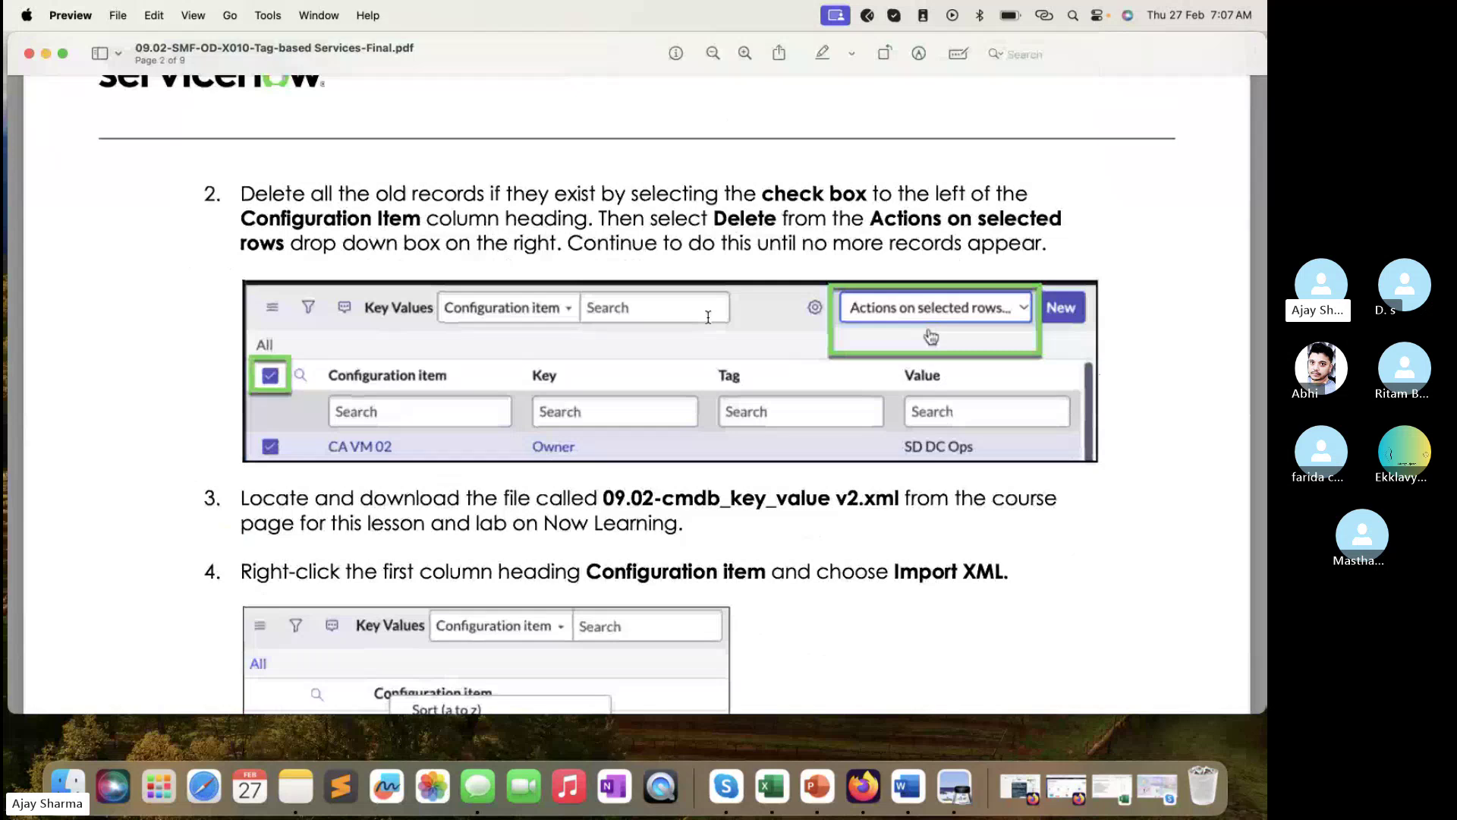
# - Read the lab guide's instructions for importing 09.02-cmdb_key_value v2.xml, through to the expected key values table
pyautogui.scroll(-5, 685, 501)
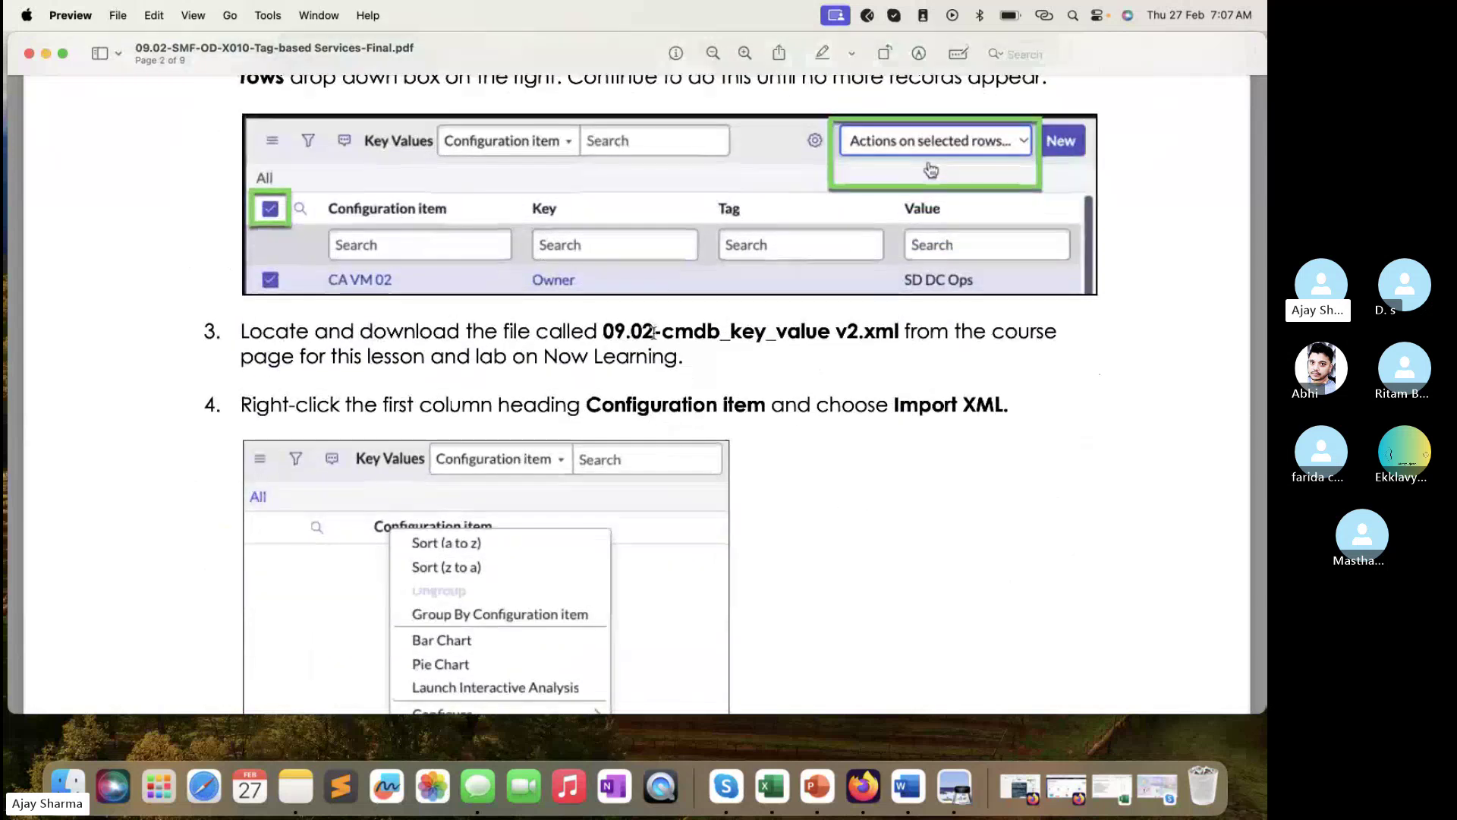
pyautogui.moveTo(660, 331); pyautogui.dragTo(882, 334)
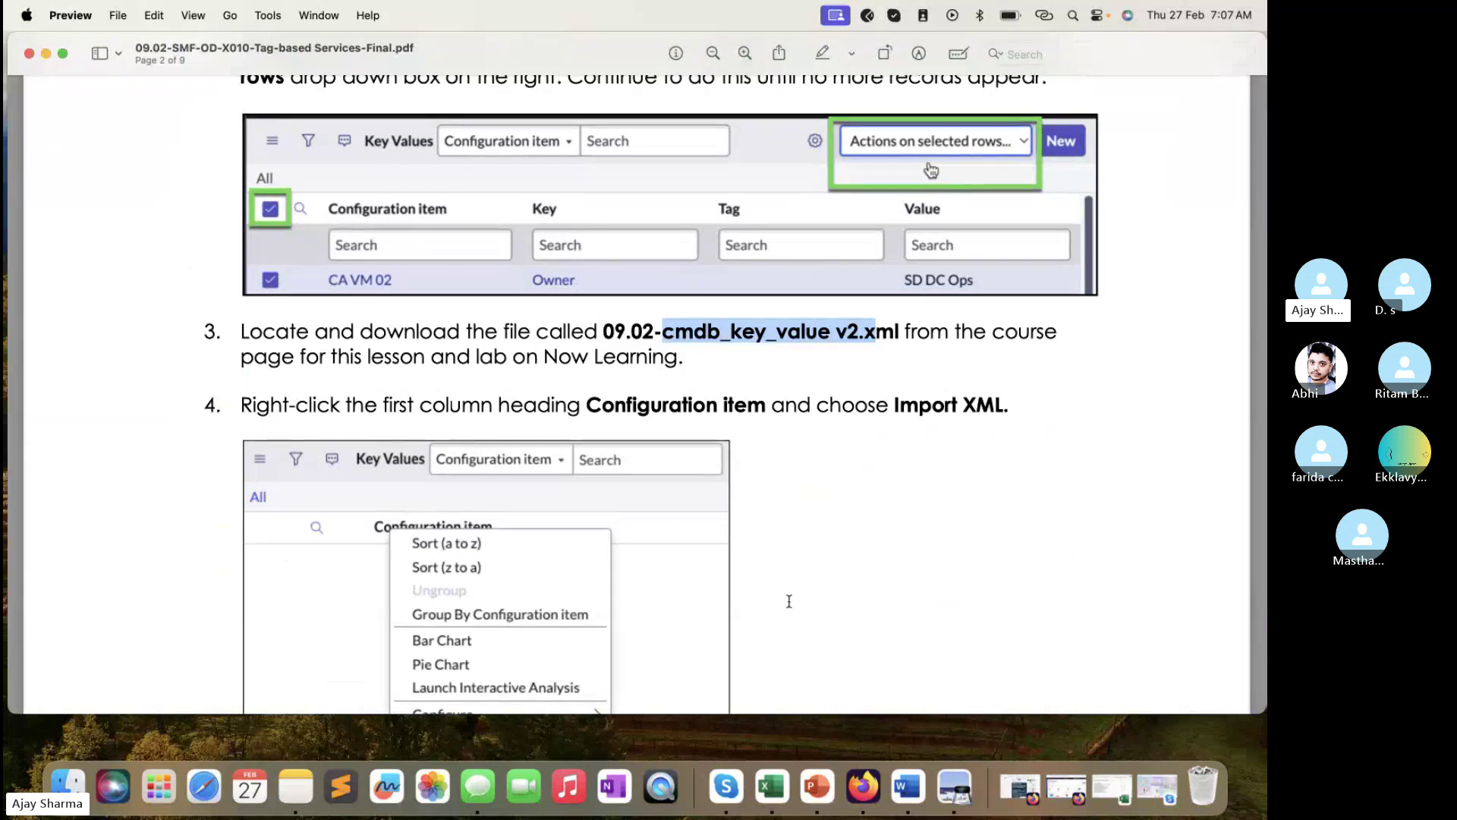
pyautogui.scroll(-5, 789, 599)
pyautogui.scroll(-15, 771, 542)
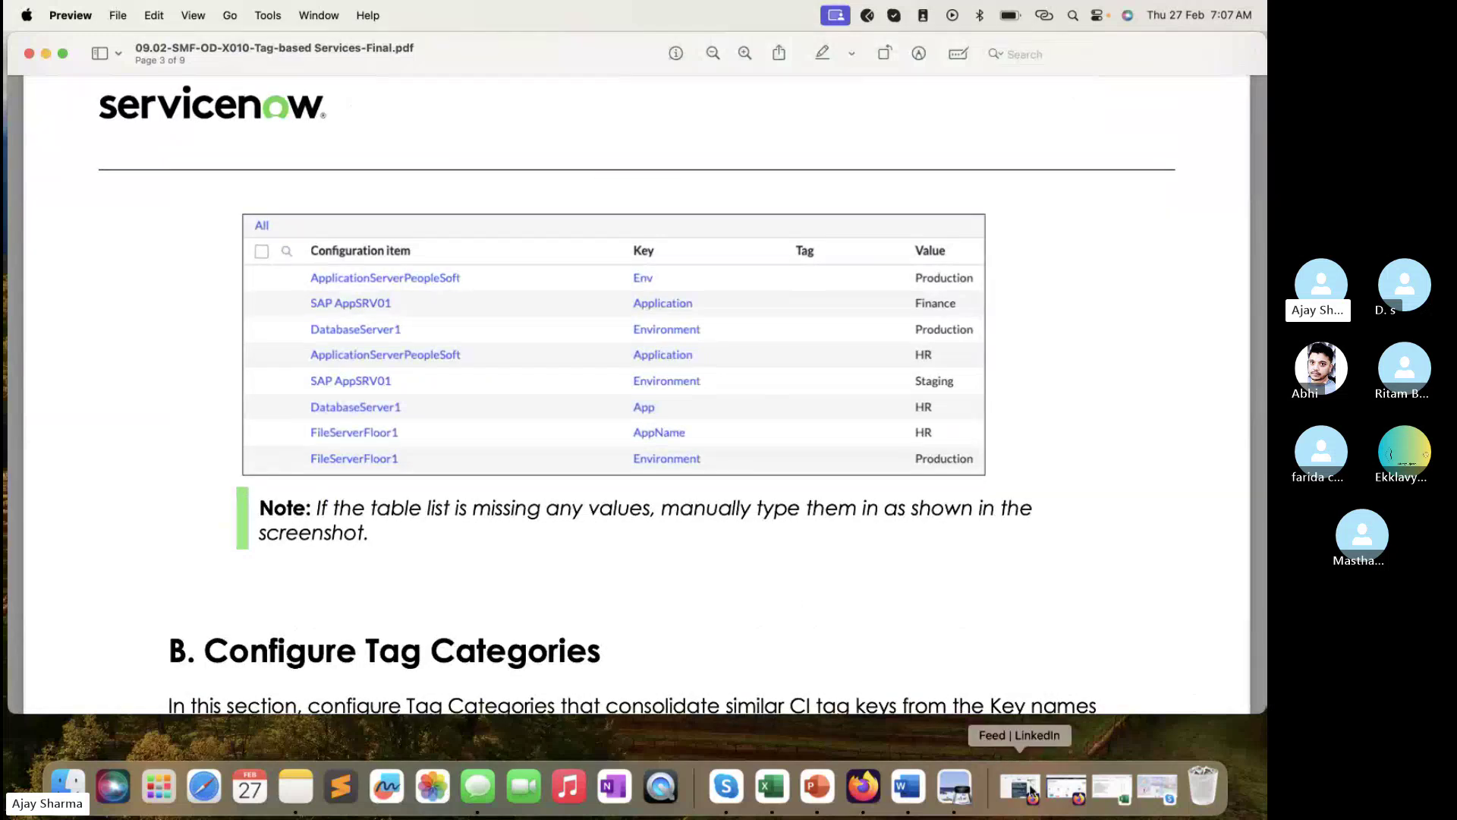
# - Switch to Firefox, lower its window to keep the guide's title bar reachable, and show the Key Values list
pyautogui.click(1081, 789)
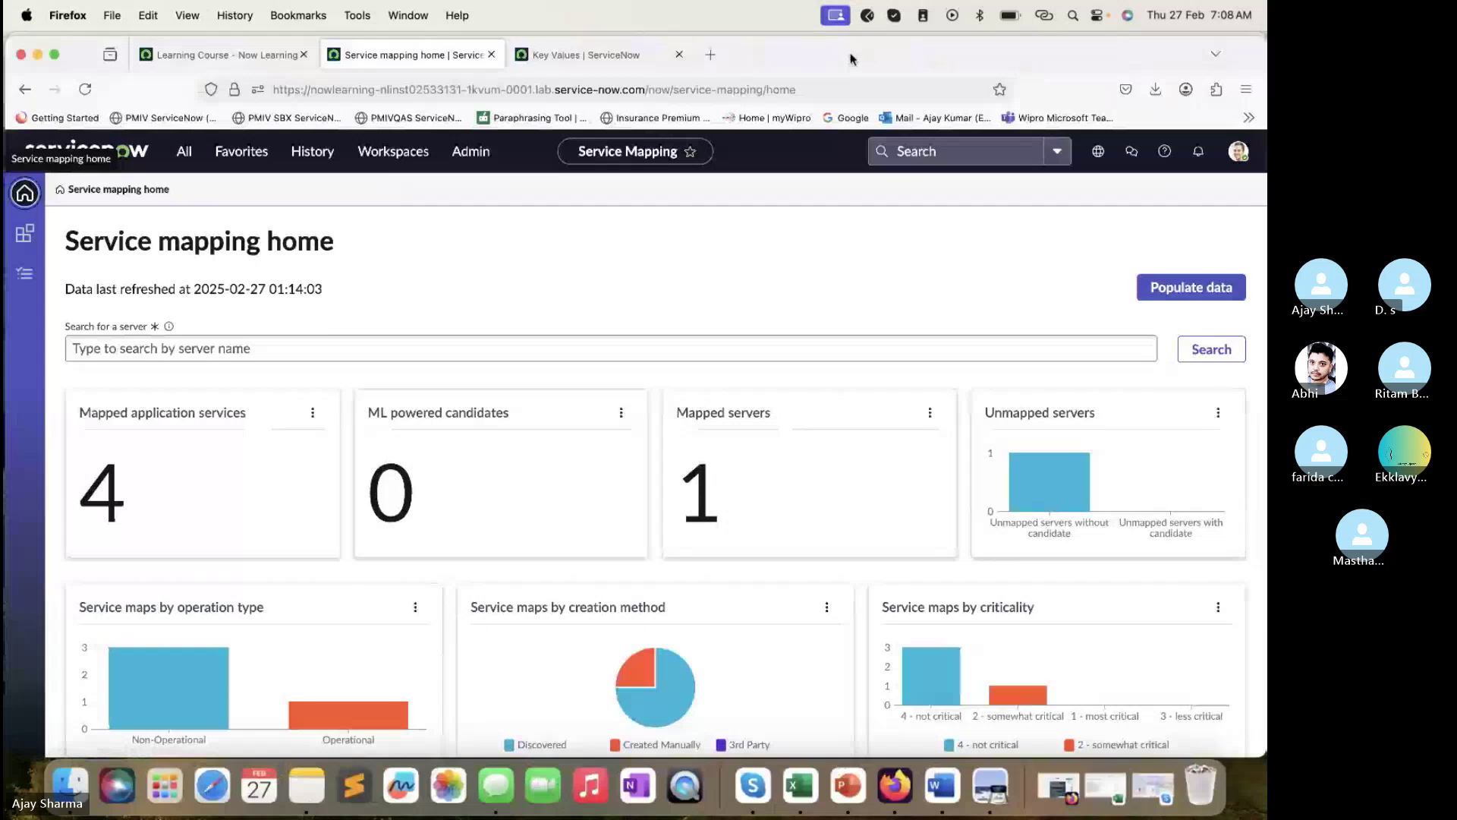
pyautogui.moveTo(865, 36); pyautogui.dragTo(864, 91)
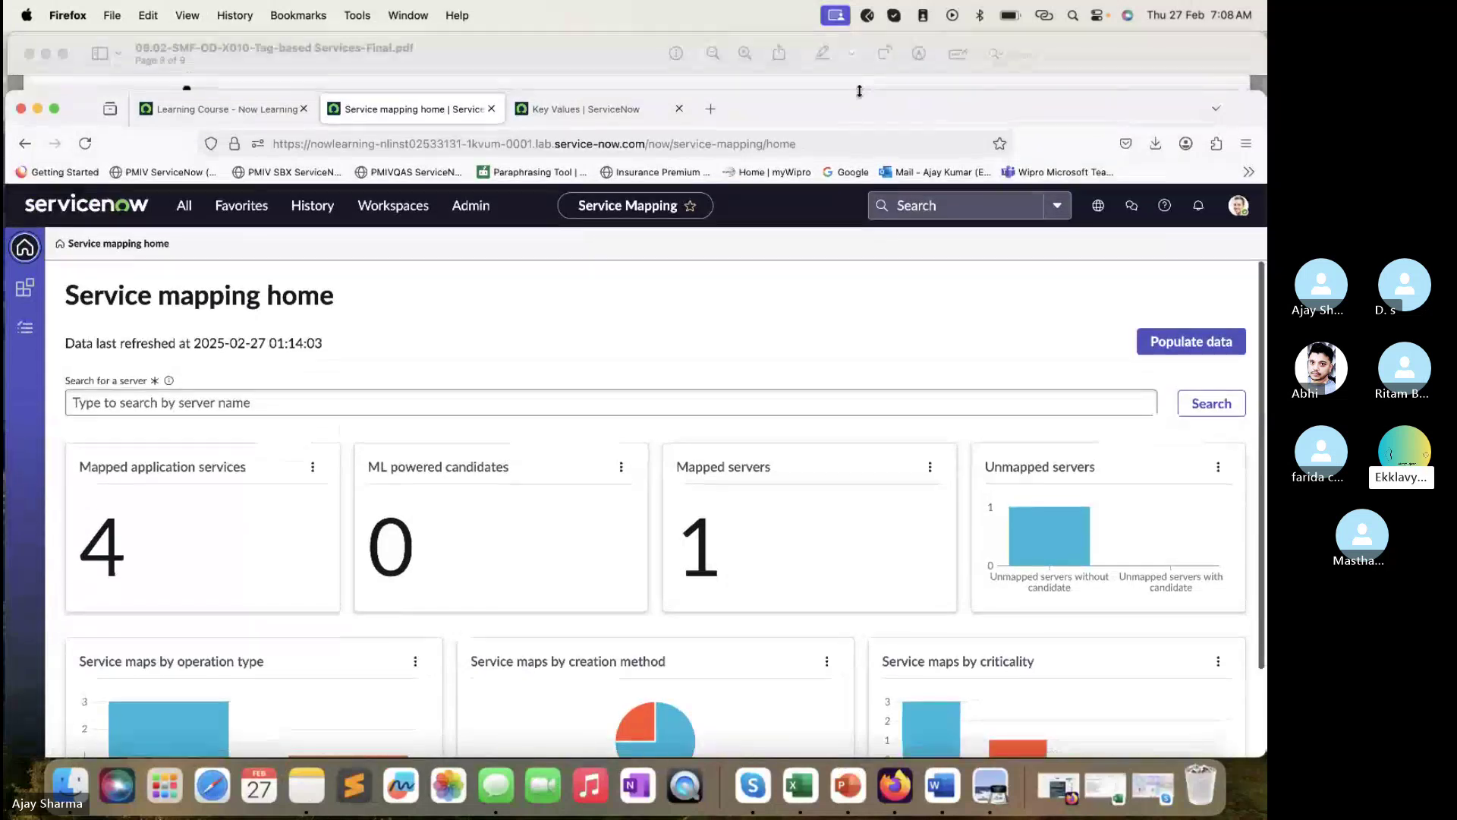
pyautogui.rightClick(859, 111)
pyautogui.click(826, 108)
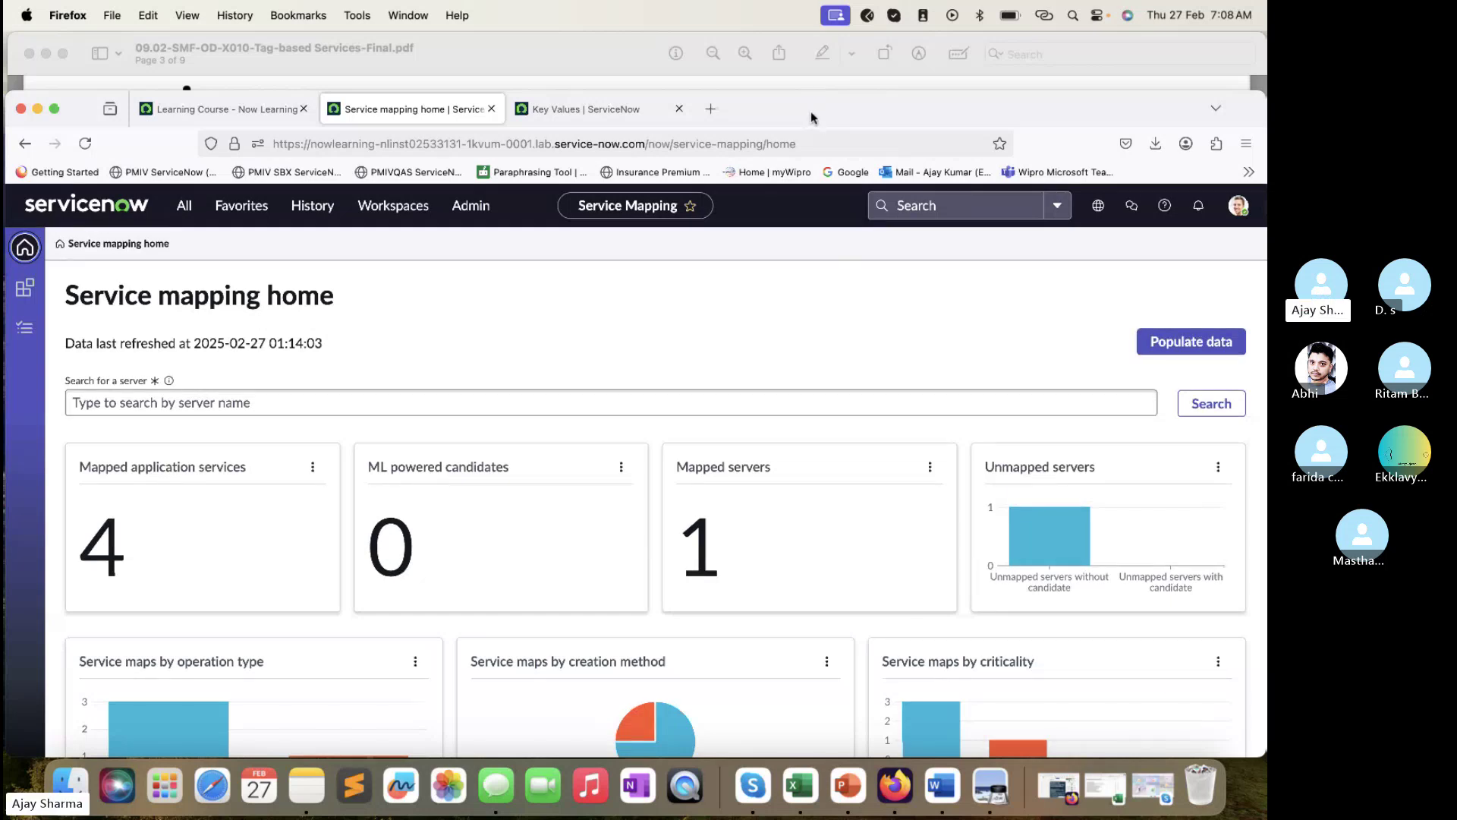
pyautogui.moveTo(811, 111); pyautogui.dragTo(814, 73)
pyautogui.click(565, 97)
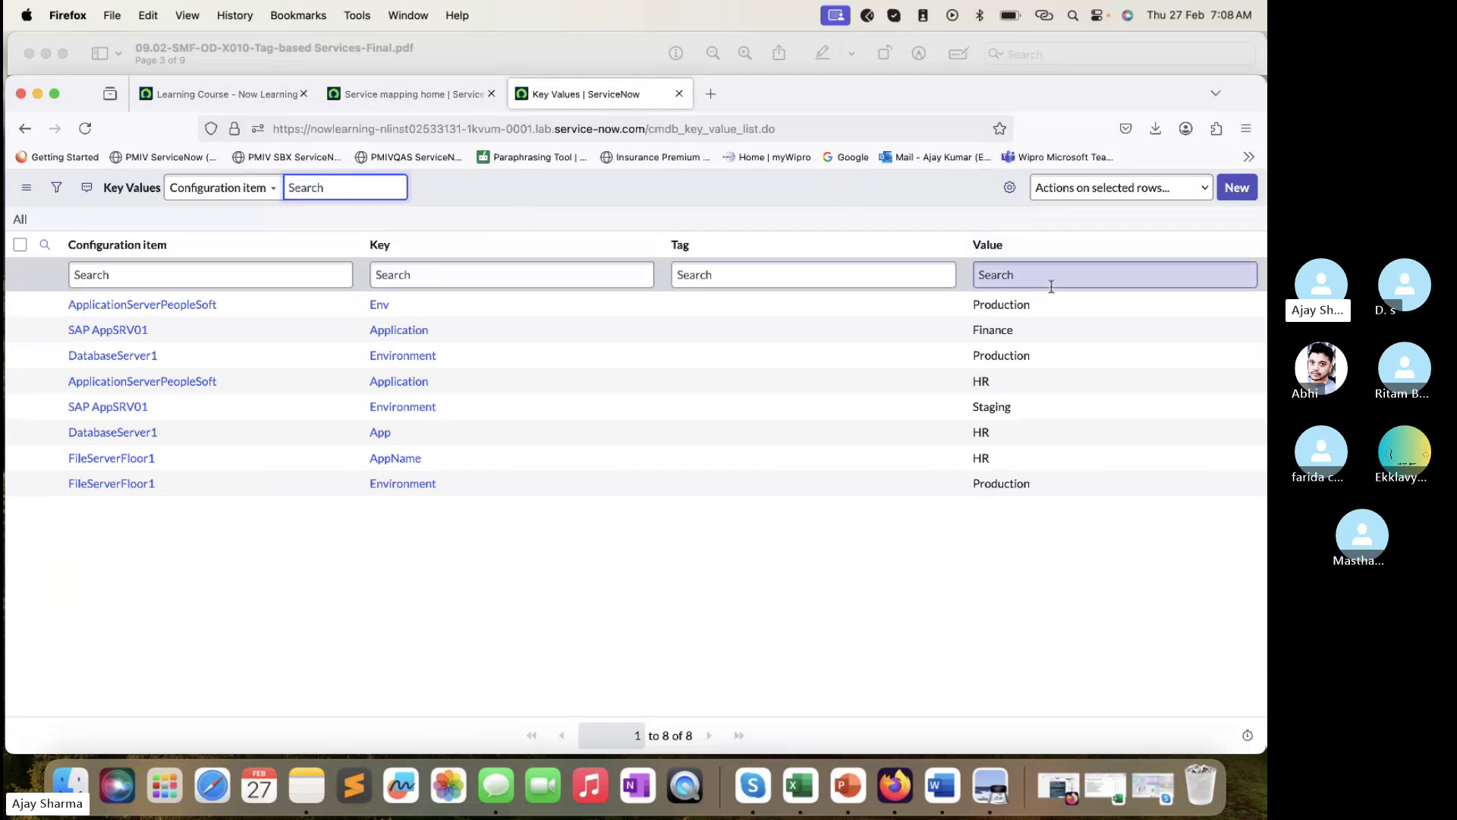
# - Examine the key and value of each record in the Key Values list, from ApplicationServerPeopleSoft to FileServerFloor1
pyautogui.click(408, 299)
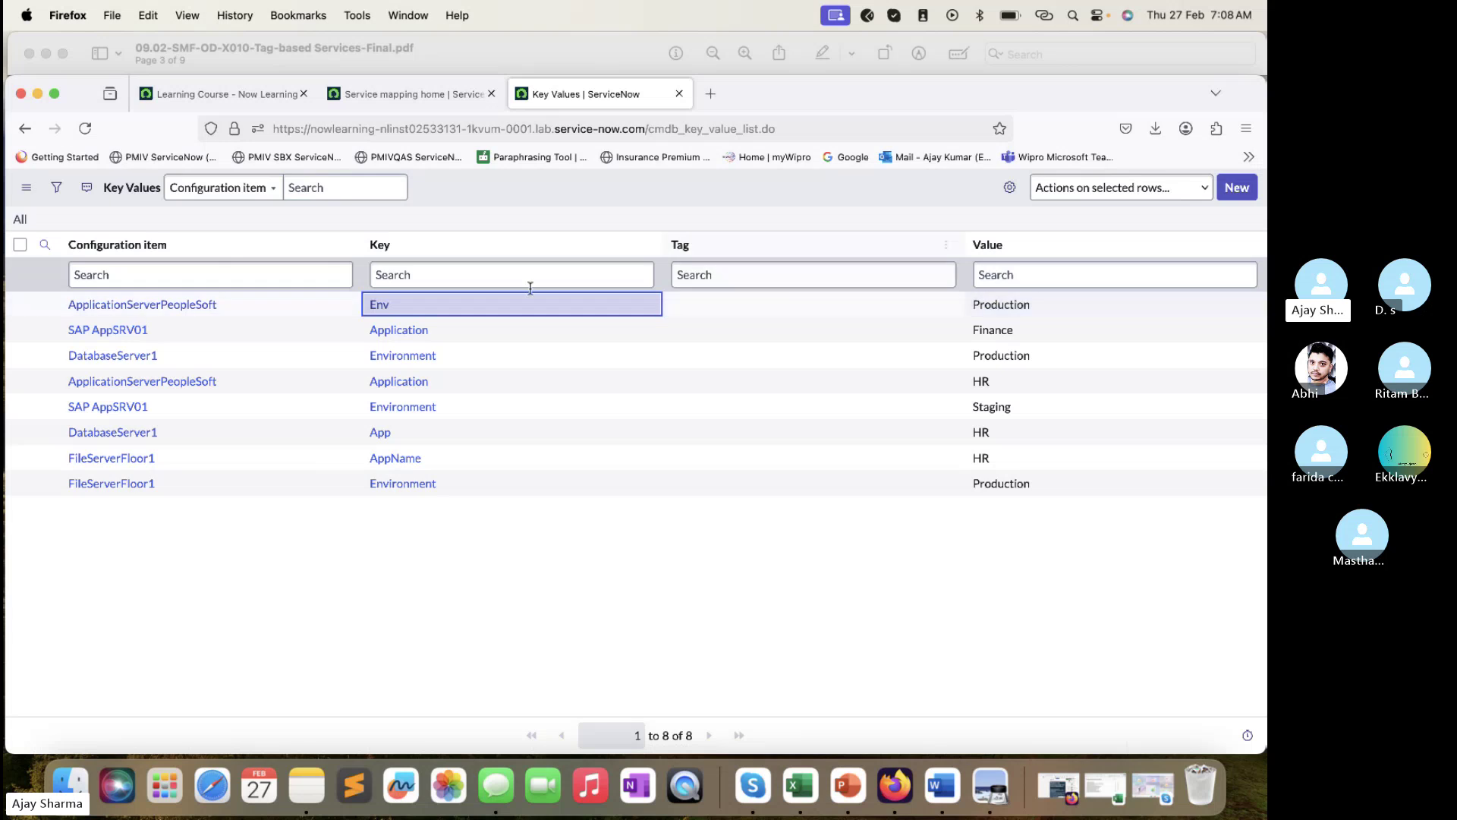
pyautogui.moveTo(436, 329); pyautogui.dragTo(349, 331)
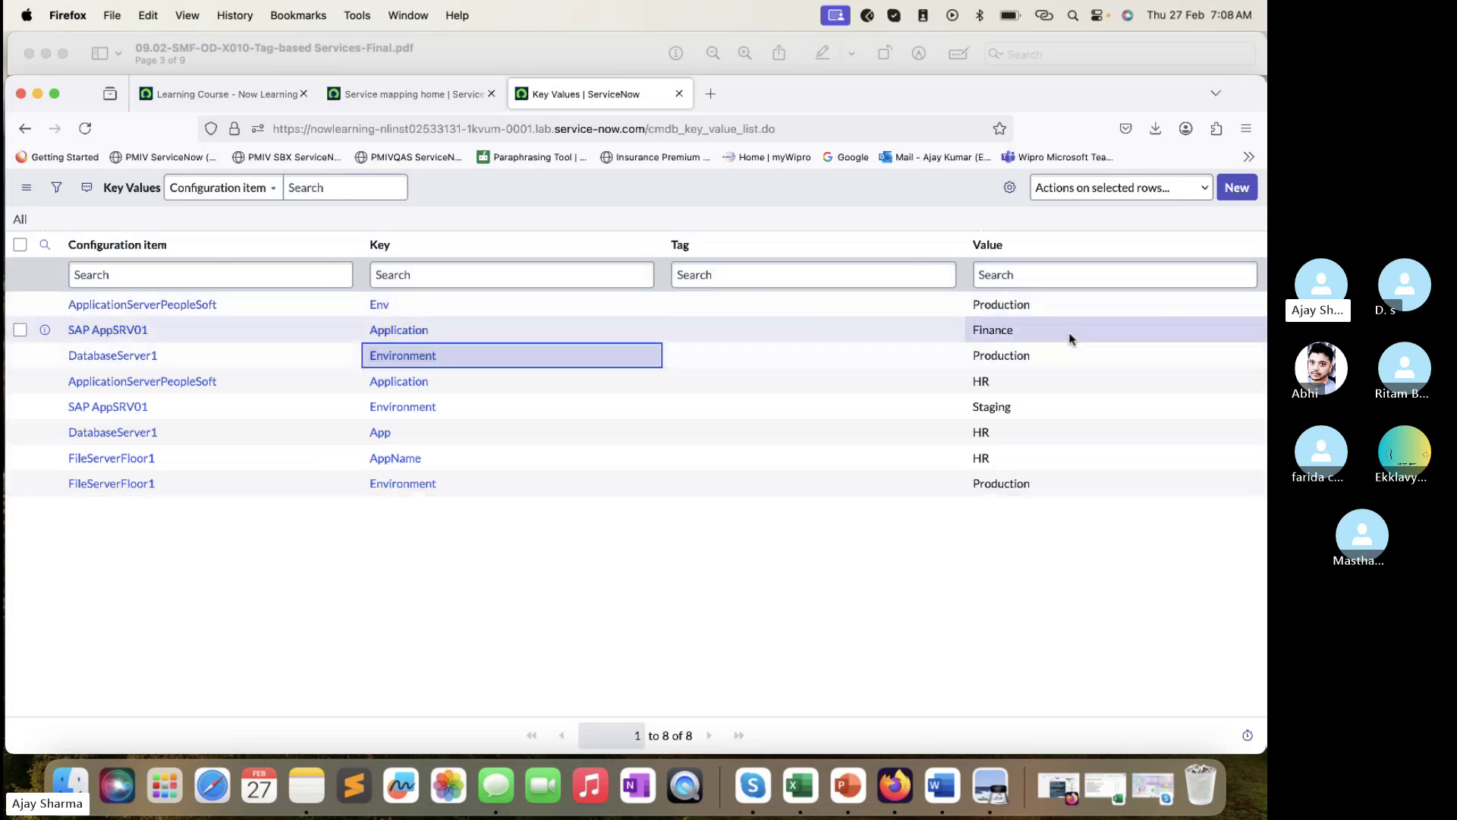
pyautogui.click(1050, 361)
pyautogui.moveTo(508, 381); pyautogui.dragTo(358, 385)
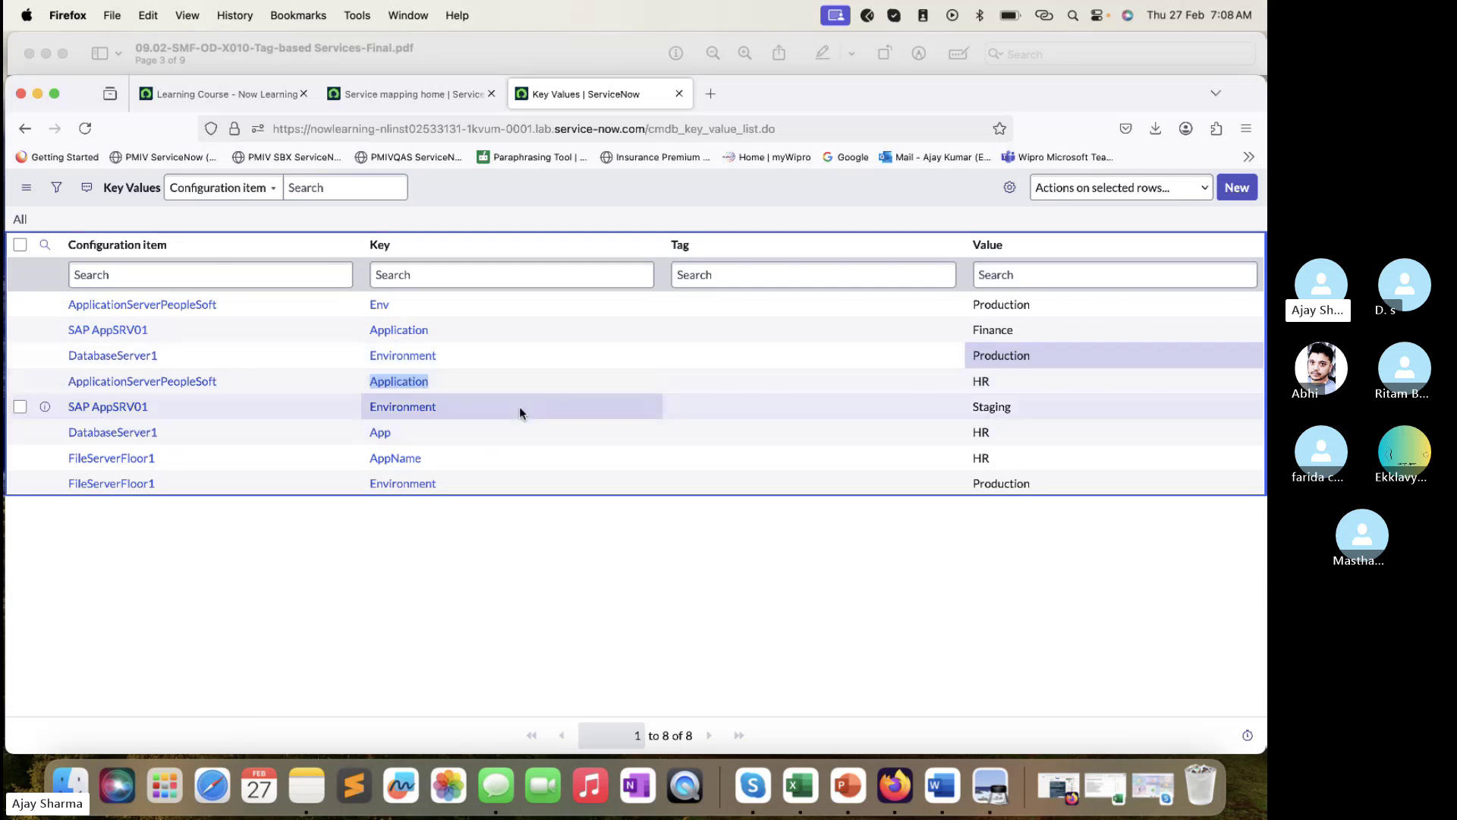
pyautogui.moveTo(519, 407); pyautogui.dragTo(361, 411)
pyautogui.click(1096, 410)
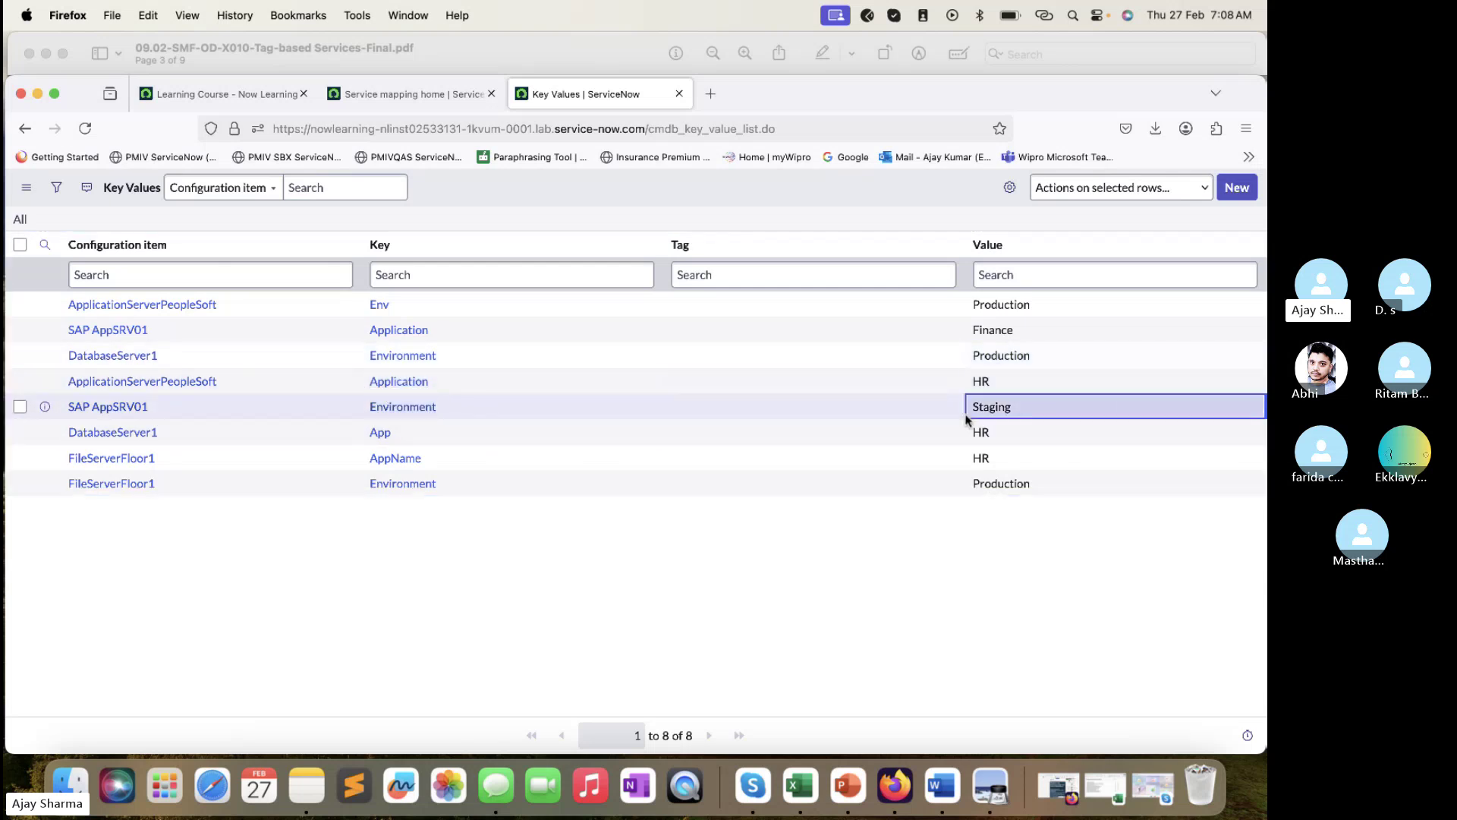
pyautogui.moveTo(493, 437); pyautogui.dragTo(340, 430)
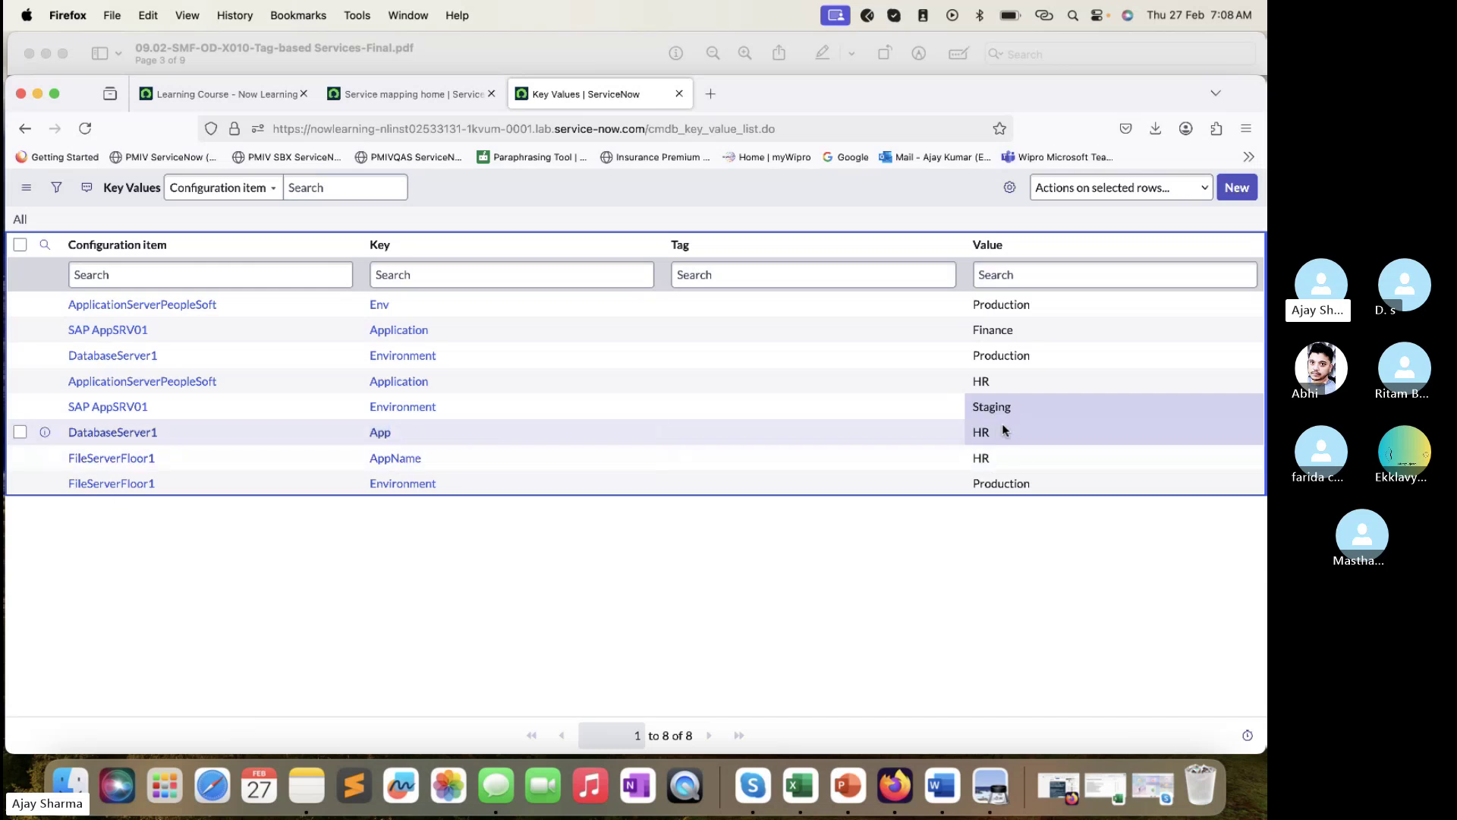
pyautogui.moveTo(426, 458); pyautogui.dragTo(352, 457)
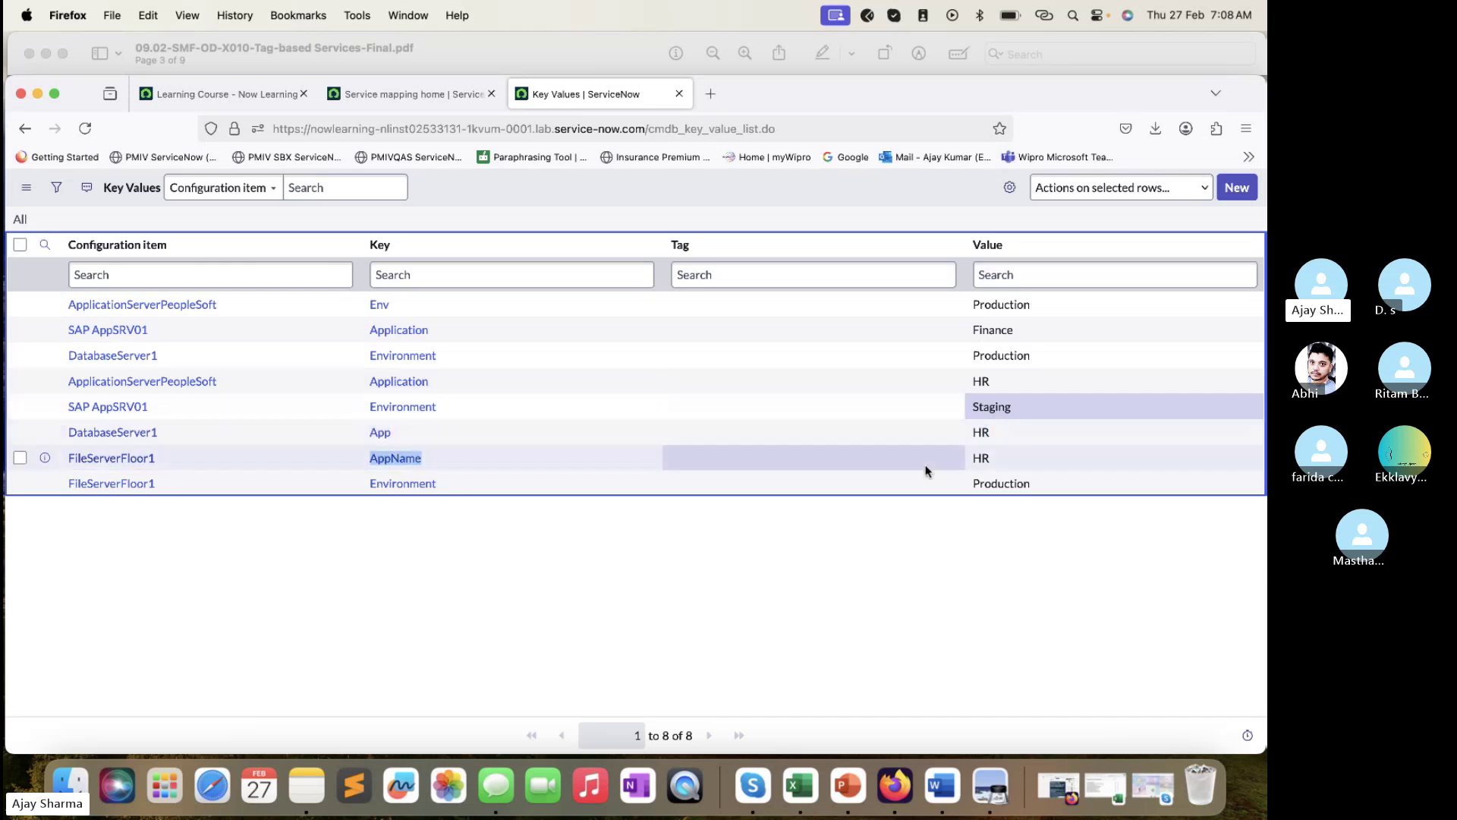
pyautogui.moveTo(996, 450); pyautogui.dragTo(953, 451)
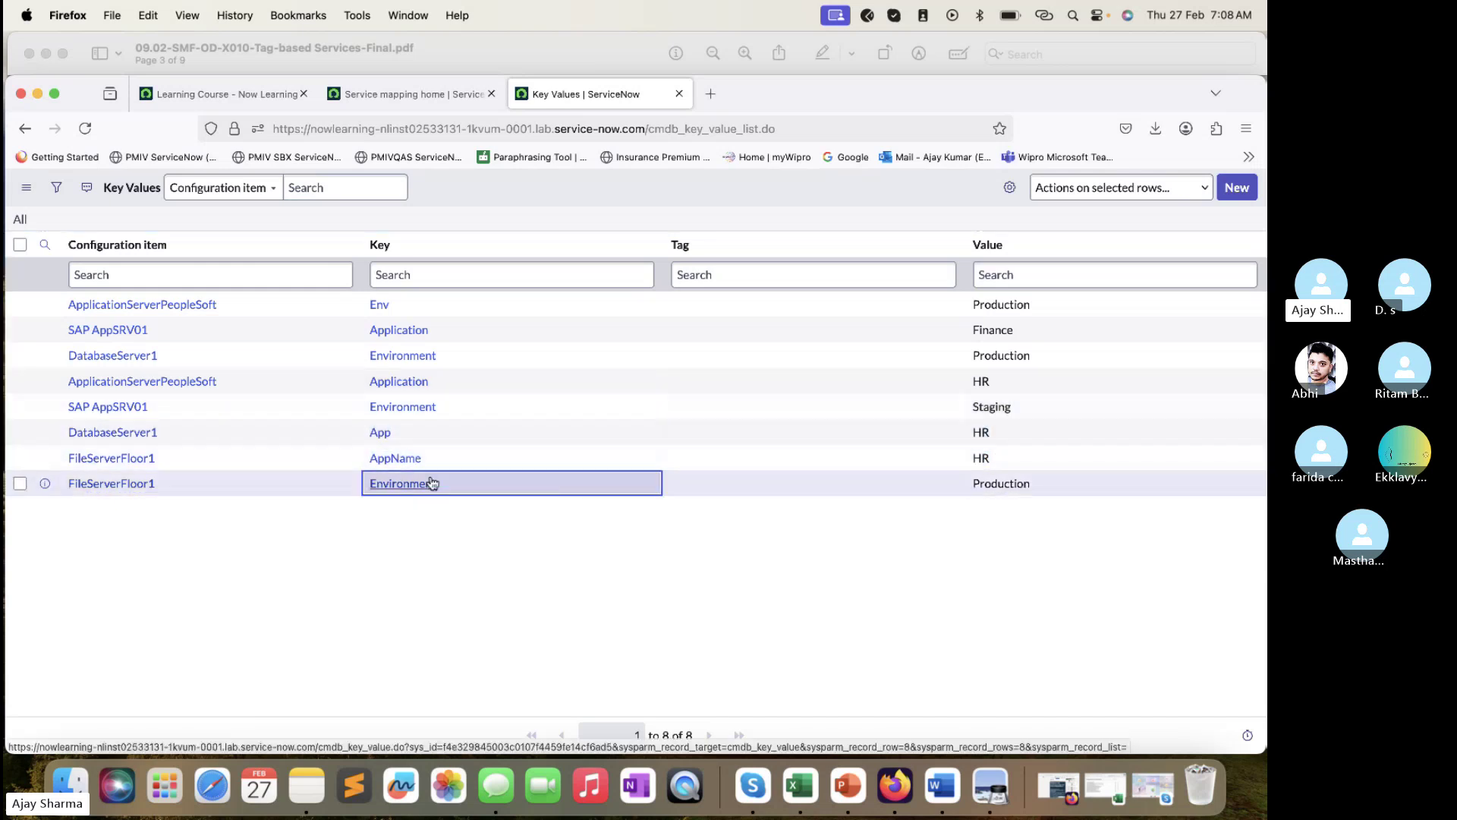
pyautogui.click(1017, 484)
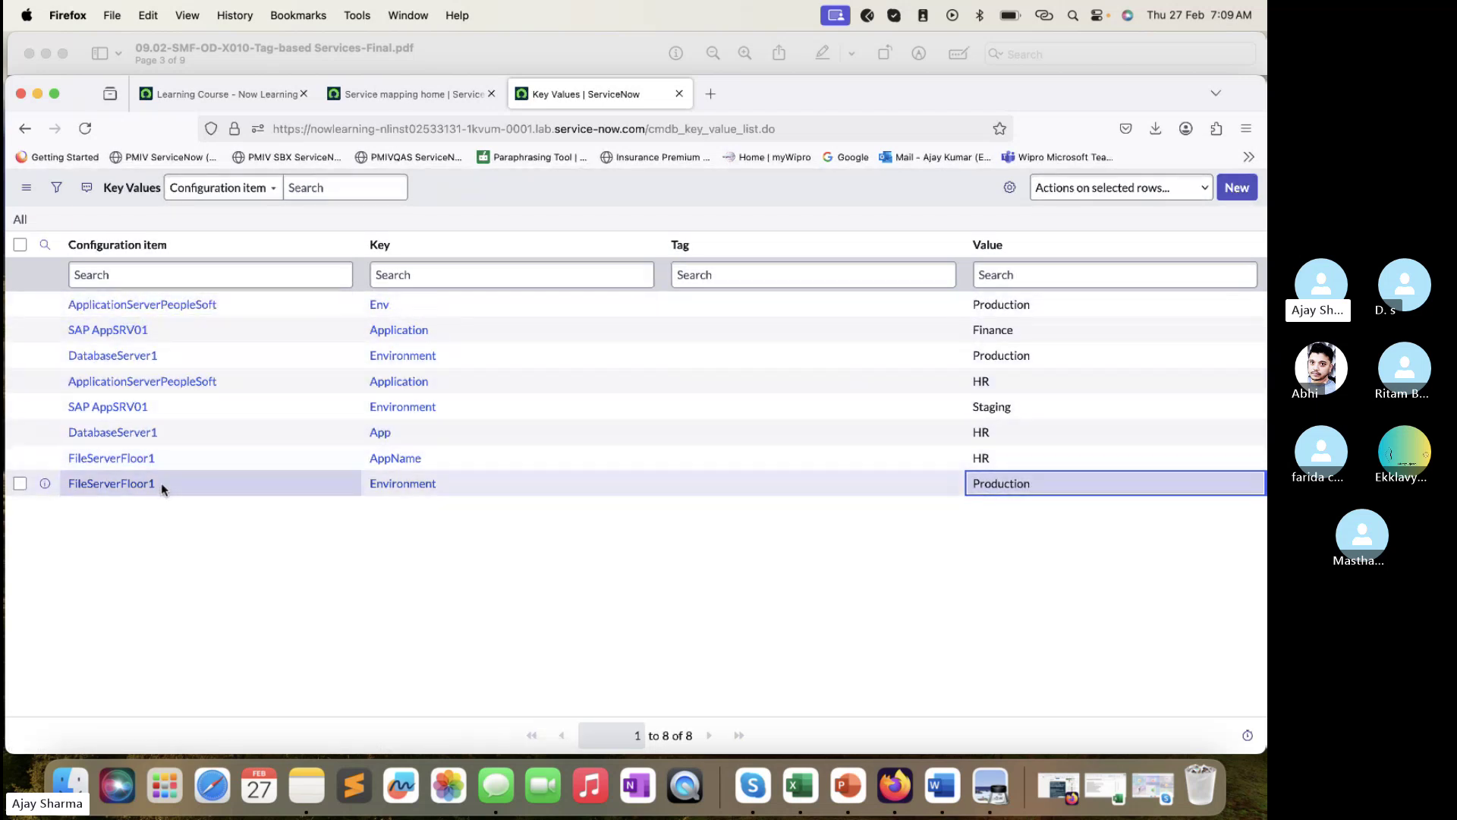
# - Group the Key Values list by Configuration item and expand the groups of all four servers
pyautogui.rightClick(148, 246)
pyautogui.click(221, 316)
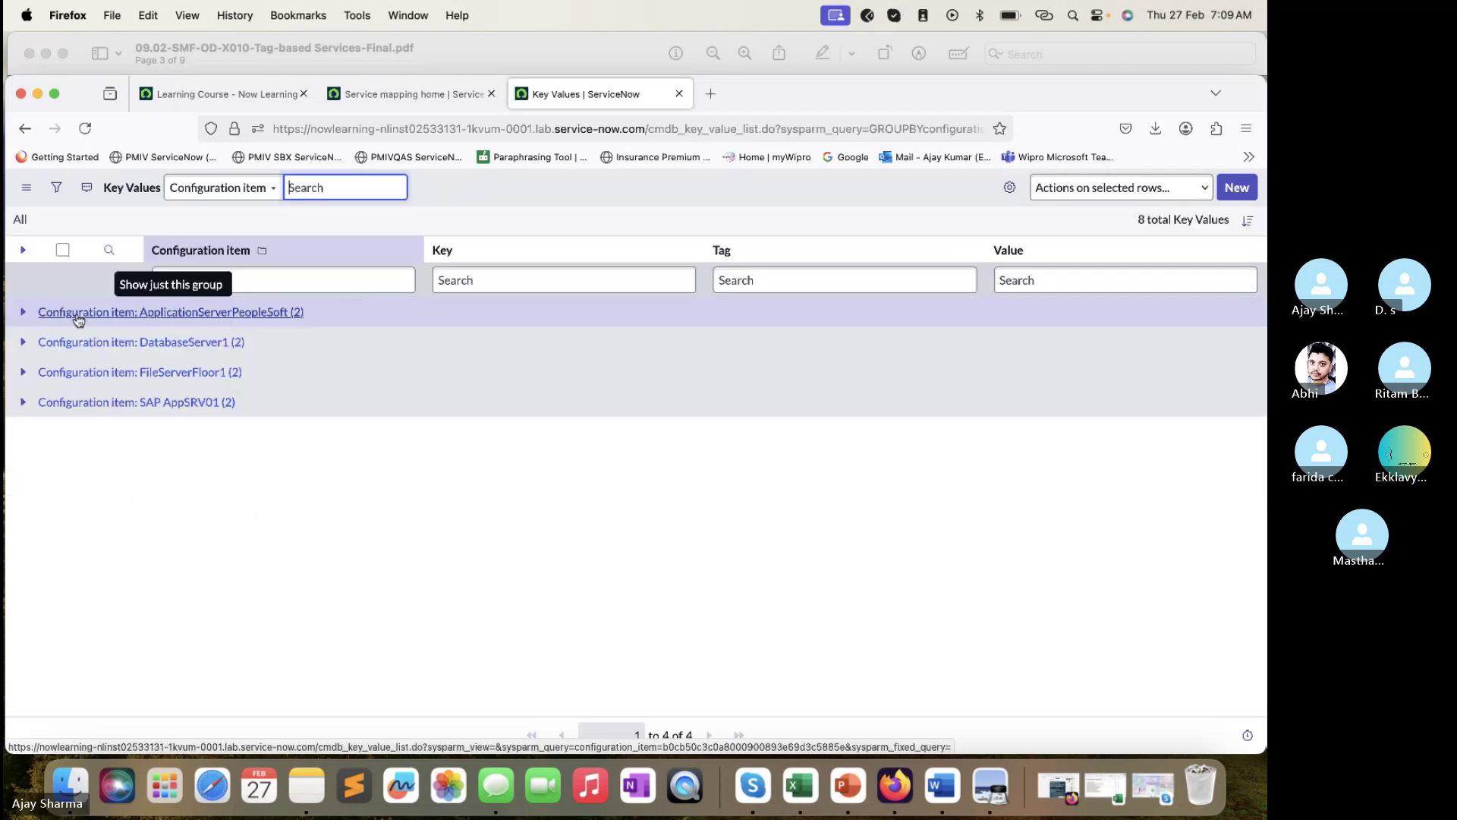
pyautogui.click(23, 312)
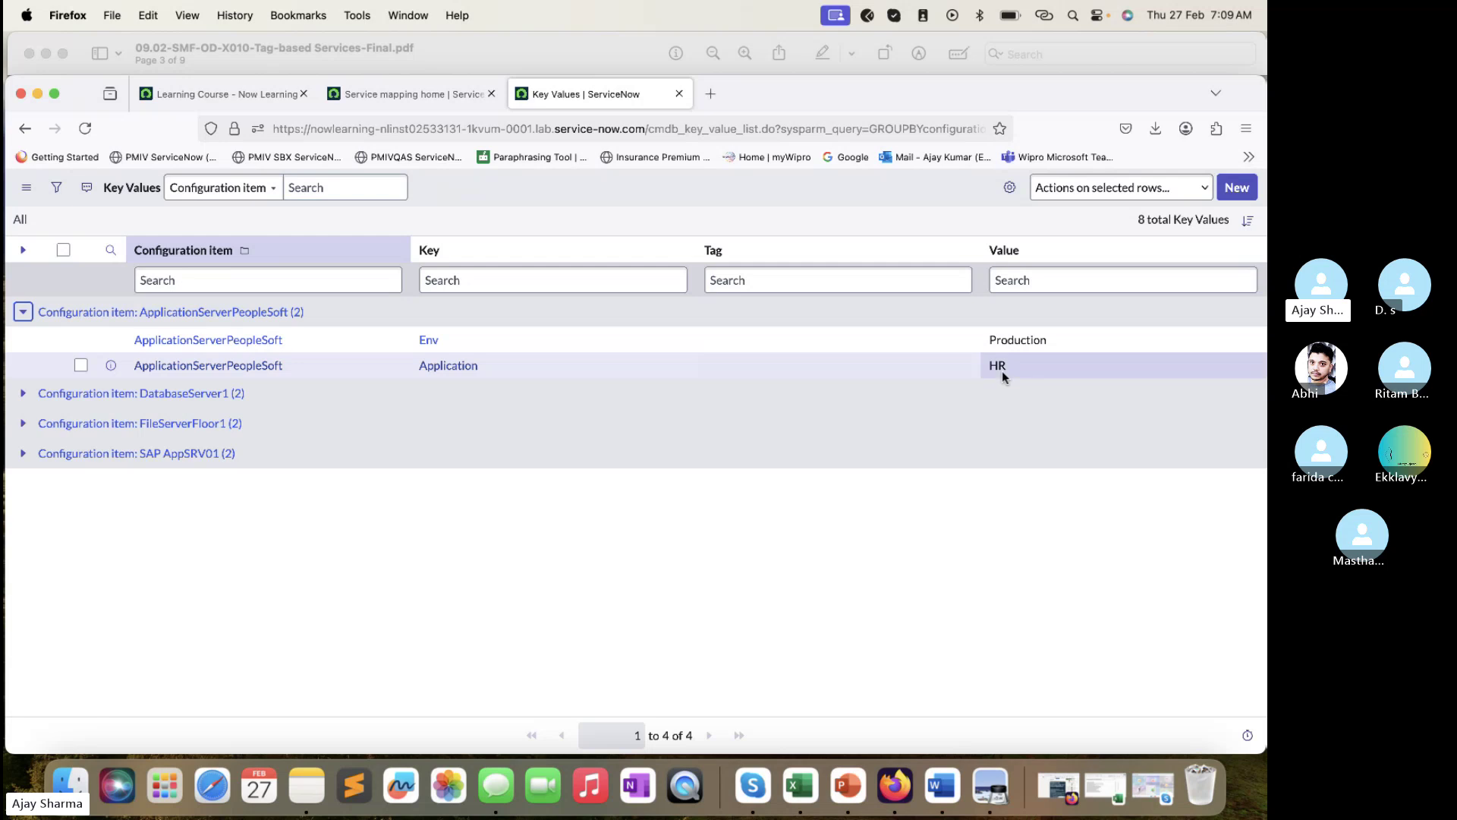
pyautogui.click(23, 392)
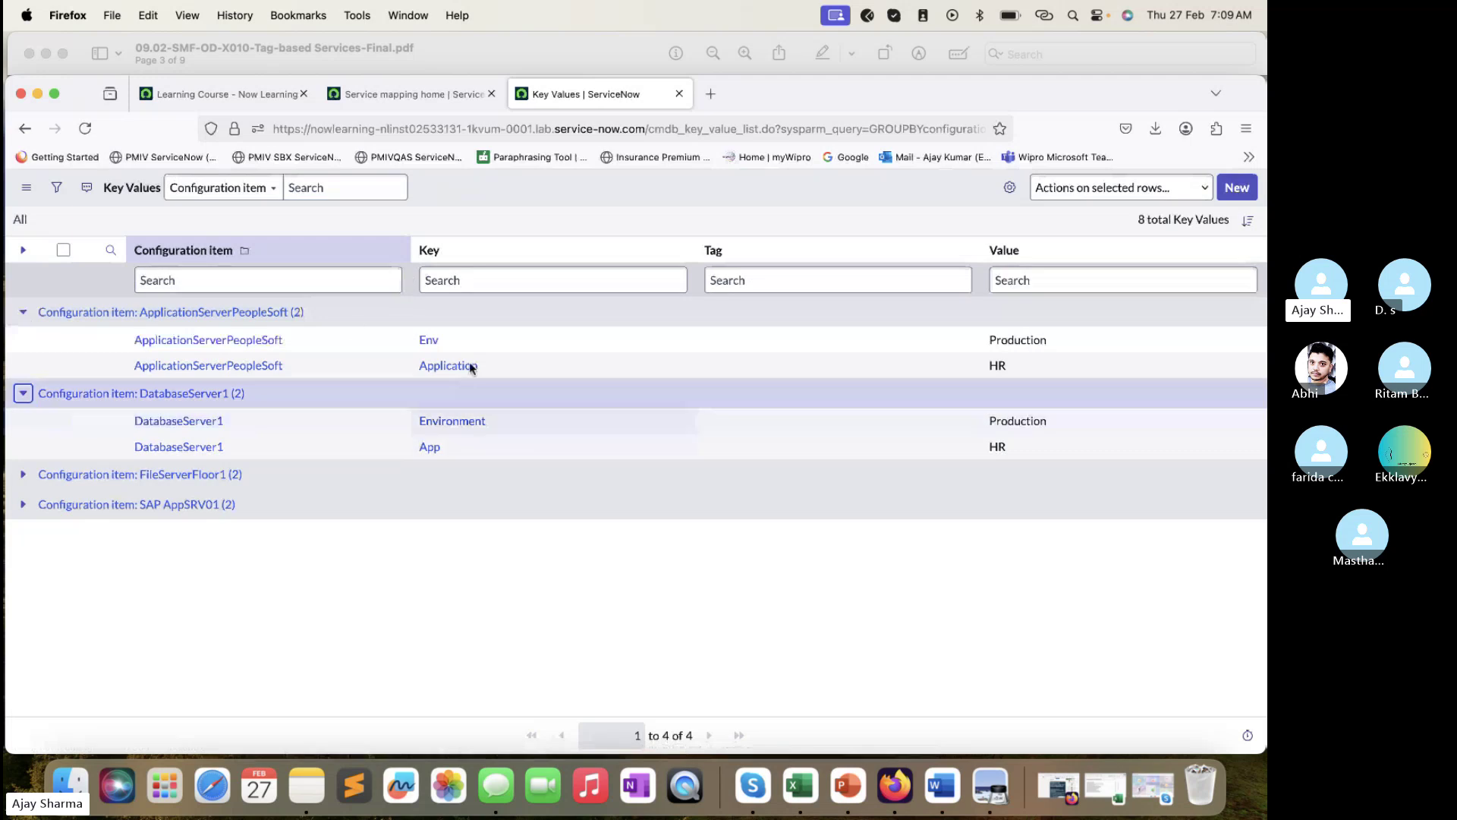
pyautogui.click(22, 474)
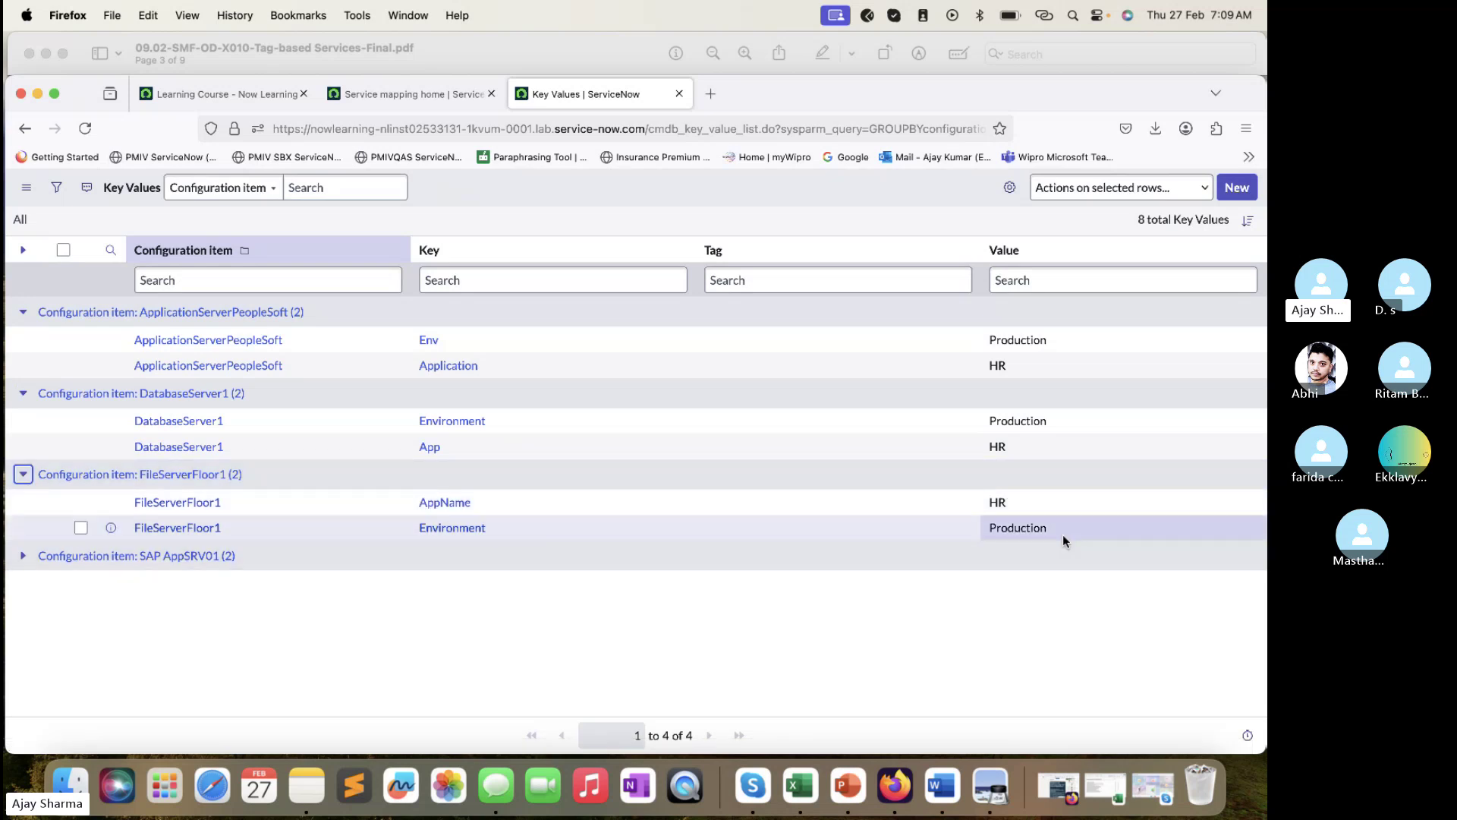
pyautogui.click(23, 556)
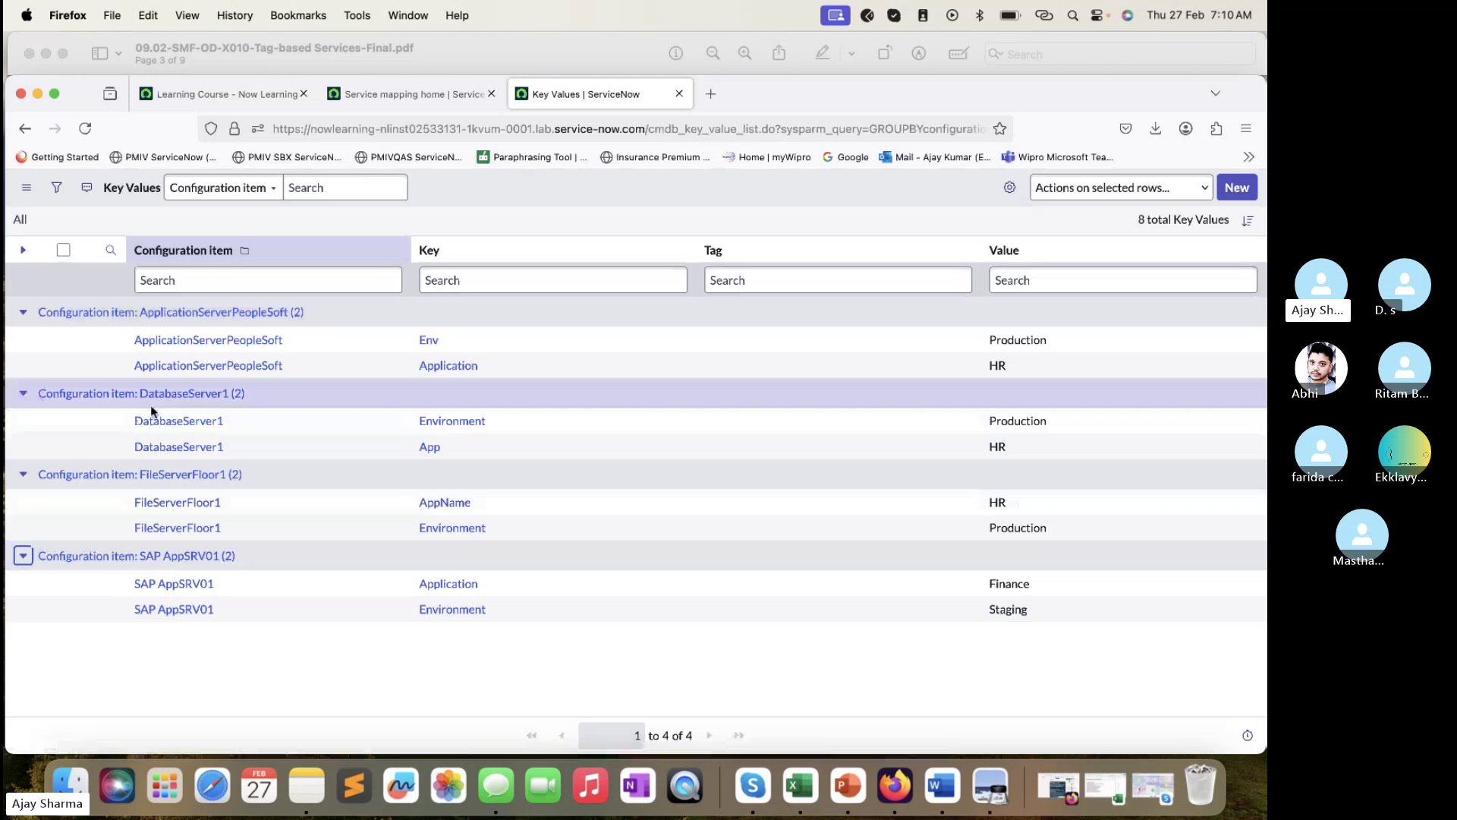
# - Check the lab guide's Configure Tag Categories section and open CI Tag Categories under Service Mapping Administration in ServiceNow
pyautogui.click(479, 43)
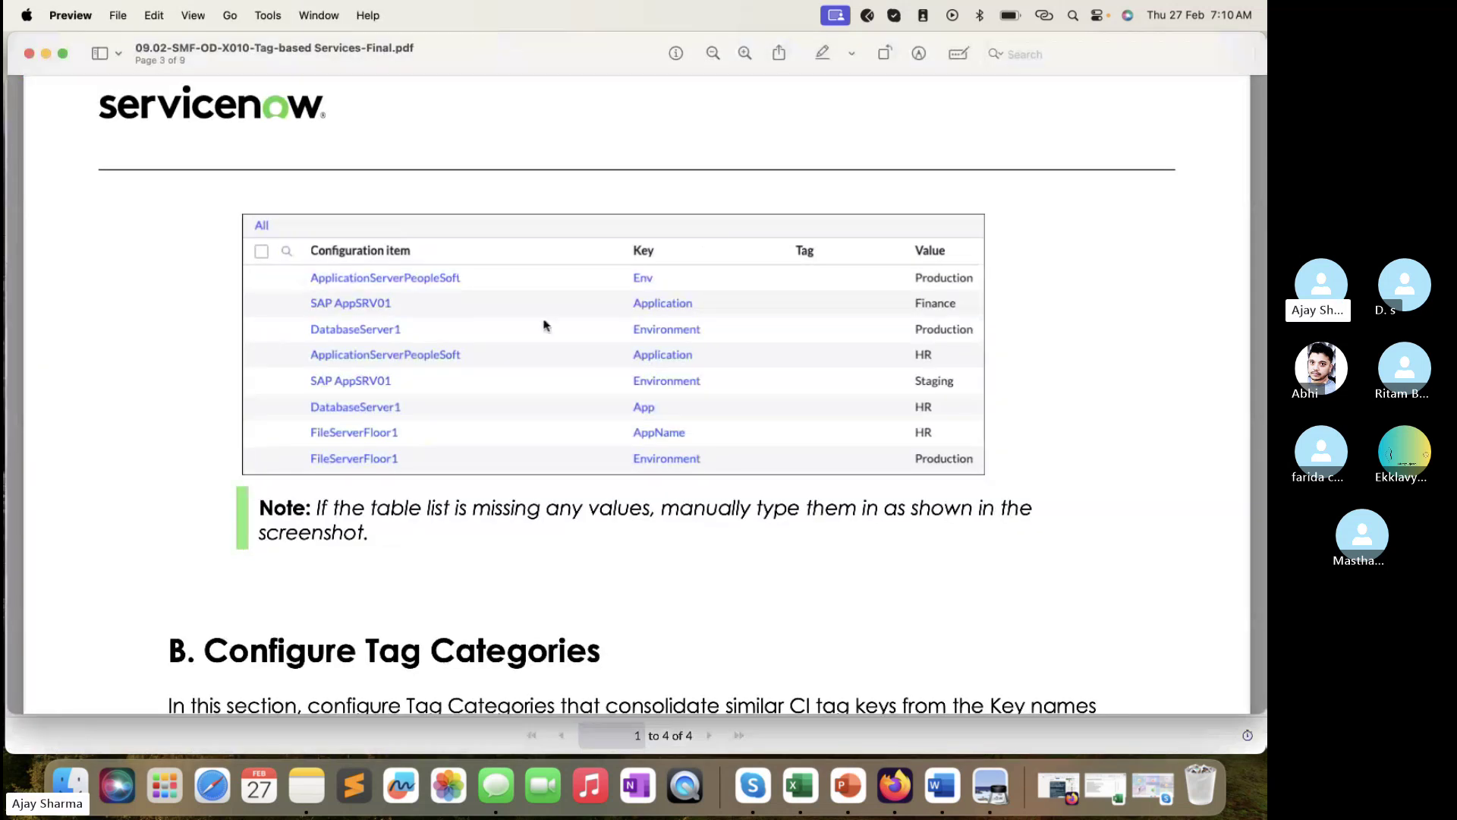
pyautogui.scroll(-10, 540, 322)
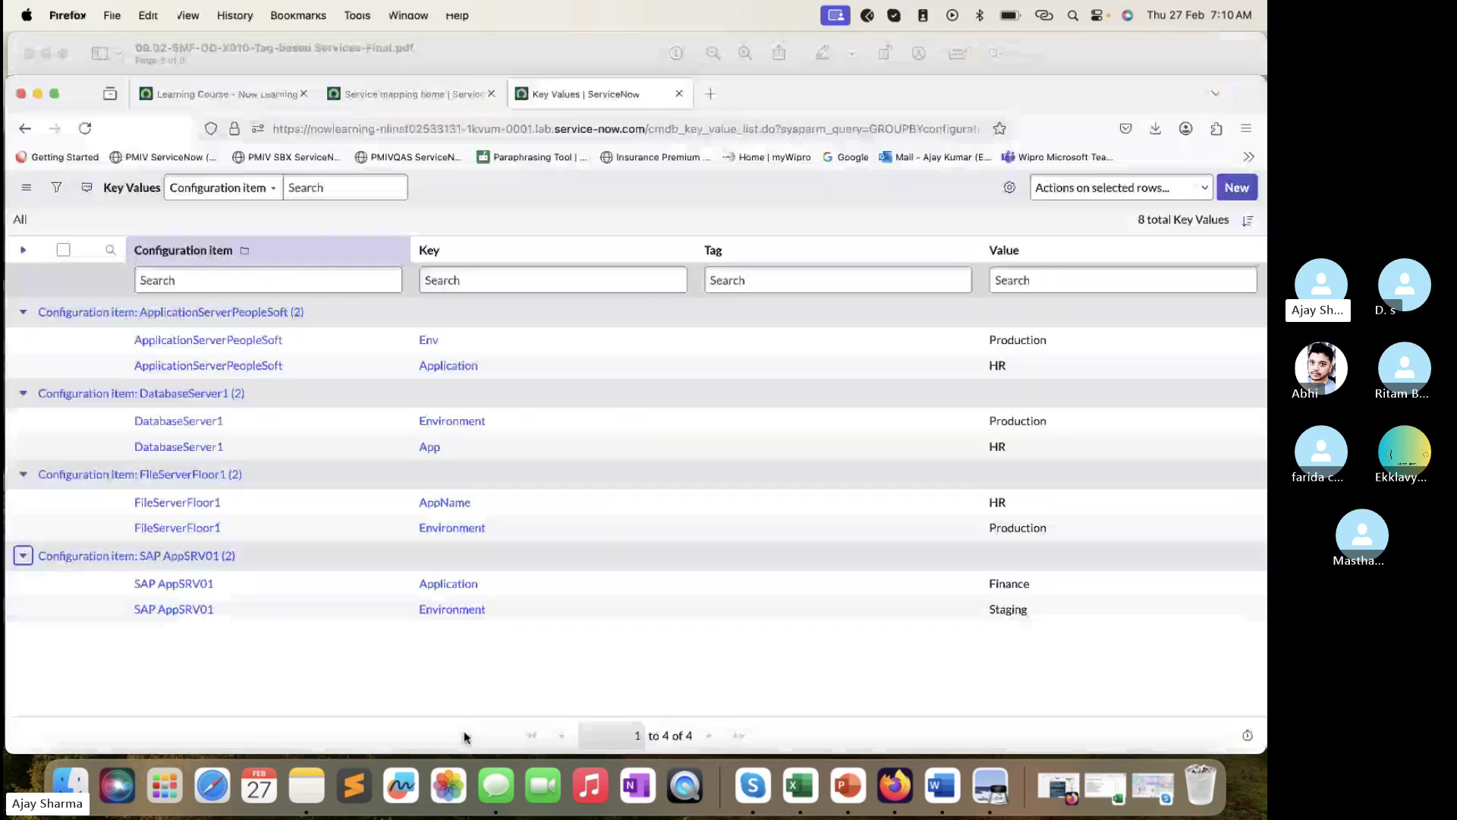
pyautogui.press('super+Tab')
pyautogui.click(414, 95)
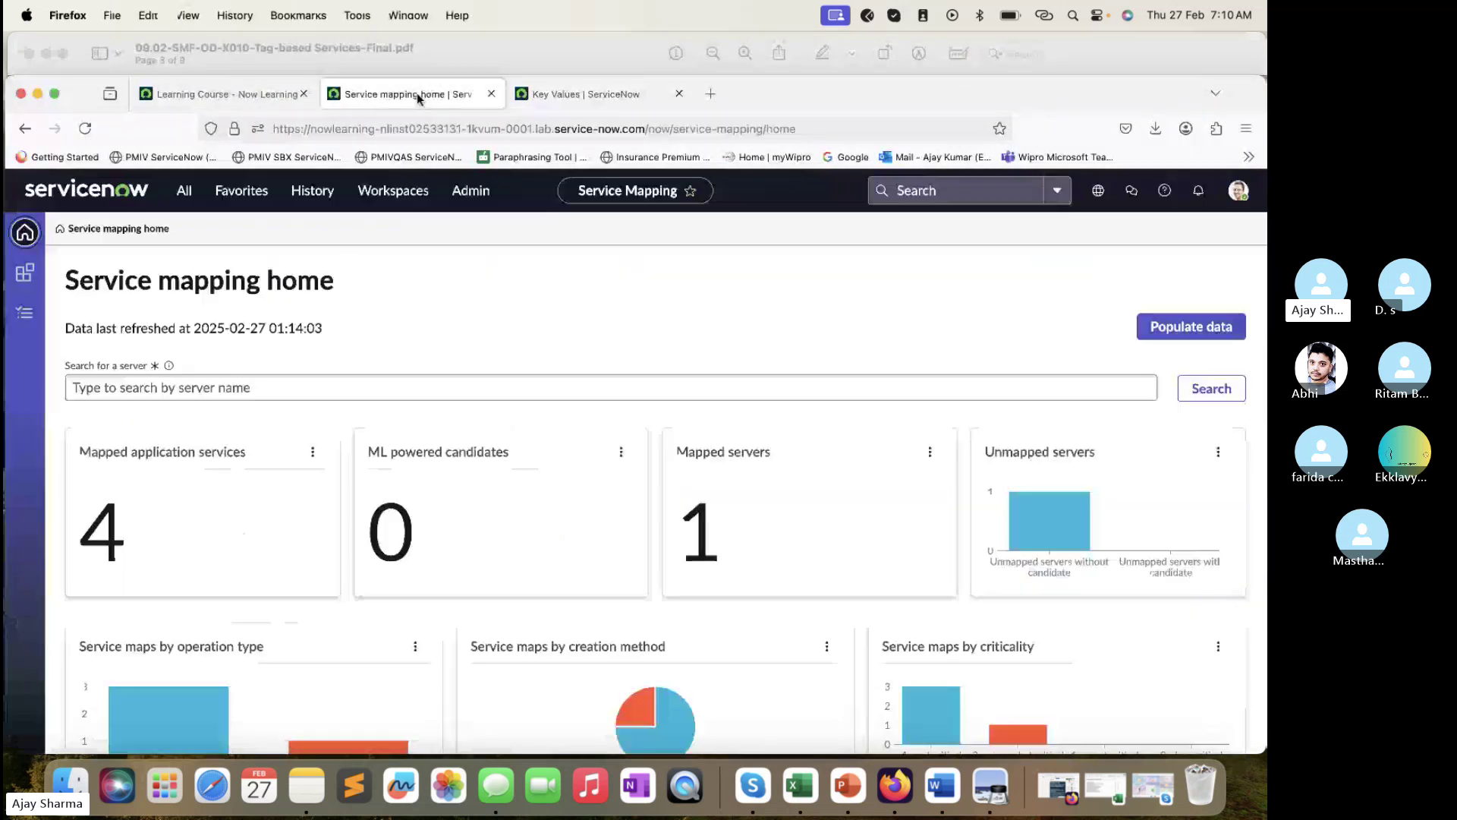
pyautogui.click(184, 191)
pyautogui.write('tag')
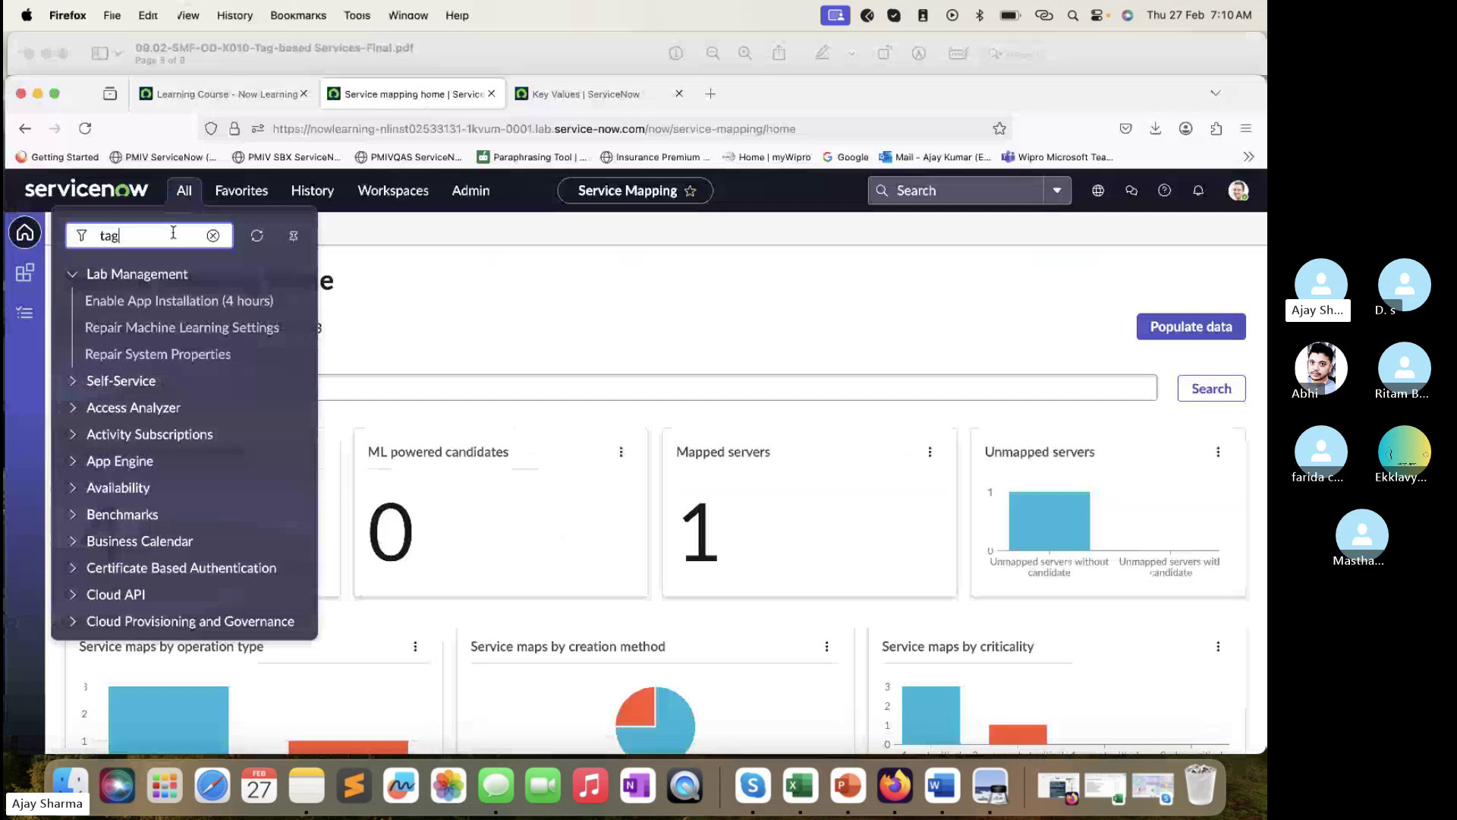
pyautogui.write(' c')
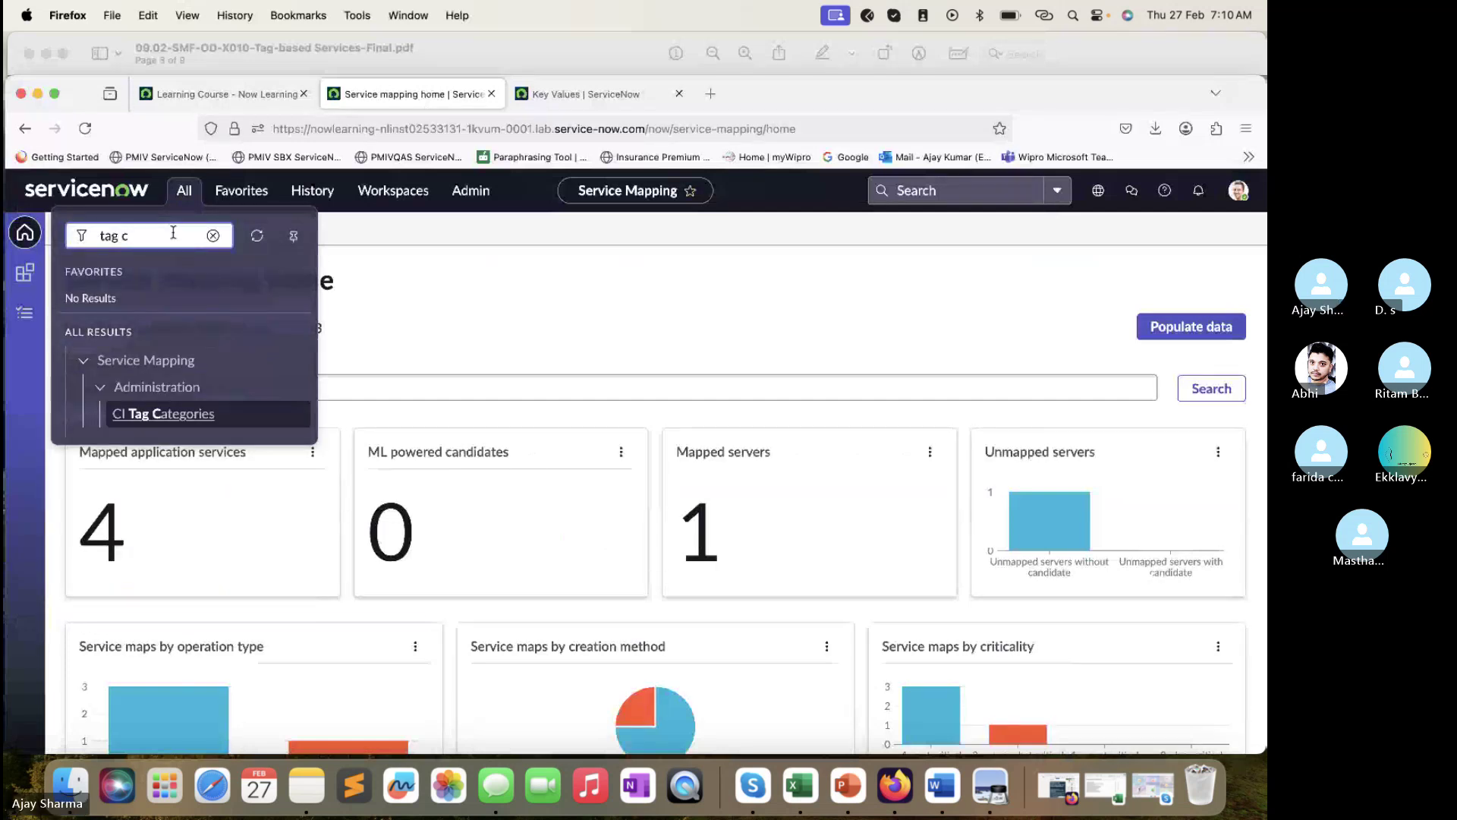
pyautogui.click(160, 417)
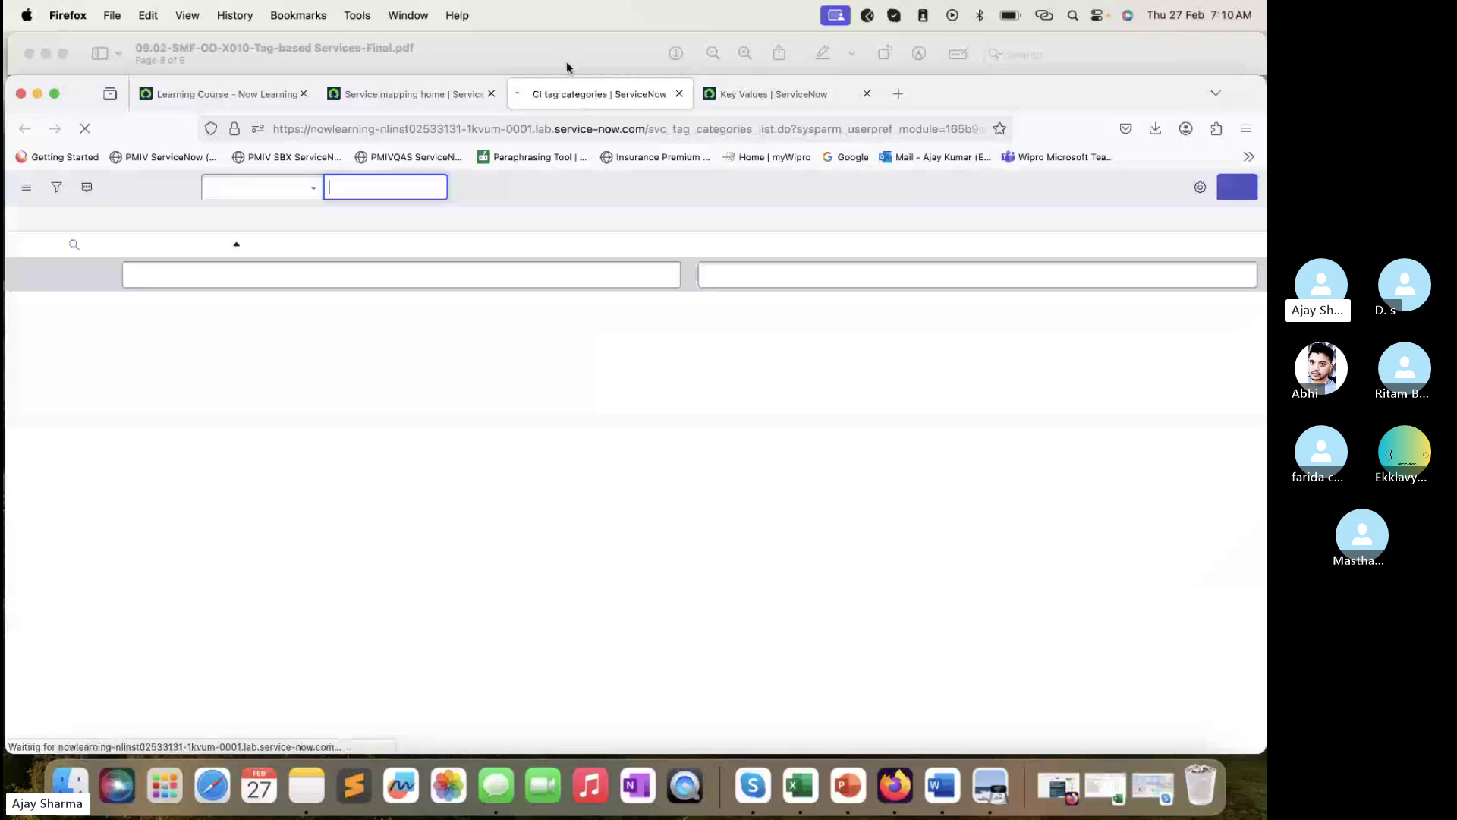
# - Start a new CI tag category record and enter the tag category name Application, copied from the lab guide
pyautogui.click(565, 47)
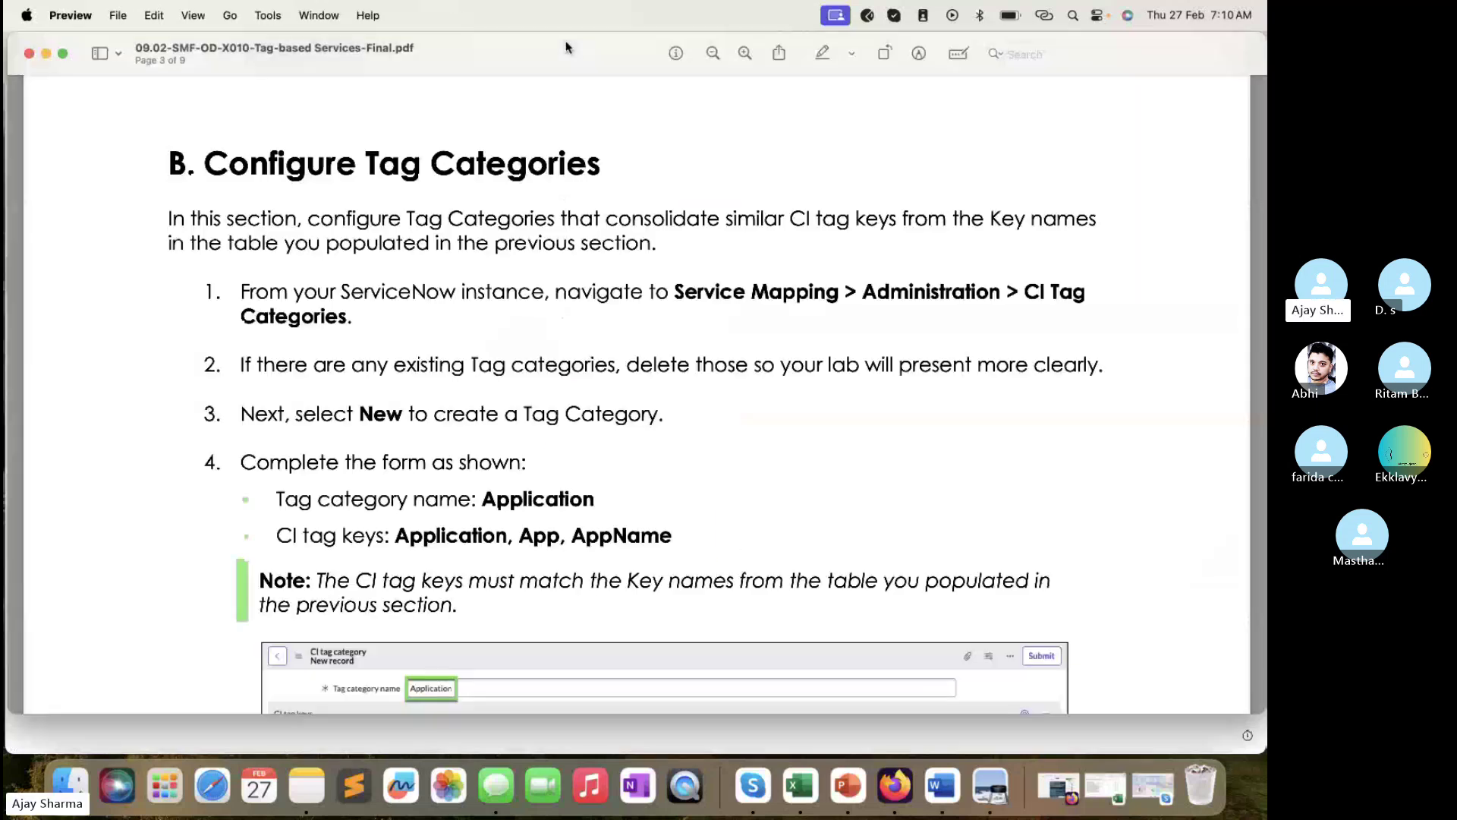
pyautogui.scroll(-5, 629, 235)
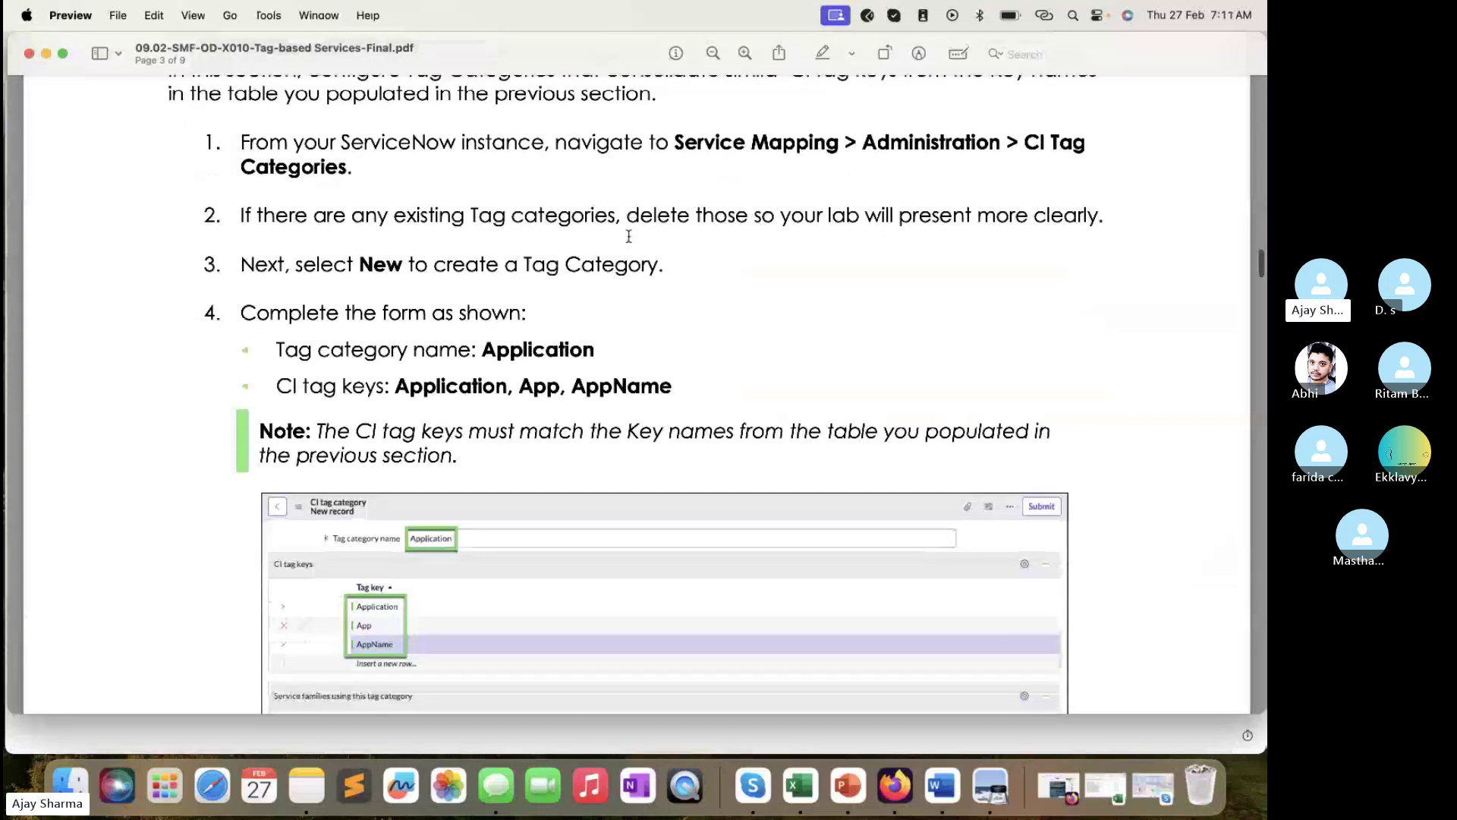
pyautogui.doubleClick(490, 339)
pyautogui.press('super+c')
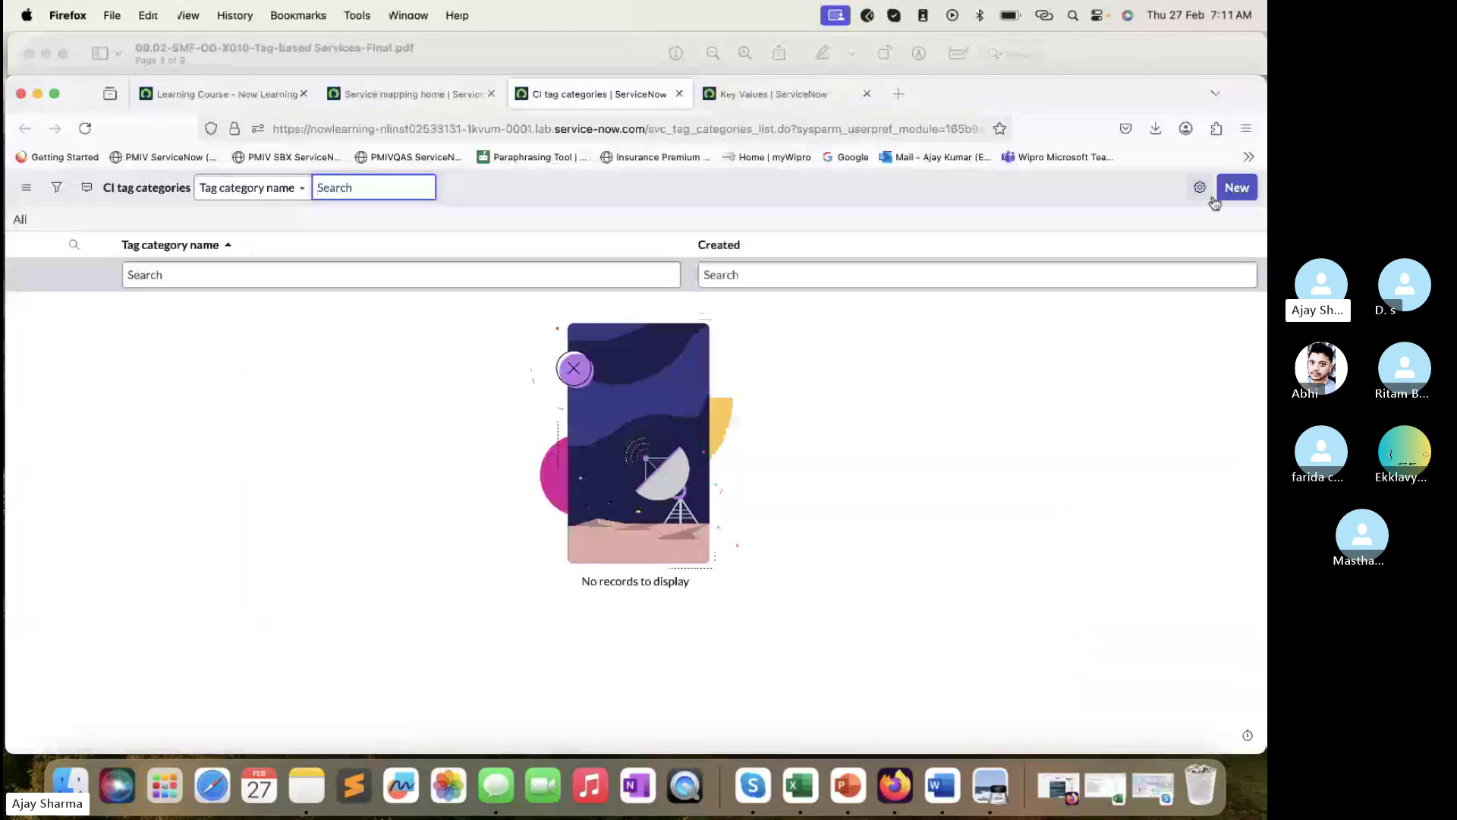
pyautogui.click(1237, 188)
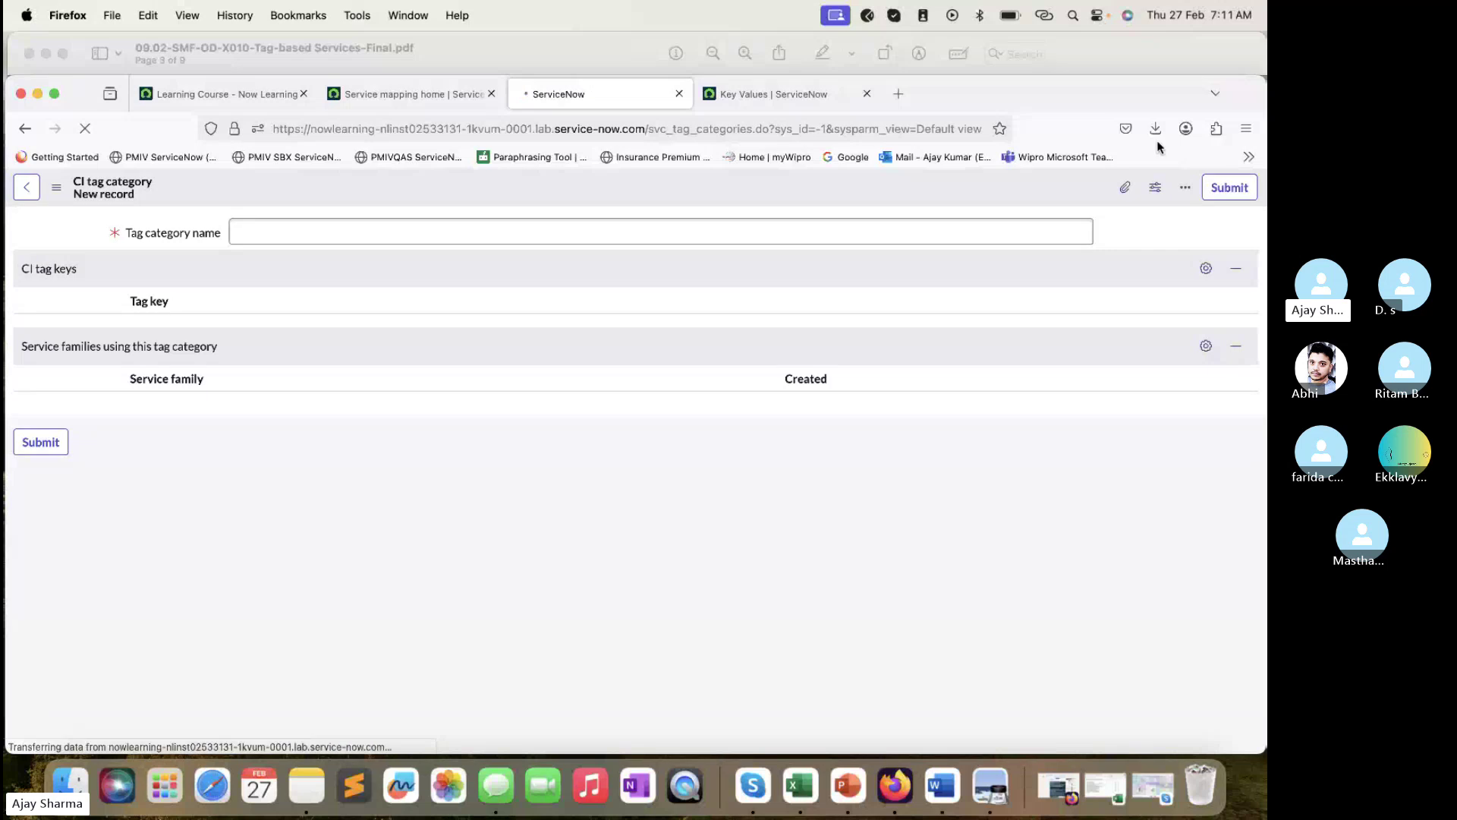
pyautogui.click(631, 235)
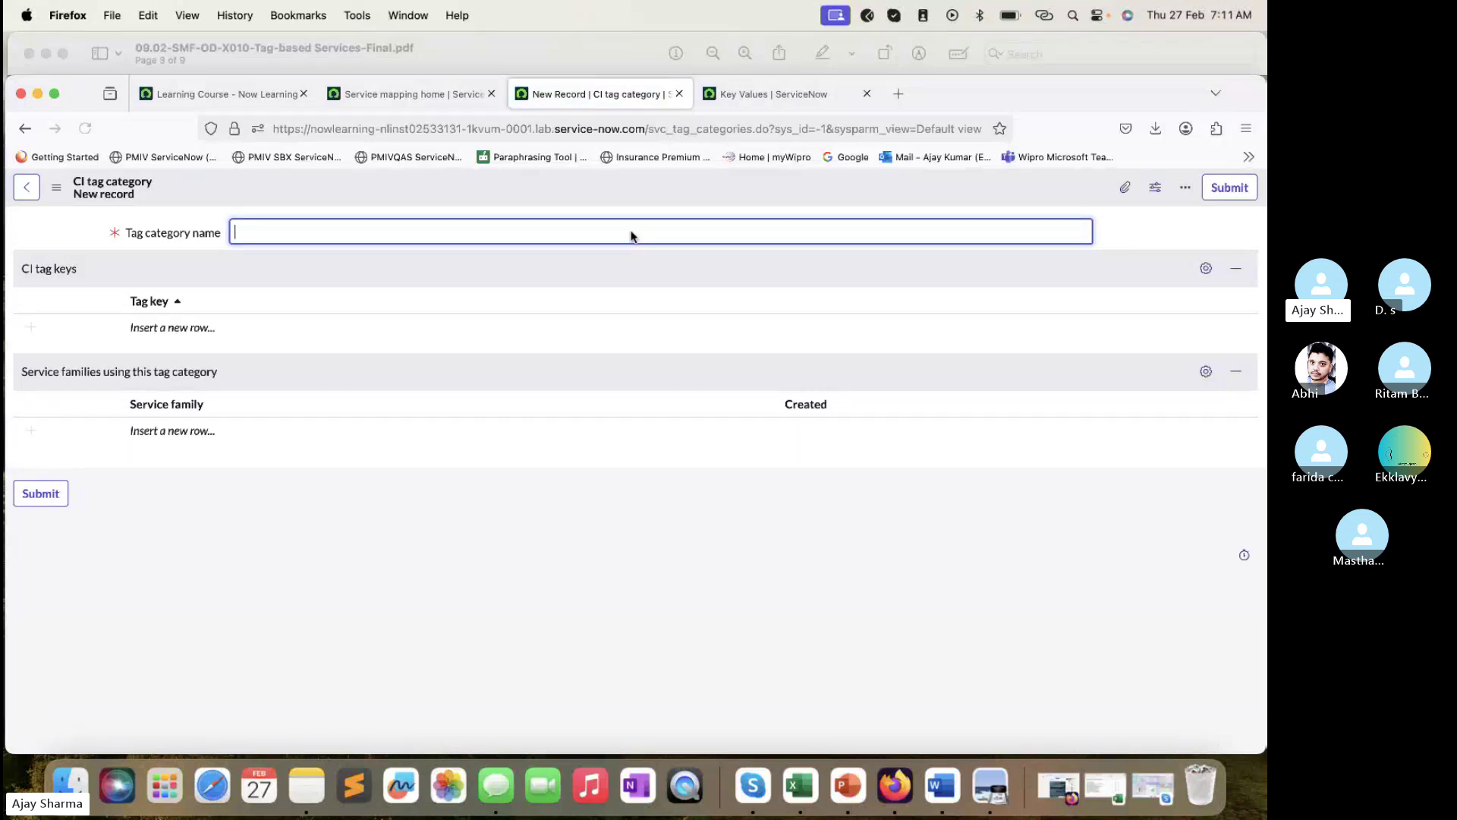
pyautogui.press('super+v')
# - Compare the CI tag keys named in the lab guide with the keys in the grouped Key Values list
pyautogui.click(446, 49)
pyautogui.scroll(-2, 589, 291)
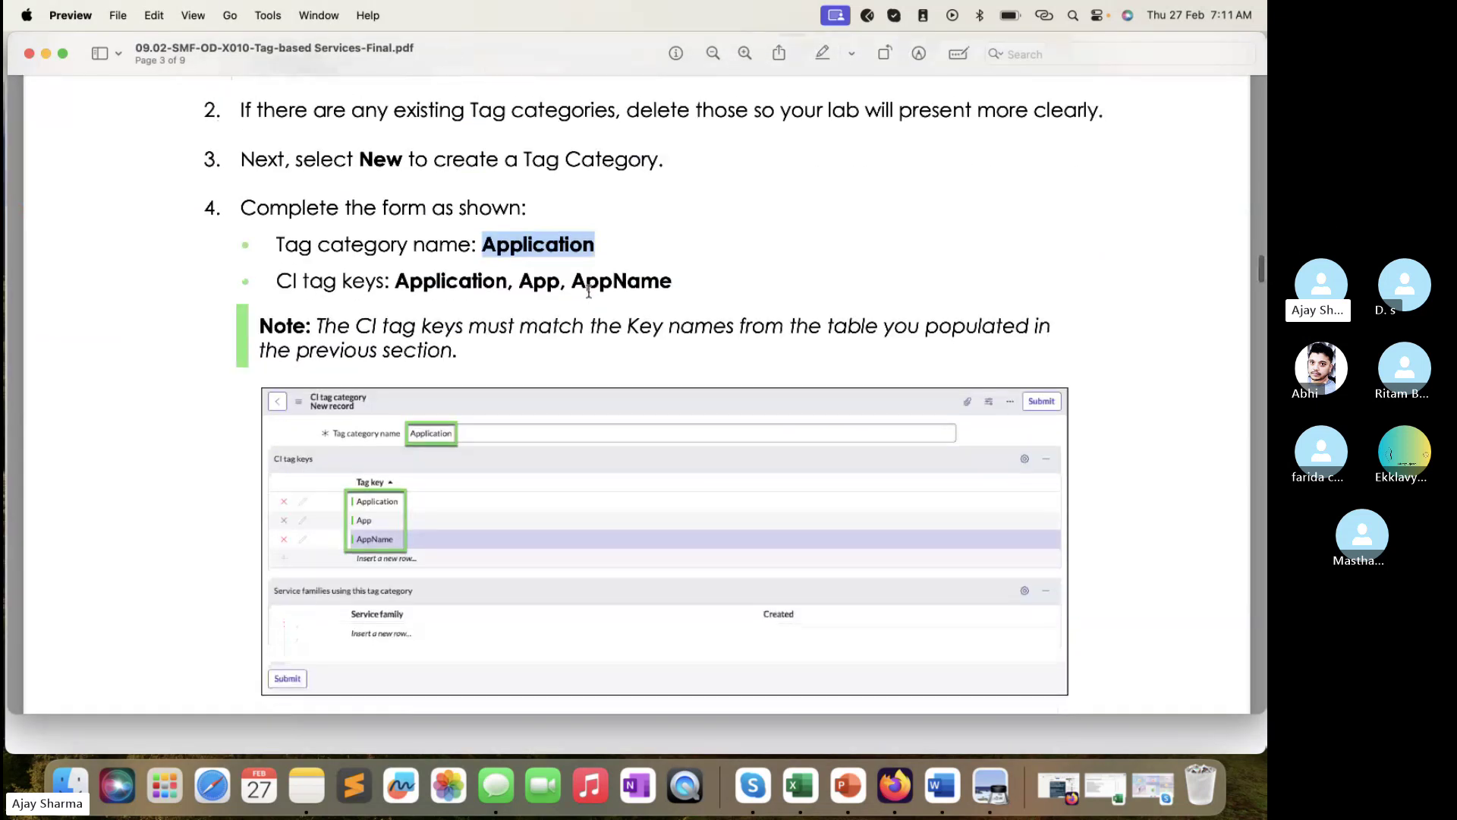
pyautogui.click(585, 735)
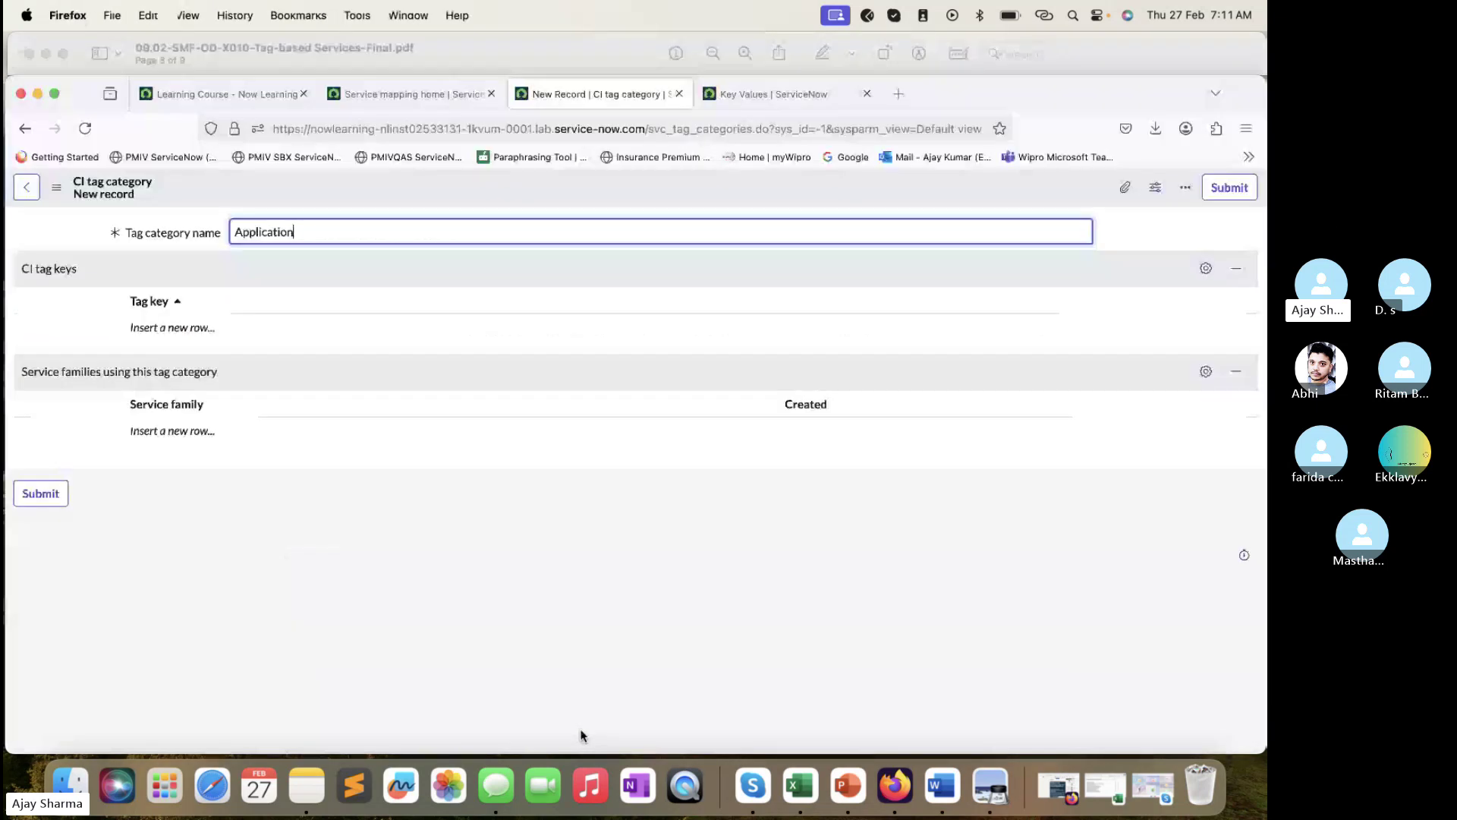
pyautogui.click(779, 107)
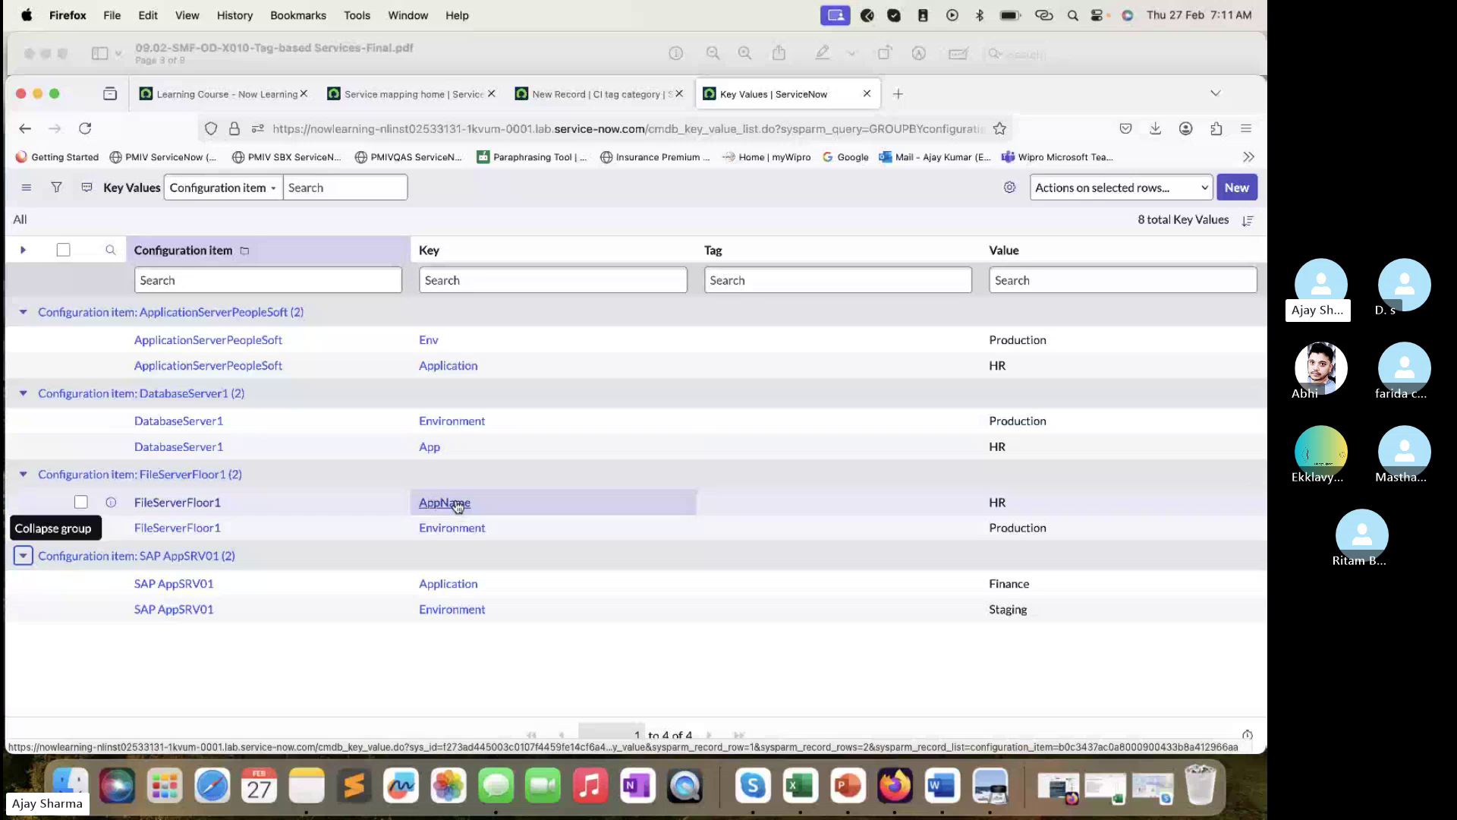
pyautogui.click(529, 50)
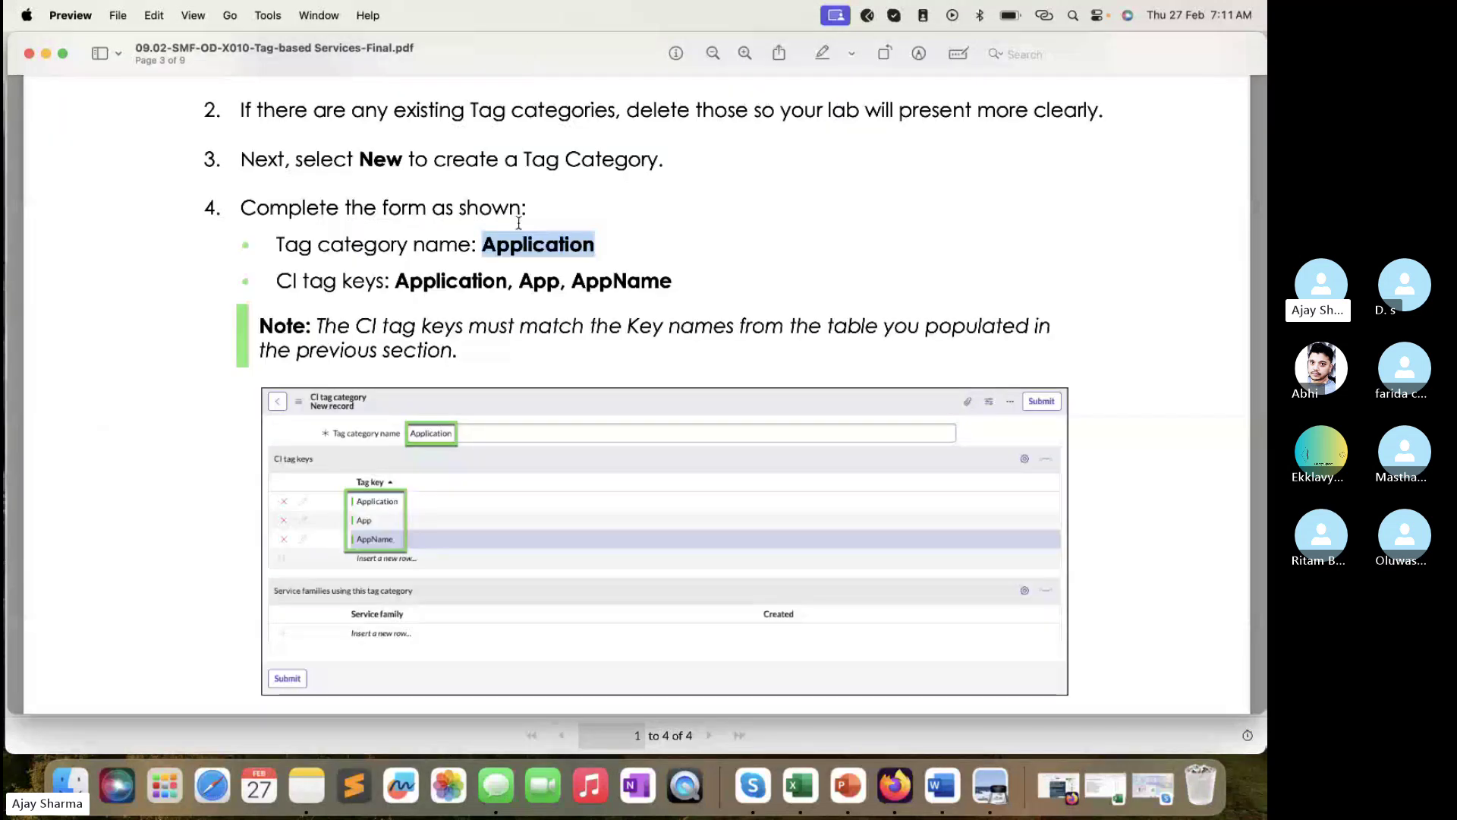
# - Add the CI tag keys Application and App to the Application category, checking them against the lab guide and the Key Values list
pyautogui.doubleClick(474, 282)
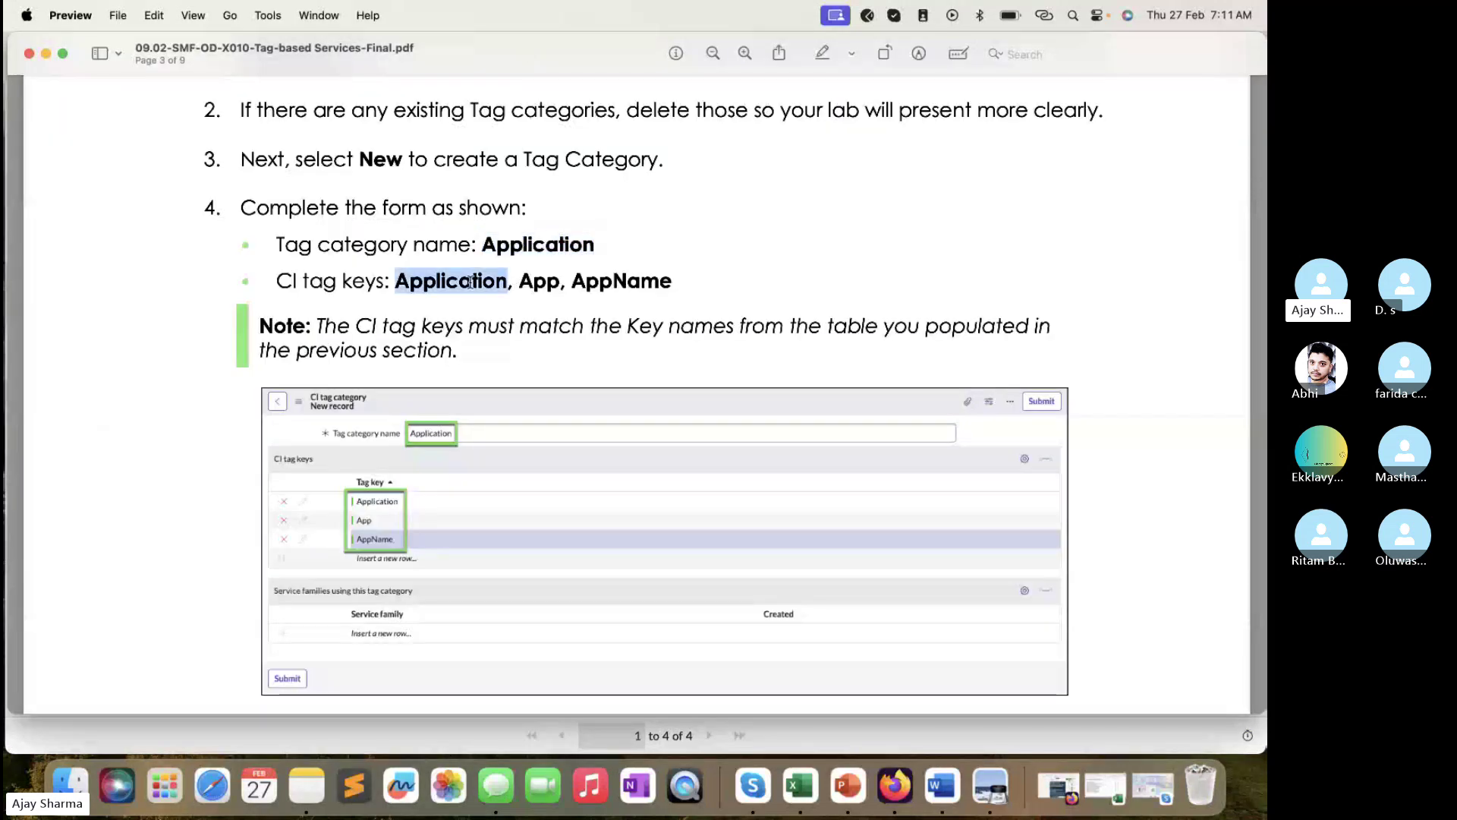
pyautogui.click(511, 723)
pyautogui.click(567, 93)
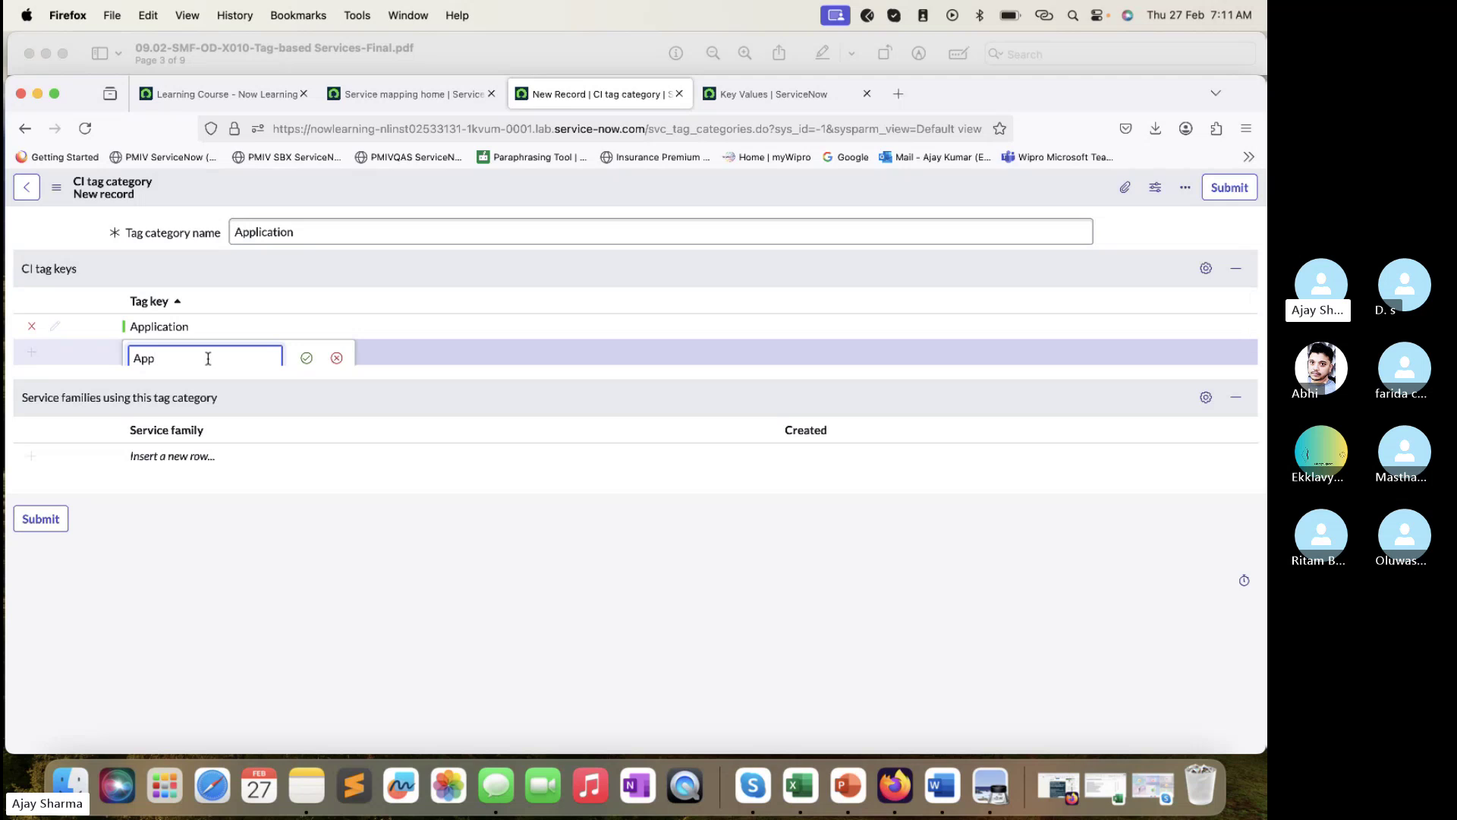
pyautogui.click(486, 47)
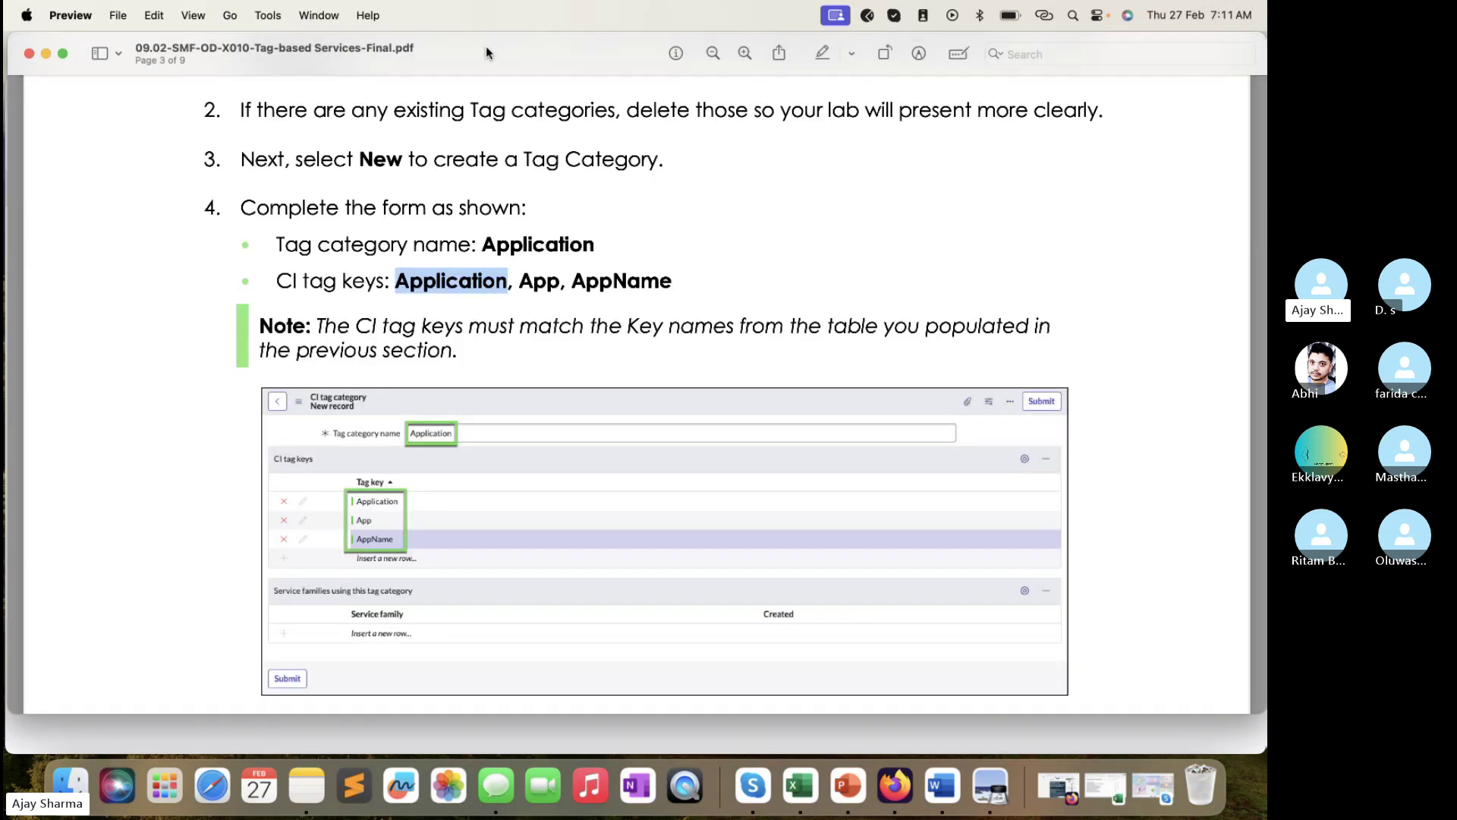
pyautogui.click(467, 724)
pyautogui.click(306, 354)
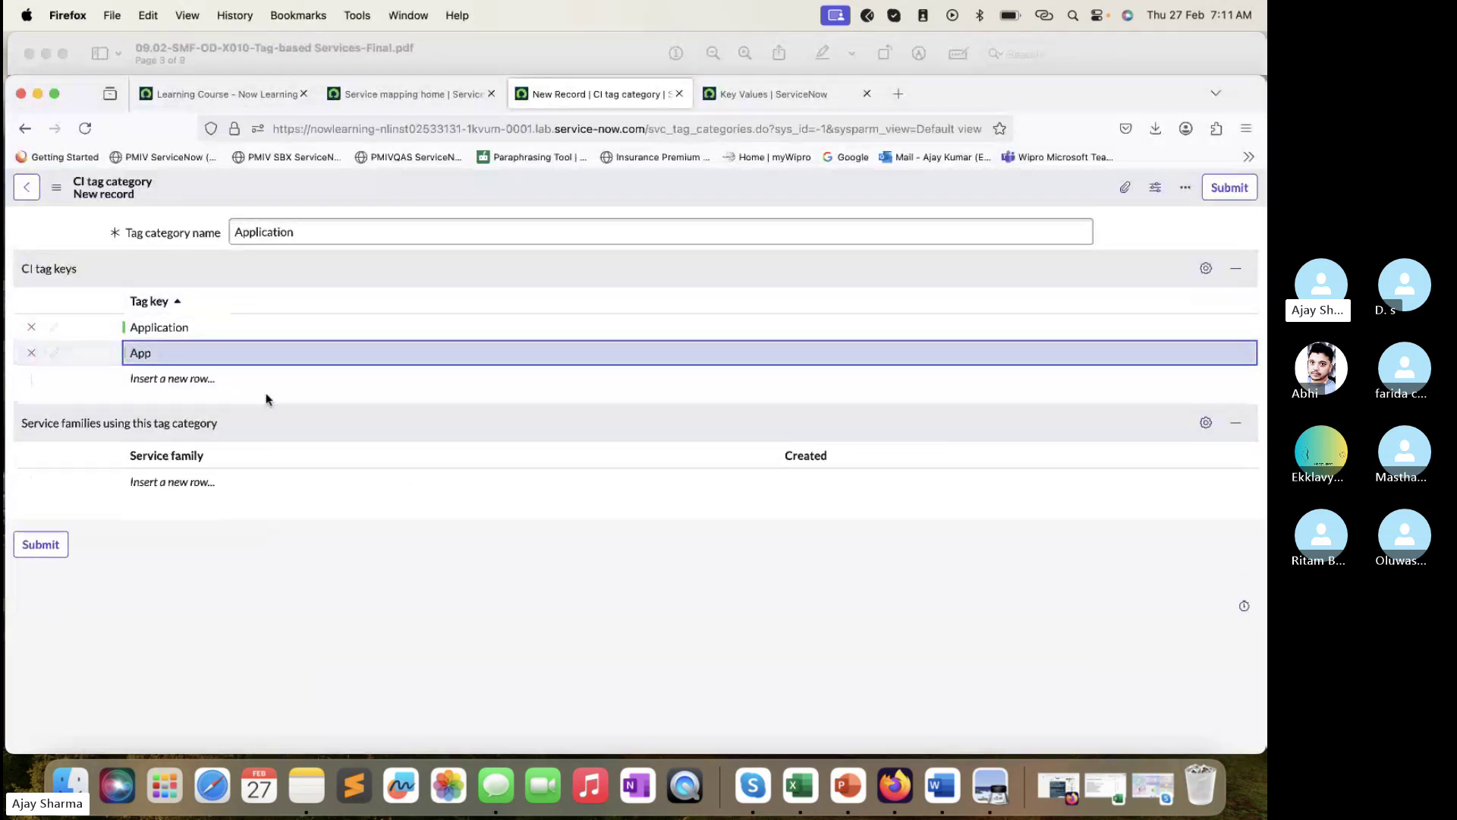
pyautogui.hotkey('ctrl', 'Tab')
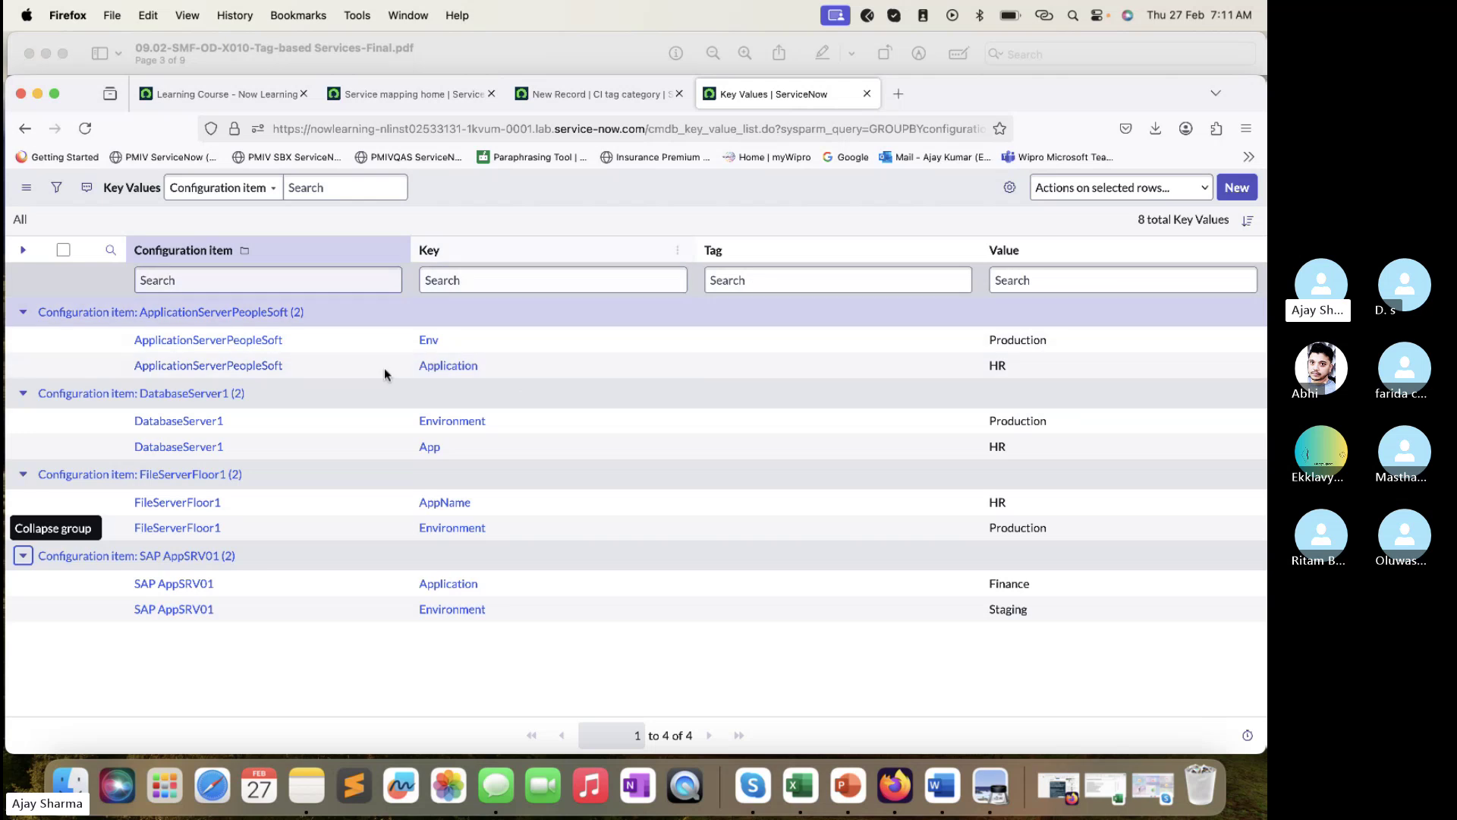
pyautogui.click(517, 45)
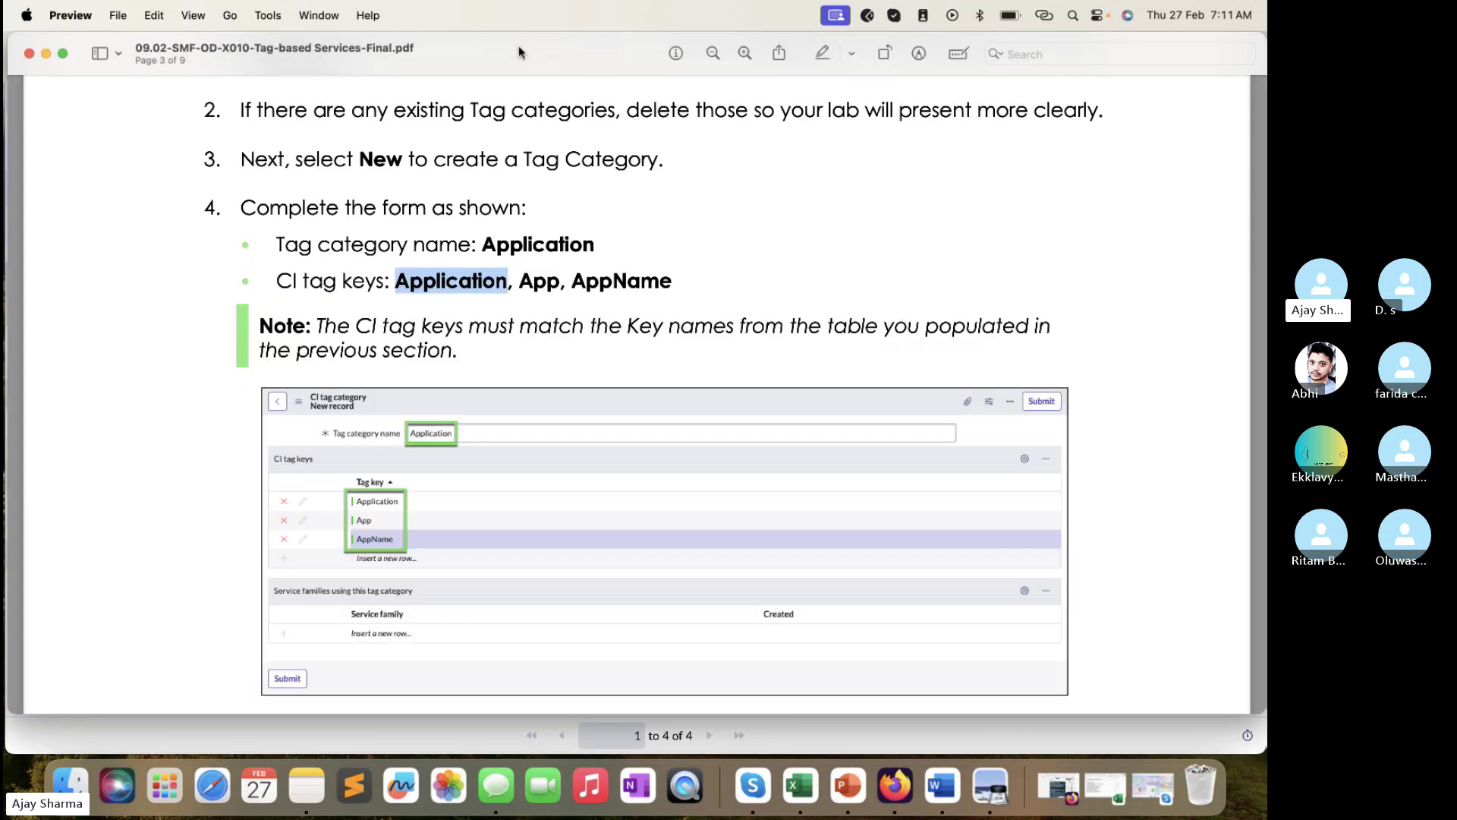
# - Name the new tag category Environment and add Environment as its first CI tag key, as given in the lab guide
pyautogui.scroll(-5, 595, 247)
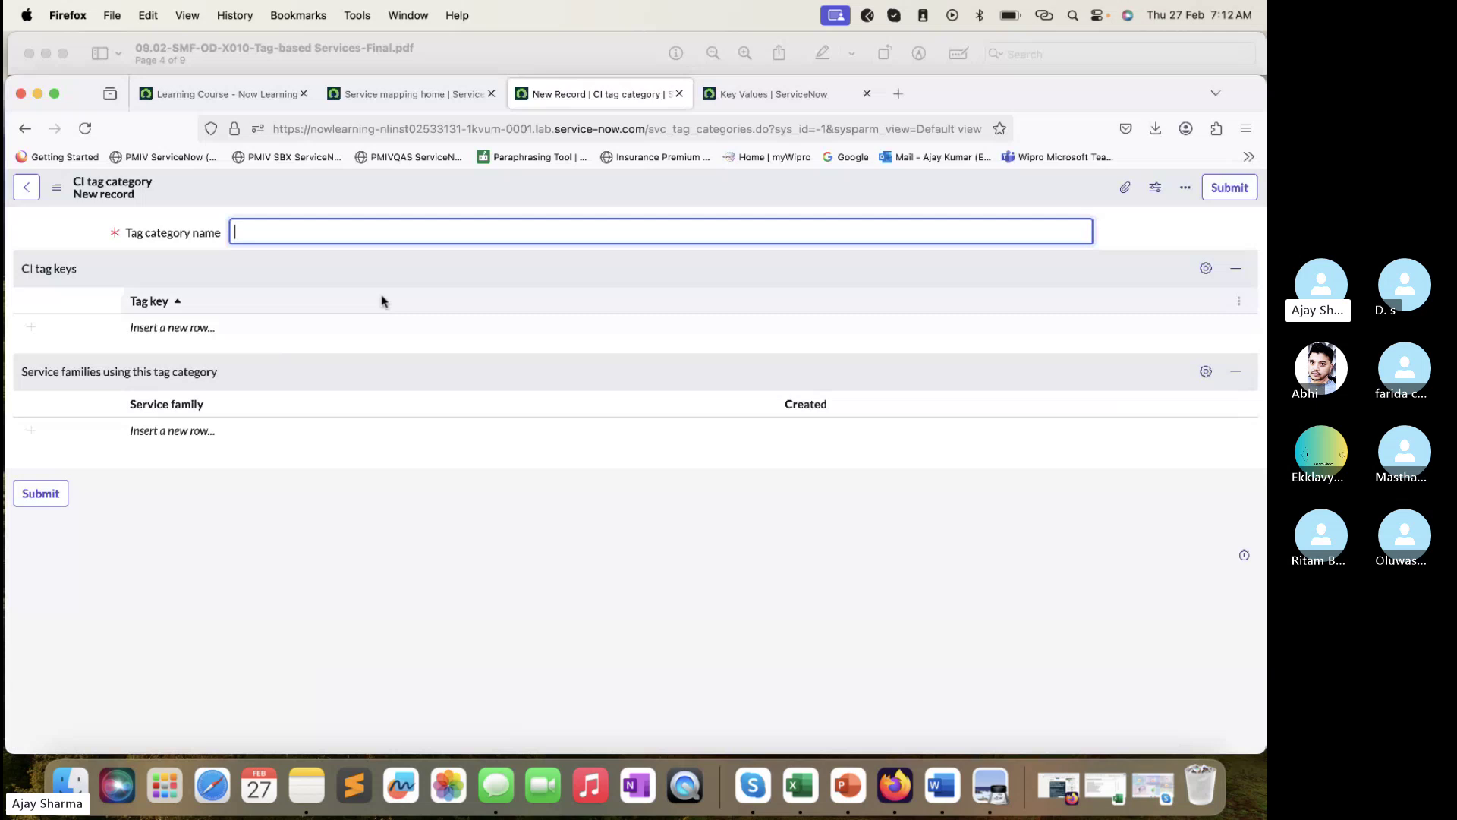
pyautogui.write('Environment')
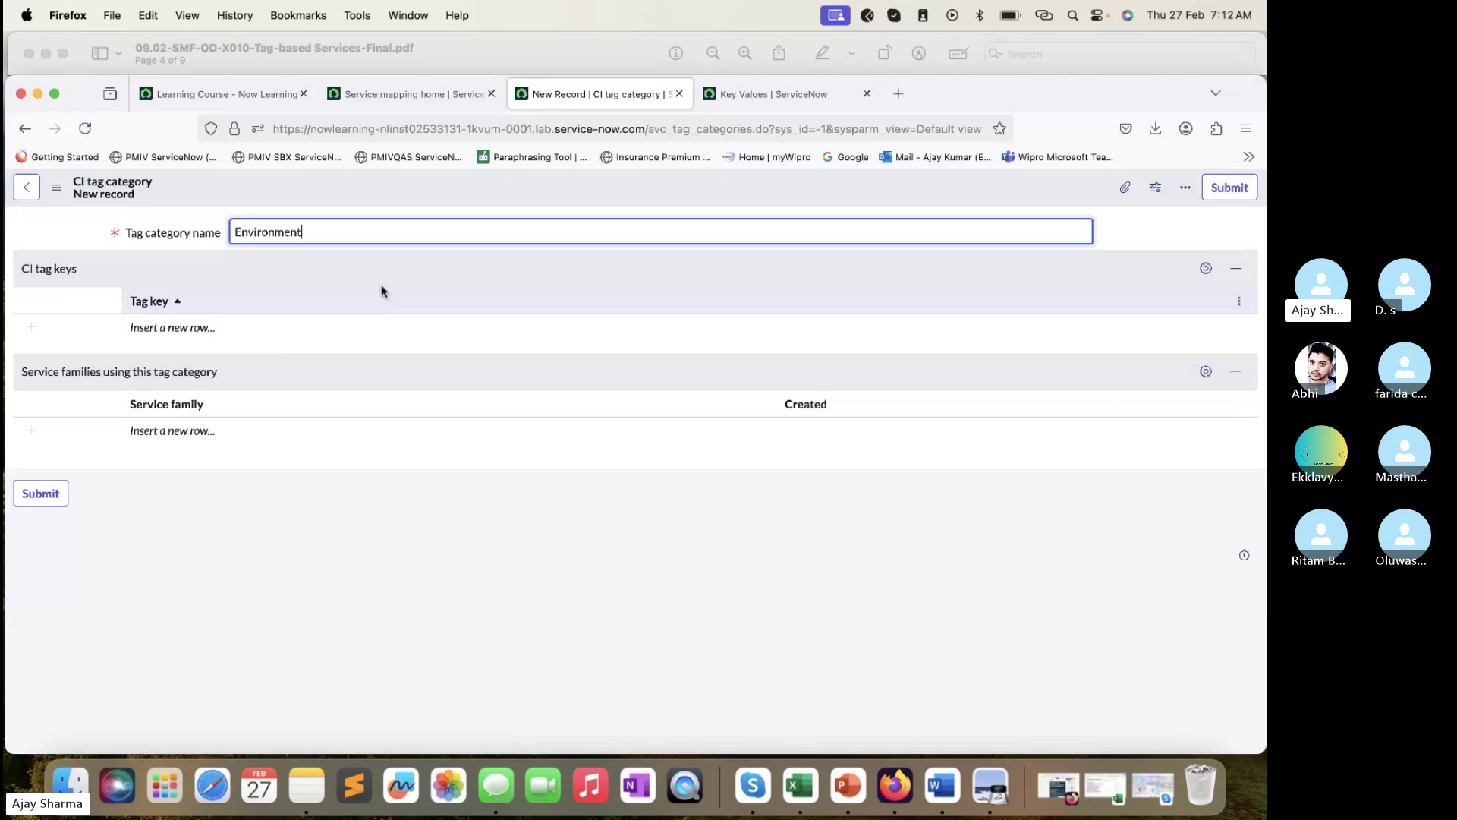
pyautogui.press('super+Tab')
pyautogui.doubleClick(436, 293)
pyautogui.press('super+c')
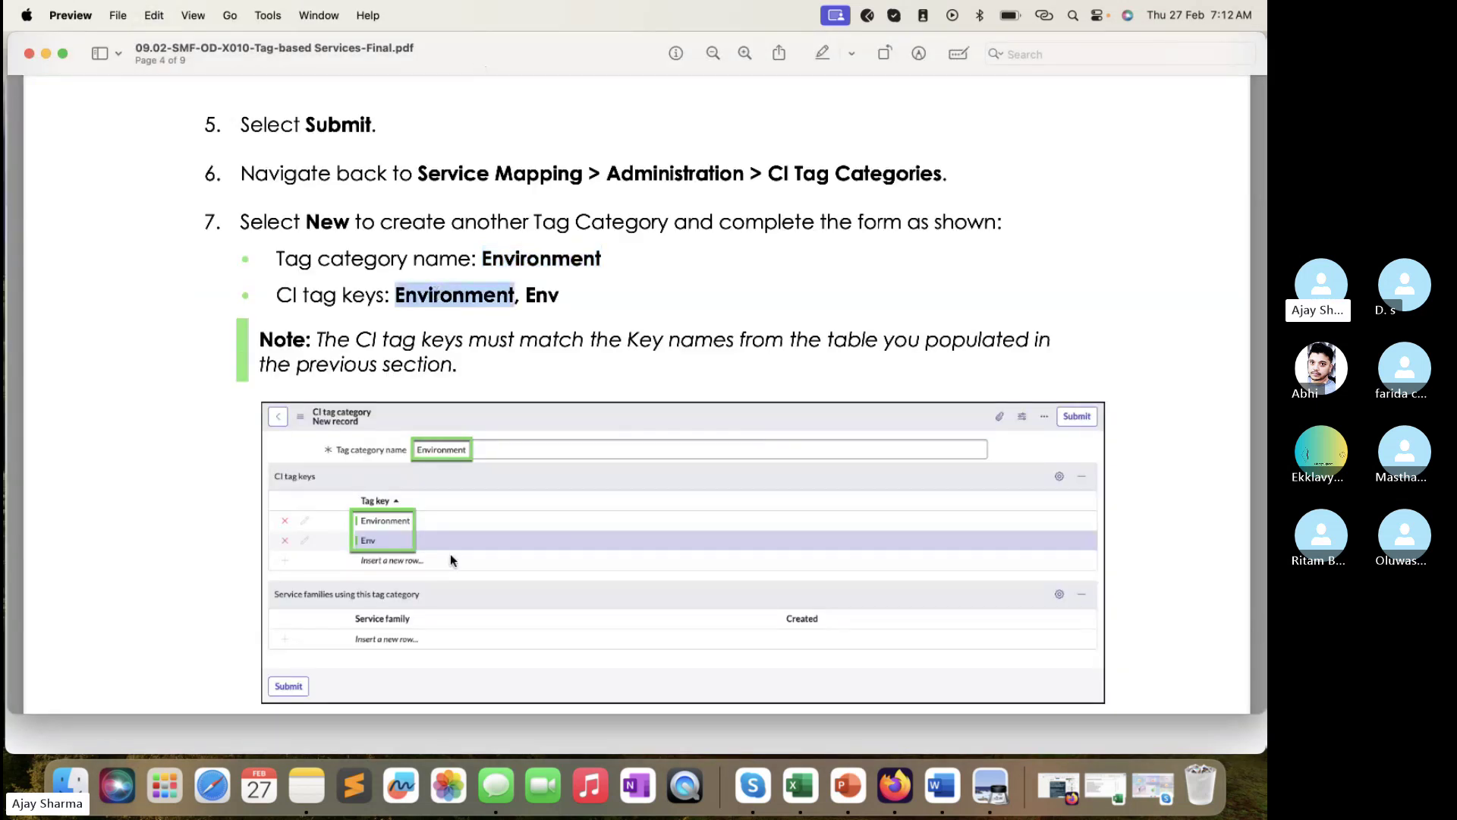
pyautogui.press('super+Tab')
pyautogui.click(216, 331)
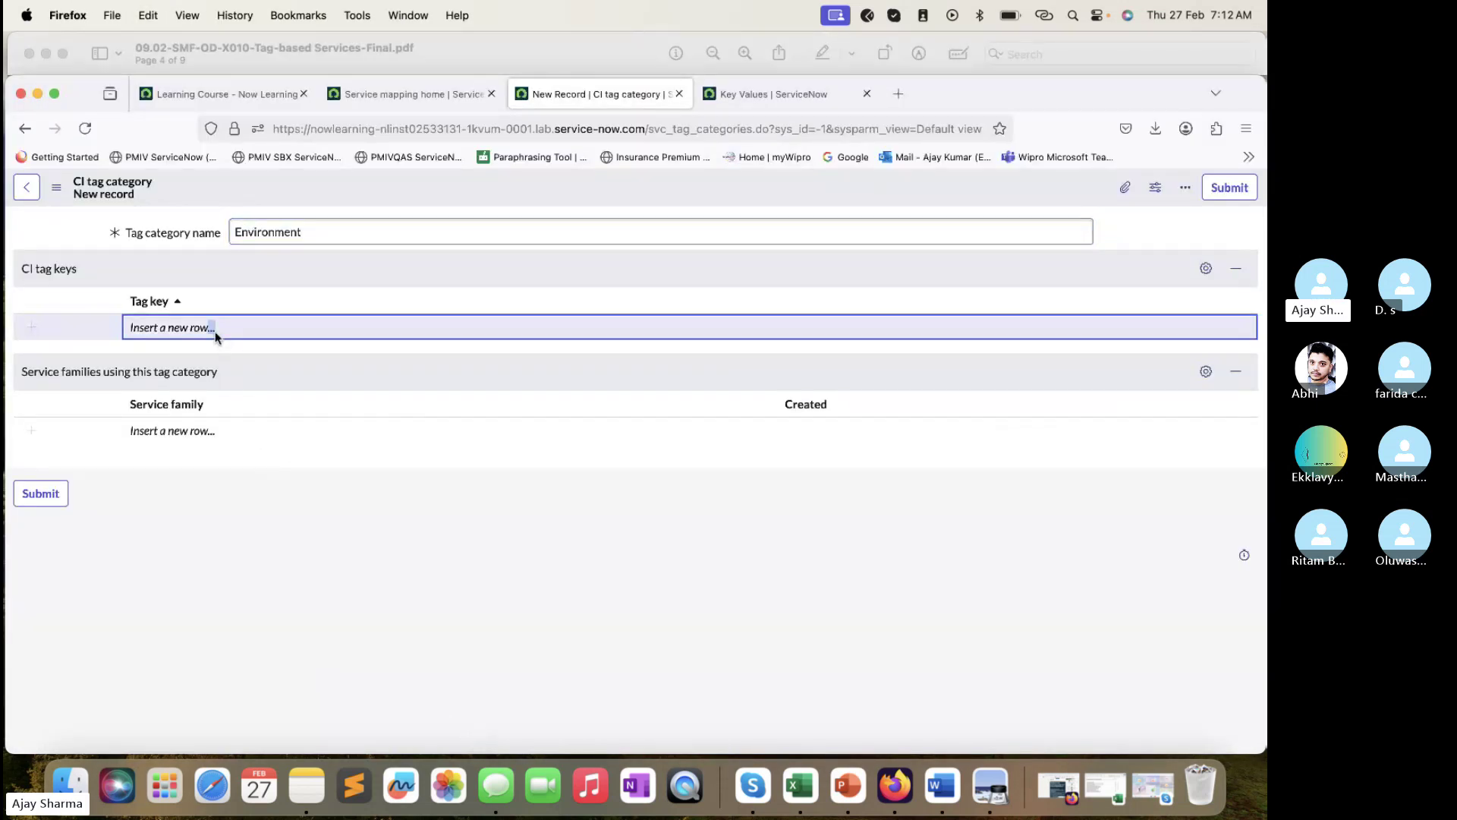
pyautogui.press('super+v')
pyautogui.press('Return')
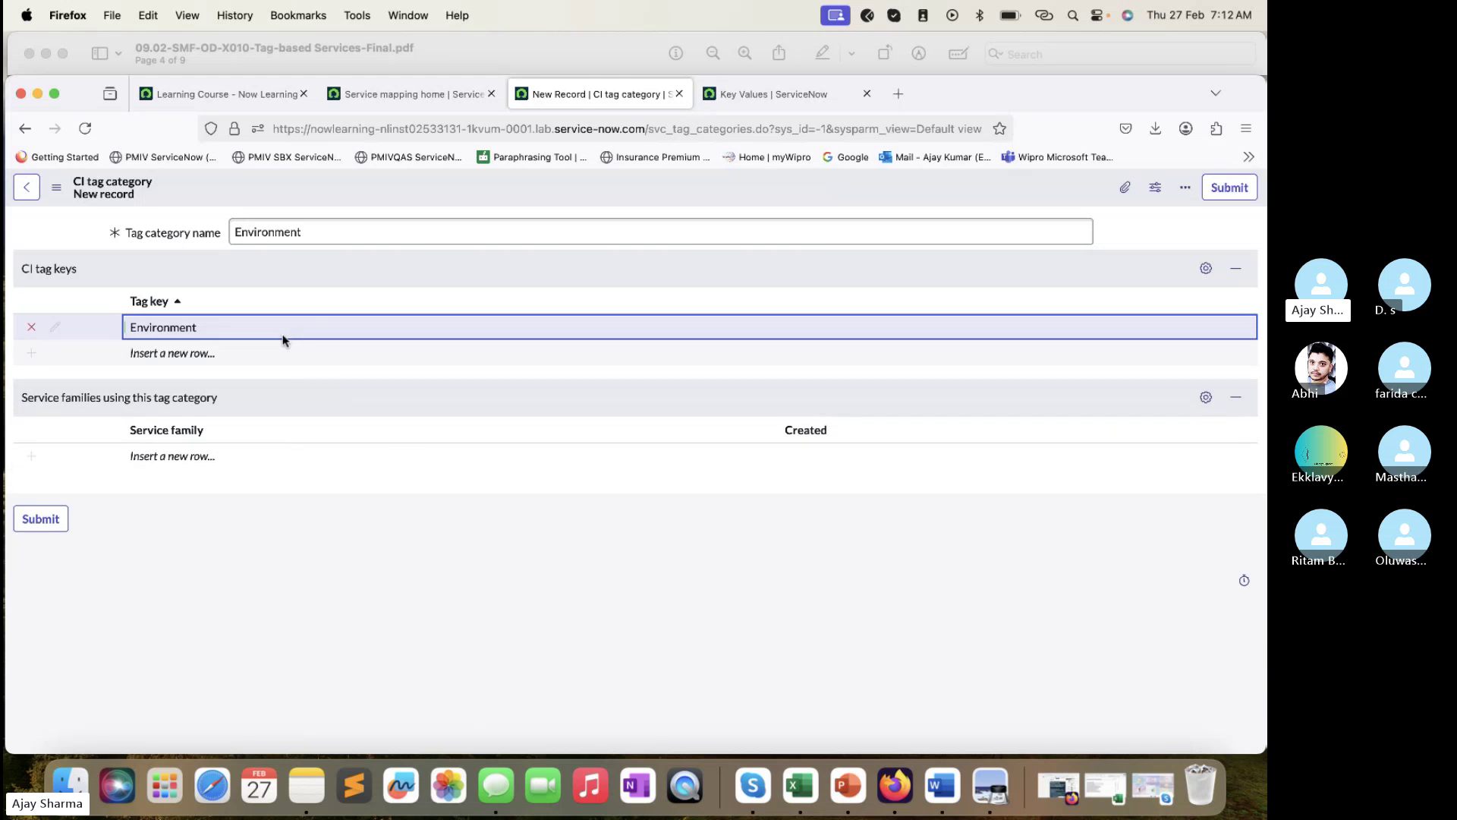
# - Add Env as the second CI tag key of the Environment category
pyautogui.click(243, 353)
pyautogui.write('Env')
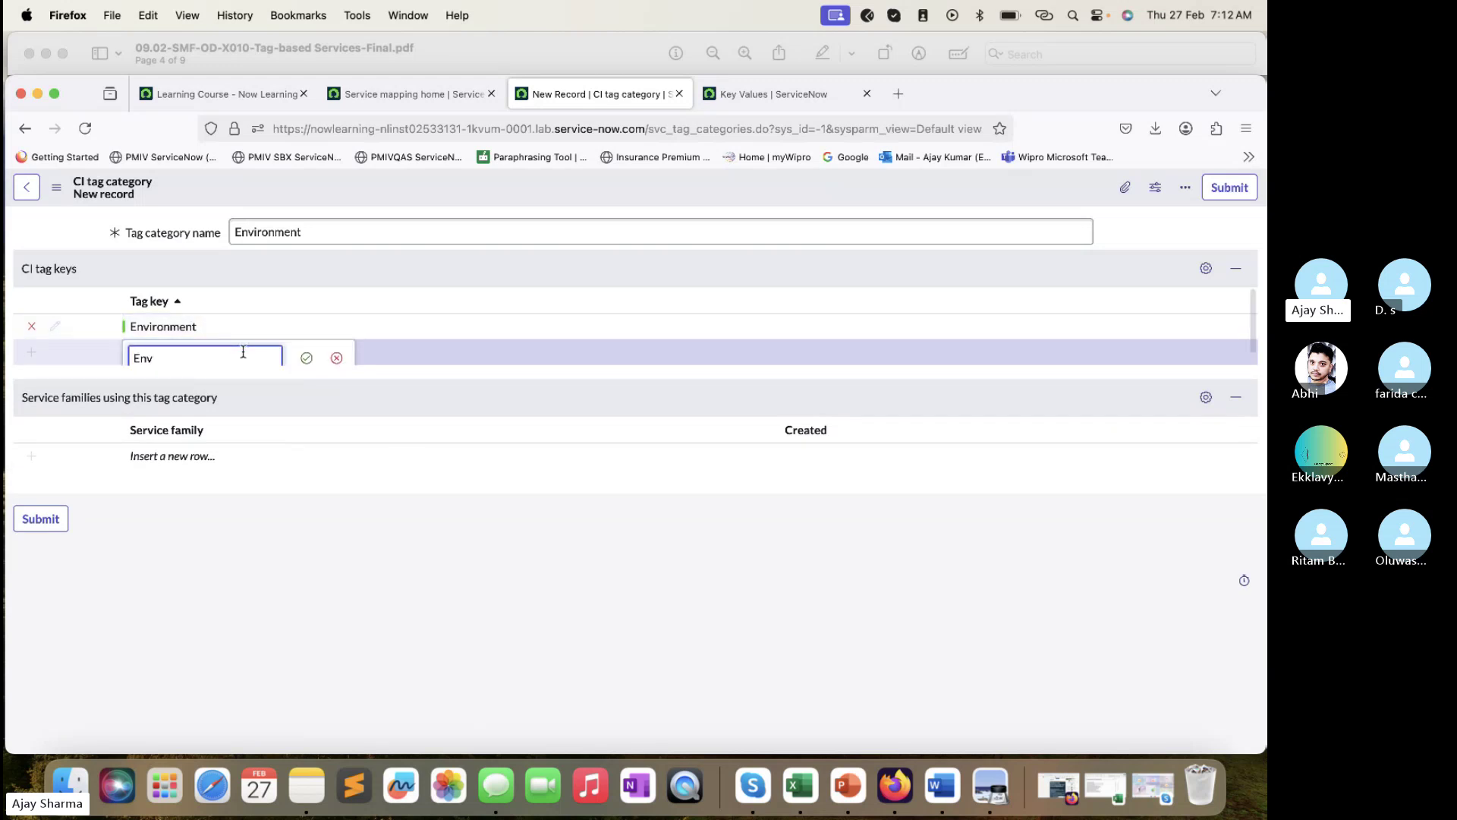
pyautogui.click(306, 358)
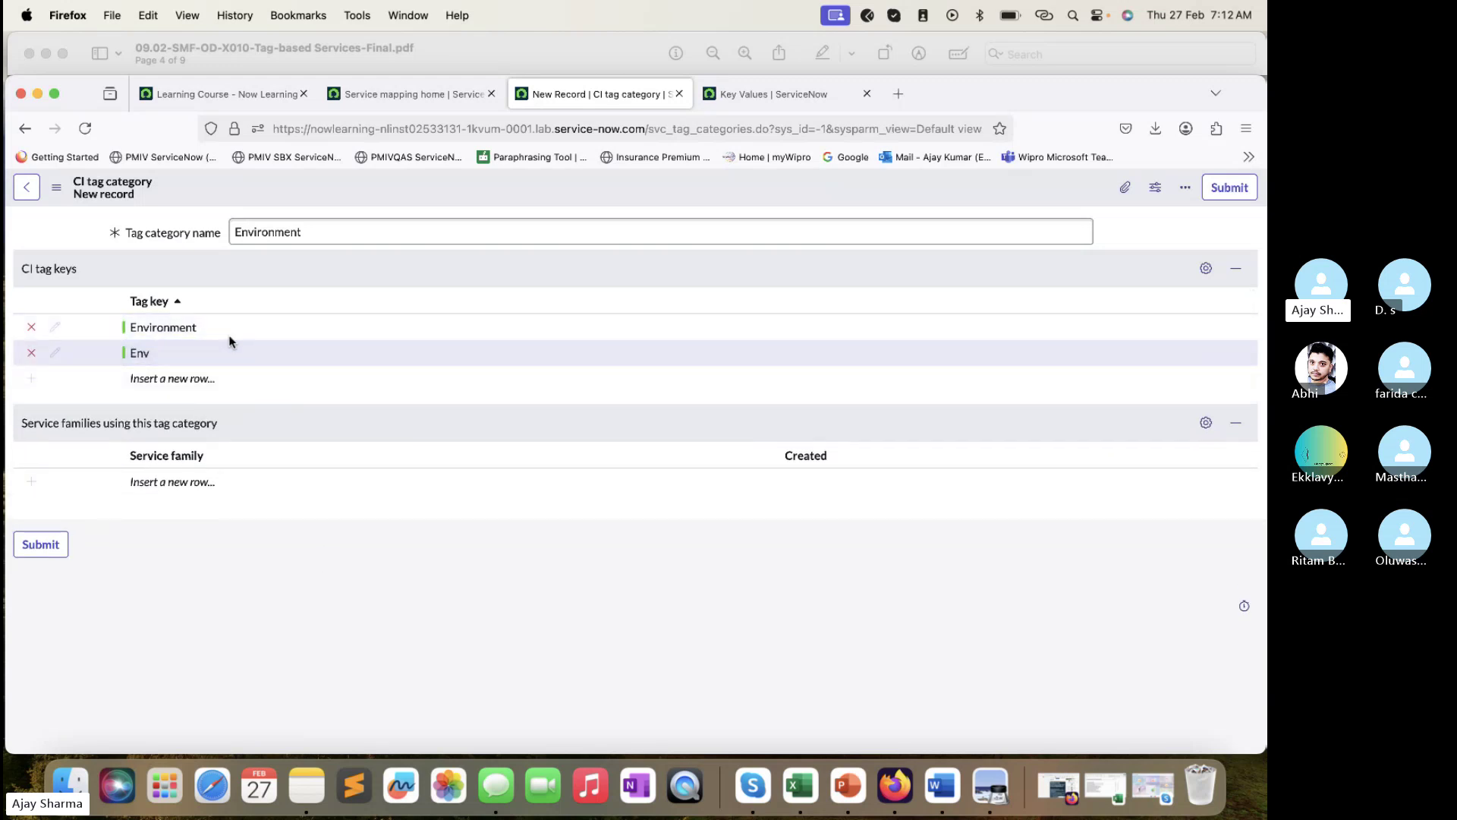
# - Check the Environment category's keys against the Key Values list and the lab guide, and submit the record
pyautogui.click(758, 94)
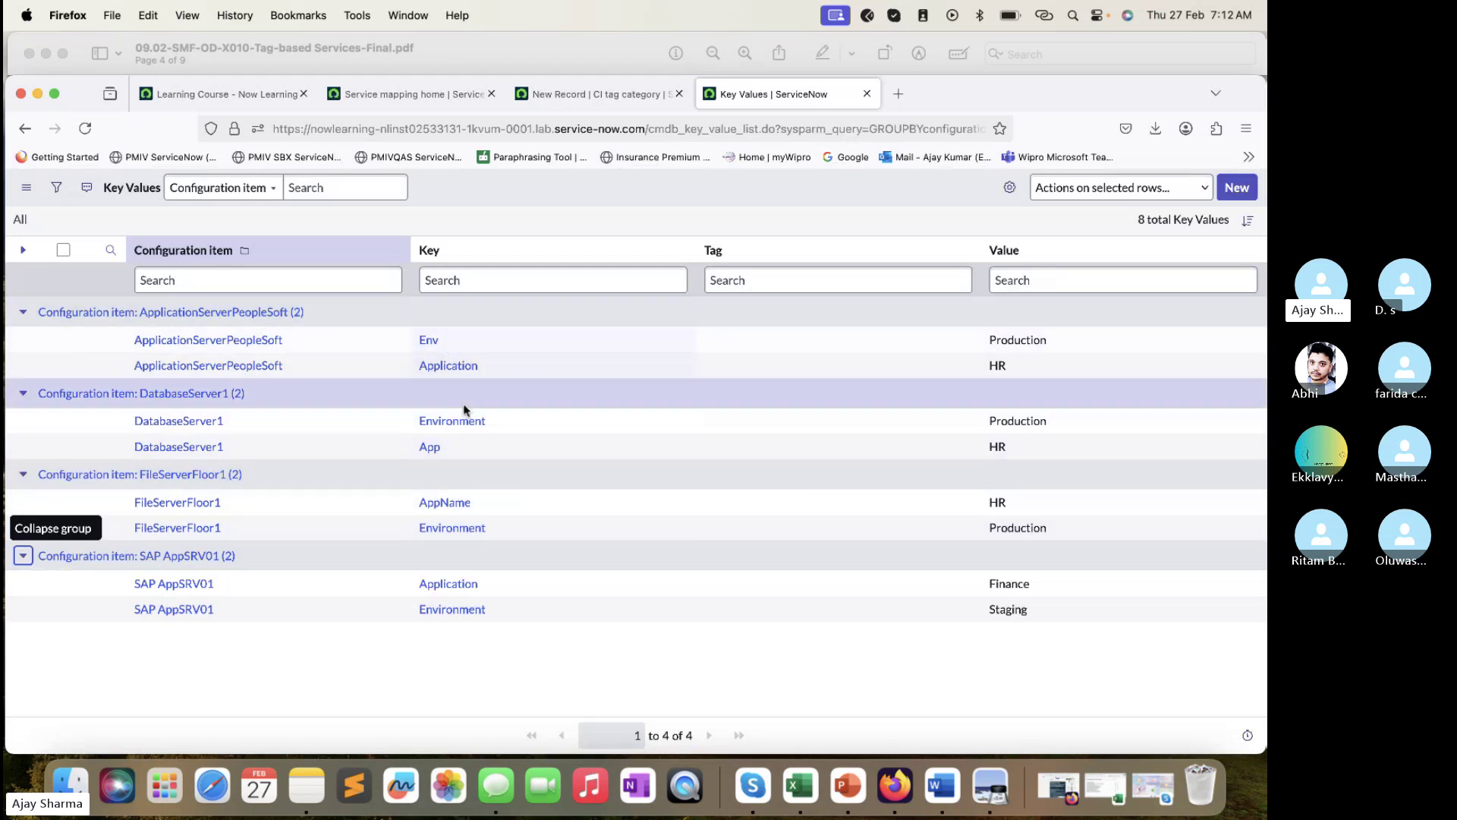
pyautogui.click(443, 49)
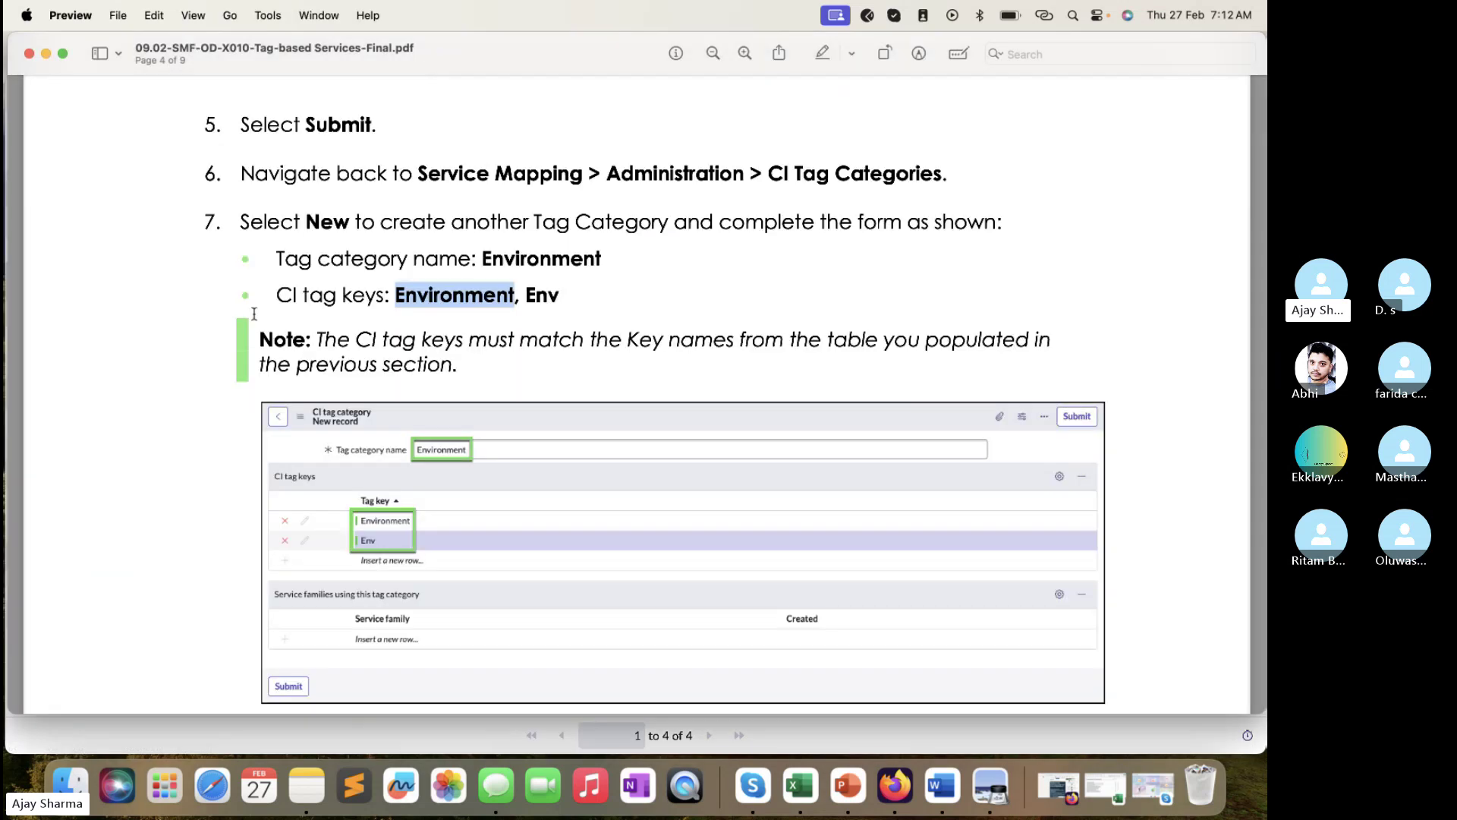
pyautogui.scroll(-5, 378, 344)
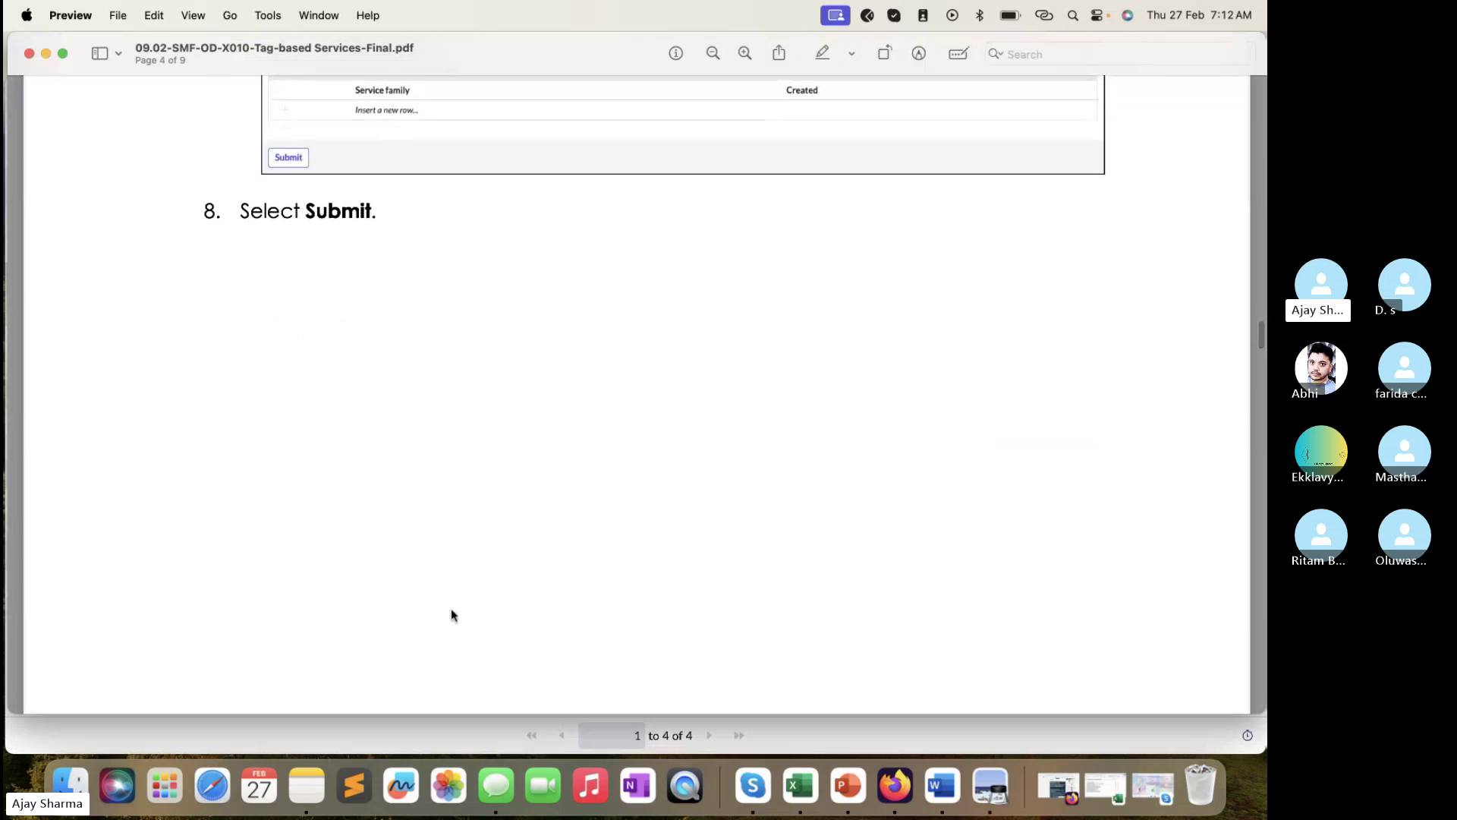
pyautogui.click(458, 724)
pyautogui.click(602, 93)
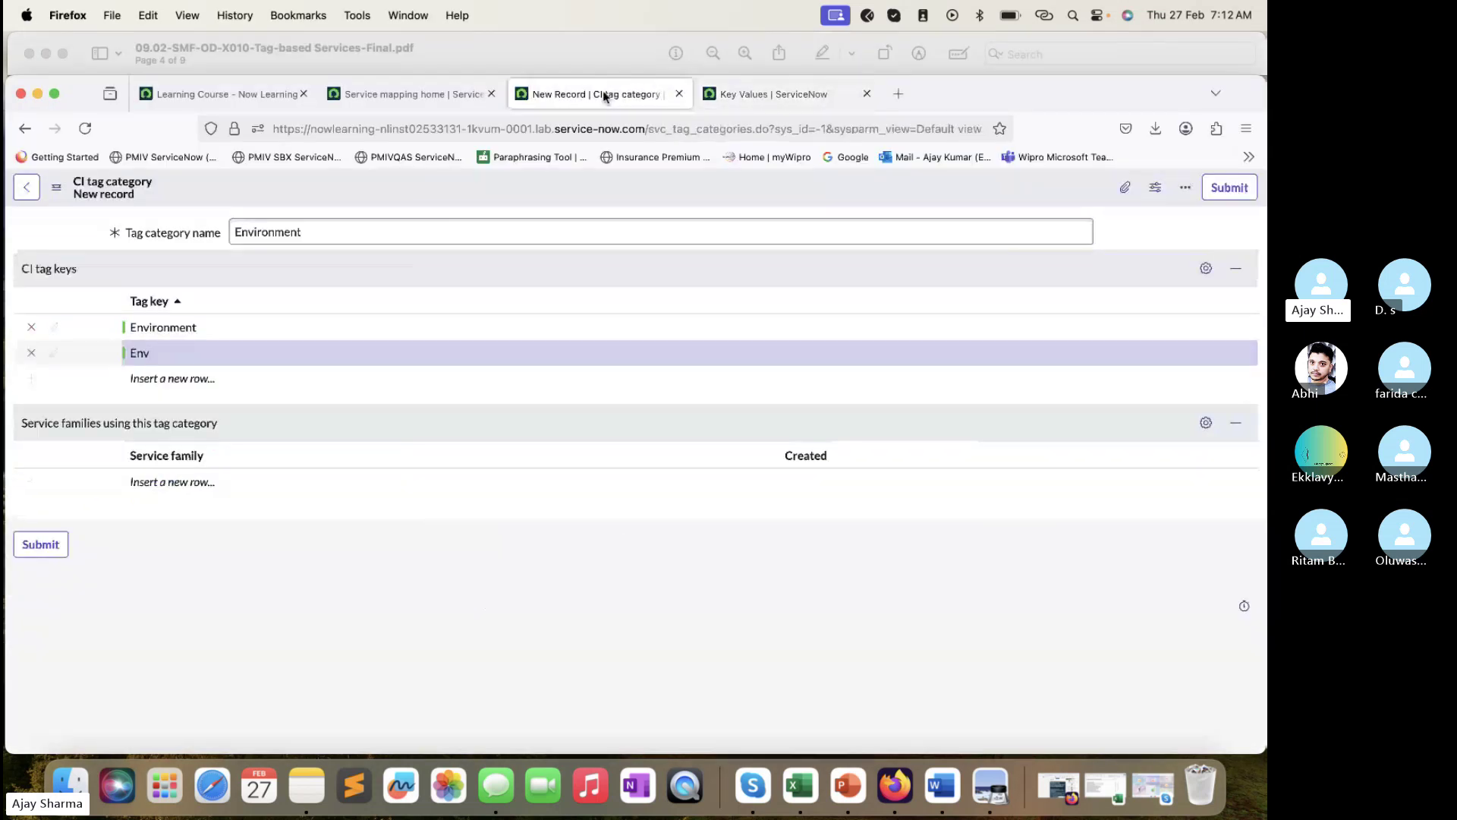
pyautogui.click(1237, 193)
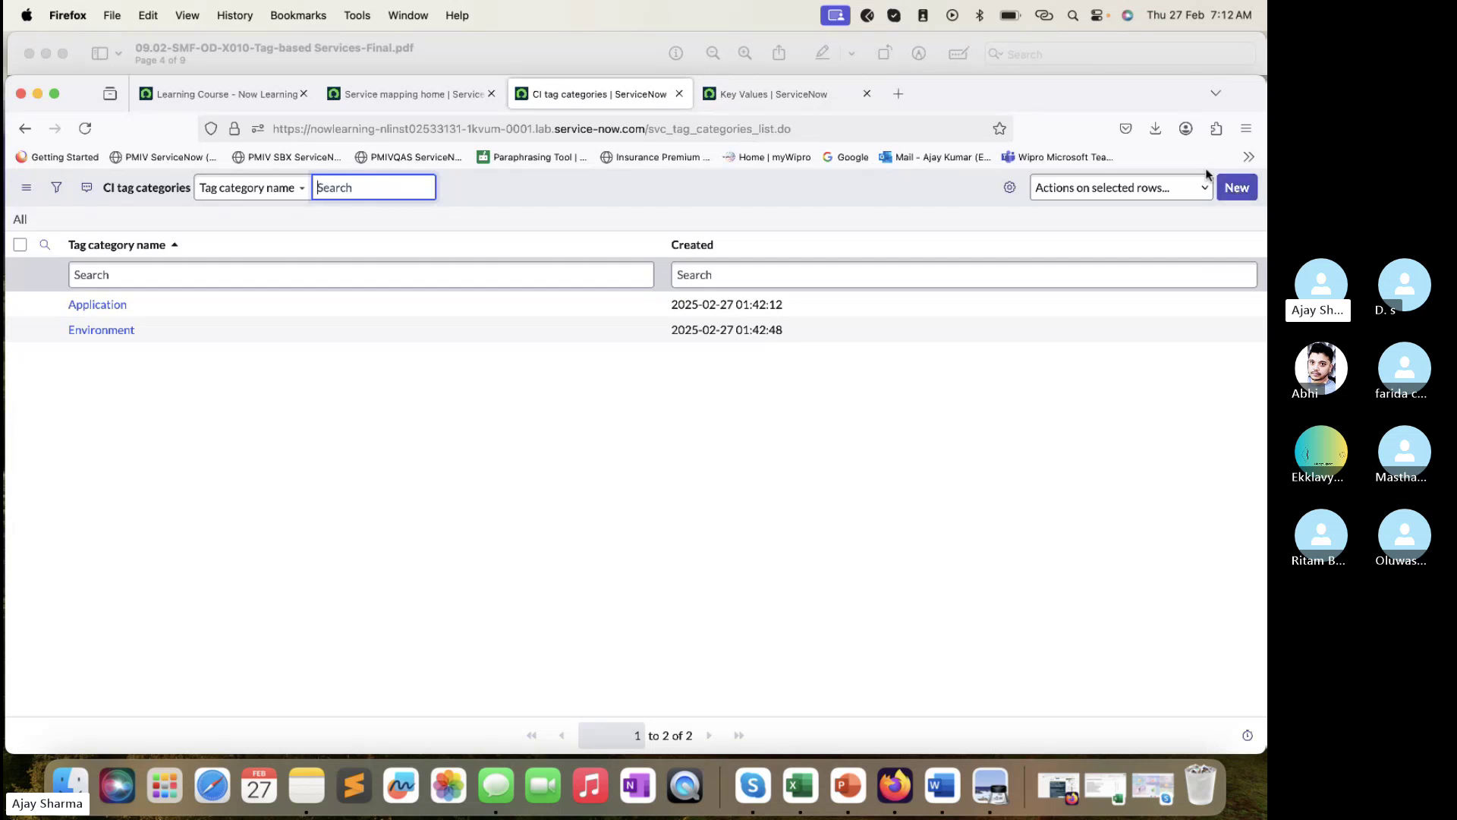
# - Look over the grouped Key Values list and read the lab guide's section on creating Tag-based Service Families and Service Candidates
pyautogui.click(790, 98)
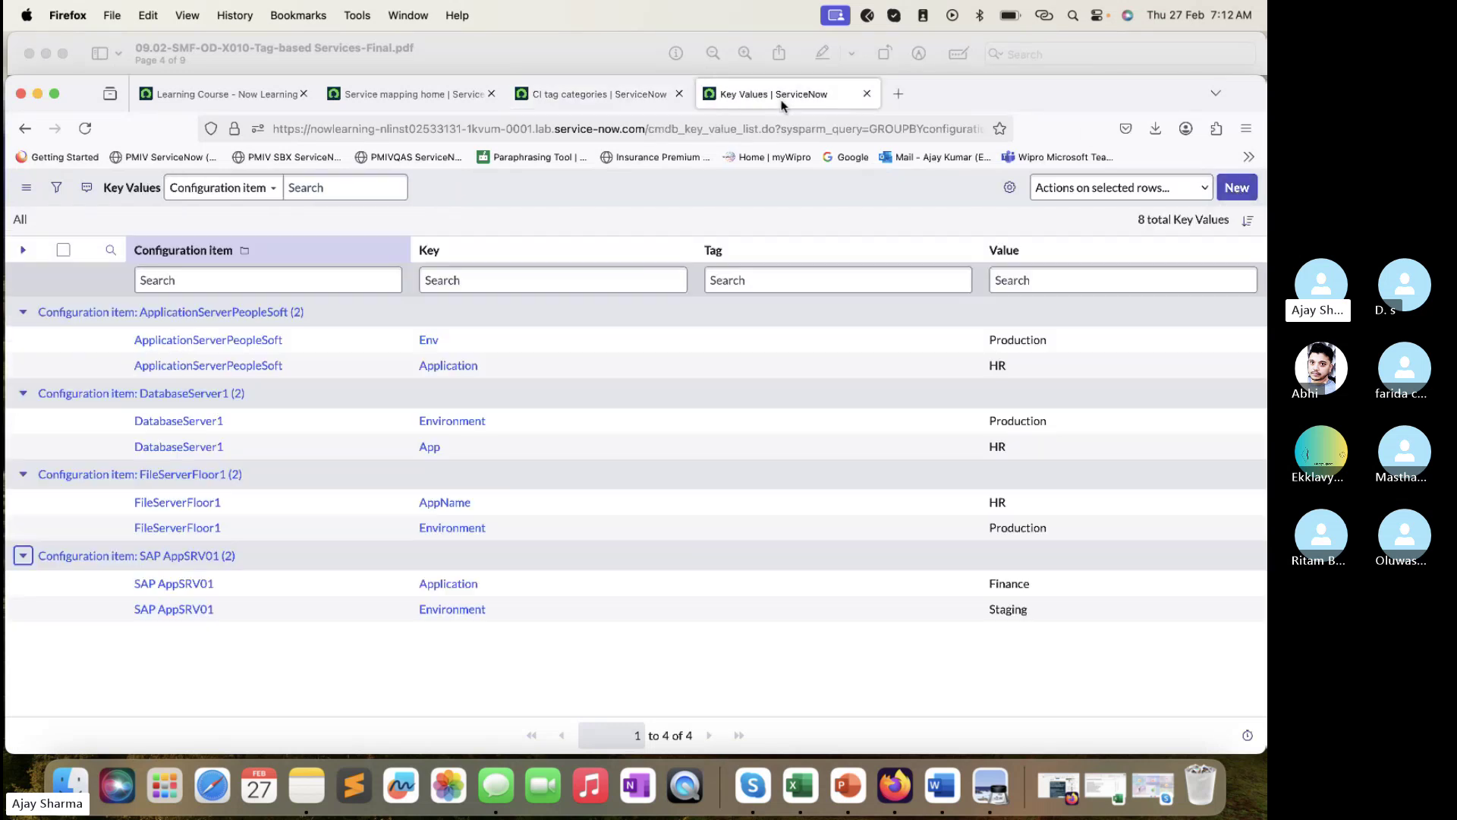
pyautogui.click(567, 93)
pyautogui.click(566, 66)
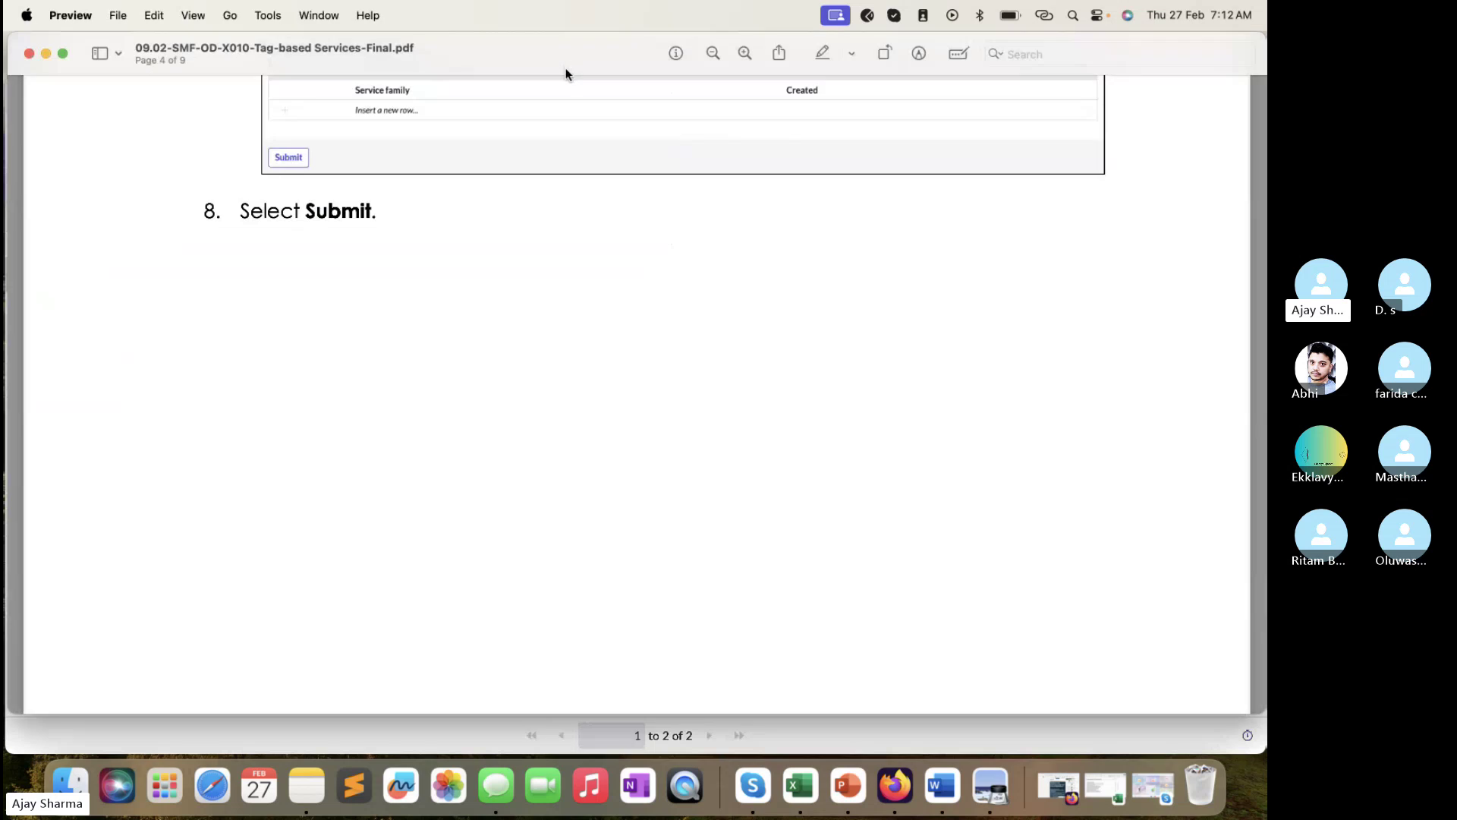
pyautogui.scroll(-3, 667, 378)
pyautogui.scroll(-5, 667, 378)
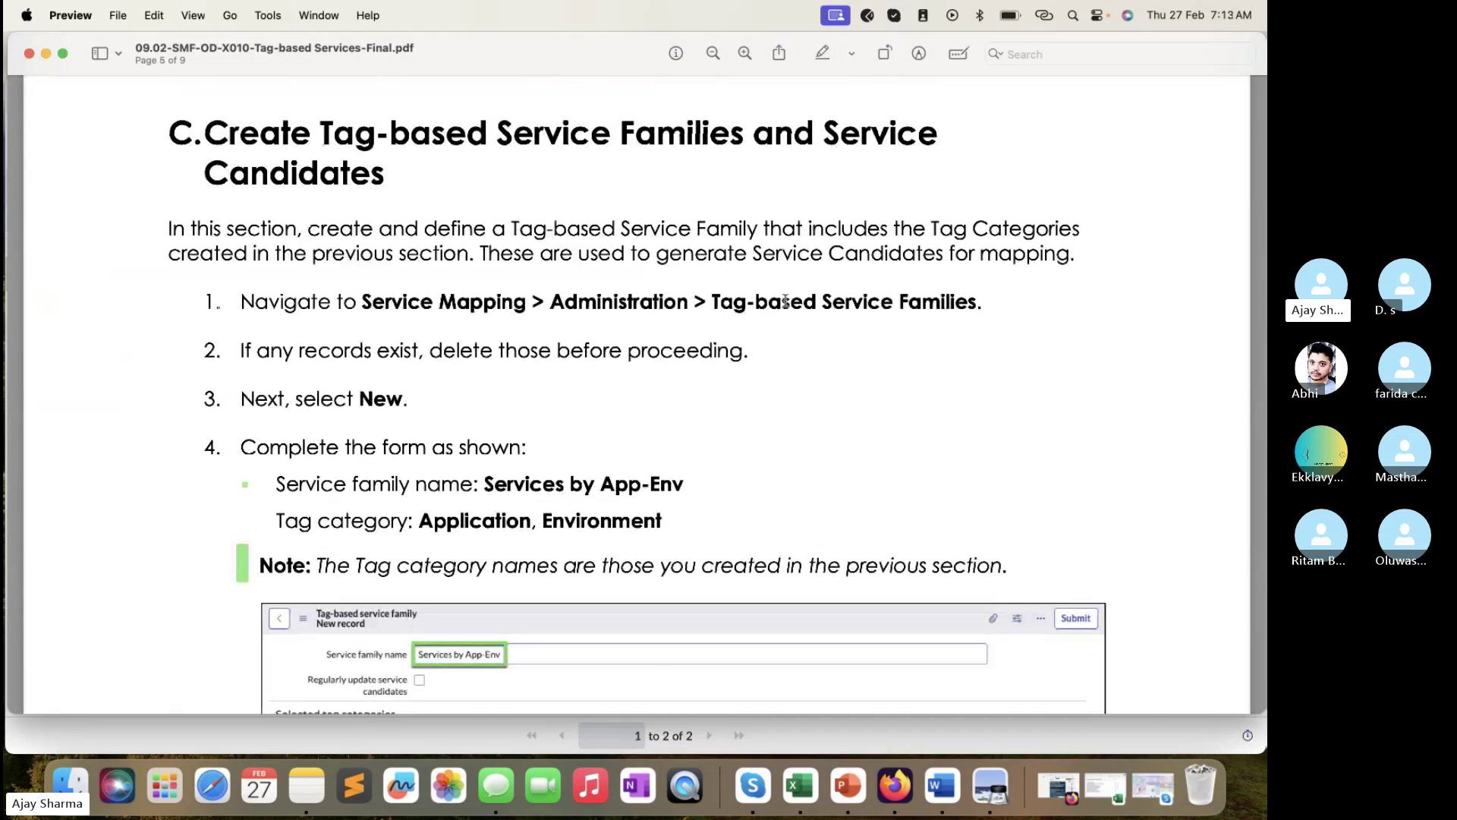
pyautogui.moveTo(709, 302); pyautogui.dragTo(951, 327)
# - Filter the ServiceNow application navigator by "tag" and open Tag-based Service Families under Service Mapping Administration in a separate browser tab
pyautogui.click(486, 735)
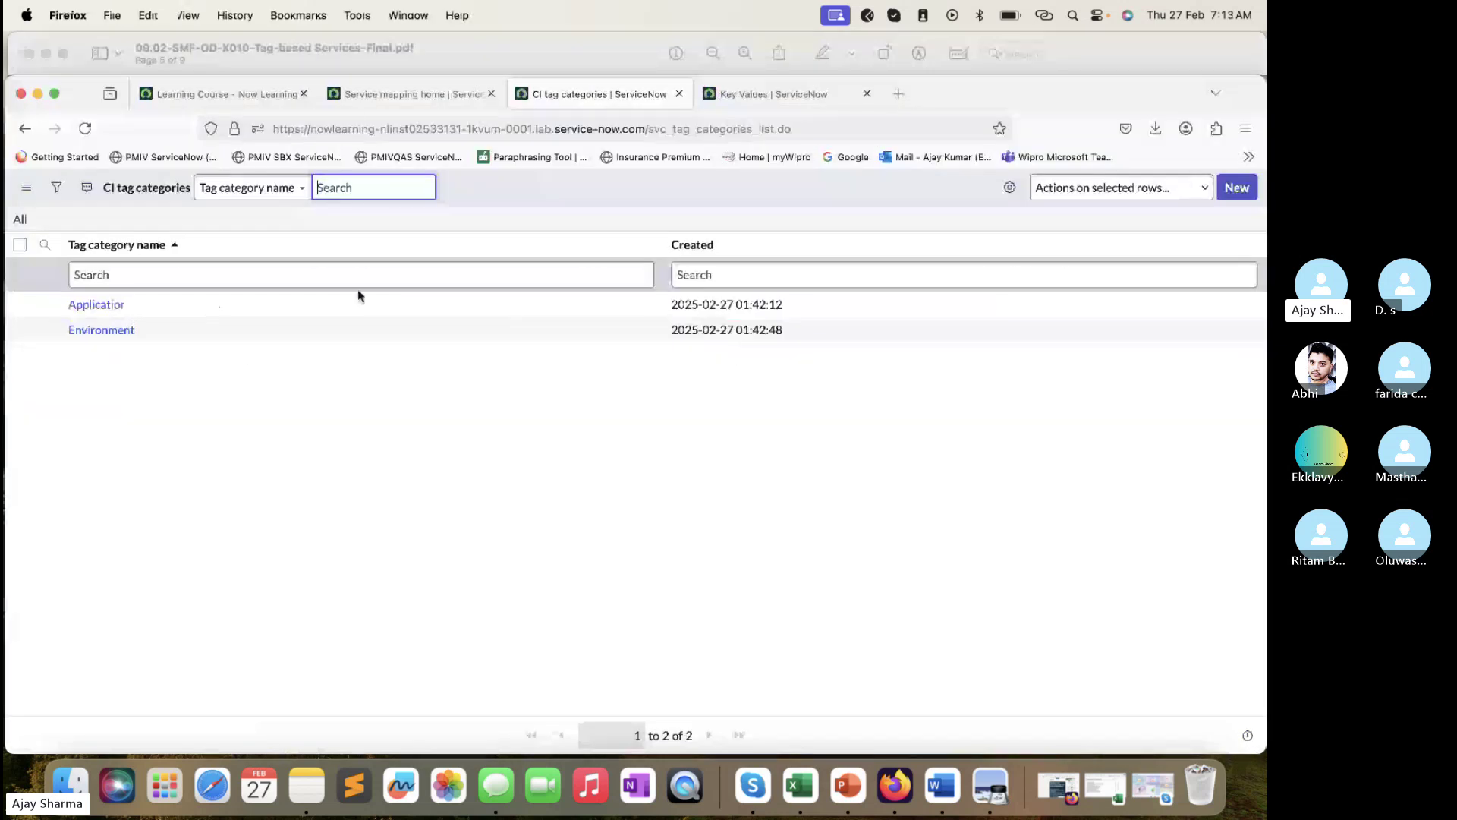
pyautogui.click(394, 94)
pyautogui.click(184, 191)
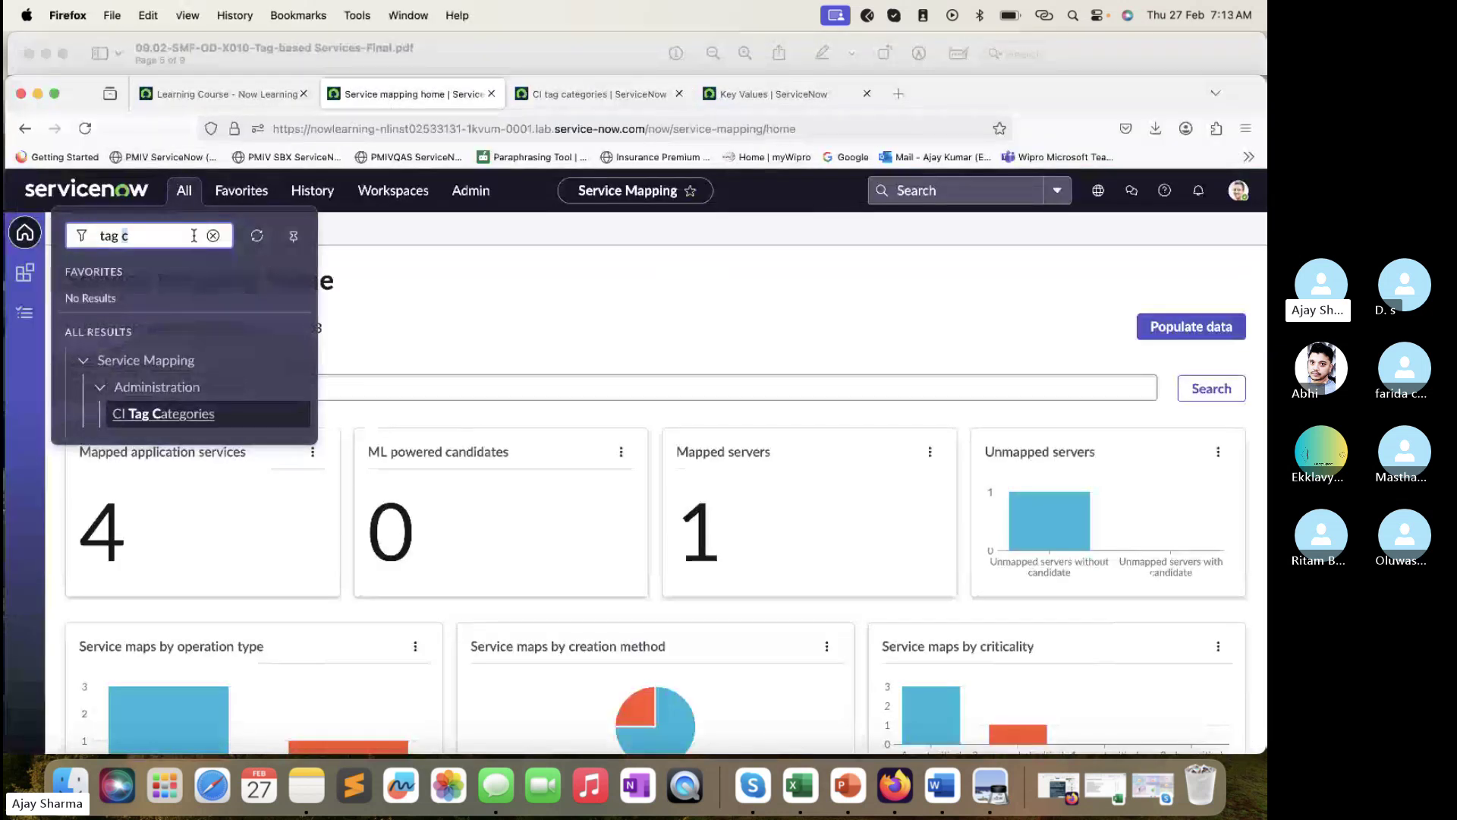
pyautogui.write('tag bas')
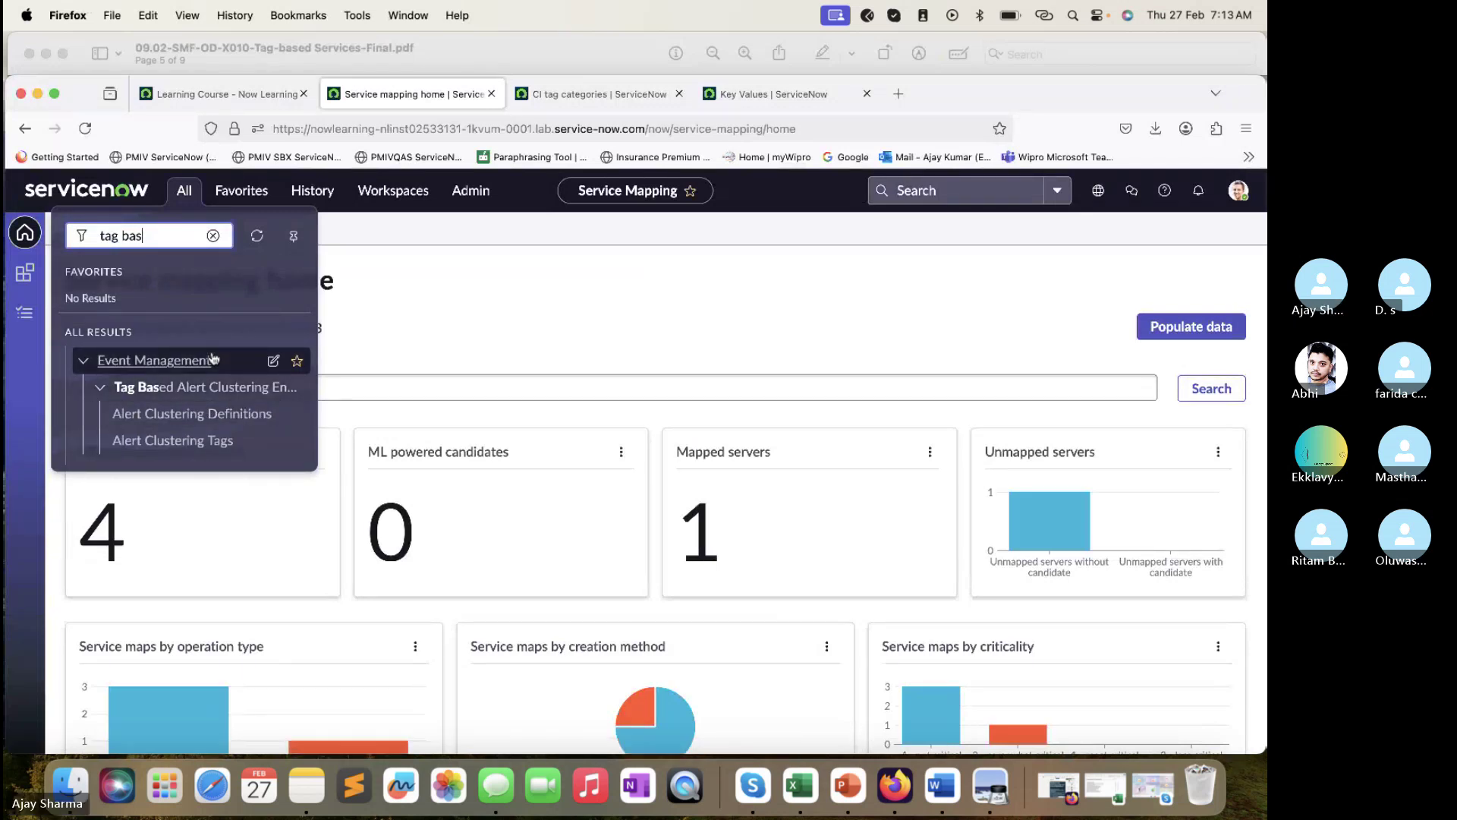
pyautogui.press('BackSpace')
pyautogui.press('BackSpace')
pyautogui.press('BackSpace')
pyautogui.press('BackSpace')
pyautogui.scroll(-5, 222, 358)
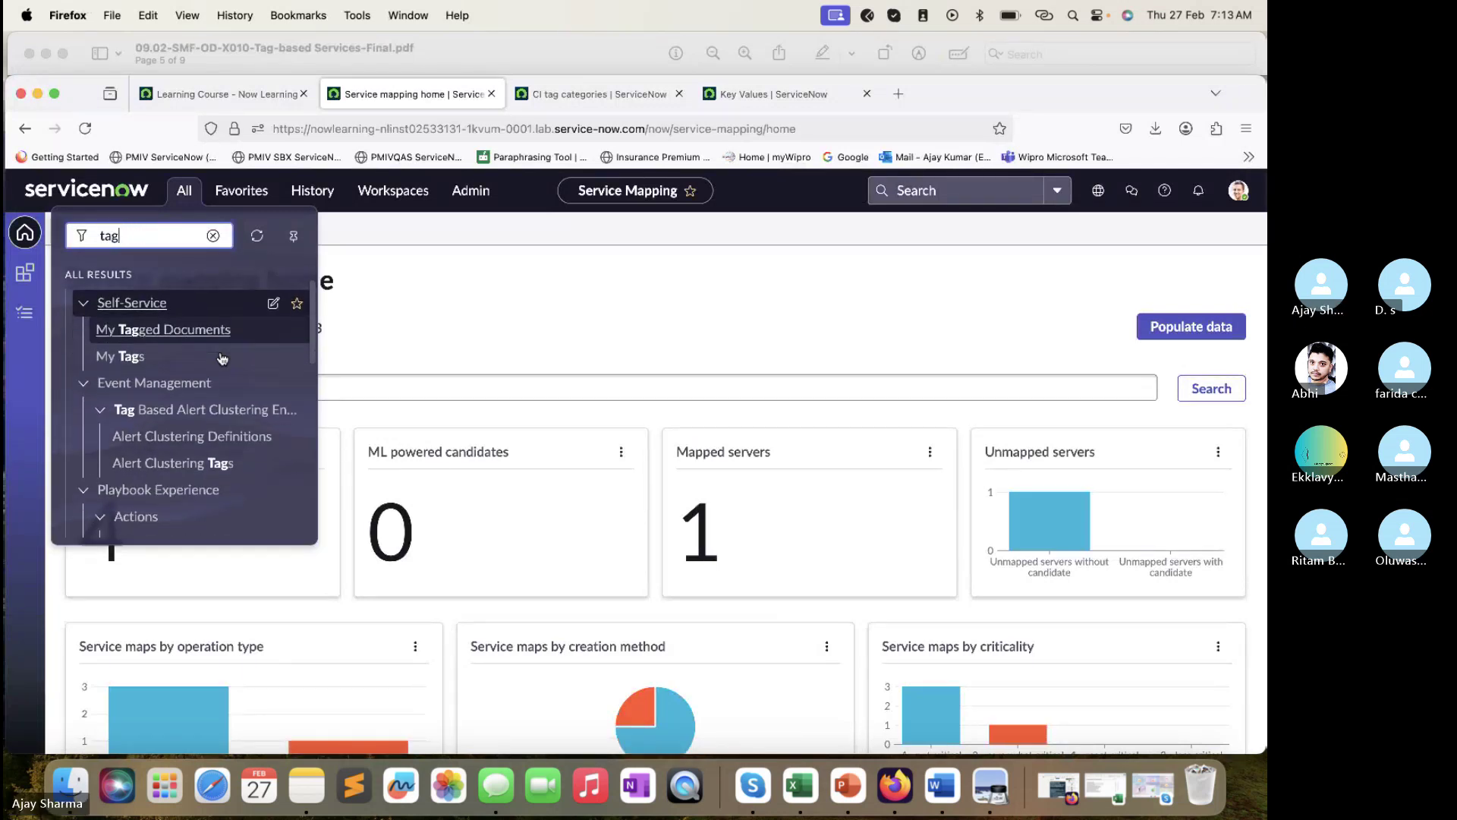
pyautogui.scroll(-4, 223, 358)
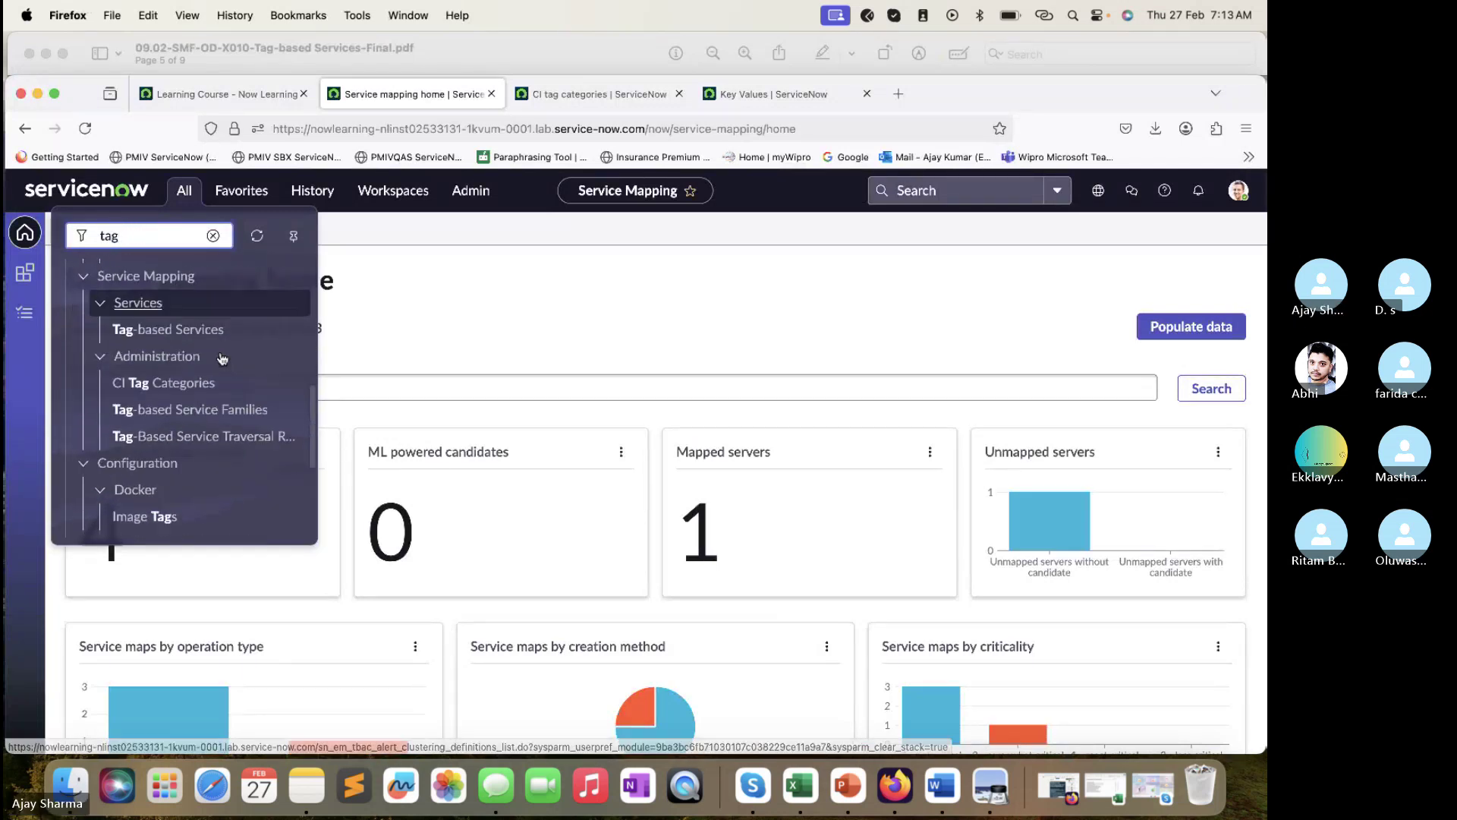
pyautogui.keyDown('super'); pyautogui.click(186, 394); pyautogui.keyUp('super')
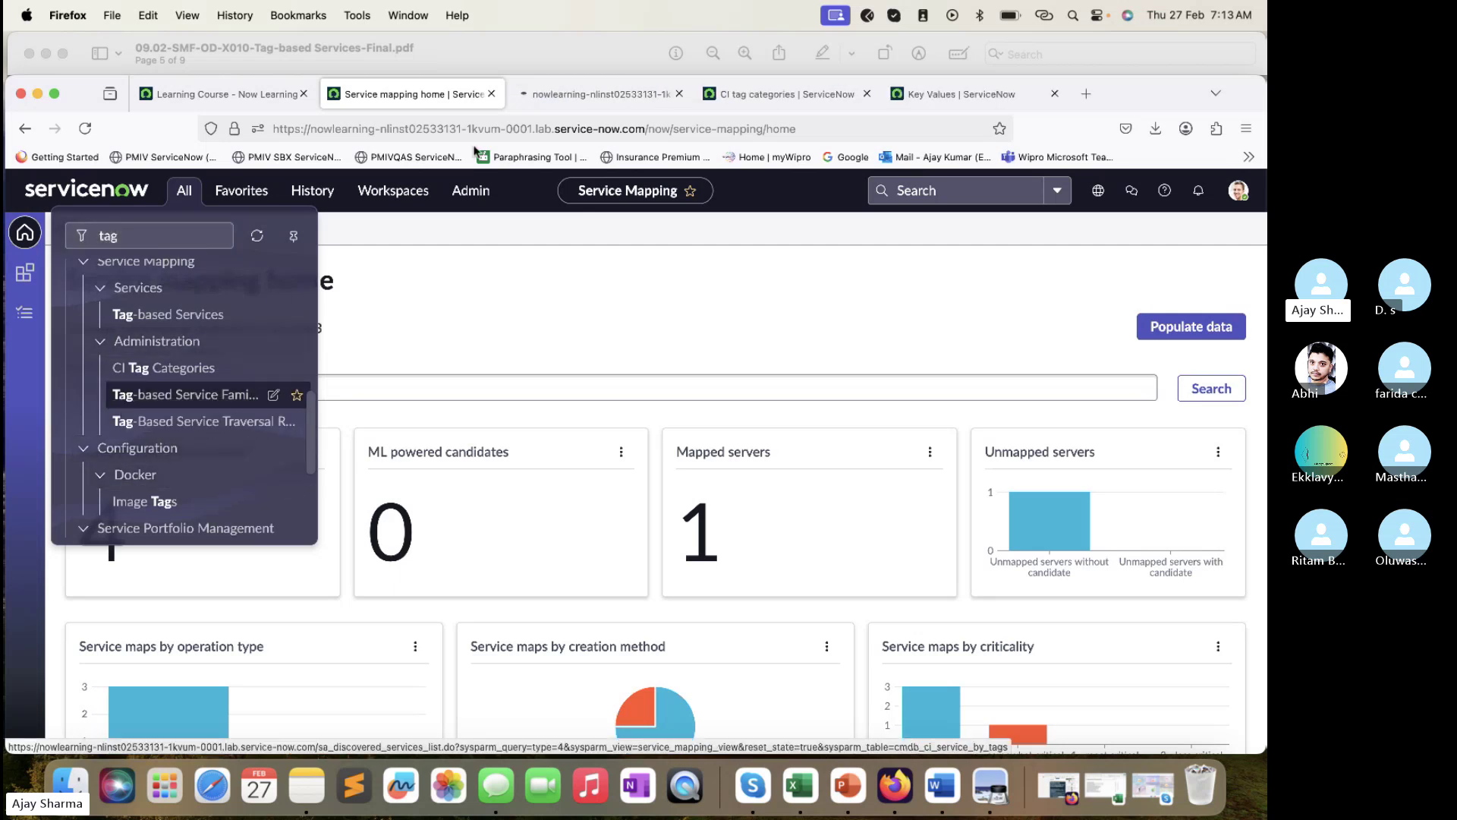
# - Recheck the lab guide's Tag-based Service Families instructions and view the Tag-based service families list for existing records
pyautogui.click(590, 66)
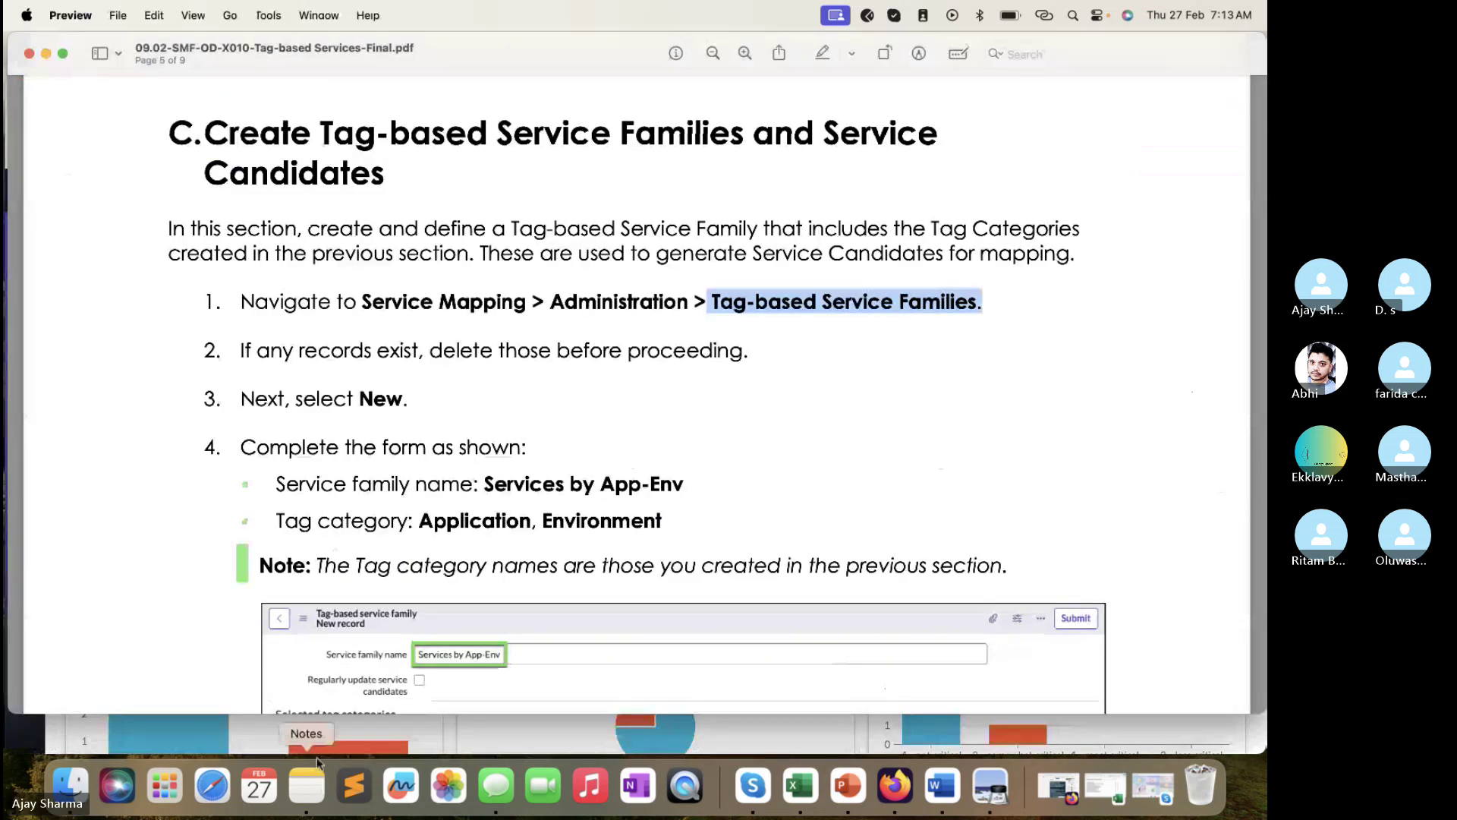
pyautogui.click(320, 742)
pyautogui.click(580, 93)
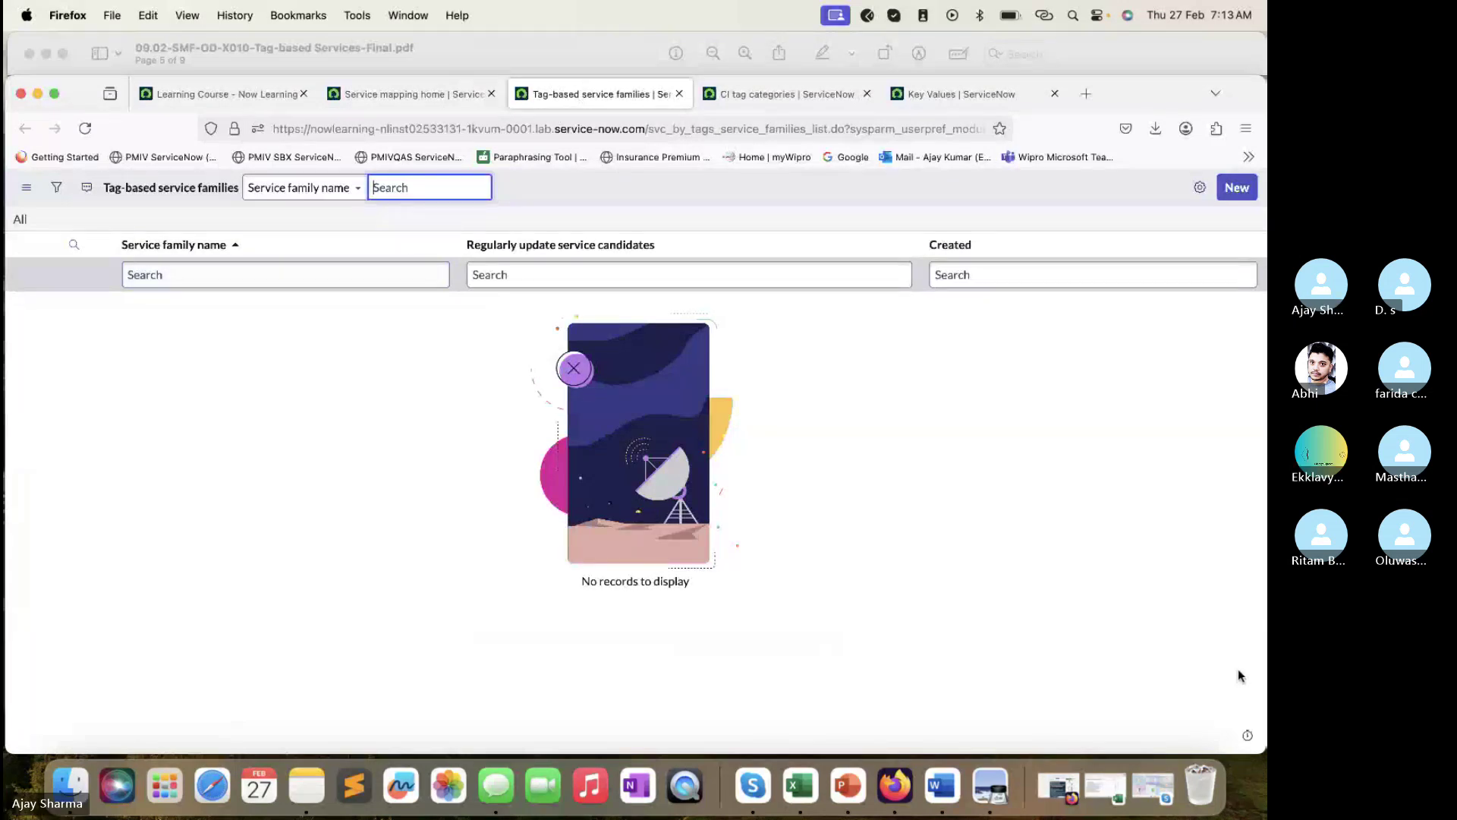
pyautogui.click(1184, 695)
pyautogui.press('XF86AudioRaiseVolume')
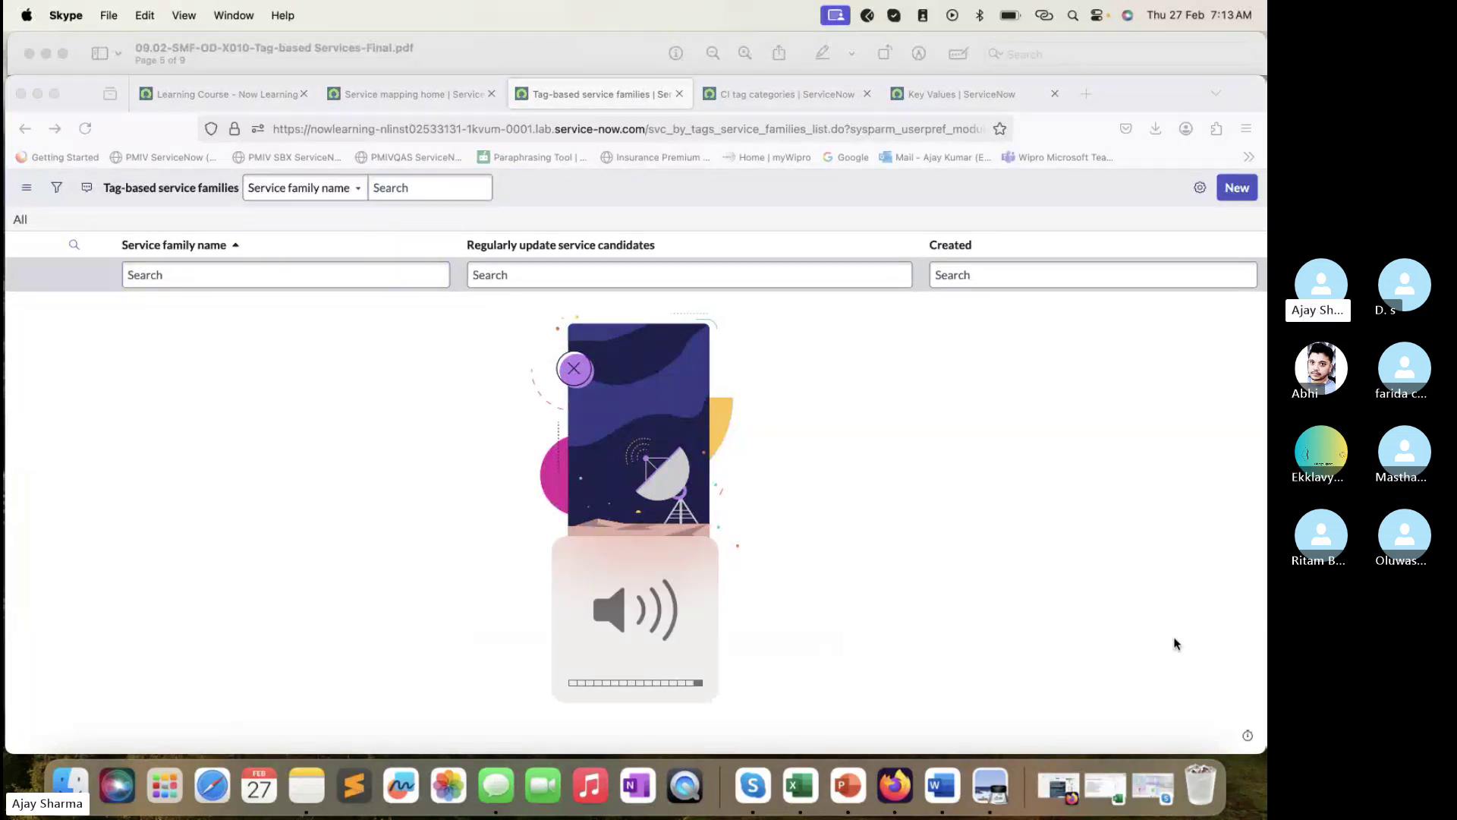
pyautogui.click(1039, 460)
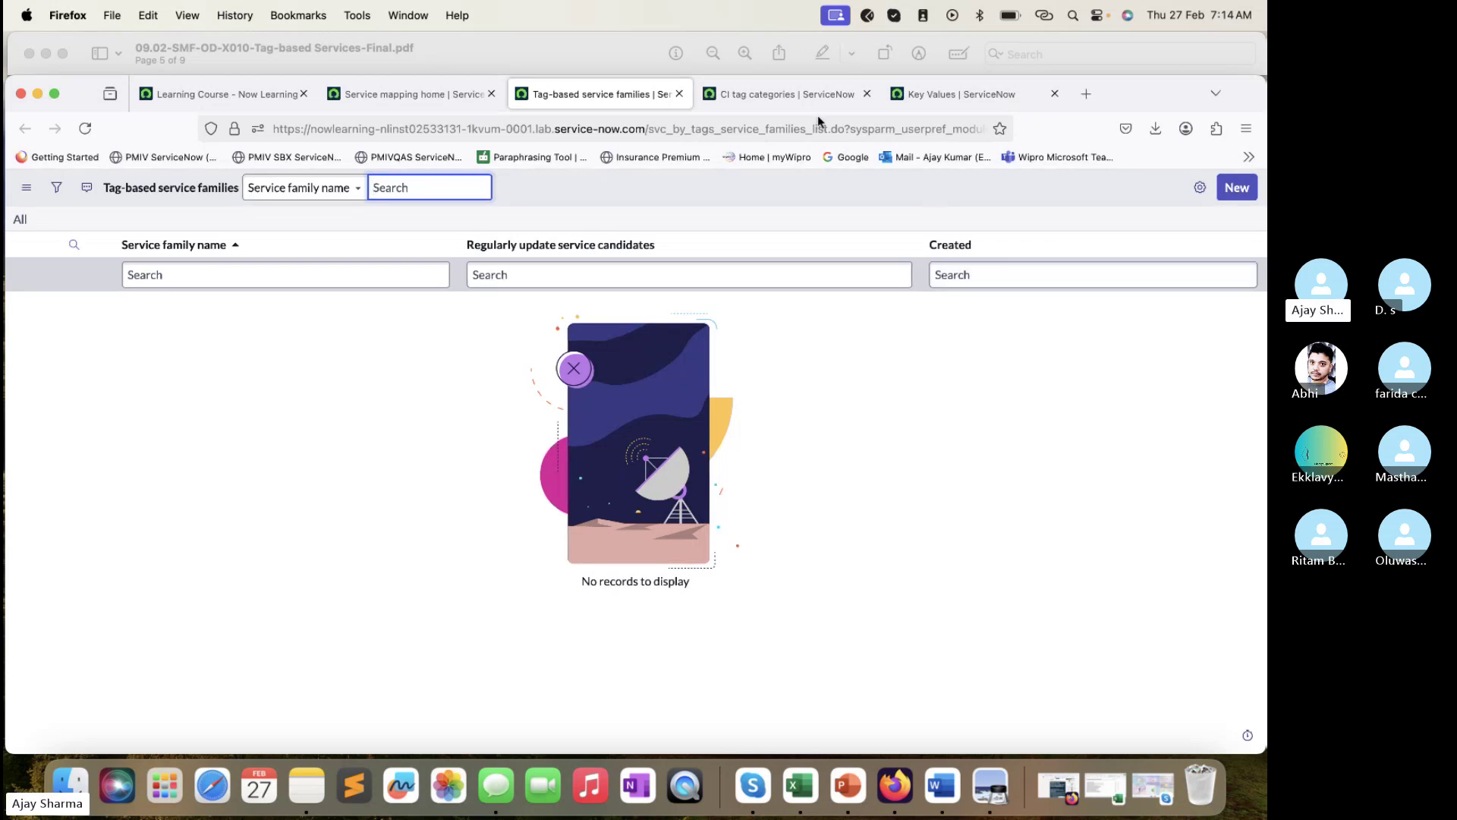
# - Review the CI tag categories list and the Key Values list grouped by configuration item
pyautogui.click(818, 94)
pyautogui.click(963, 88)
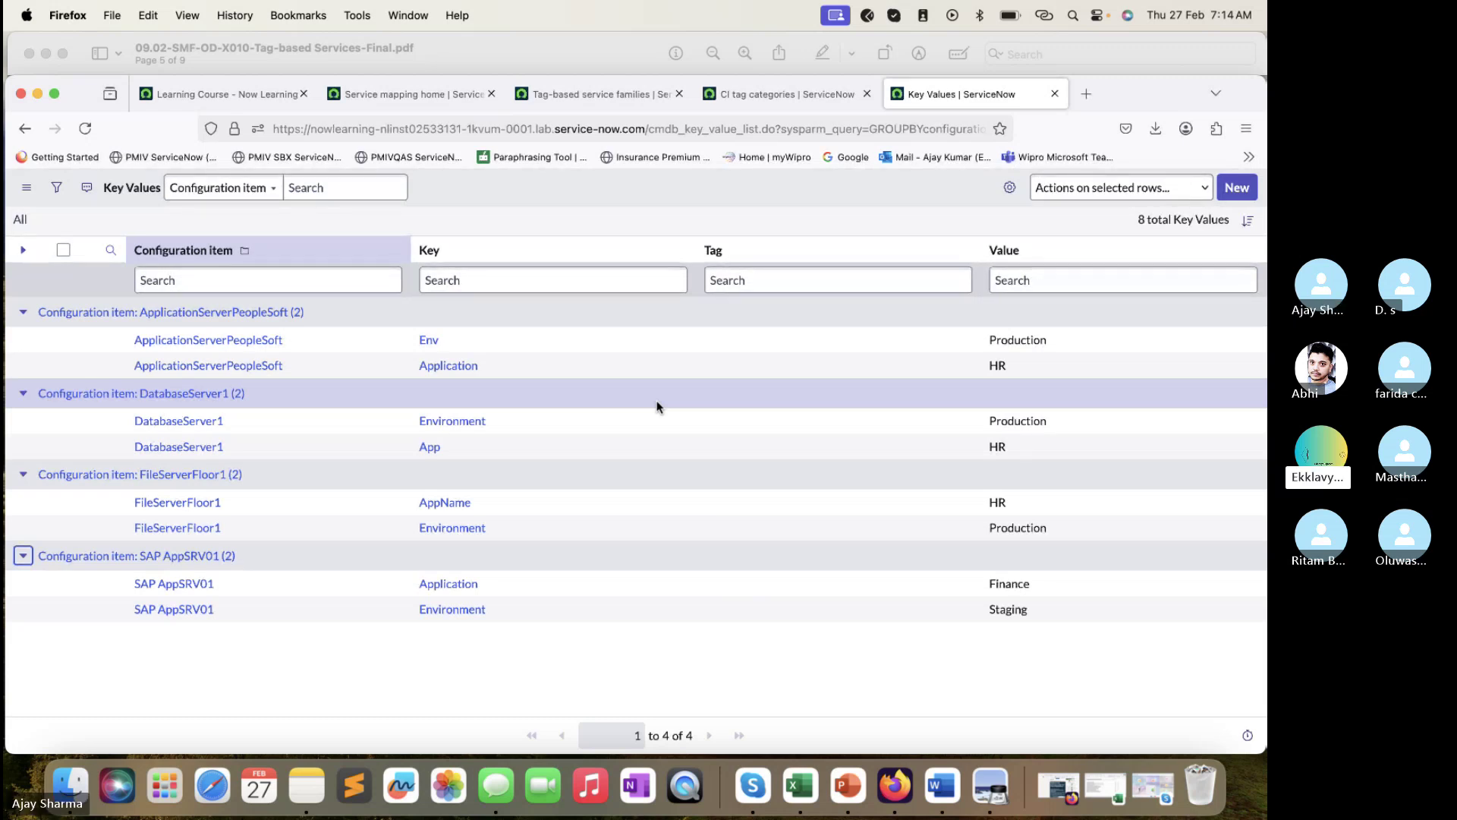
pyautogui.press('XF86AudioRaiseVolume')
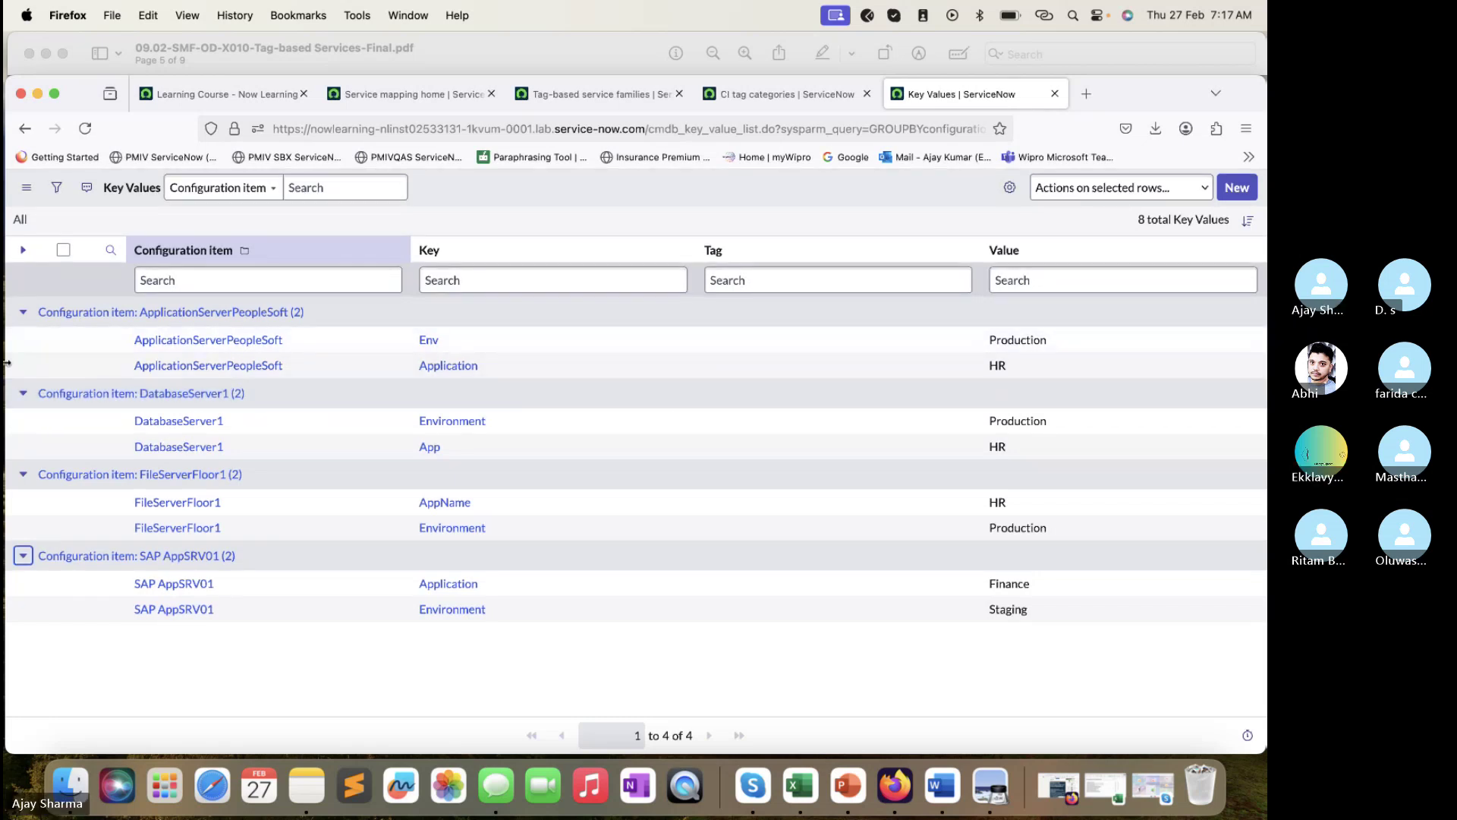
pyautogui.moveTo(6, 362); pyautogui.dragTo(21, 362)
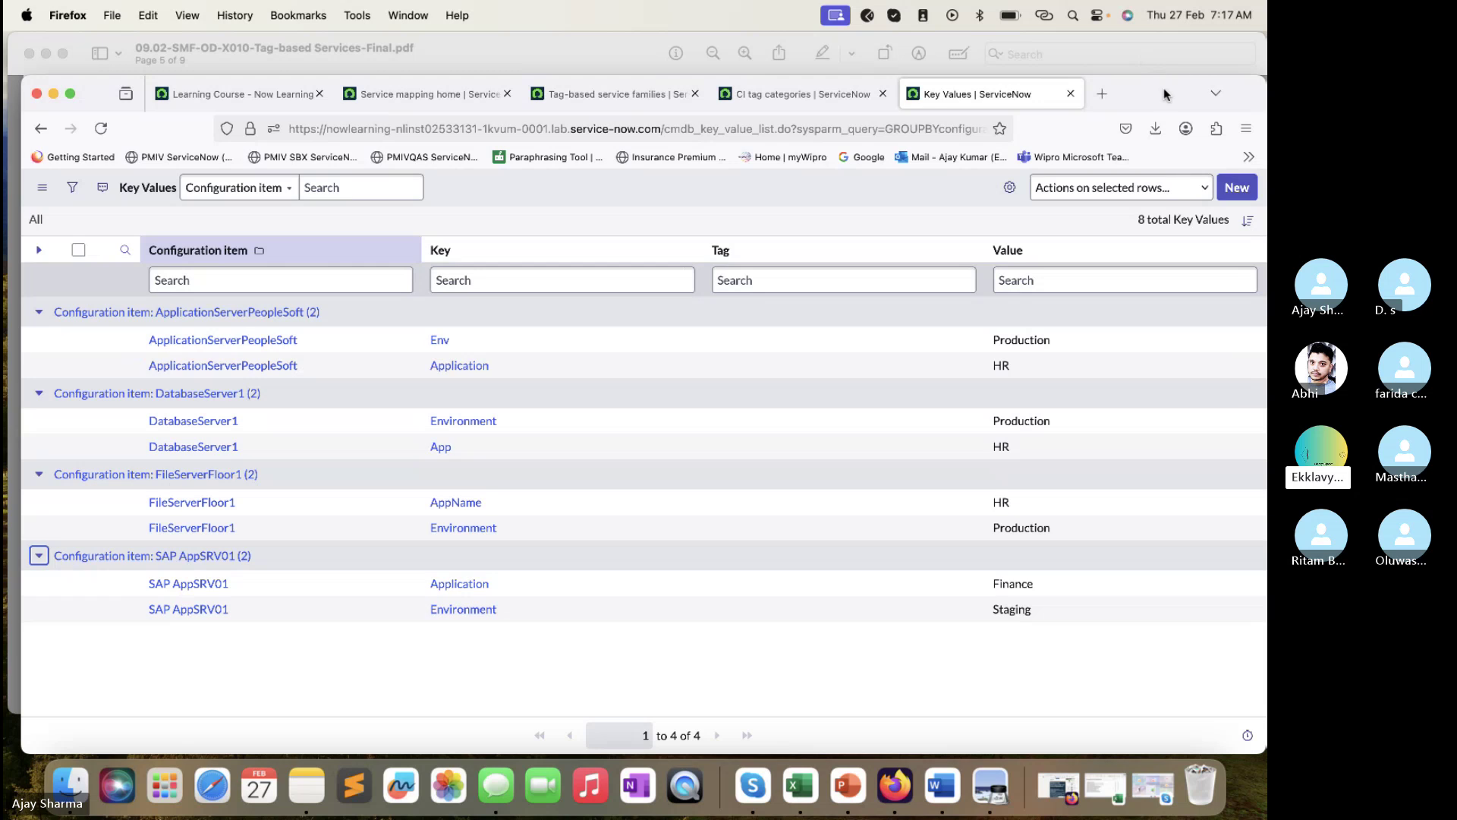
pyautogui.moveTo(1163, 88); pyautogui.dragTo(1153, 90)
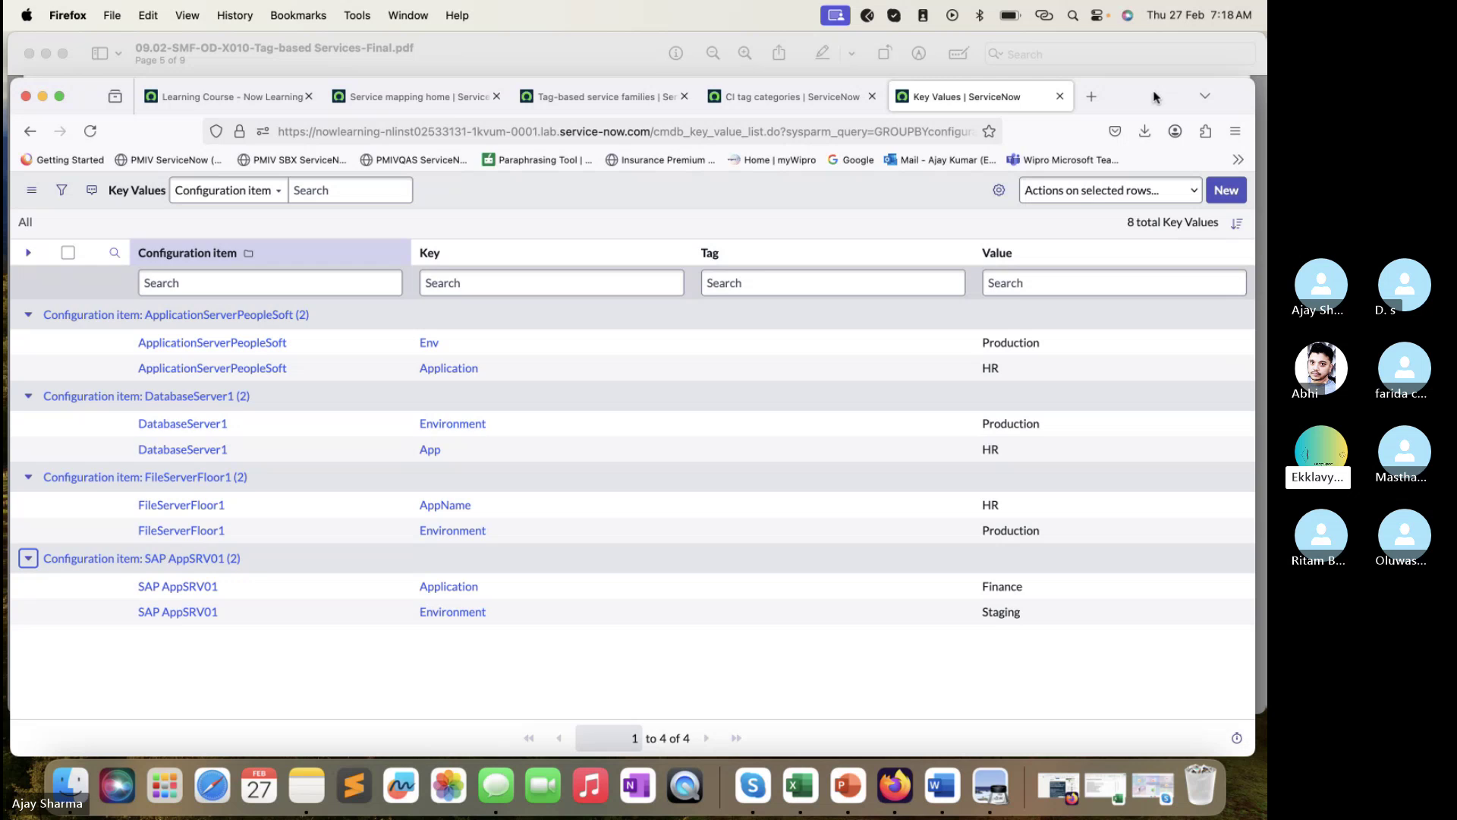
# - Filter the application navigator by "Application Service" and open Service Mapping's Application Services list in a separate browser tab
pyautogui.click(414, 97)
pyautogui.click(189, 194)
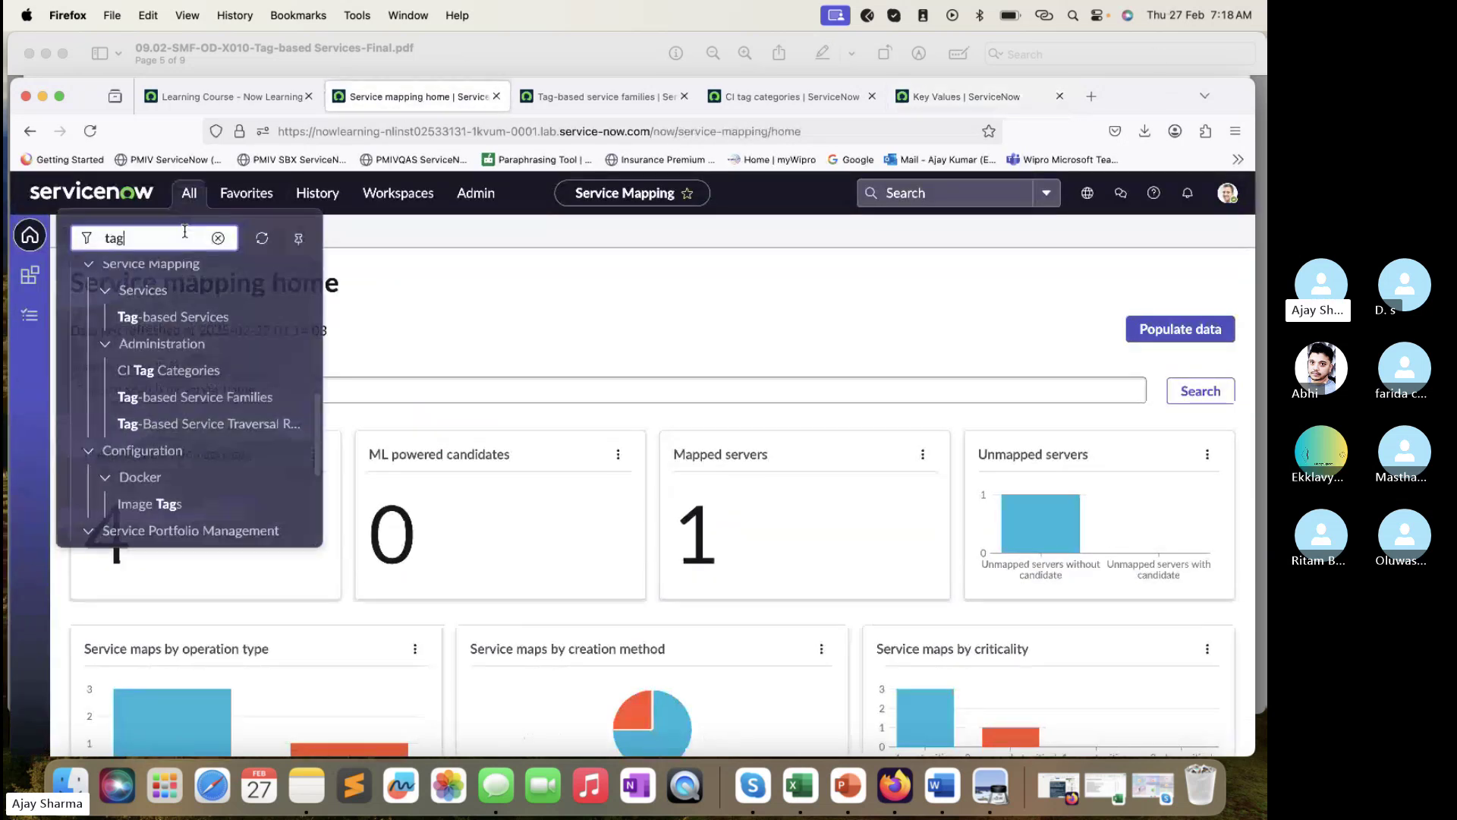
pyautogui.write('Applic')
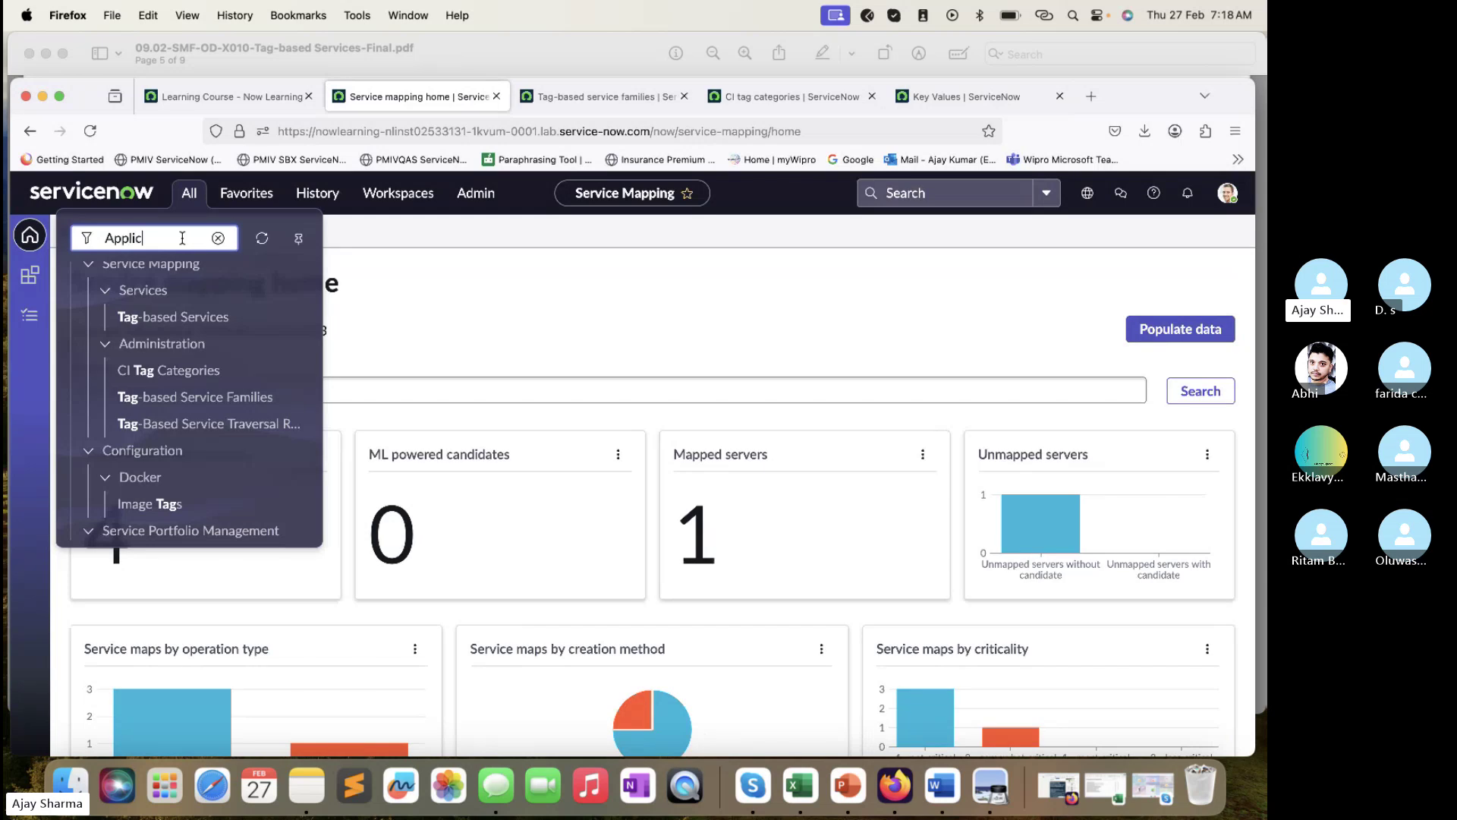
pyautogui.write('ation Service')
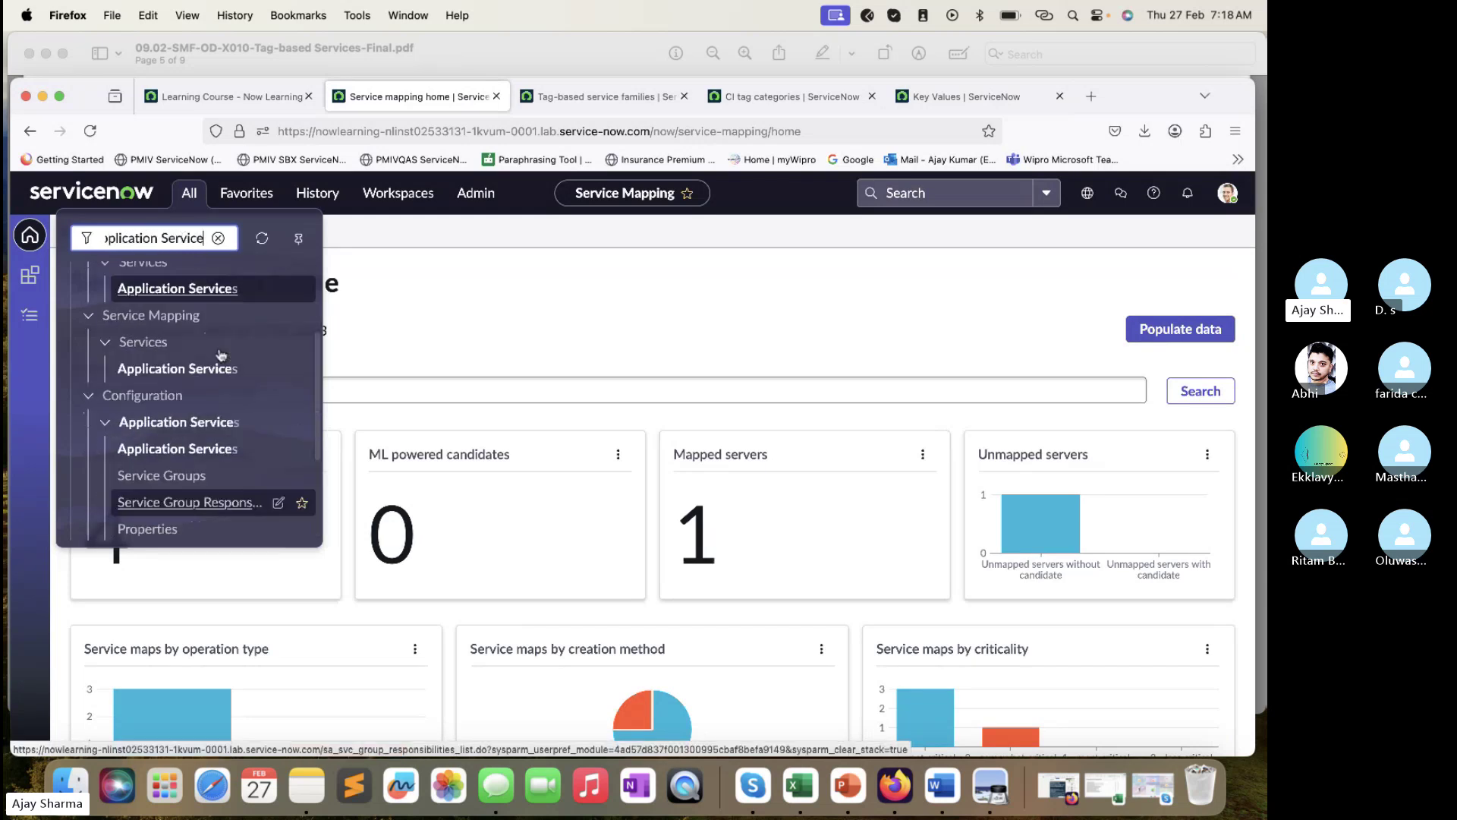
pyautogui.scroll(2, 221, 355)
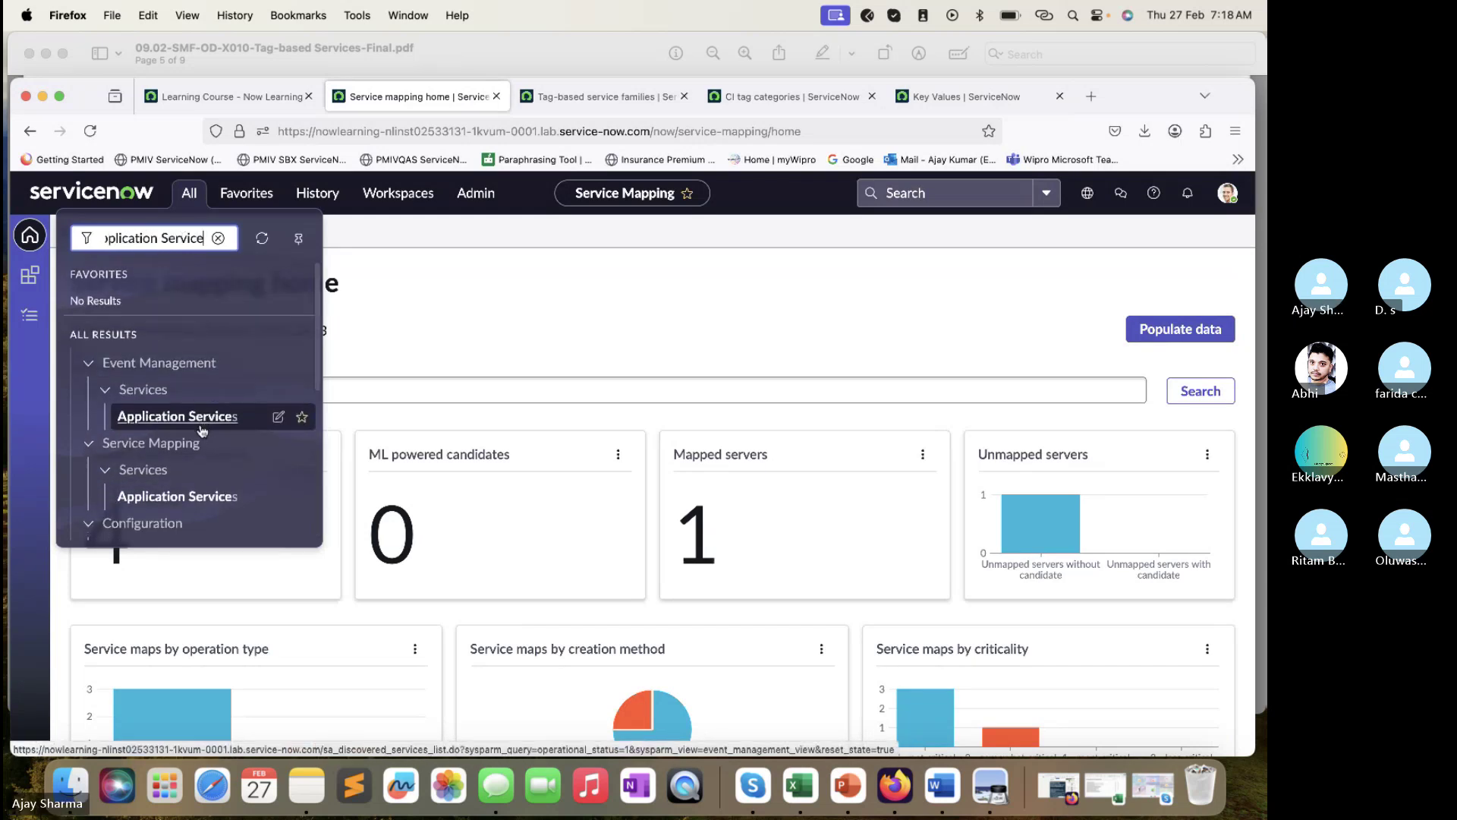
pyautogui.keyDown('super'); pyautogui.click(186, 501); pyautogui.keyUp('super')
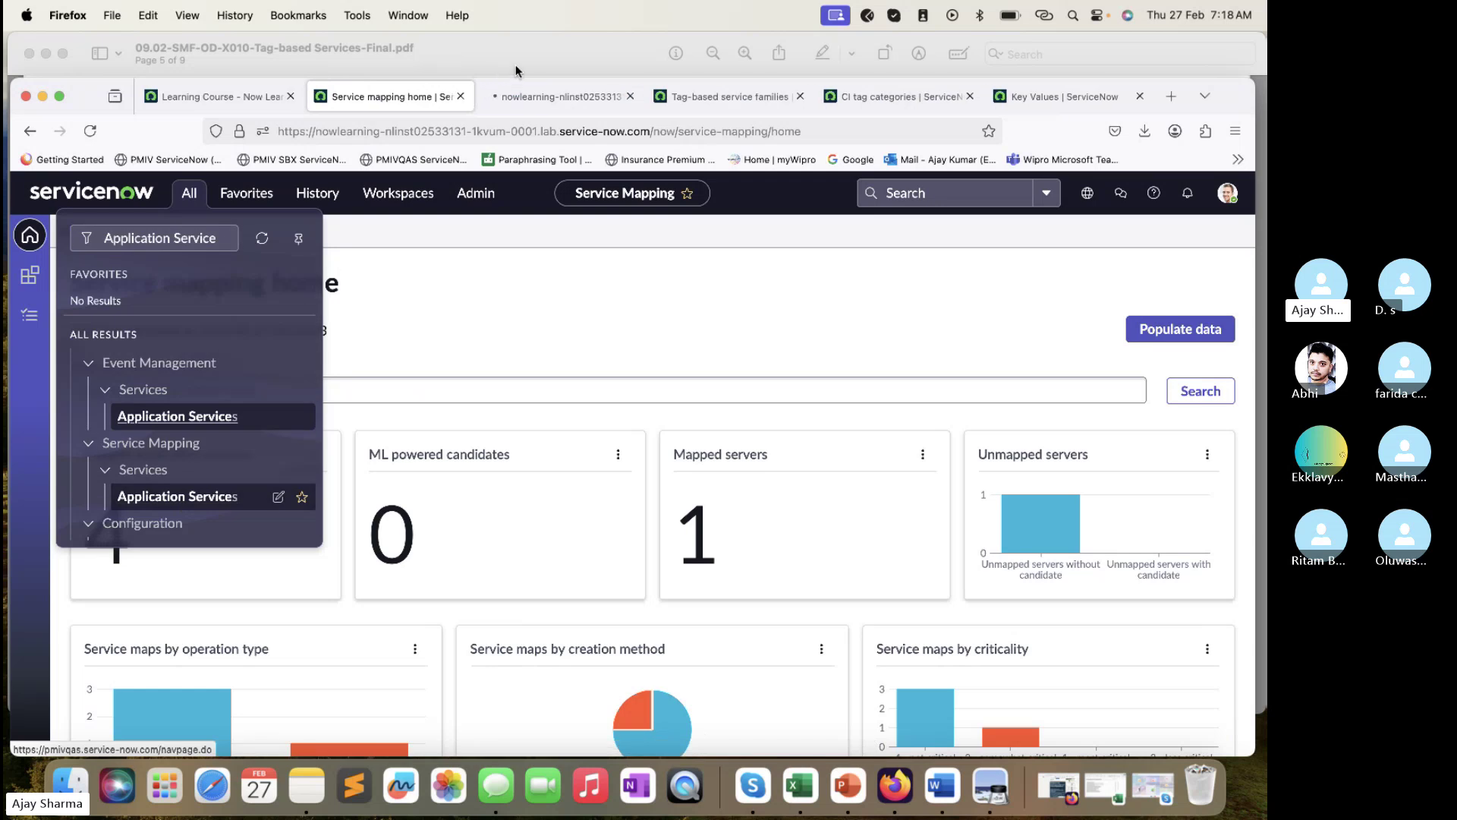
pyautogui.click(568, 99)
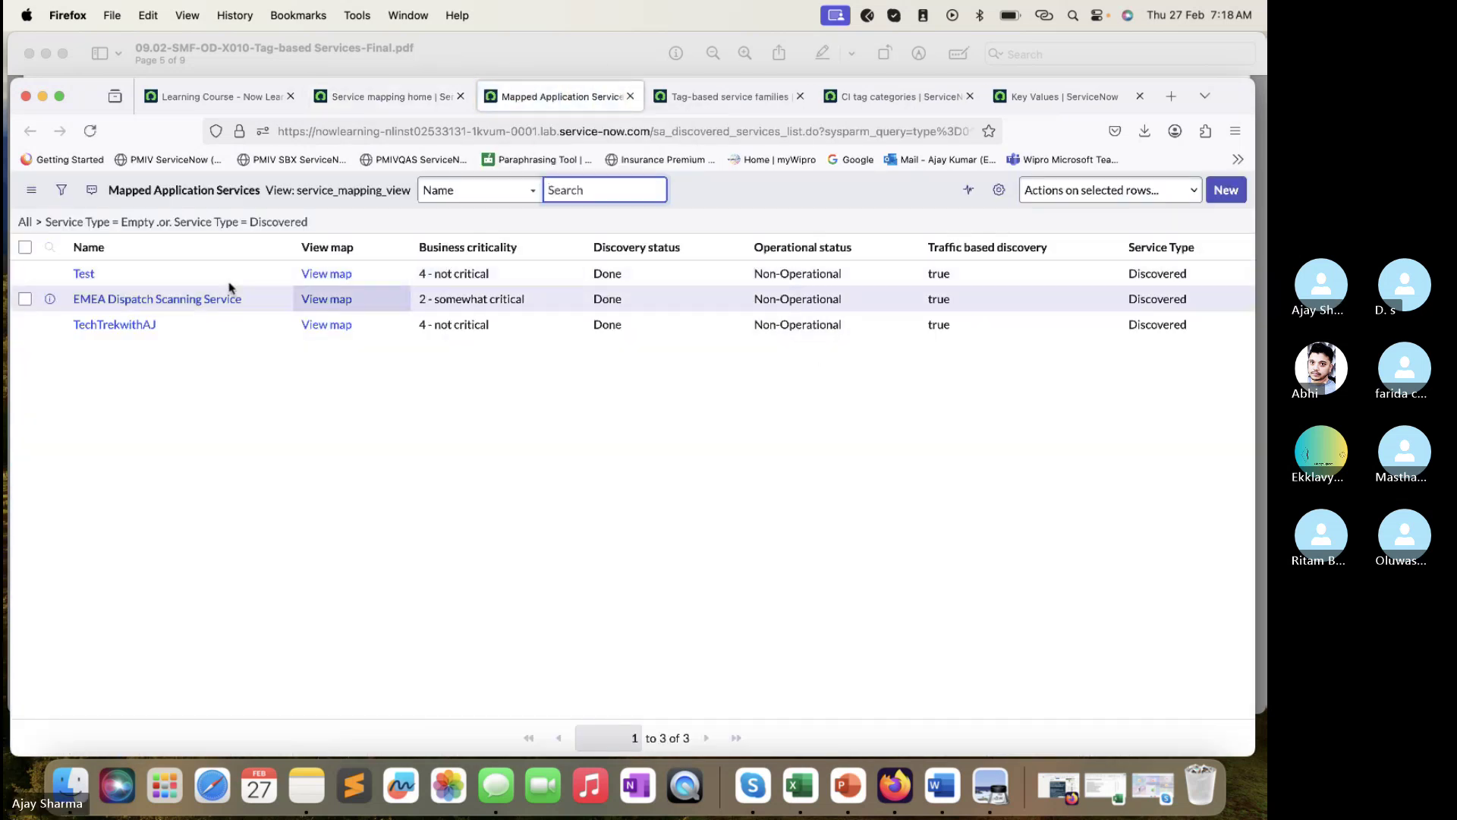
# - Open the EMEA Dispatch Scanning Service record, view its service map and enlarge the map area
pyautogui.click(157, 301)
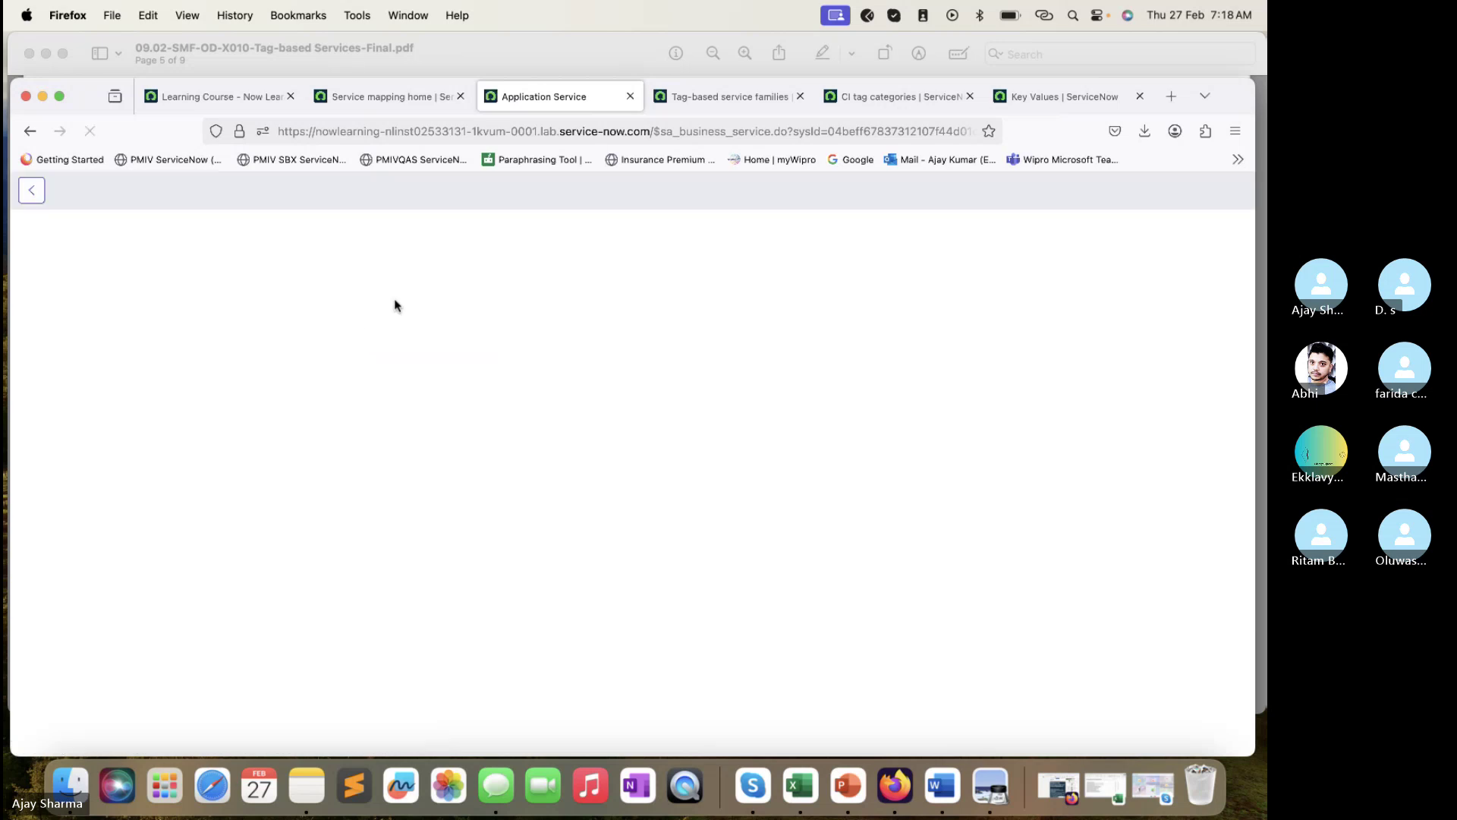
pyautogui.click(1214, 192)
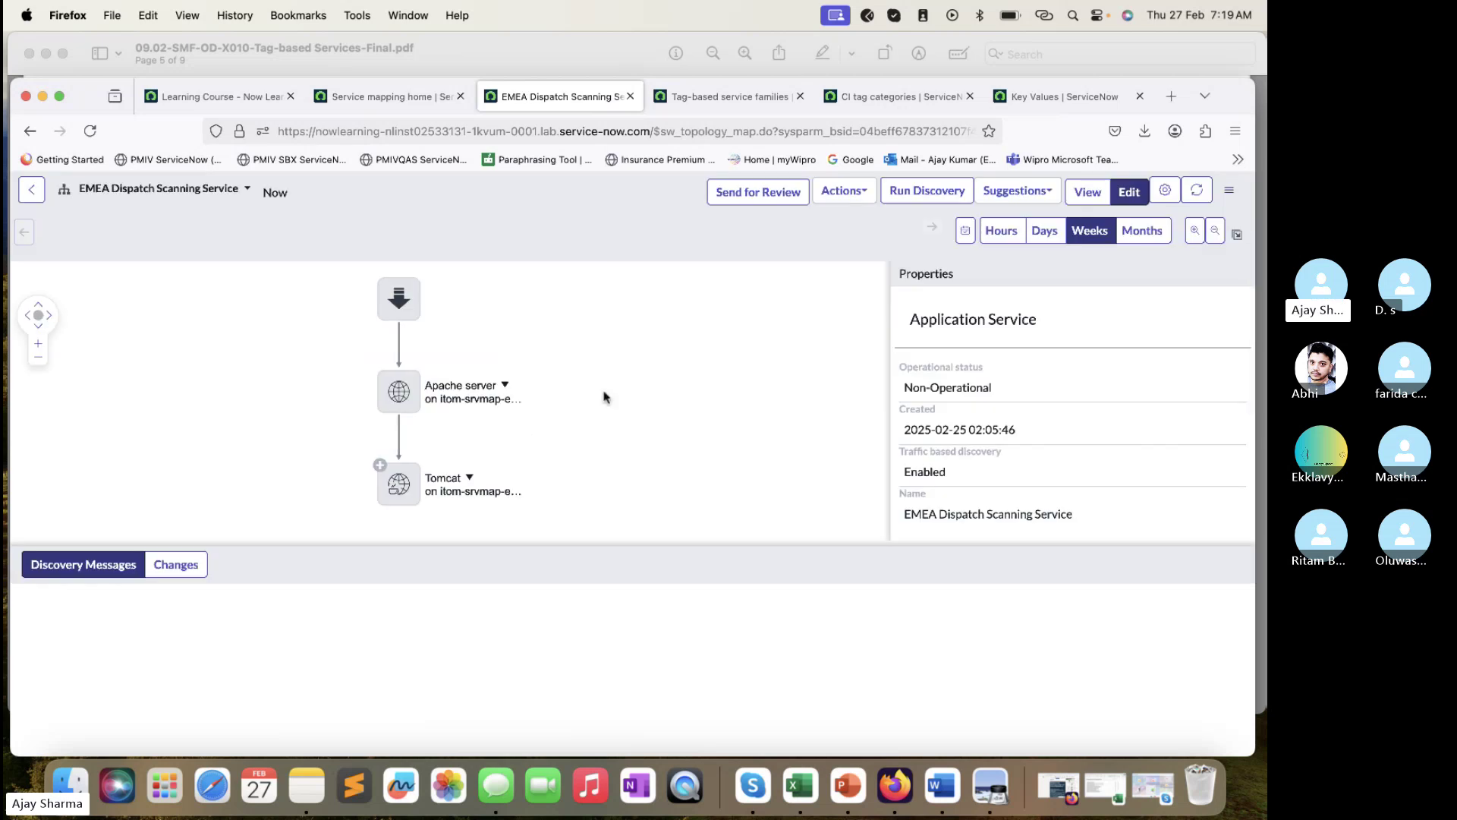
pyautogui.moveTo(612, 543); pyautogui.dragTo(613, 575)
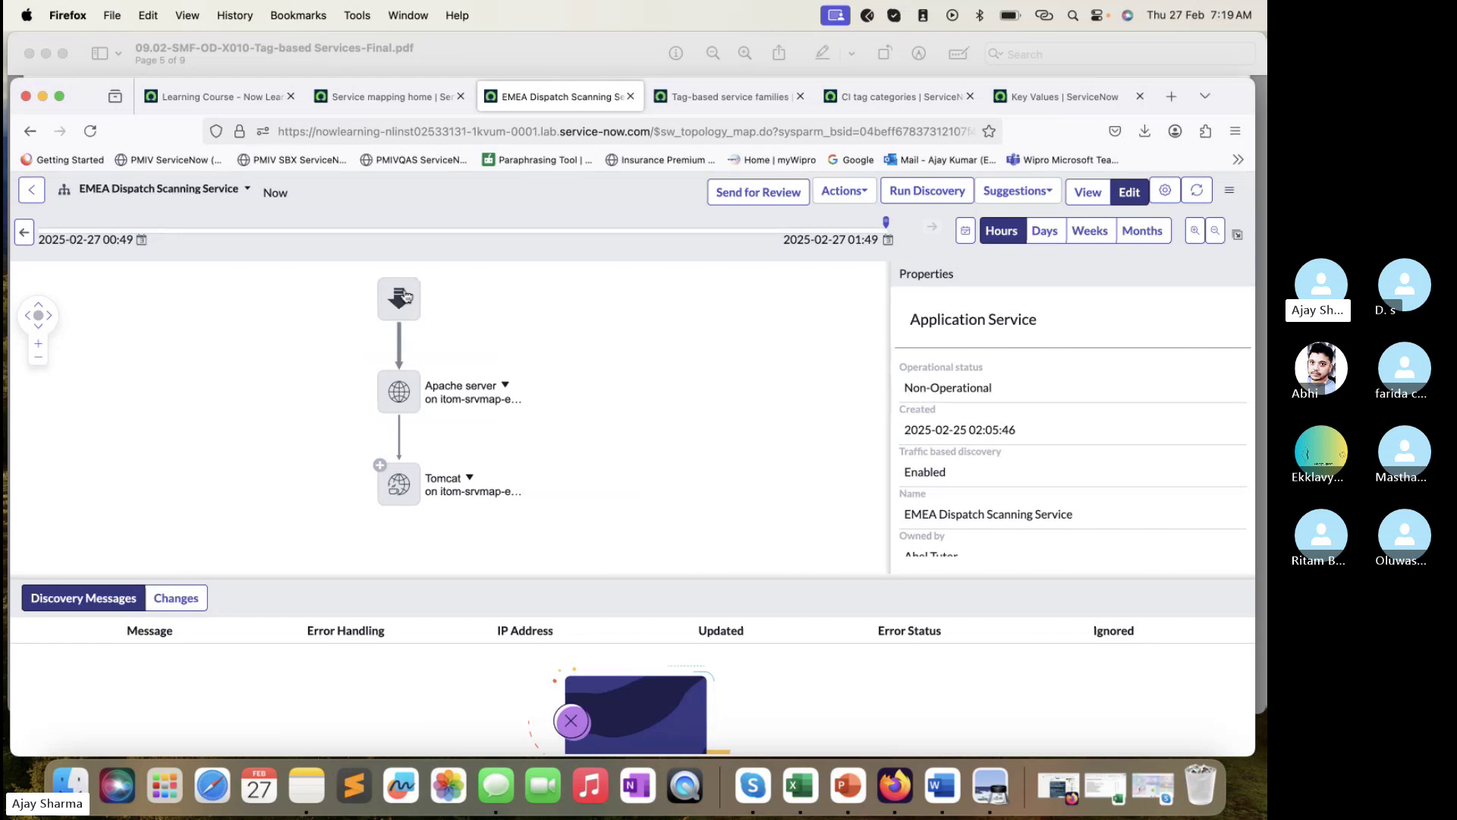
# - Examine the properties of the service map's entry point, including its URL, and those of the Apache server
pyautogui.click(406, 296)
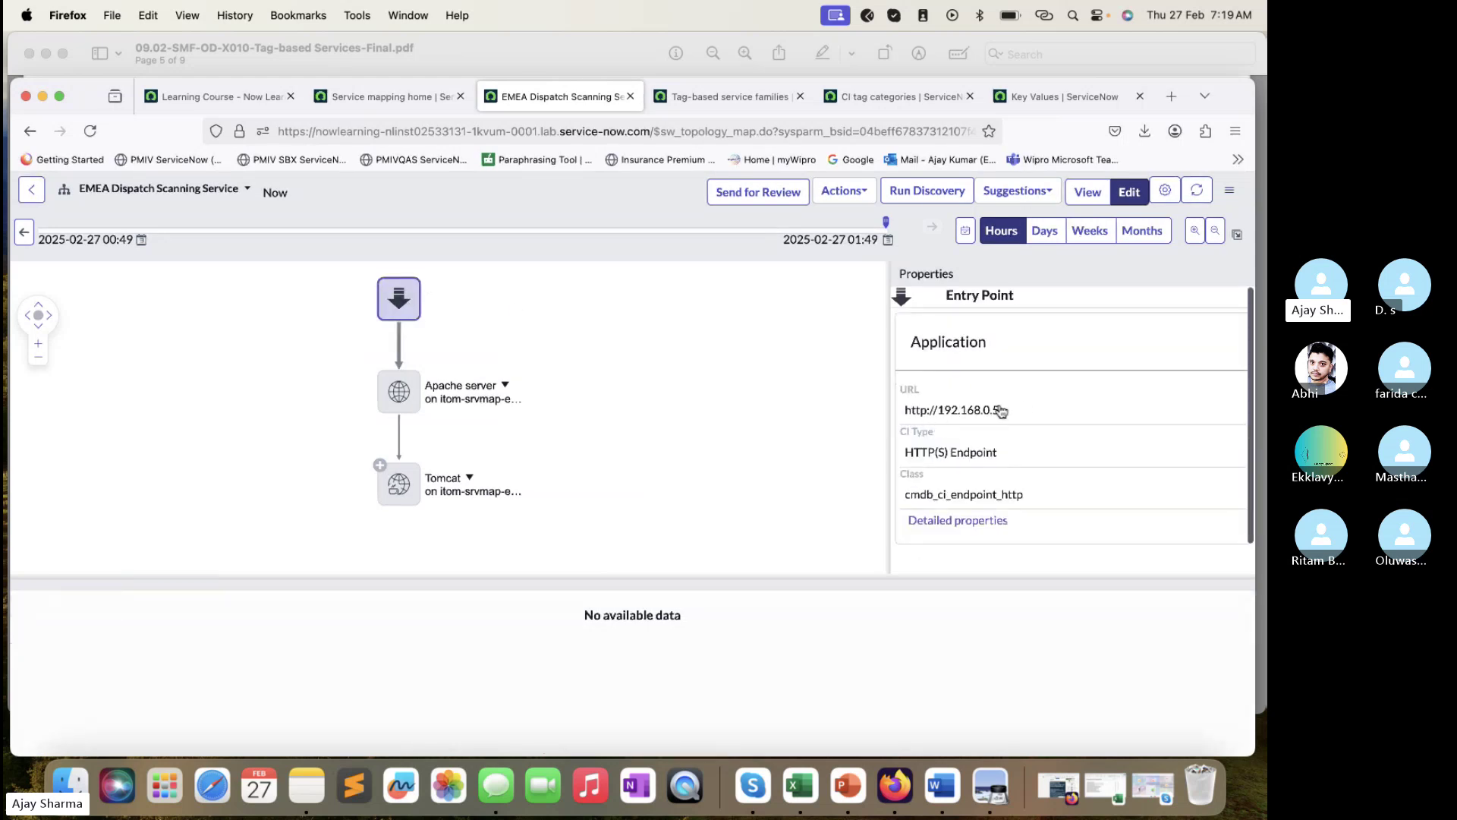
pyautogui.moveTo(1008, 413); pyautogui.dragTo(908, 413)
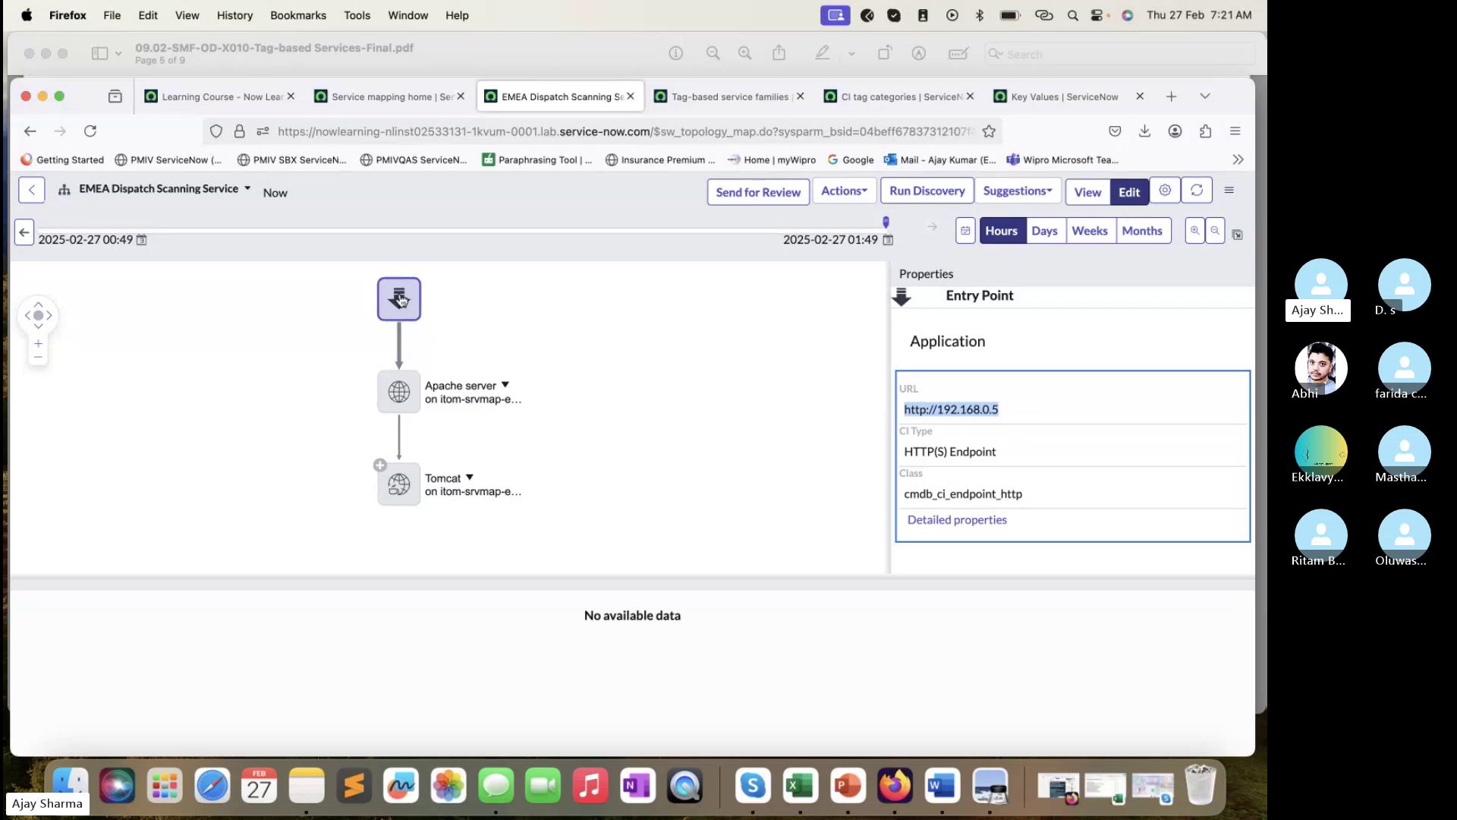
pyautogui.click(401, 388)
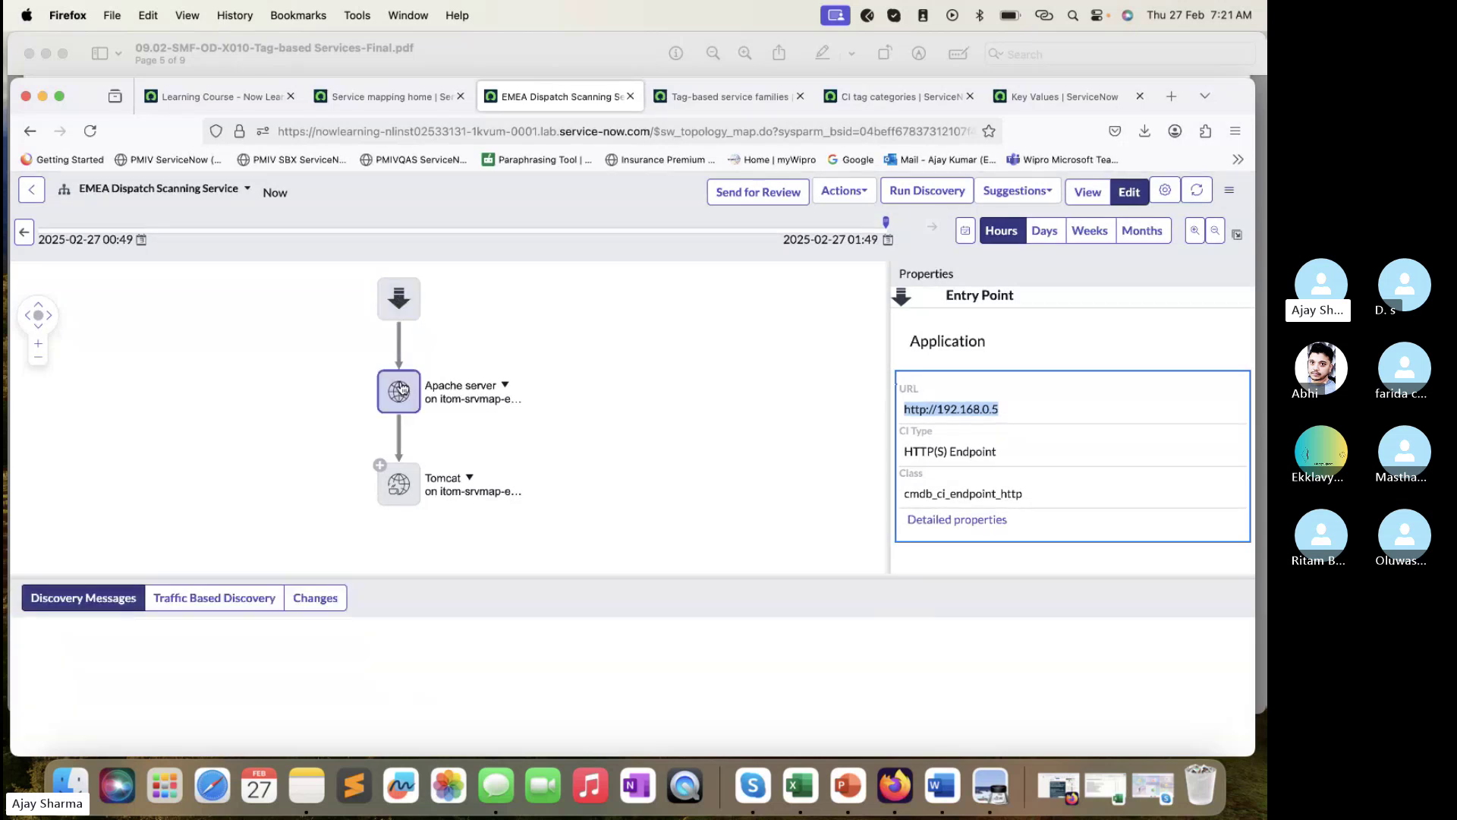
pyautogui.click(400, 299)
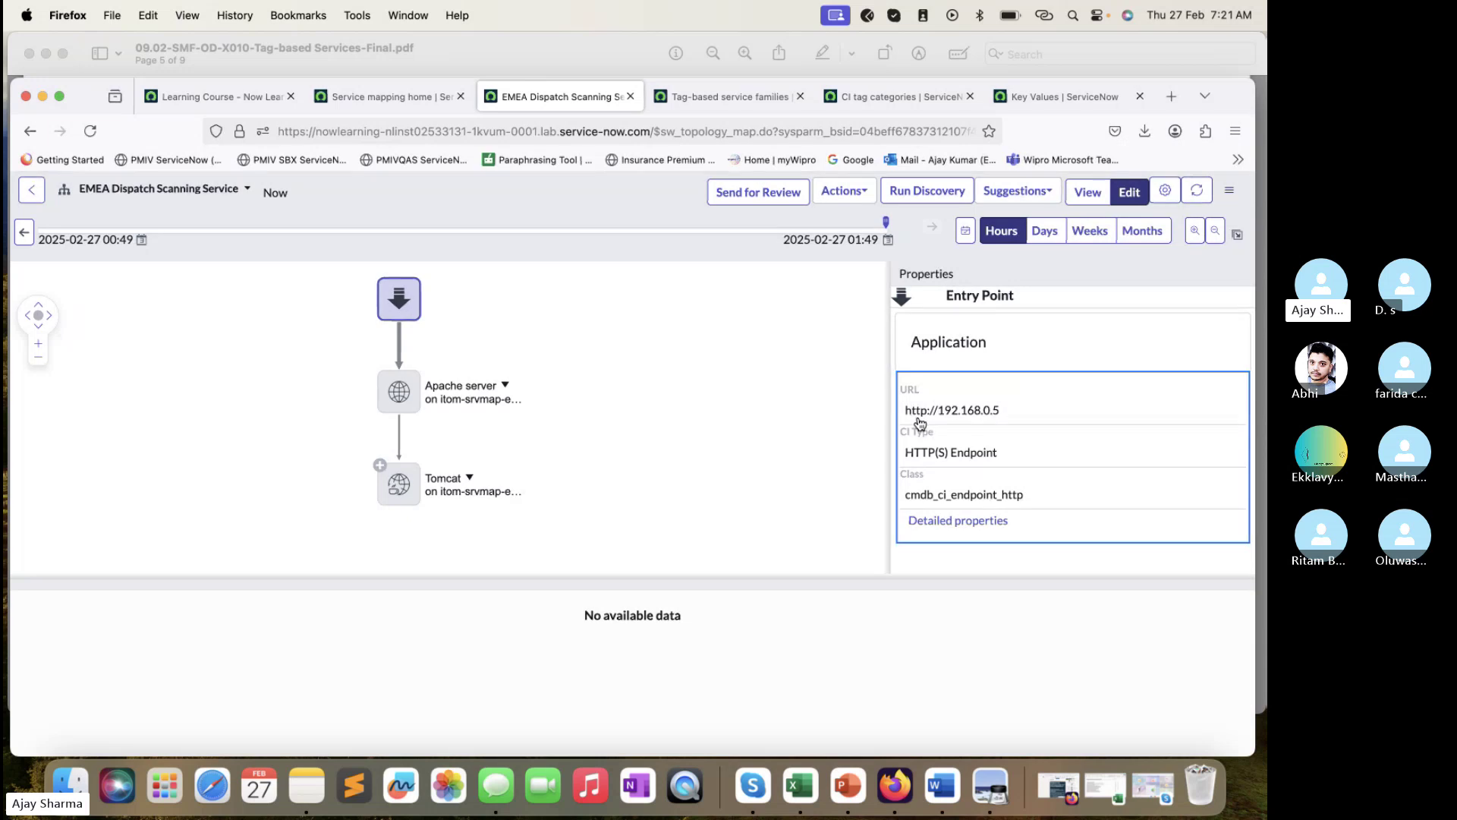
pyautogui.click(395, 387)
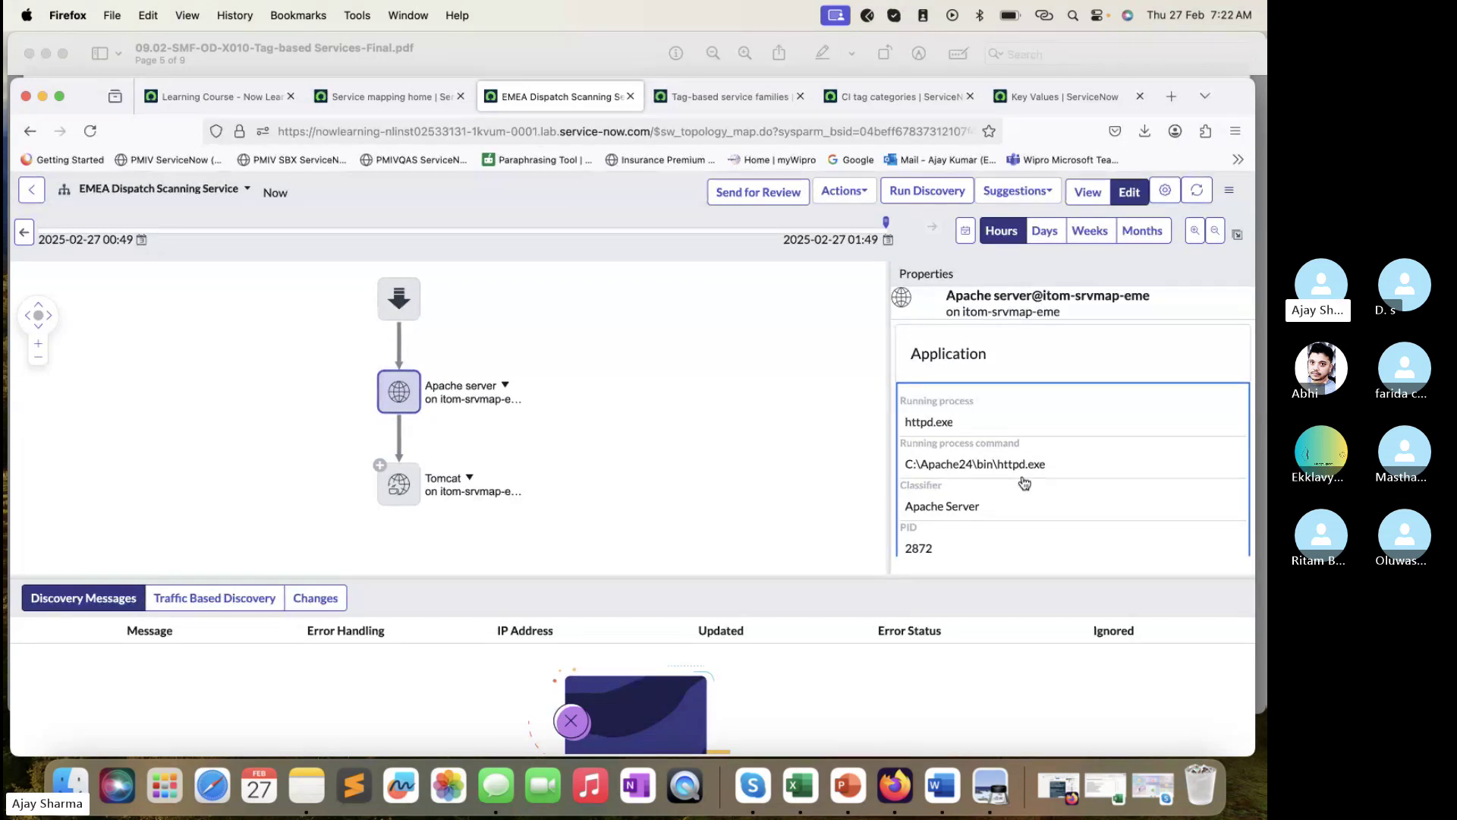
# - Compare the CI tag categories with the grouped Key Values list, checking the keys and values of the PeopleSoft, DatabaseServer1 and FileServerFloor1 items
pyautogui.click(1063, 97)
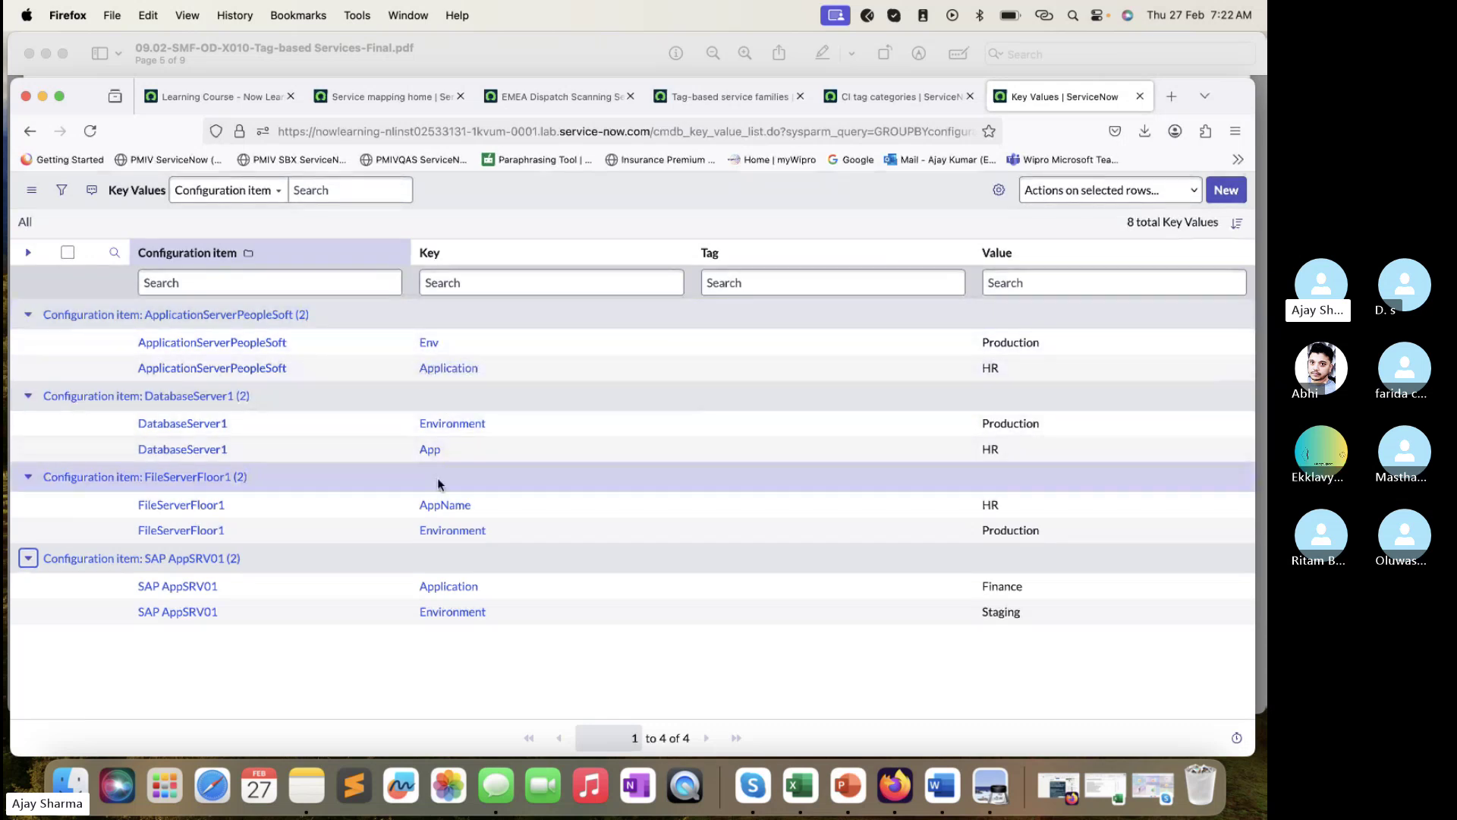
pyautogui.click(895, 96)
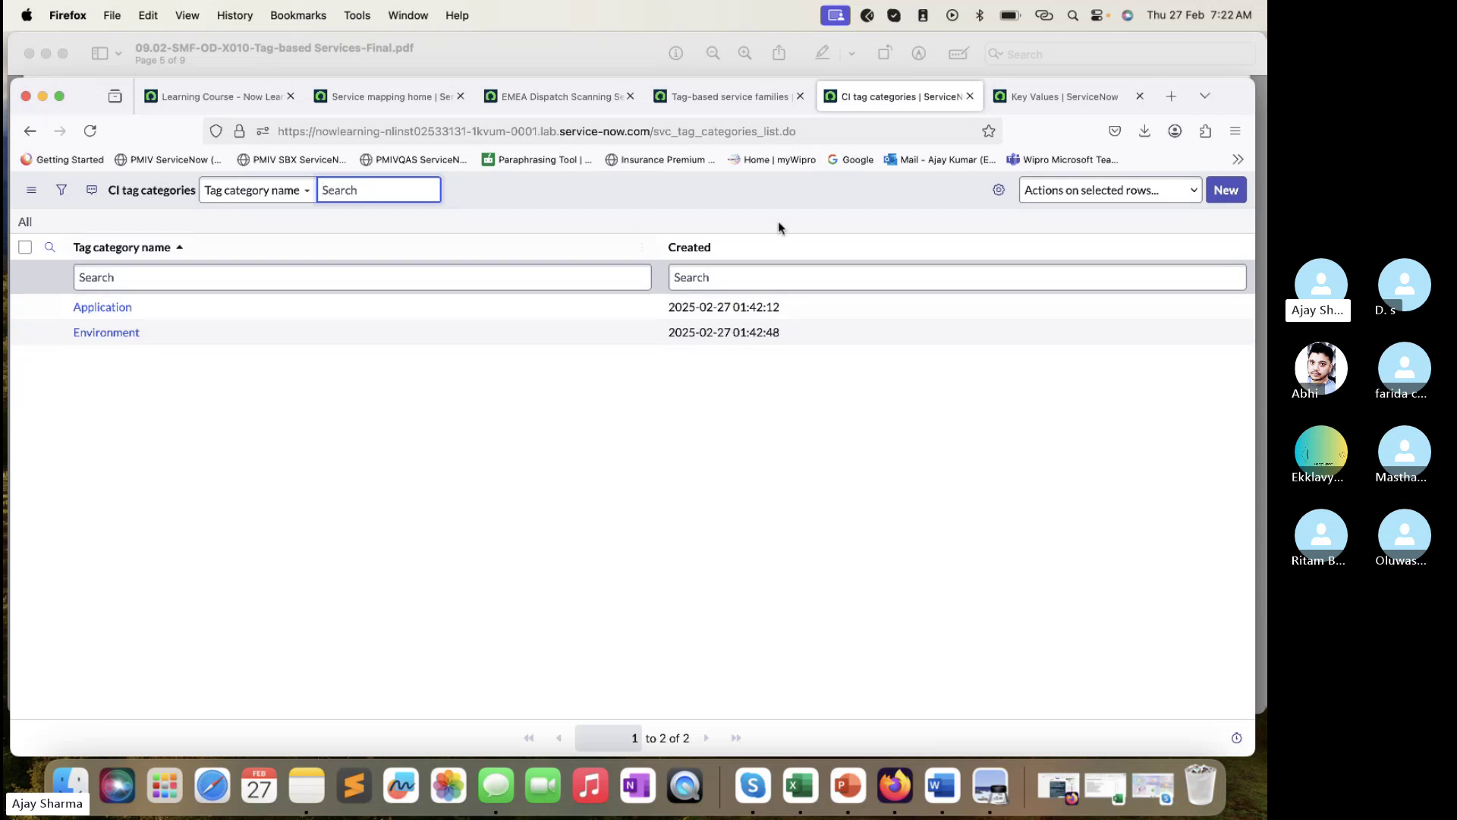
pyautogui.click(1059, 97)
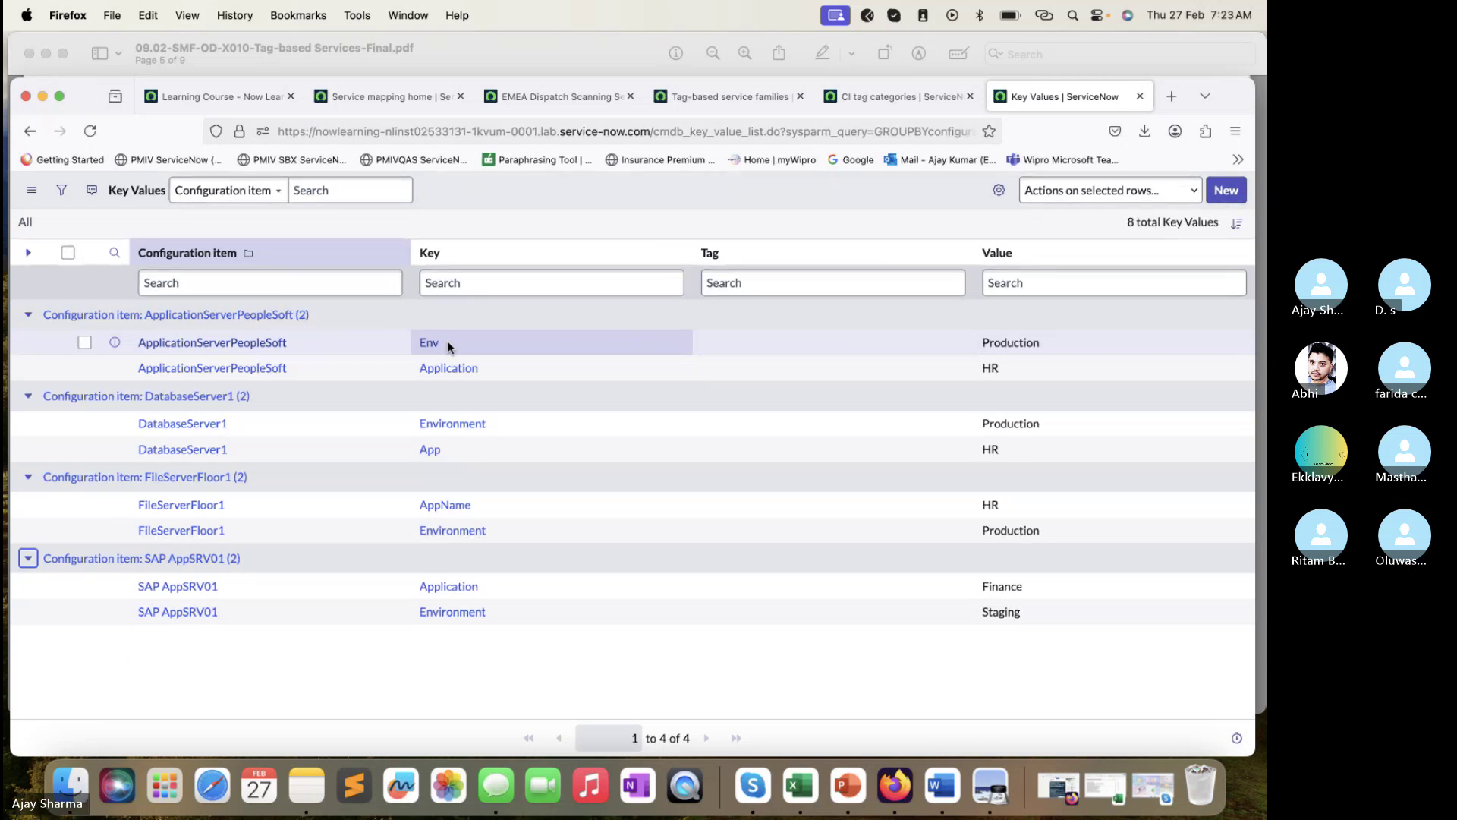
pyautogui.click(1002, 291)
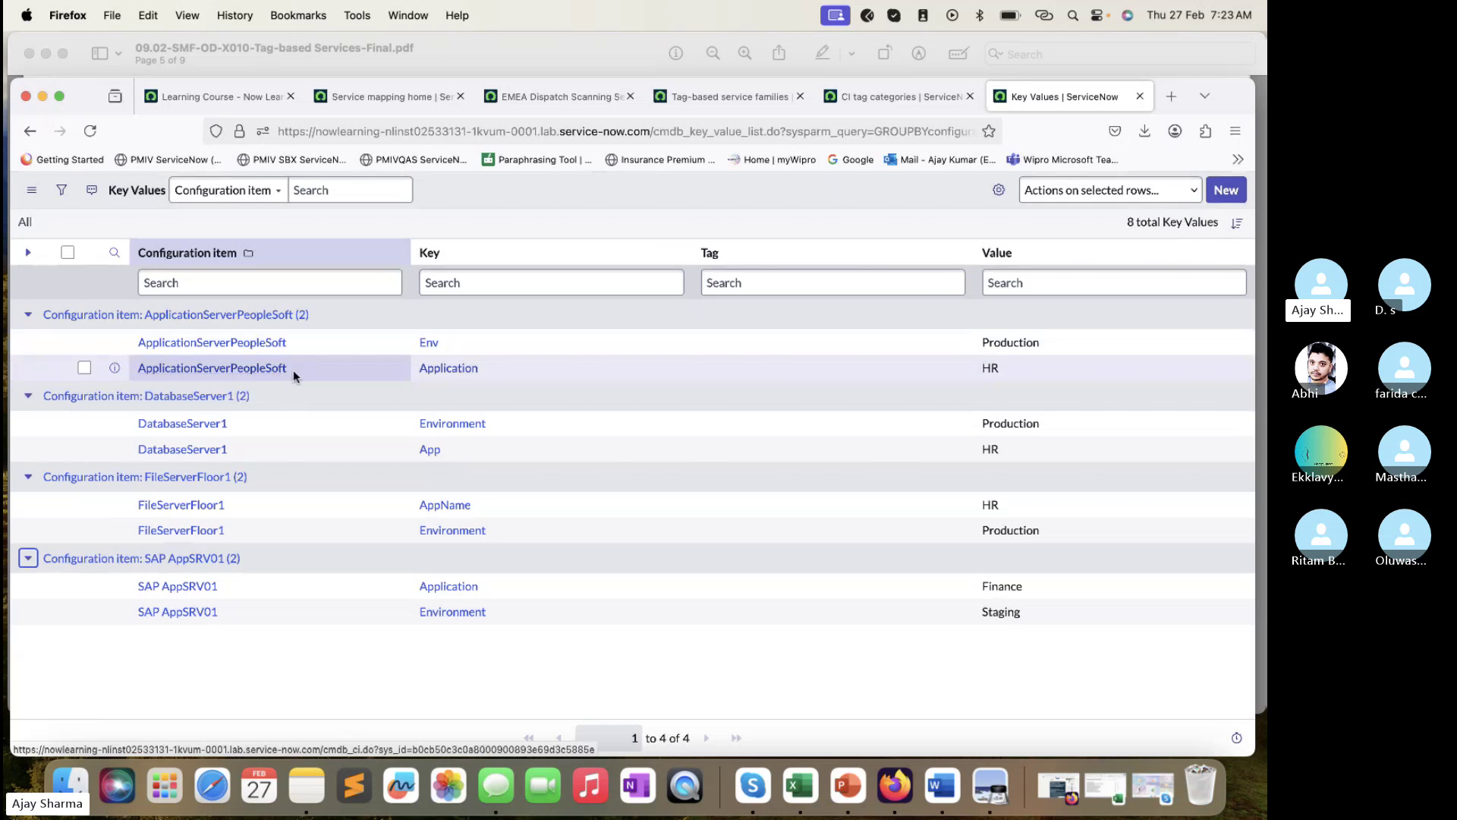
pyautogui.moveTo(294, 375); pyautogui.dragTo(131, 374)
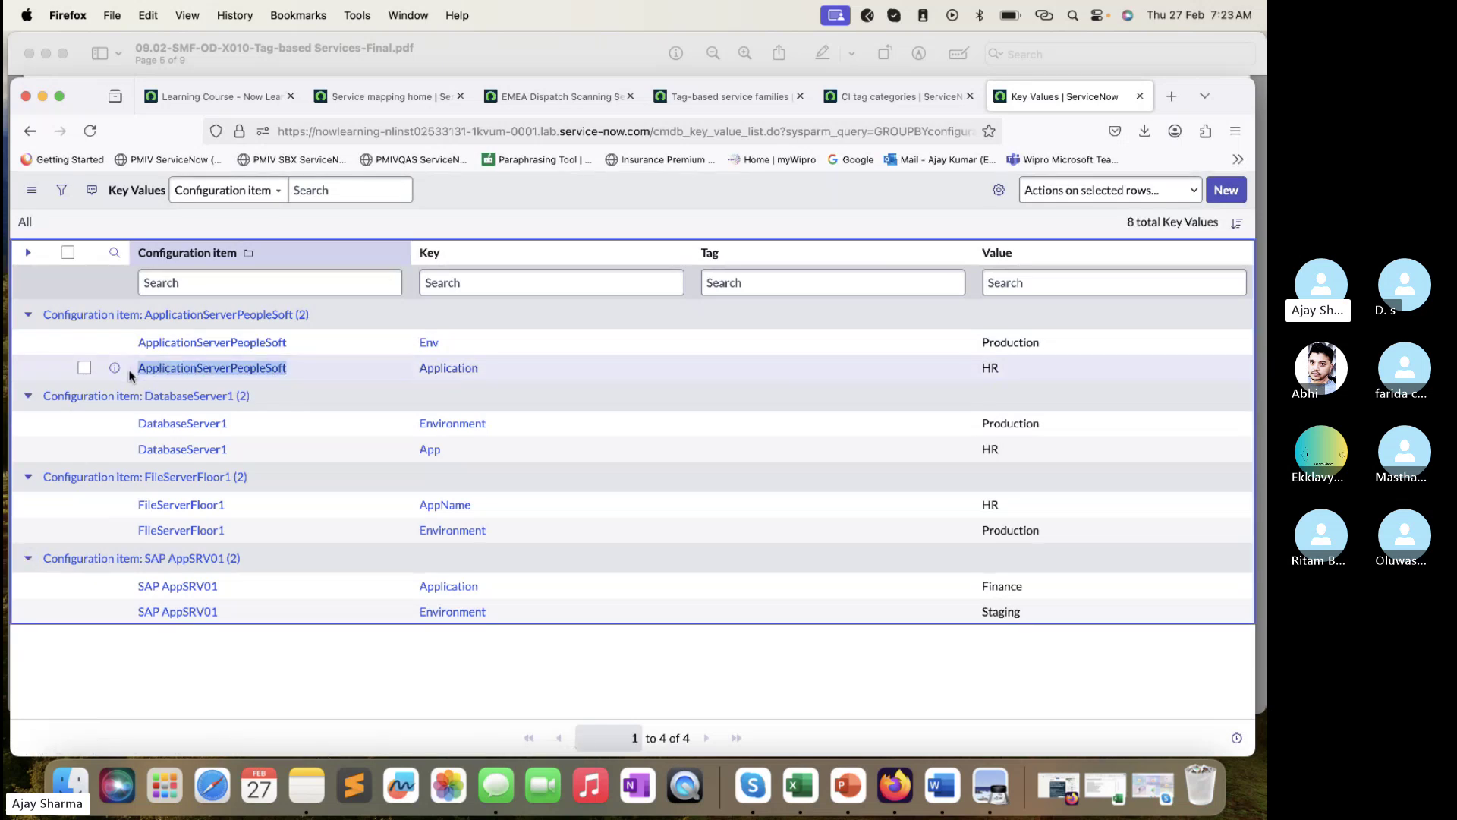
pyautogui.click(998, 371)
pyautogui.click(245, 453)
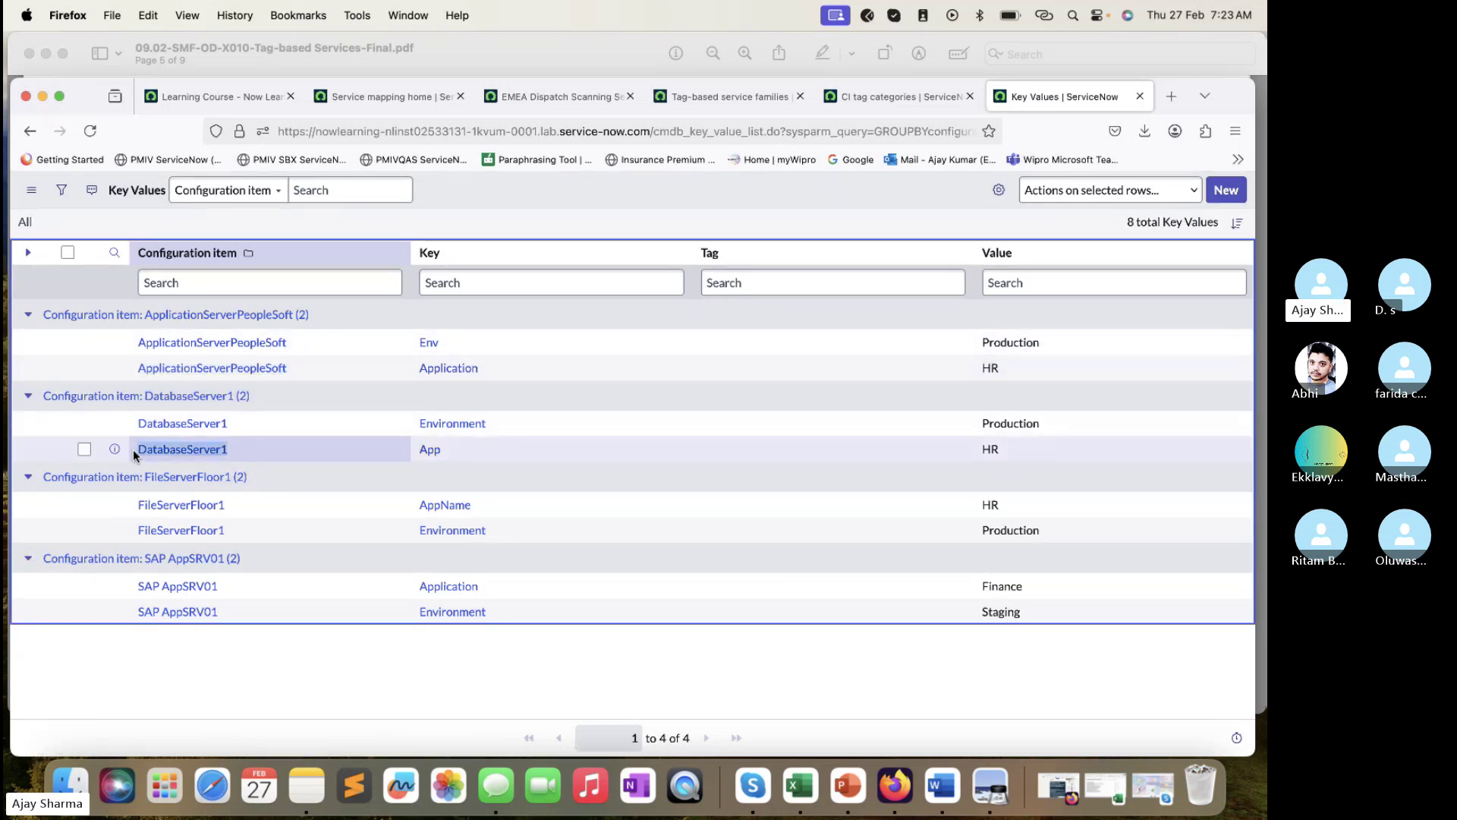
pyautogui.moveTo(266, 534); pyautogui.dragTo(135, 529)
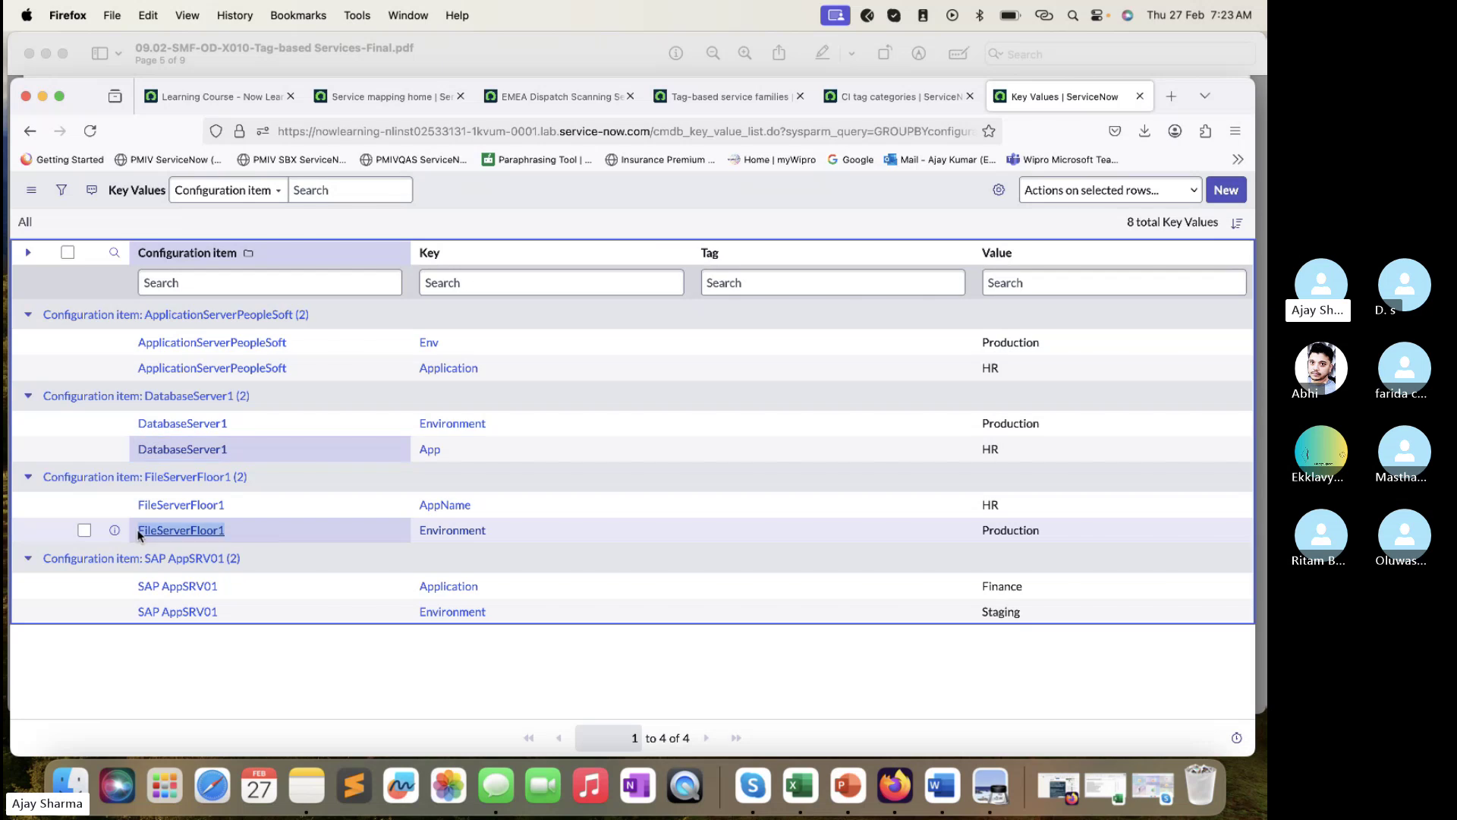
pyautogui.click(135, 530)
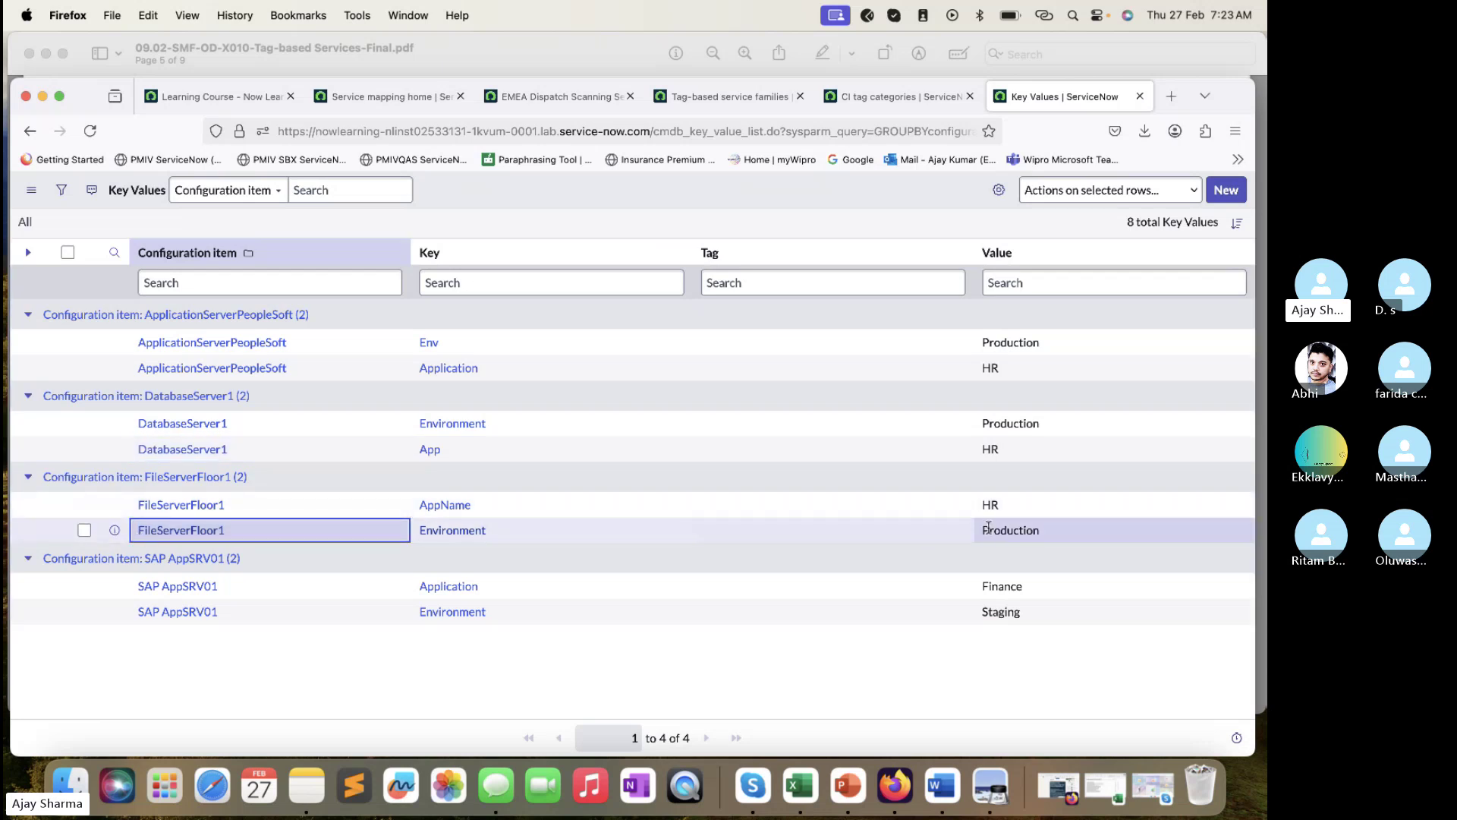
pyautogui.click(175, 505)
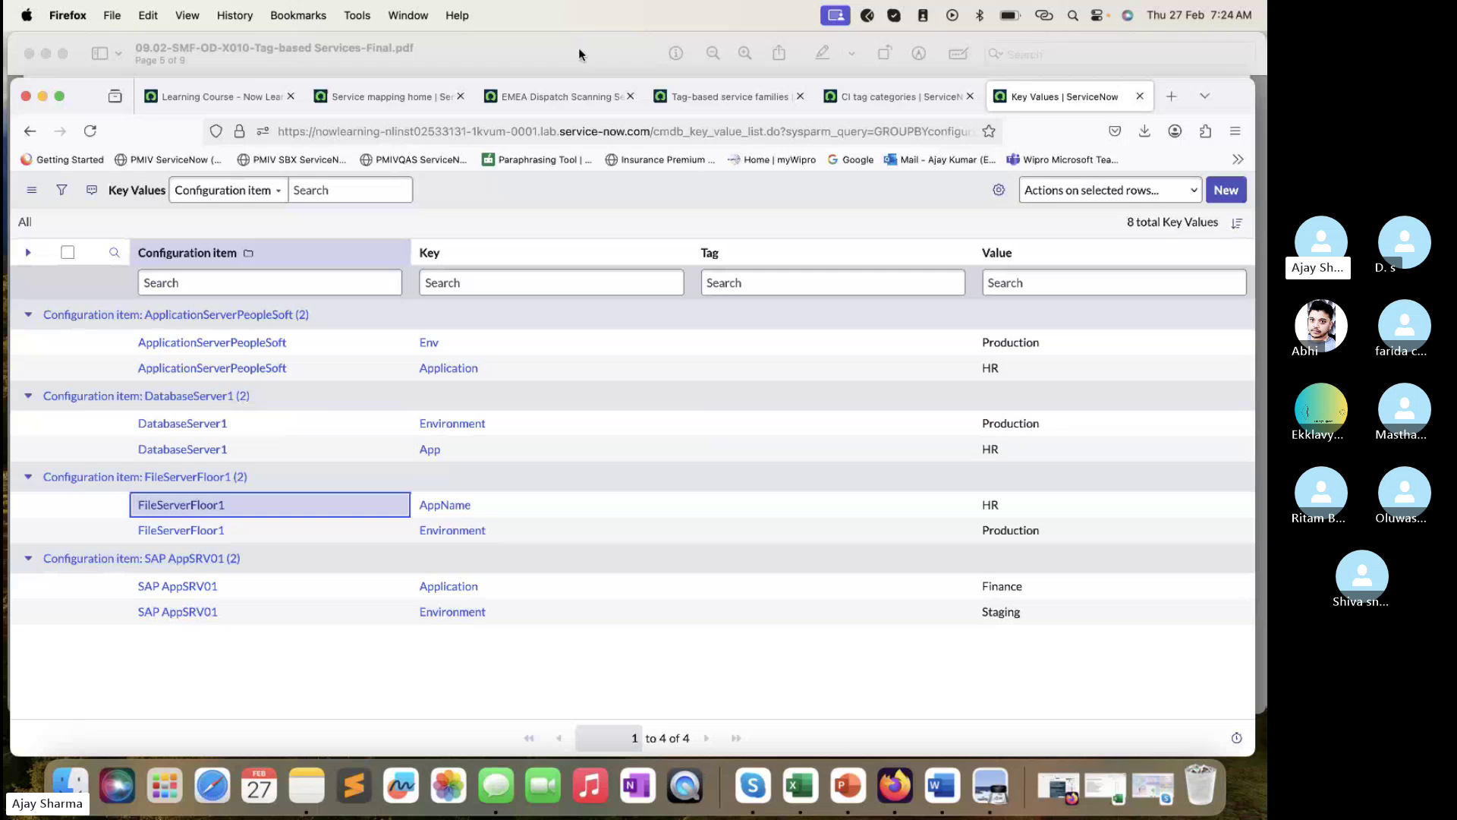
# - Close the EMEA Dispatch Scanning Service map and copy the service family name "Services by App-Env" from the lab guide
pyautogui.click(558, 97)
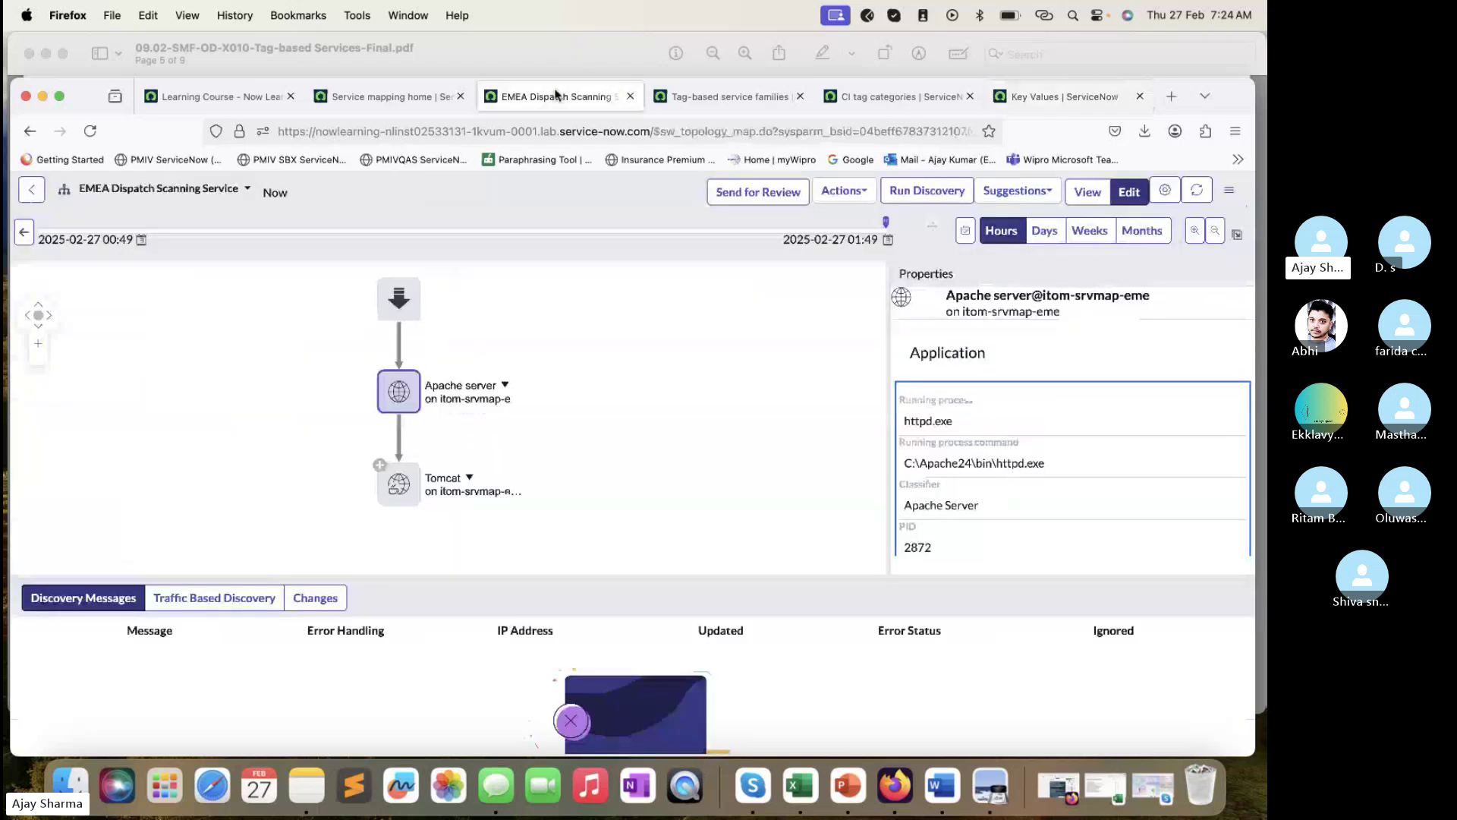
pyautogui.click(629, 96)
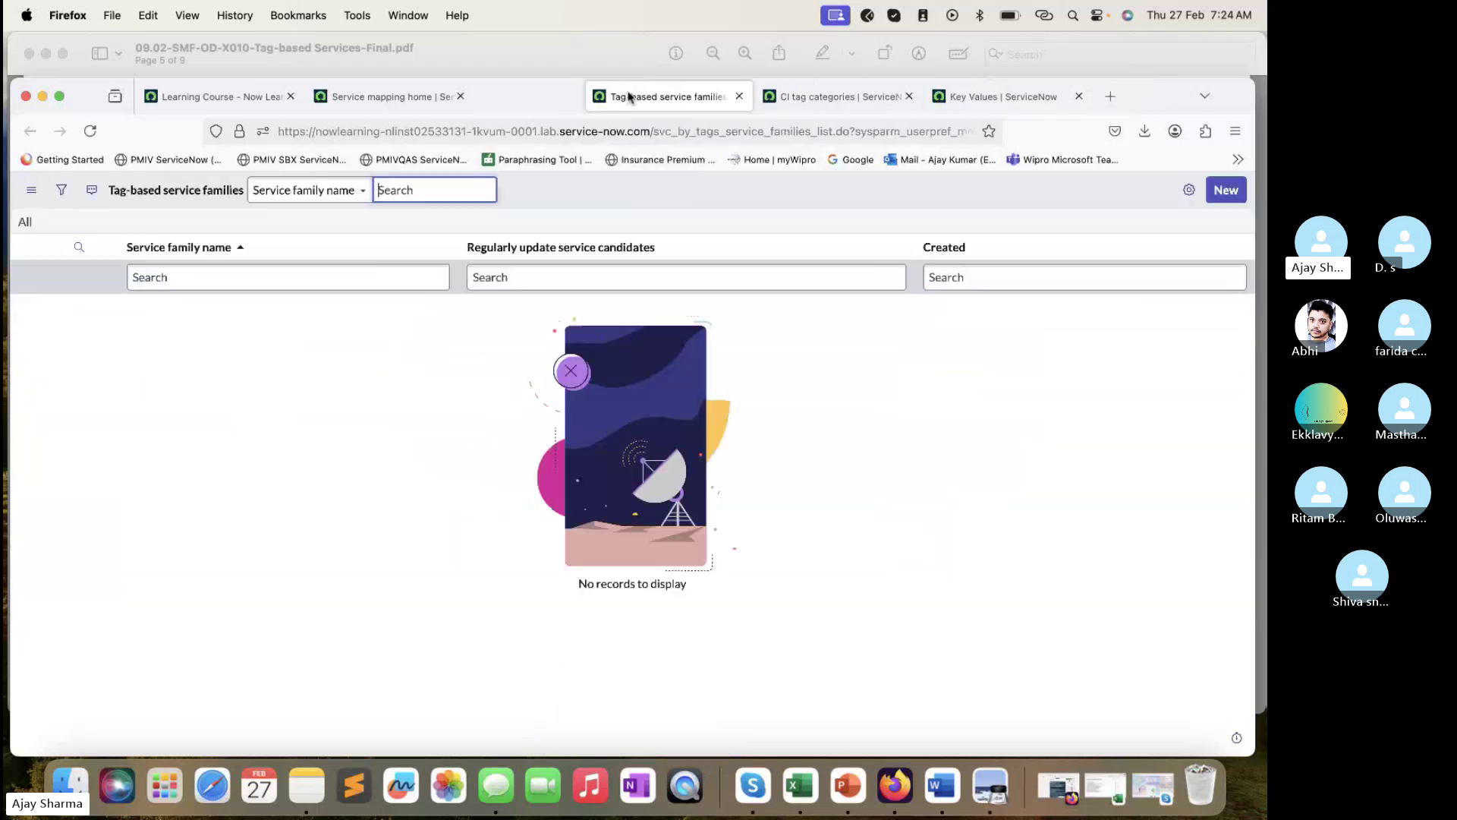
pyautogui.click(519, 40)
pyautogui.scroll(-3, 720, 301)
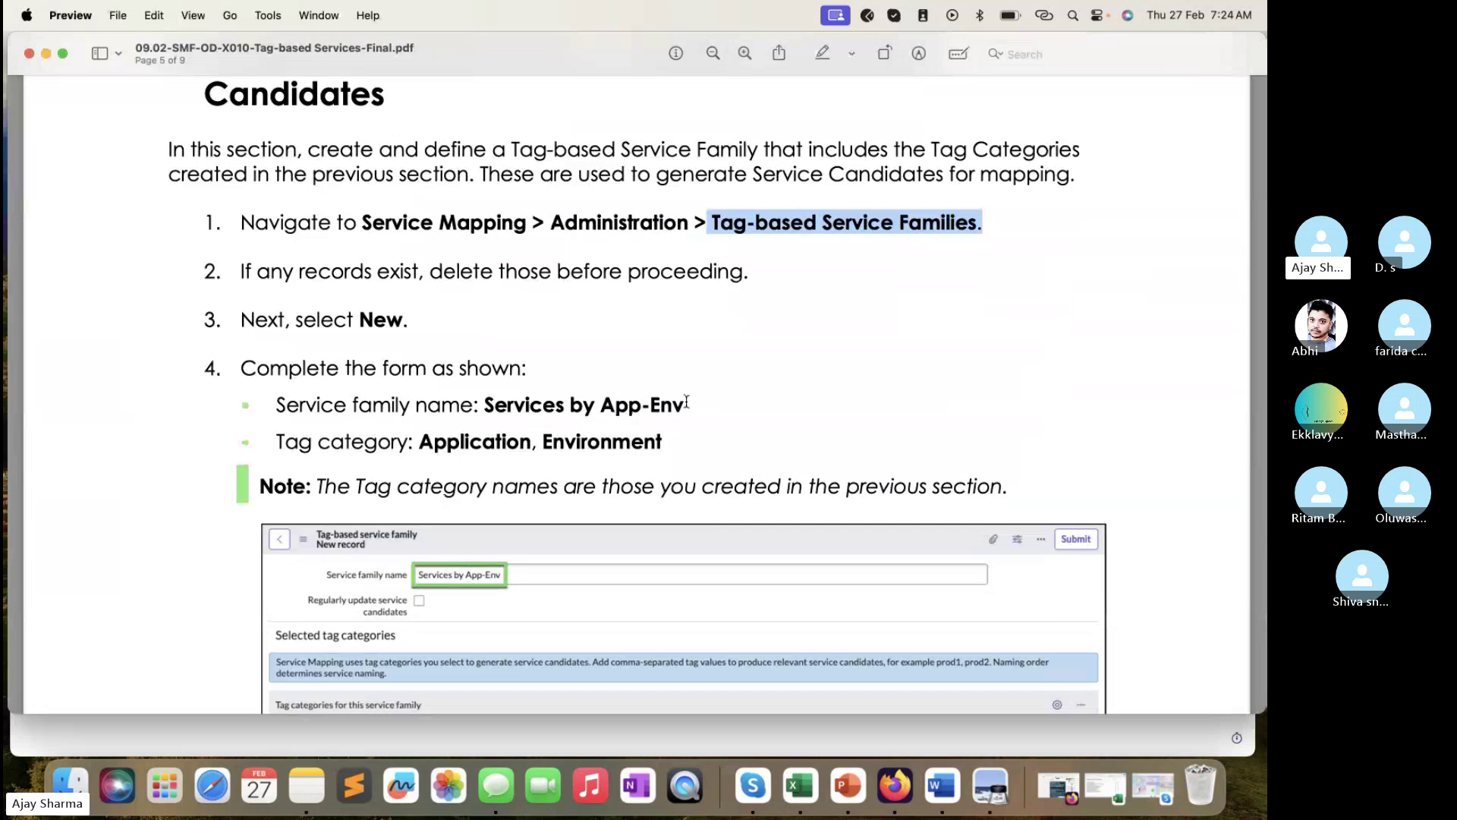
pyautogui.moveTo(687, 403); pyautogui.dragTo(484, 405)
pyautogui.press('super+c')
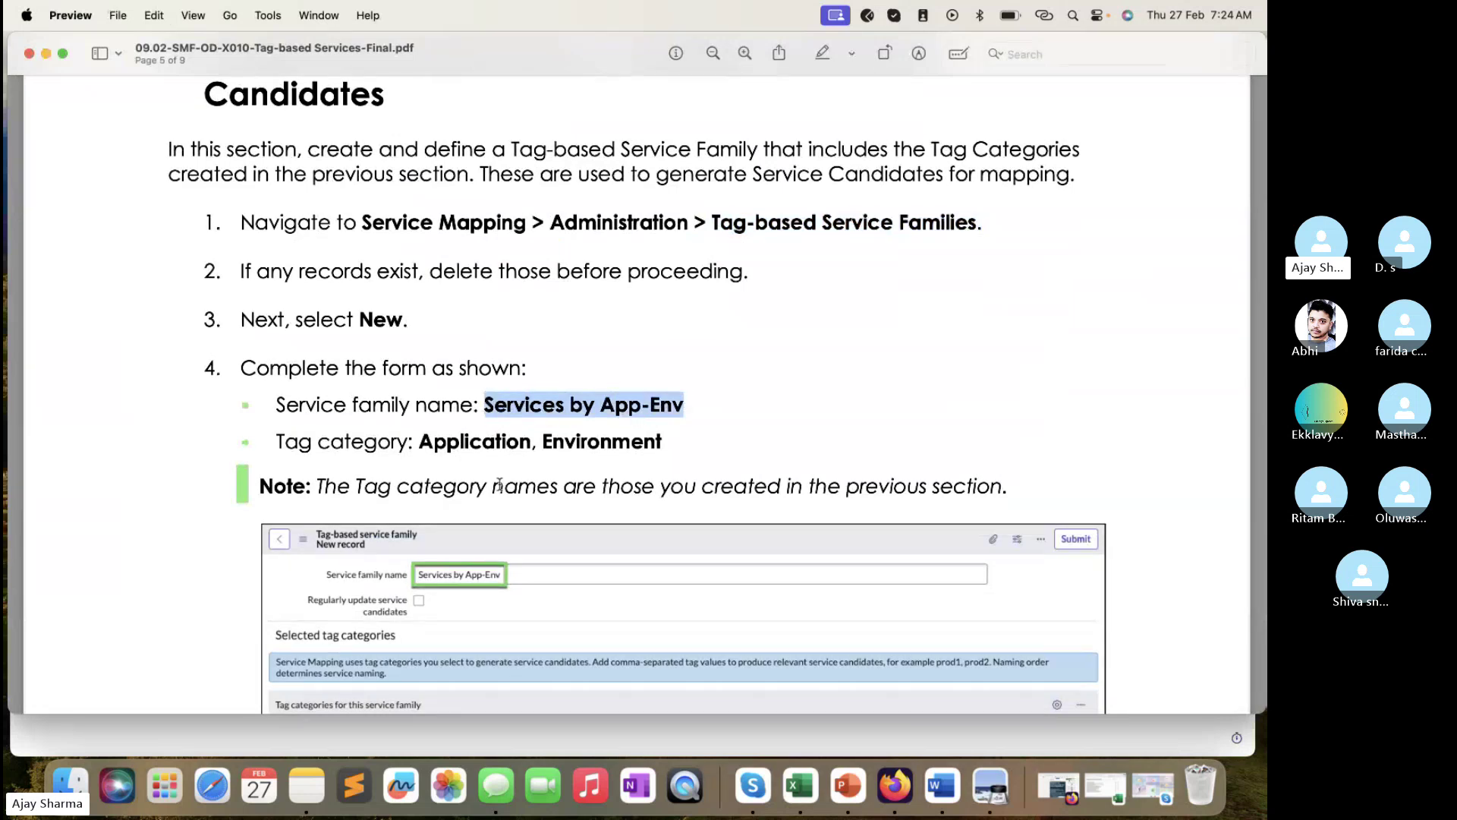
# - Start a new tag-based service family record and set its service family name to "Services by App-Env"
pyautogui.click(564, 725)
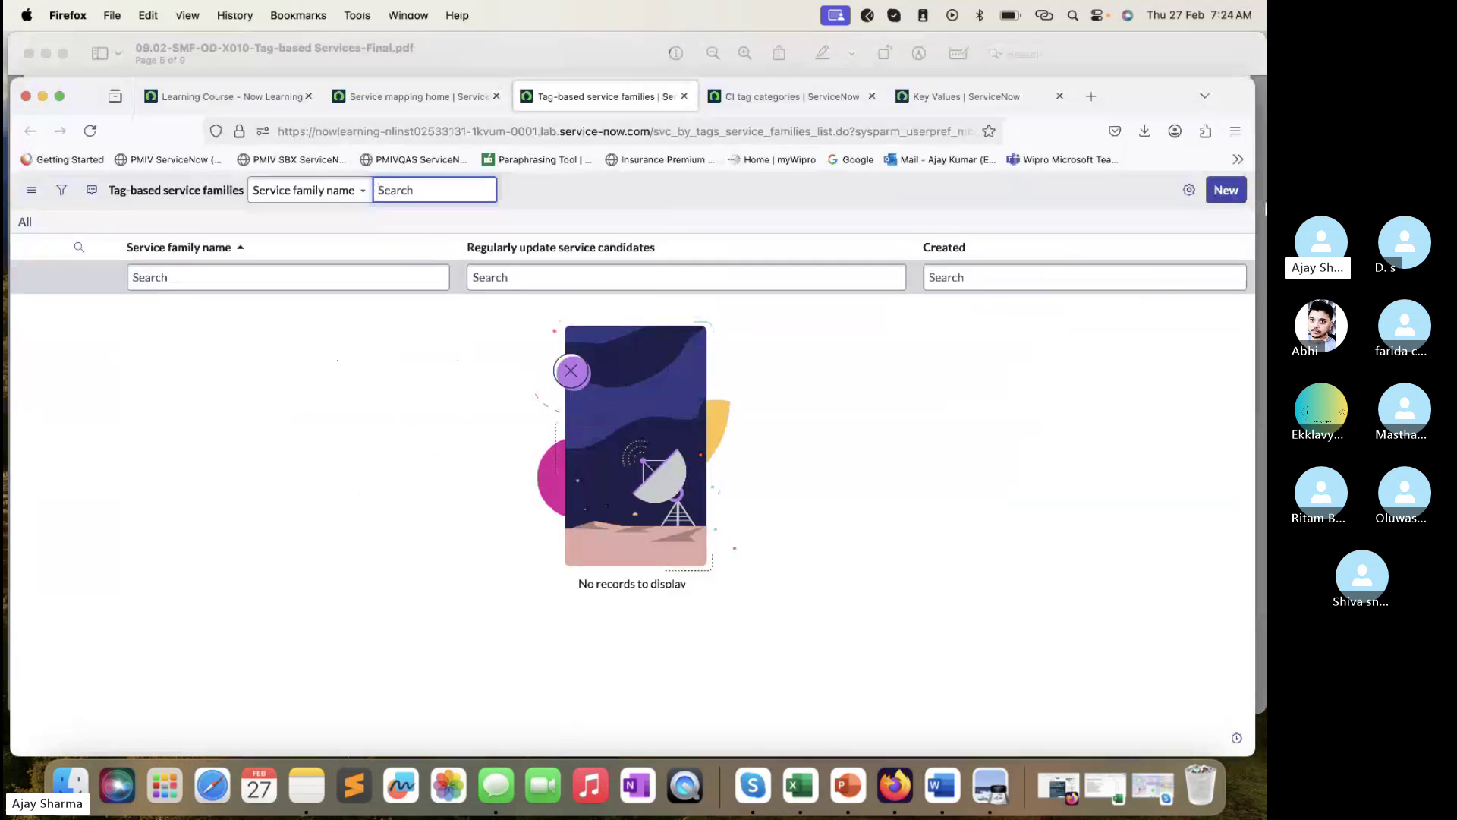
pyautogui.click(1226, 189)
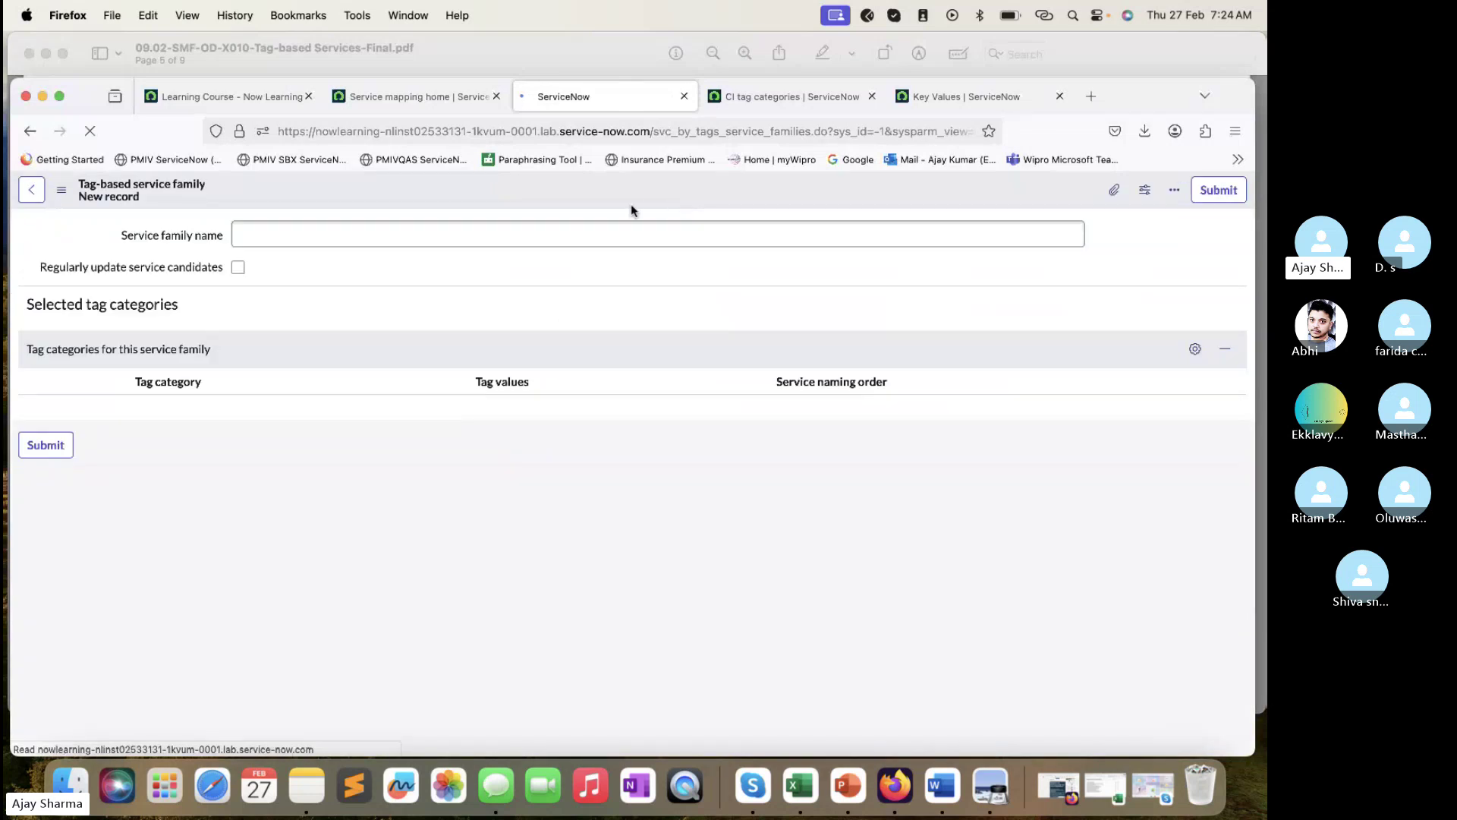
pyautogui.click(535, 231)
pyautogui.press('super+v')
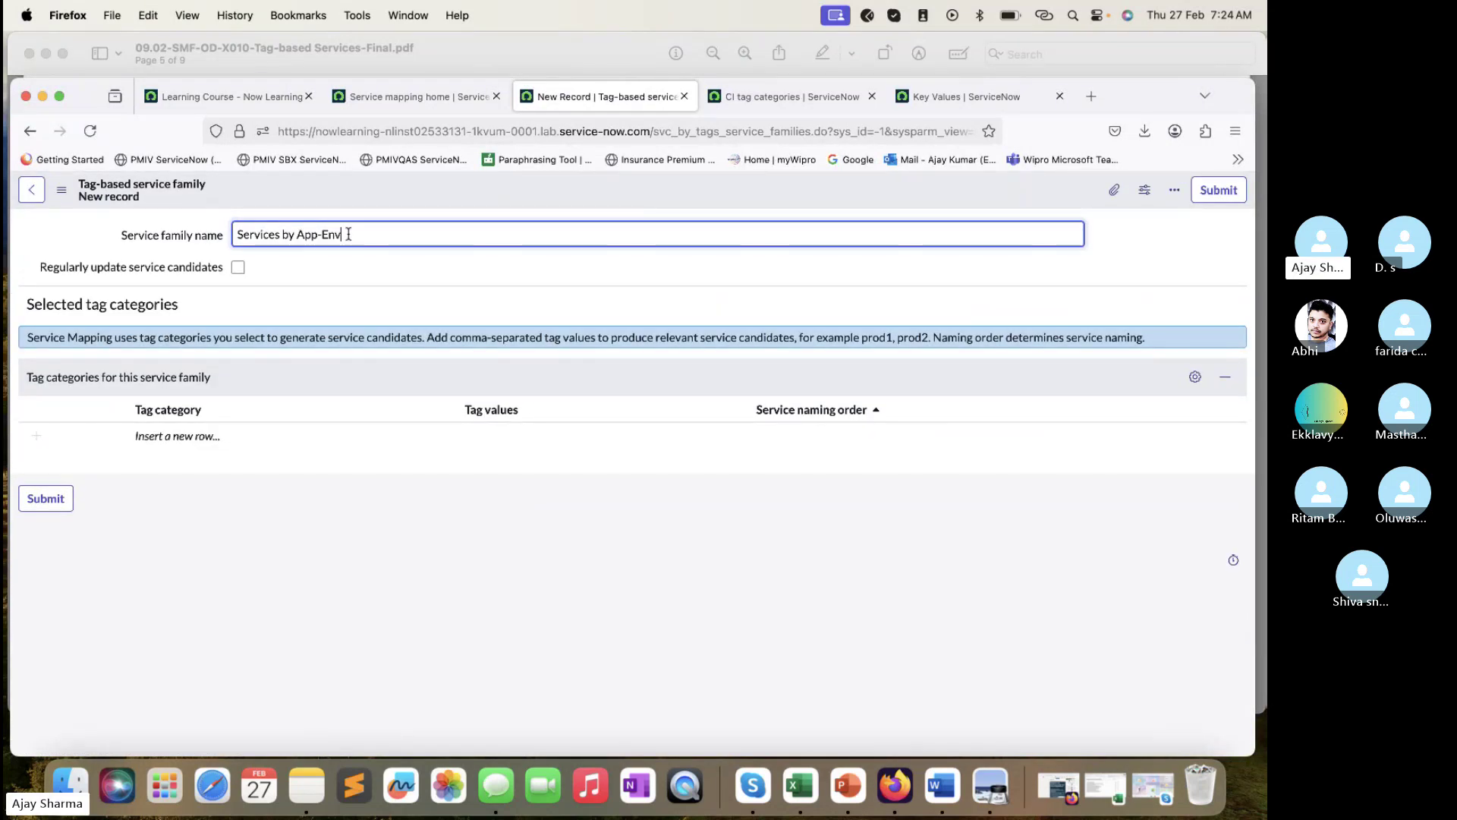
# - Compare the App-Env part of the service family name with the keys in the Key Values list
pyautogui.moveTo(349, 234); pyautogui.dragTo(296, 232)
pyautogui.click(1008, 97)
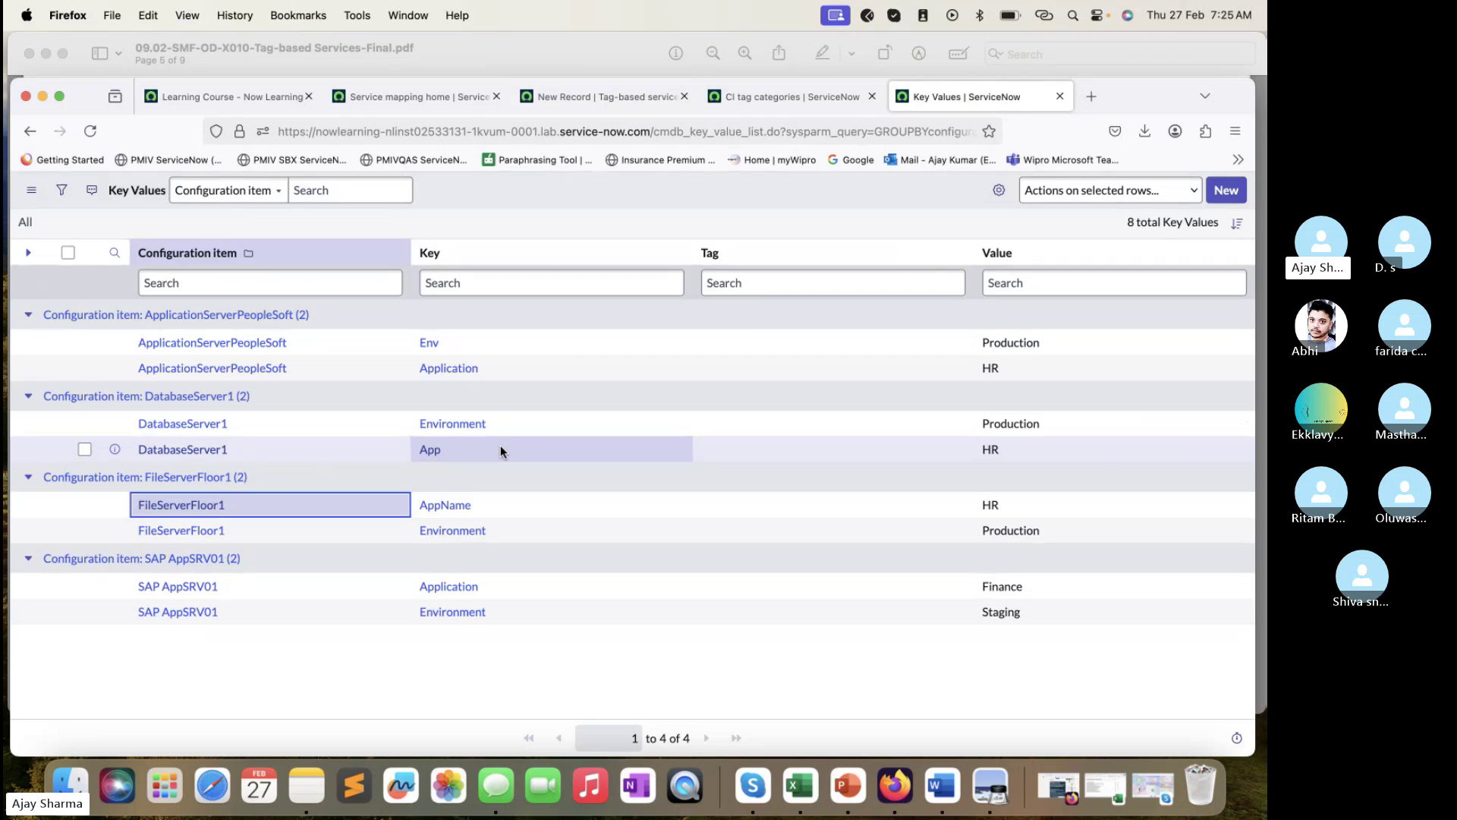
pyautogui.click(599, 99)
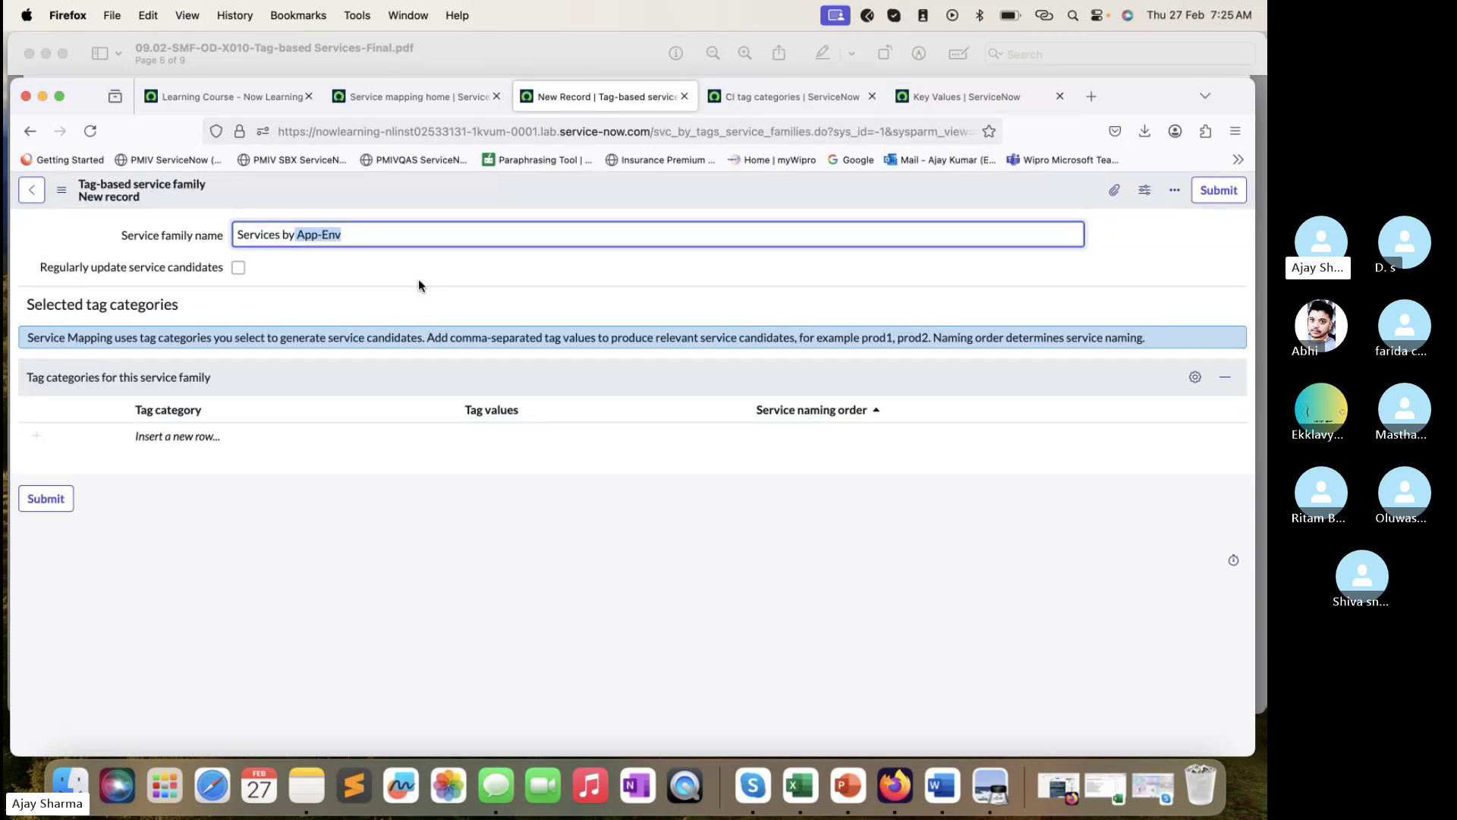
# - Check the required tag categories in the lab guide and add Application as the service family's first tag category
pyautogui.click(507, 64)
pyautogui.scroll(-3, 400, 398)
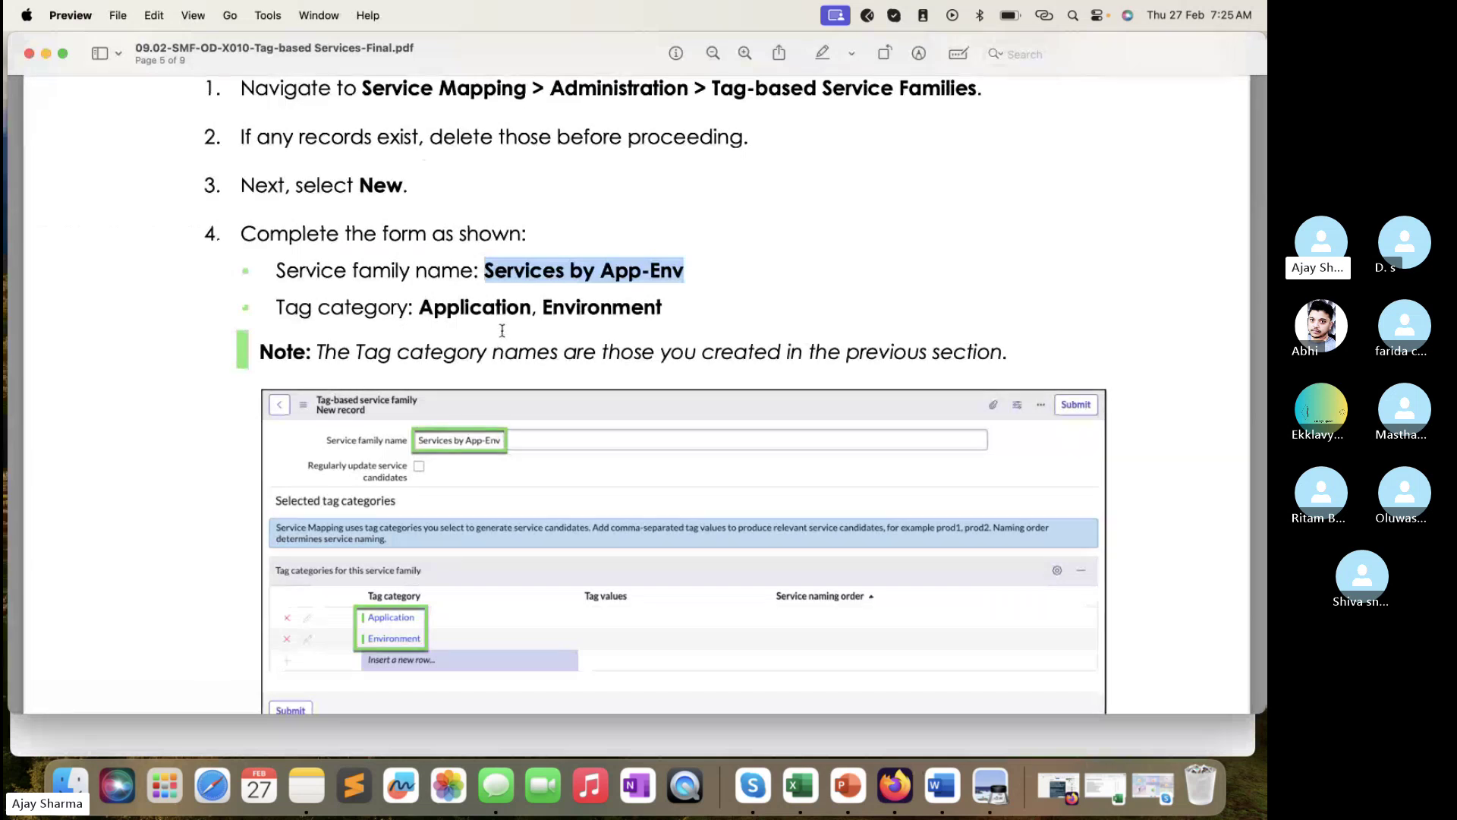
pyautogui.click(481, 745)
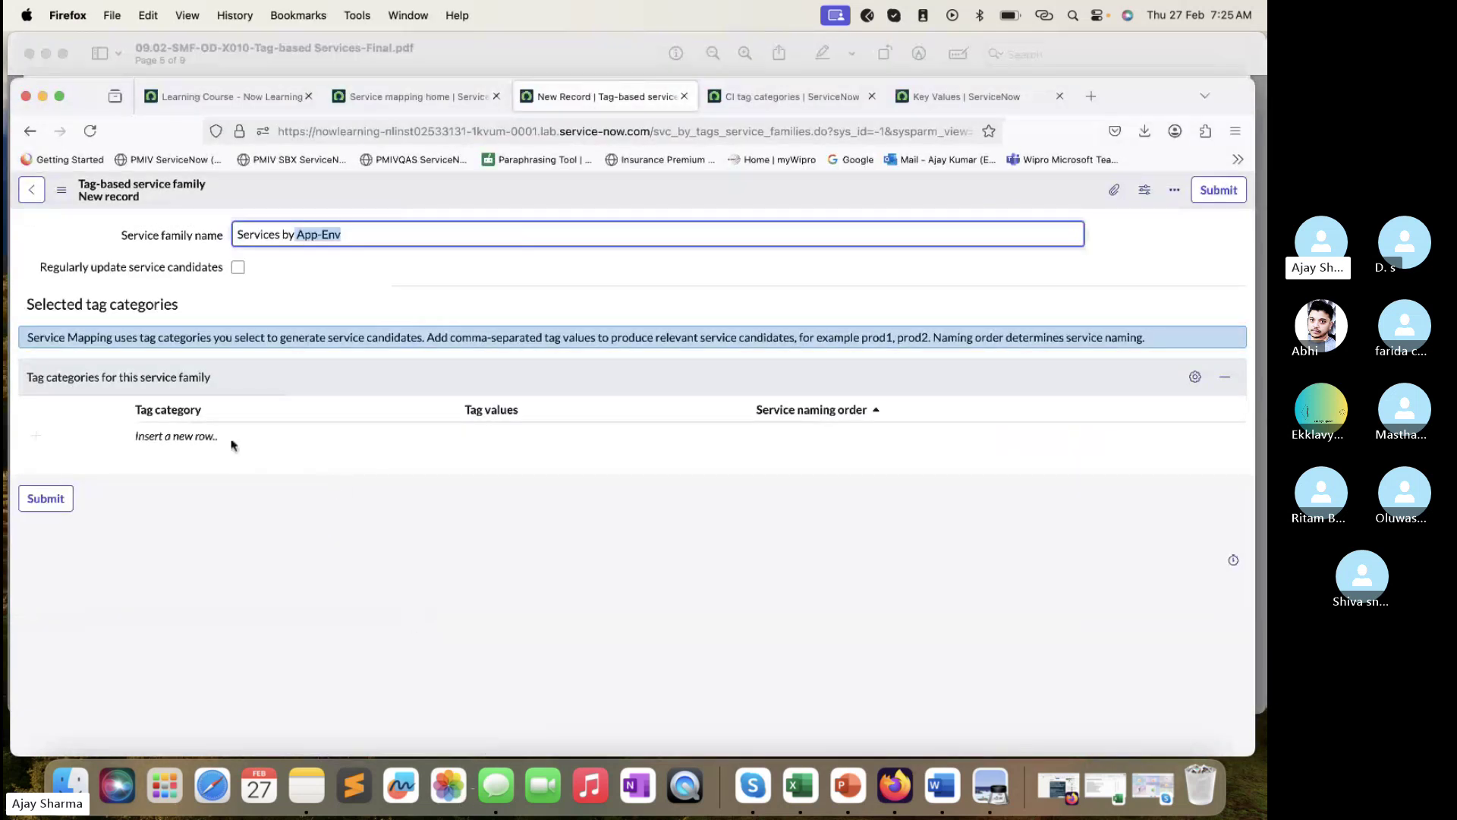
pyautogui.click(196, 430)
pyautogui.click(196, 430)
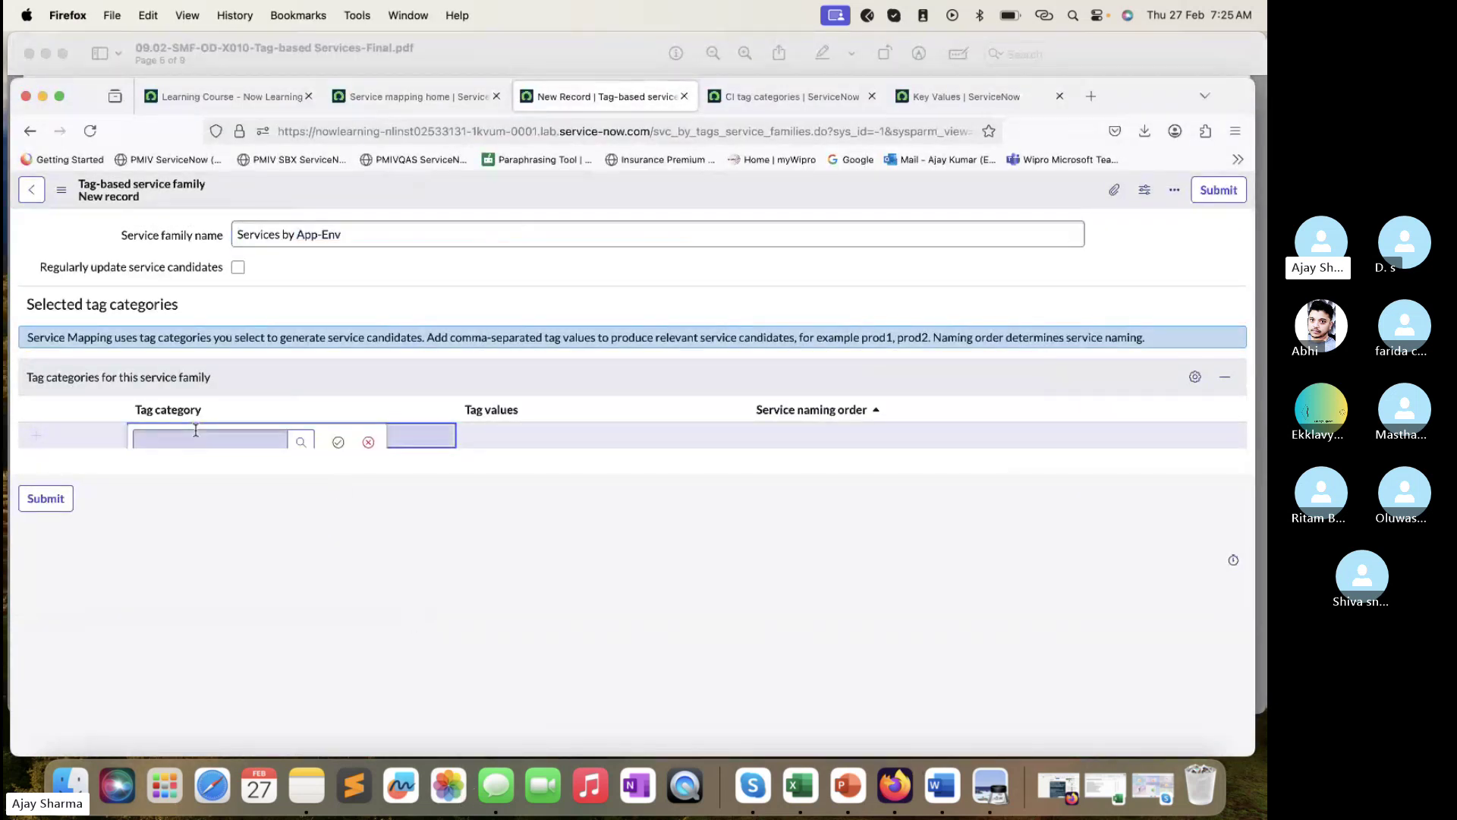
pyautogui.click(298, 439)
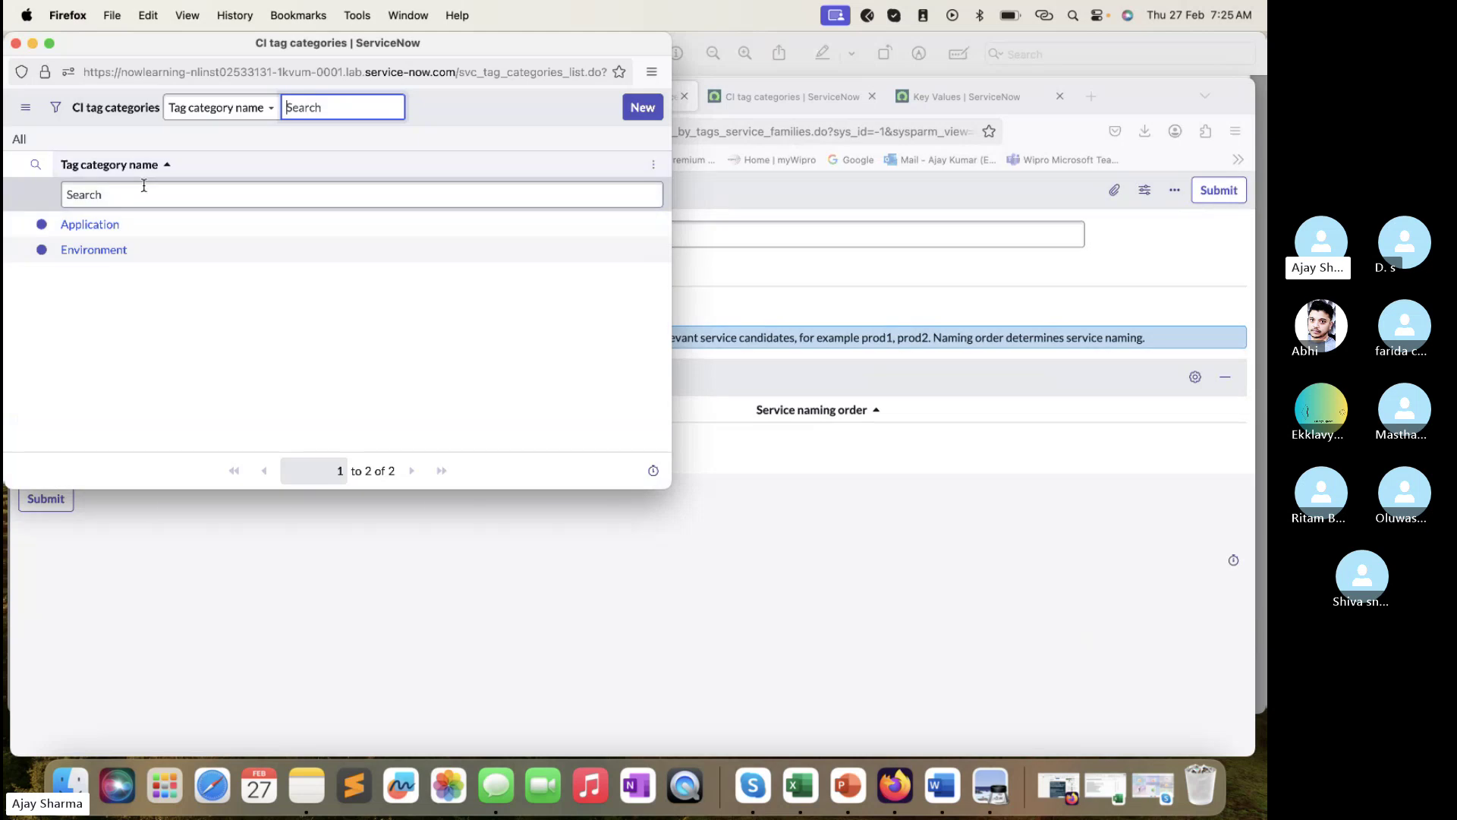
pyautogui.click(108, 225)
pyautogui.click(328, 436)
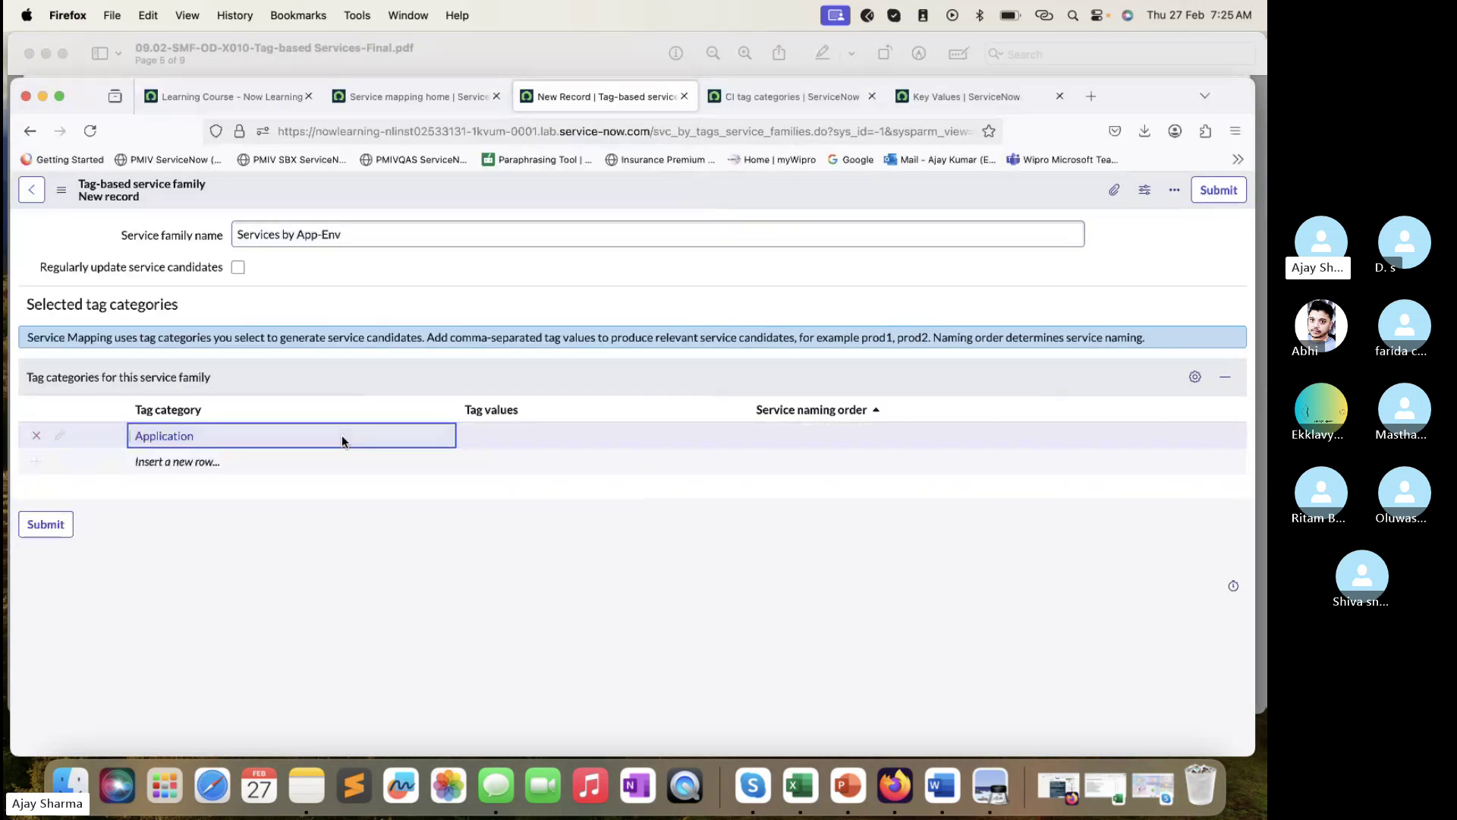
# - Add Environment as the second tag category of the service family and review it against the service family name
pyautogui.click(197, 459)
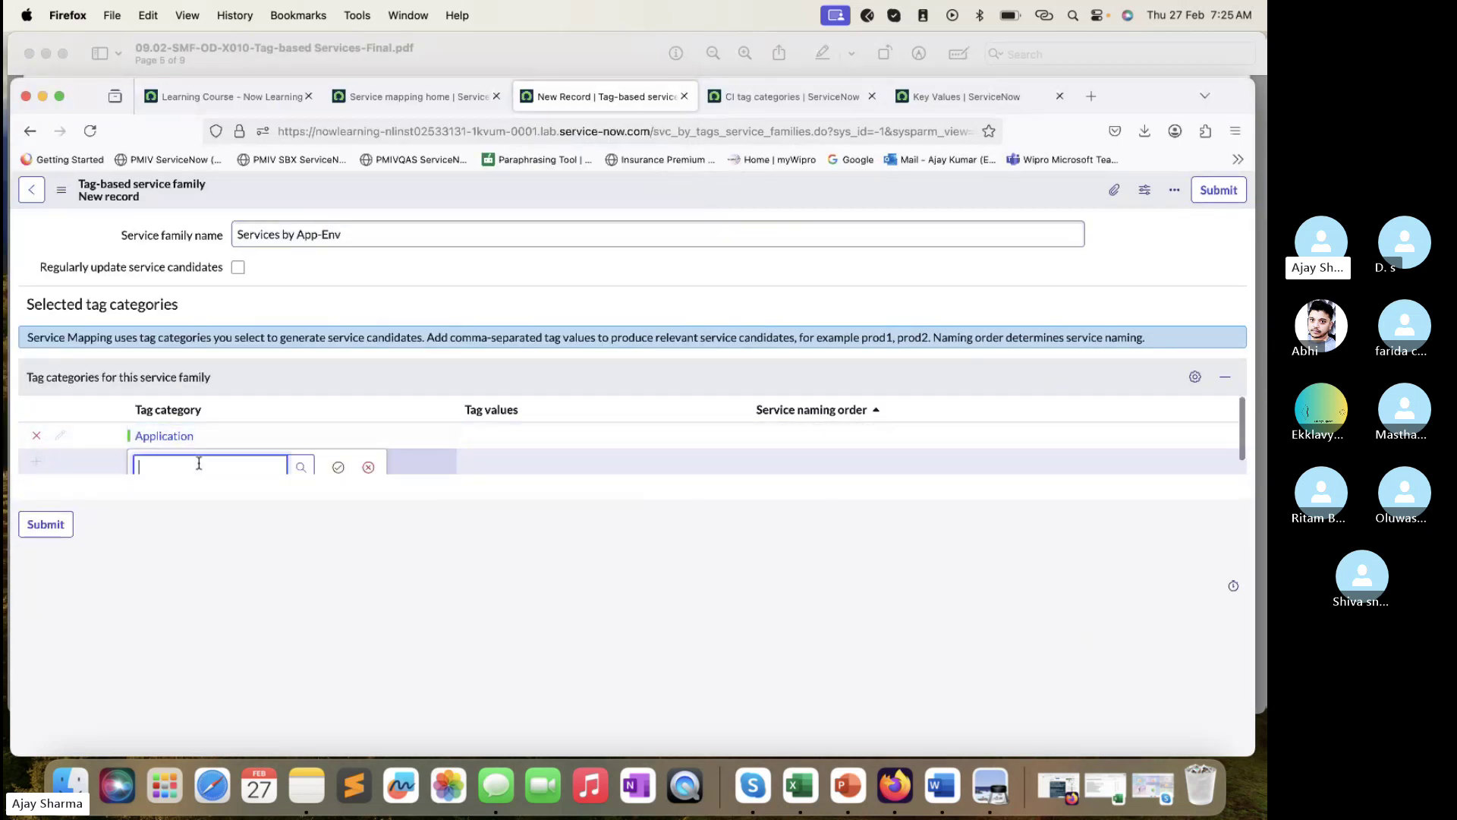
pyautogui.click(303, 464)
pyautogui.click(114, 249)
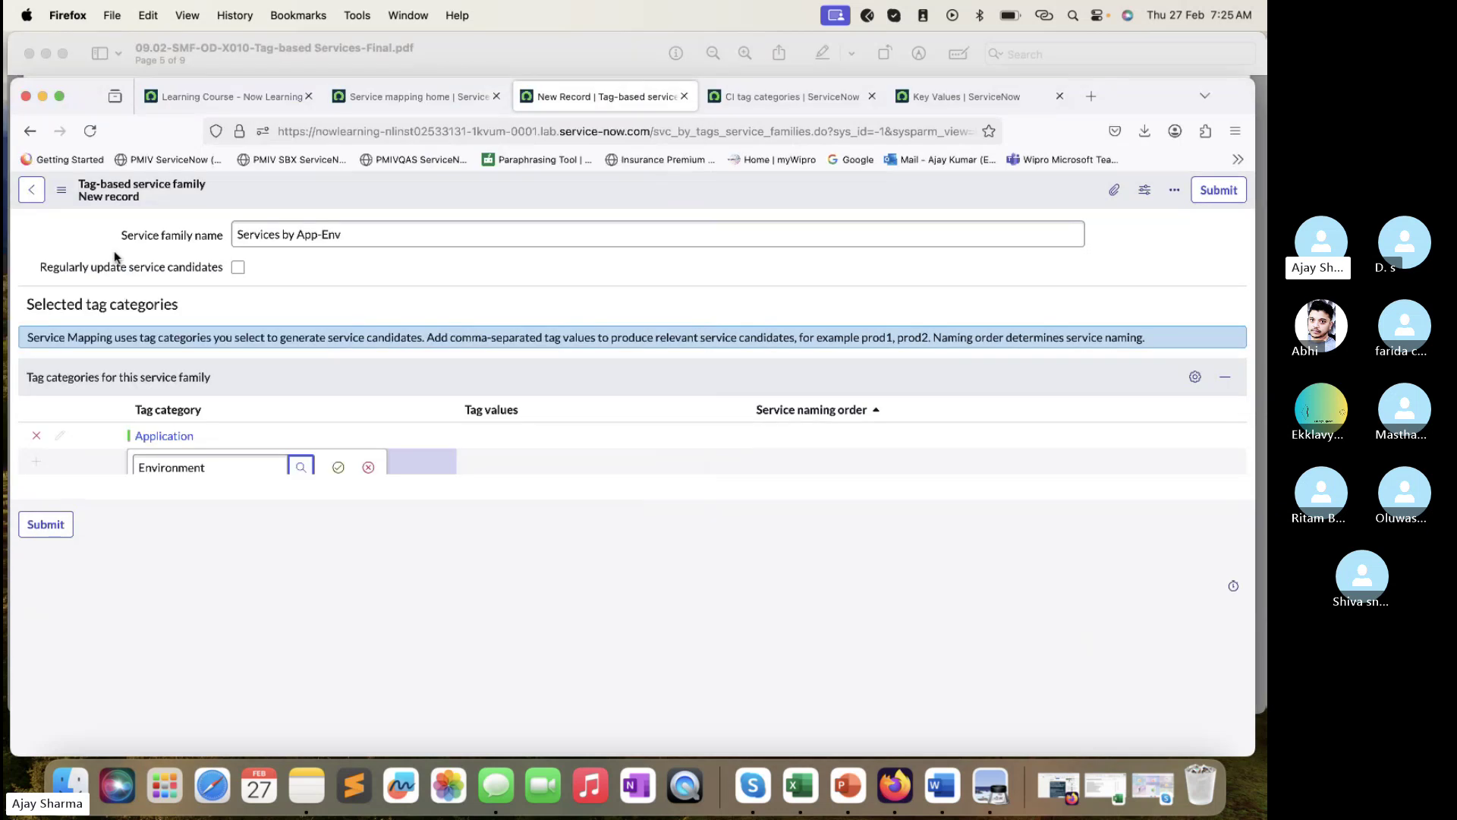
pyautogui.click(338, 467)
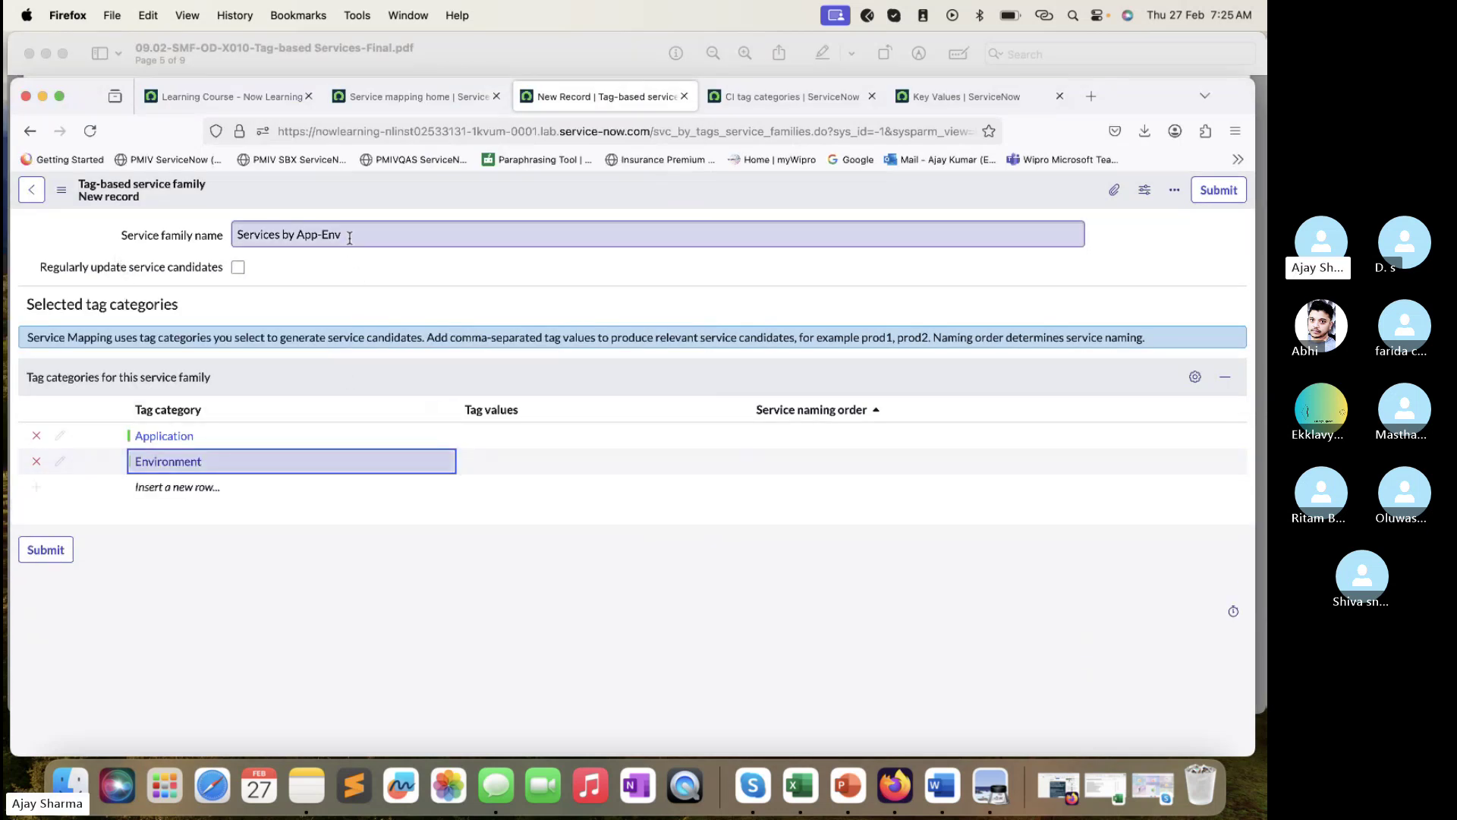
pyautogui.moveTo(350, 238); pyautogui.dragTo(212, 231)
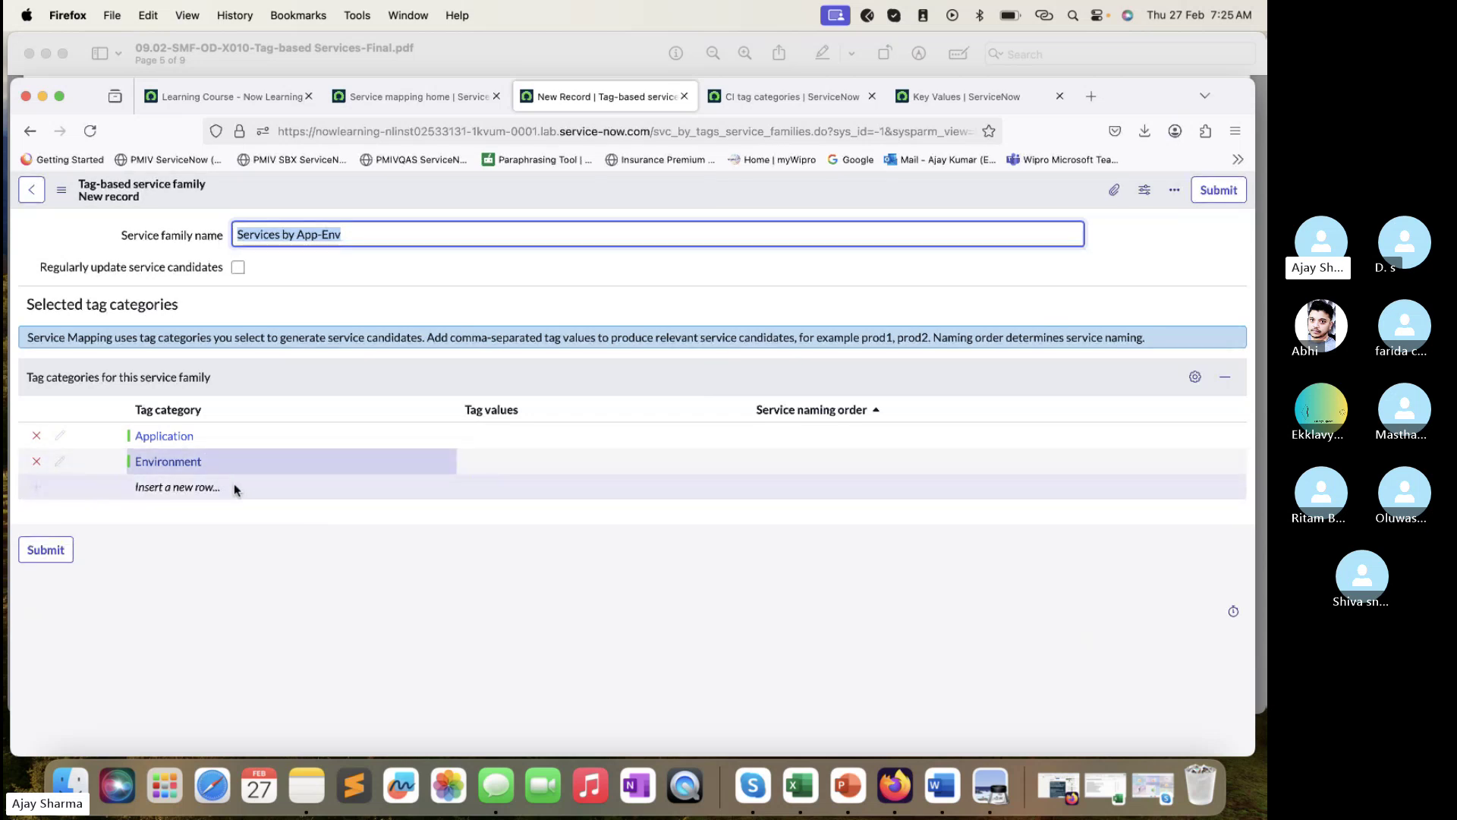
pyautogui.click(243, 531)
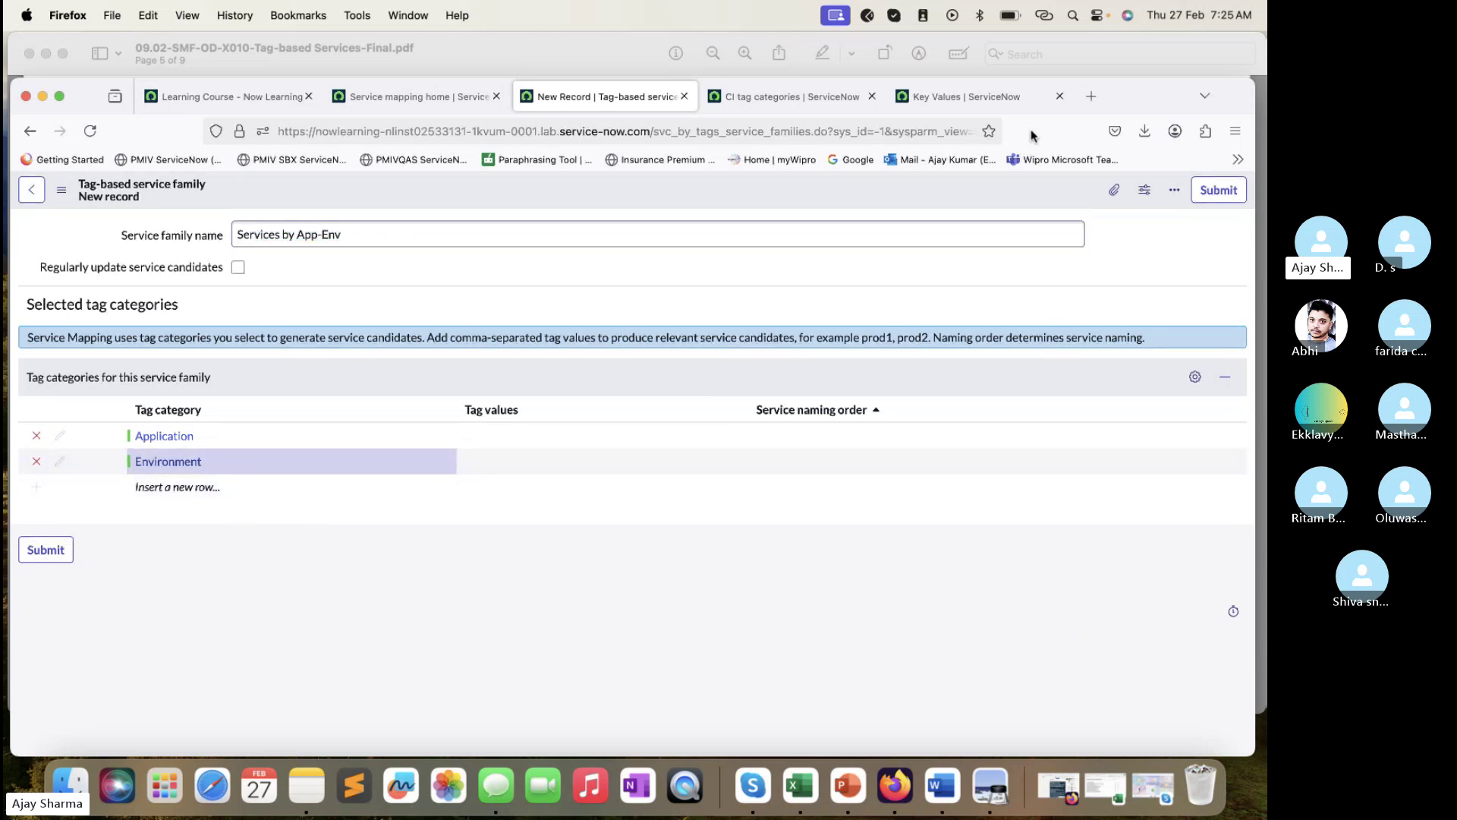
# - Check the completed form against the lab guide and submit the new tag-based service family
pyautogui.click(610, 56)
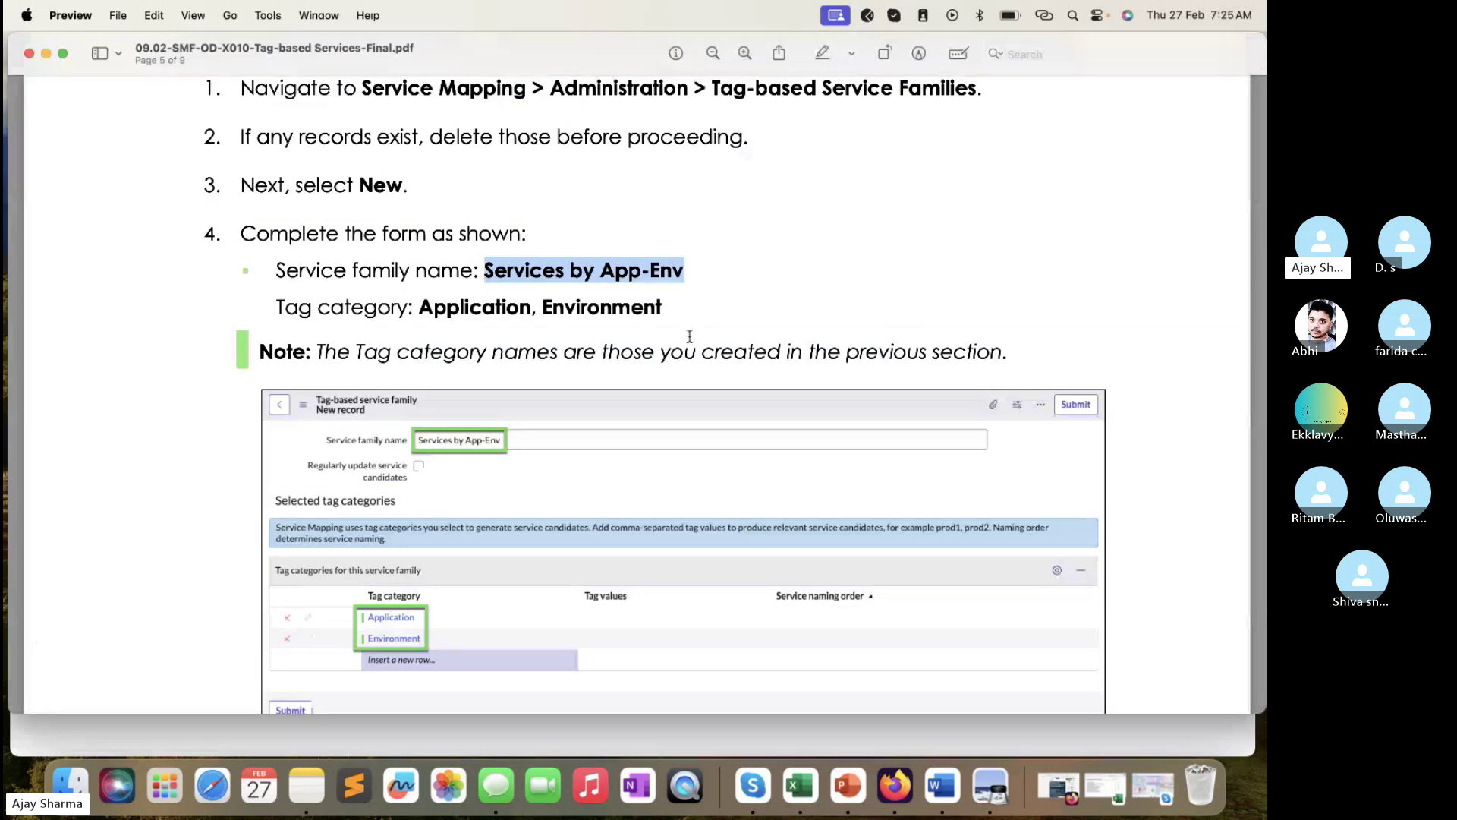
pyautogui.scroll(-5, 689, 344)
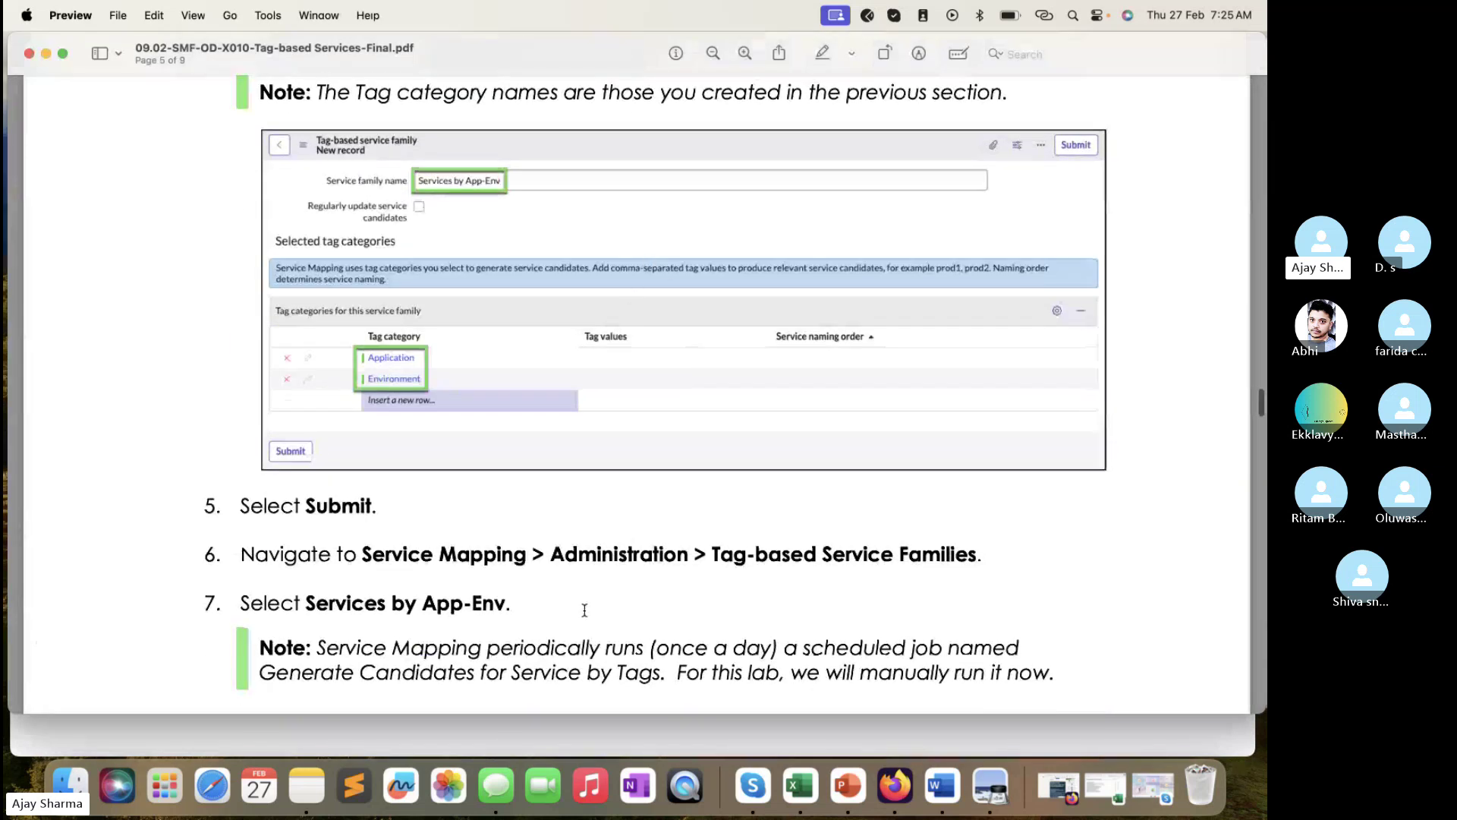
pyautogui.scroll(-2, 528, 519)
pyautogui.scroll(-1, 528, 519)
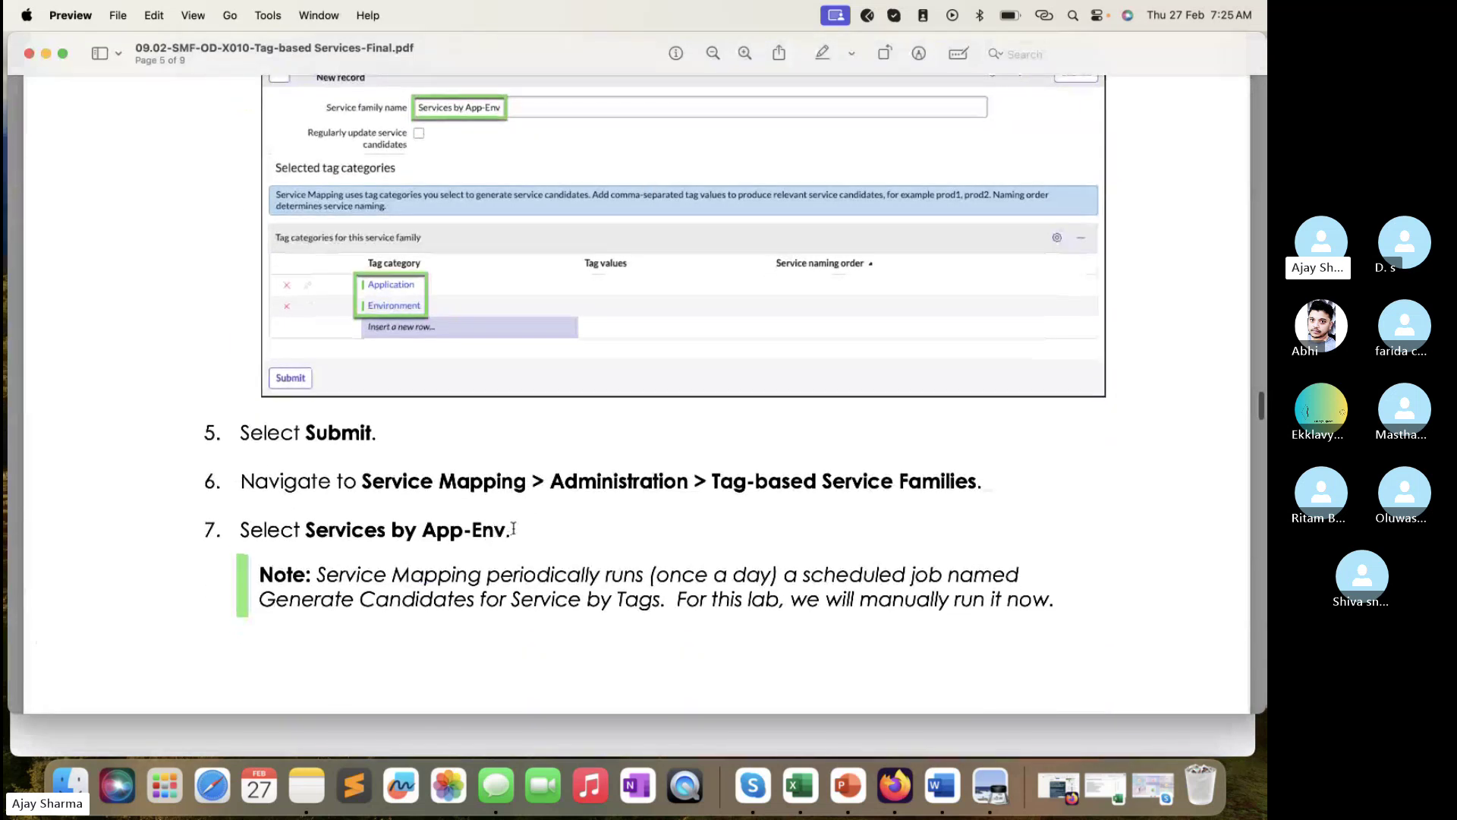
pyautogui.scroll(-2, 513, 529)
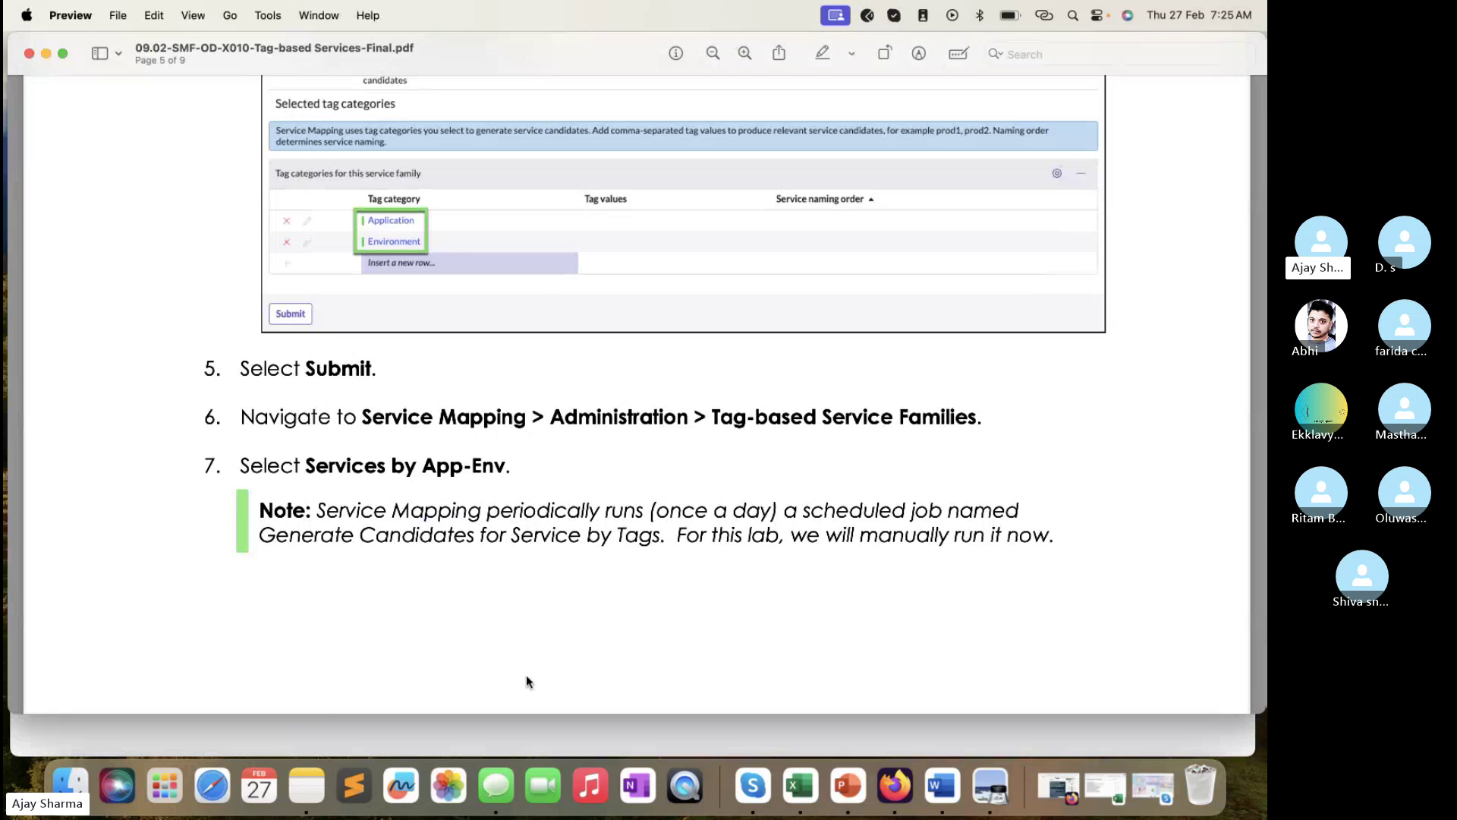
pyautogui.press('super+Tab')
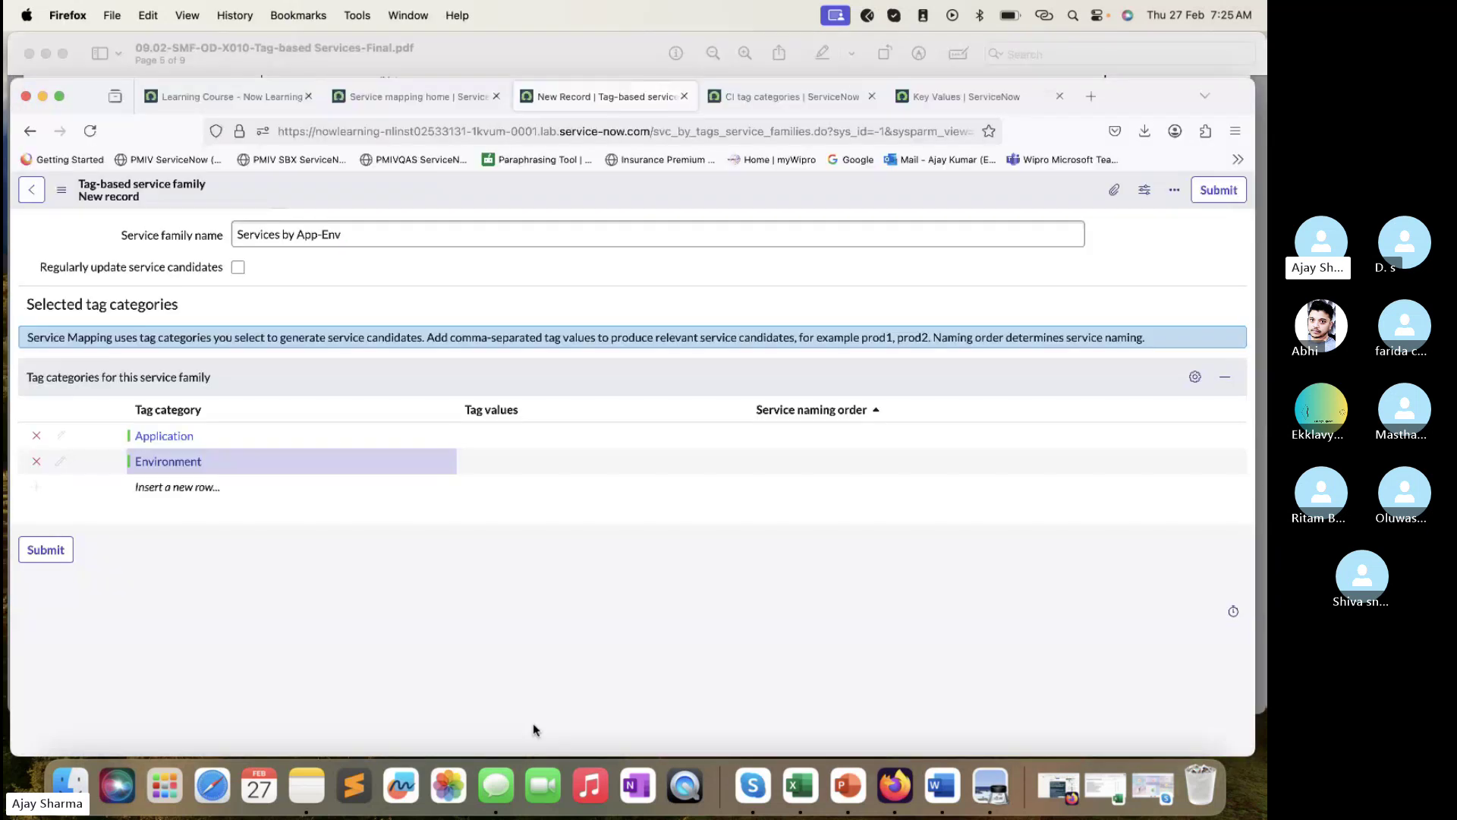
pyautogui.click(1216, 189)
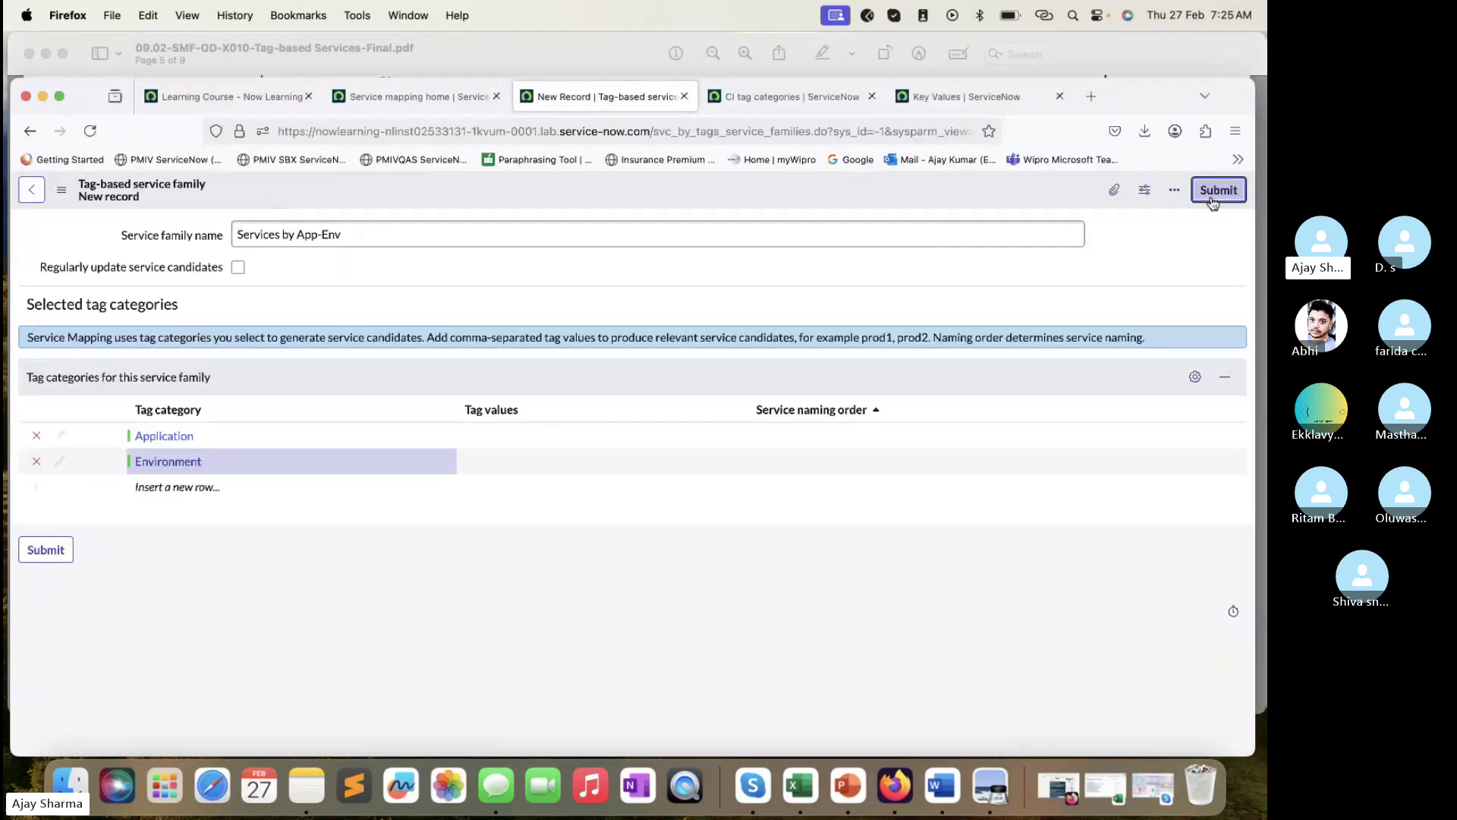
# - Consult the following lab guide instructions, return to the tag-based service families list and open the "Services by App-Env" record
pyautogui.click(563, 50)
pyautogui.scroll(4, 674, 345)
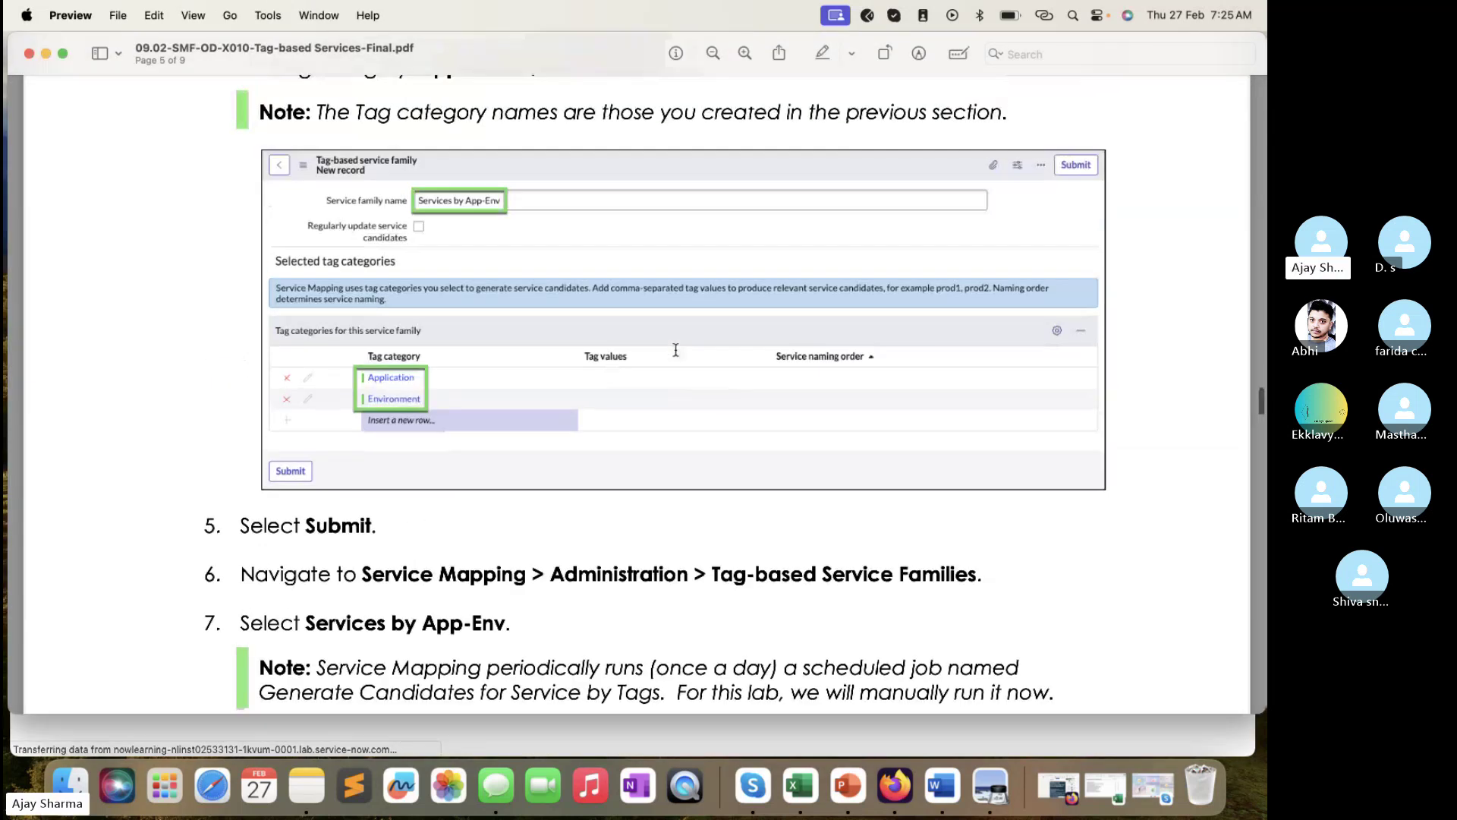
pyautogui.click(649, 727)
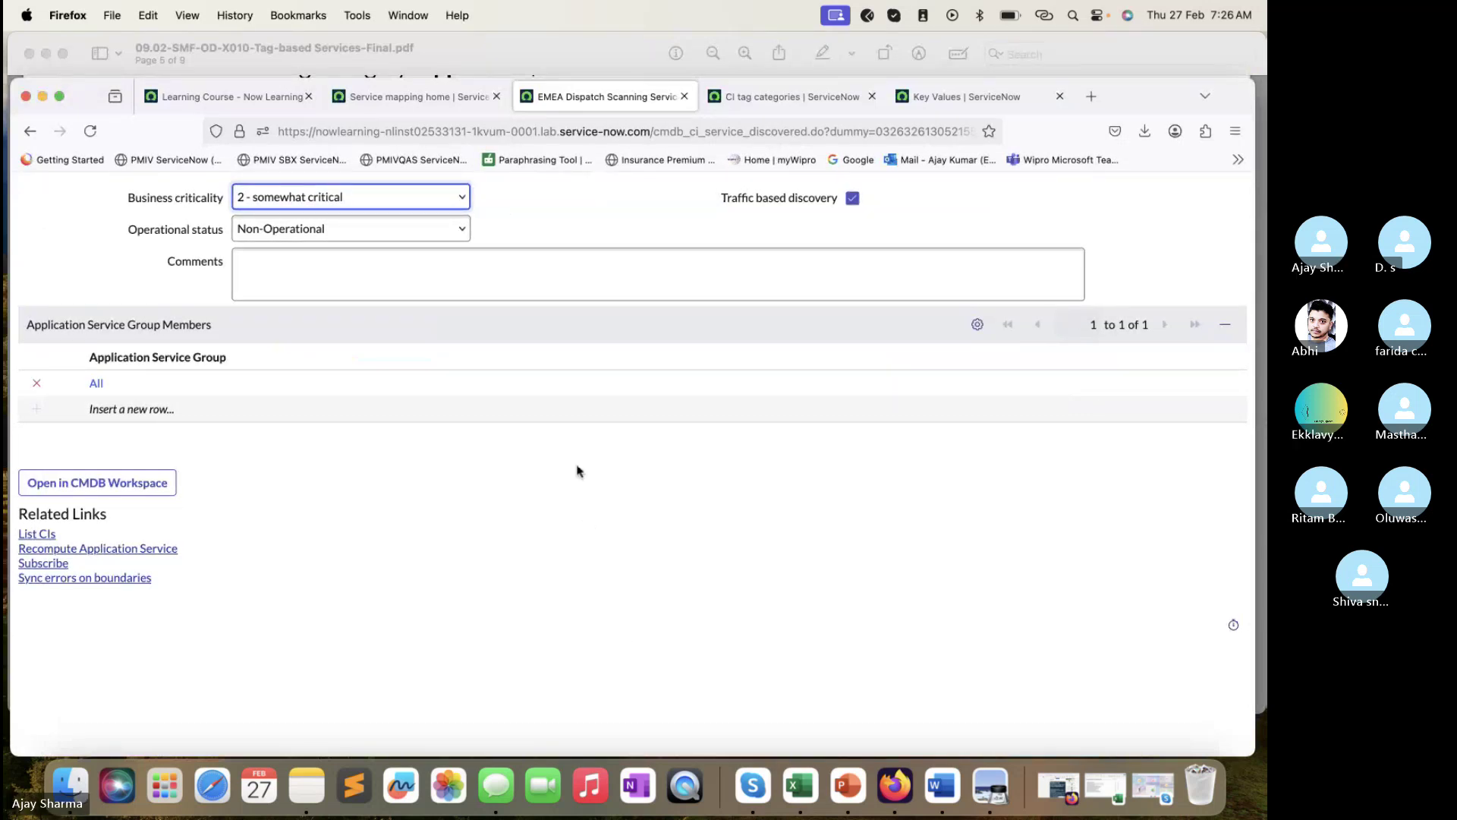
pyautogui.click(511, 63)
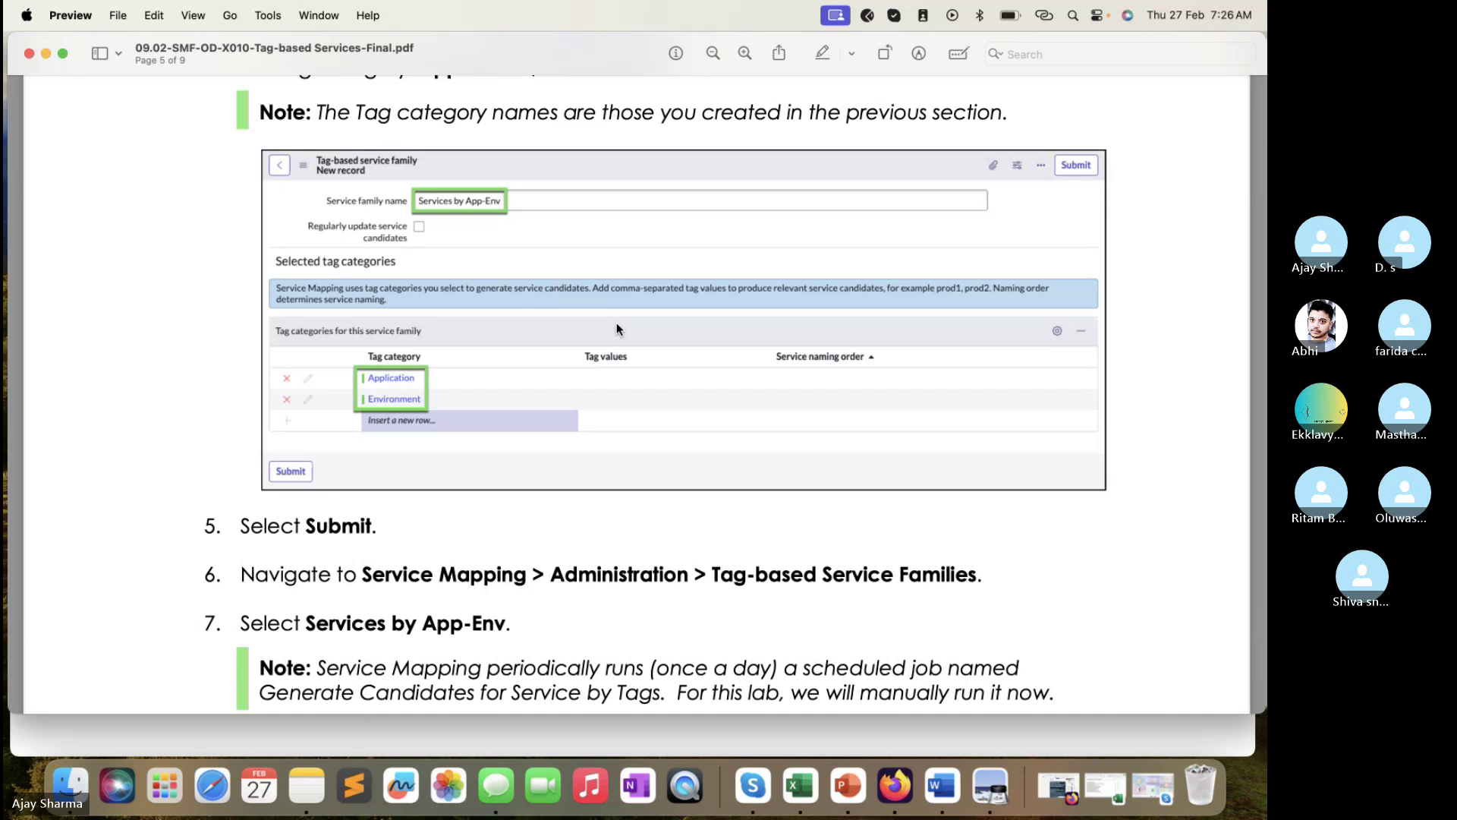
pyautogui.scroll(-5, 616, 325)
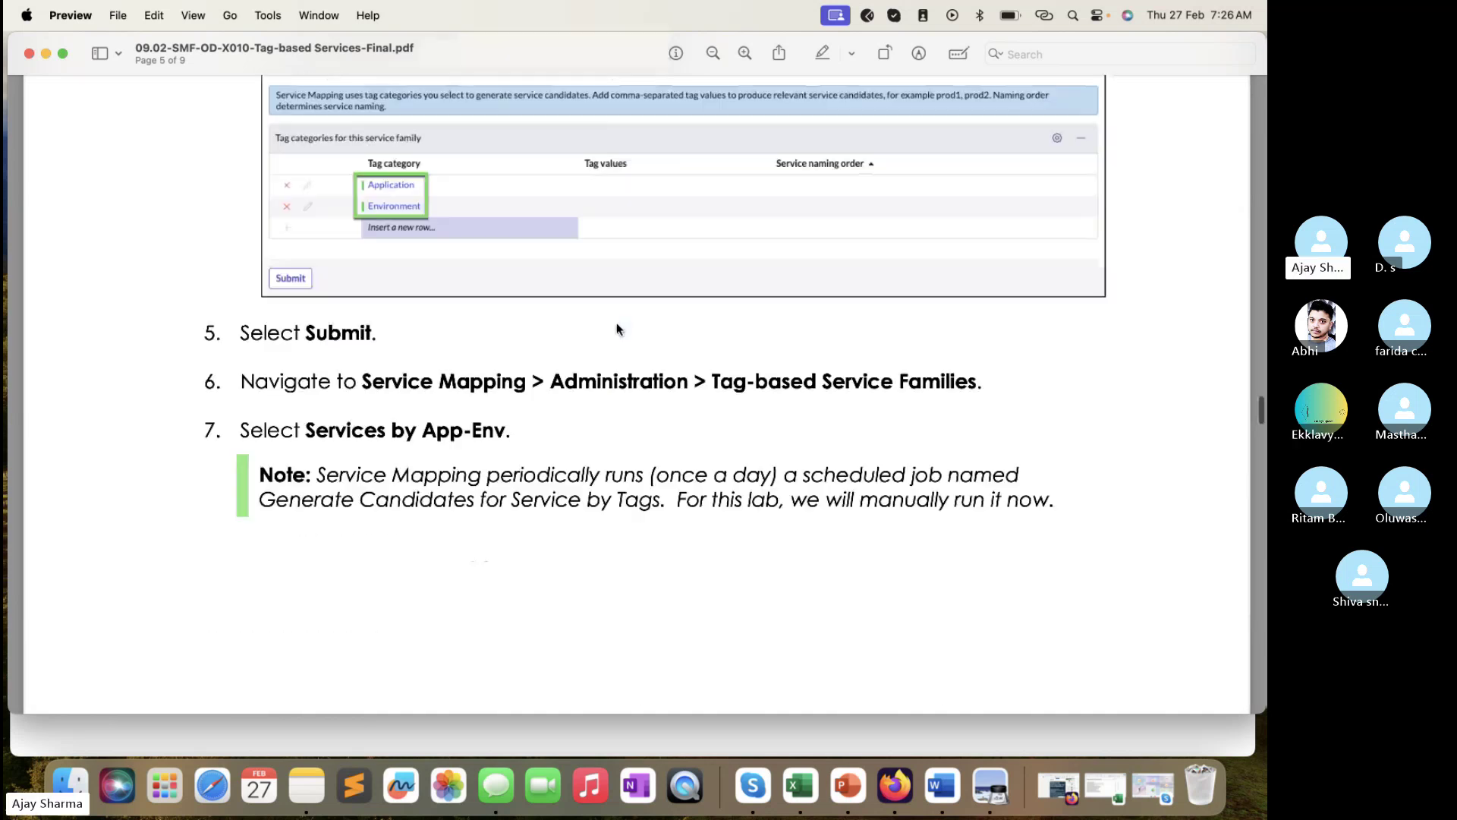
pyautogui.scroll(-10, 616, 328)
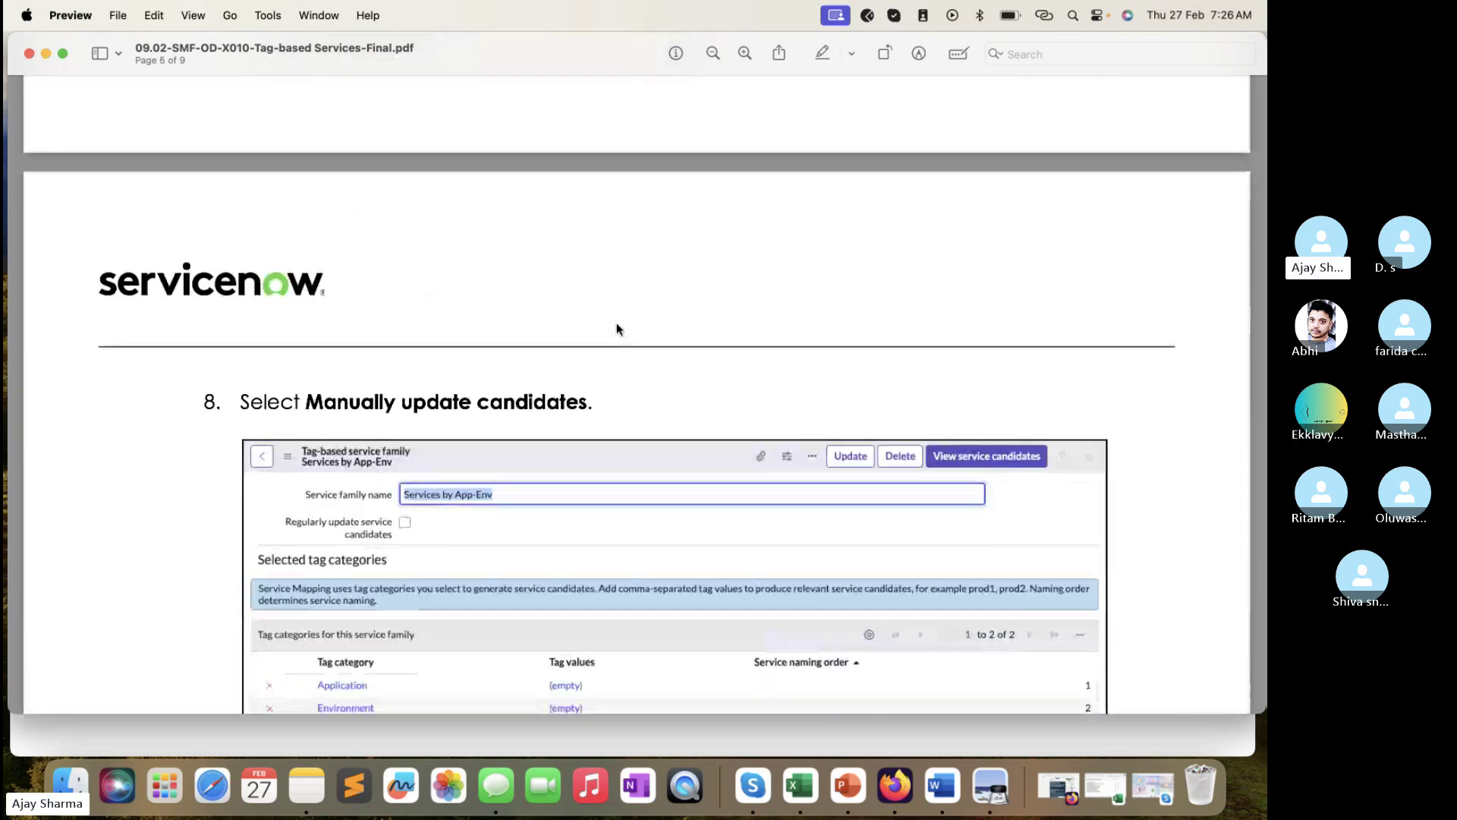
pyautogui.scroll(-2, 616, 328)
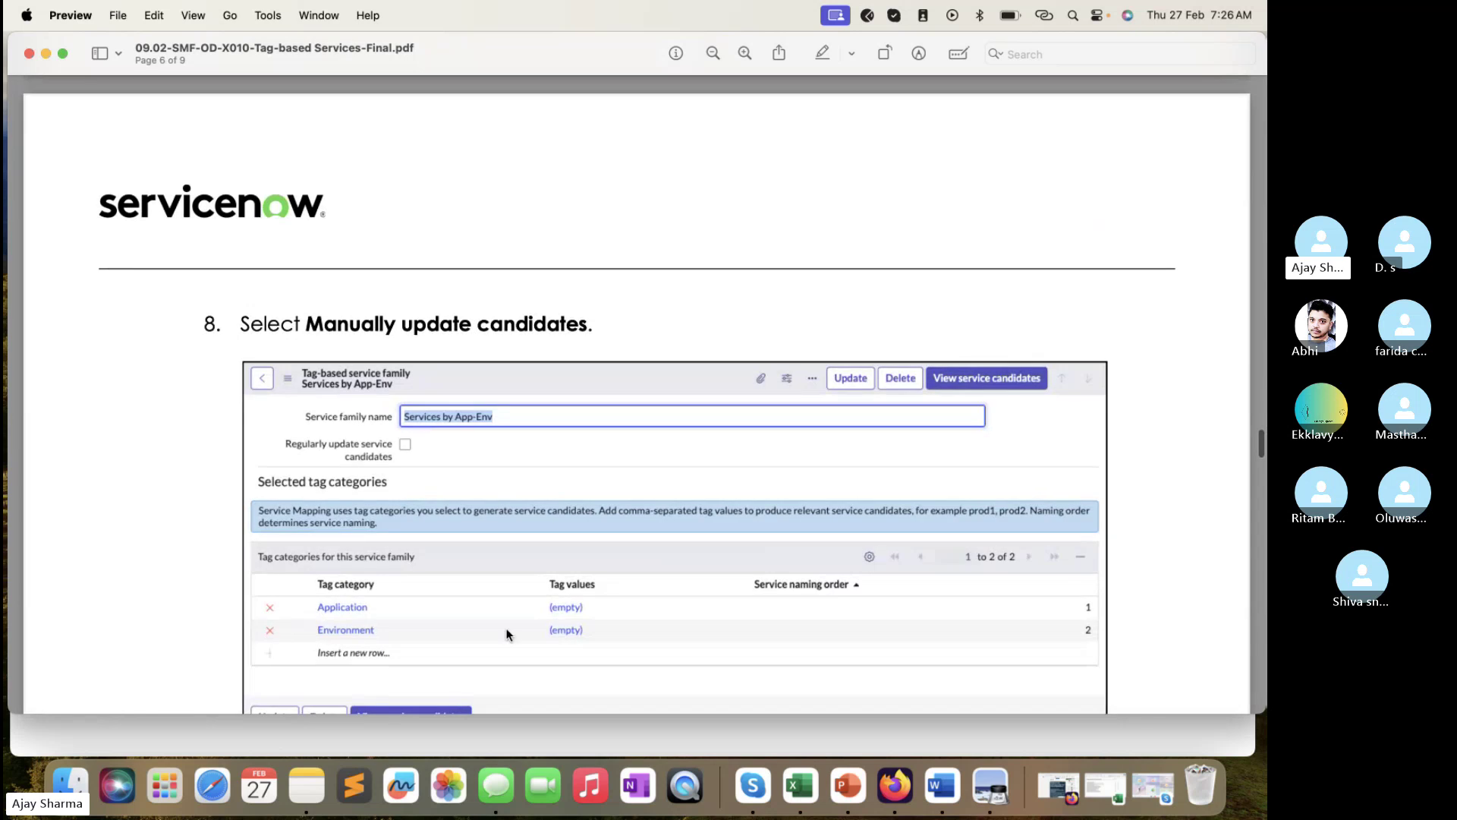
pyautogui.click(546, 742)
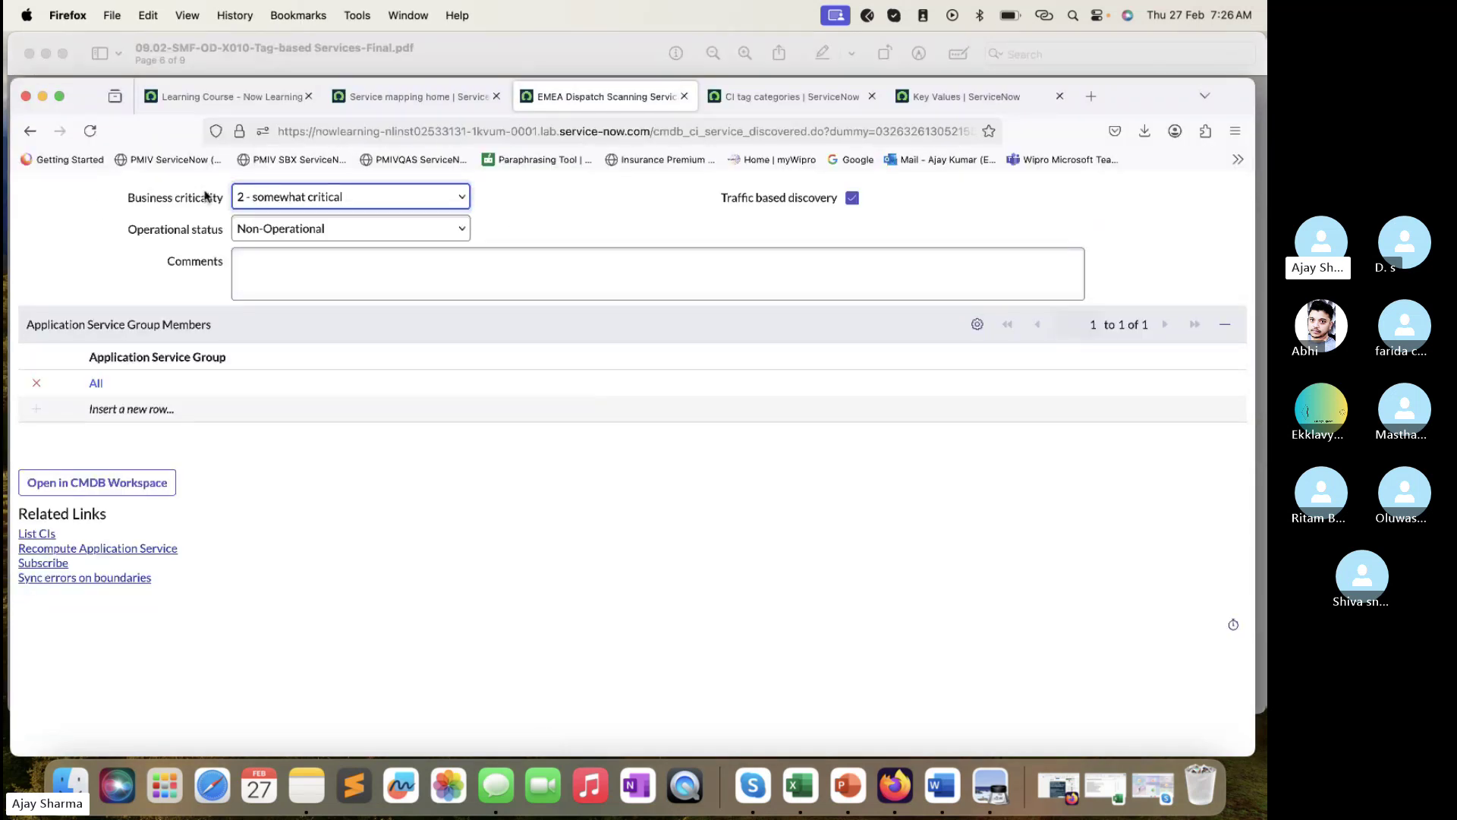
pyautogui.click(31, 135)
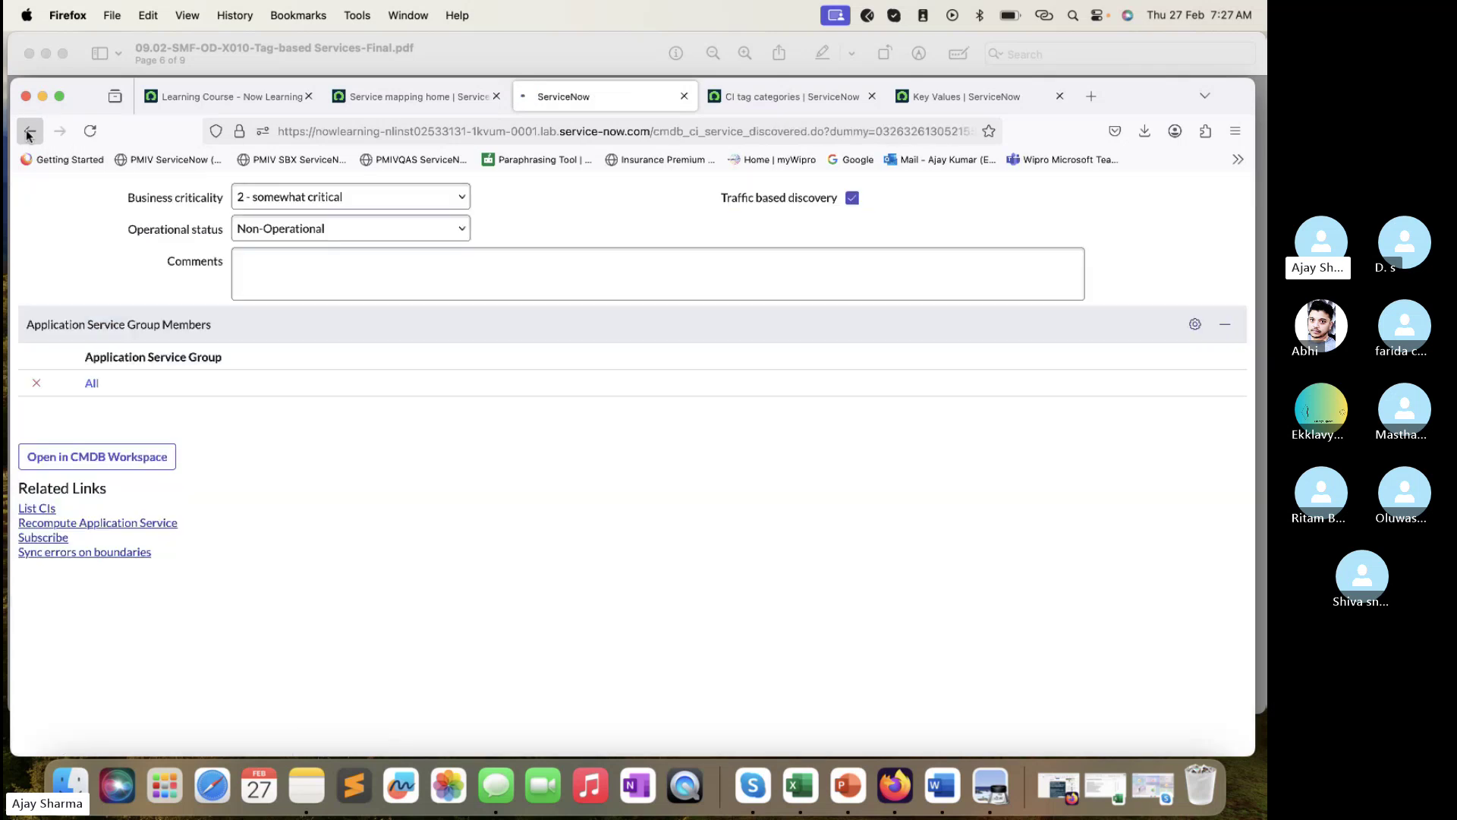
pyautogui.click(30, 133)
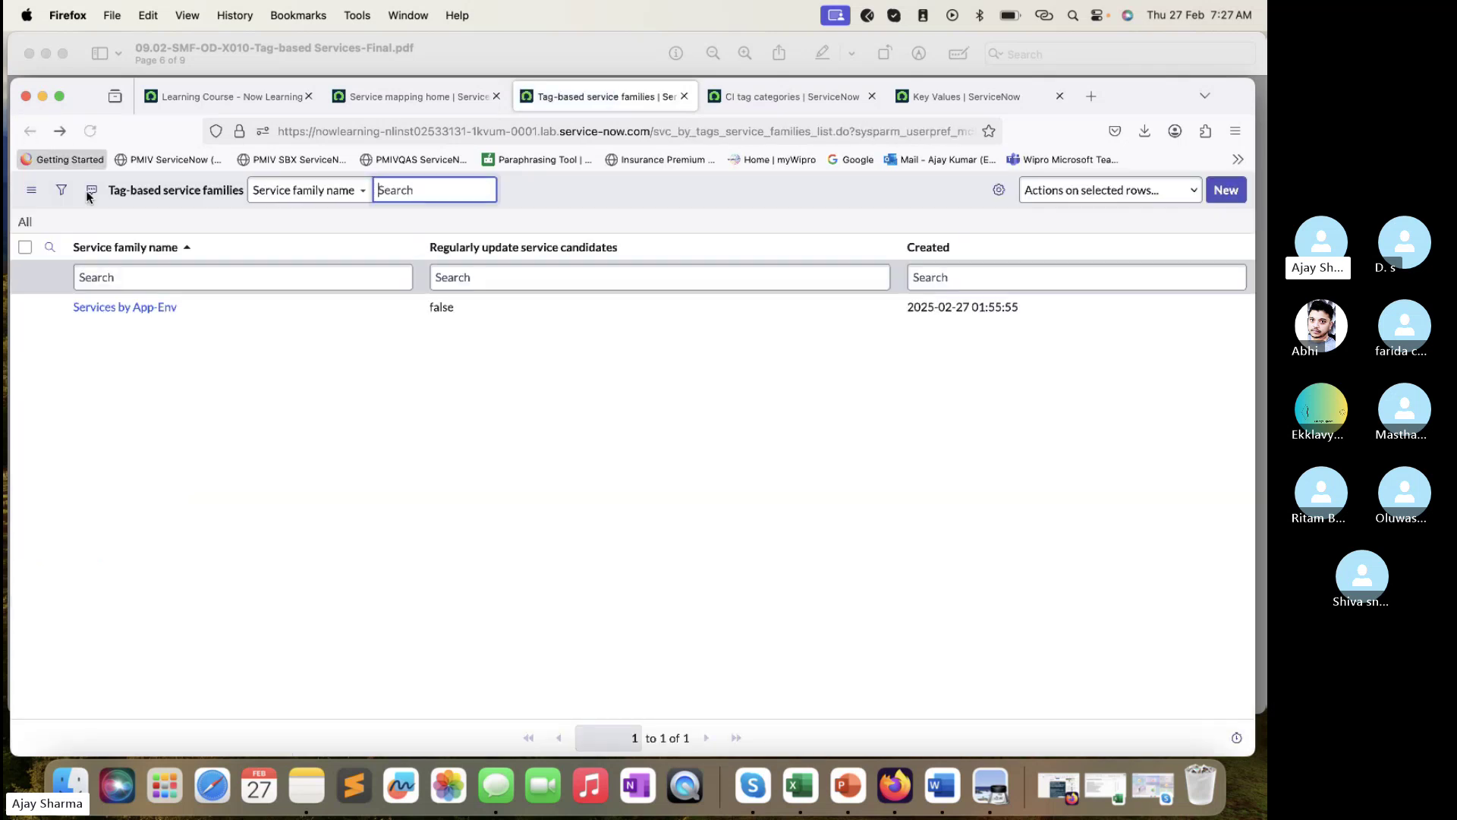
pyautogui.click(152, 307)
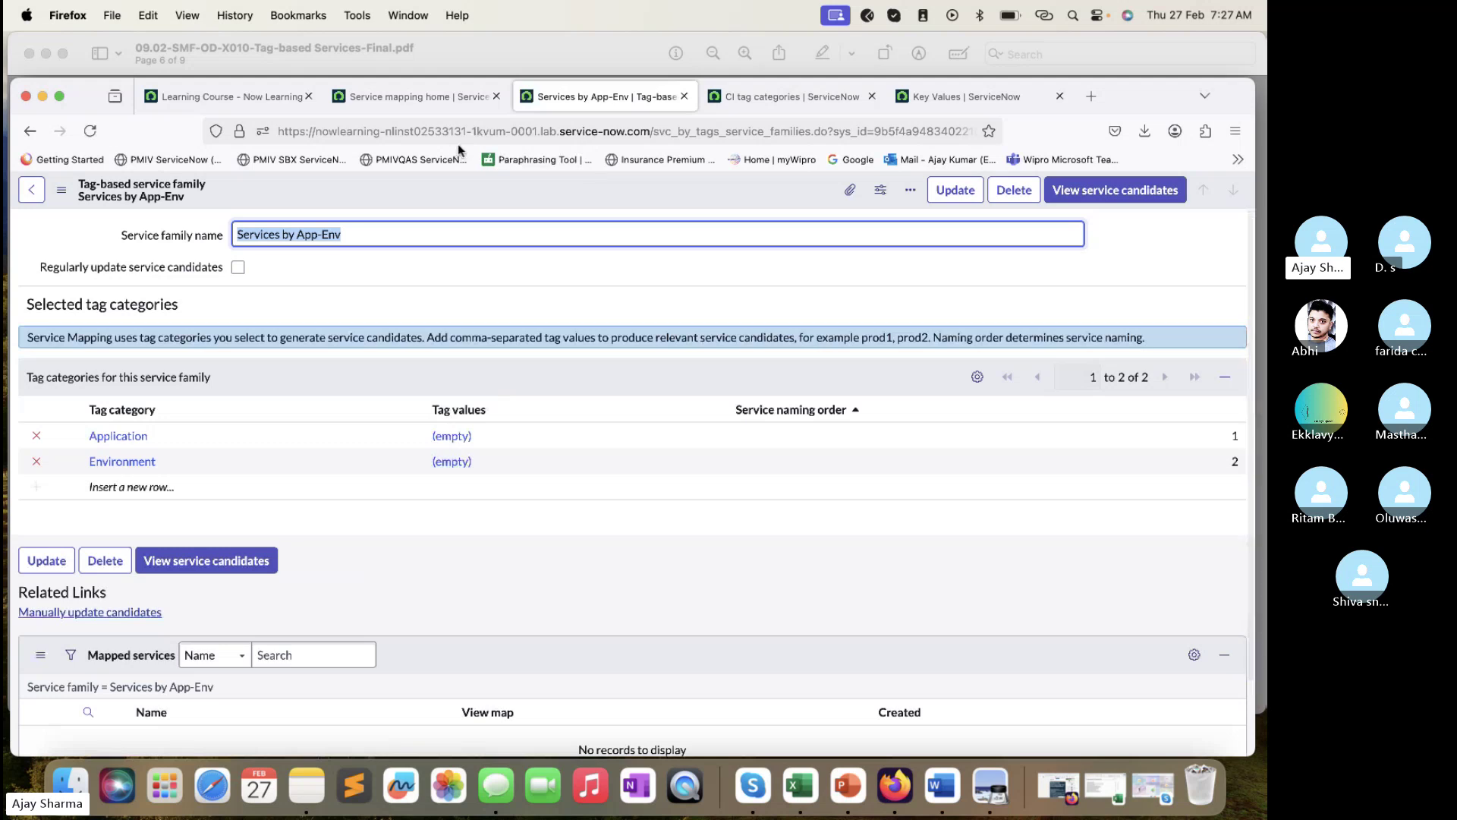
# - Manually update the candidates of the "Services by App-Env" service family, as instructed in step 8 of the lab guide
pyautogui.click(583, 53)
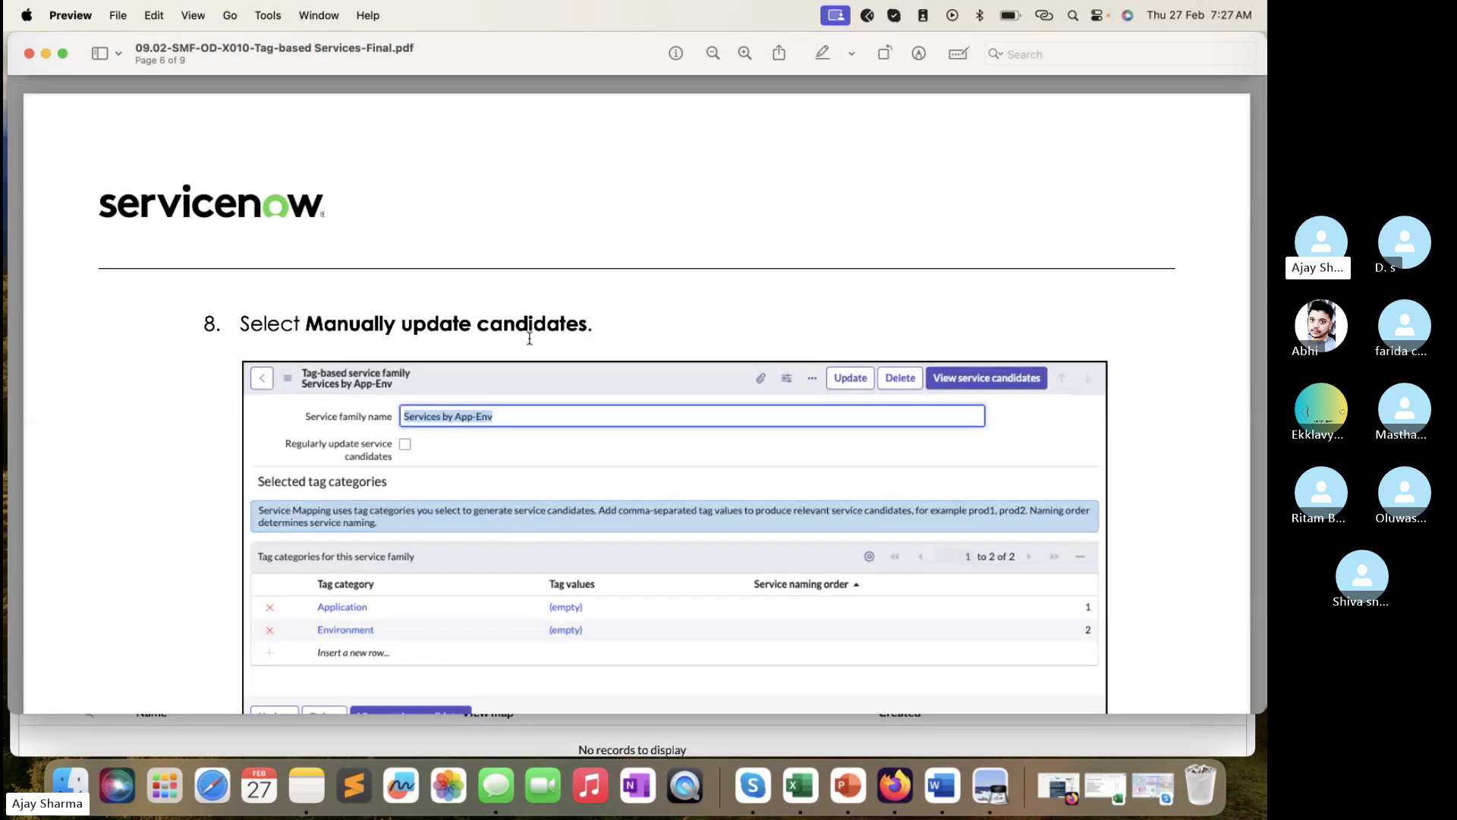
pyautogui.scroll(-5, 416, 521)
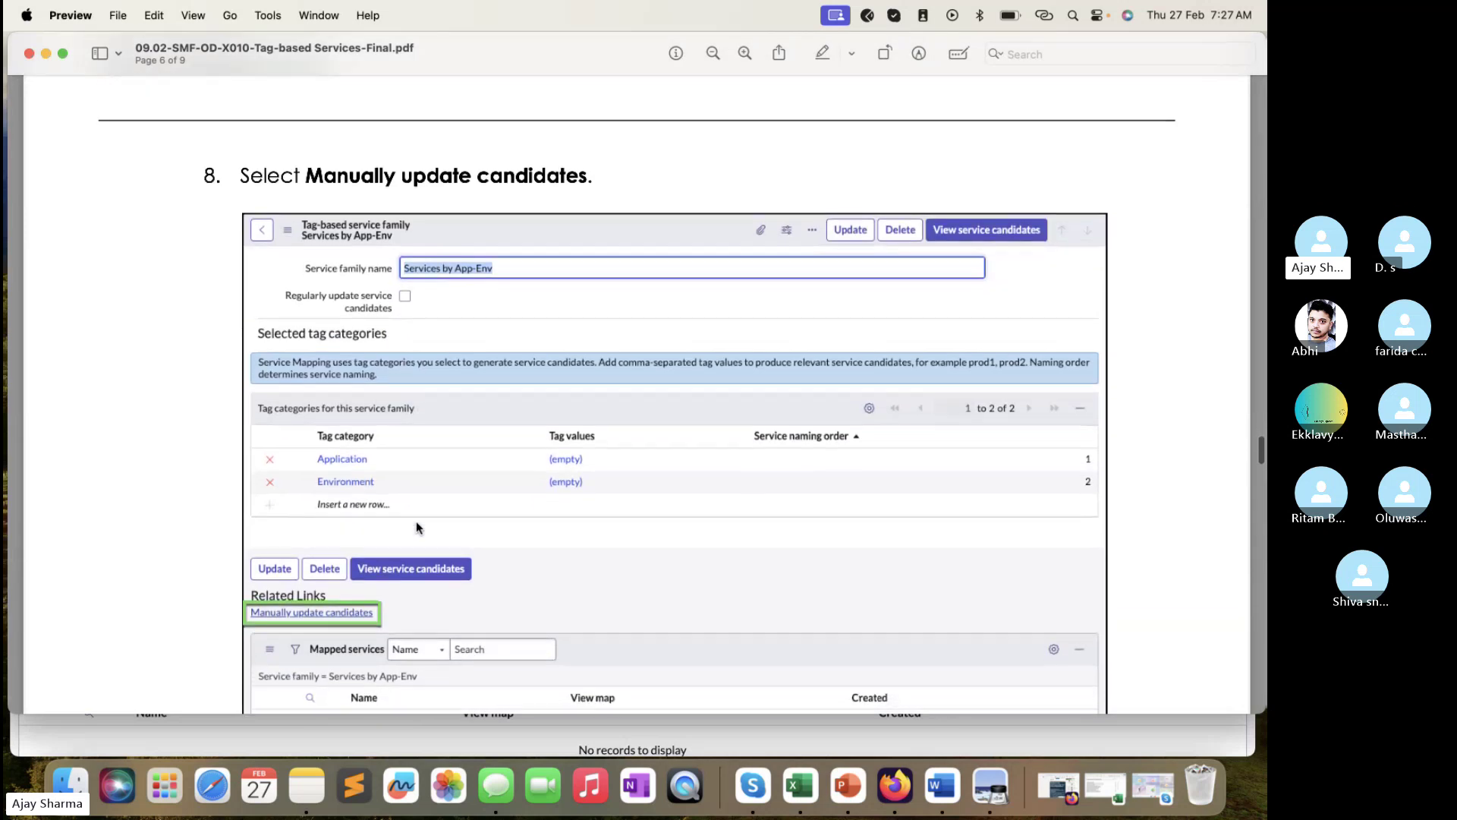
pyautogui.scroll(-4, 416, 521)
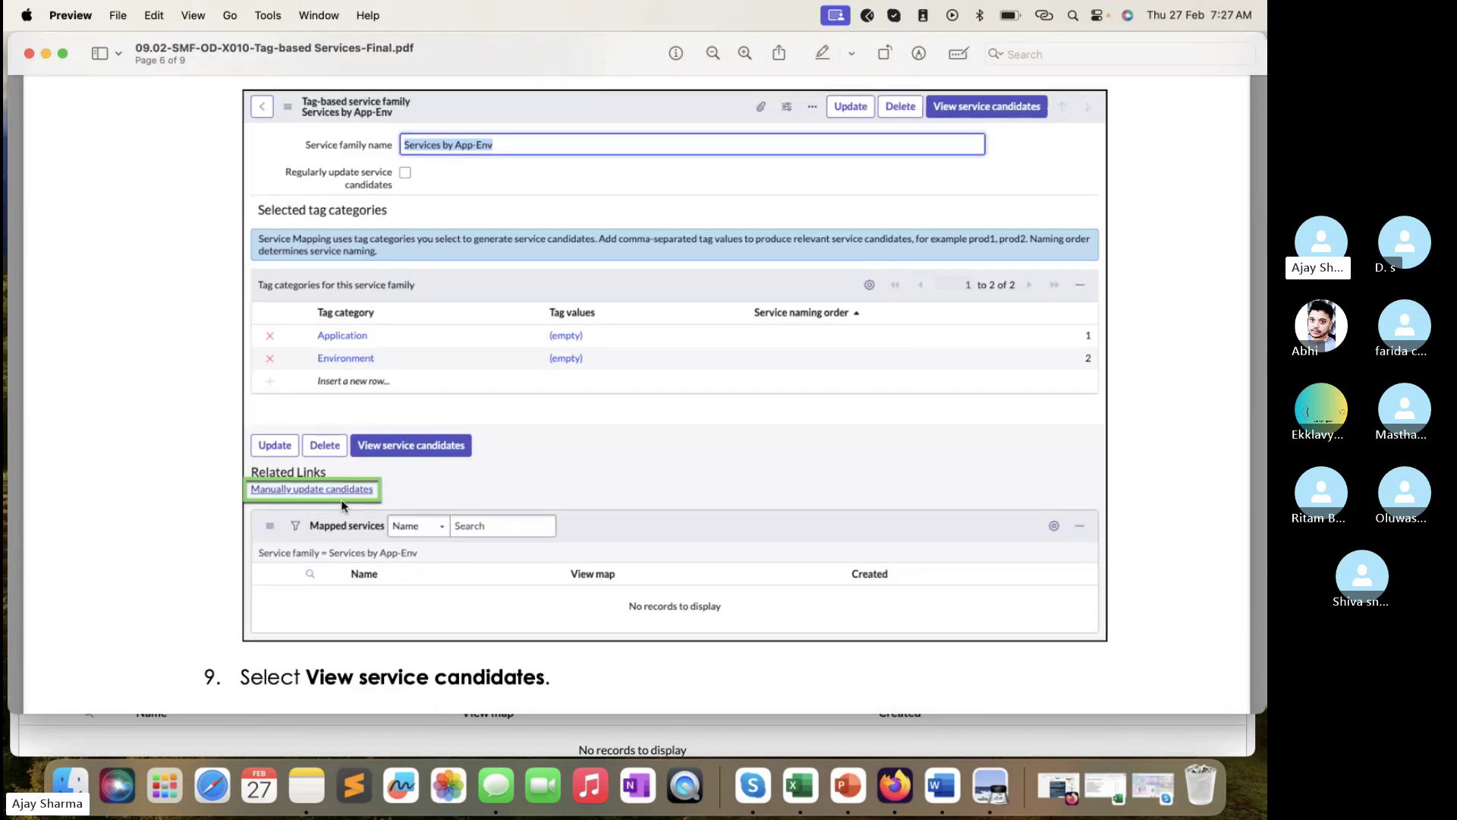
pyautogui.click(452, 732)
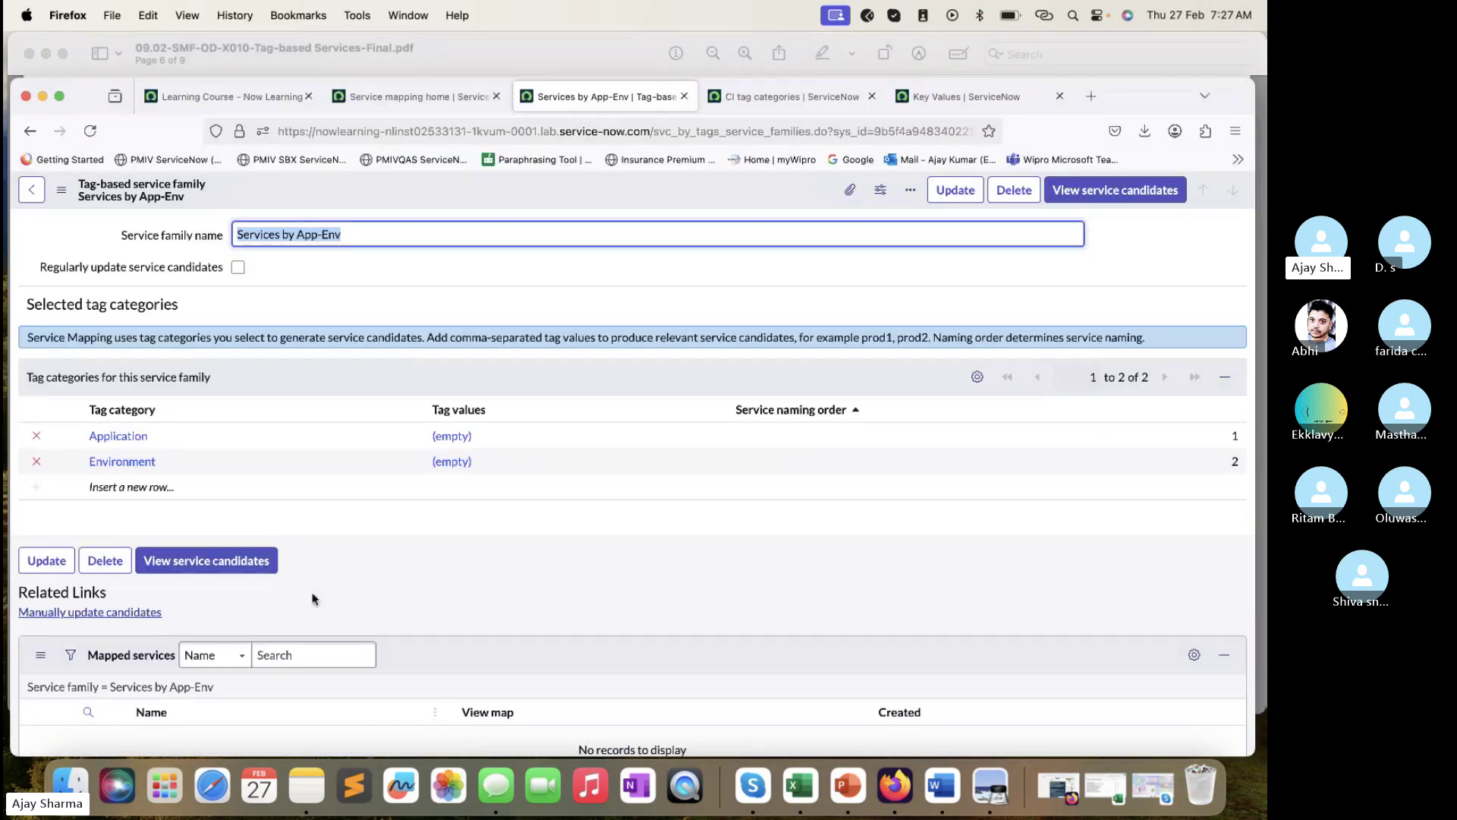
pyautogui.click(124, 612)
pyautogui.scroll(-2, 237, 500)
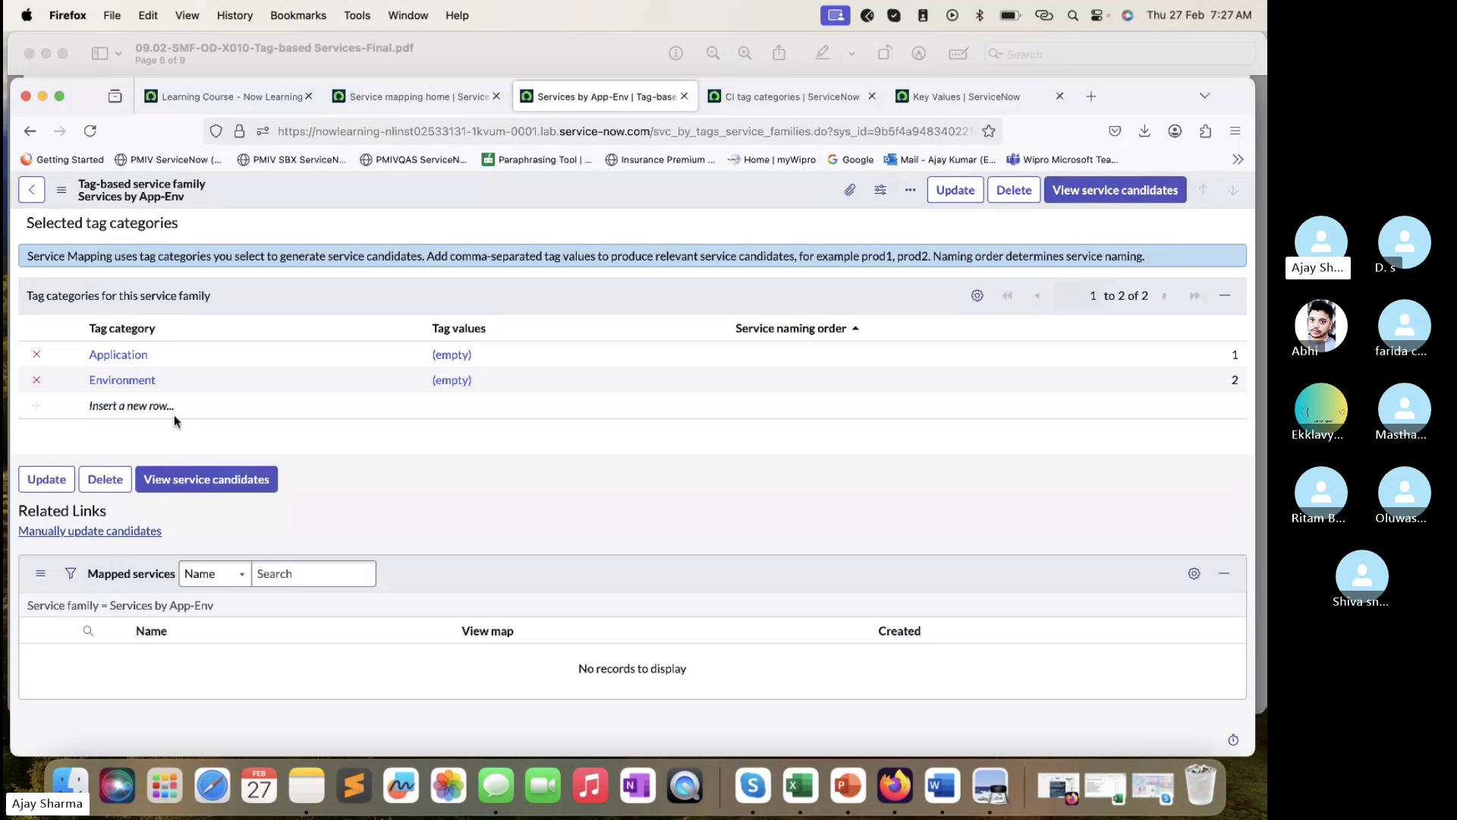
# - Consult step 9 of the lab guide and display the service candidates of the "Services by App-Env" family
pyautogui.click(412, 52)
pyautogui.scroll(-10, 561, 368)
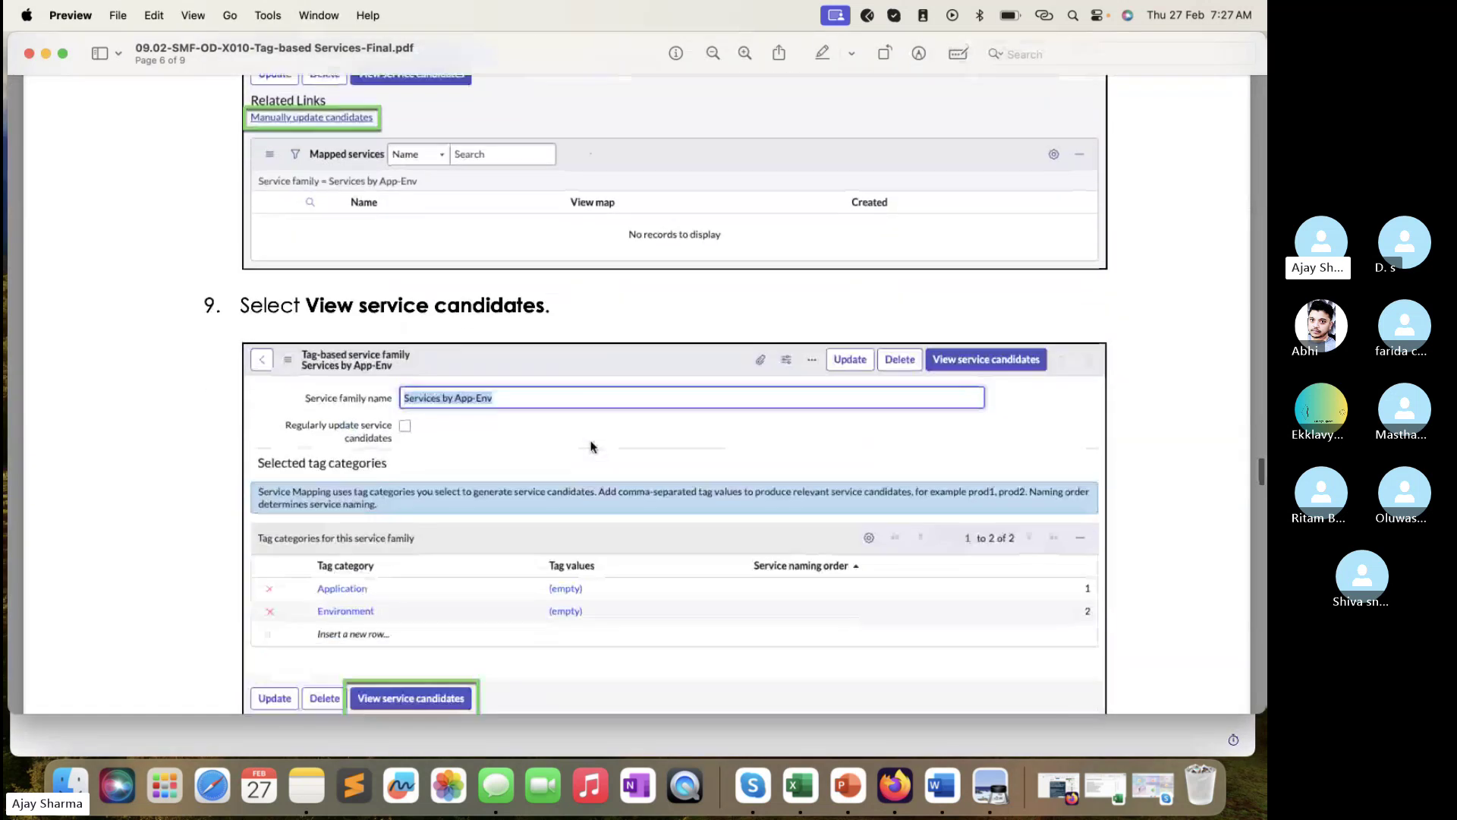
pyautogui.click(617, 740)
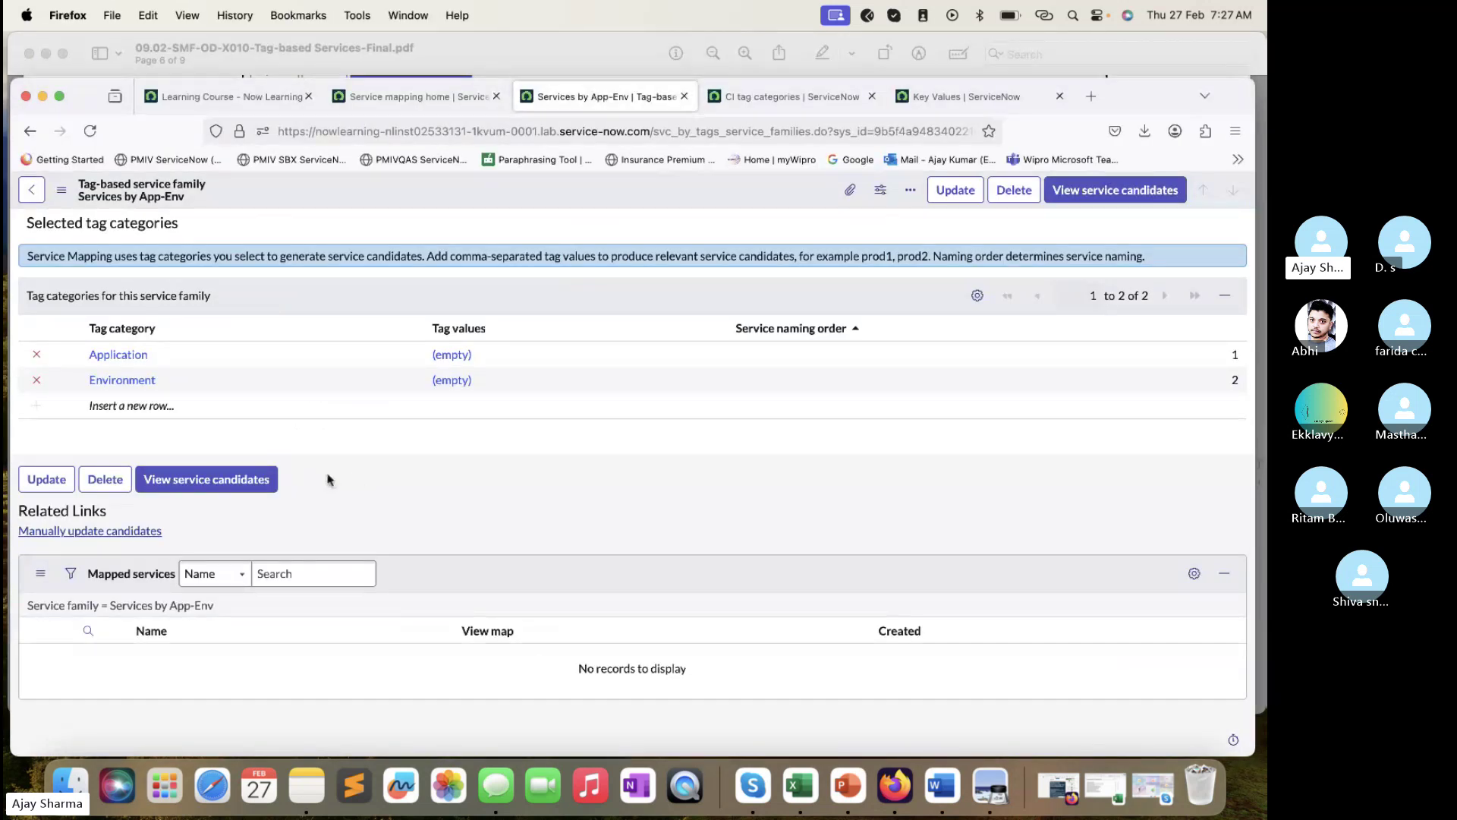
pyautogui.click(243, 488)
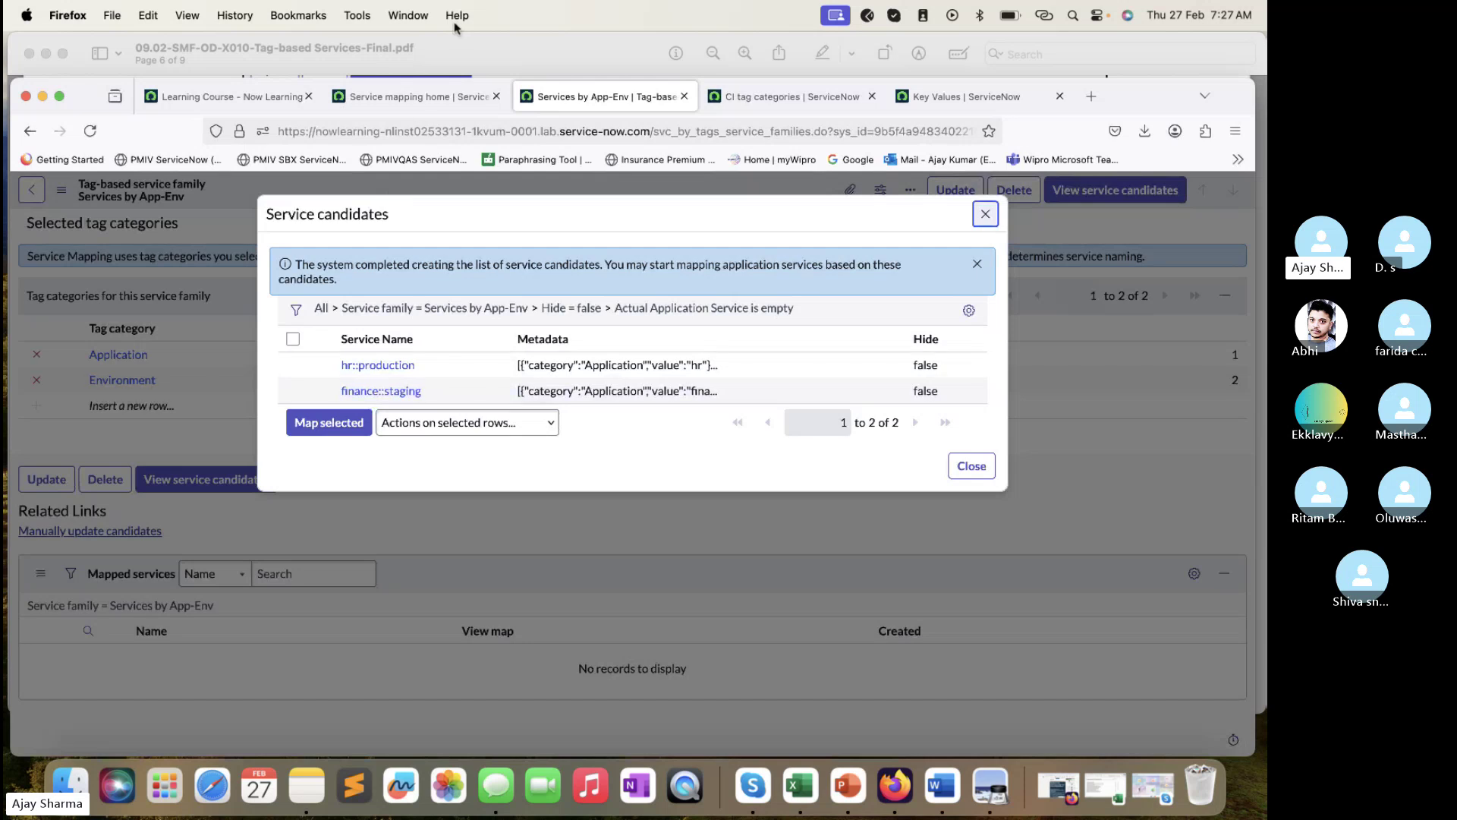
# - Consult step 10 of the lab guide, select both service candidates, hr::production and finance::staging, and map them
pyautogui.click(457, 50)
pyautogui.scroll(-10, 531, 311)
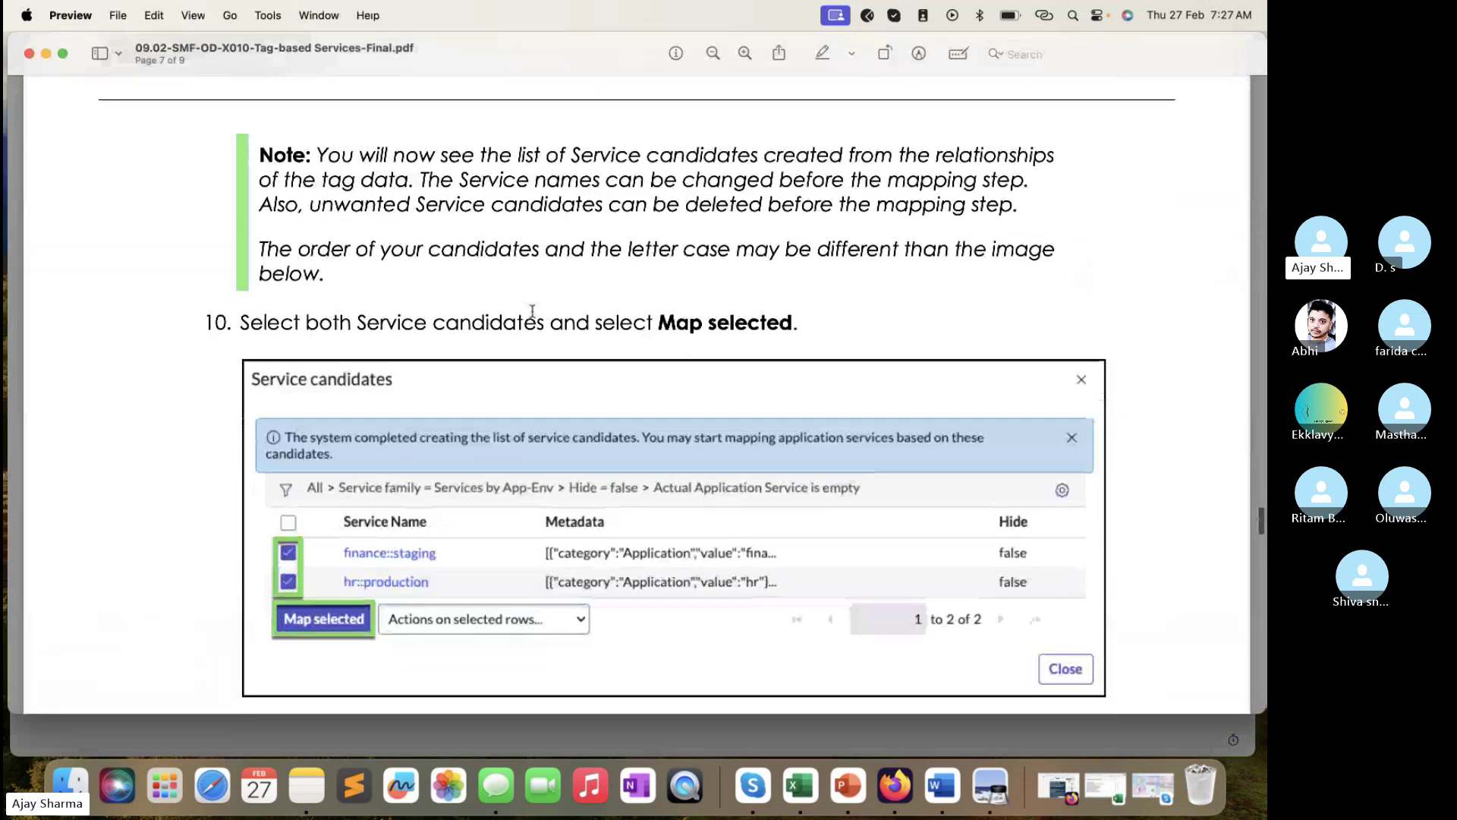
pyautogui.scroll(-2, 532, 310)
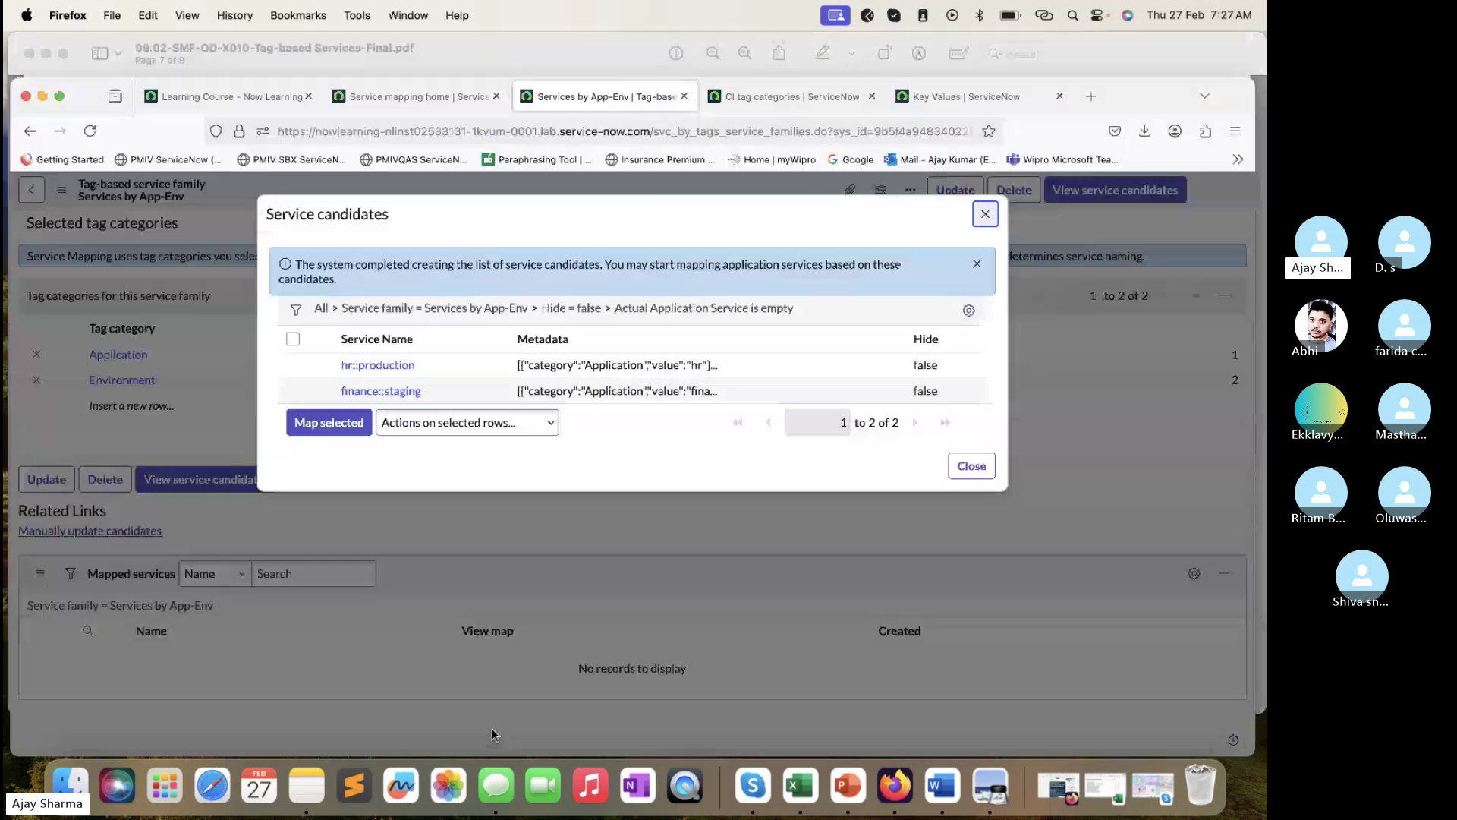
pyautogui.click(492, 727)
pyautogui.click(293, 365)
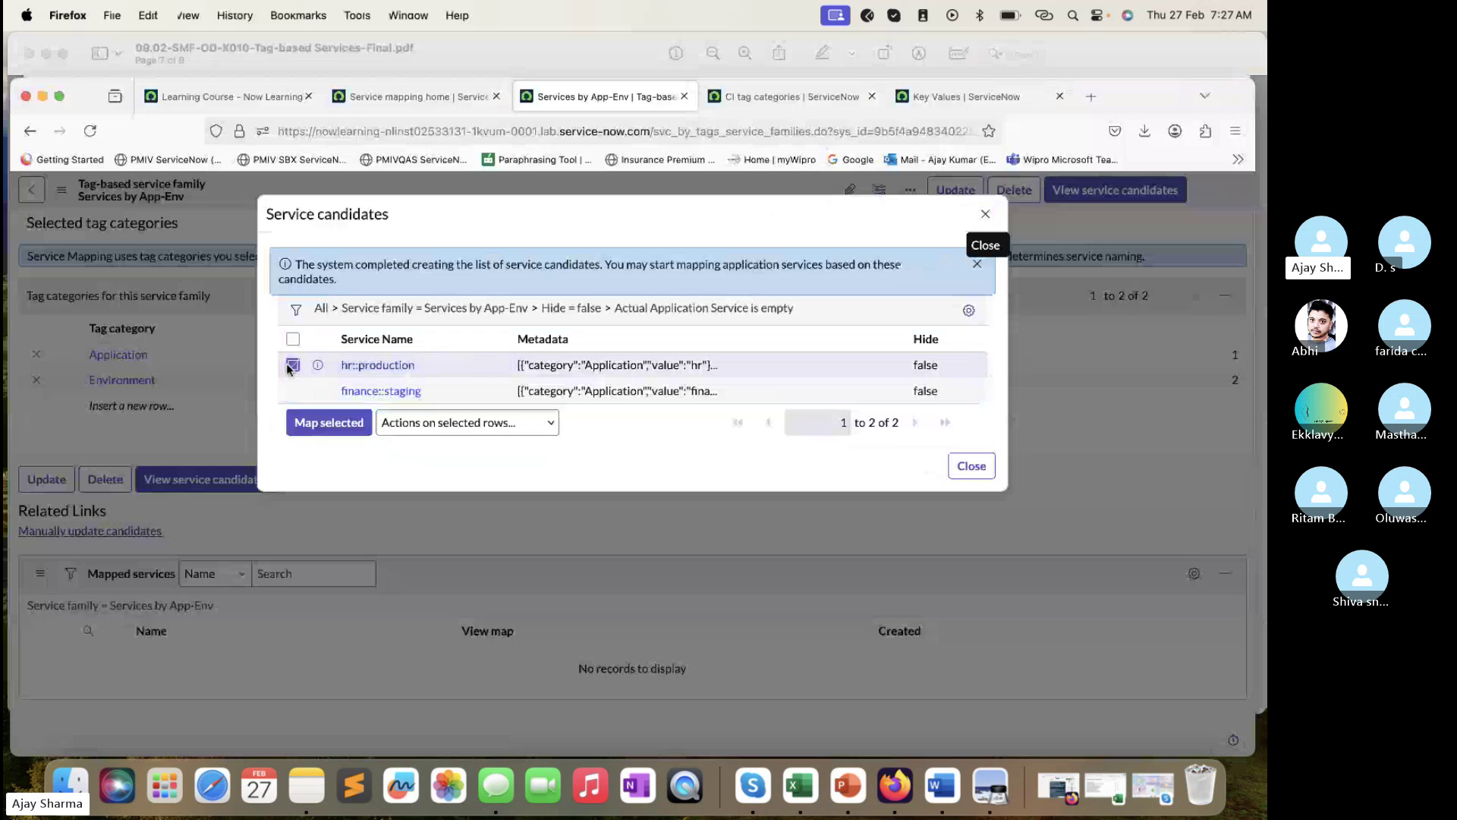
pyautogui.click(293, 391)
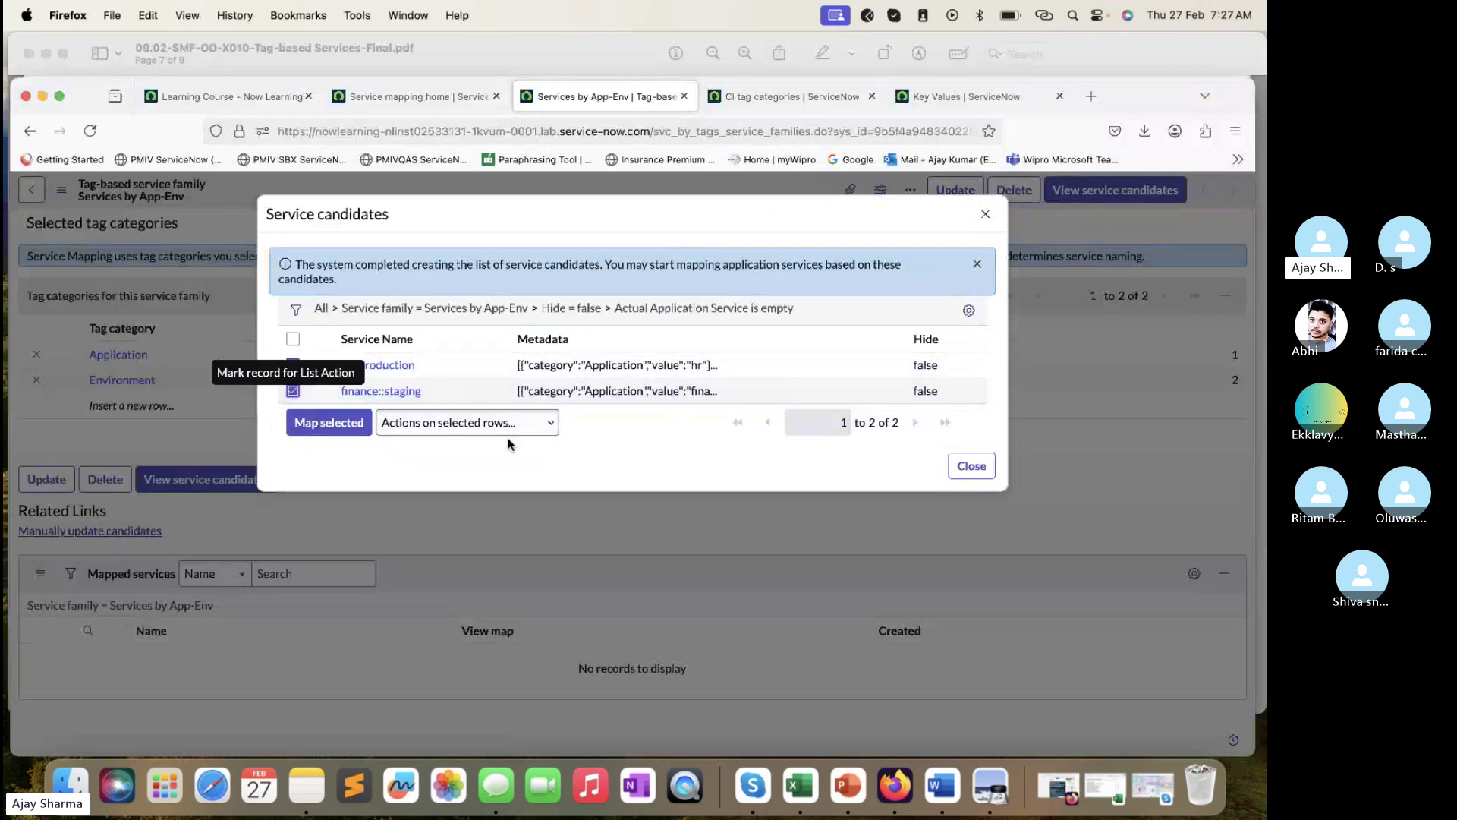
pyautogui.click(329, 422)
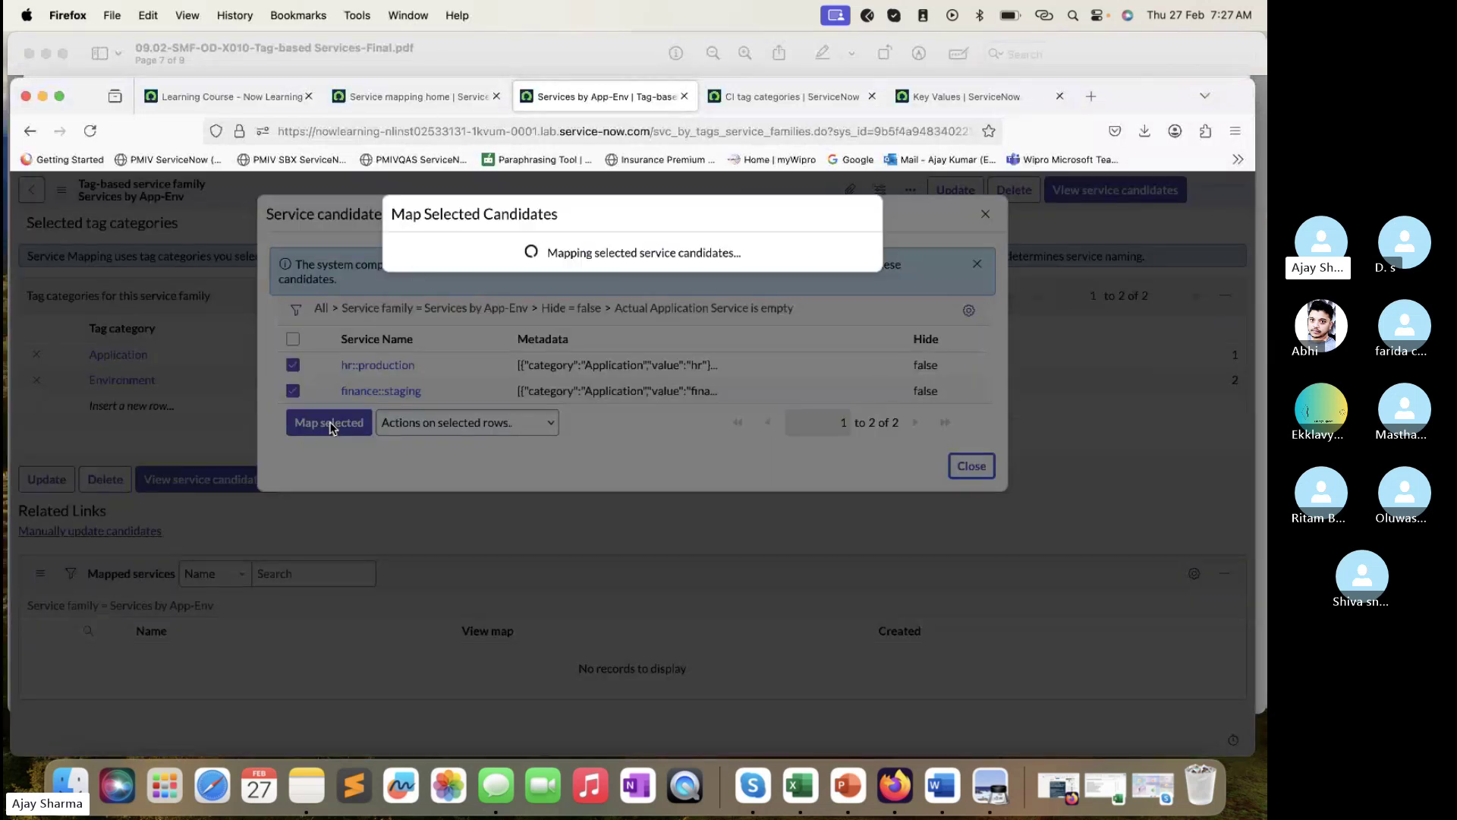
# - Read steps 11 to 13 of the lab guide and acknowledge the mapping of the selected service candidates
pyautogui.click(532, 64)
pyautogui.scroll(-5, 662, 464)
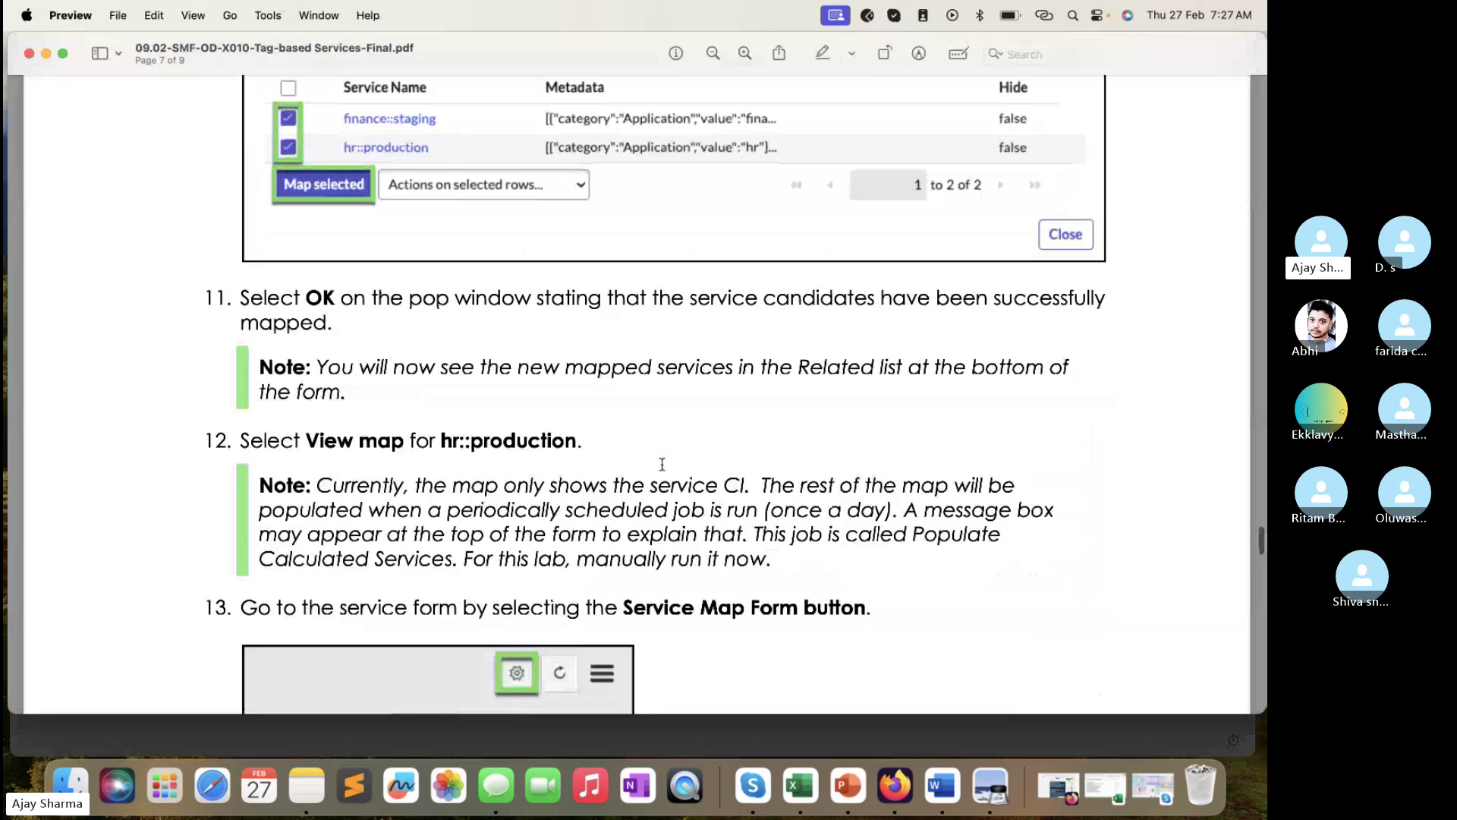
pyautogui.scroll(-3, 524, 418)
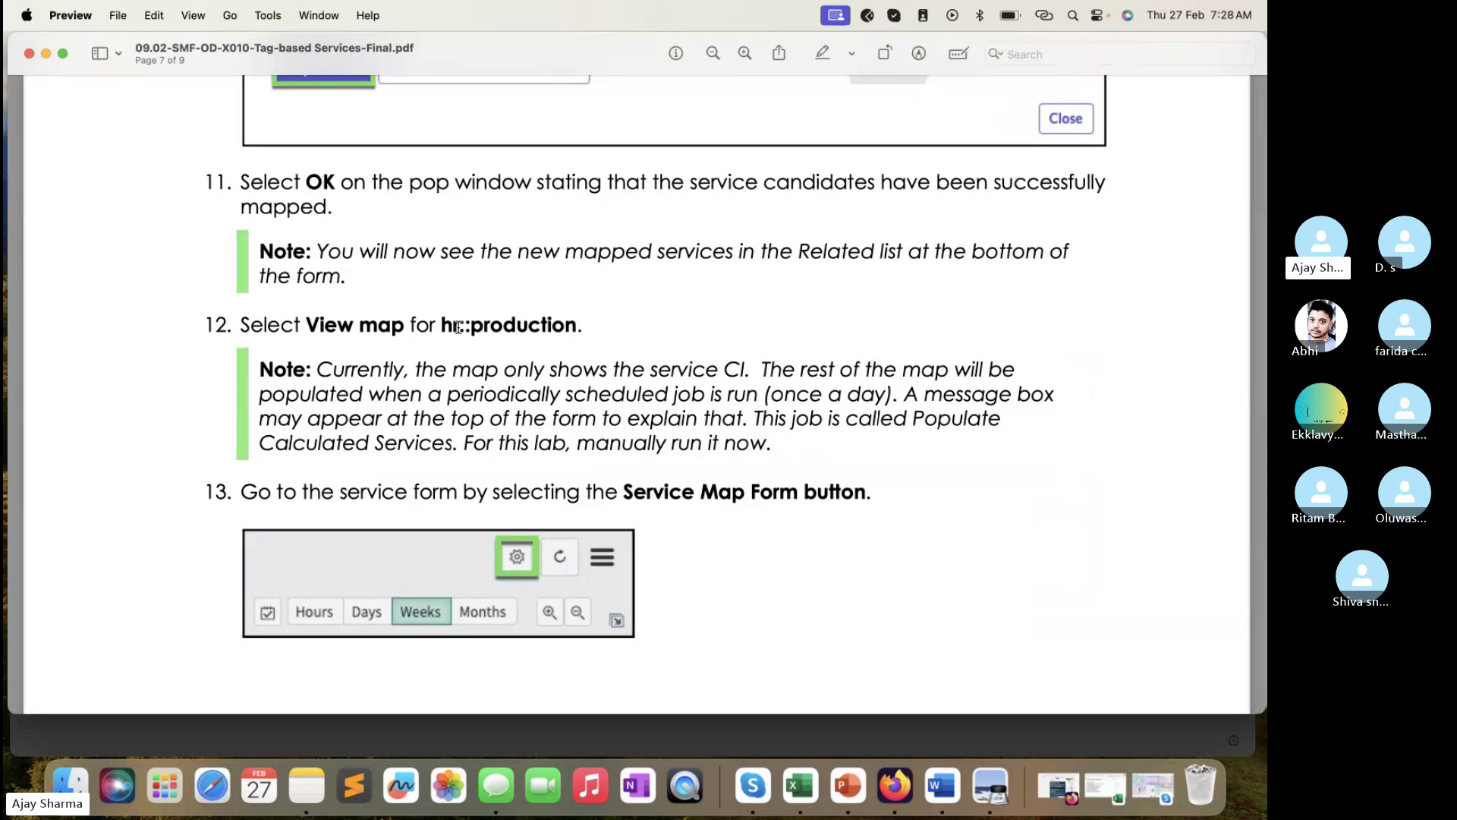
pyautogui.click(567, 736)
pyautogui.click(823, 294)
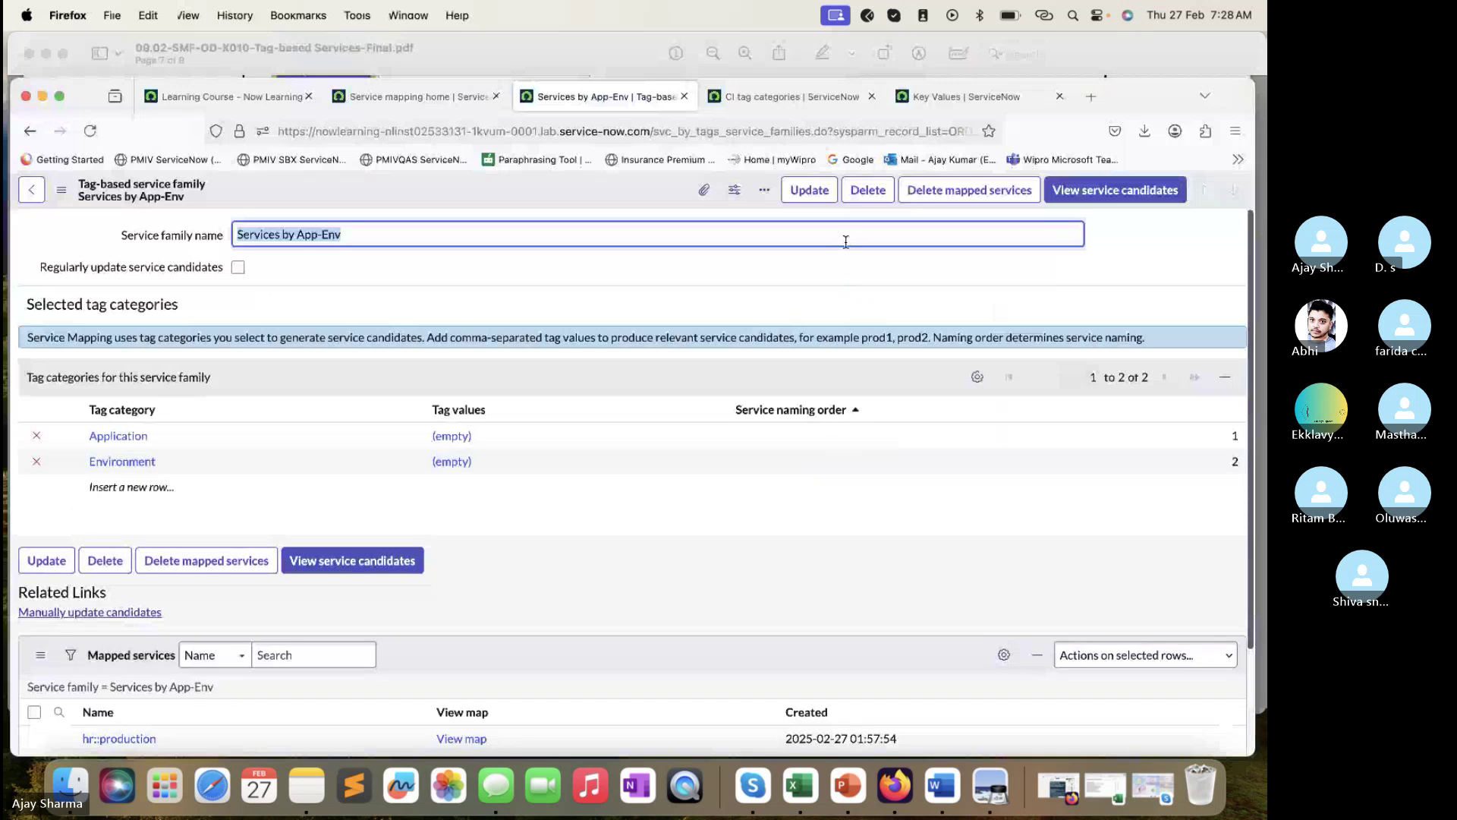
# - Open the hr::production record from the mapped services of the family and display its service map
pyautogui.scroll(-3, 693, 488)
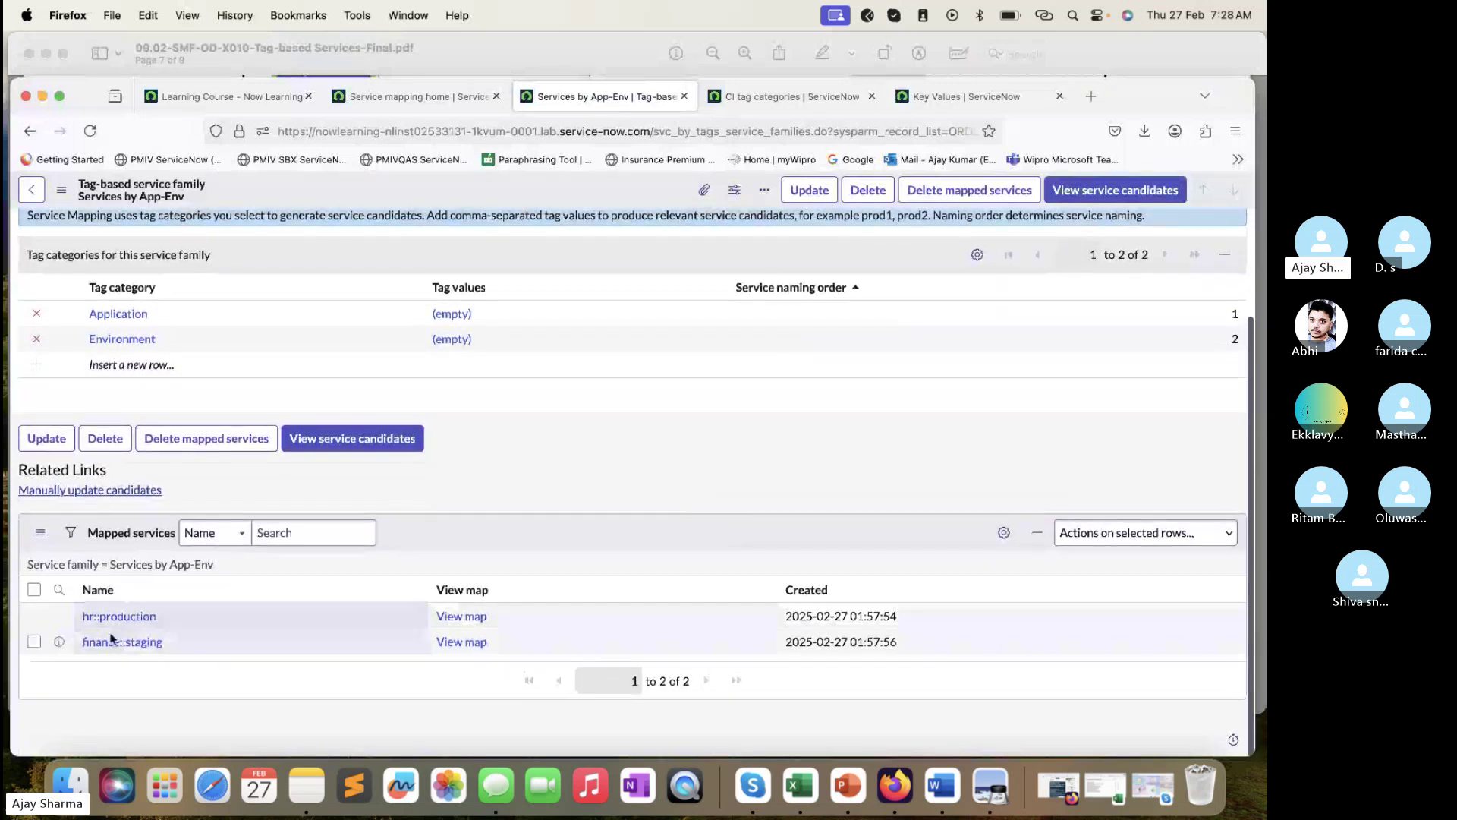
pyautogui.click(137, 610)
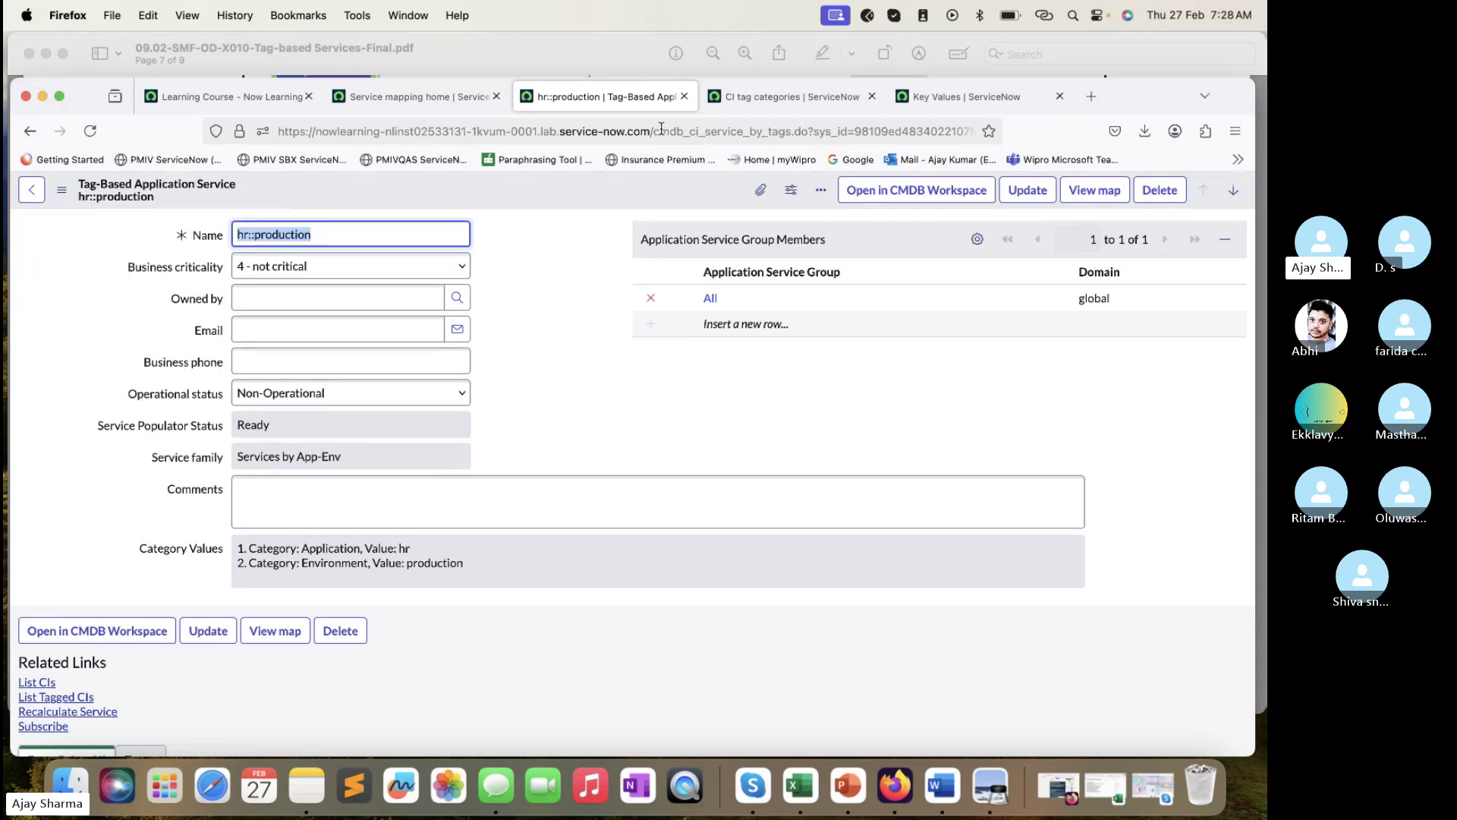
pyautogui.click(383, 233)
pyautogui.moveTo(384, 233); pyautogui.dragTo(254, 230)
pyautogui.click(1083, 191)
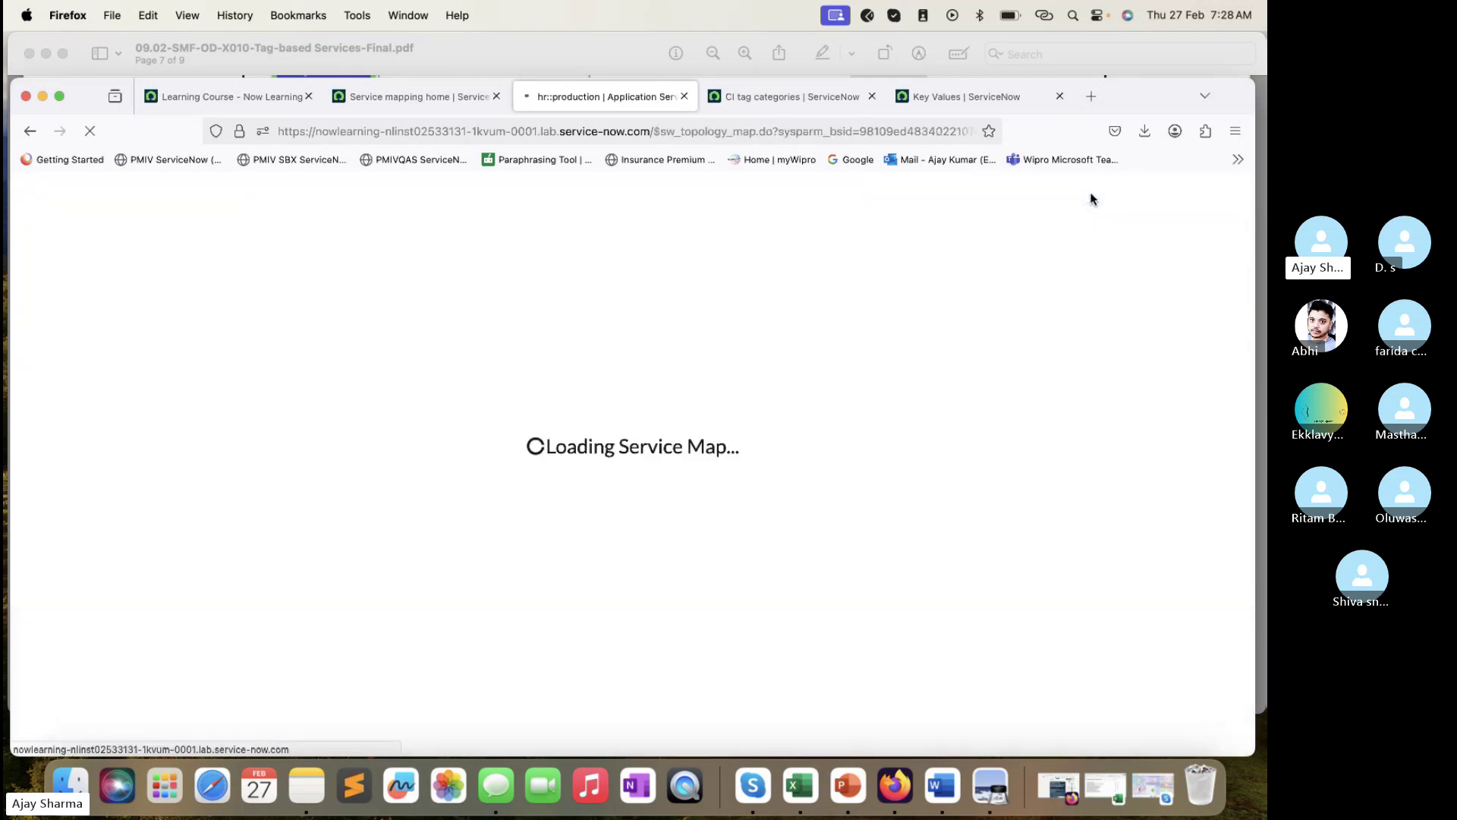
# - Read the lab guide up to step 15 and examine the entry point and hr::production node on the service map
pyautogui.click(549, 57)
pyautogui.scroll(-10, 760, 522)
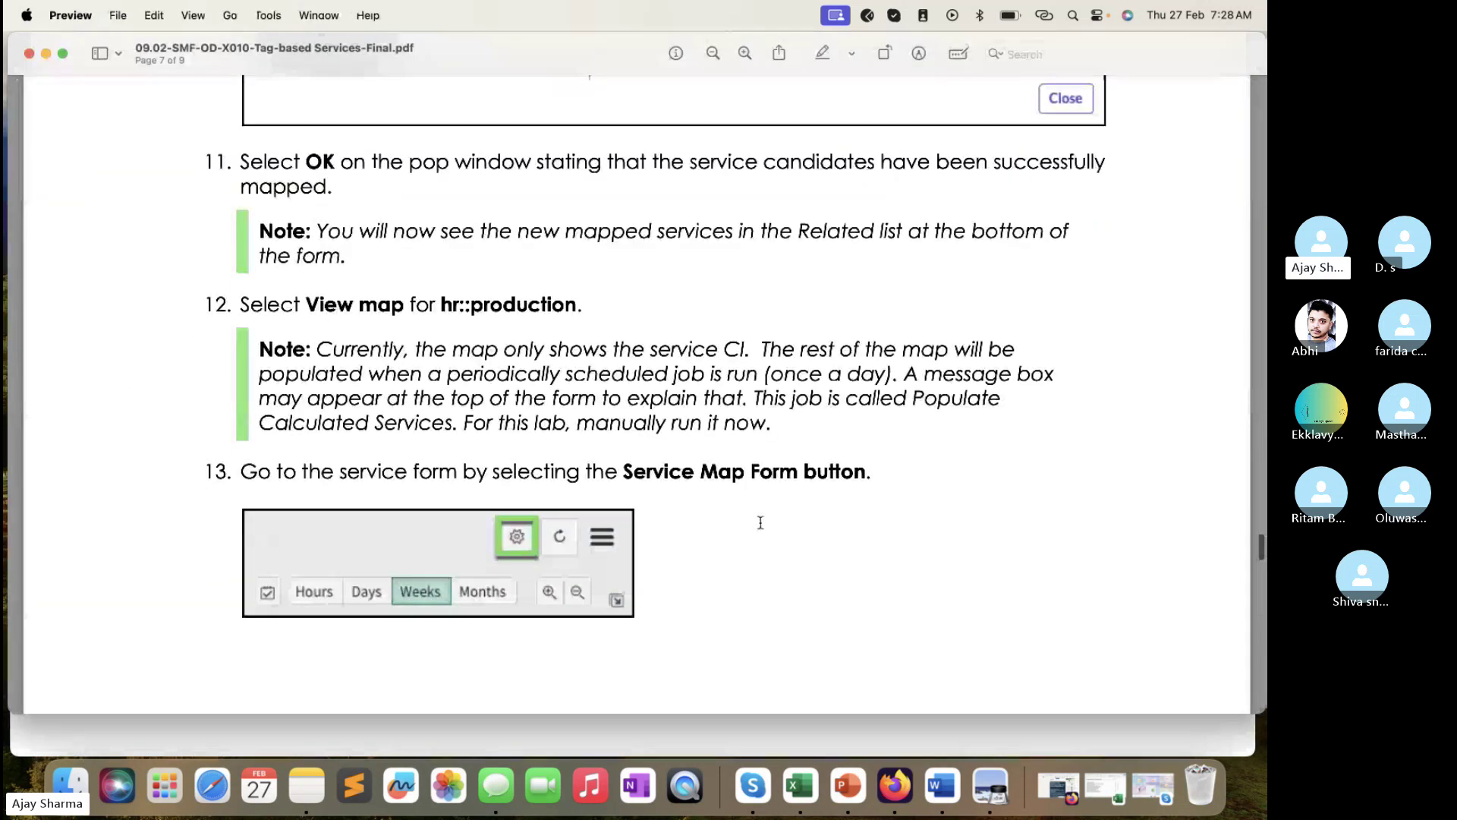
pyautogui.scroll(-15, 761, 522)
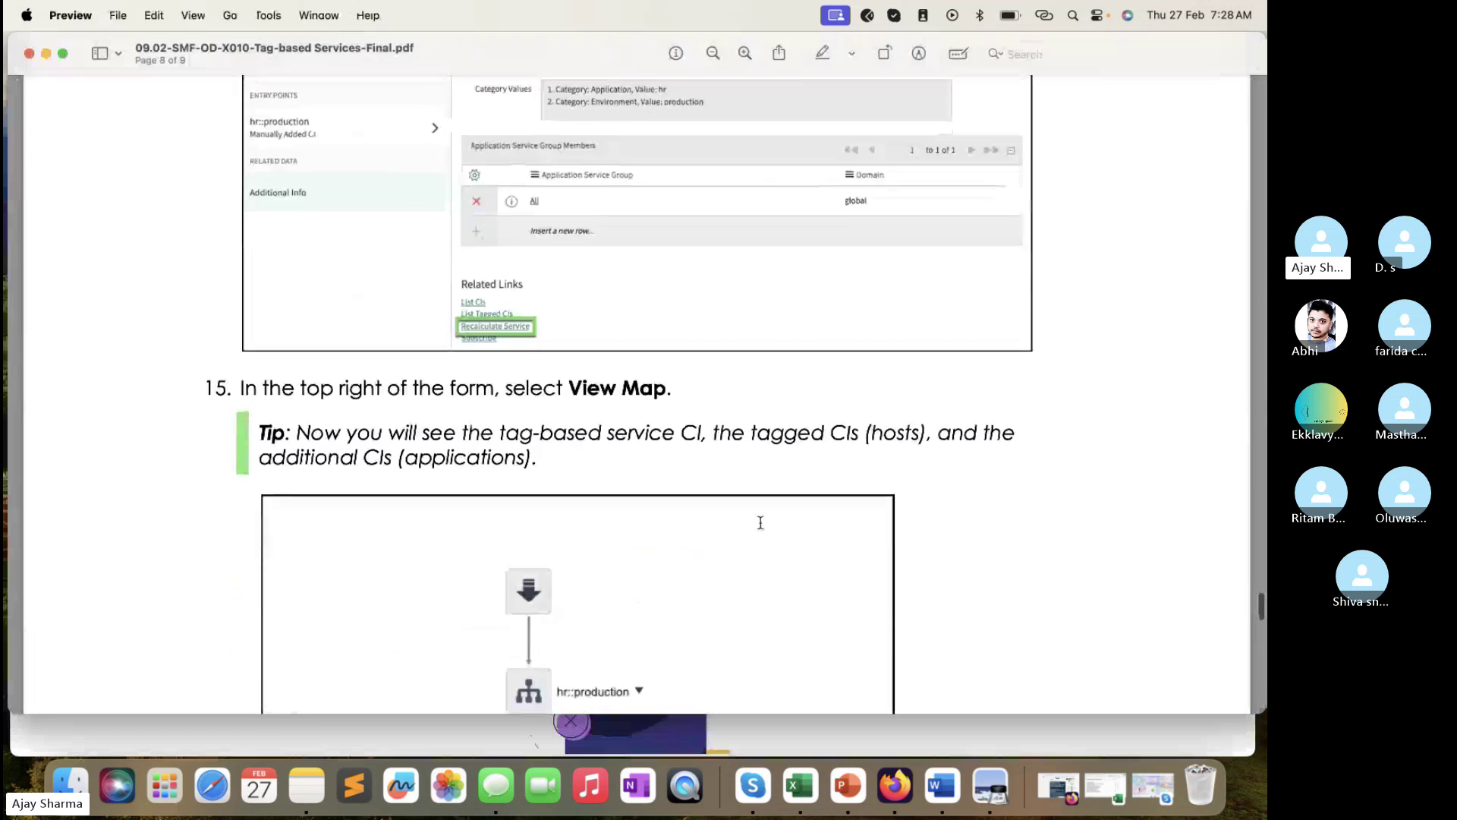
pyautogui.click(477, 725)
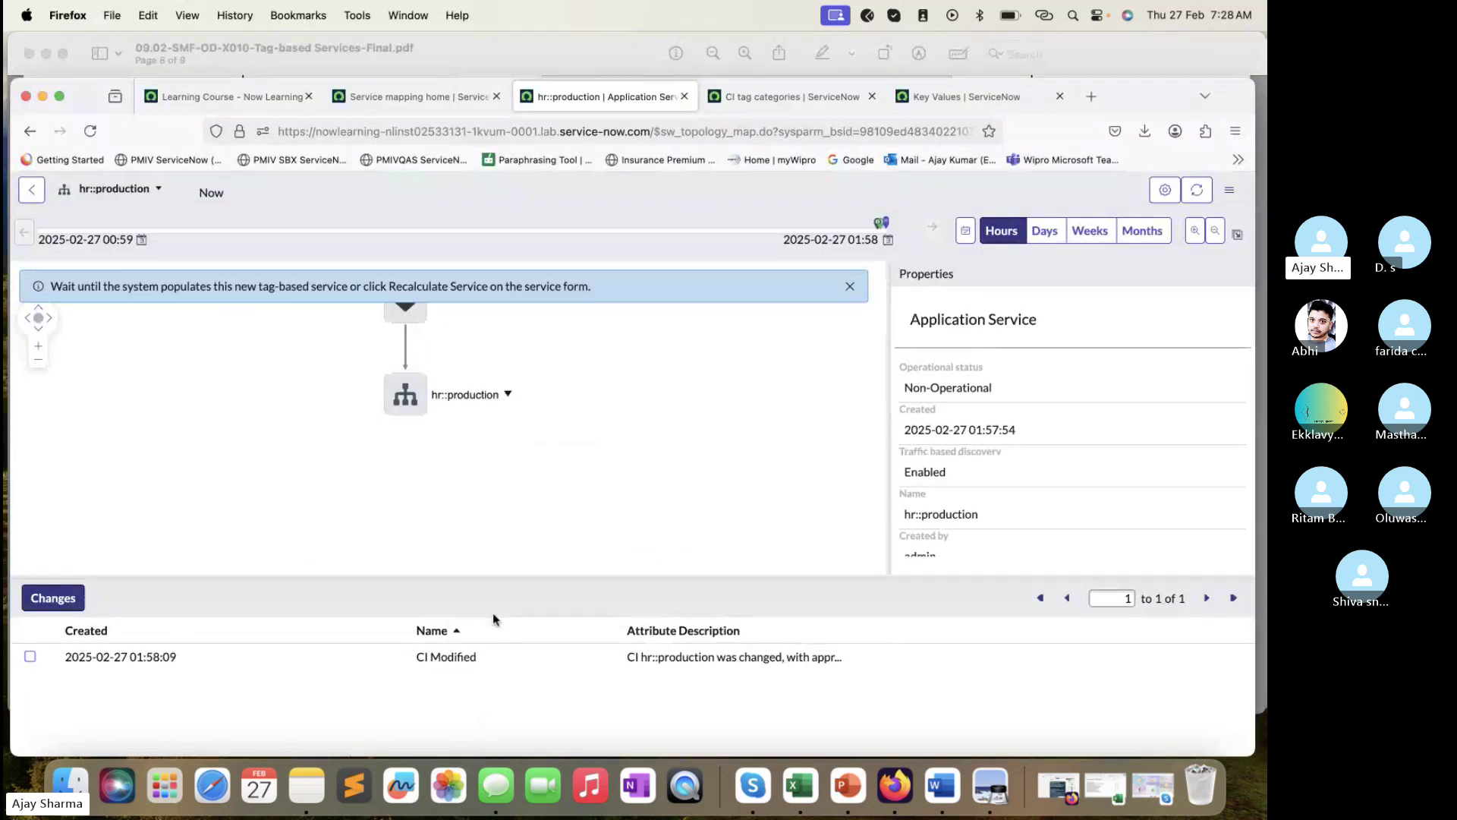
pyautogui.click(413, 315)
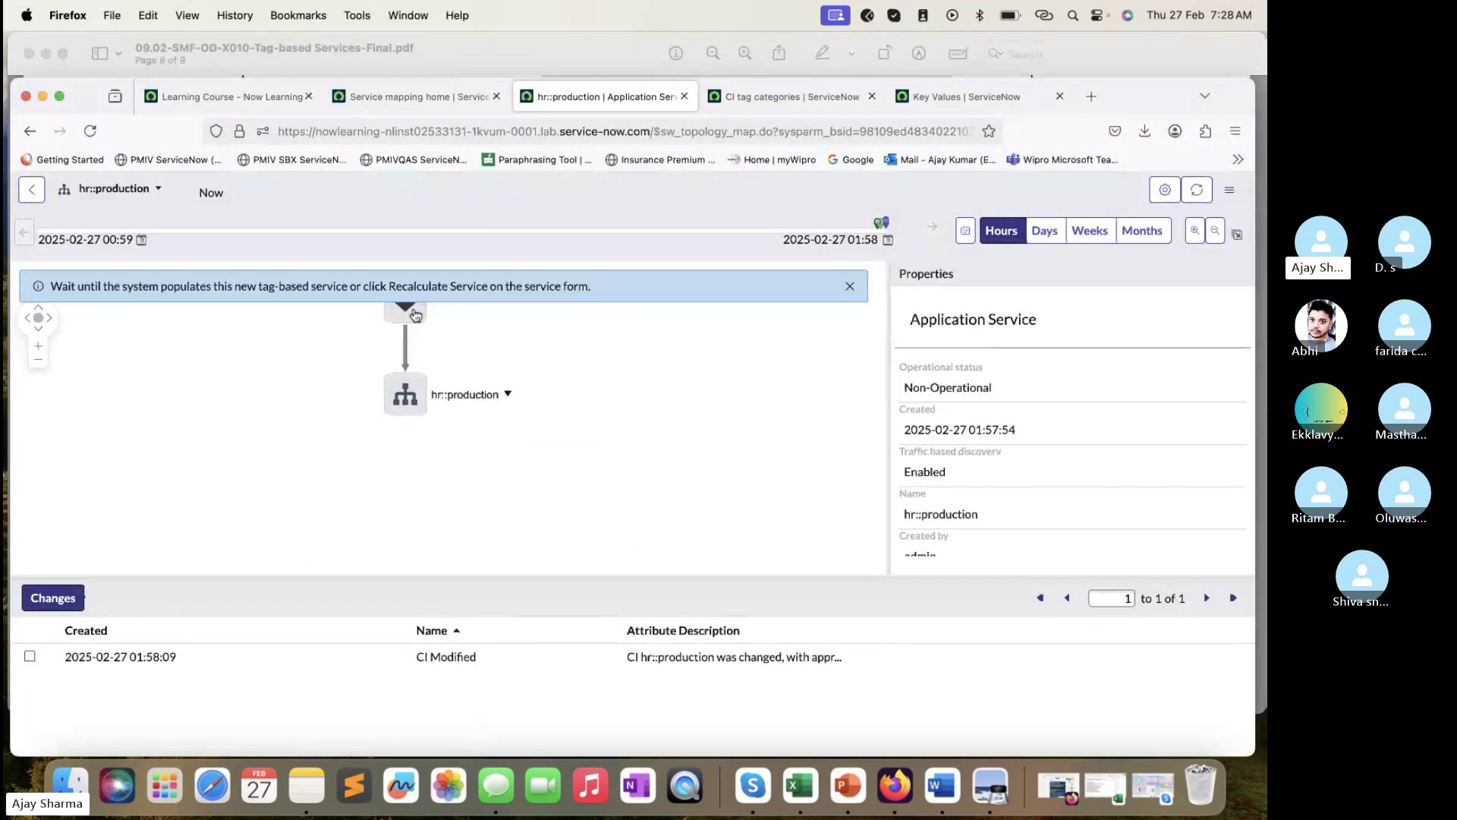
pyautogui.click(405, 393)
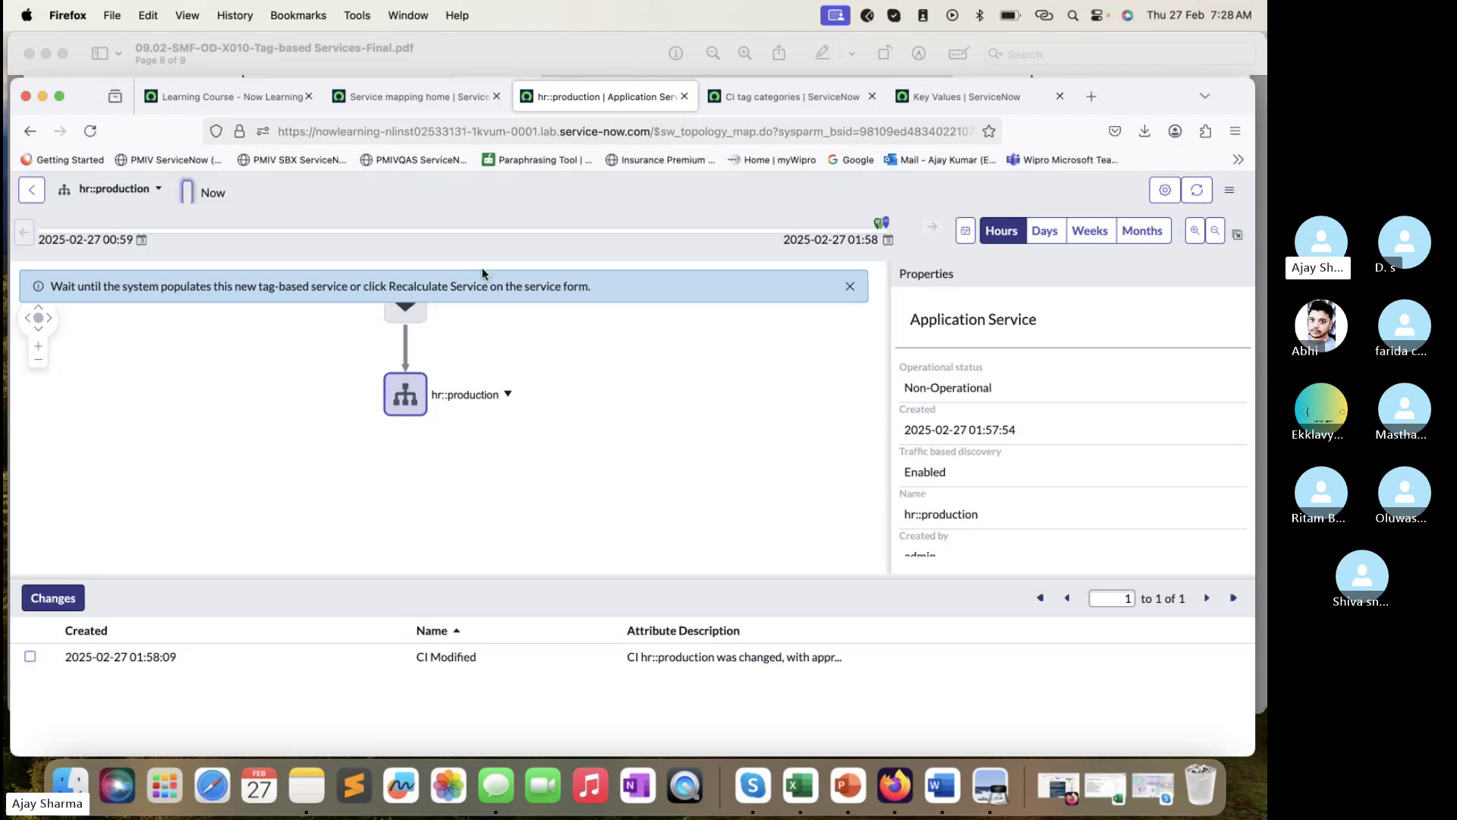
# - Return to the mapped application services list, remove its Service Type filter and open the hr::production record
pyautogui.click(31, 190)
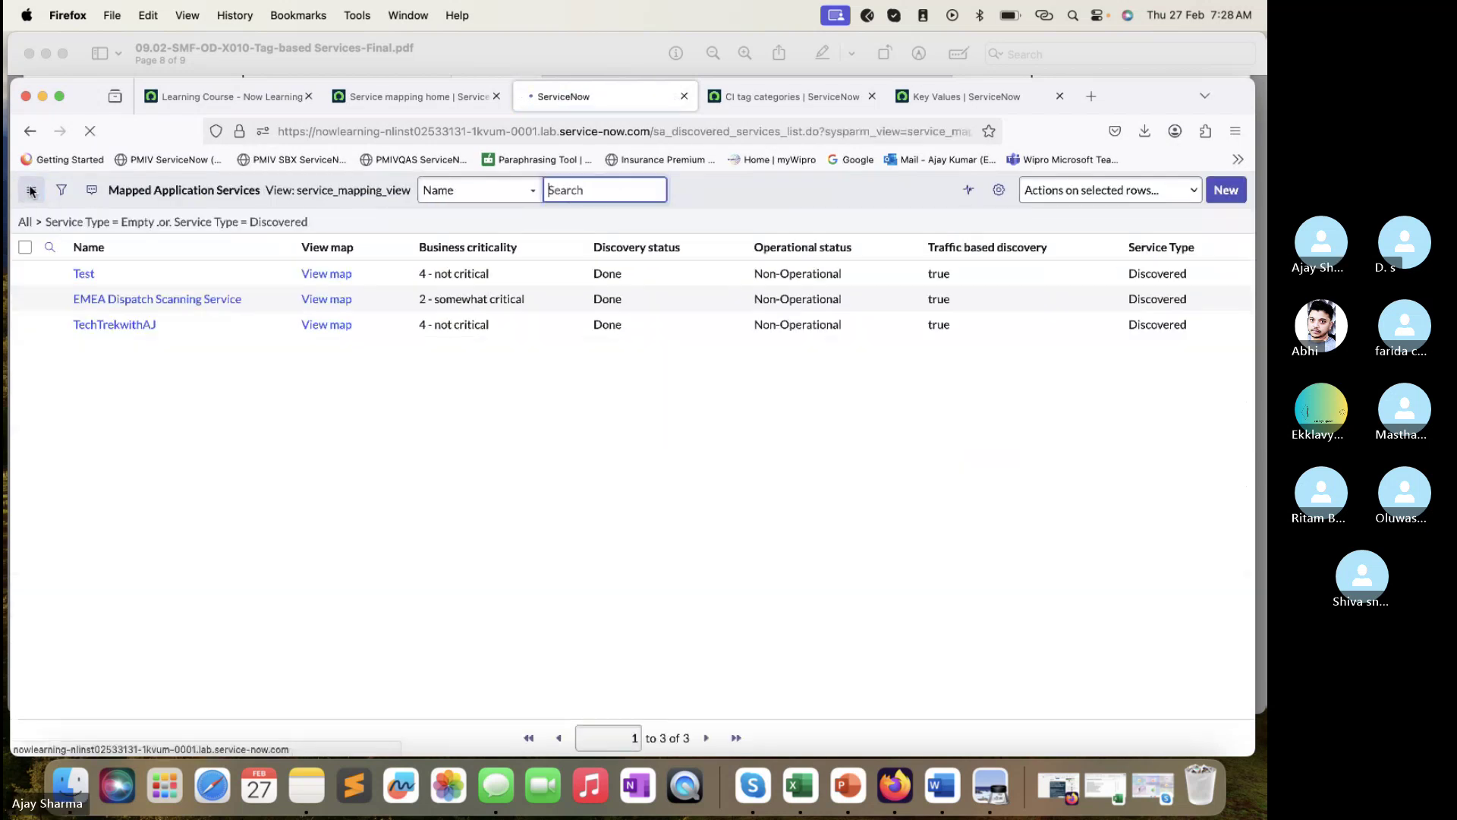
pyautogui.click(29, 190)
pyautogui.click(410, 490)
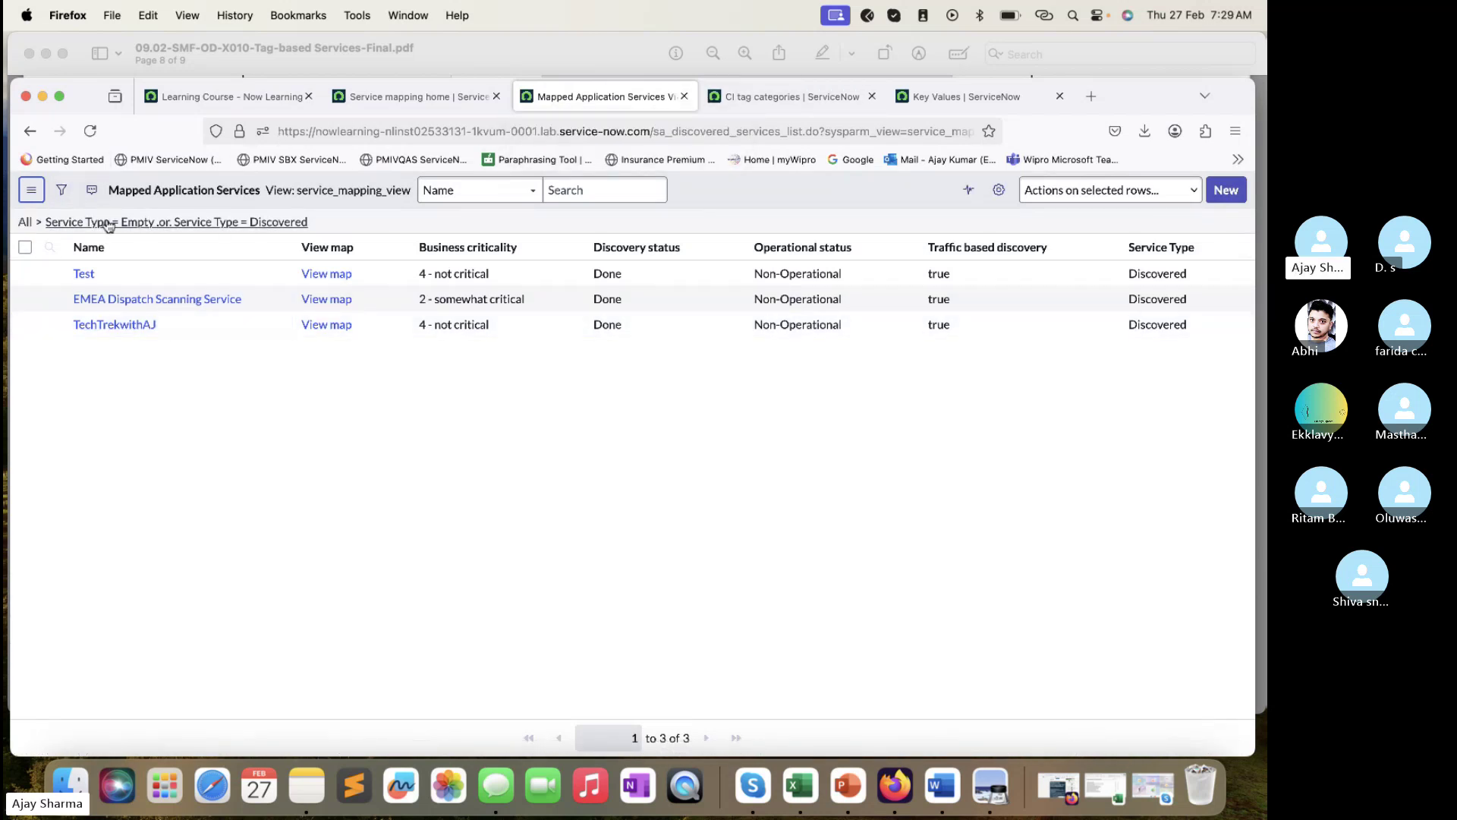
pyautogui.click(41, 222)
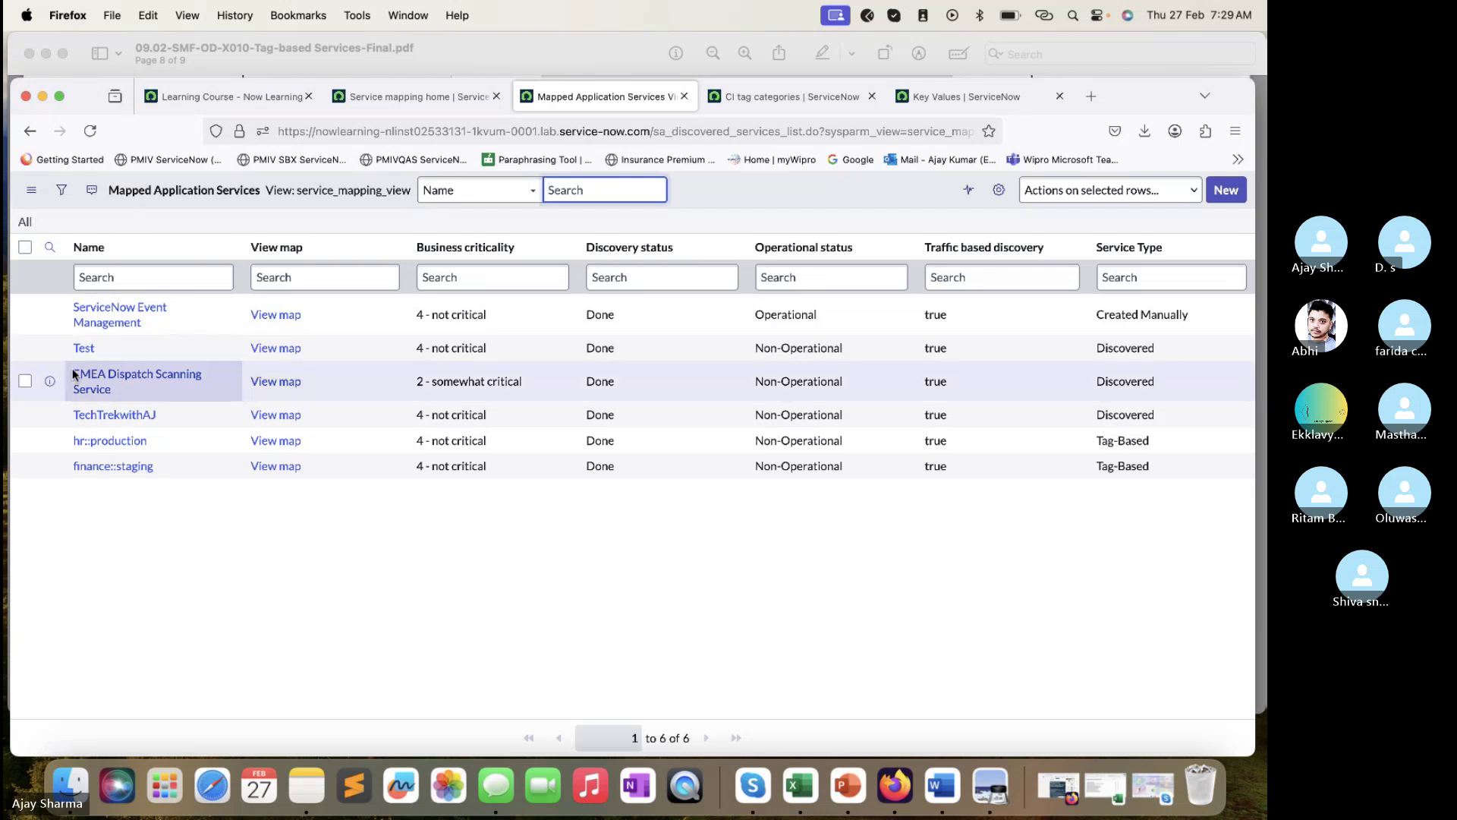
pyautogui.click(121, 441)
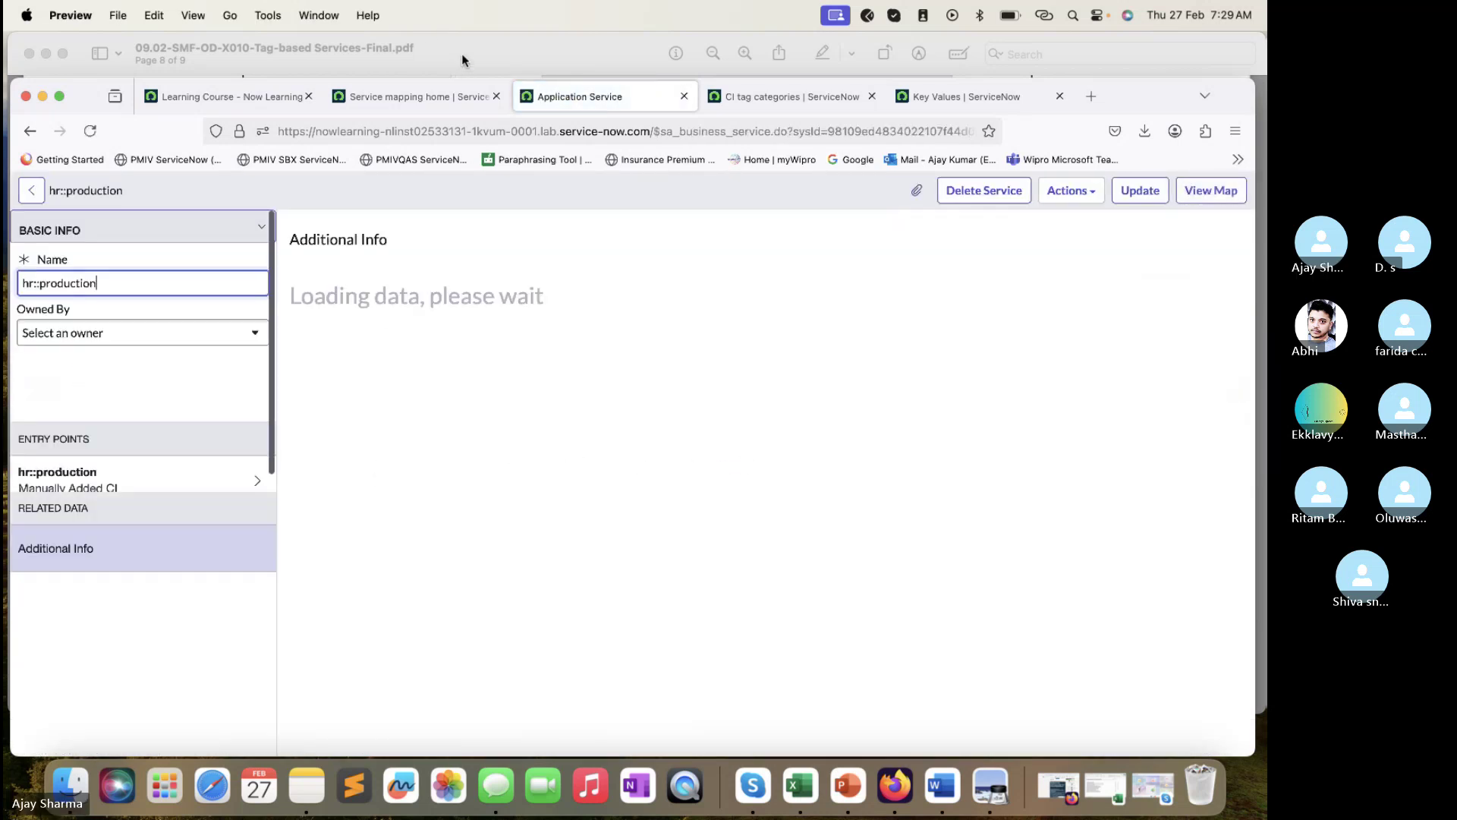
# - Recalculate the hr::production service as the lab guide instructs and display its service map
pyautogui.click(461, 54)
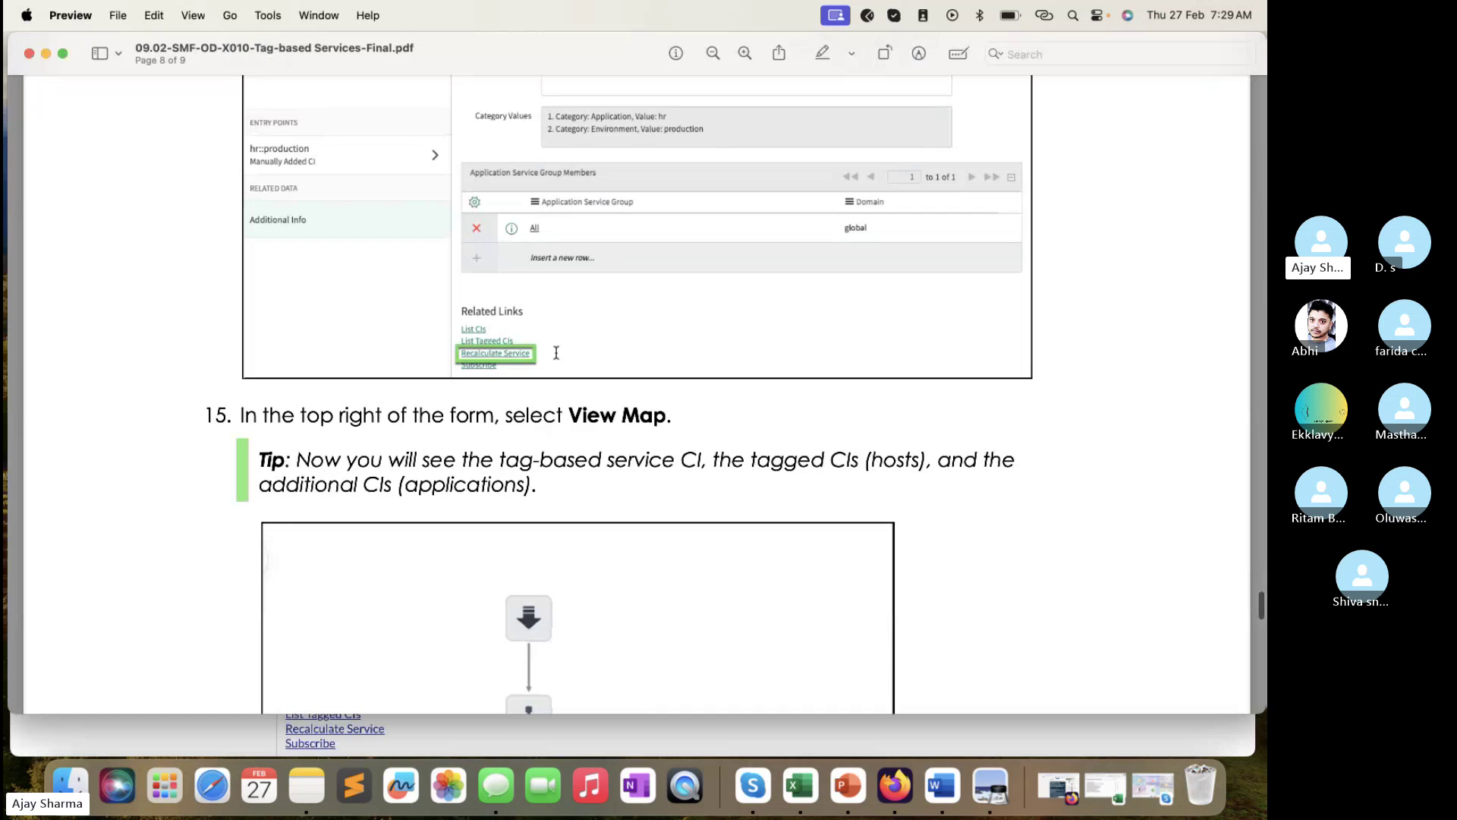
pyautogui.scroll(-5, 516, 632)
pyautogui.click(325, 717)
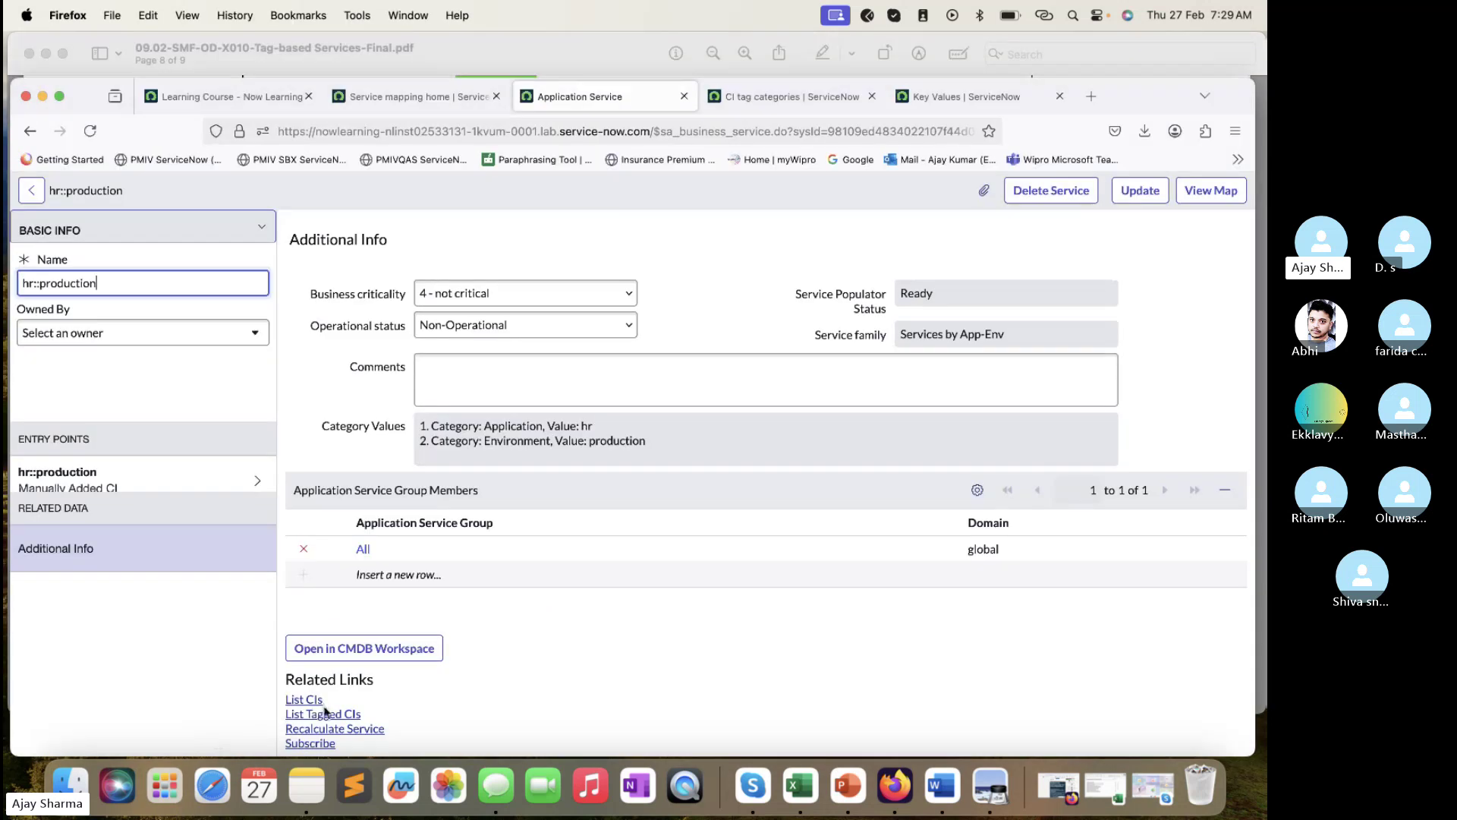
pyautogui.click(633, 492)
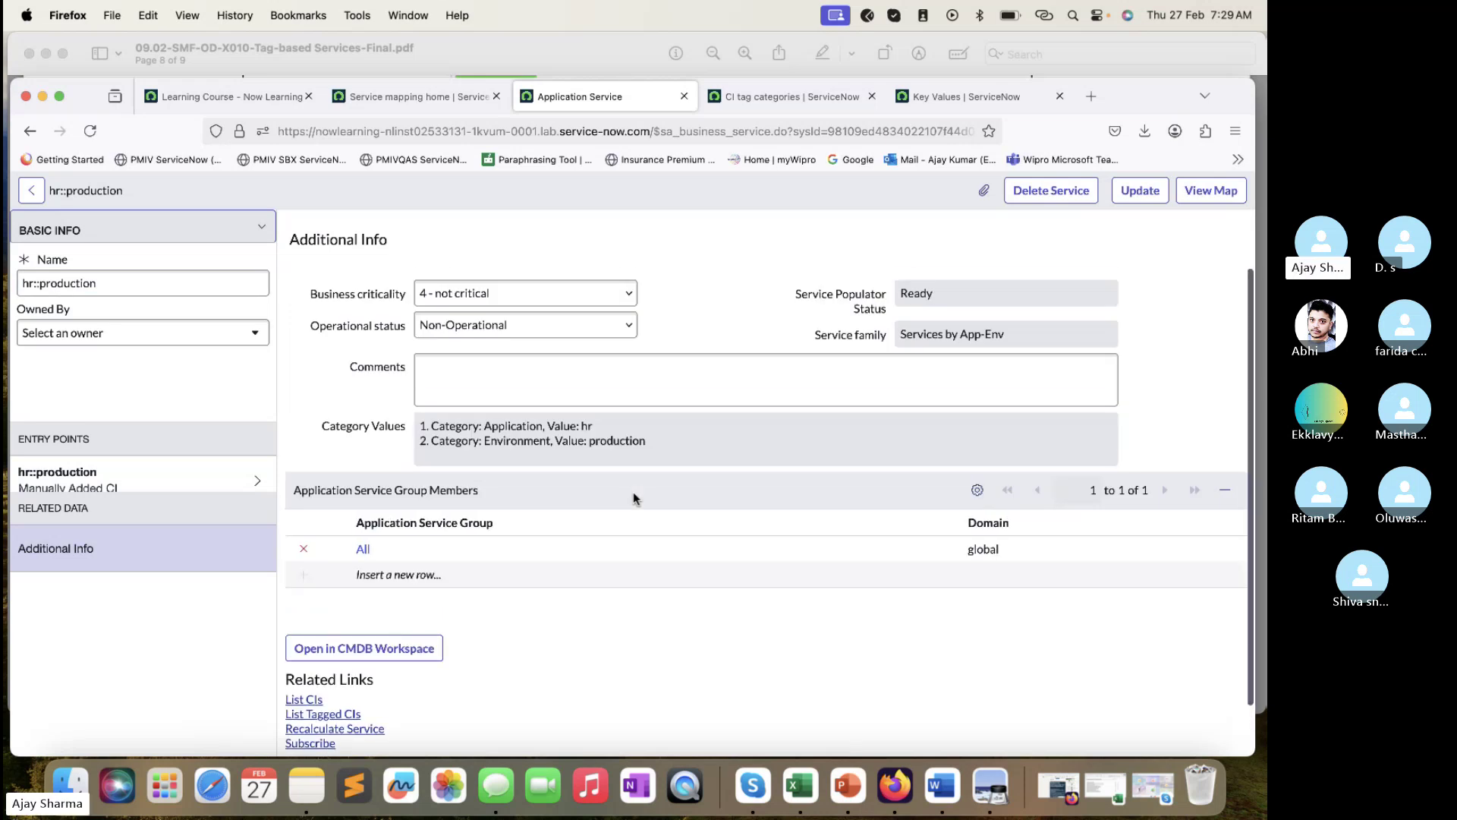
pyautogui.click(1208, 191)
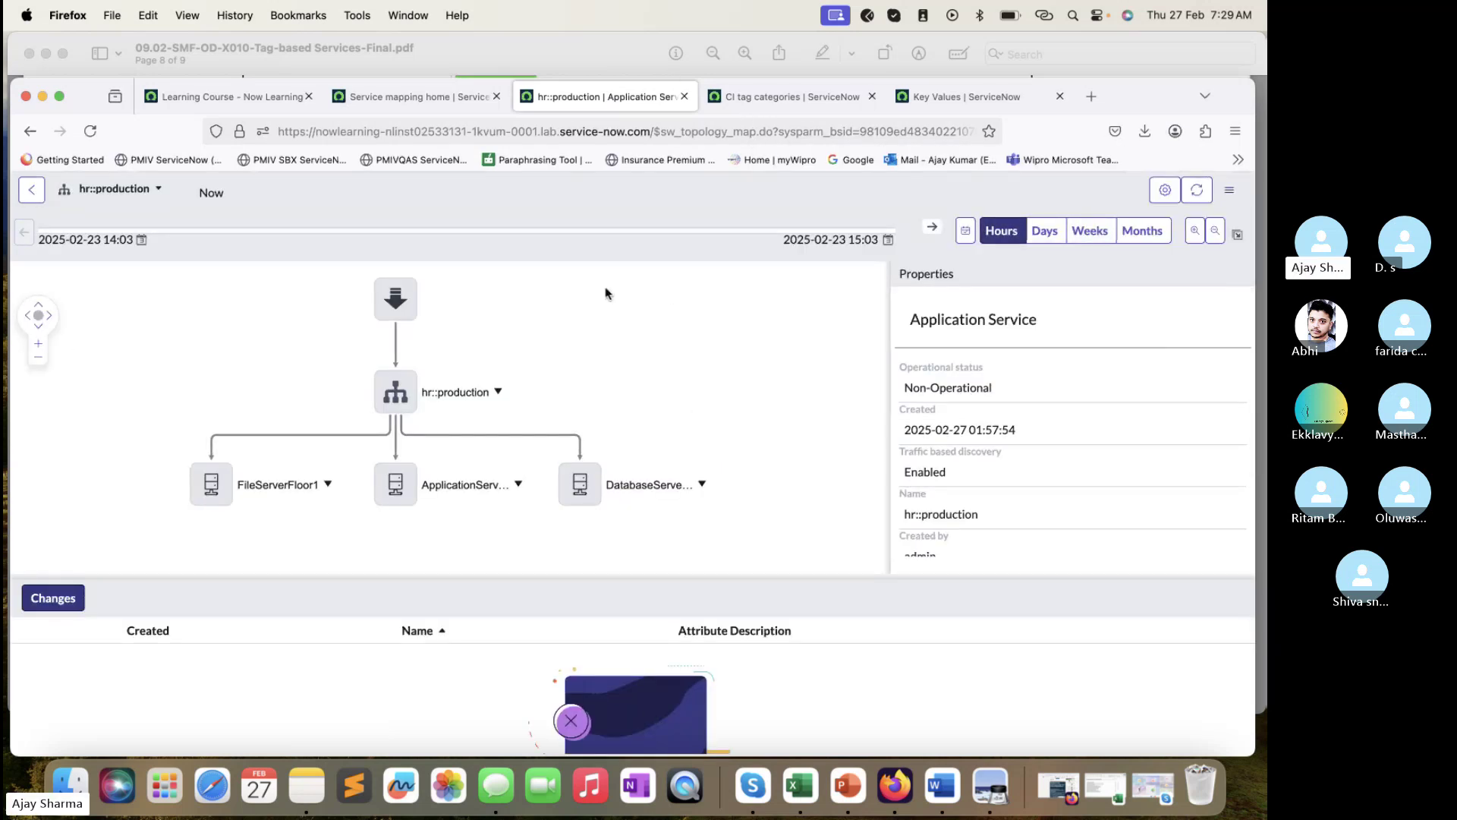
# - Examine the properties of the entry point, the hr::production node and DatabaseServer1 on the service map
pyautogui.click(388, 287)
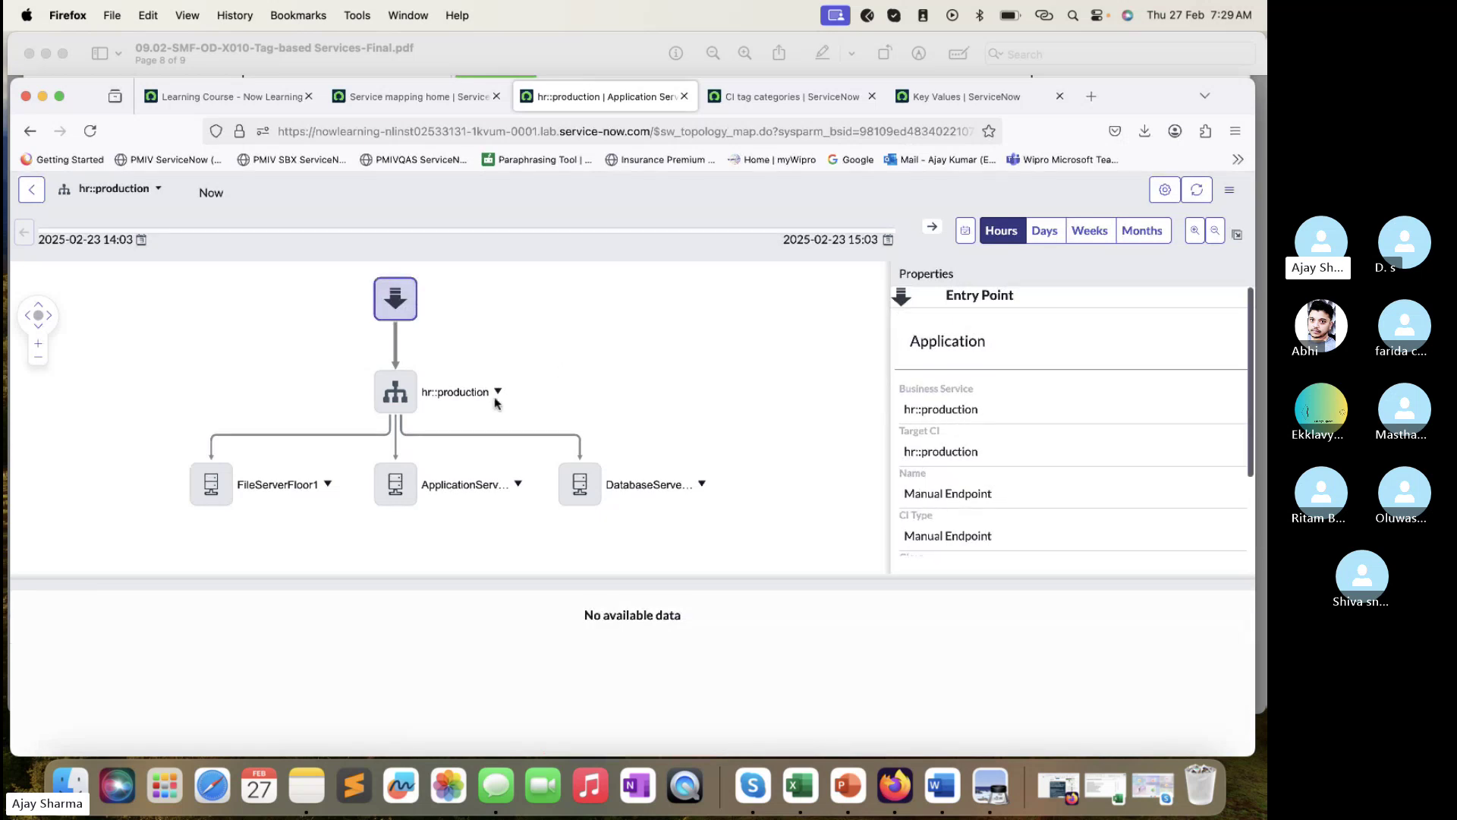
pyautogui.click(413, 393)
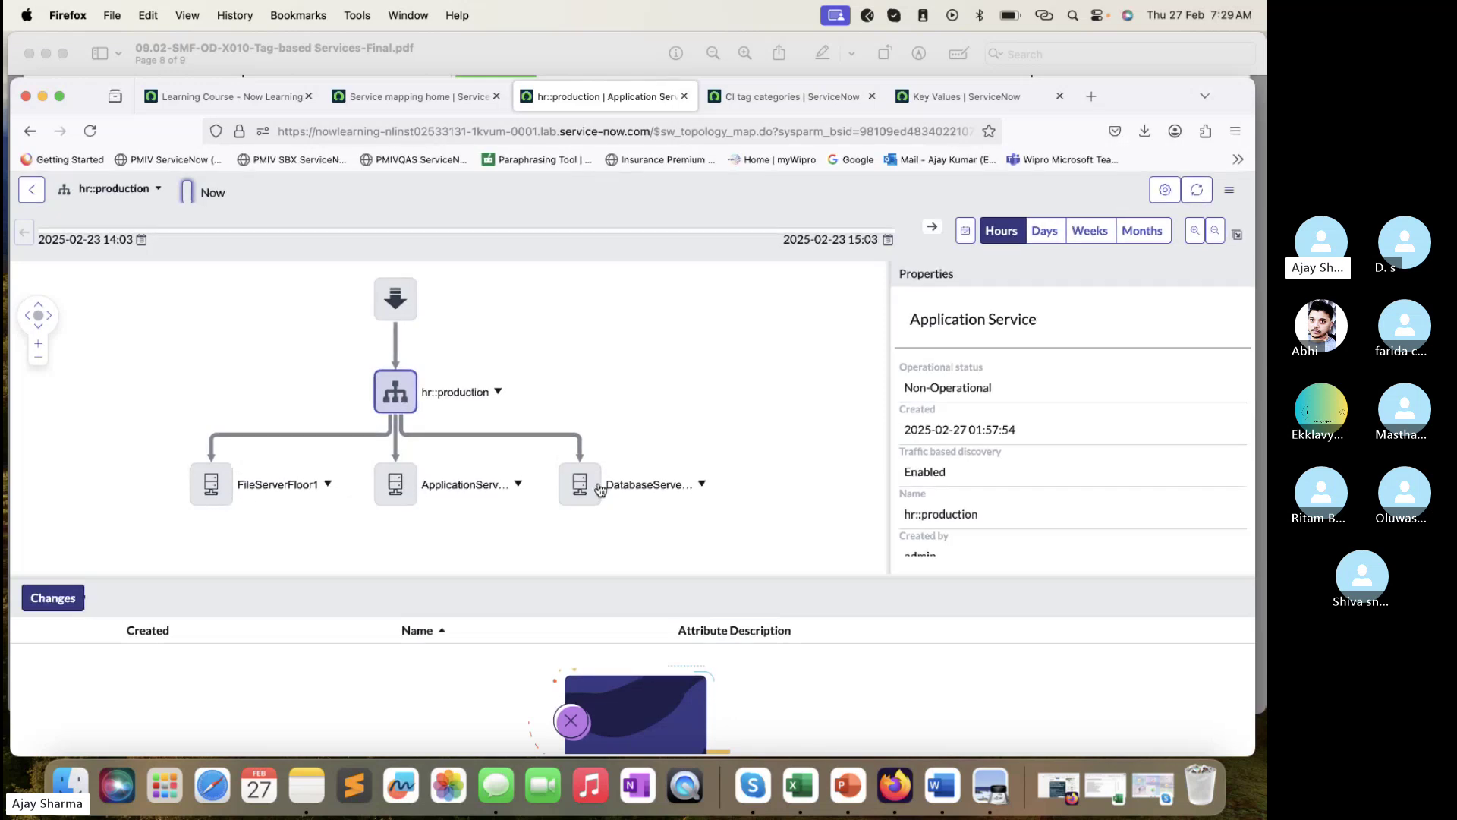
pyautogui.scroll(-2, 694, 349)
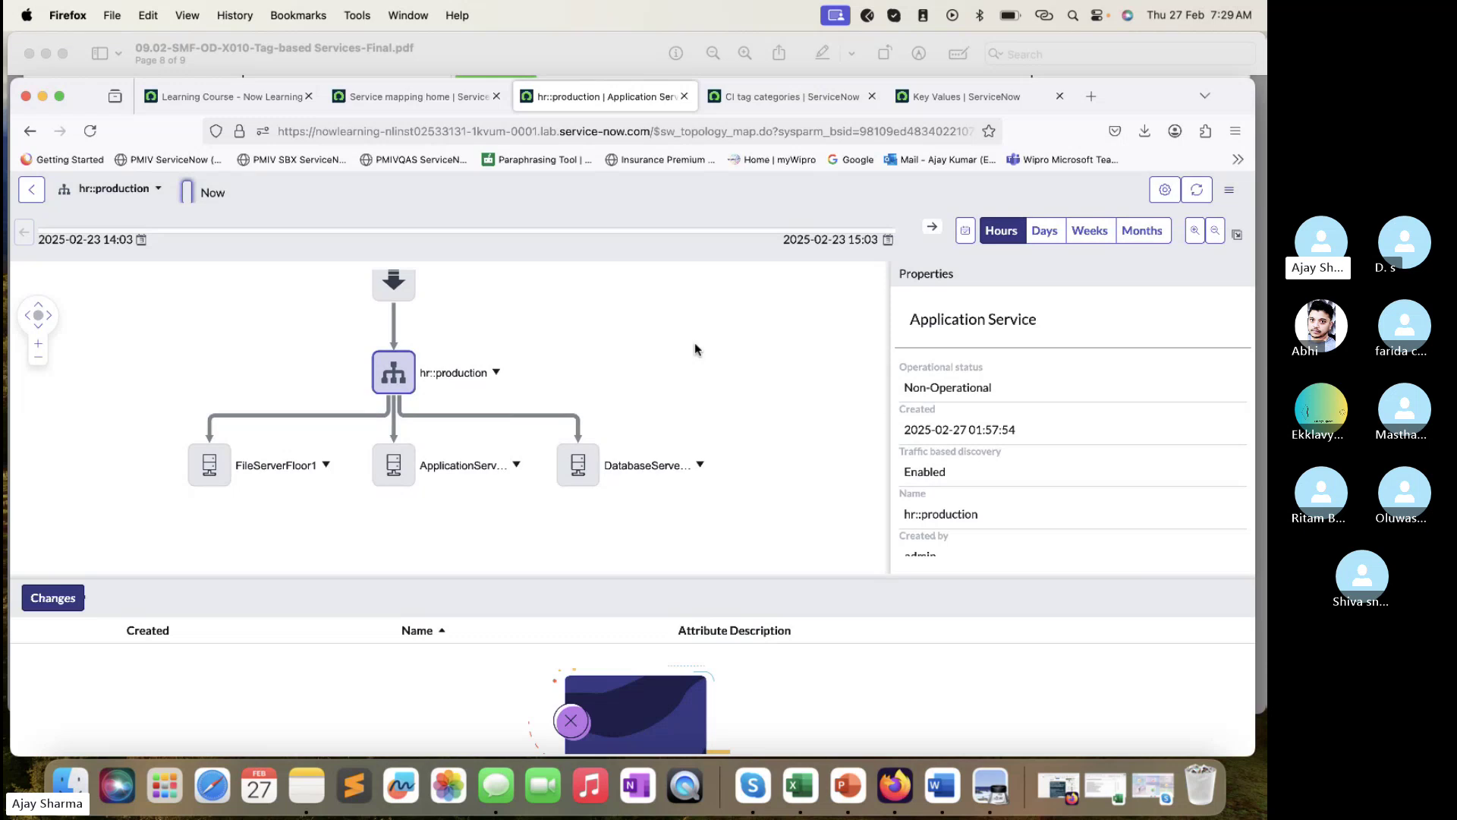
pyautogui.click(578, 471)
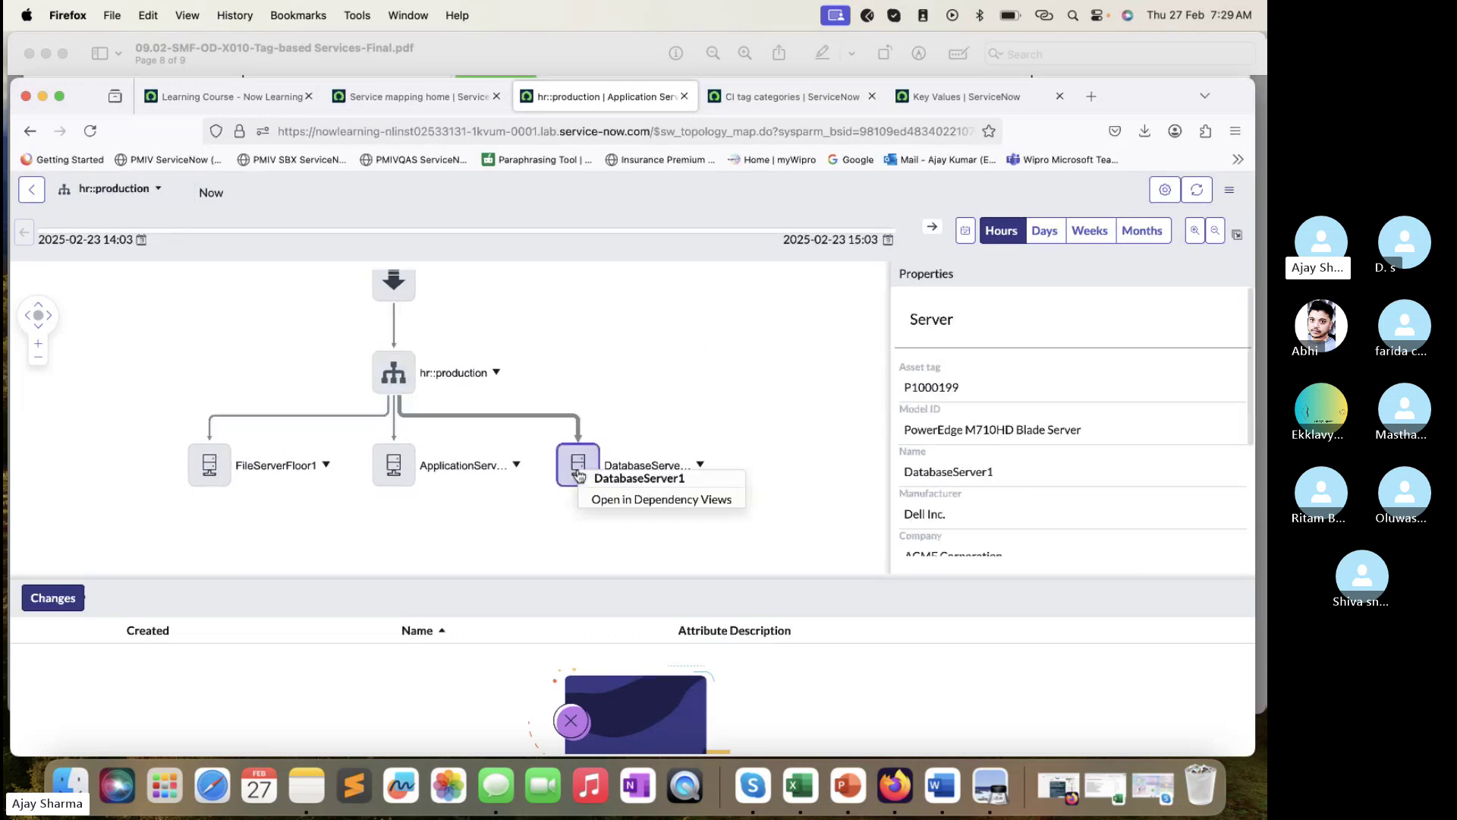
pyautogui.click(538, 514)
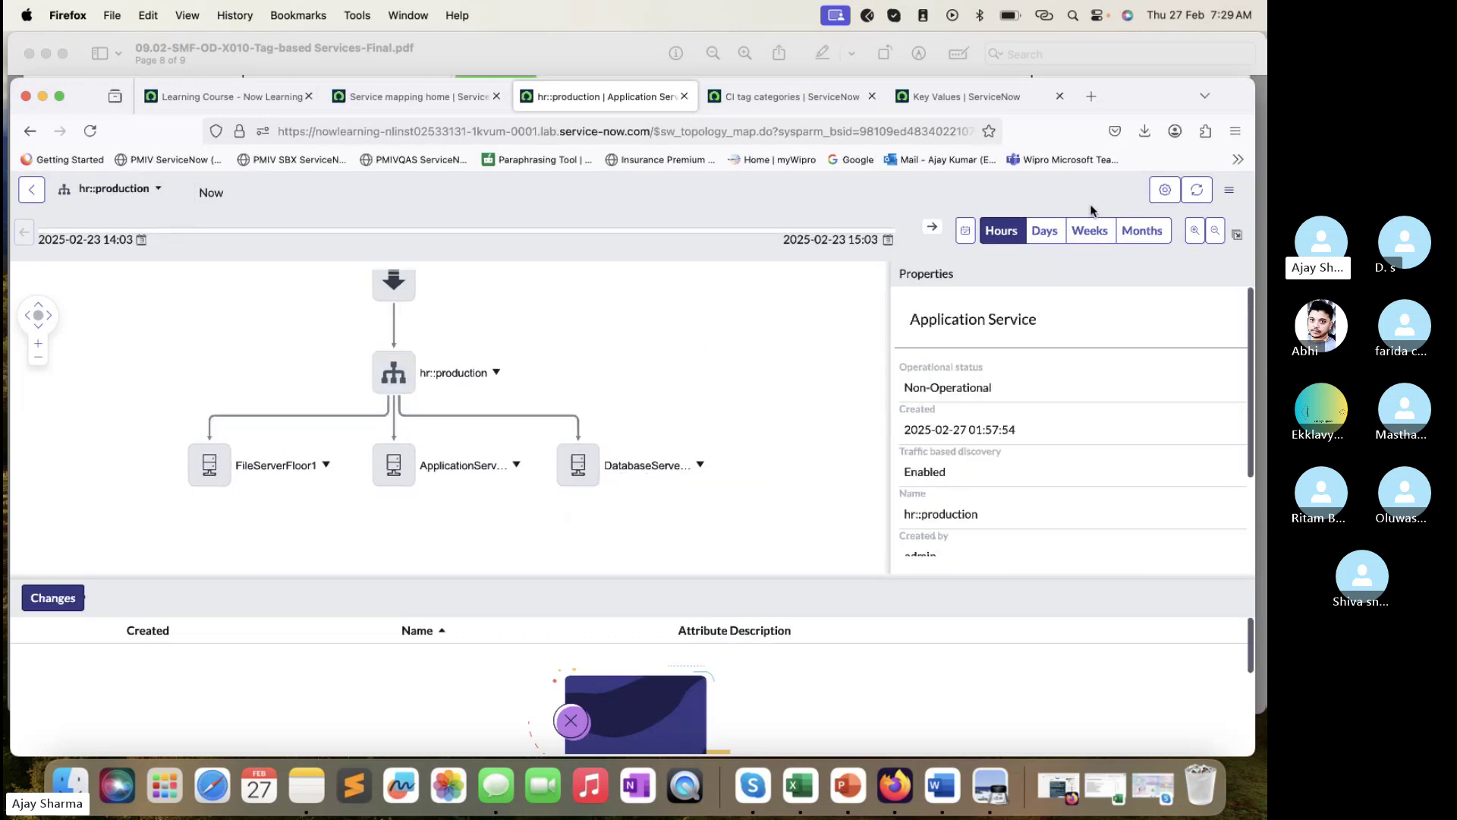
pyautogui.moveTo(579, 475)
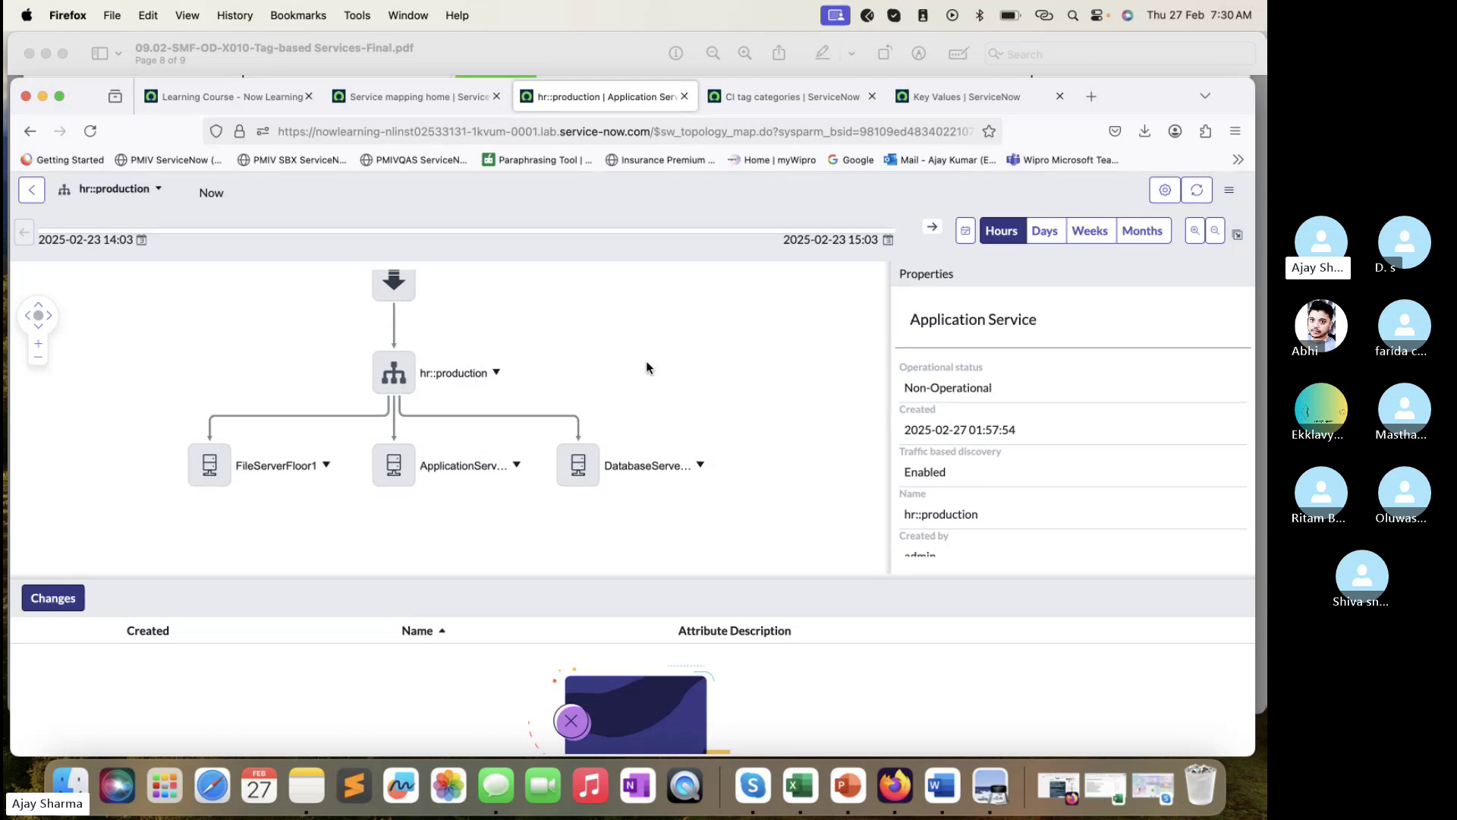
# - Compare the hr::production map with the lab guide's example and read the guide's closing note
pyautogui.click(575, 58)
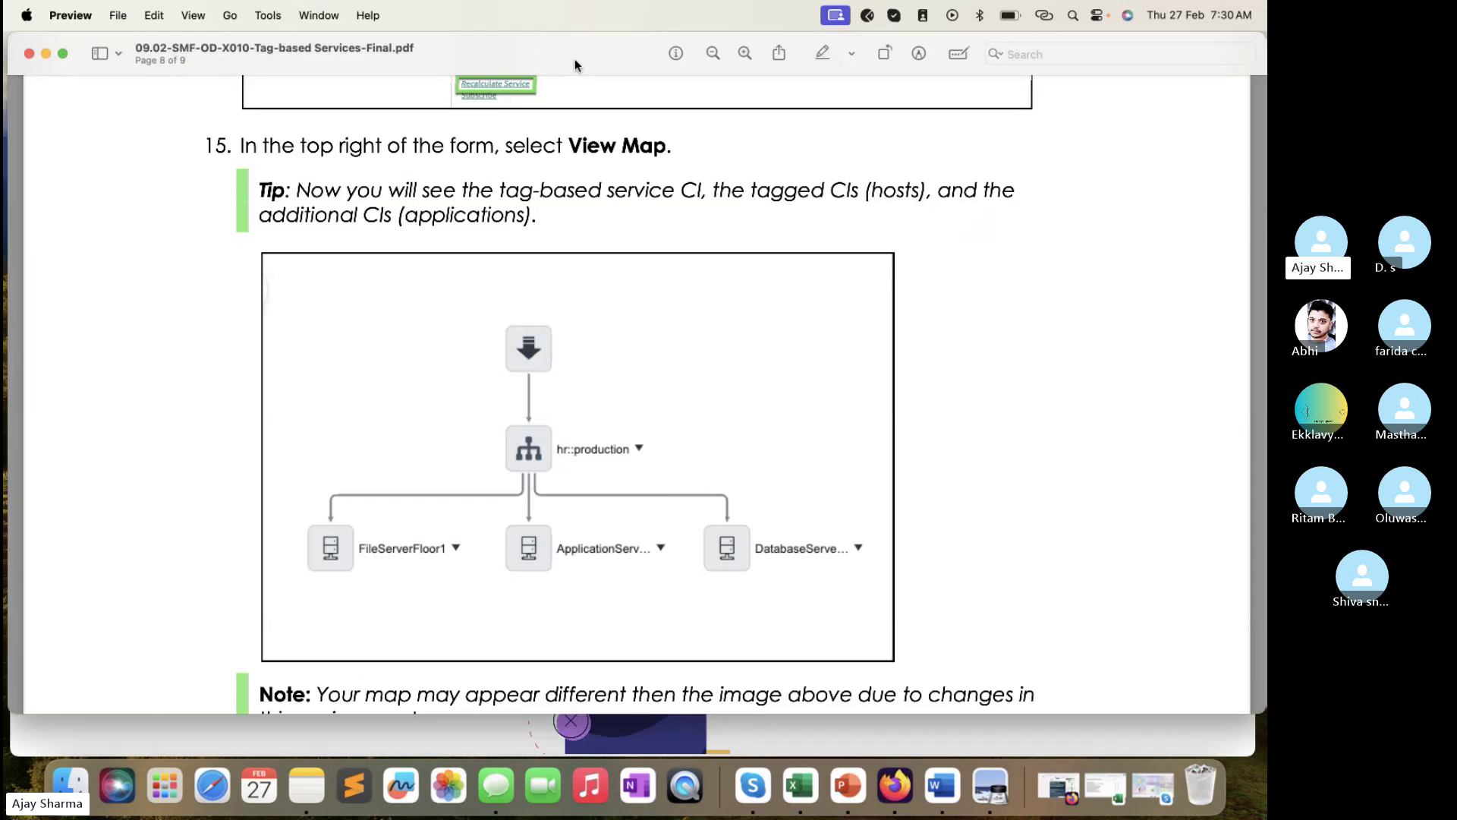
pyautogui.scroll(-10, 649, 368)
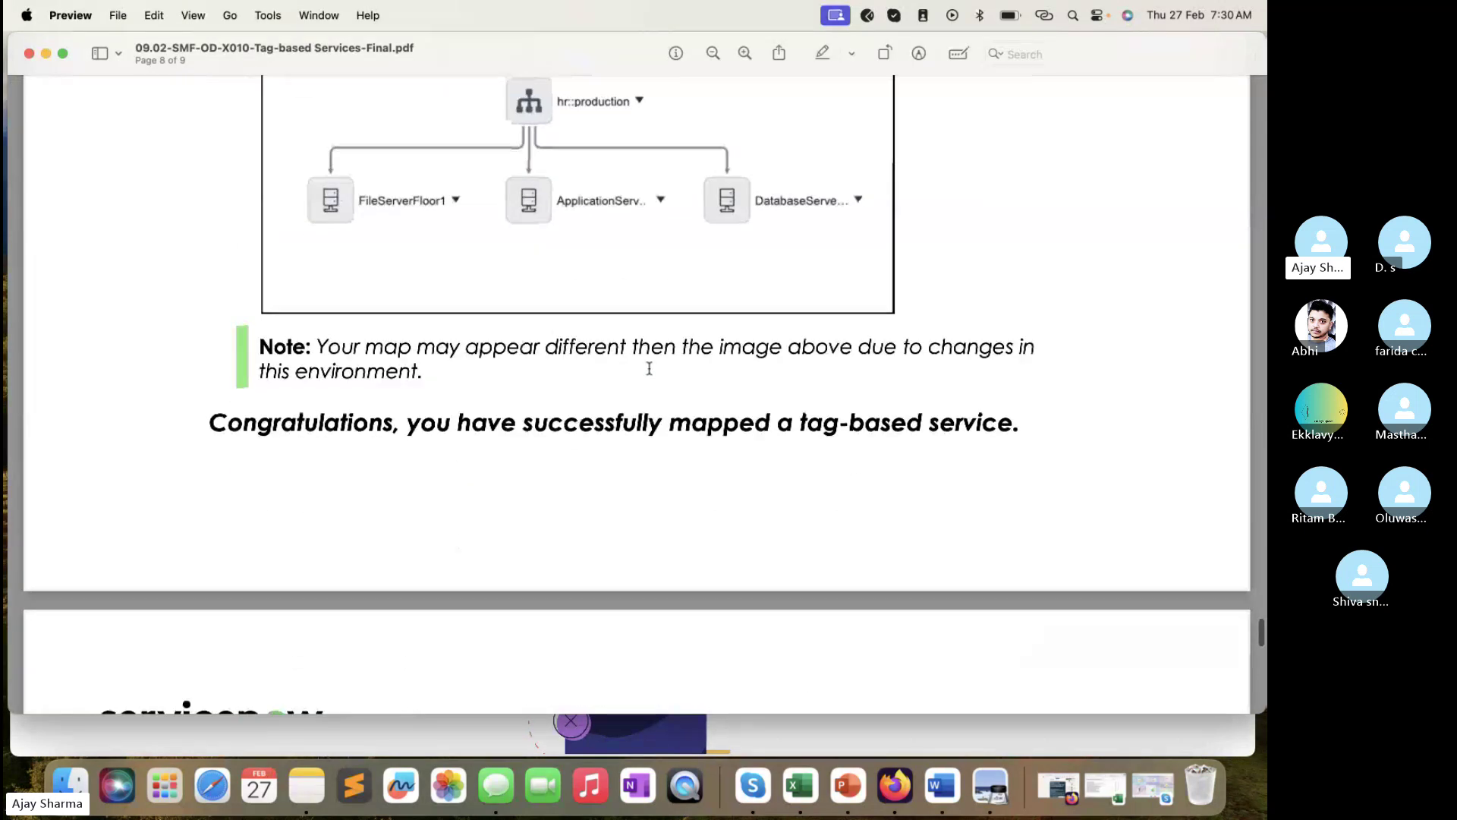
pyautogui.scroll(-8, 649, 368)
pyautogui.click(460, 733)
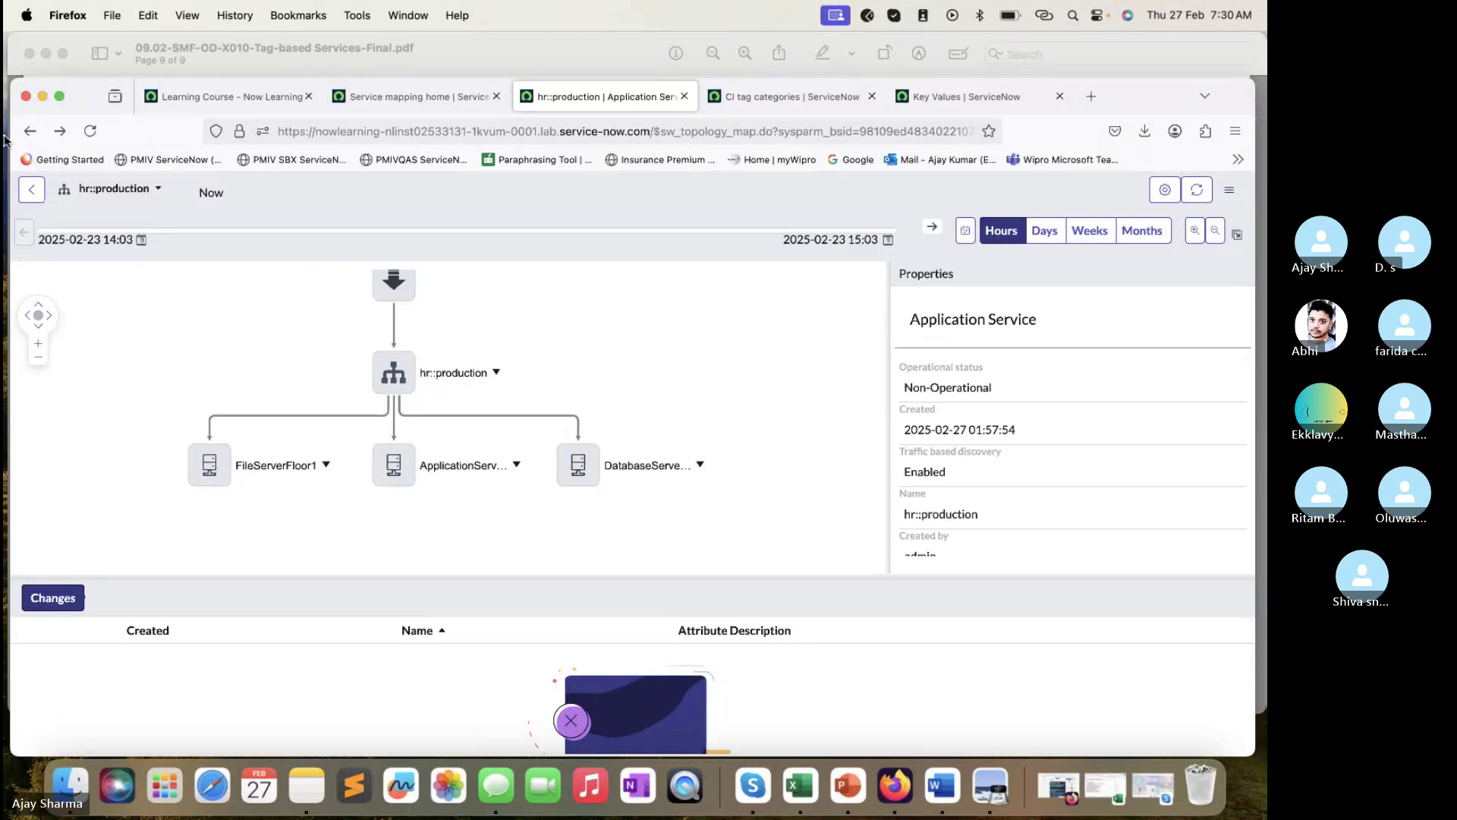
# - Return to the mapped application services list and open the finance::staging record
pyautogui.click(30, 132)
pyautogui.click(30, 134)
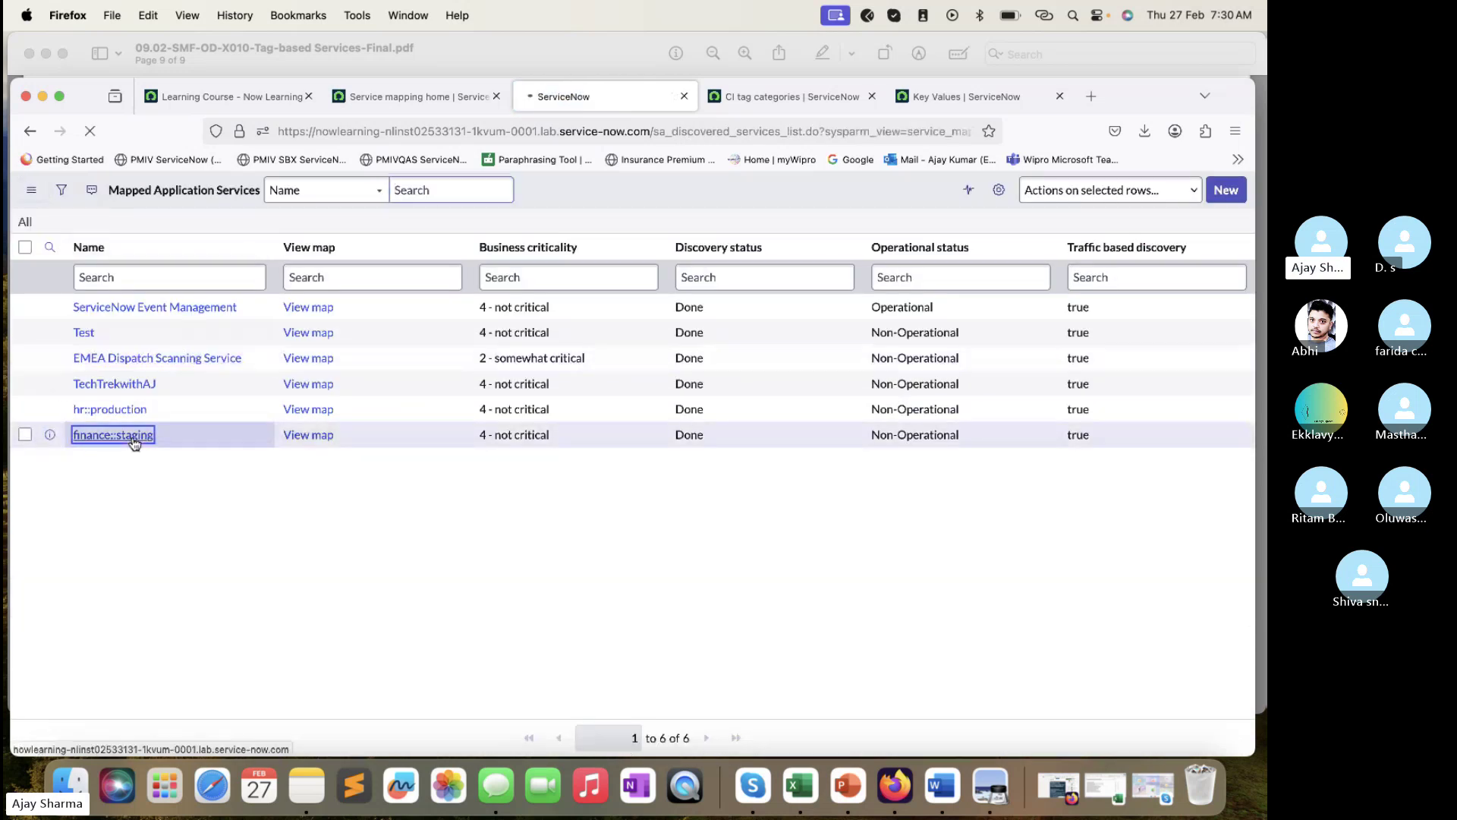
pyautogui.click(135, 467)
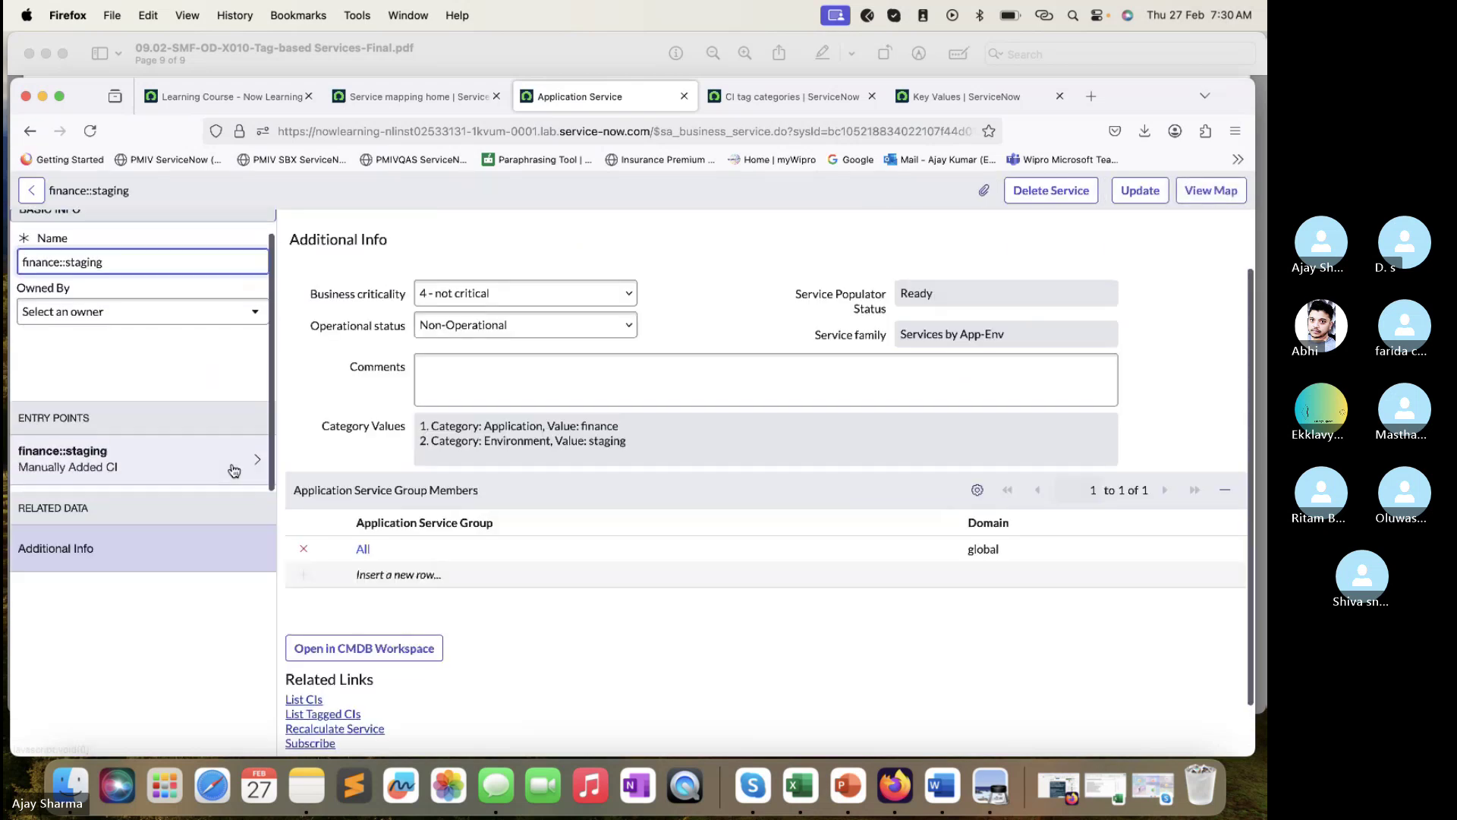
# - Recalculate the finance::staging service and display its service map after checking its manually added entry point
pyautogui.scroll(-2, 486, 668)
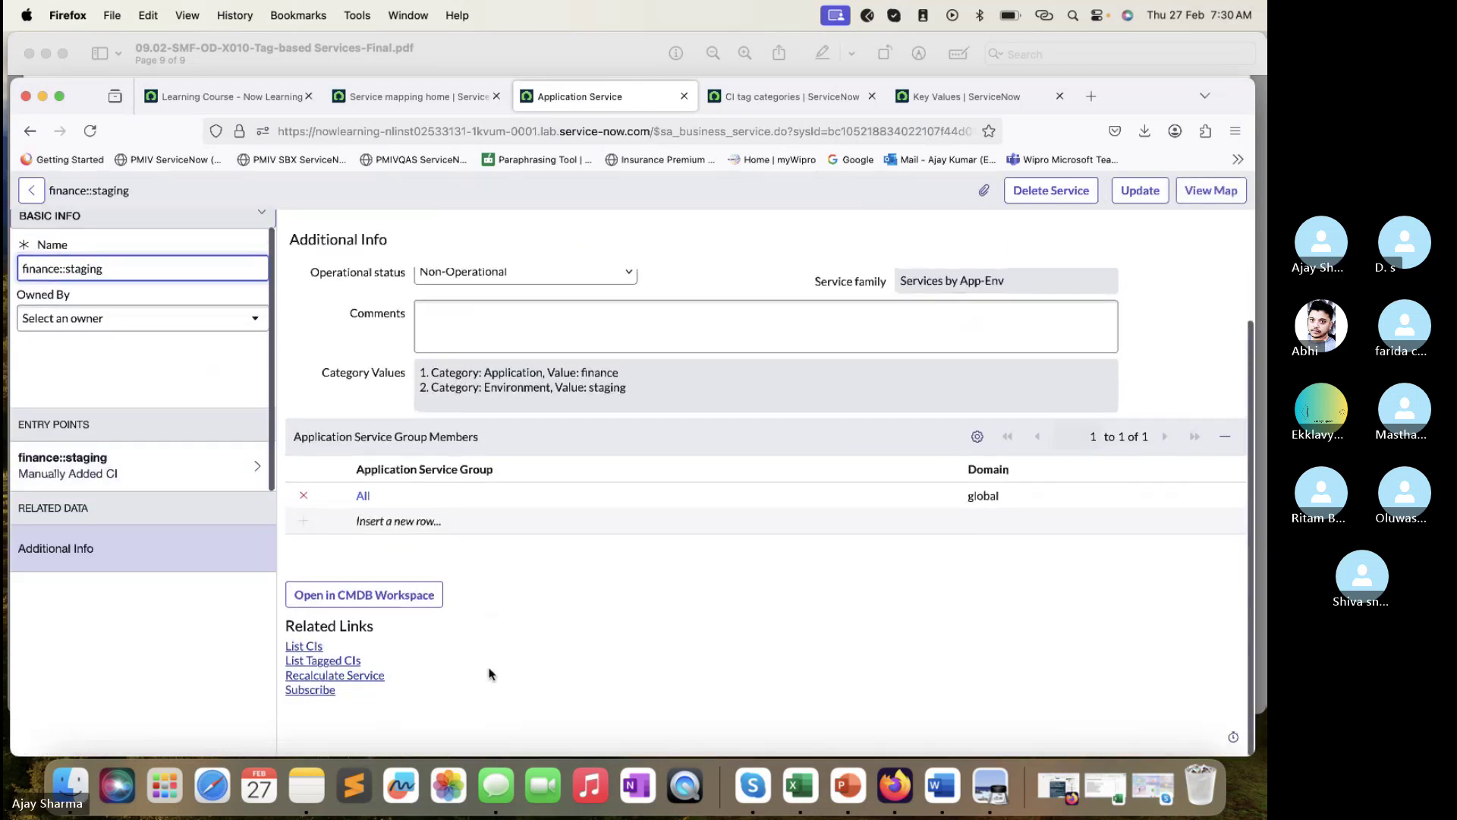
pyautogui.click(347, 683)
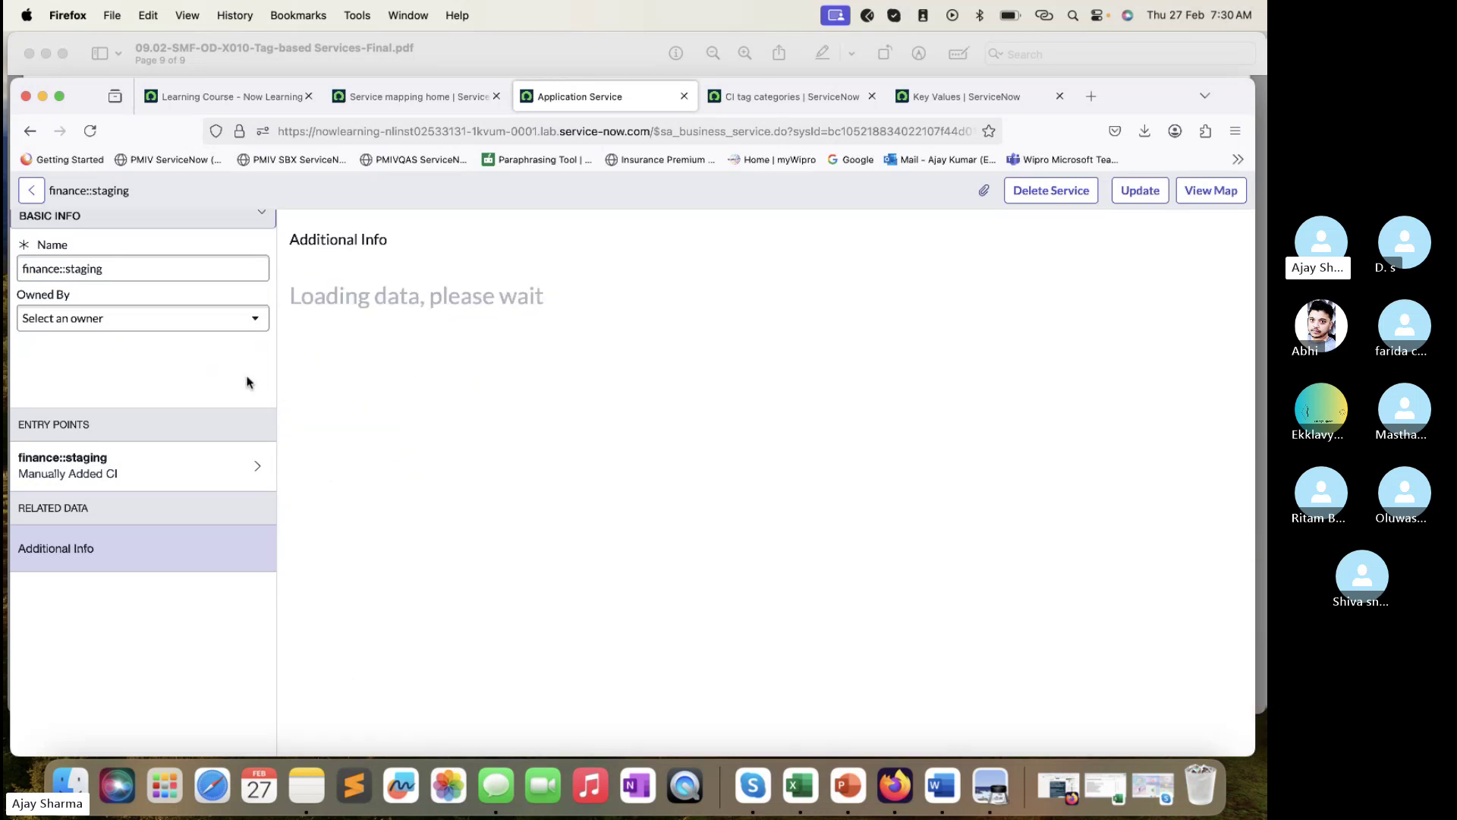
pyautogui.moveTo(176, 271); pyautogui.dragTo(7, 266)
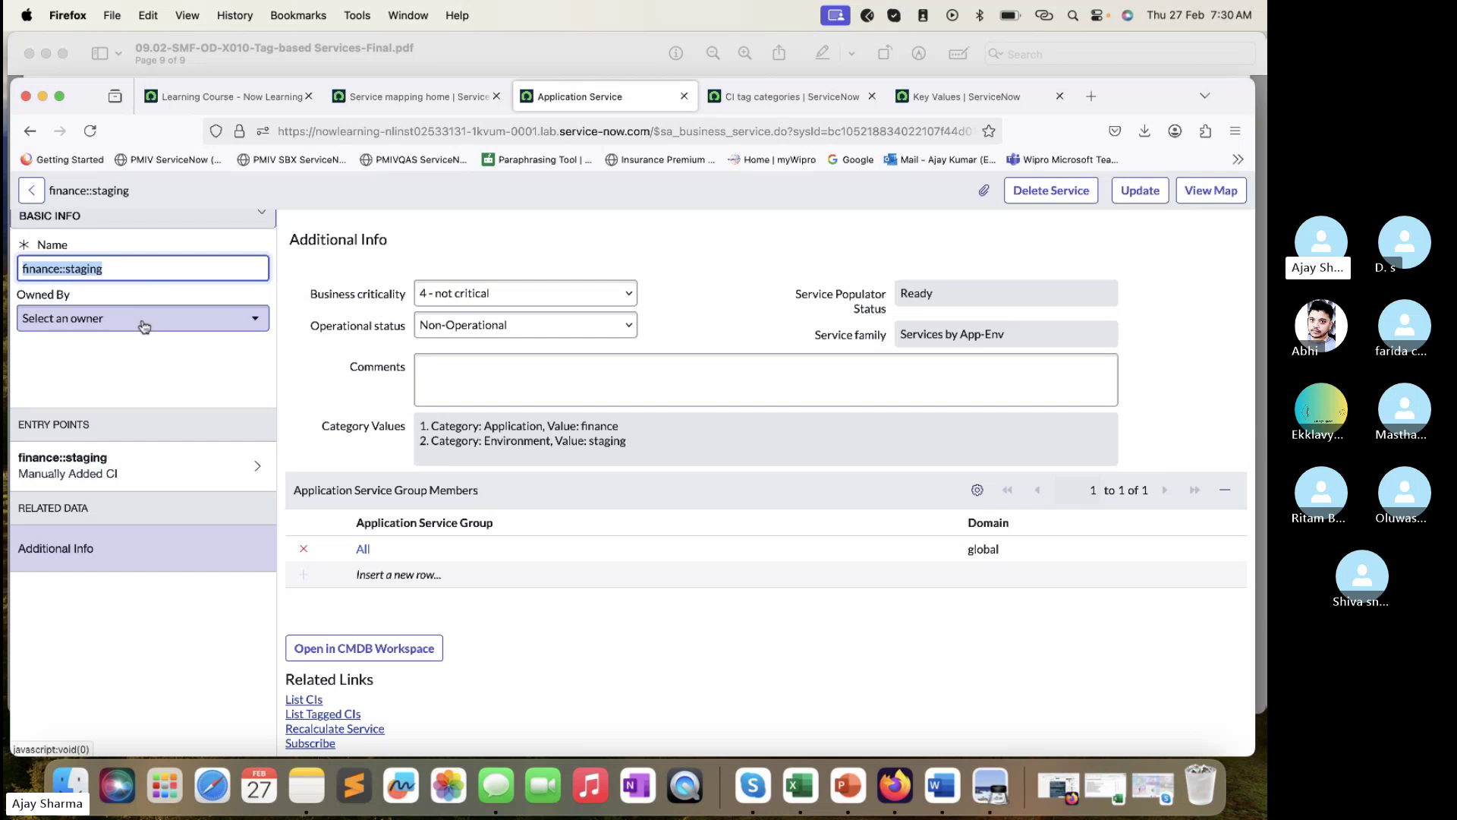
pyautogui.click(150, 464)
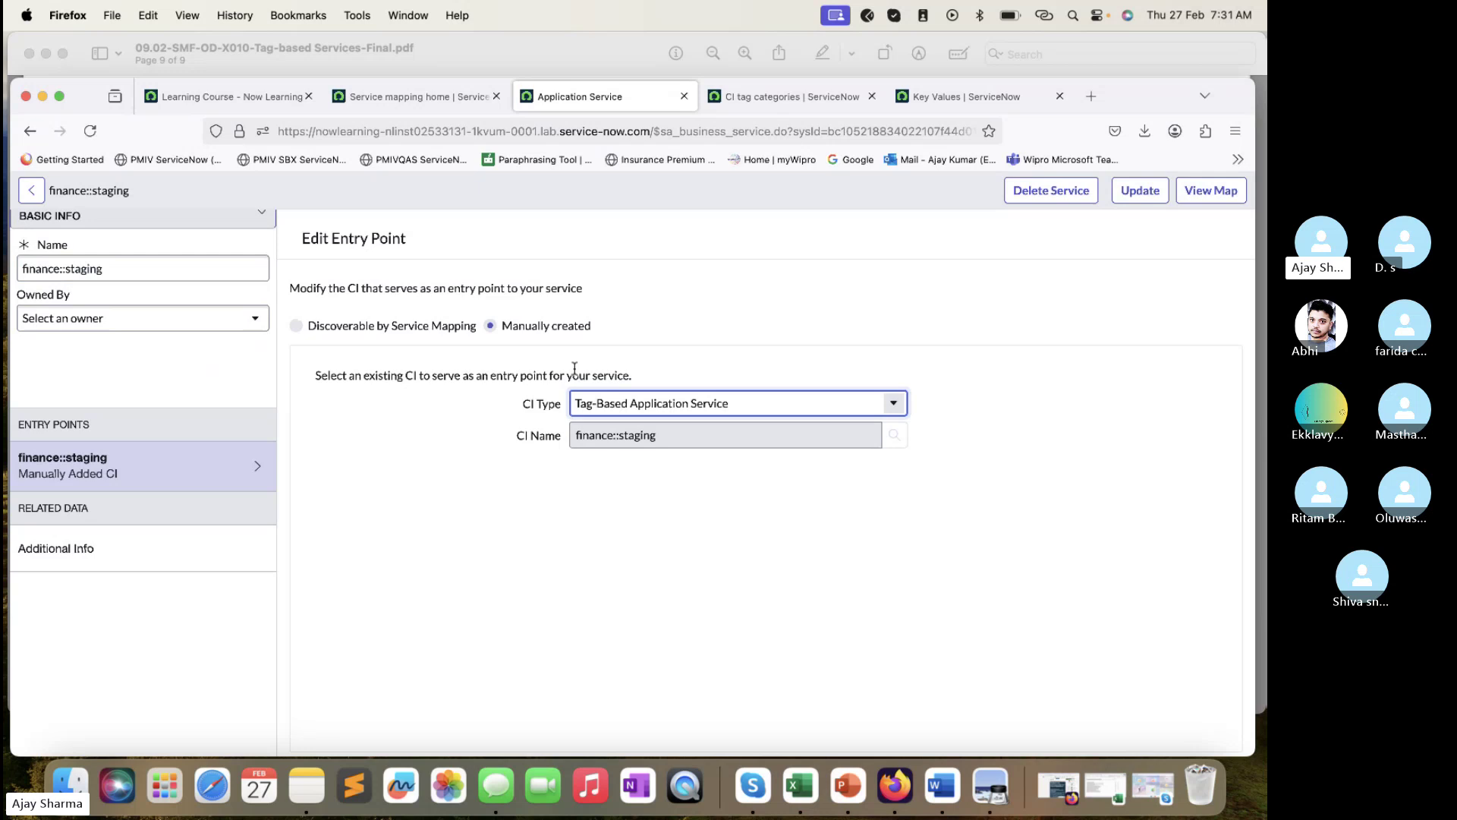
pyautogui.click(1228, 196)
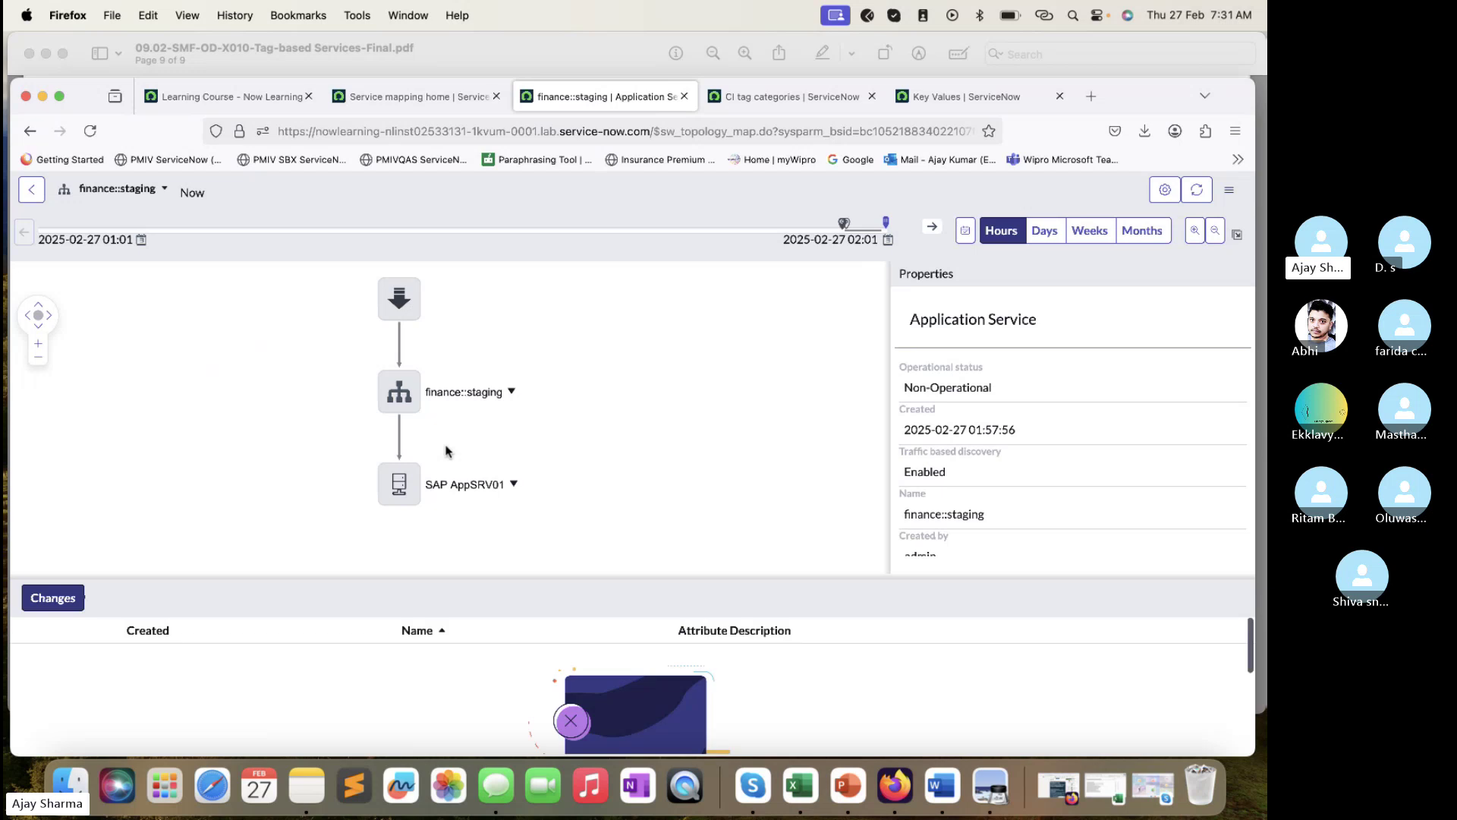
# - Compare the finance::staging map with the CI tag categories and the Application and Environment key values of SAP AppSRV01
pyautogui.click(785, 99)
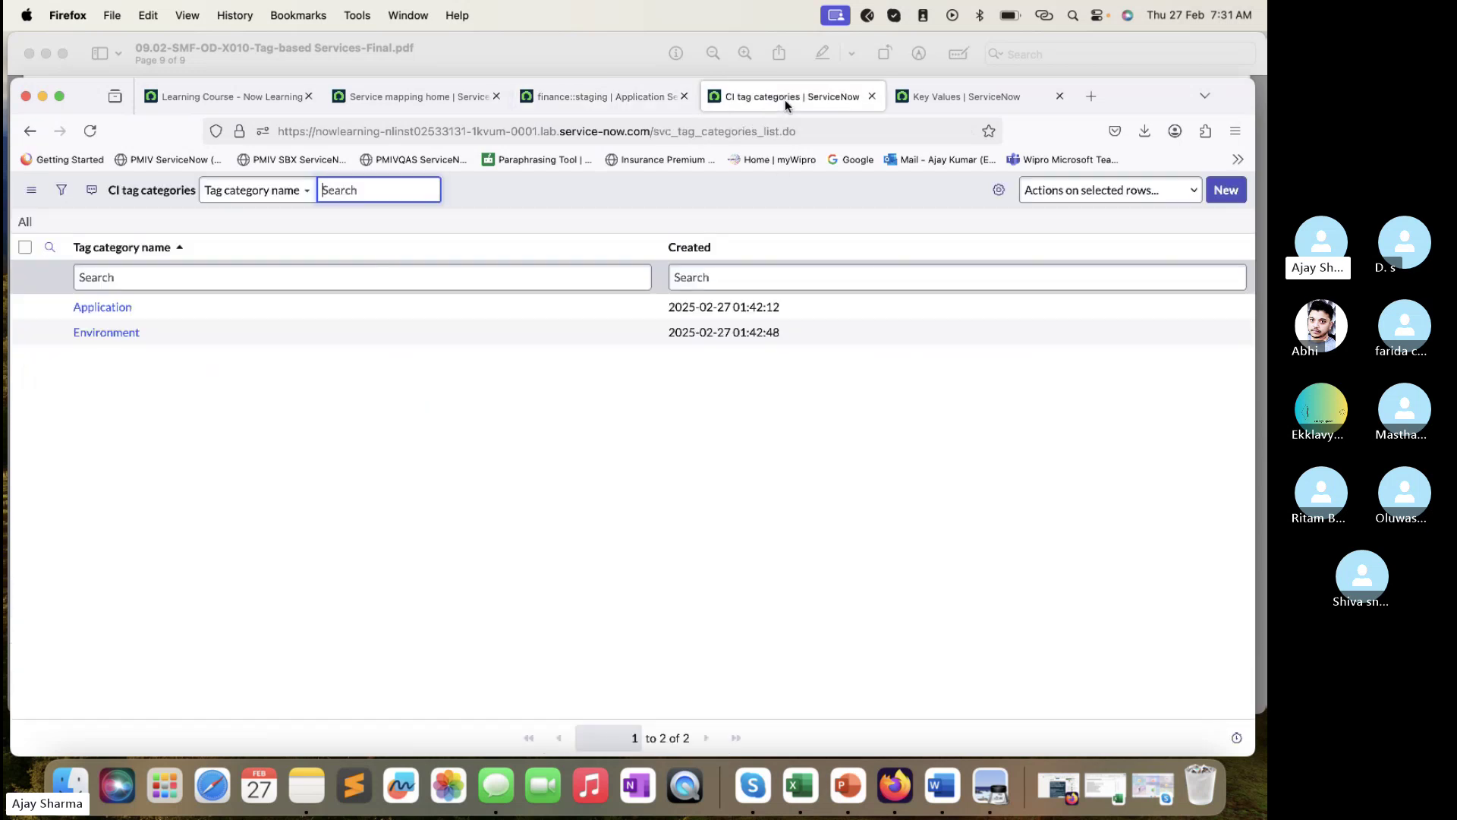
pyautogui.click(573, 103)
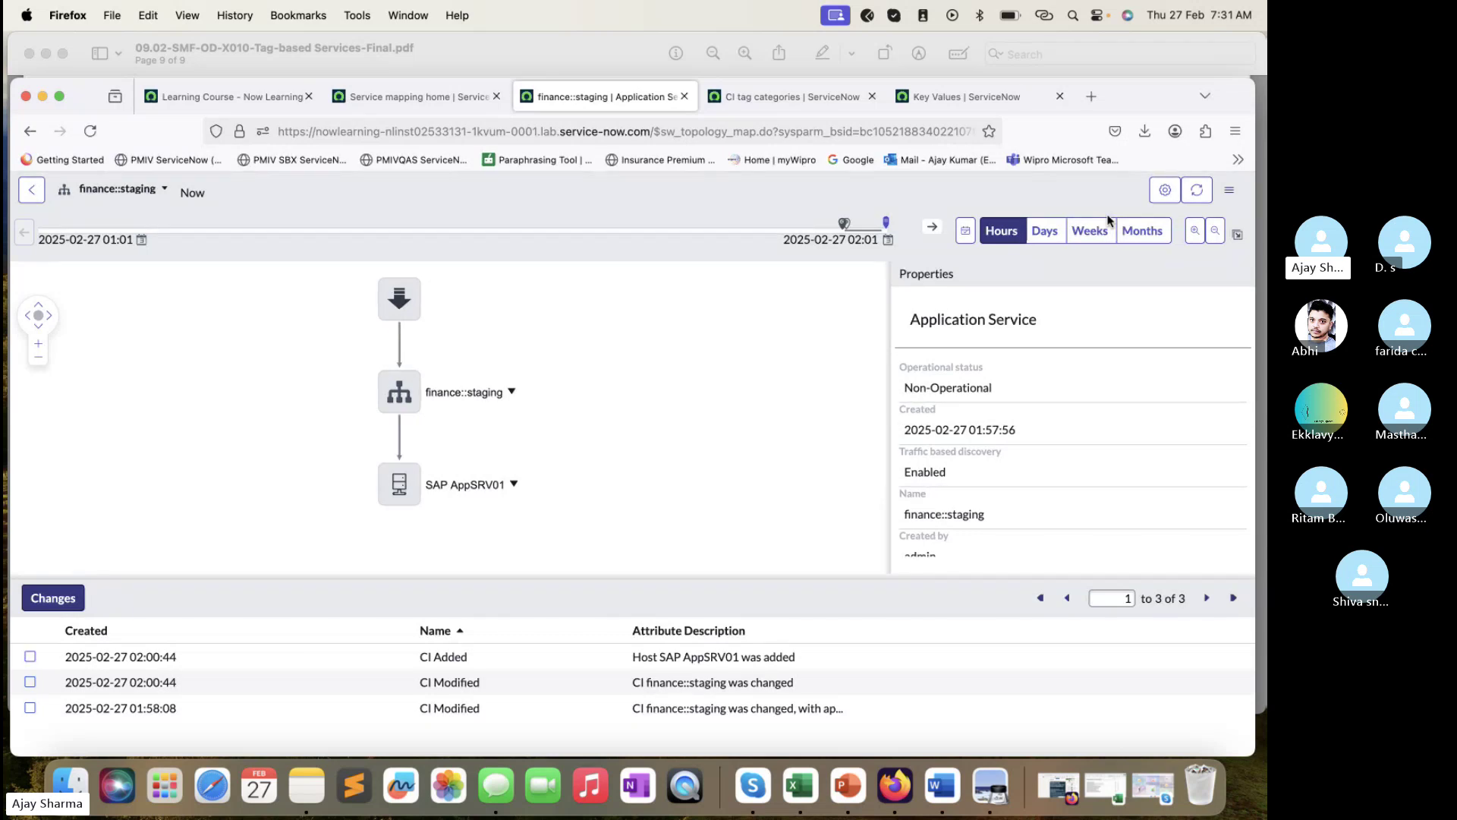
pyautogui.click(1010, 96)
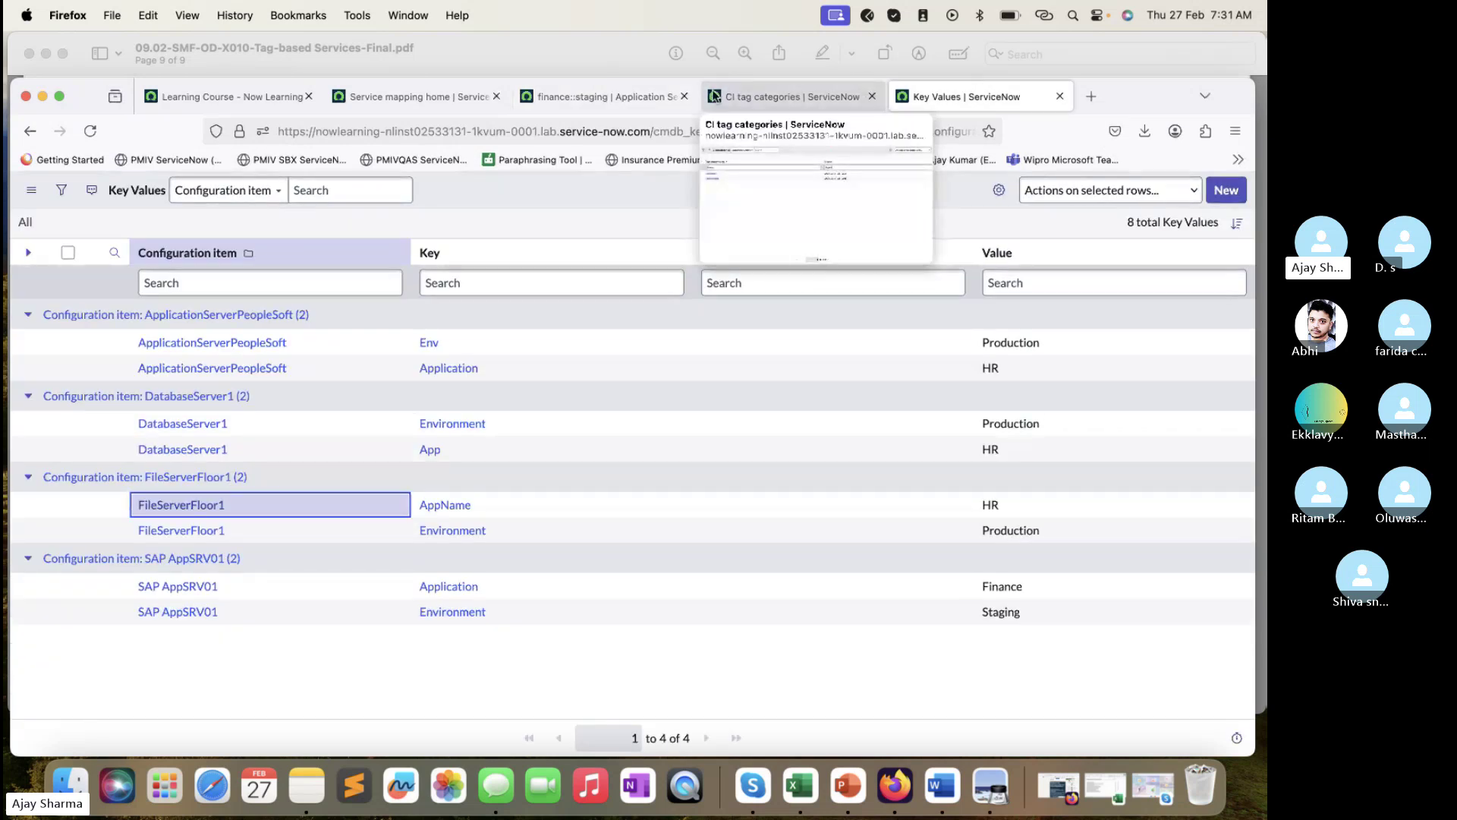
pyautogui.click(607, 97)
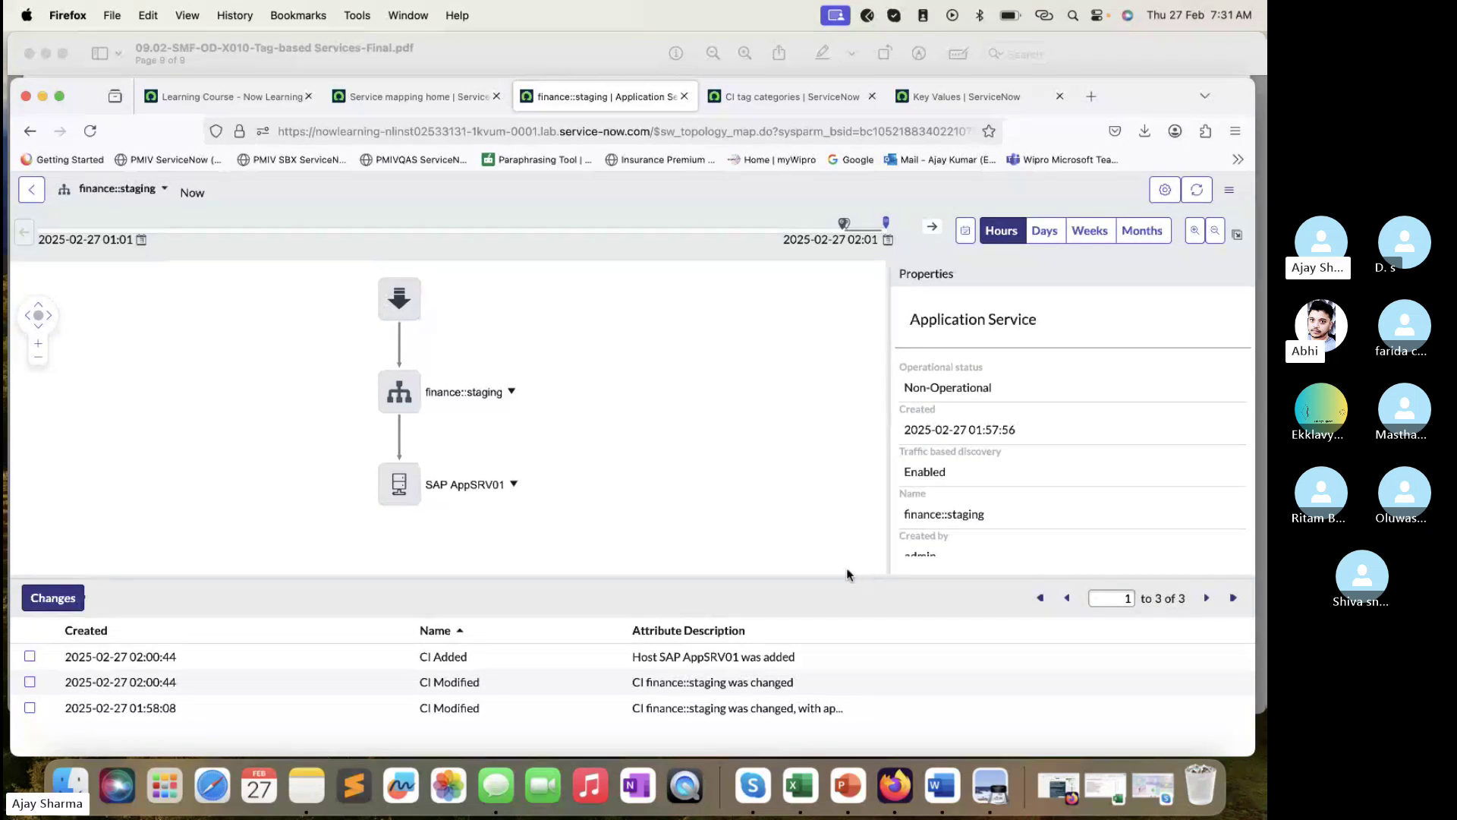
pyautogui.moveTo(843, 578); pyautogui.dragTo(842, 574)
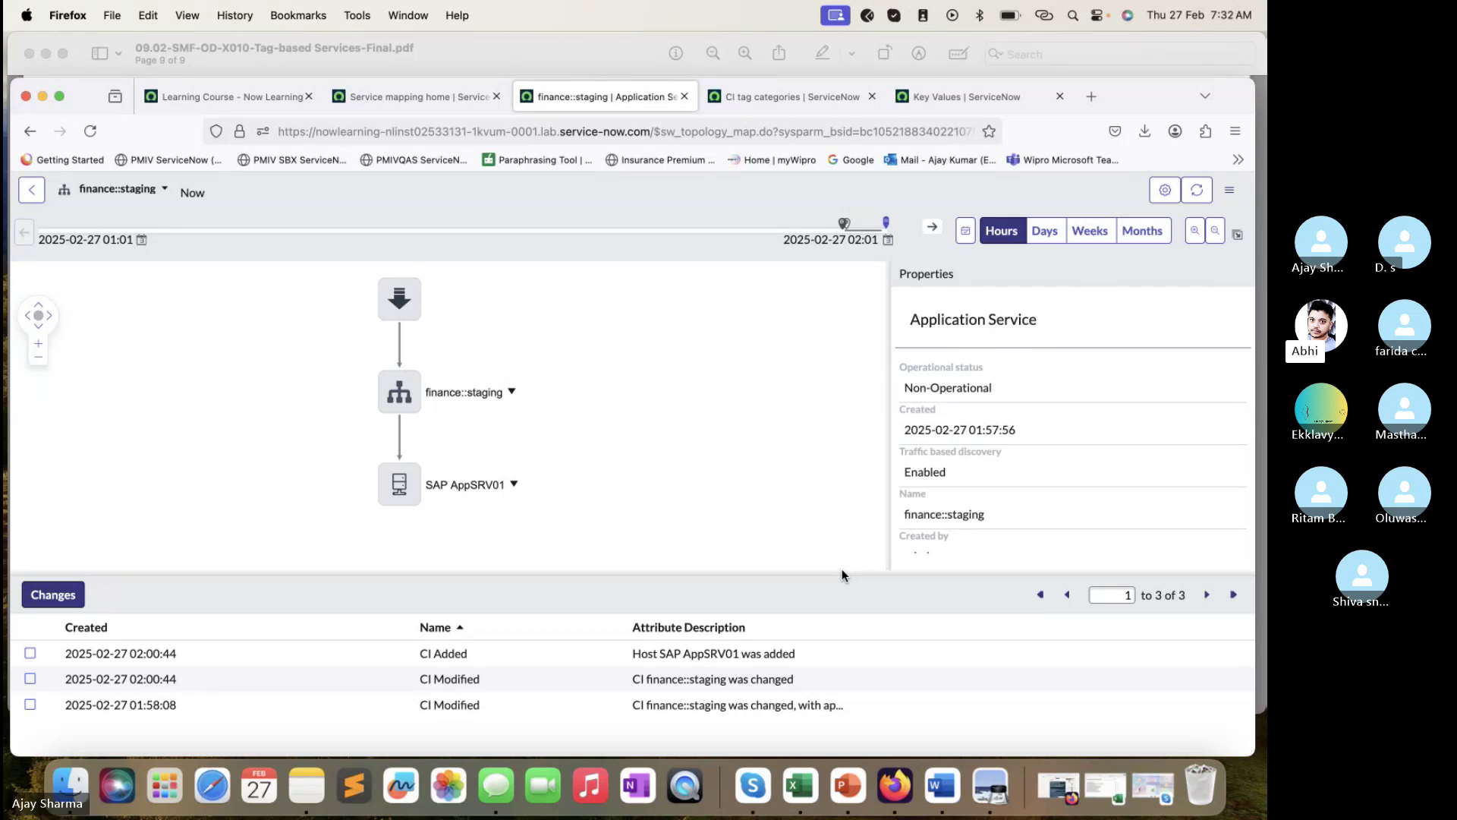
pyautogui.click(944, 103)
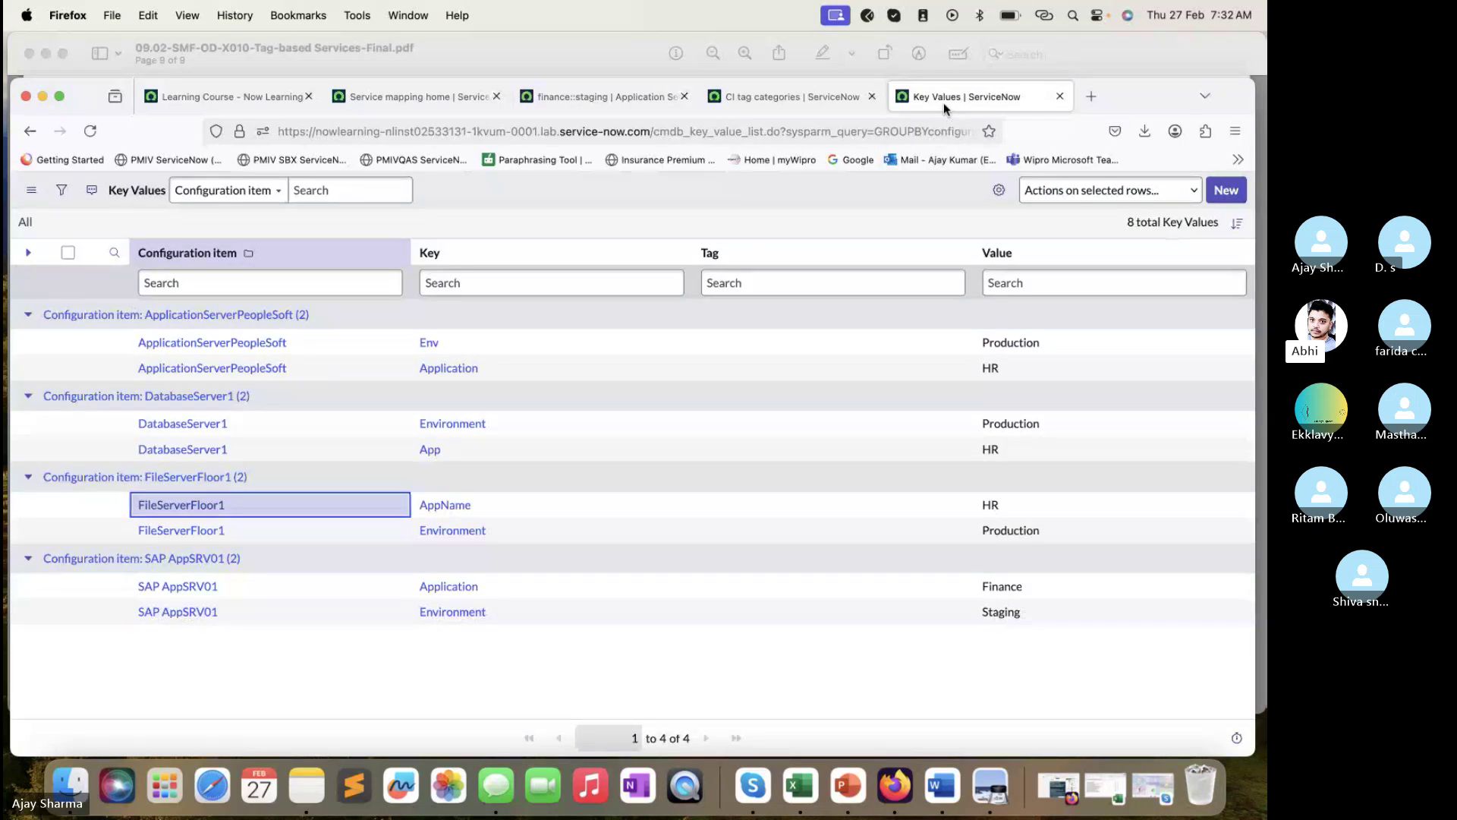
pyautogui.click(836, 100)
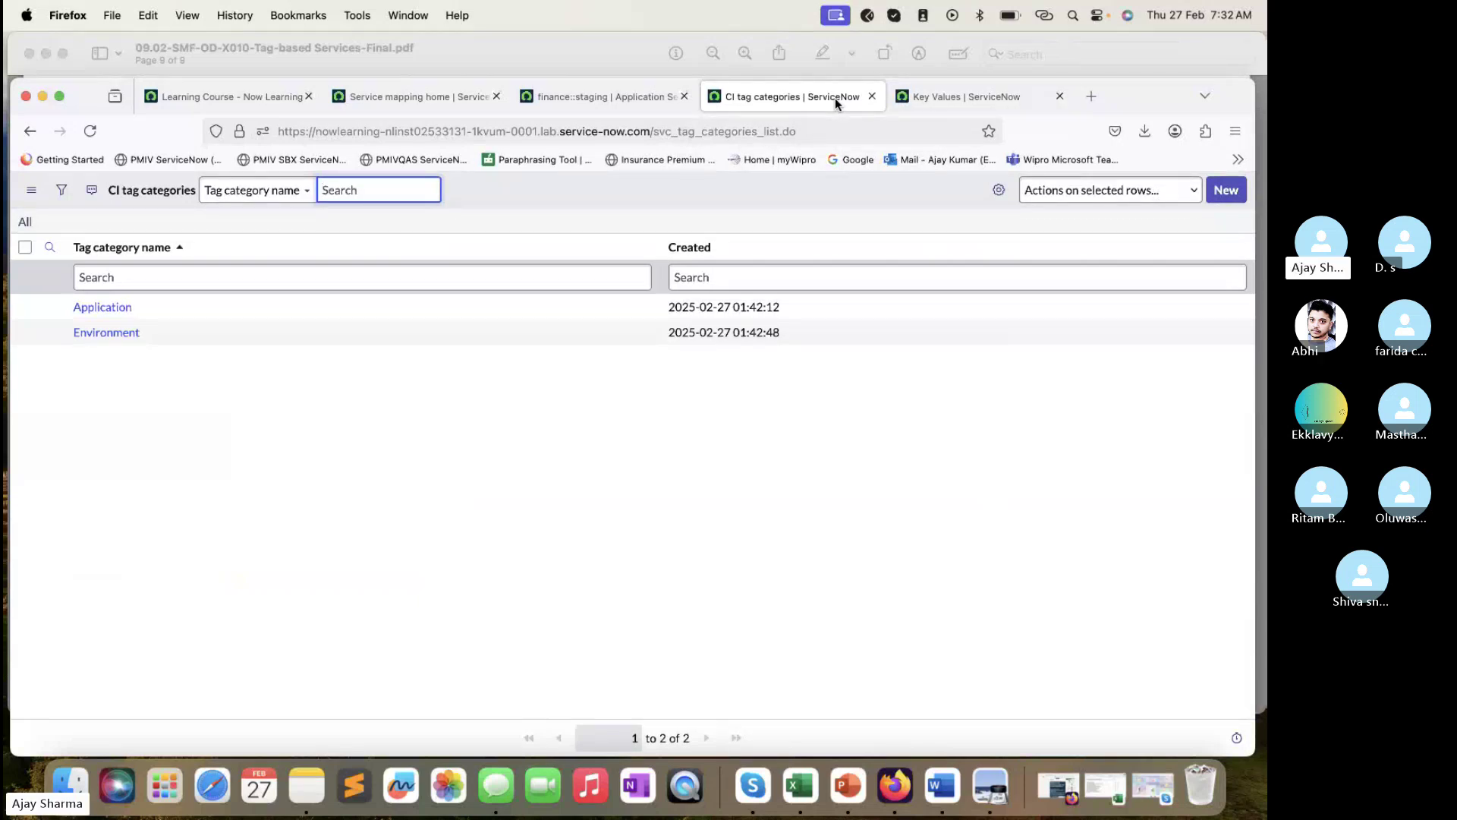
pyautogui.click(944, 99)
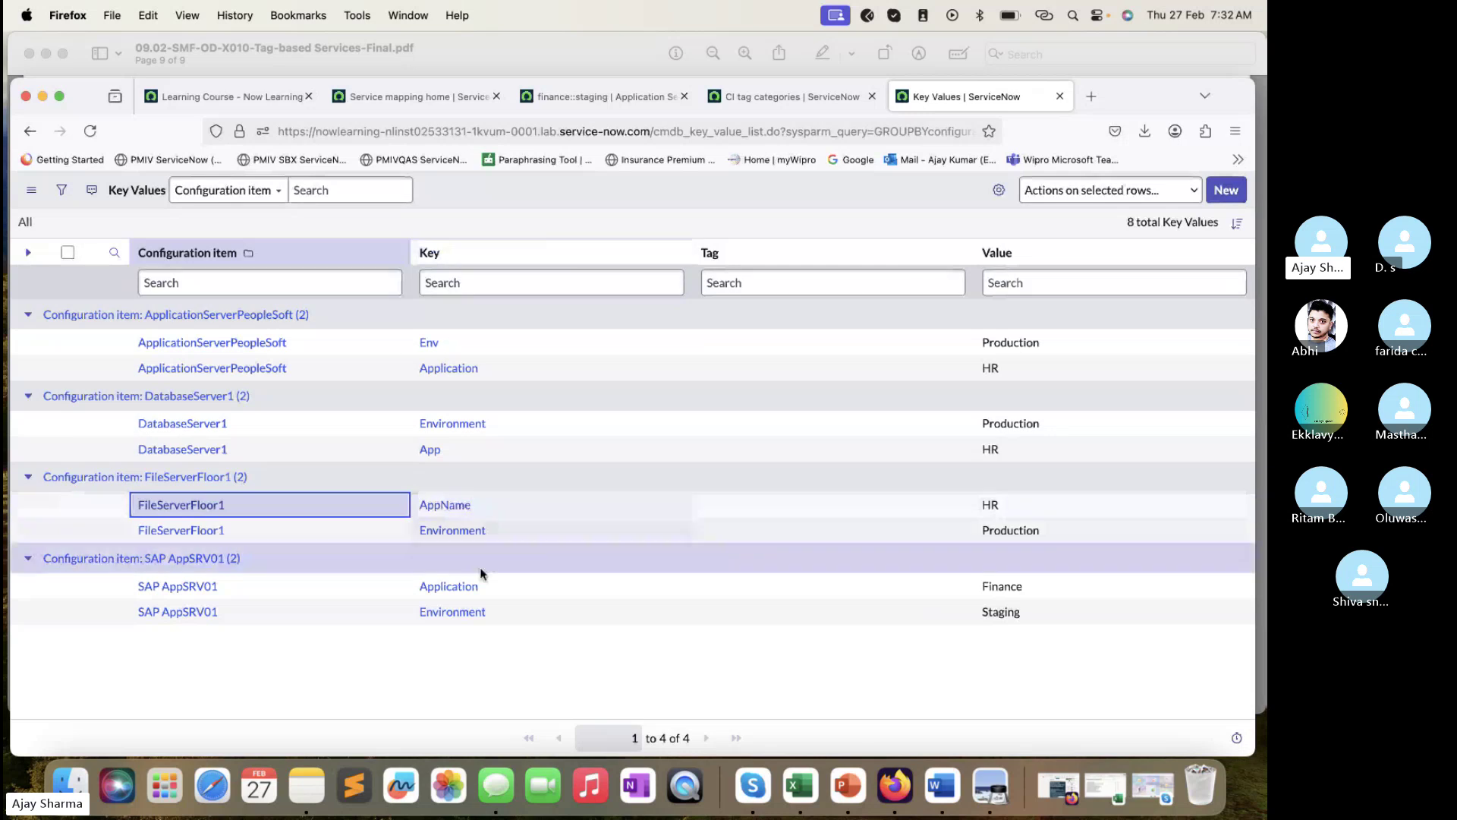
pyautogui.moveTo(486, 588); pyautogui.dragTo(398, 589)
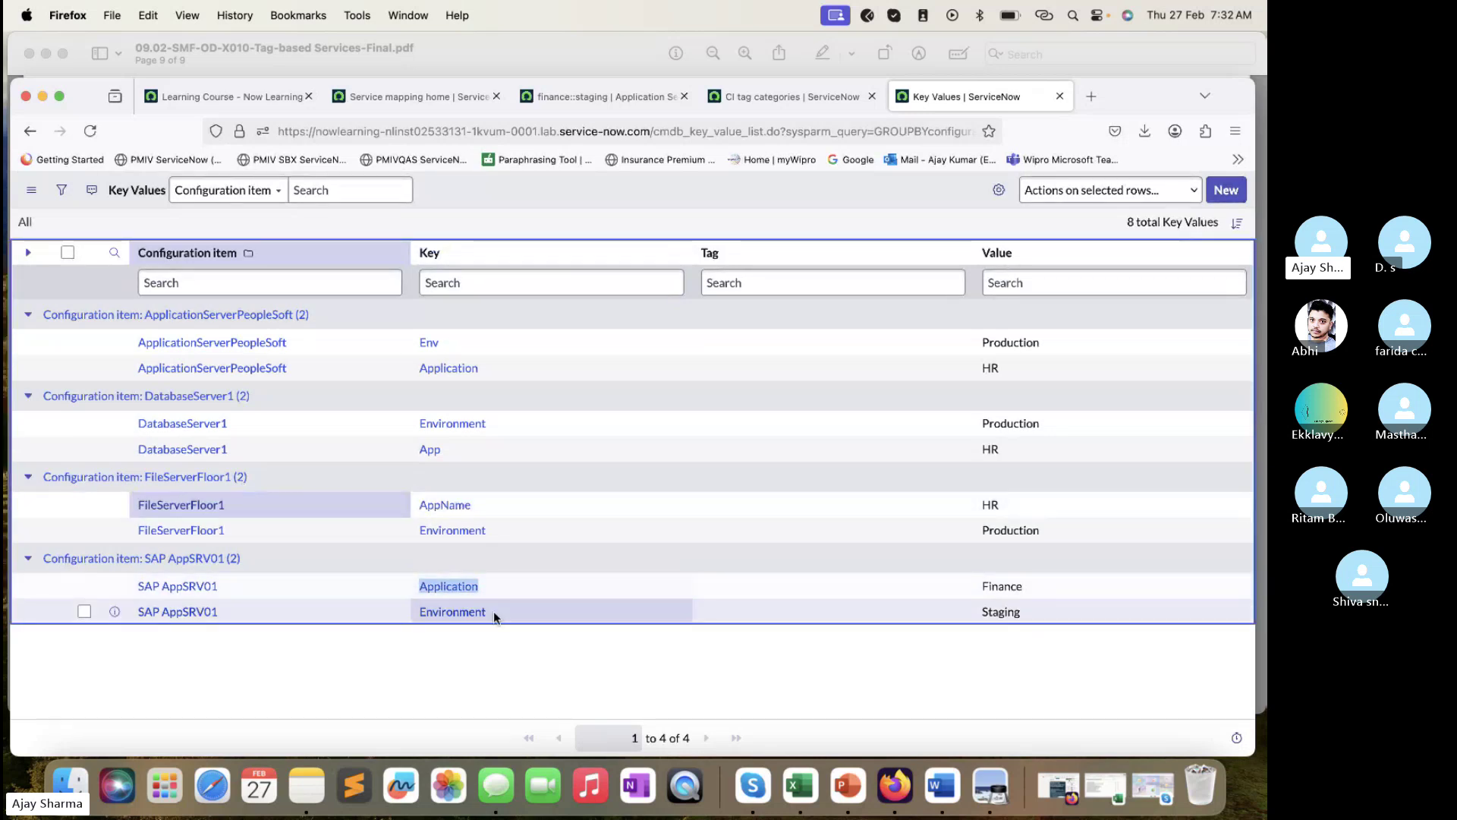
pyautogui.moveTo(494, 612); pyautogui.dragTo(418, 612)
# - Group the Key Values list by Key and expand the Environment, Env, AppName, Application and App groups
pyautogui.rightClick(469, 253)
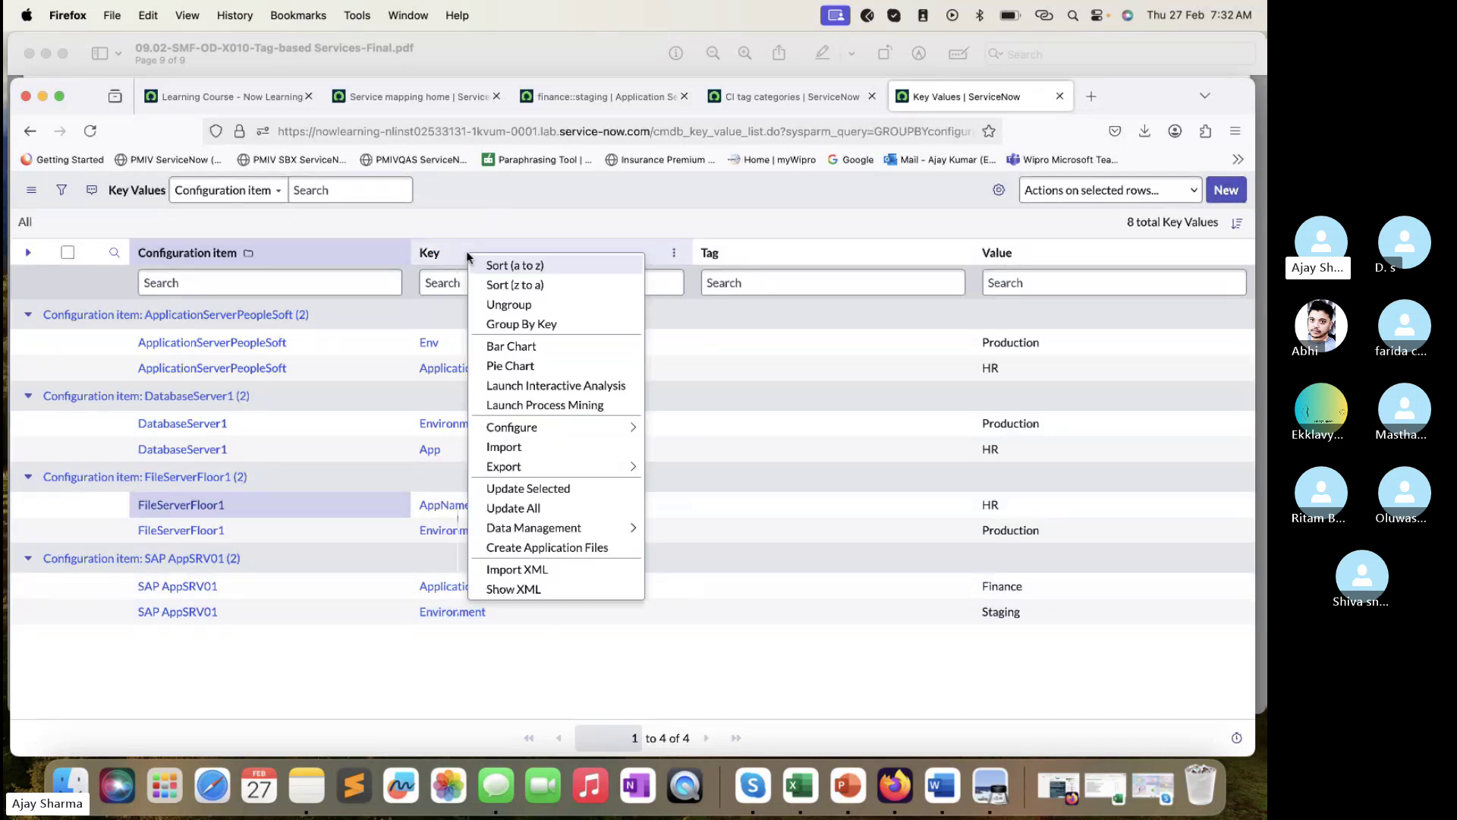
pyautogui.click(534, 326)
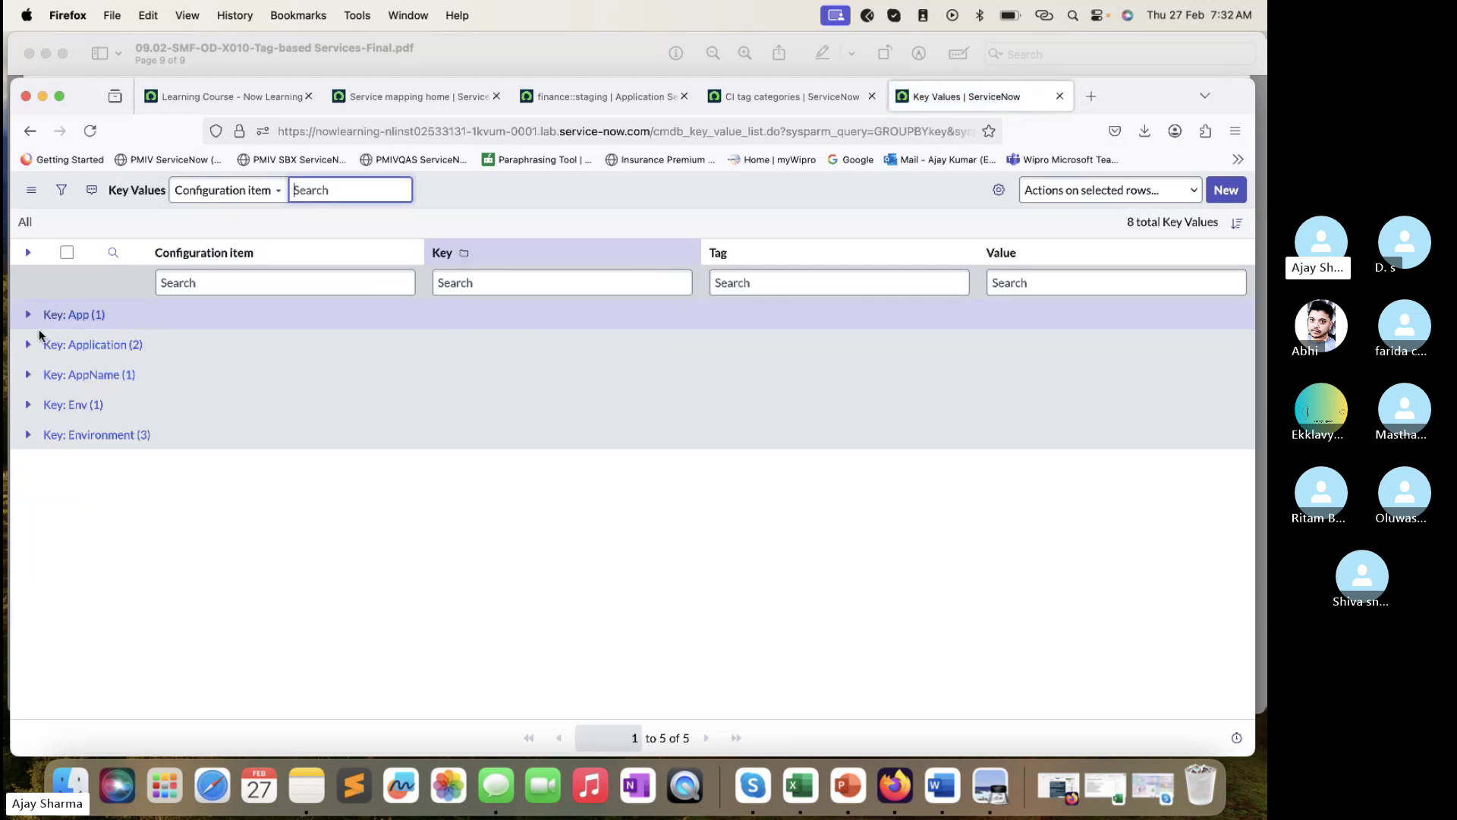
pyautogui.click(27, 435)
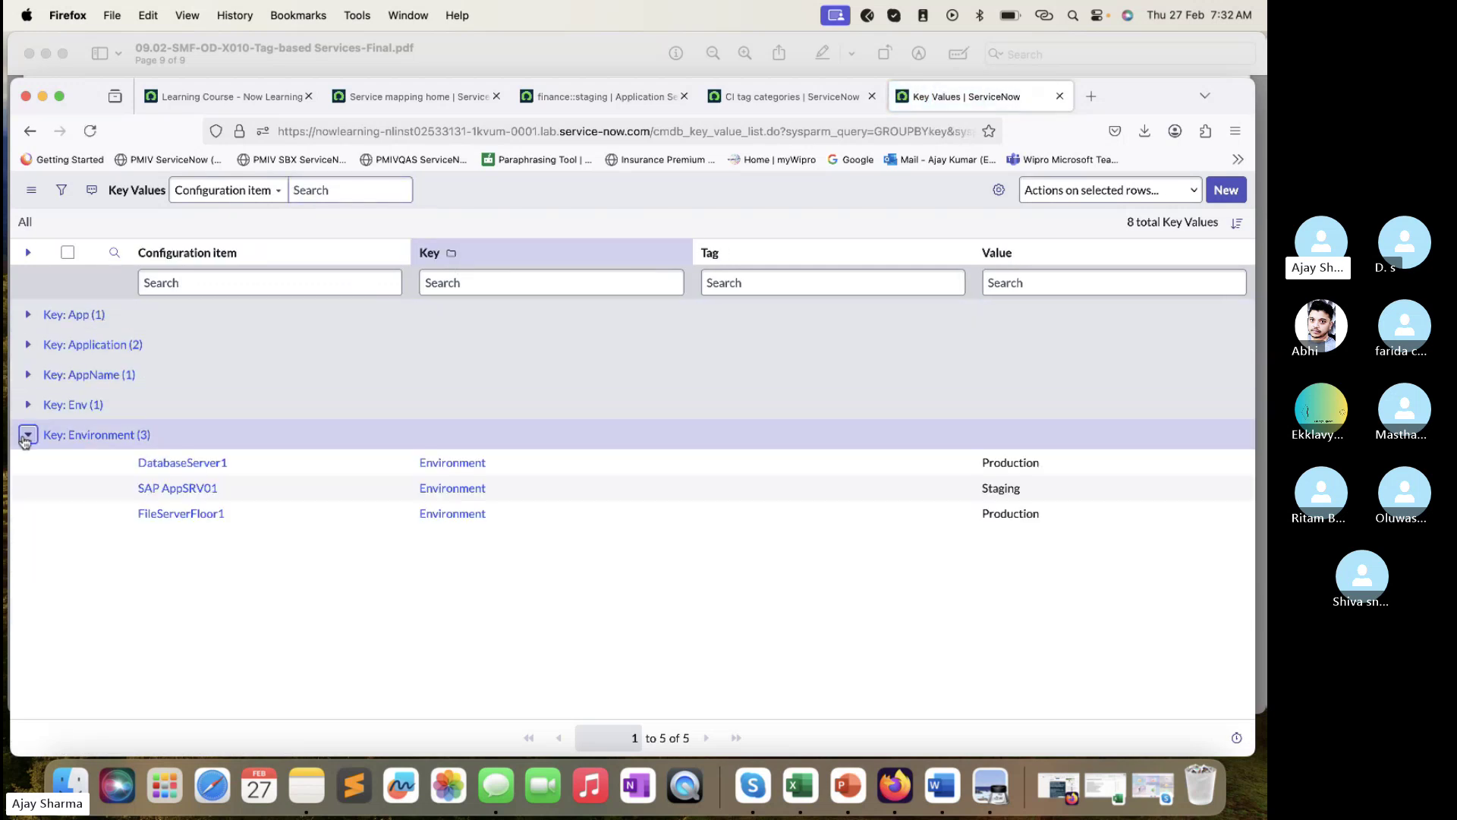
pyautogui.click(28, 405)
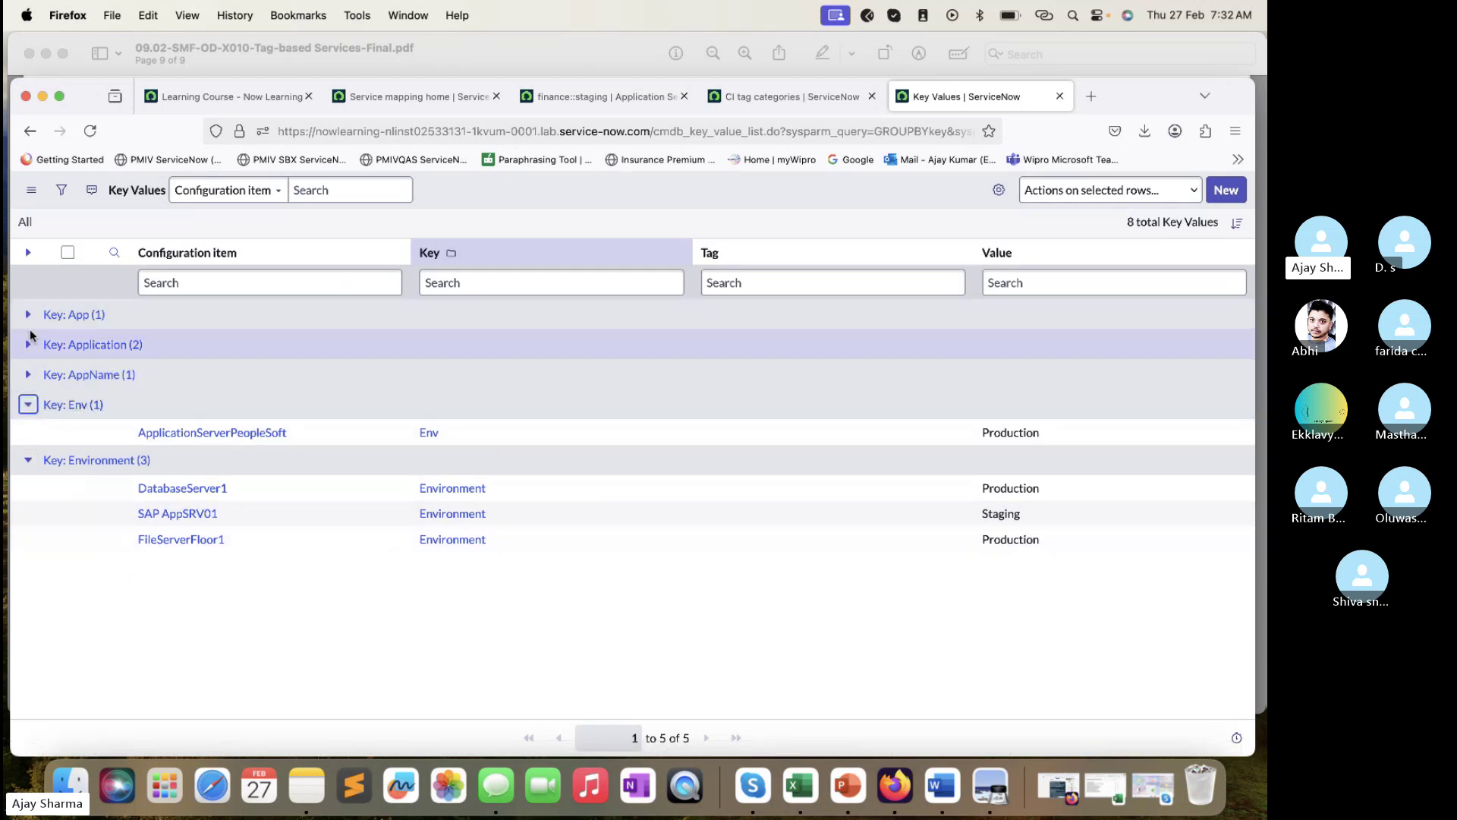
pyautogui.click(28, 374)
pyautogui.click(28, 344)
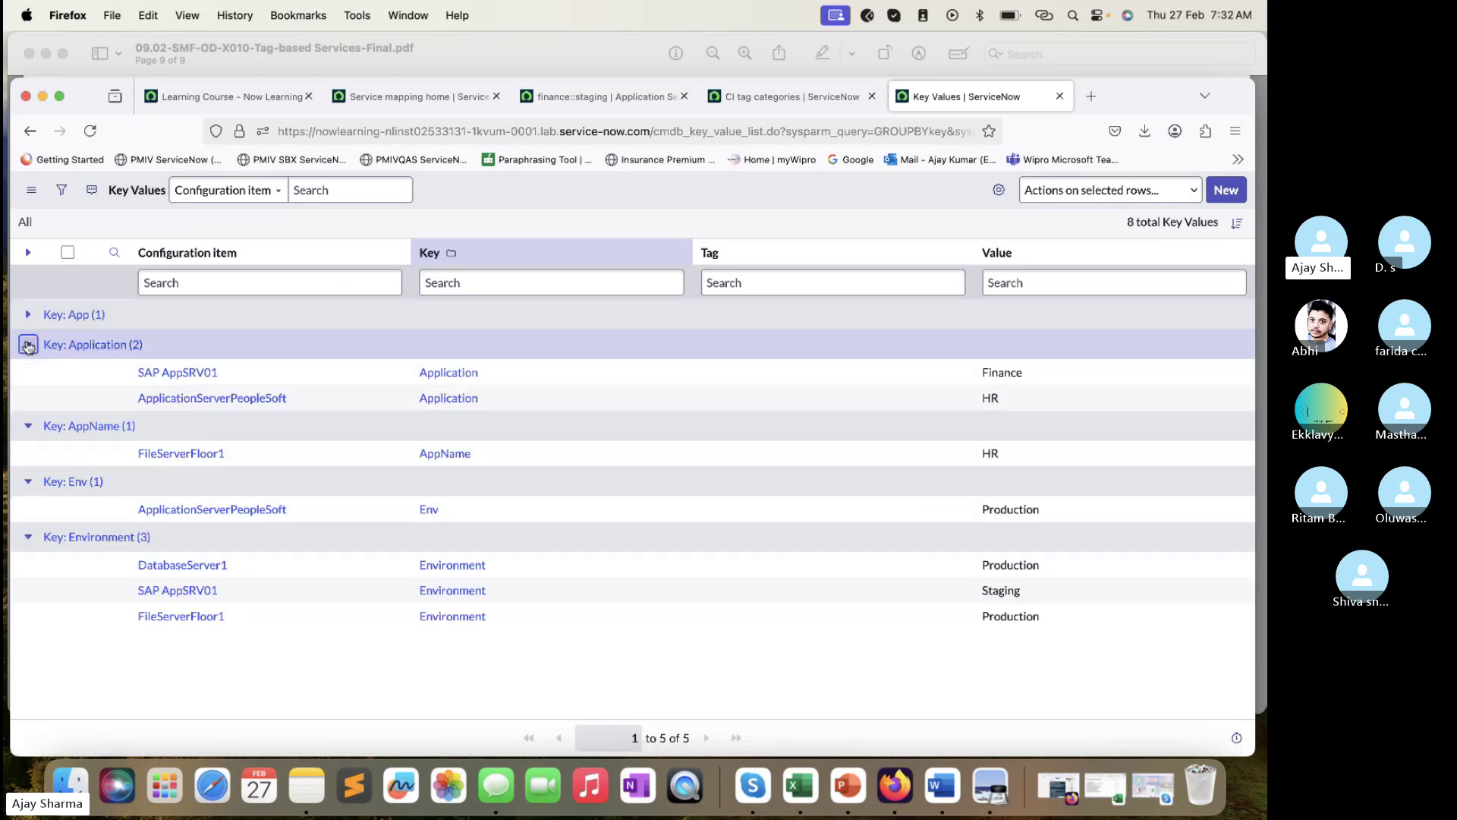
pyautogui.click(28, 314)
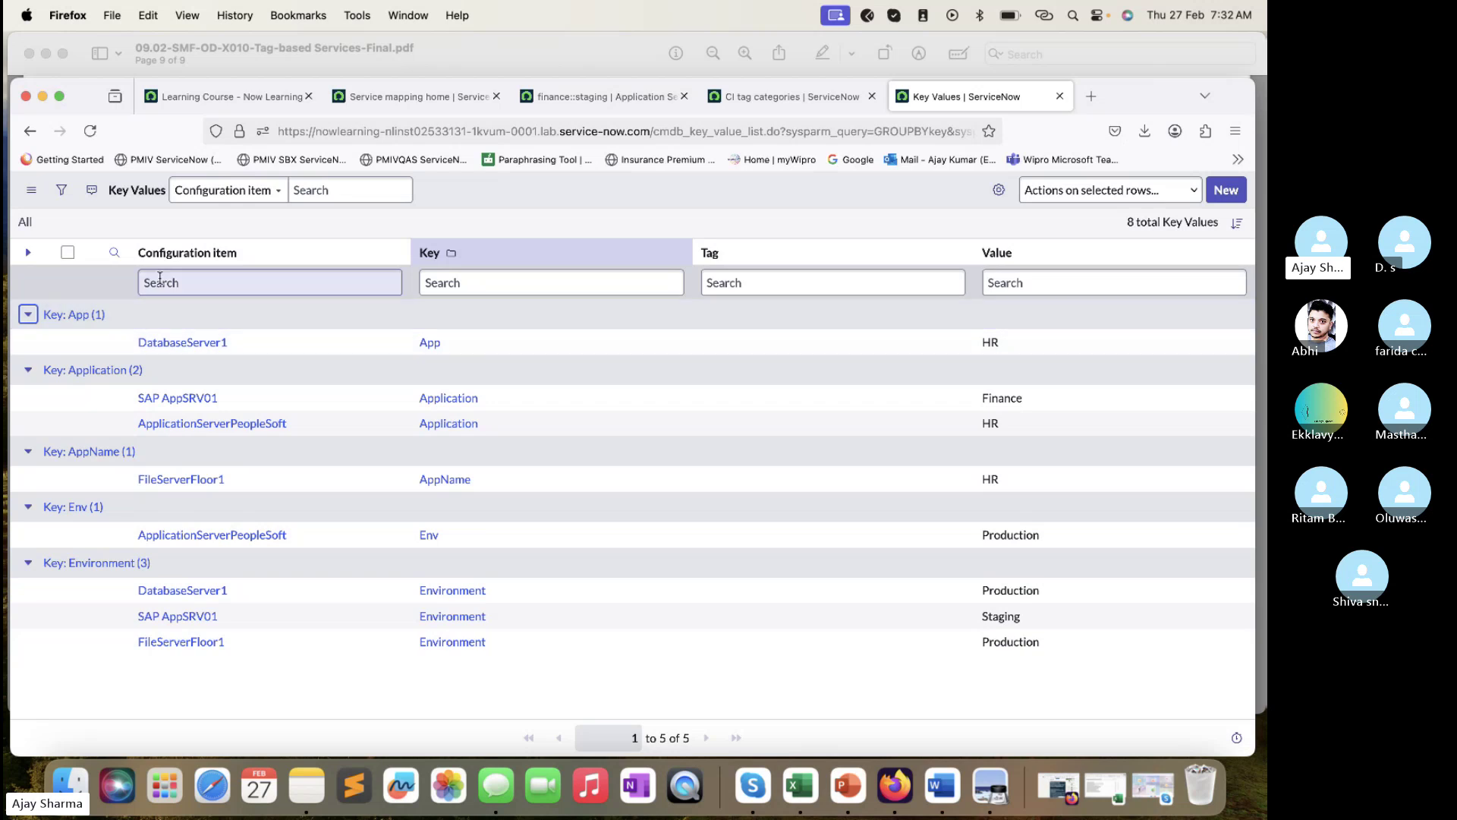
# - Examine how the grouped keys relate to the Application and Environment tag categories and the finance::staging map
pyautogui.click(835, 99)
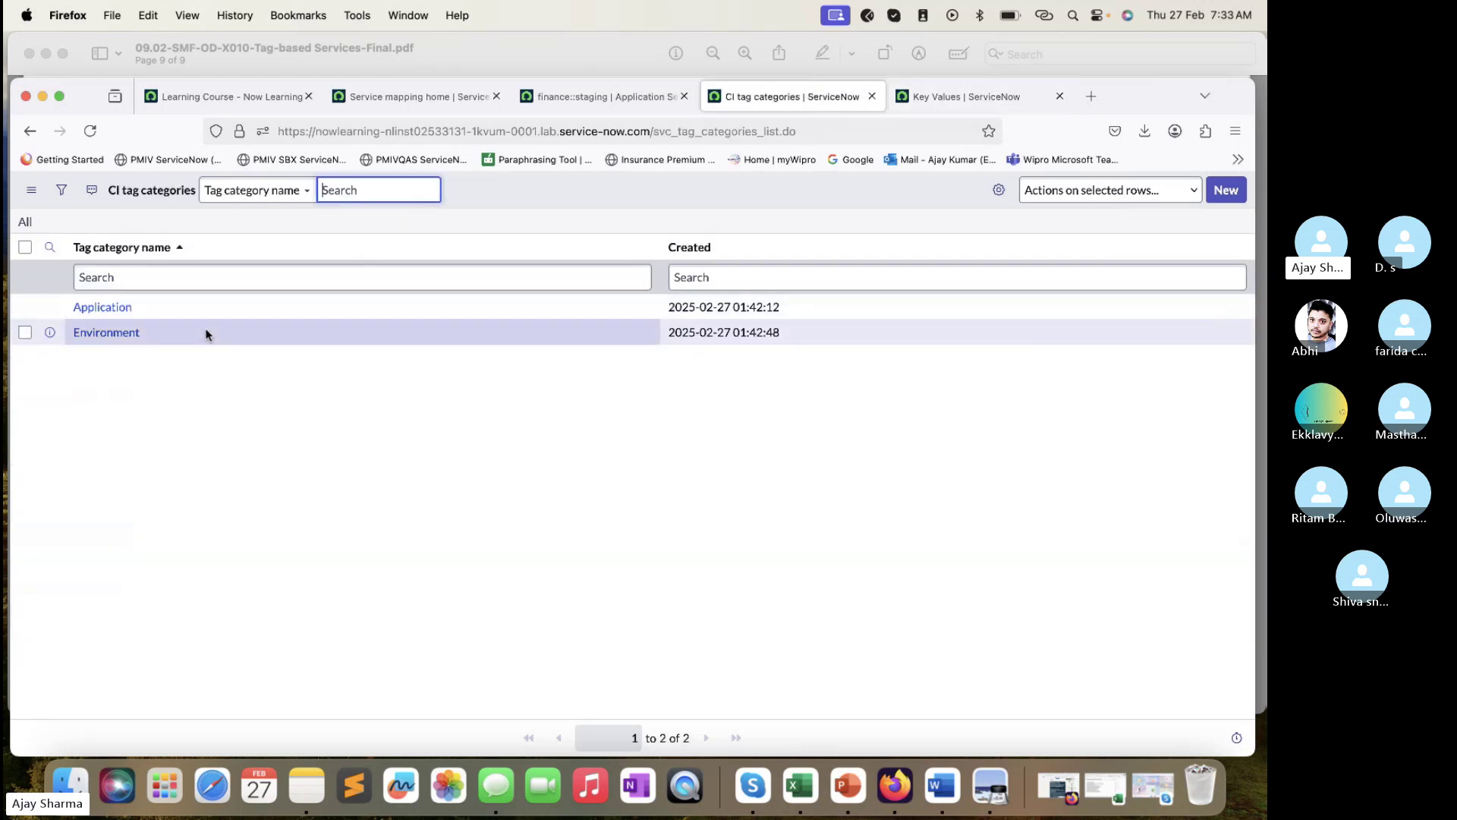
pyautogui.click(966, 97)
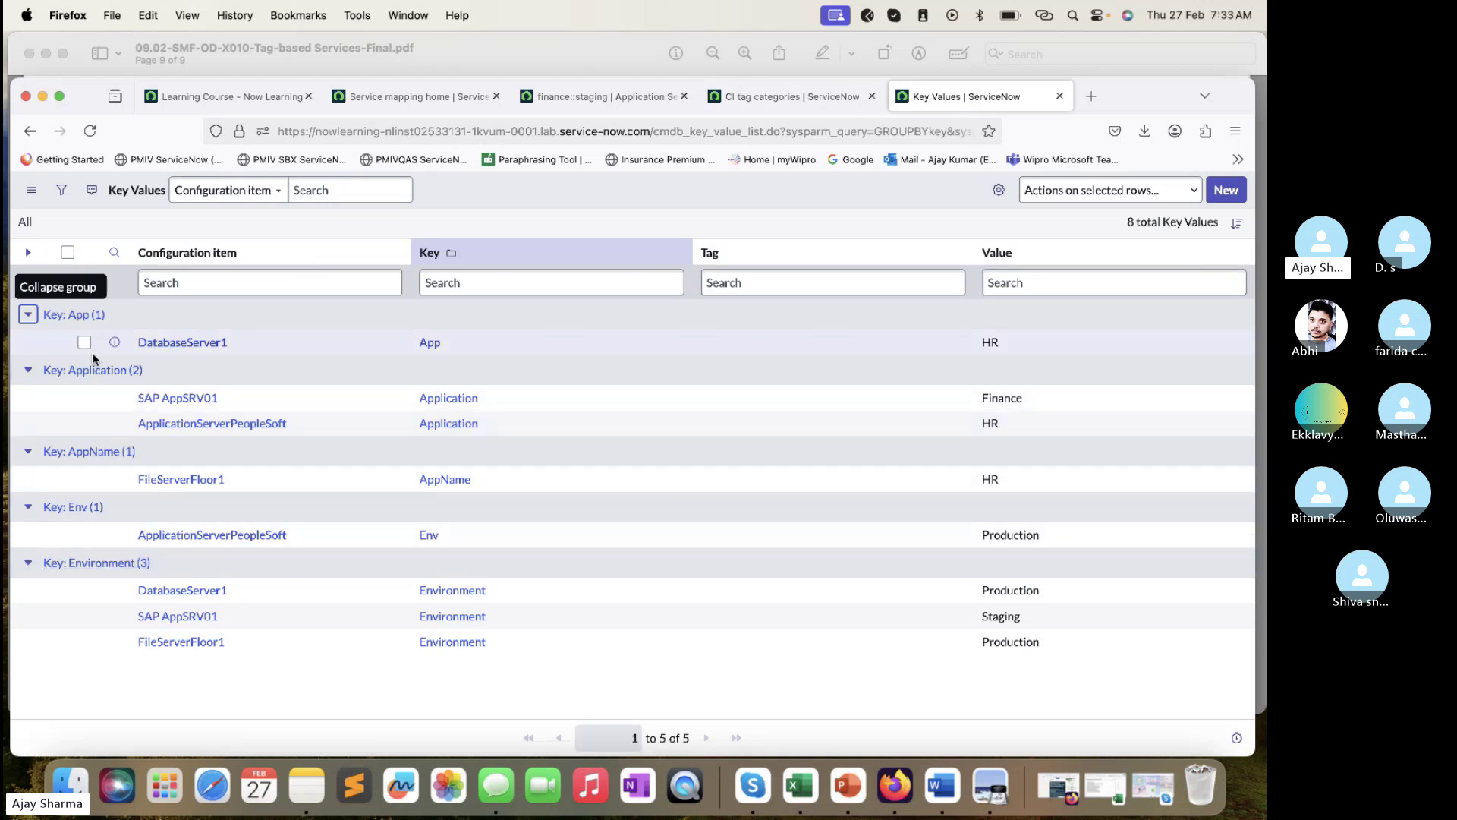
pyautogui.click(607, 104)
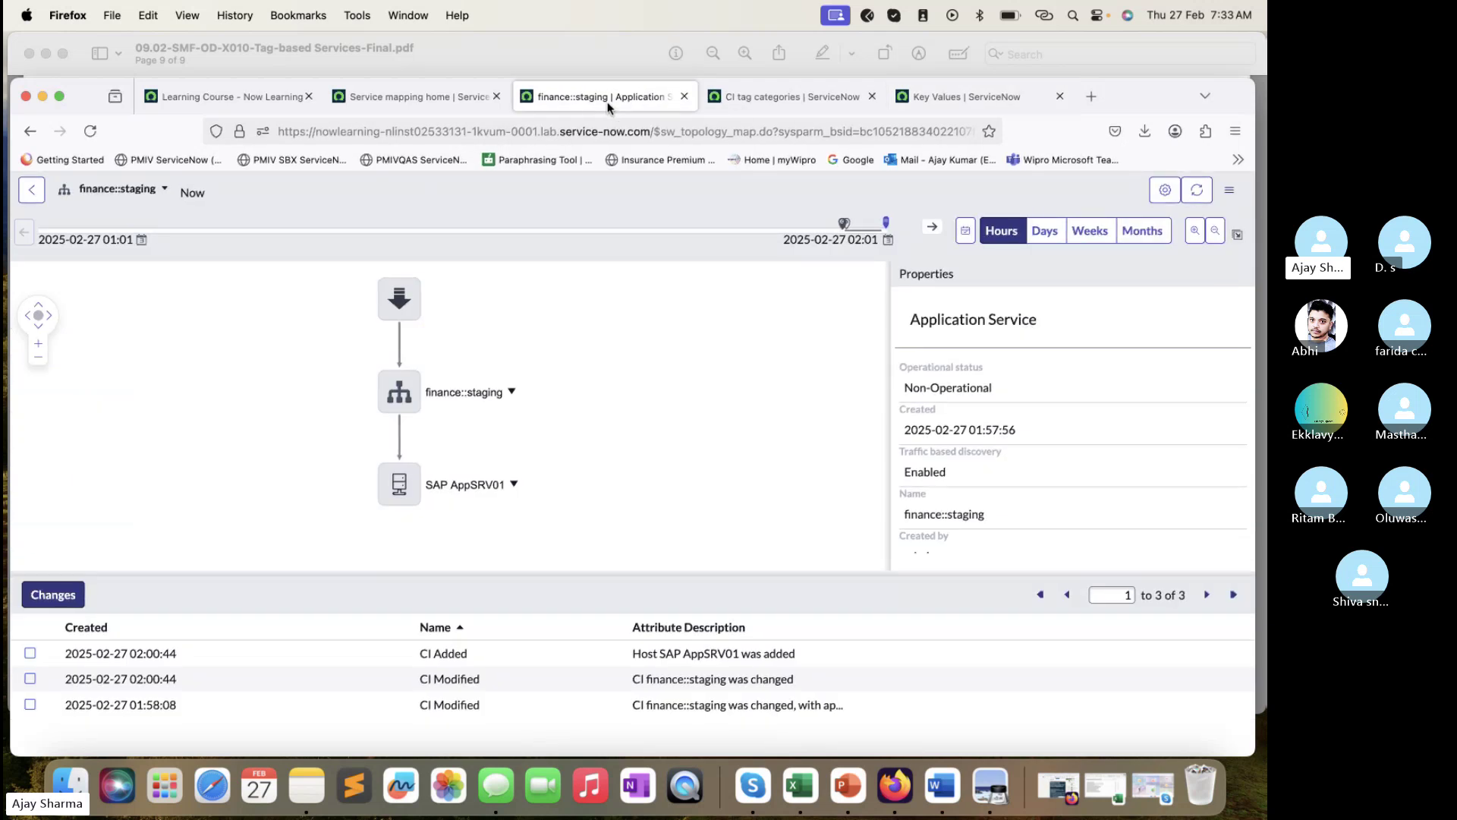
pyautogui.click(974, 97)
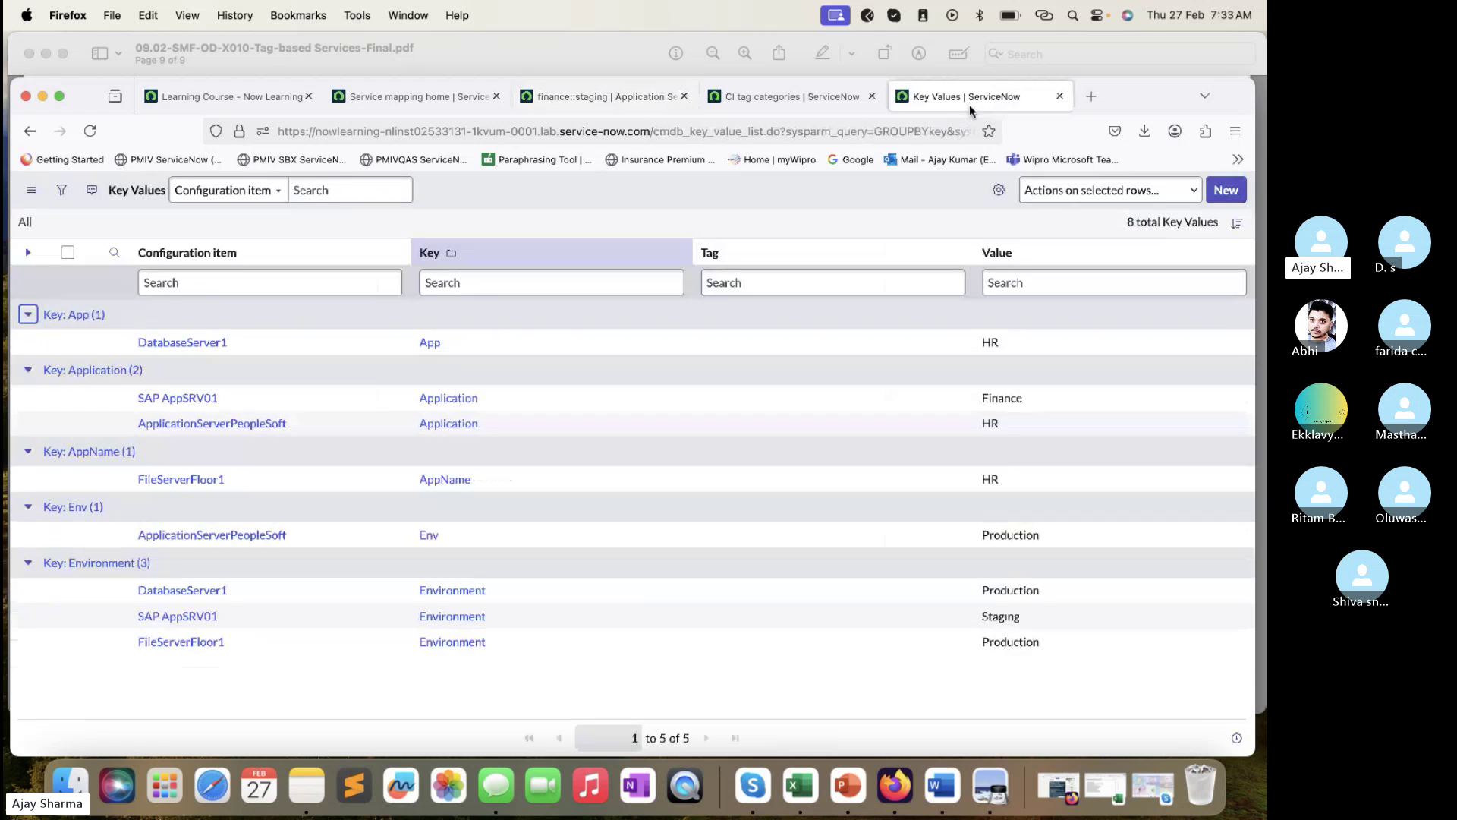
pyautogui.click(771, 99)
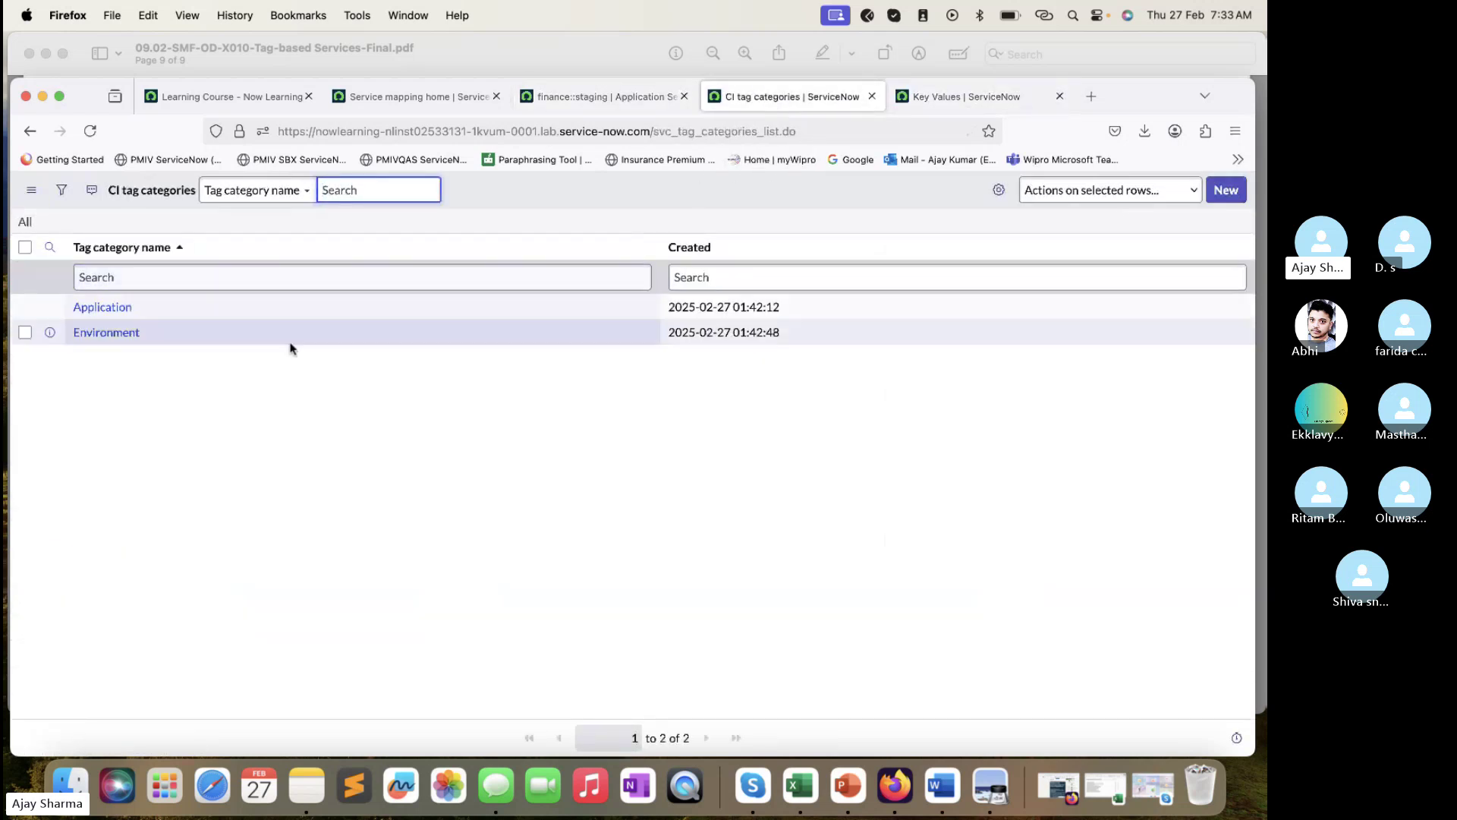
pyautogui.click(954, 97)
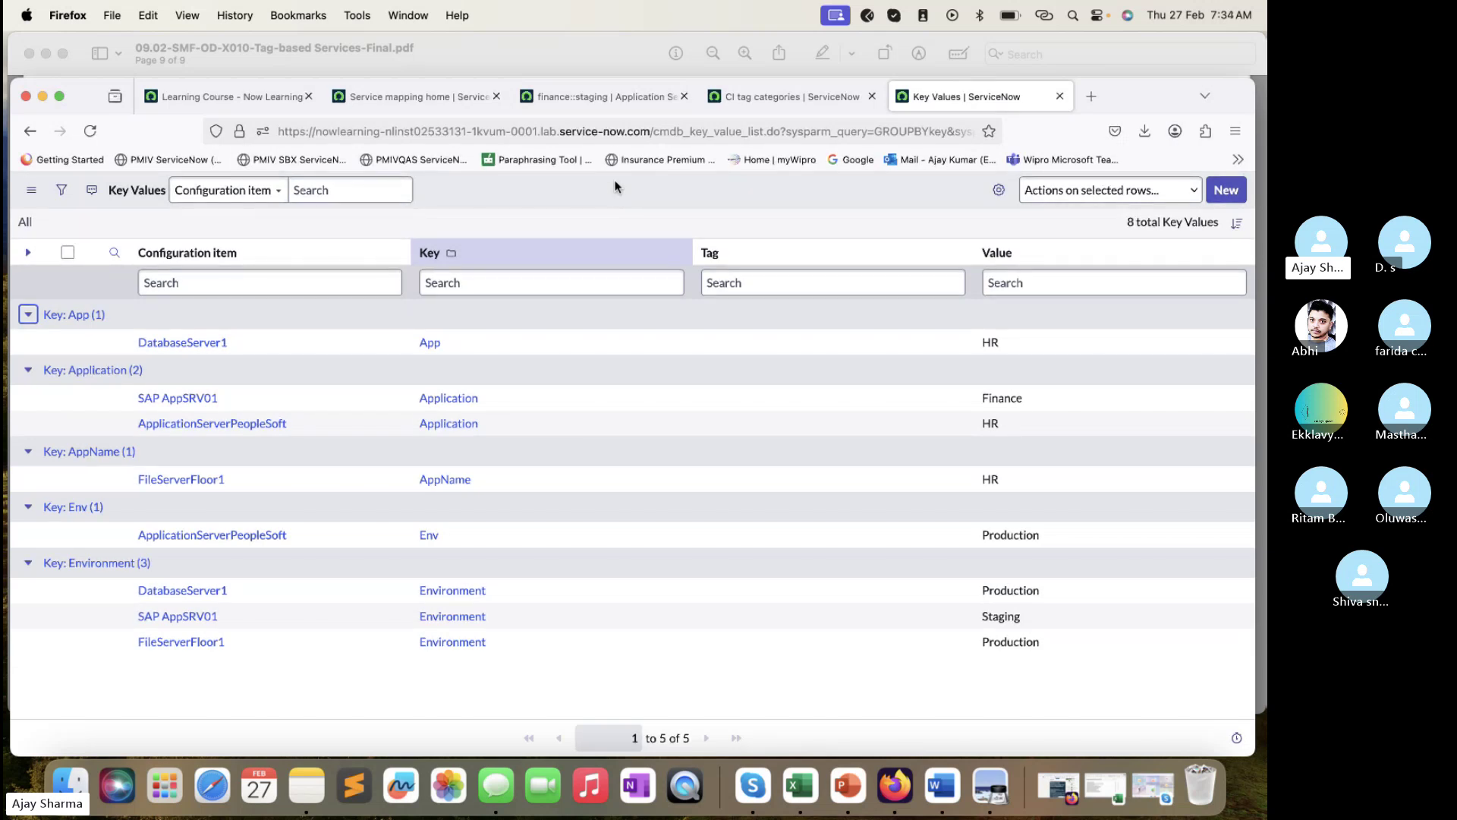
pyautogui.click(613, 106)
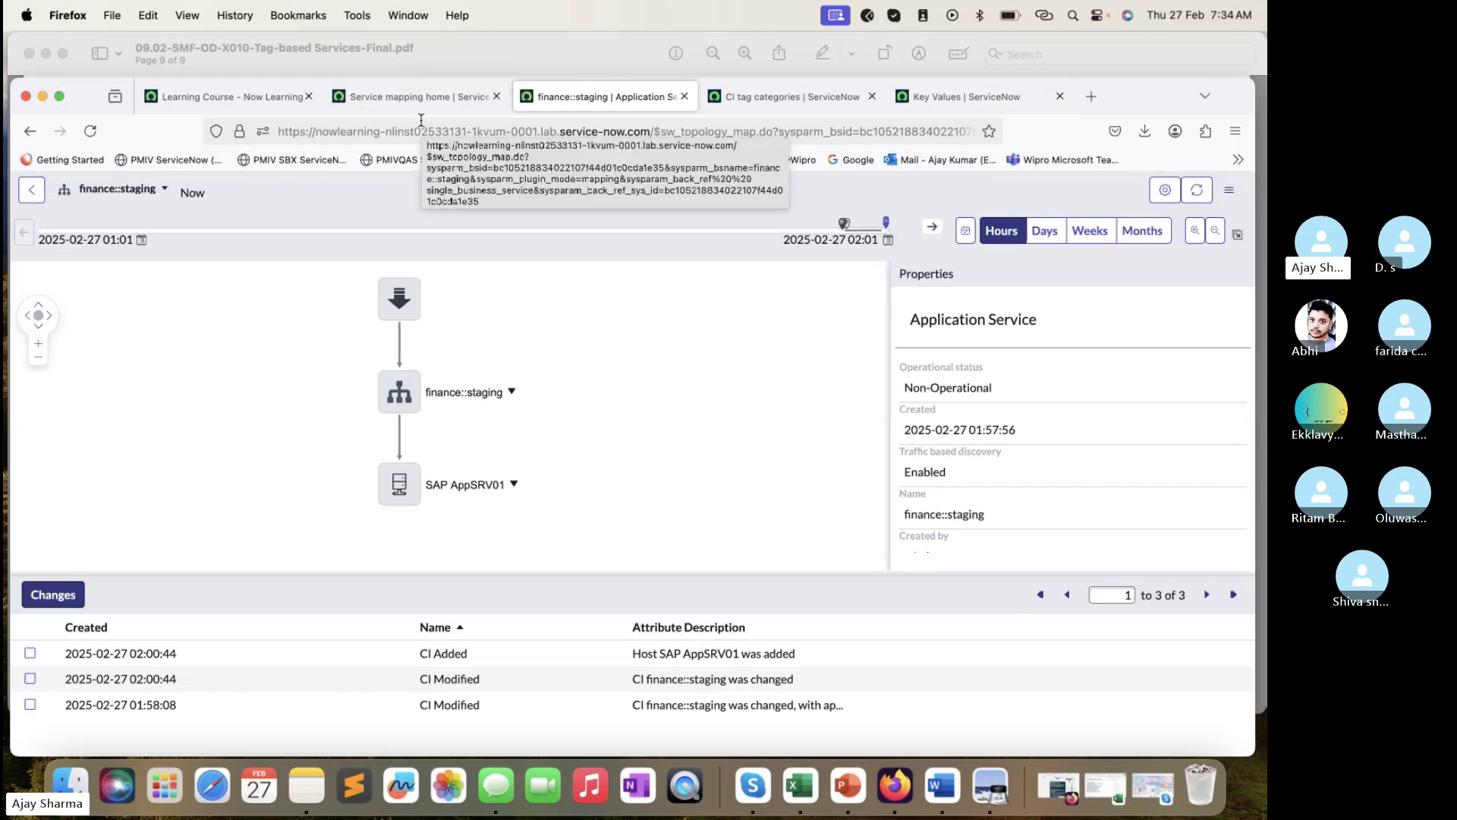
pyautogui.click(752, 96)
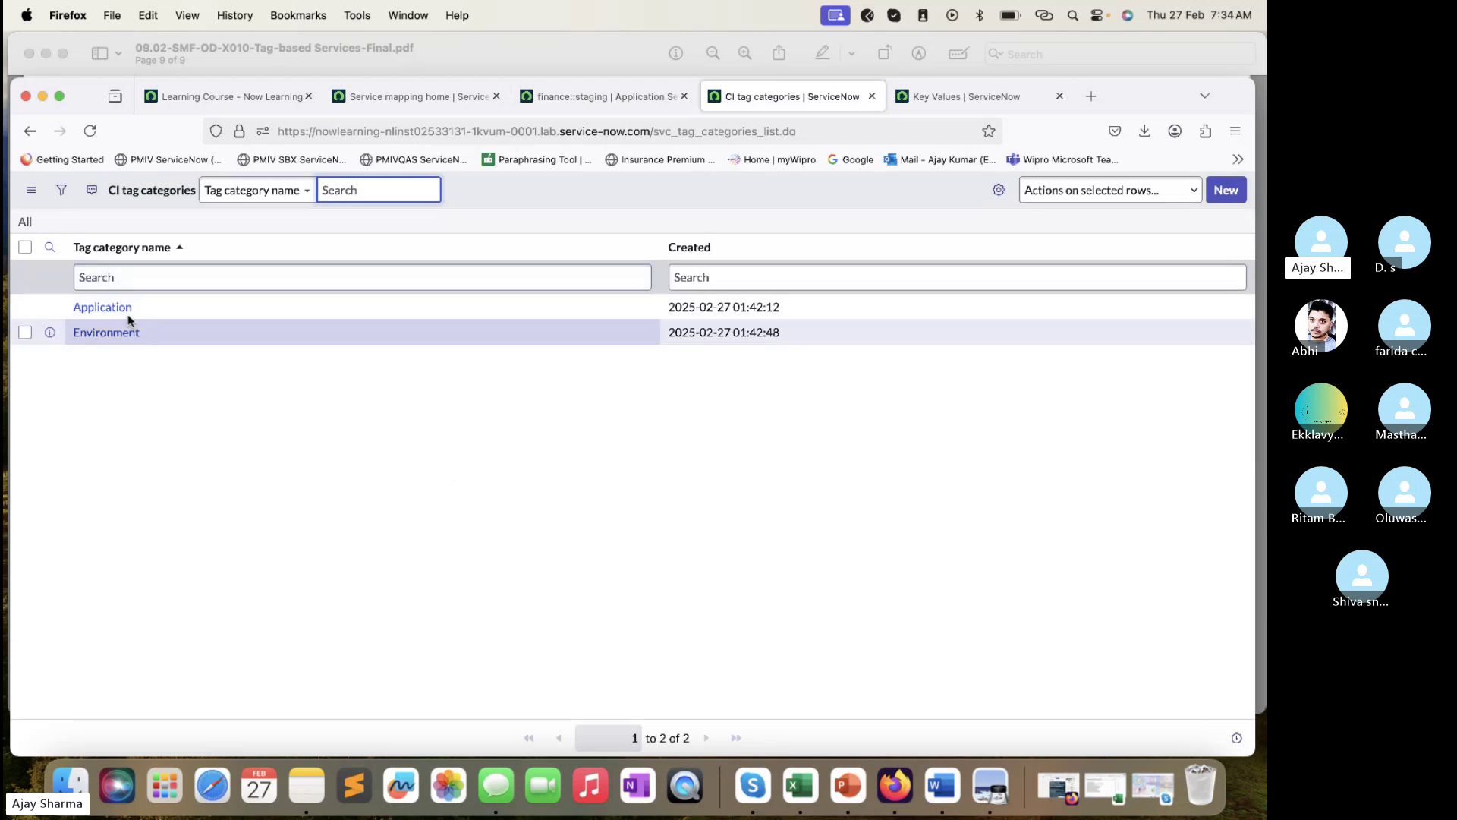
# - Find the Service Mapping modules matching "tag" and open Tag-based Service Families in a new browser tab
pyautogui.click(417, 96)
pyautogui.click(189, 193)
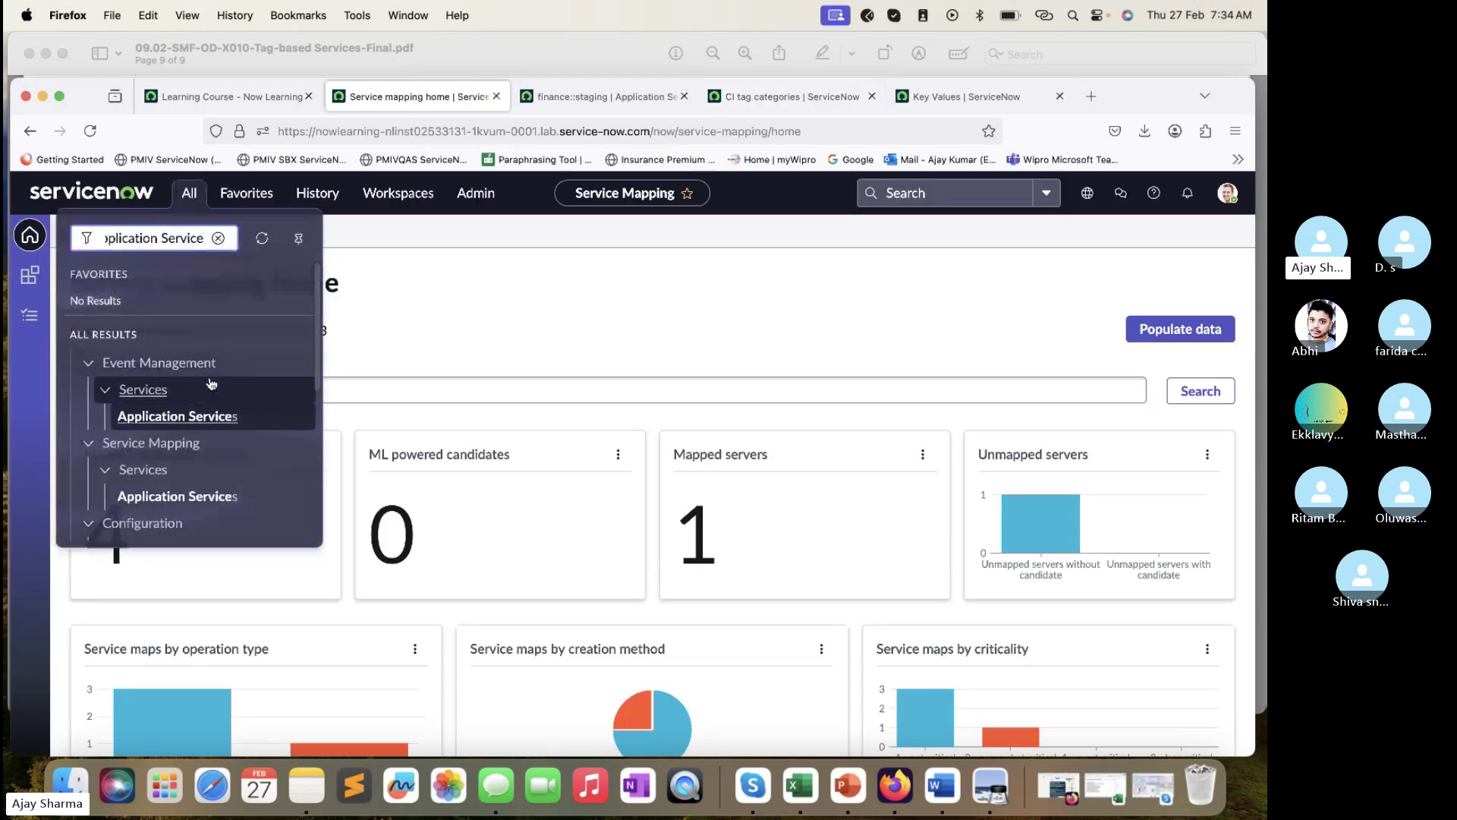
pyautogui.tripleClick(195, 237)
pyautogui.write('tab')
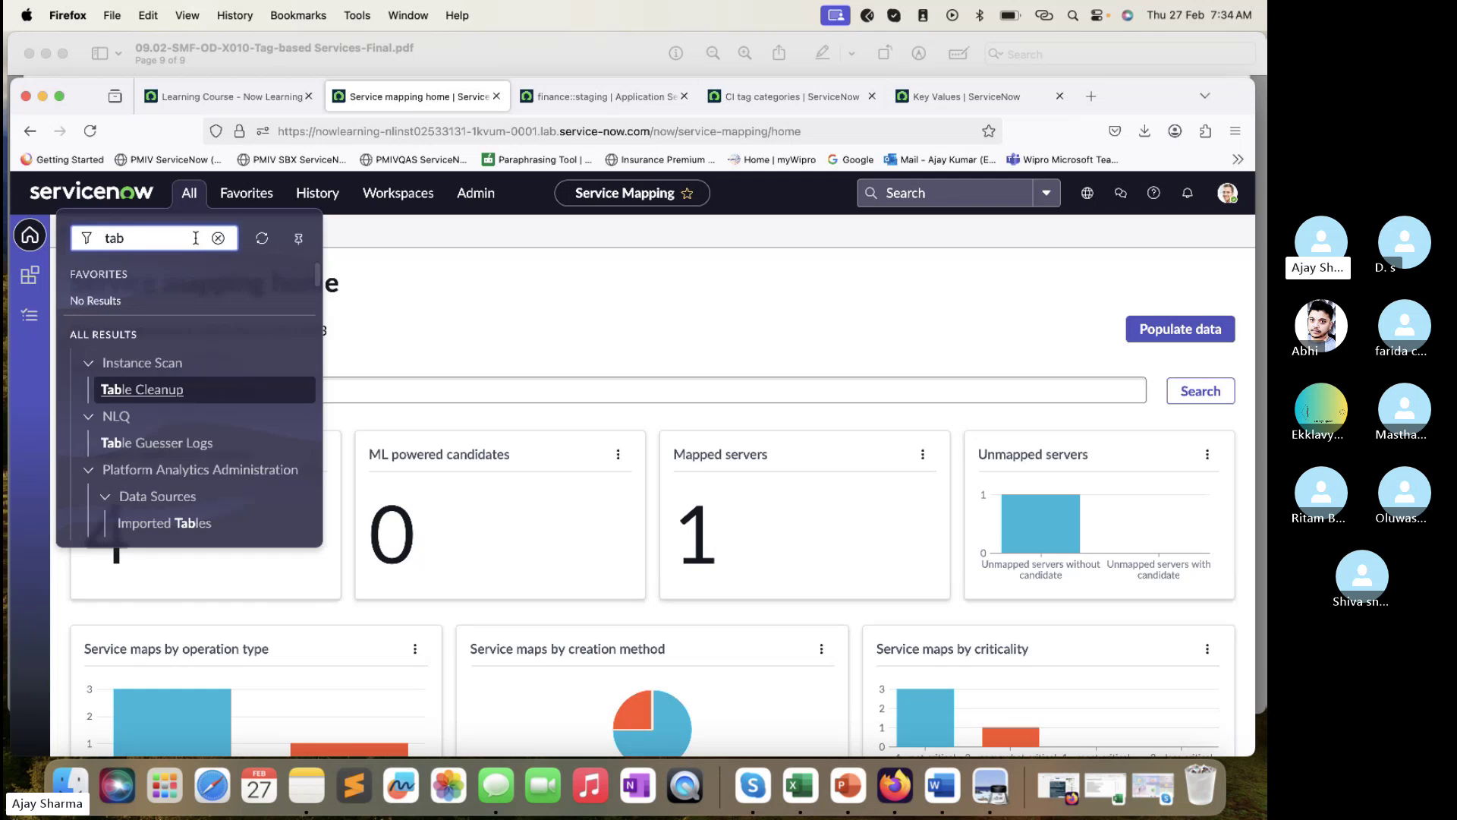
pyautogui.press('BackSpace')
pyautogui.write('g')
pyautogui.scroll(-5, 197, 493)
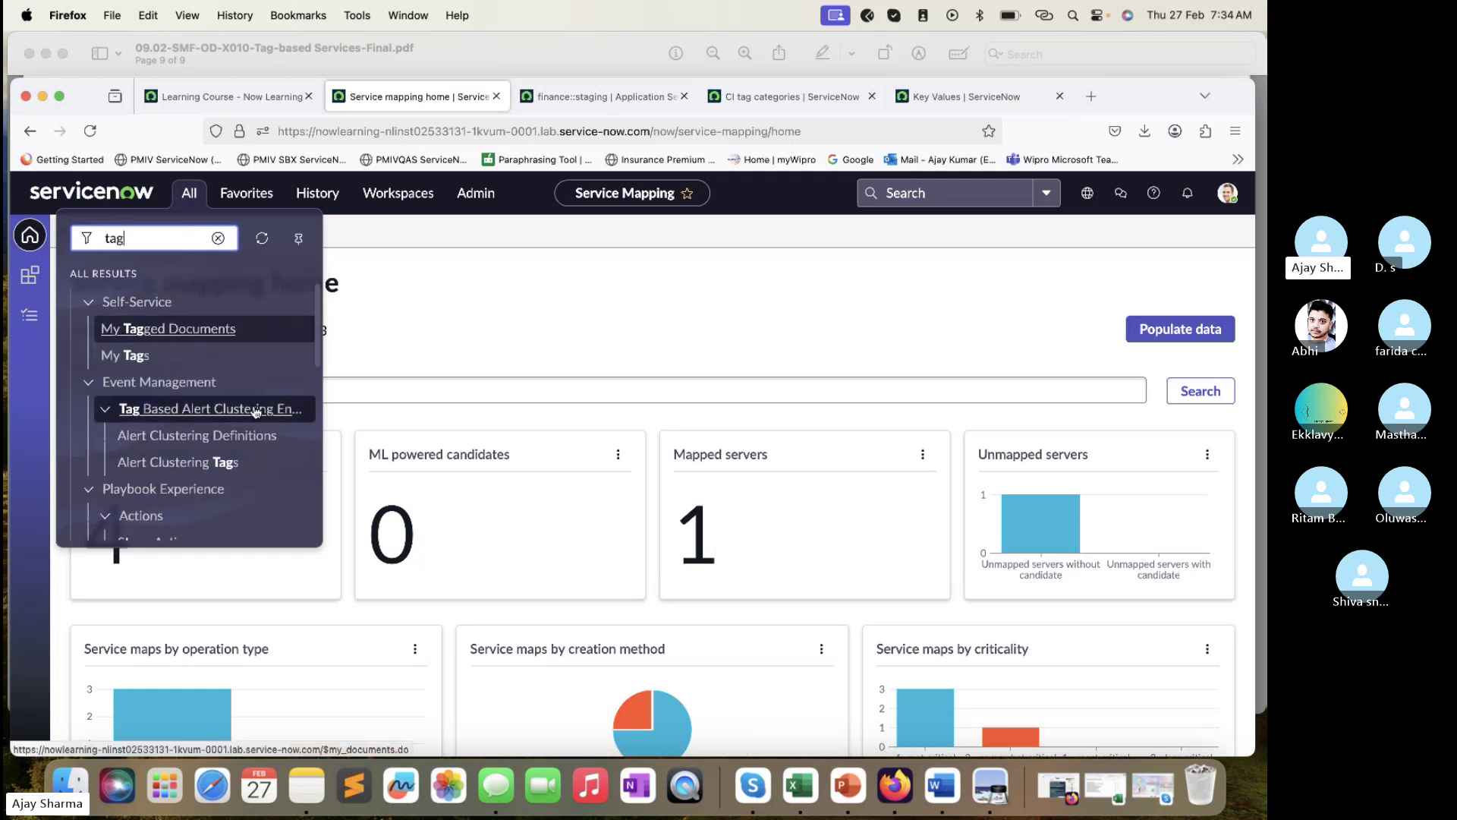
pyautogui.scroll(2, 218, 410)
pyautogui.scroll(-4, 220, 414)
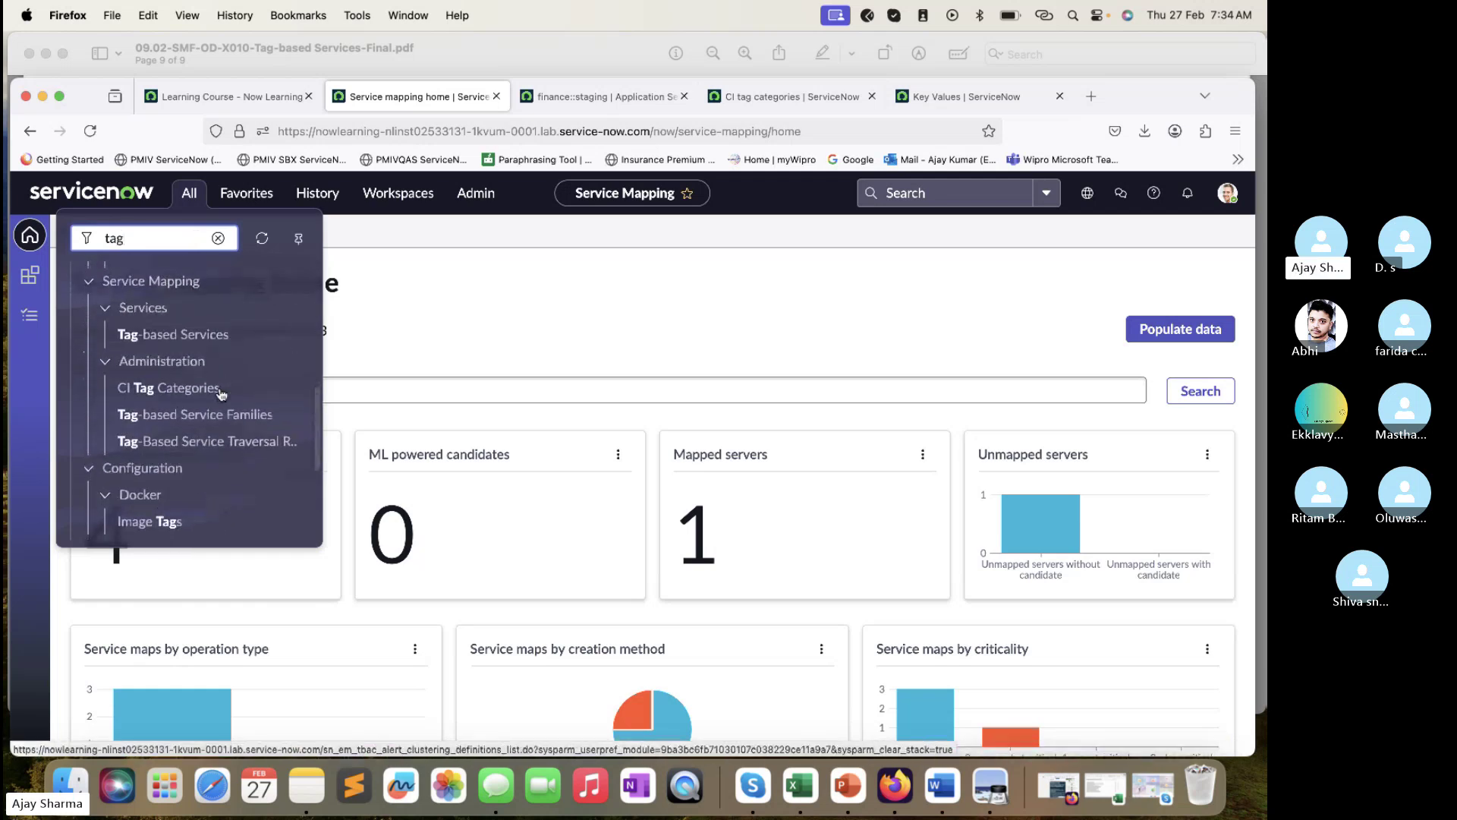
pyautogui.keyDown('super'); pyautogui.click(218, 430); pyautogui.keyUp('super')
pyautogui.click(532, 97)
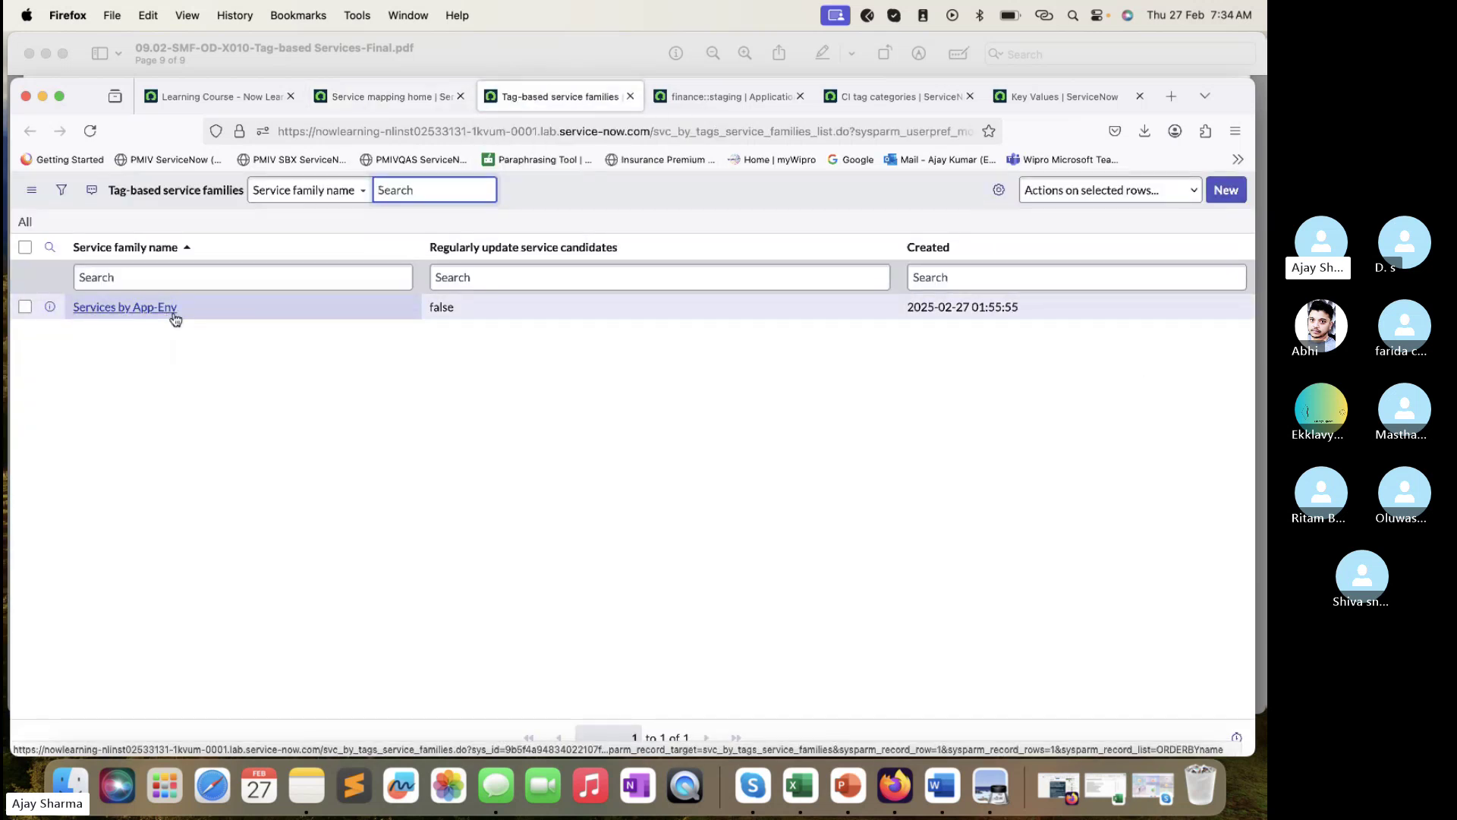
# - Return to the finance::staging service map and display the list of application services available for viewing
pyautogui.hotkey('ctrl', 'Tab')
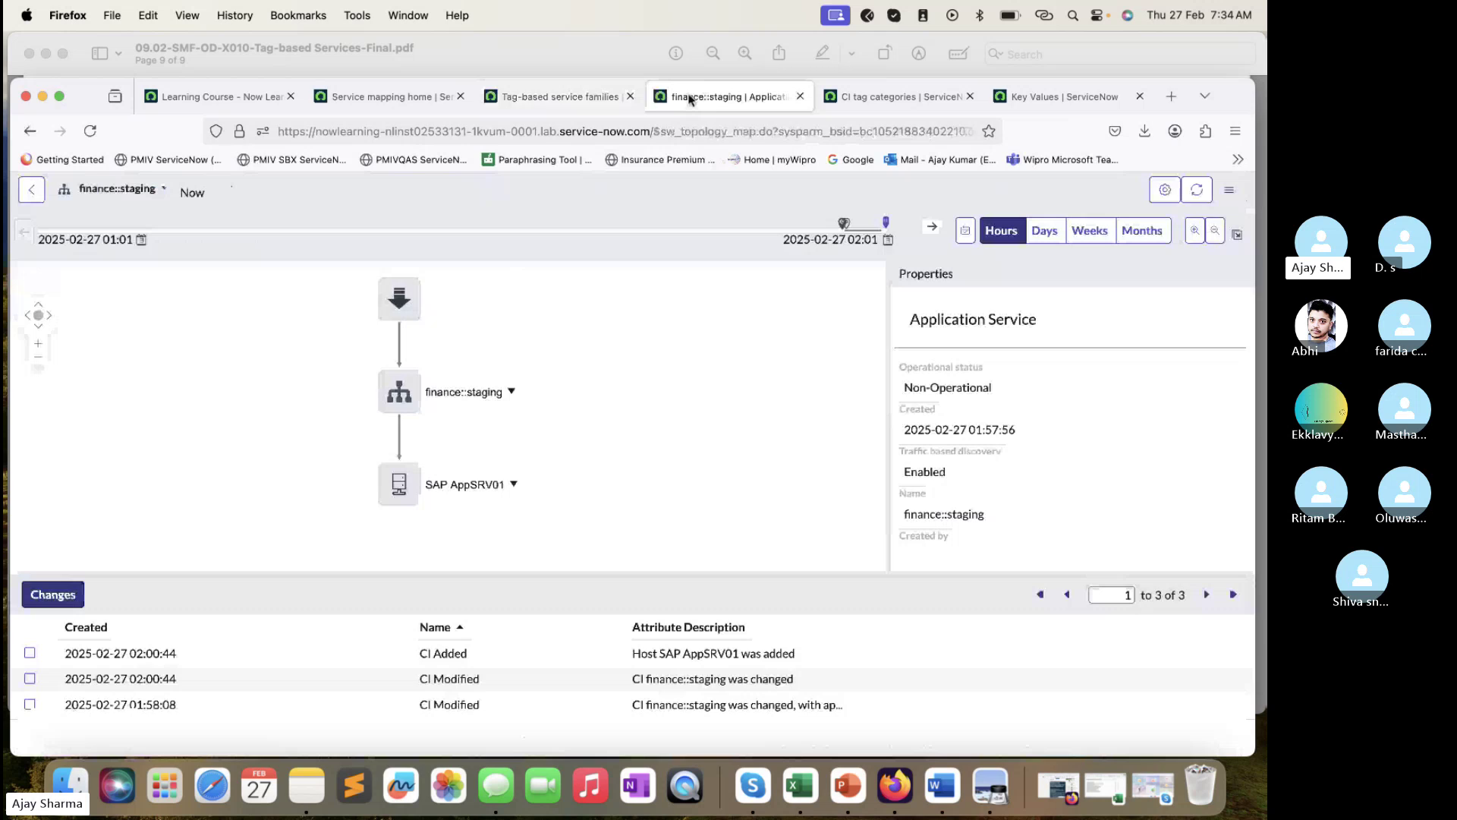
pyautogui.click(163, 189)
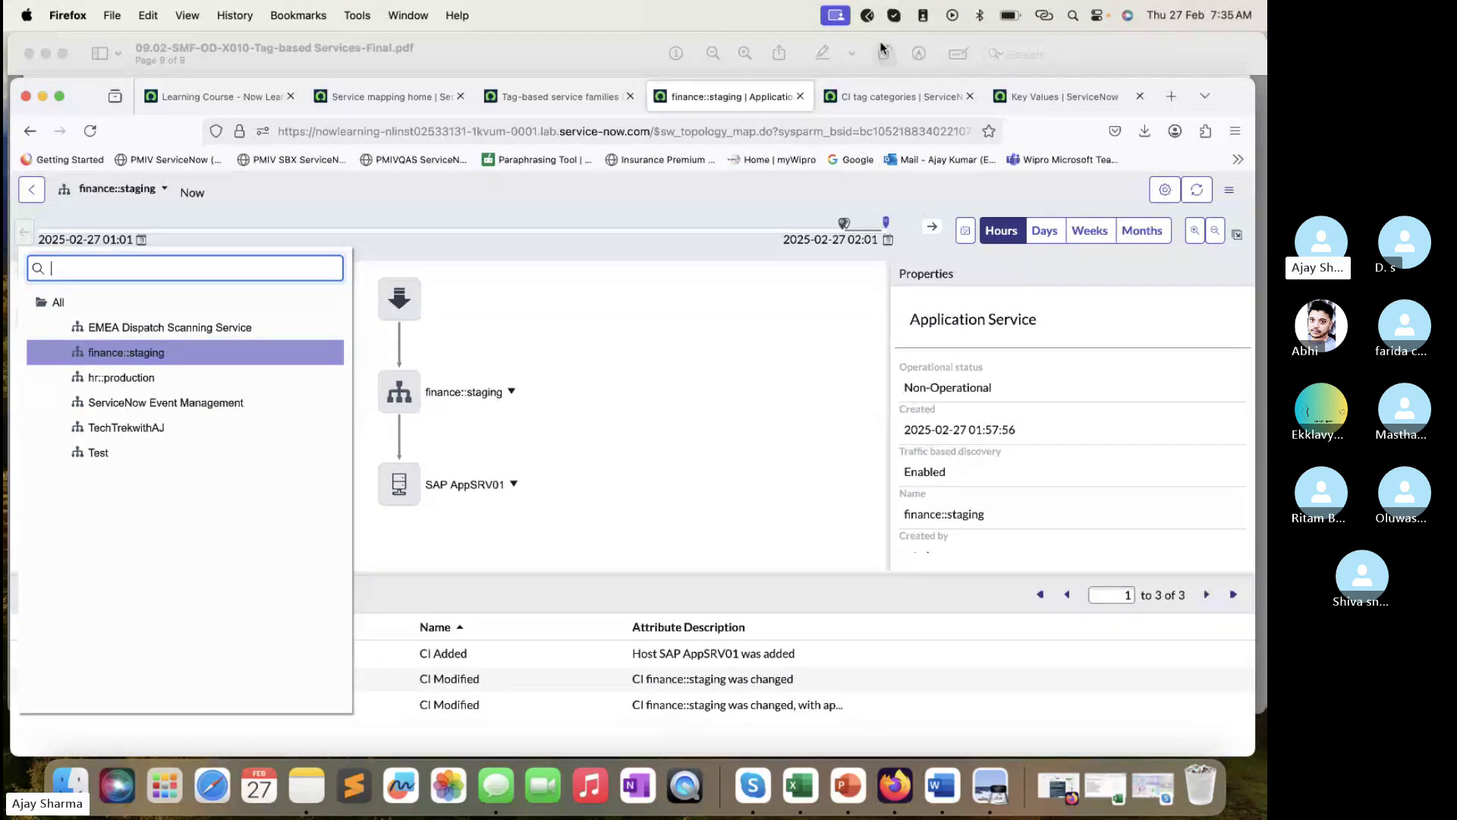
# - Return to the Key Values list and duplicate it in a second browser tab
pyautogui.click(1020, 87)
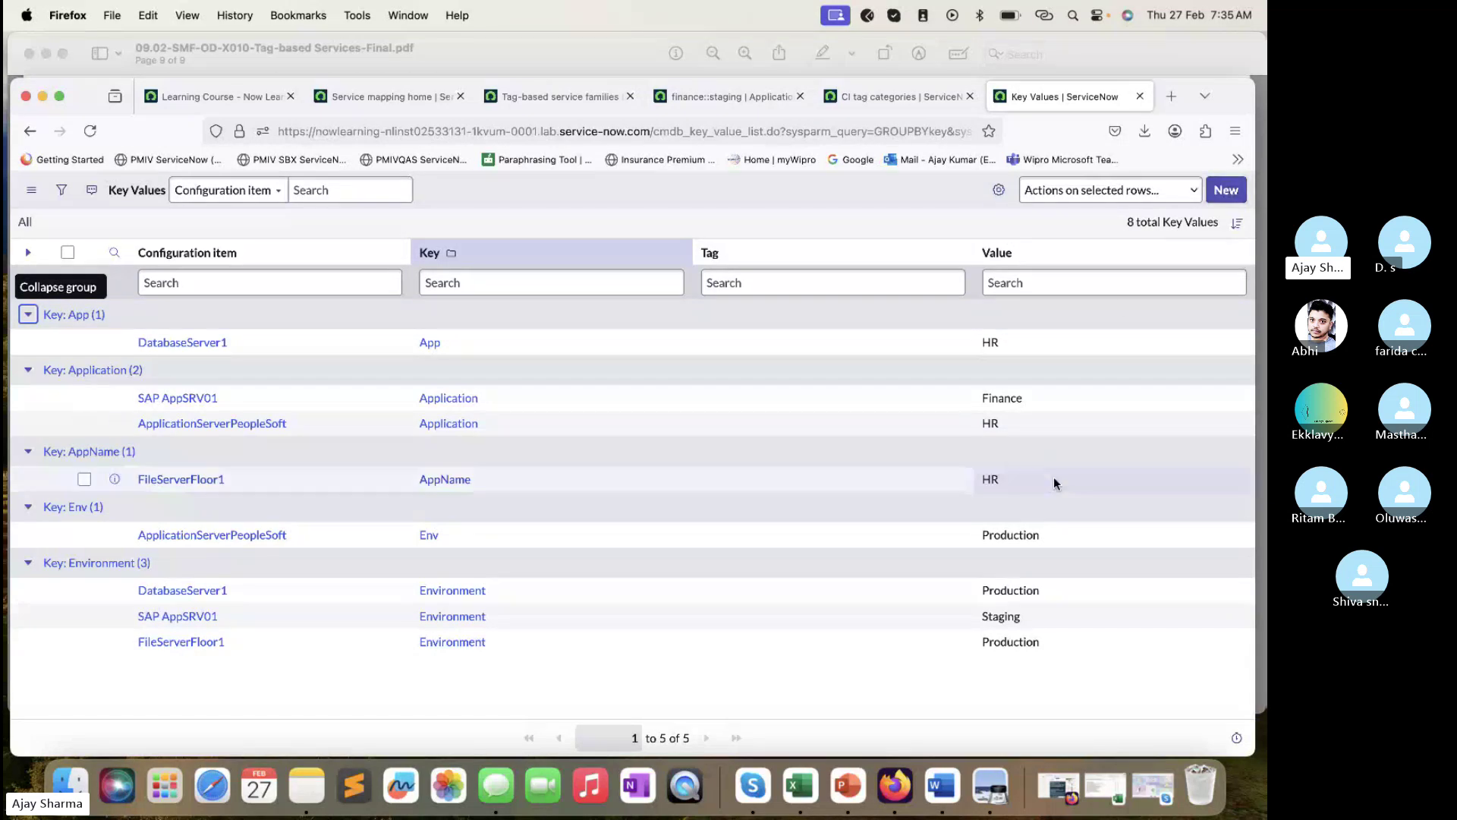
pyautogui.moveTo(1237, 95); pyautogui.dragTo(1237, 49)
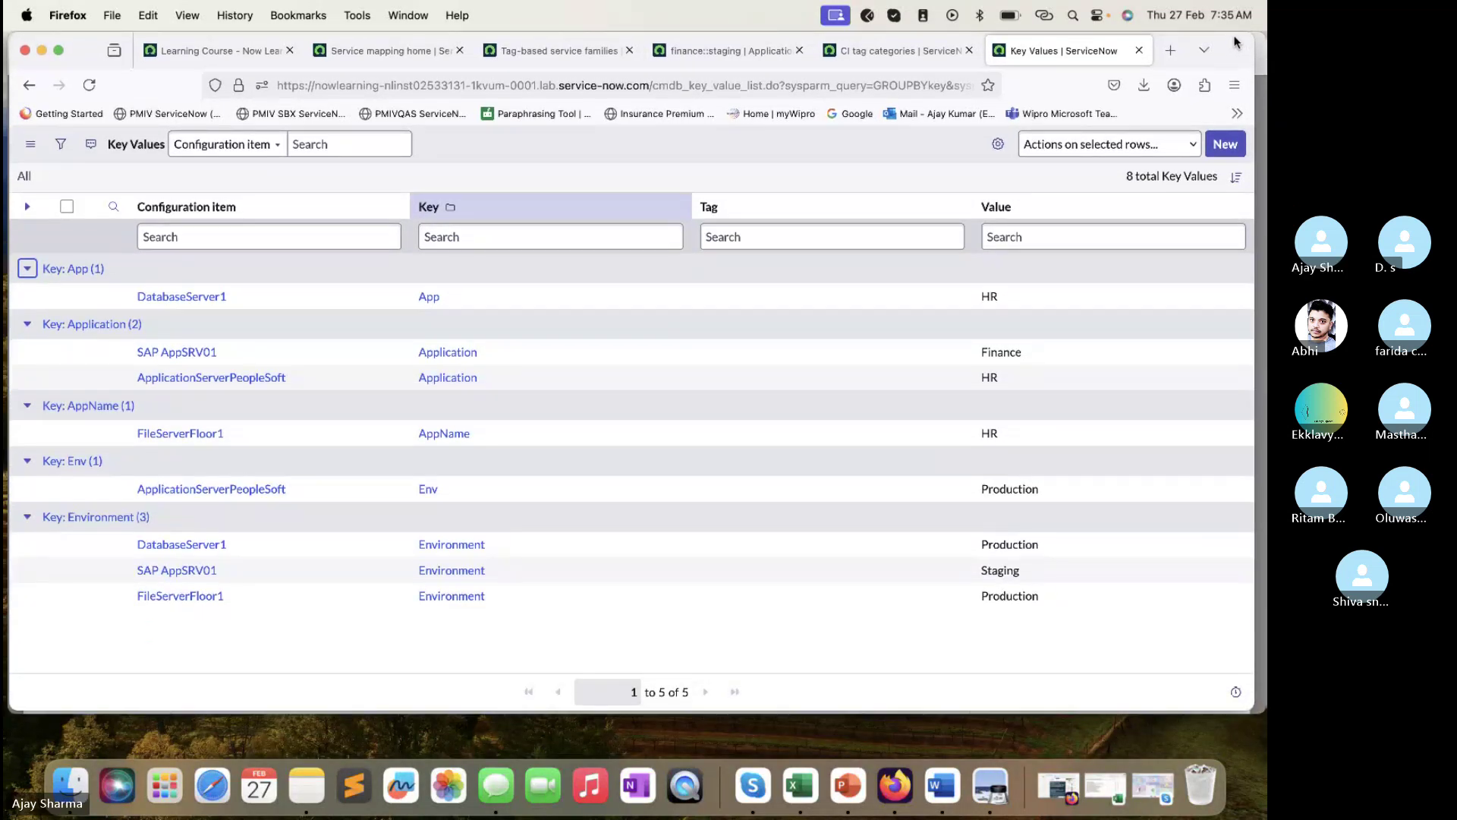
pyautogui.click(1230, 146)
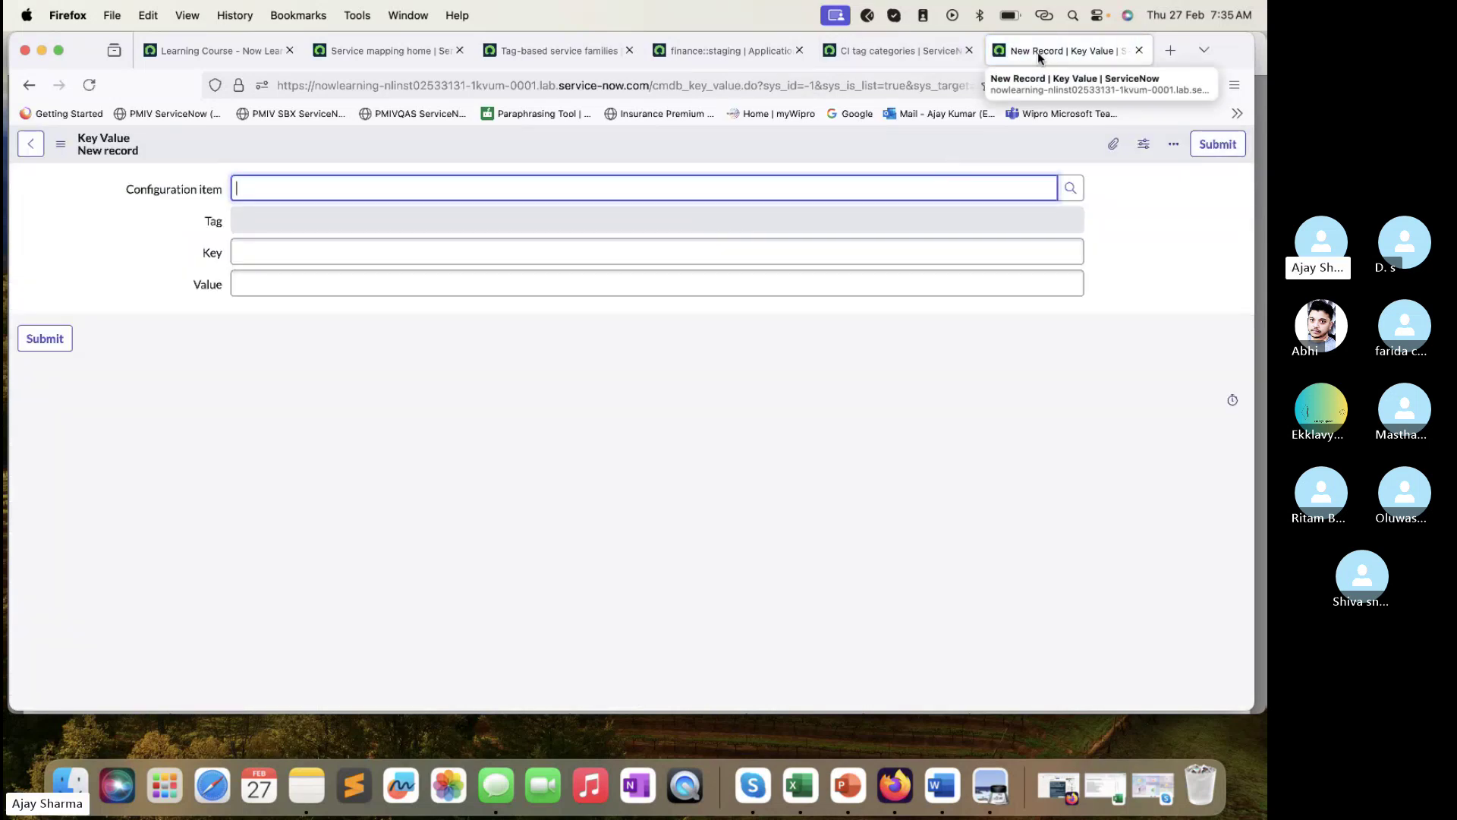
pyautogui.click(28, 85)
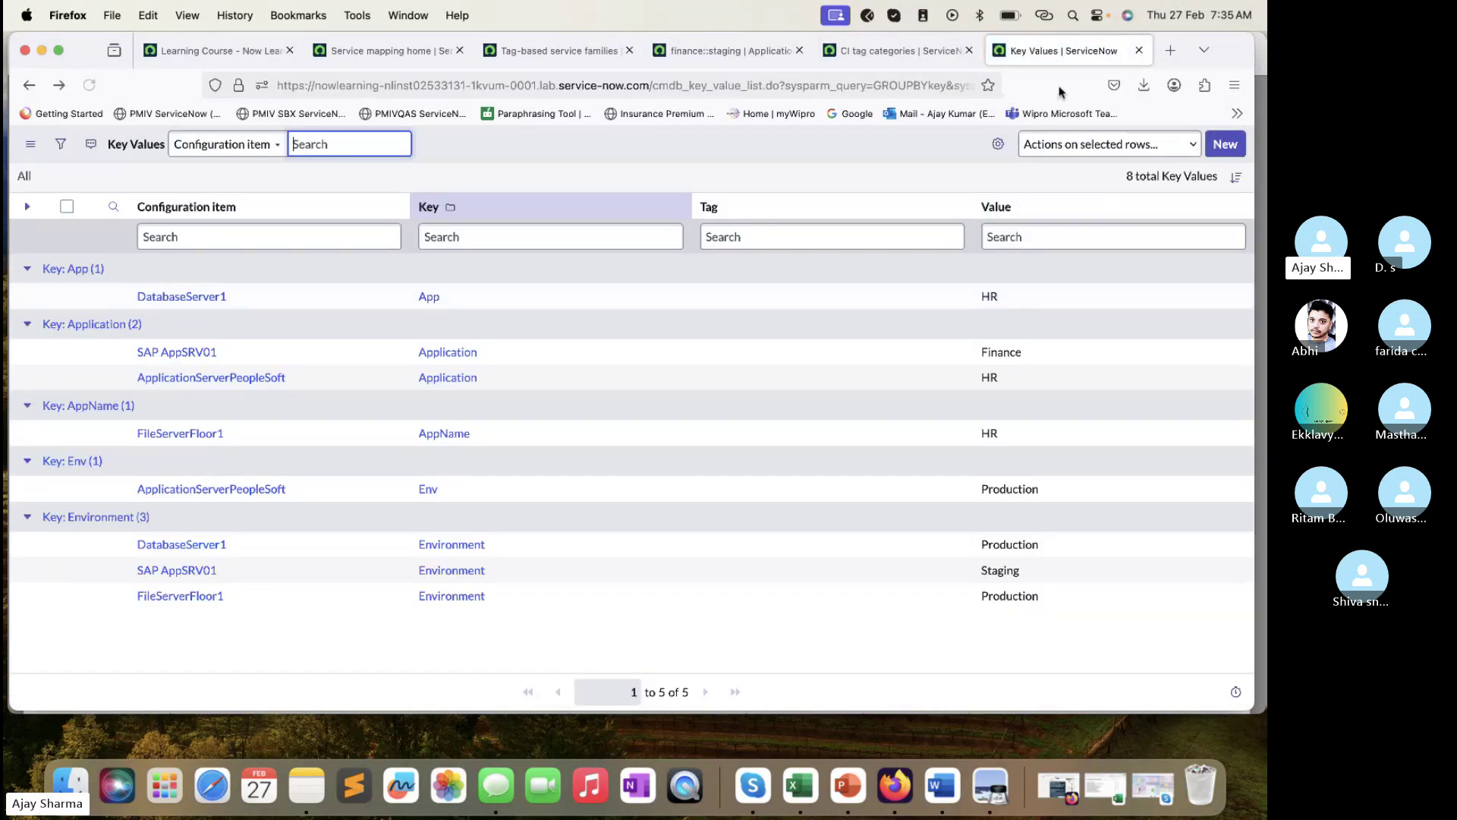
pyautogui.rightClick(1059, 51)
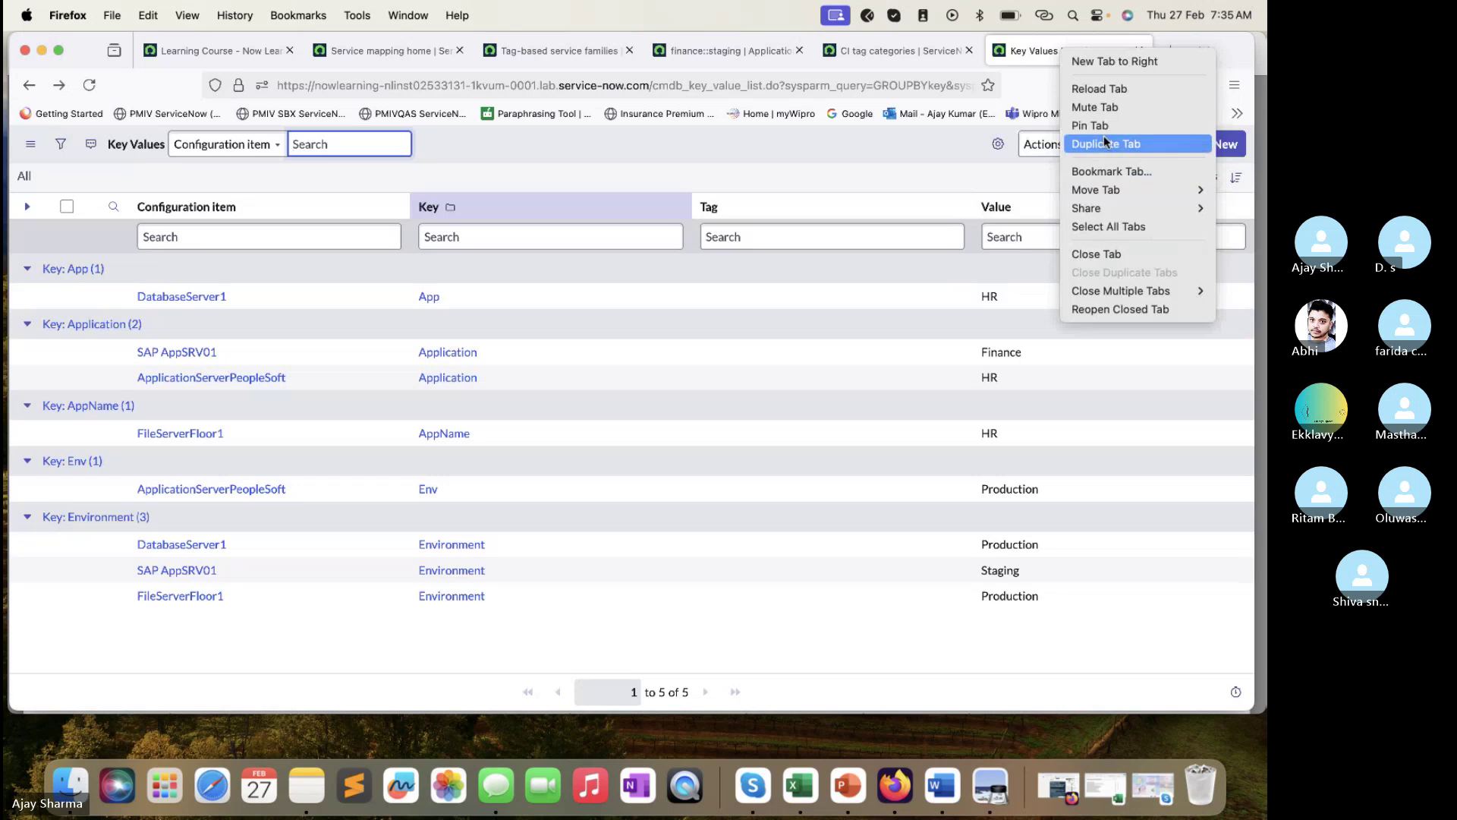
pyautogui.click(1104, 135)
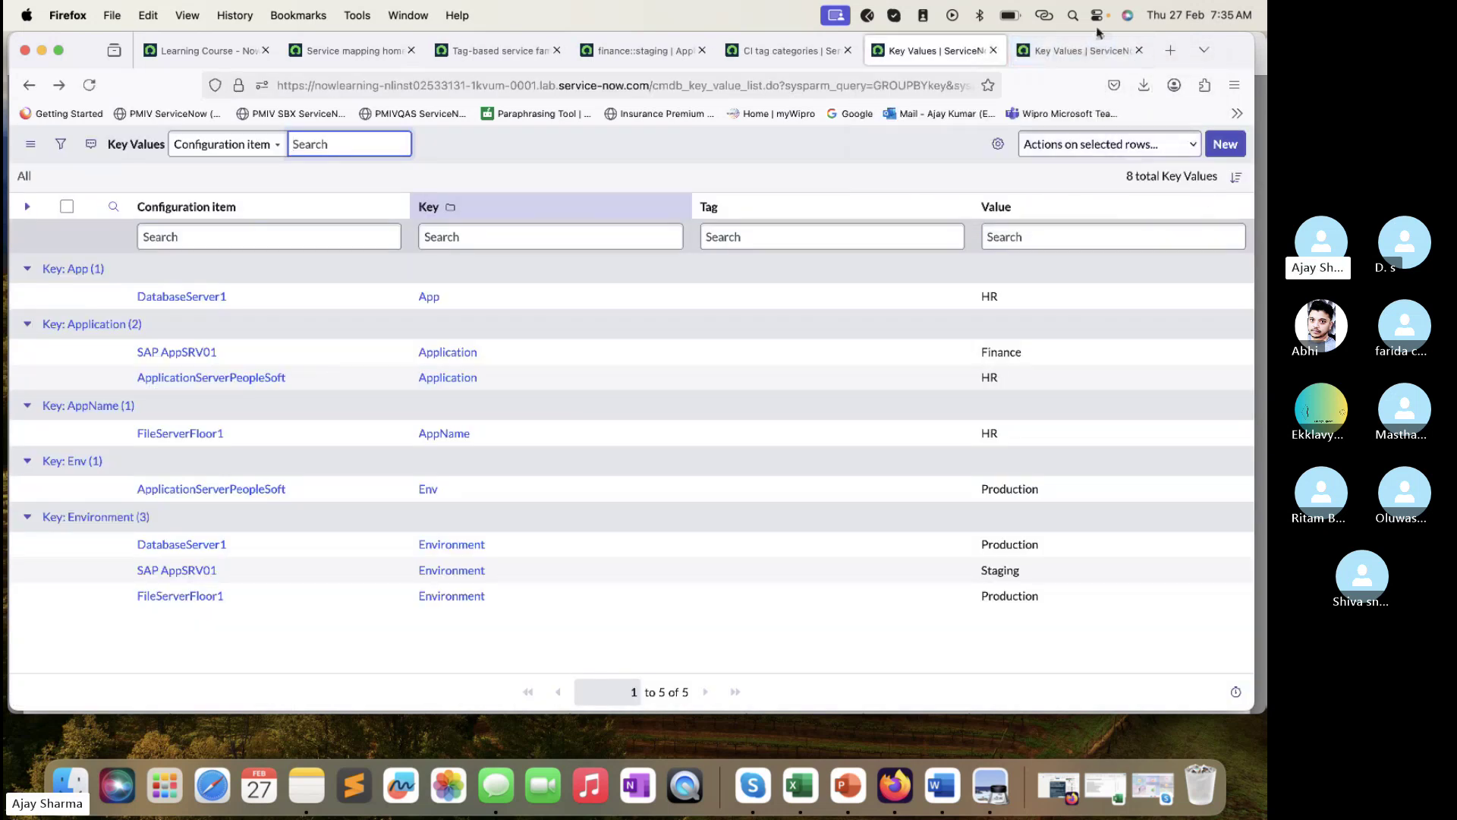
# - Start a new key value record for the *WAYNE-IBM configuration item
pyautogui.click(1225, 144)
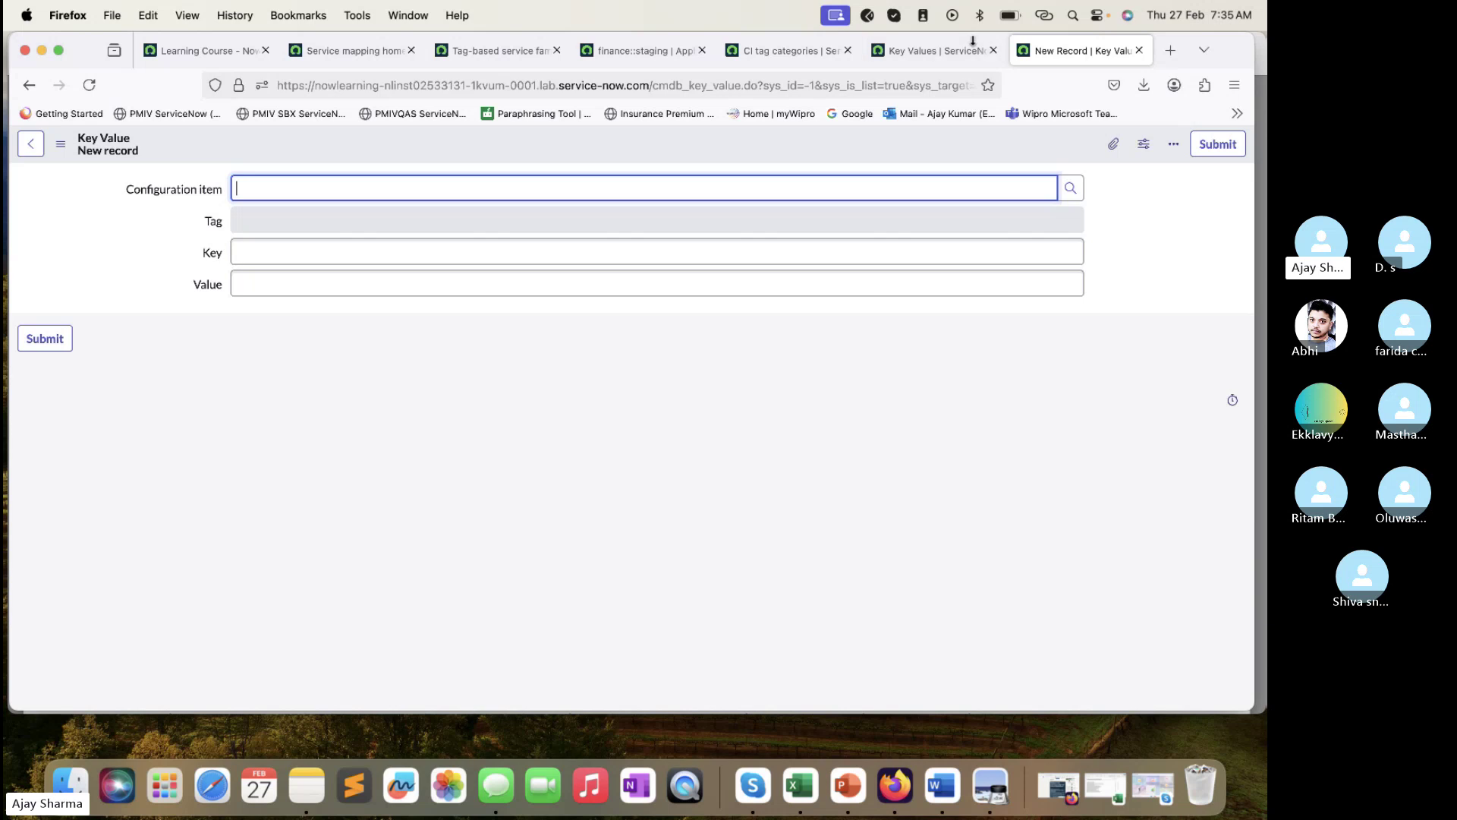
pyautogui.click(1070, 188)
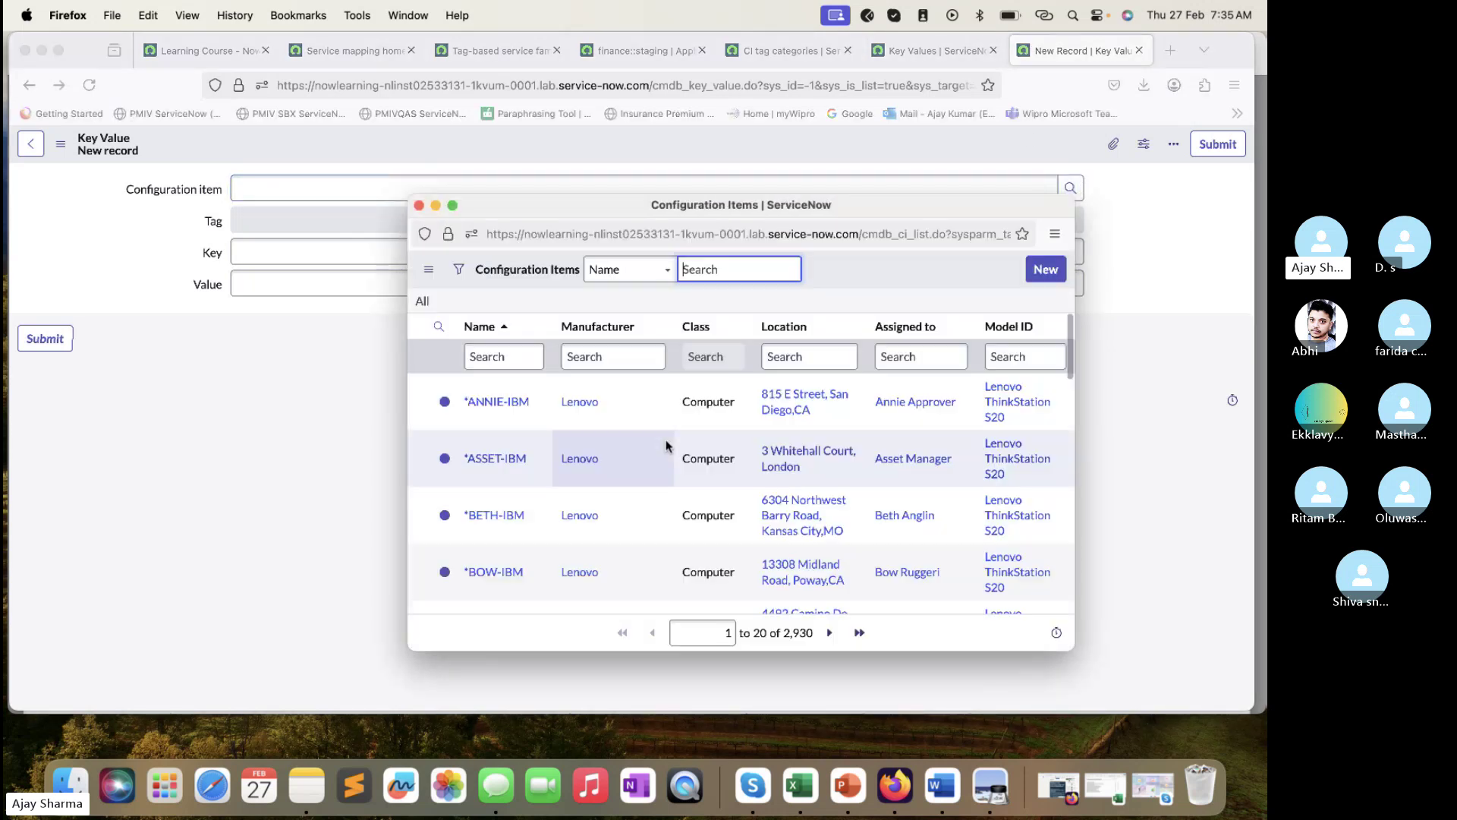
pyautogui.scroll(-5, 667, 446)
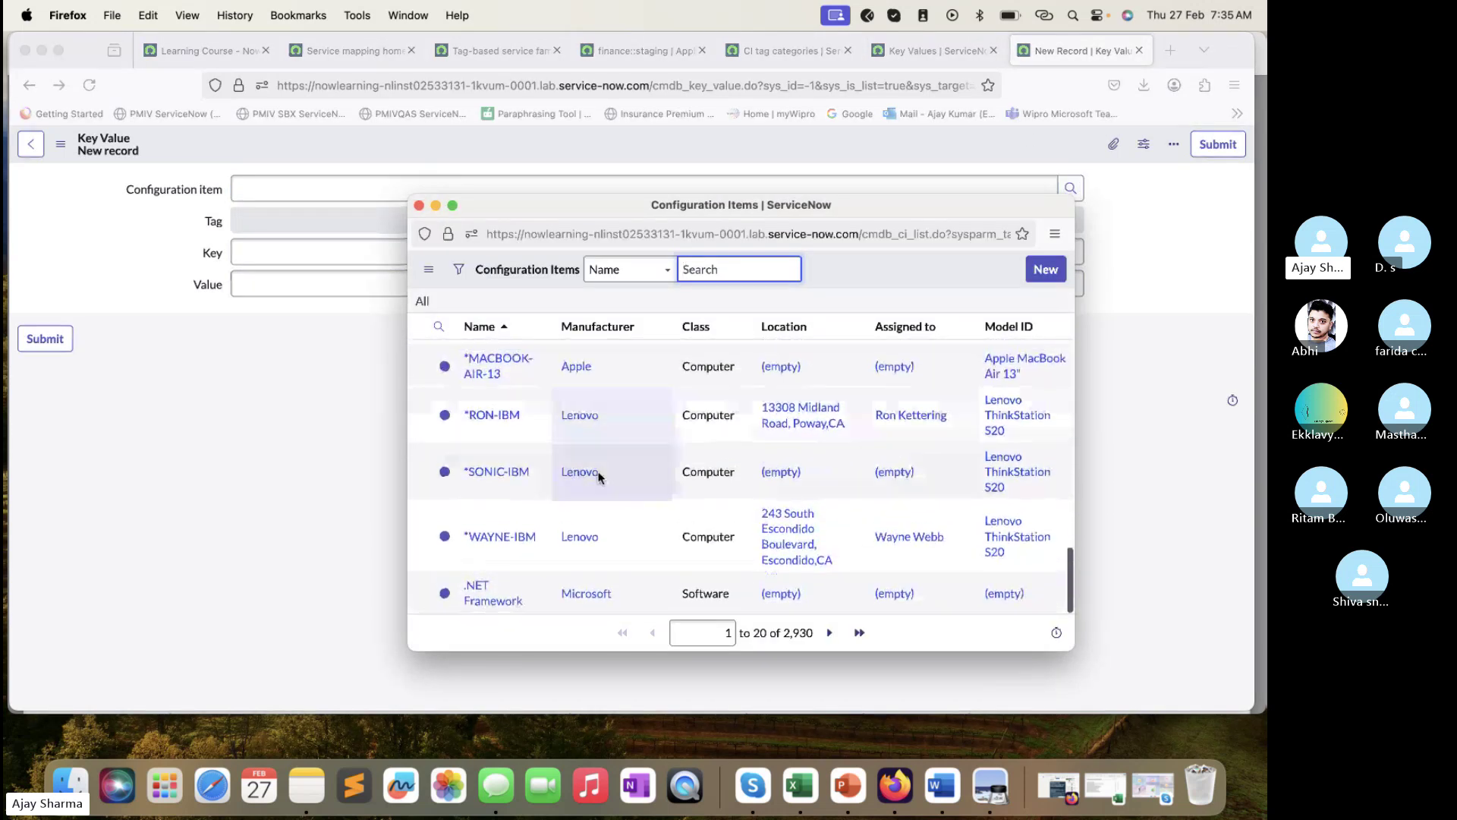
pyautogui.click(514, 544)
# - Set both the key and the value to TechTrekwithAJ and submit the record
pyautogui.click(472, 254)
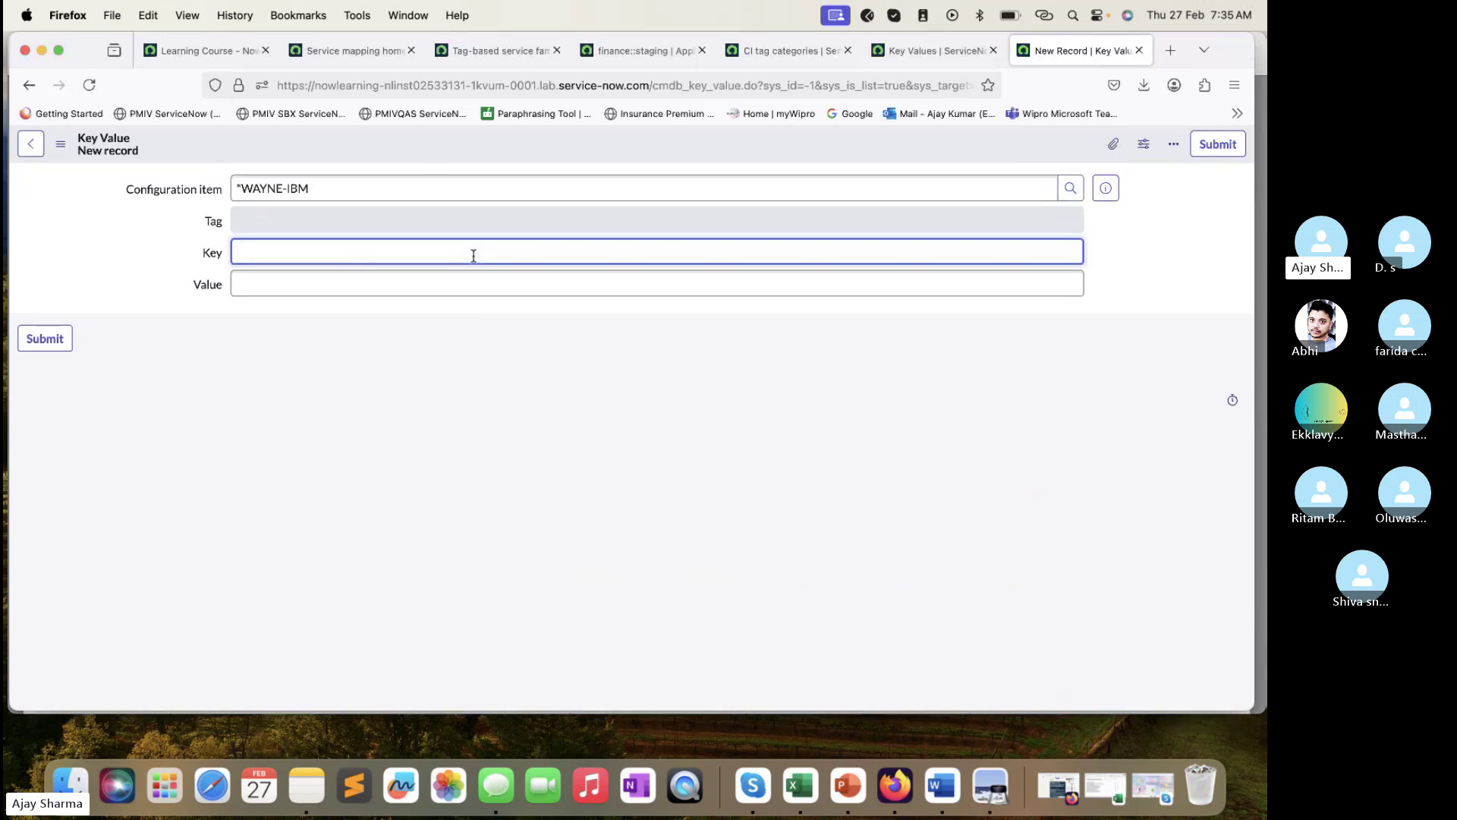
pyautogui.write('TechTrekwithAJ')
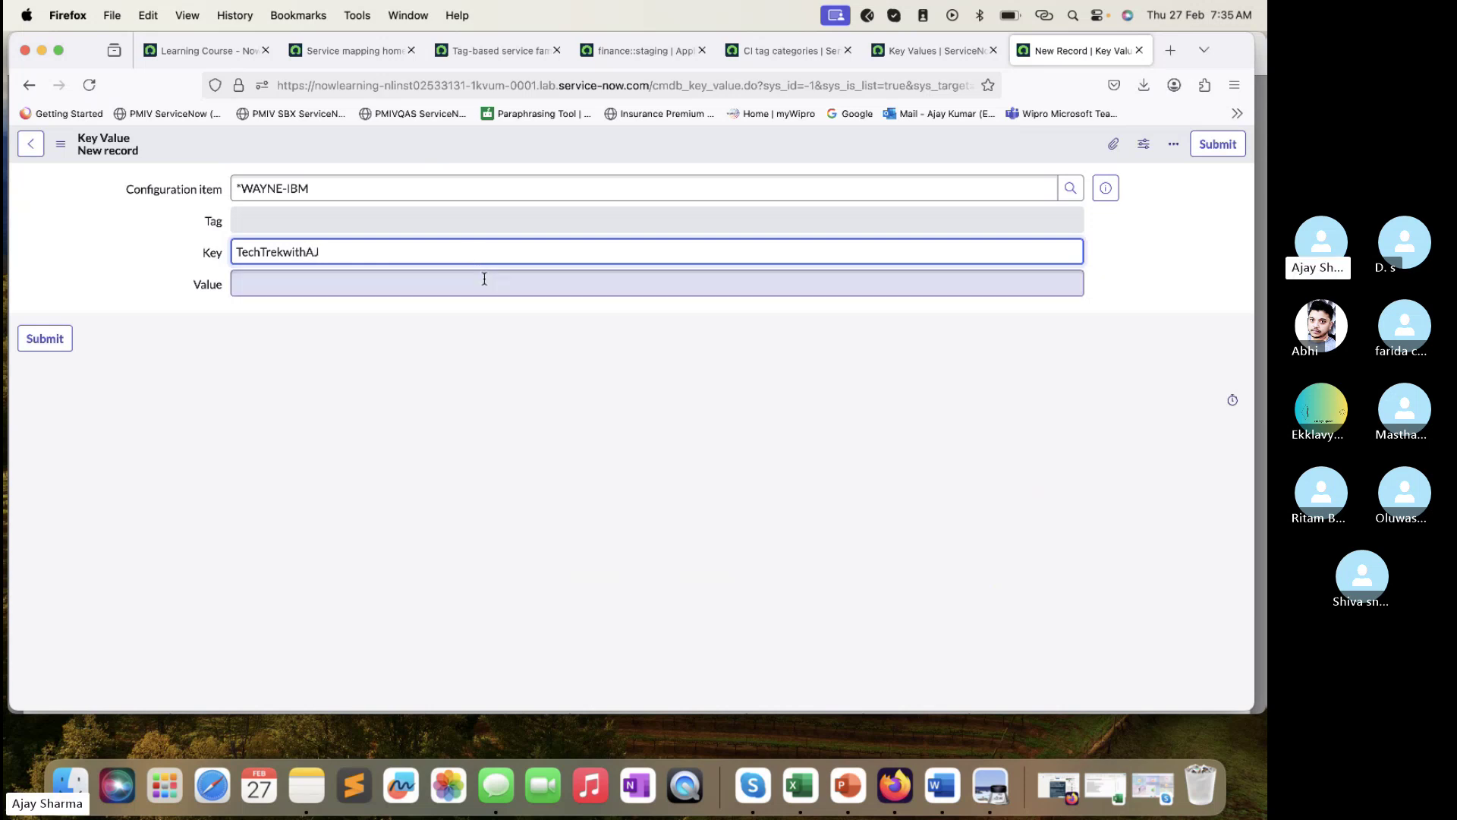
pyautogui.click(487, 287)
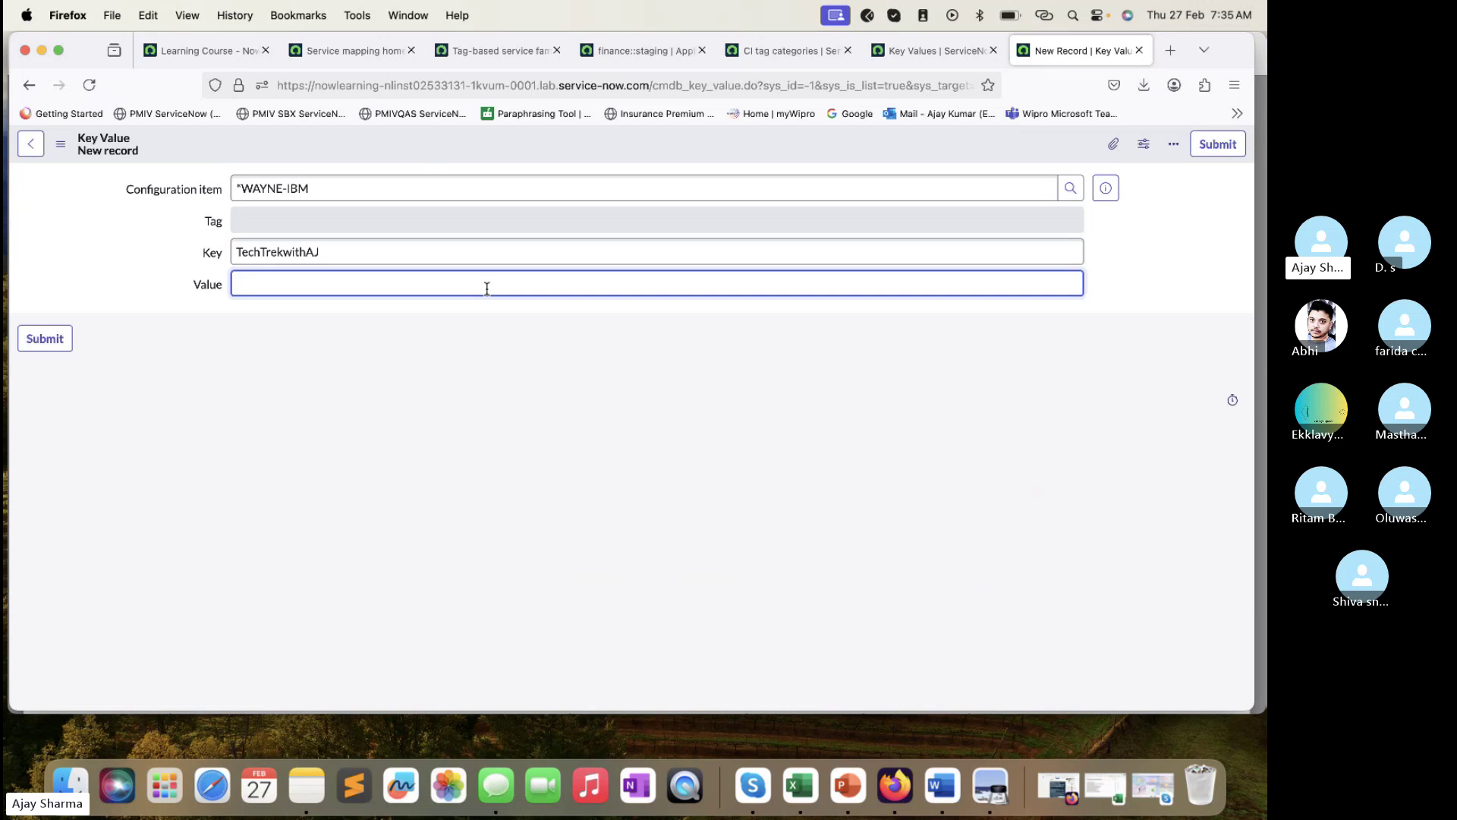
pyautogui.write('TEc')
pyautogui.click(39, 338)
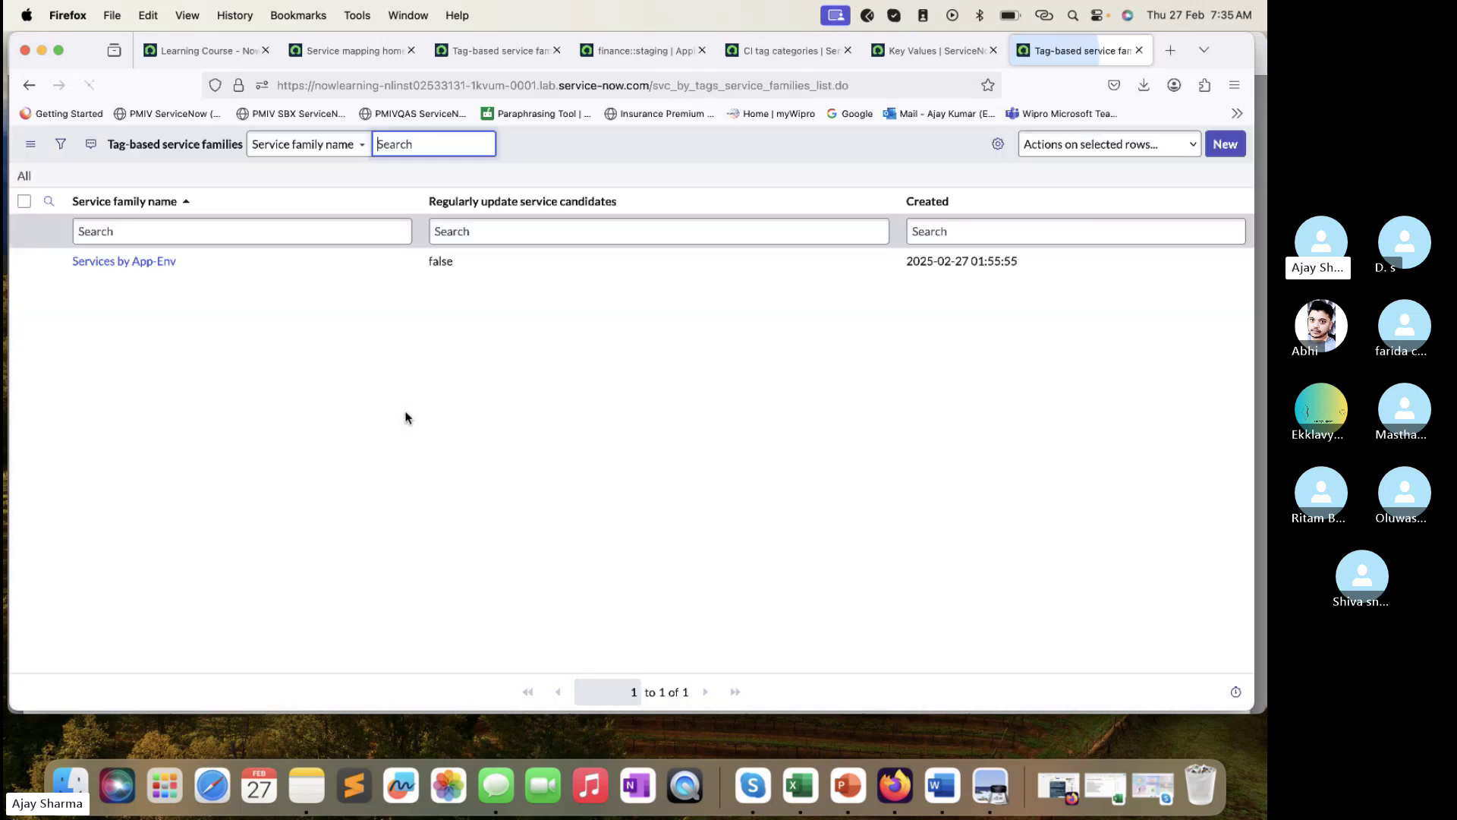
# - Return to a blank key value record and choose Adobe Acrobat and Reader 6.0.4 Update as its configuration item
pyautogui.click(29, 85)
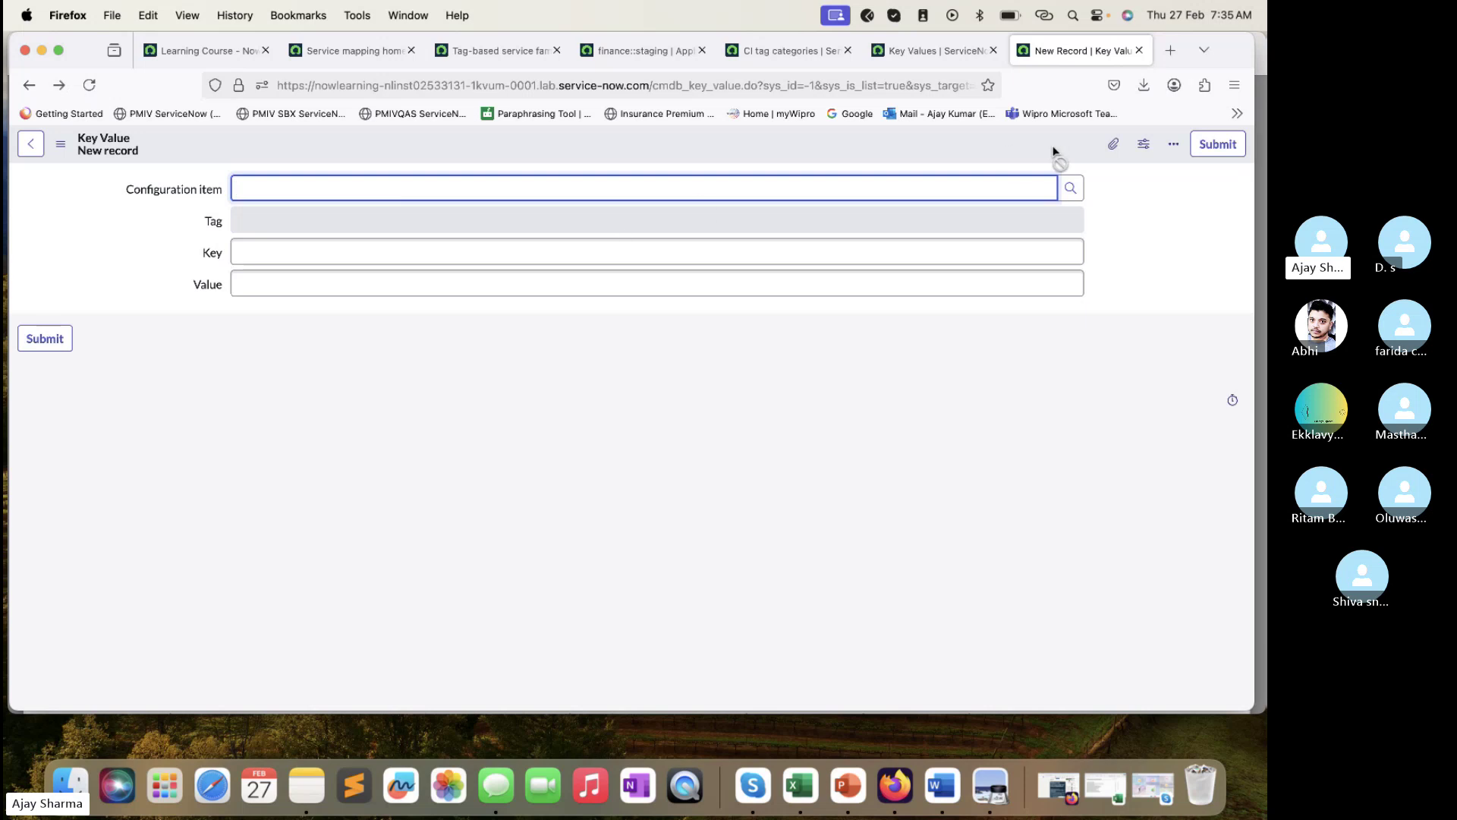
pyautogui.click(1071, 188)
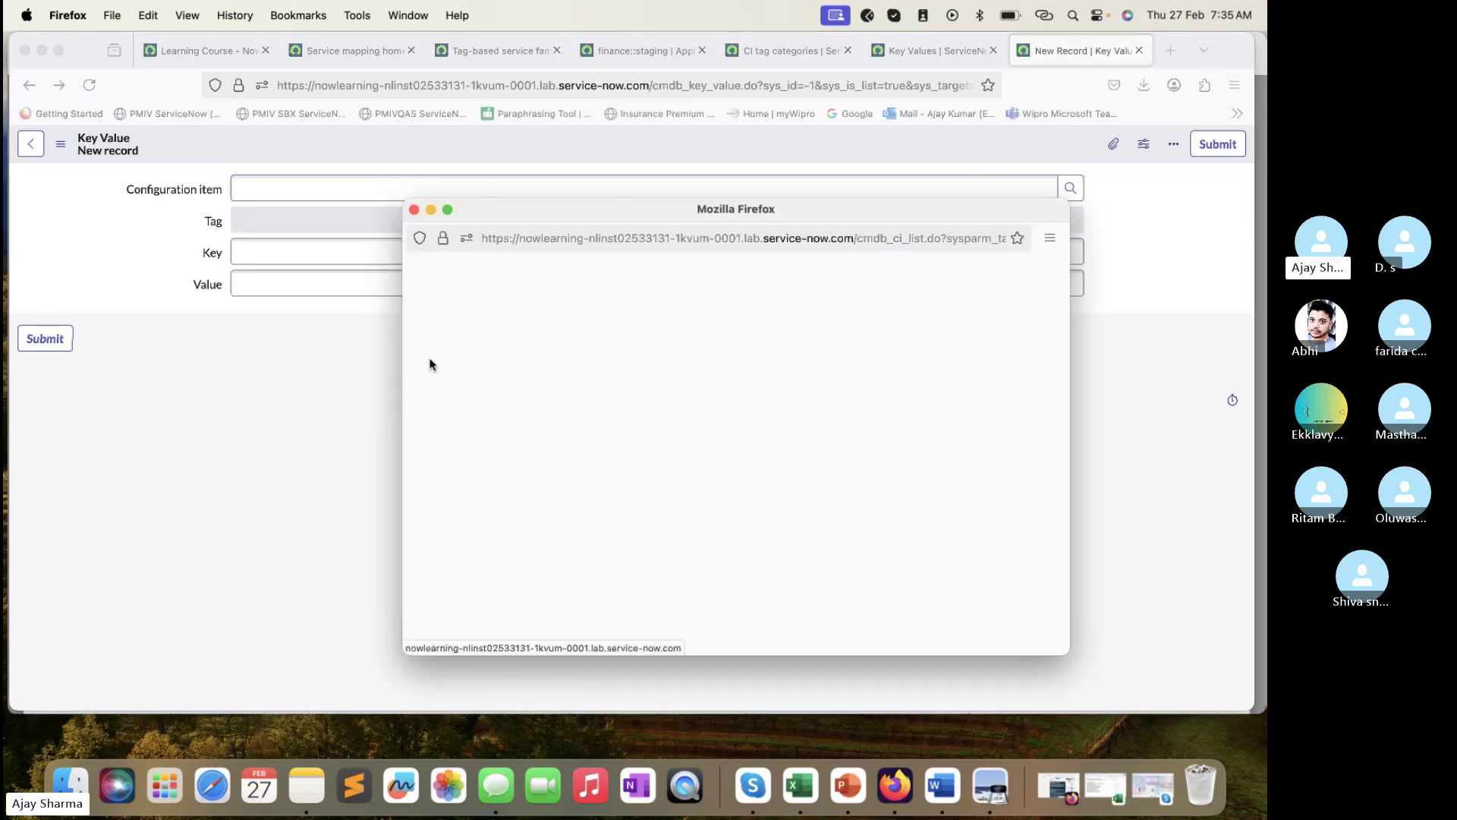
pyautogui.scroll(-10, 599, 488)
pyautogui.scroll(3, 599, 488)
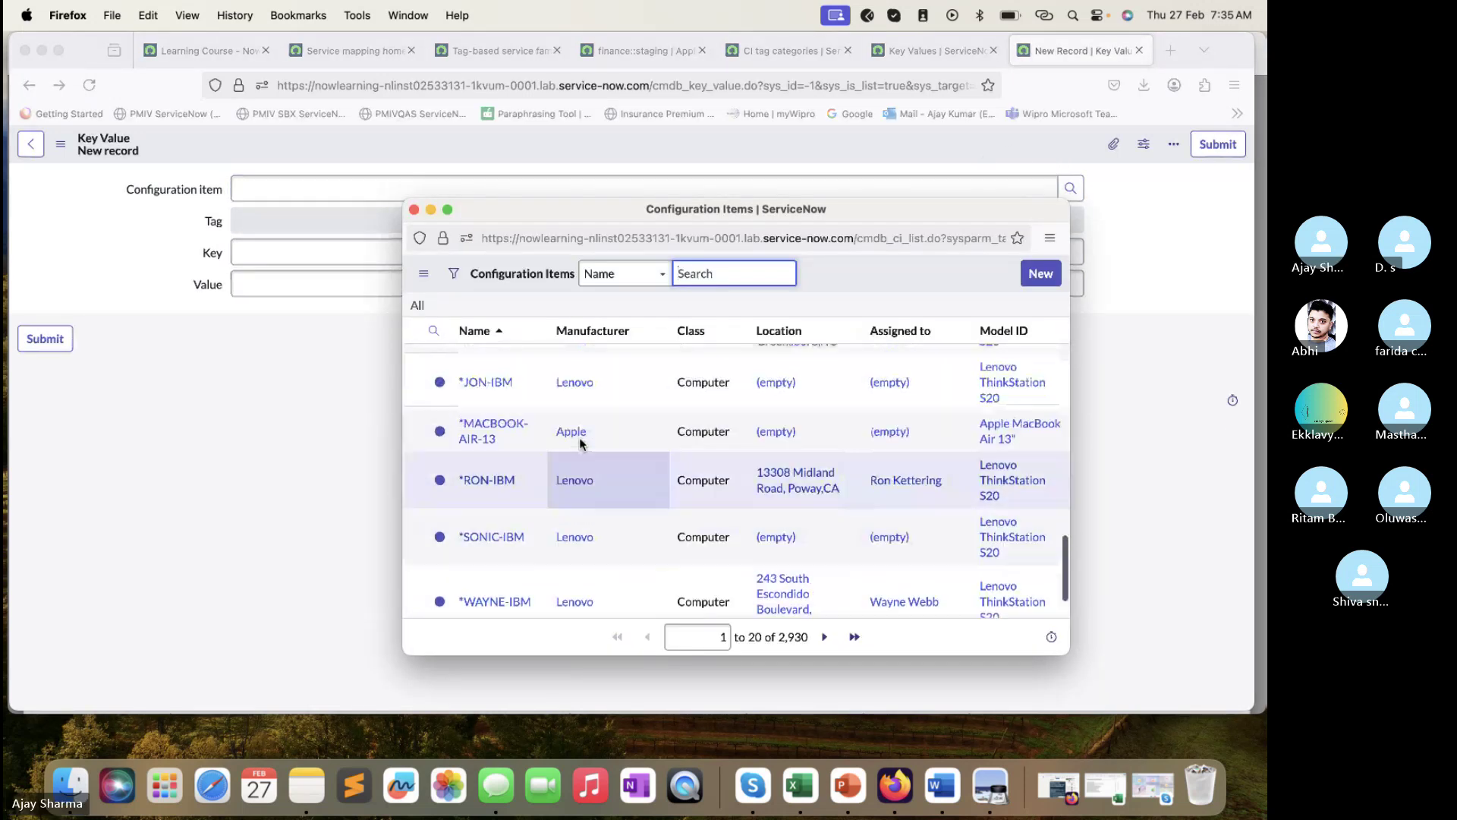
pyautogui.scroll(3, 581, 444)
pyautogui.click(824, 637)
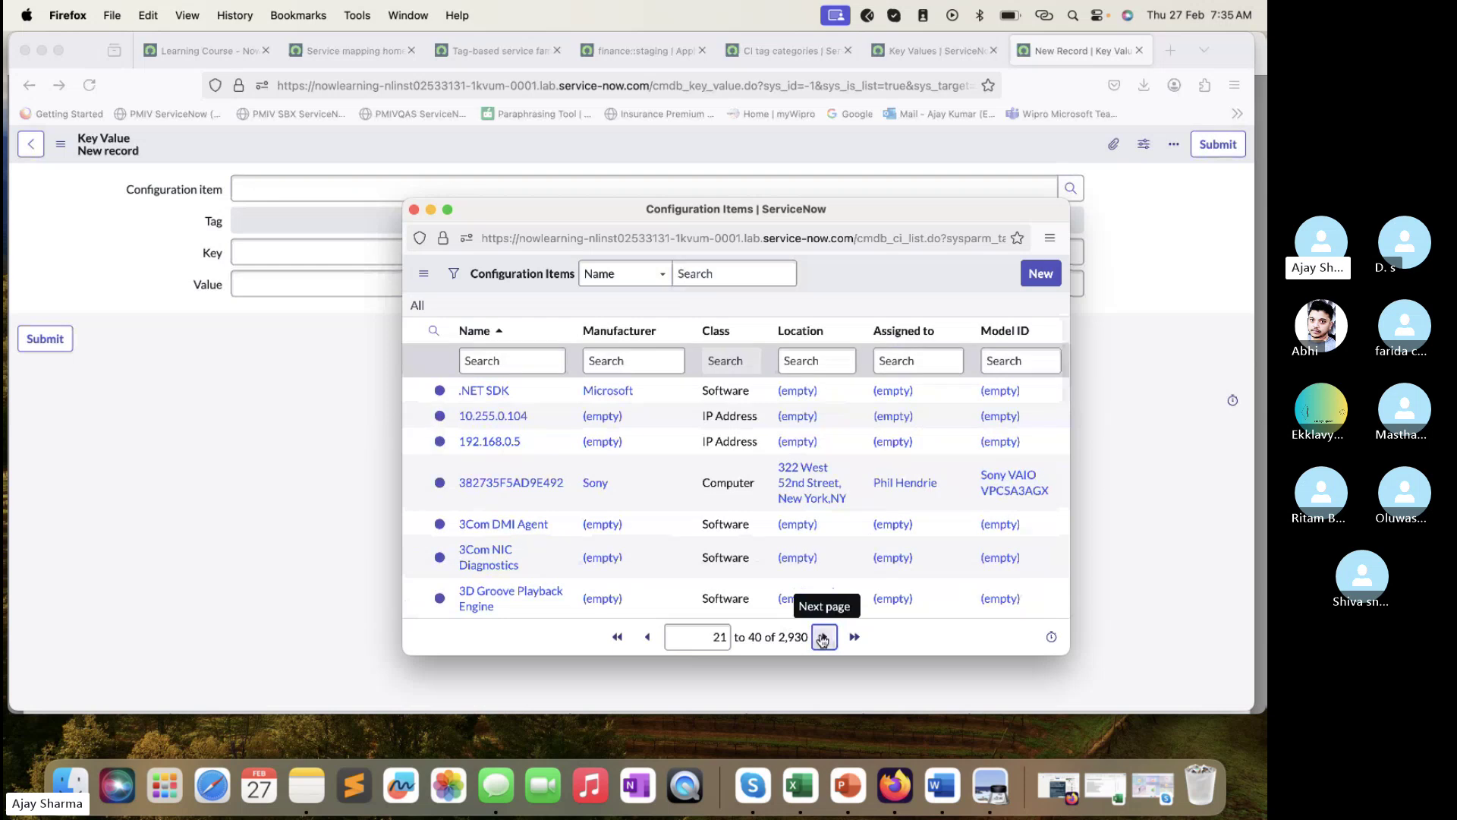
pyautogui.click(823, 637)
pyautogui.click(824, 637)
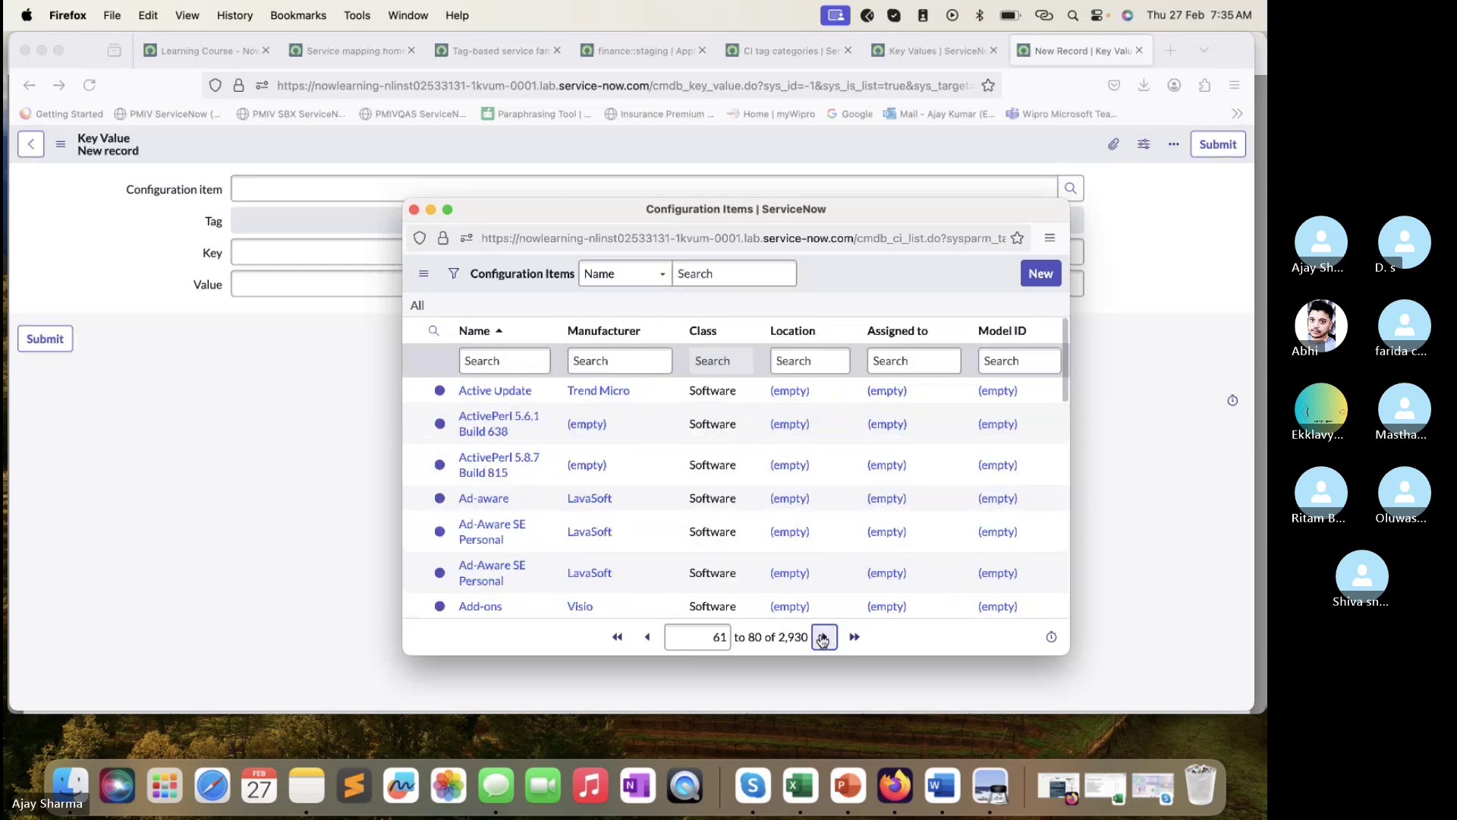
pyautogui.scroll(-10, 532, 486)
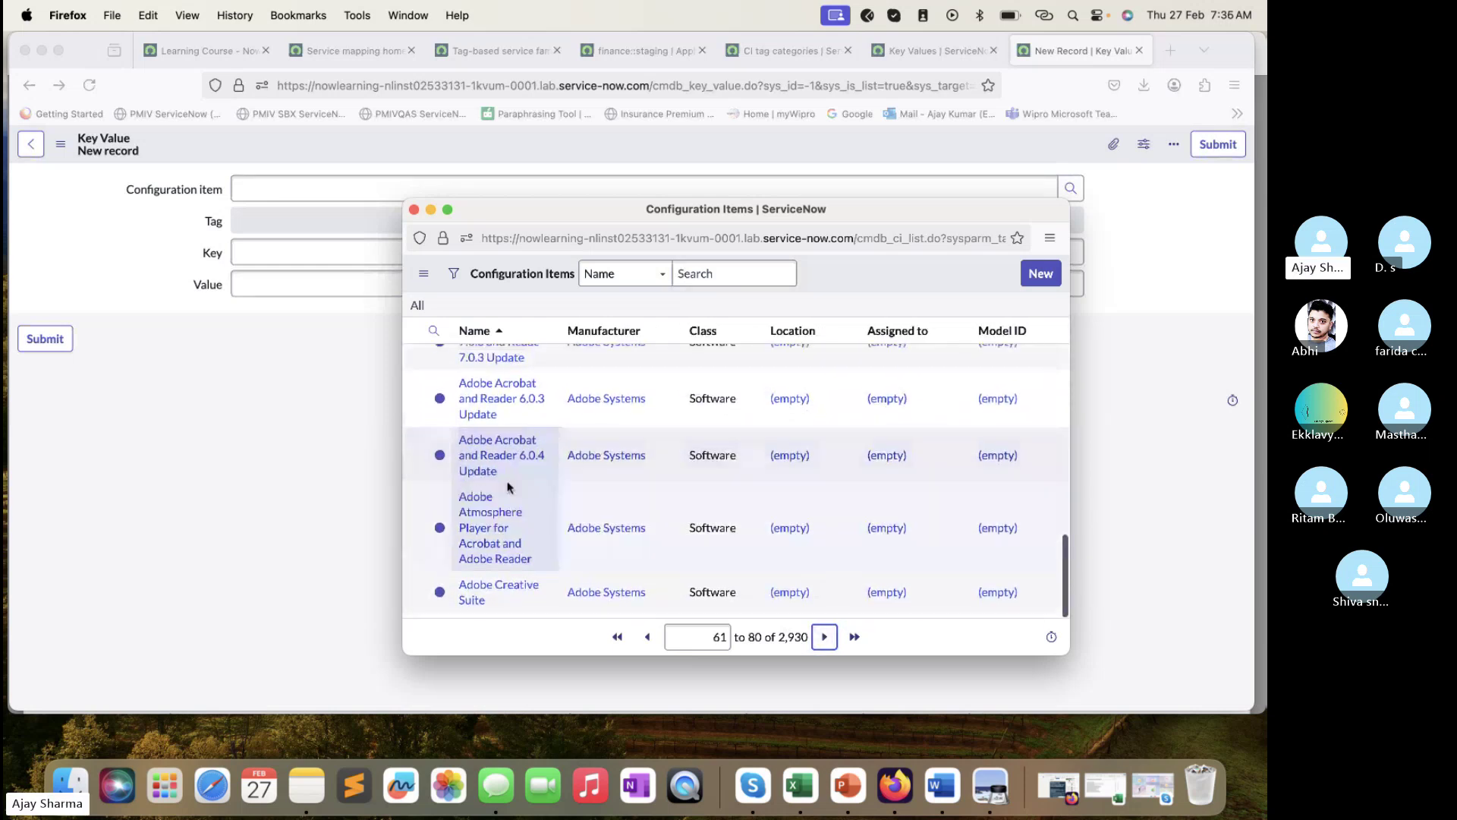
pyautogui.click(503, 468)
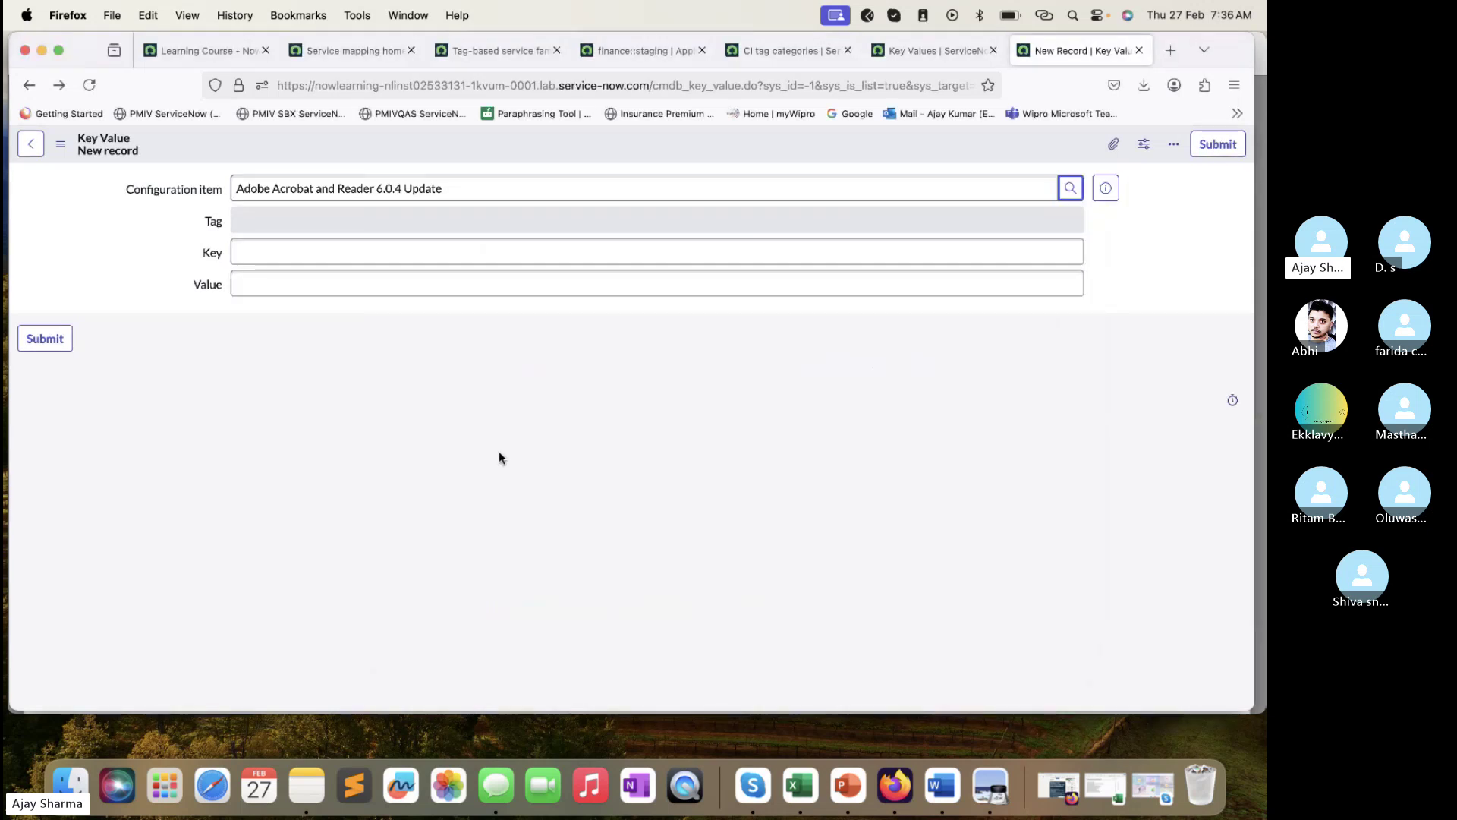
# - Enter ITOM as the key for the Adobe Acrobat and Reader 6.0.4 Update record
pyautogui.click(413, 256)
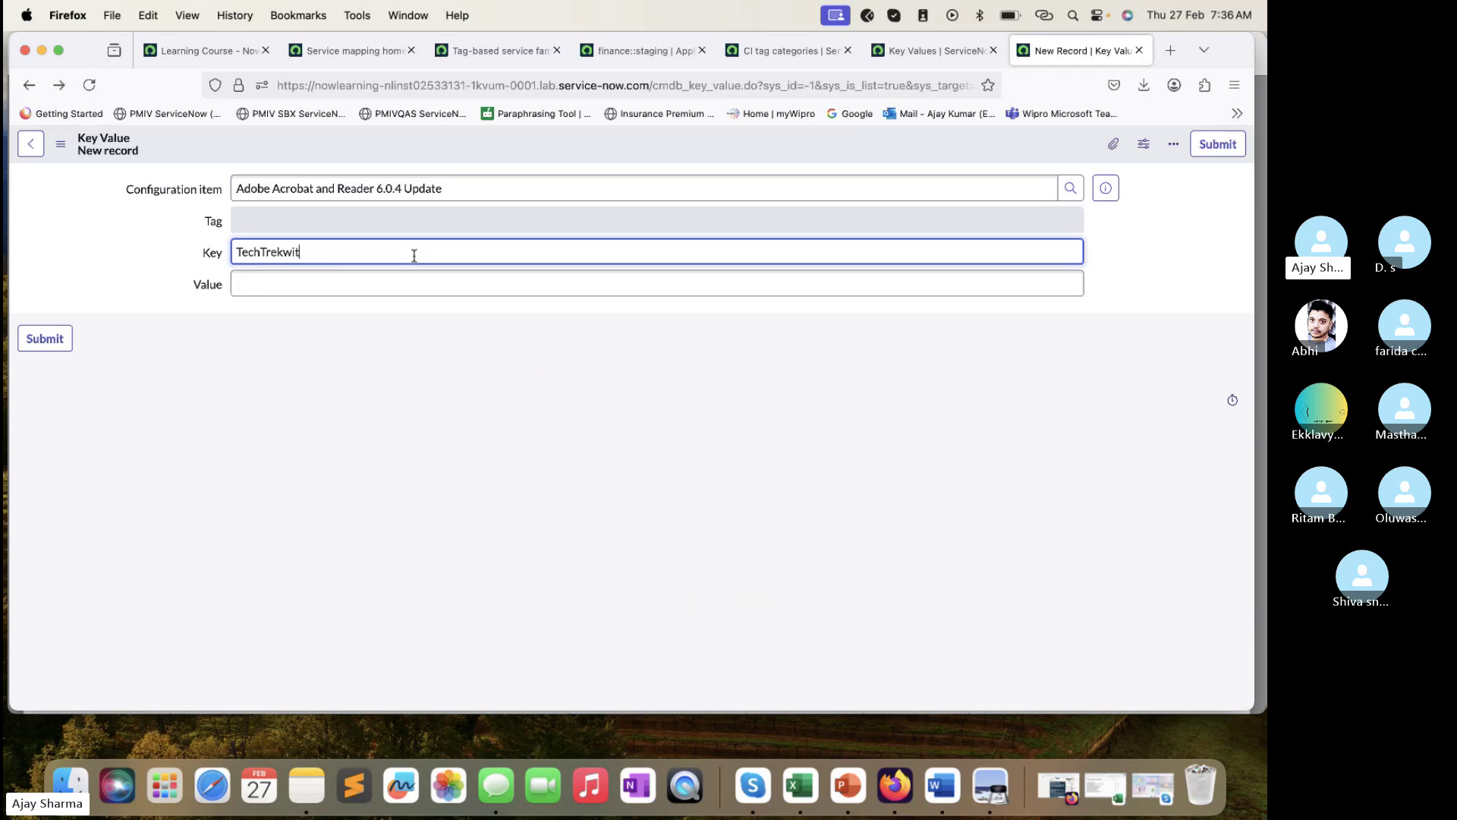
pyautogui.press('BackSpace')
pyautogui.press('BackSpace')
pyautogui.click(412, 285)
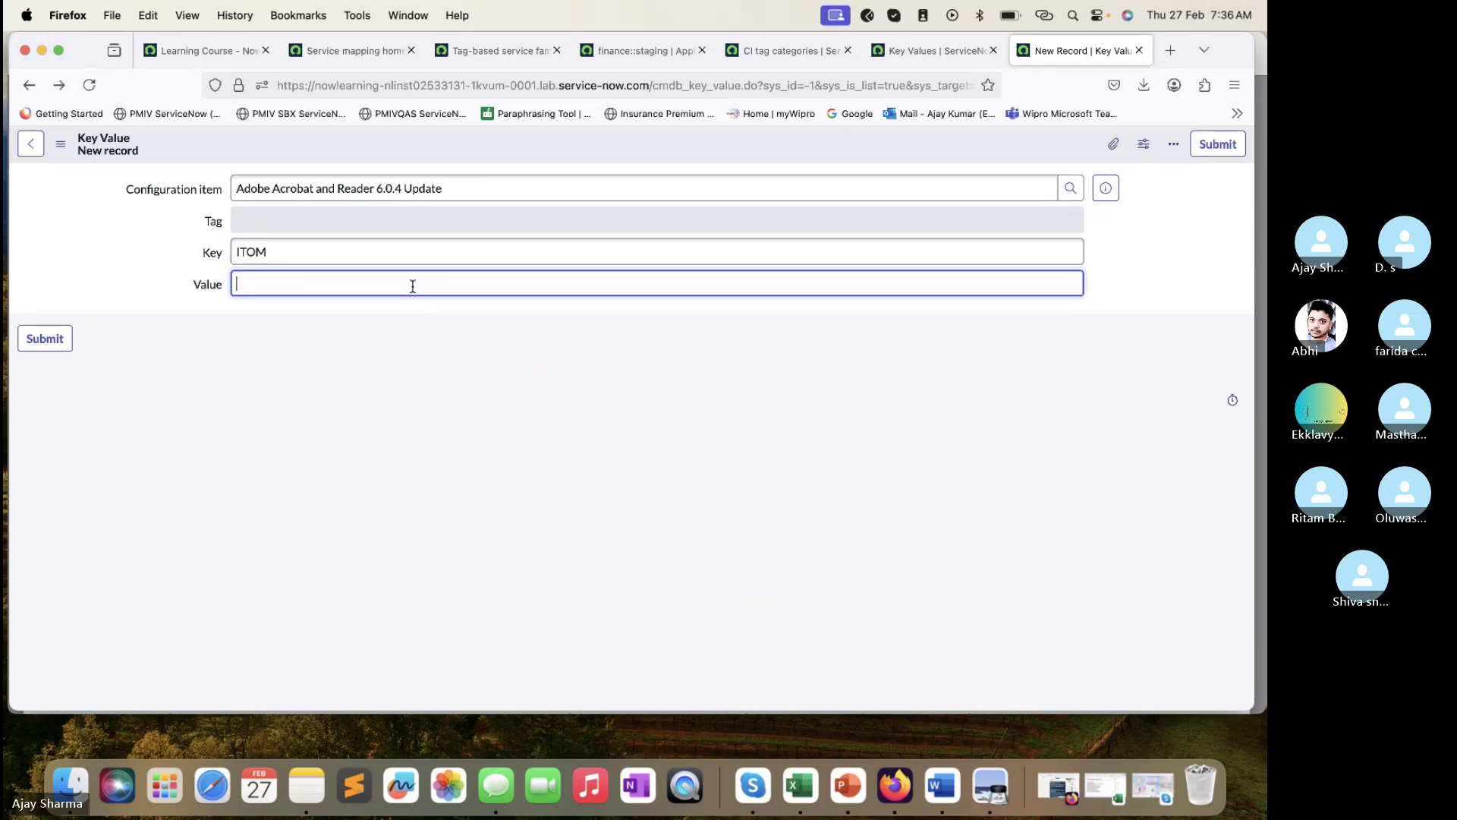
# - Refresh the original Key Values list and expand the TechTrekwithAJ key group to check its entry
pyautogui.click(918, 51)
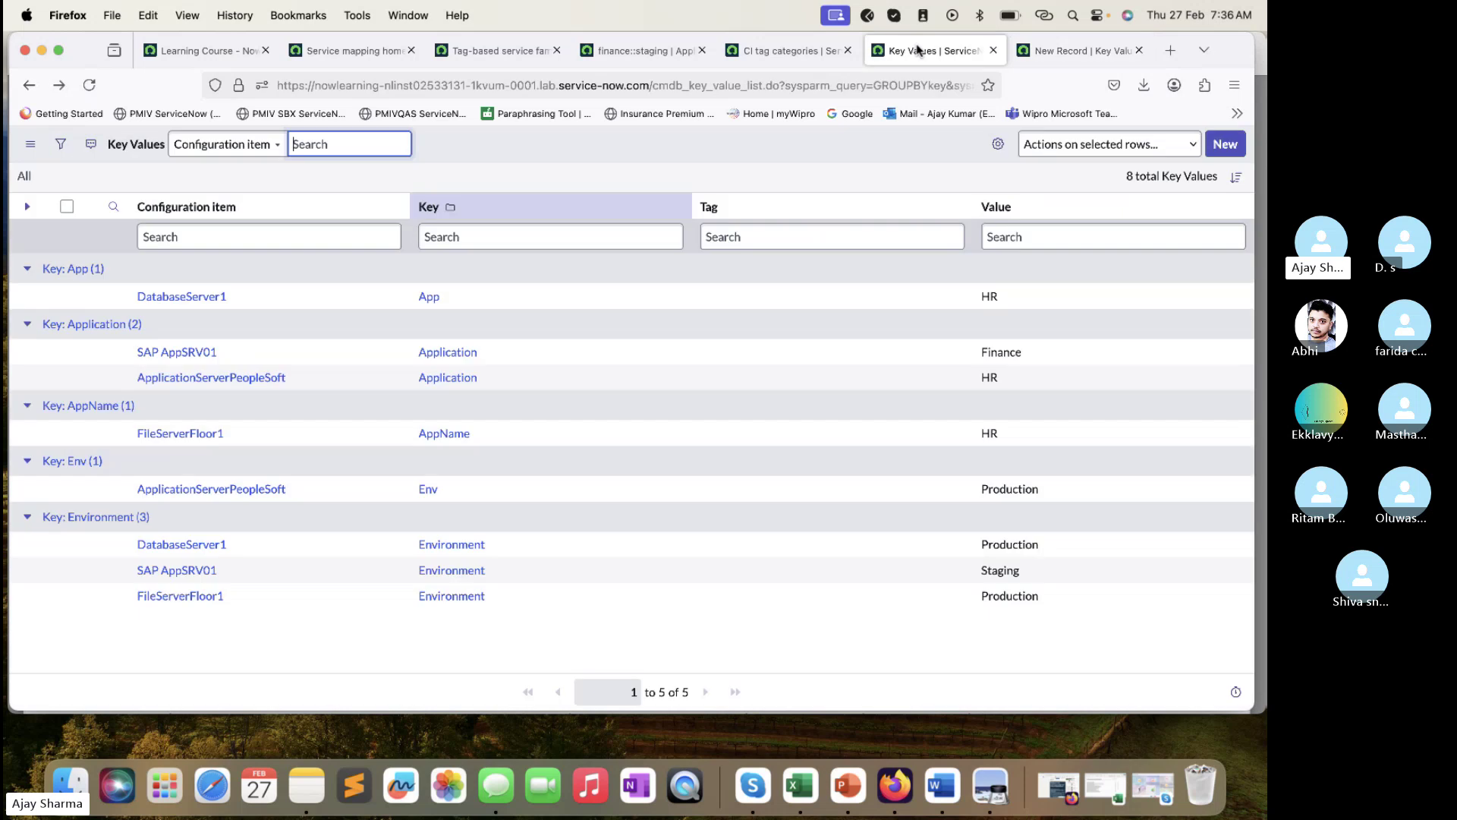
pyautogui.click(89, 85)
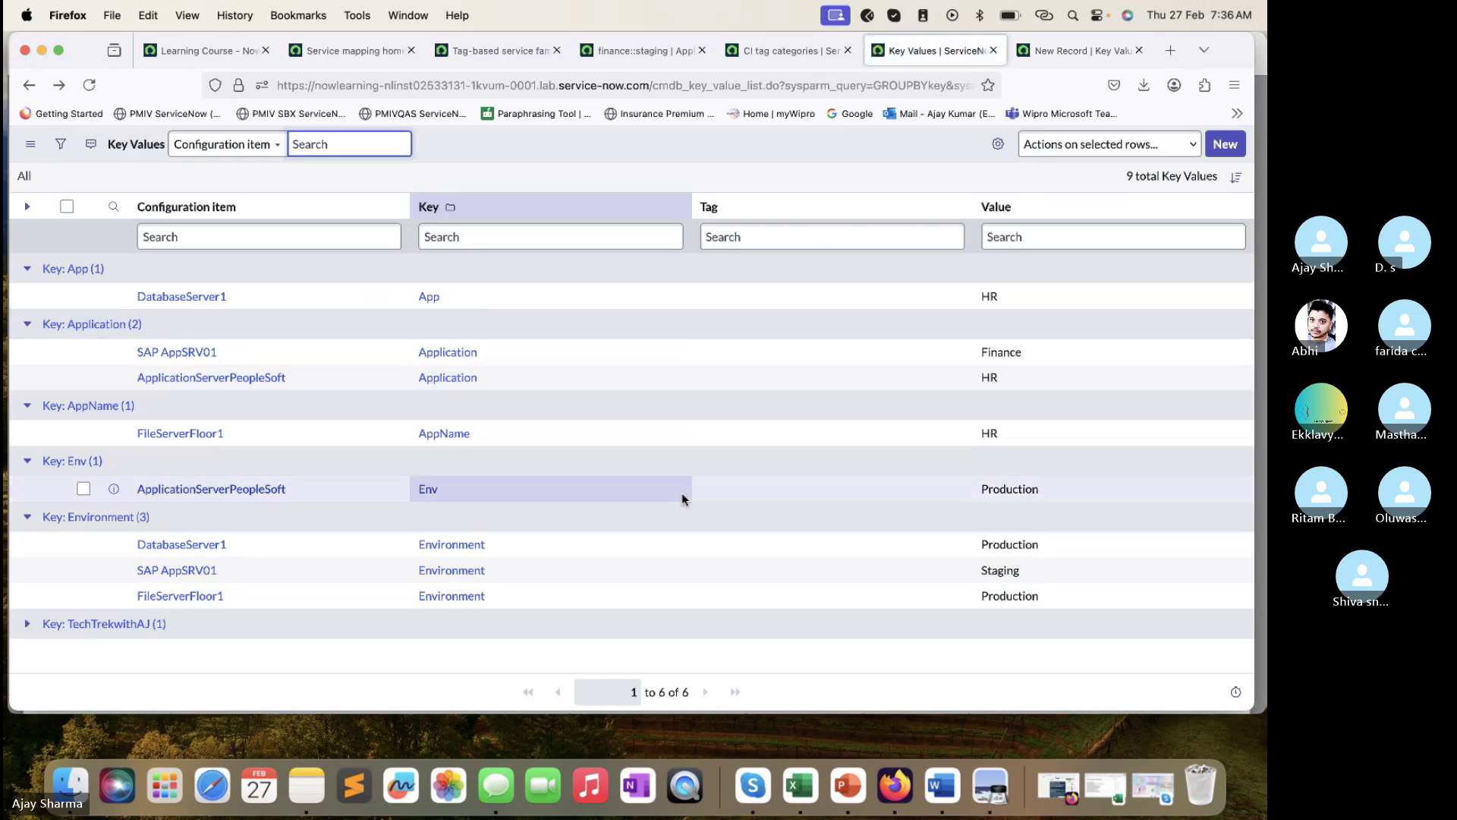
pyautogui.click(26, 623)
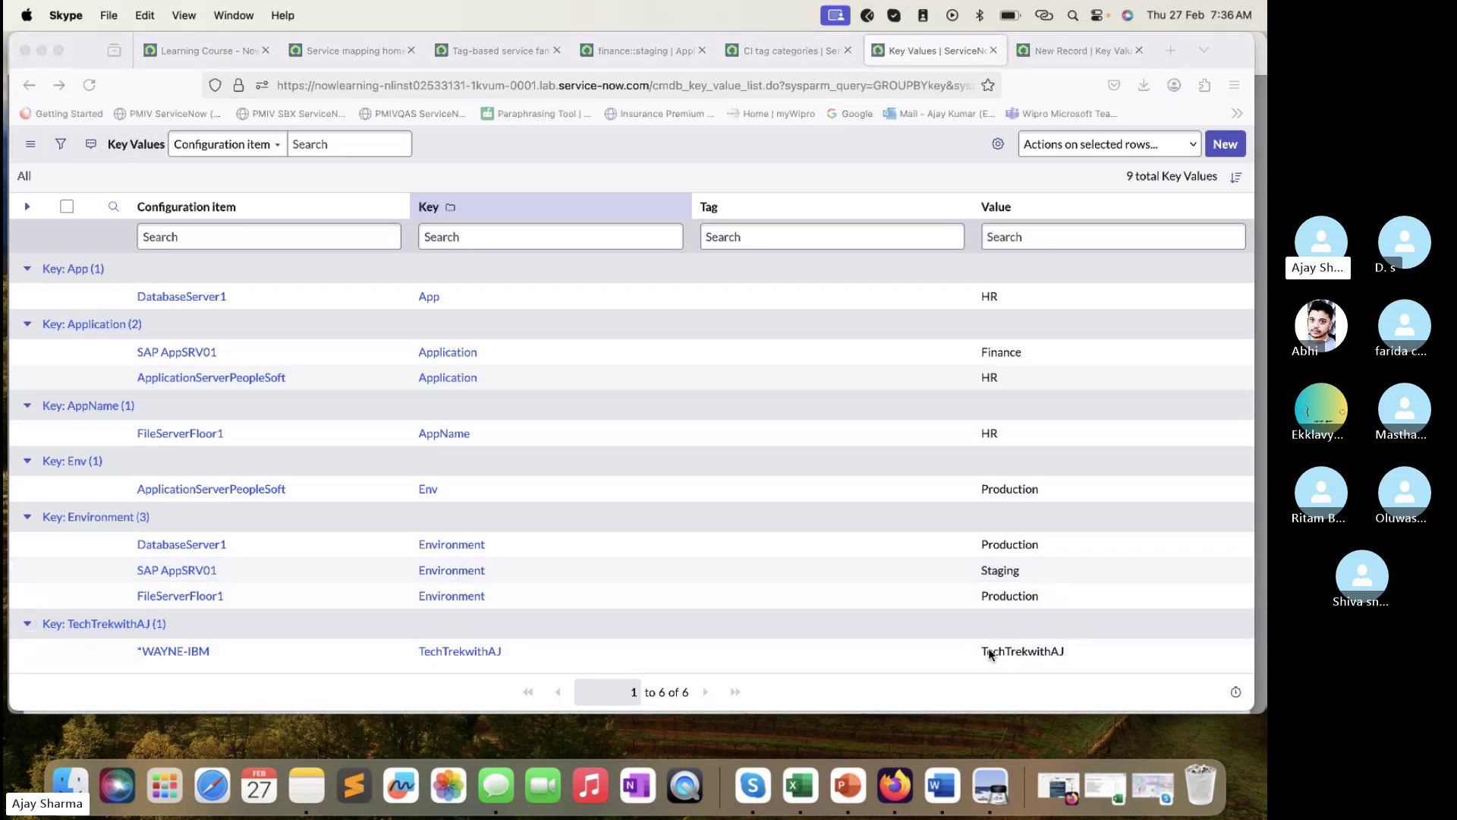
# - Set the ITOM record's value to Production, submit it, and reload the grouped Key Values list
pyautogui.click(1078, 50)
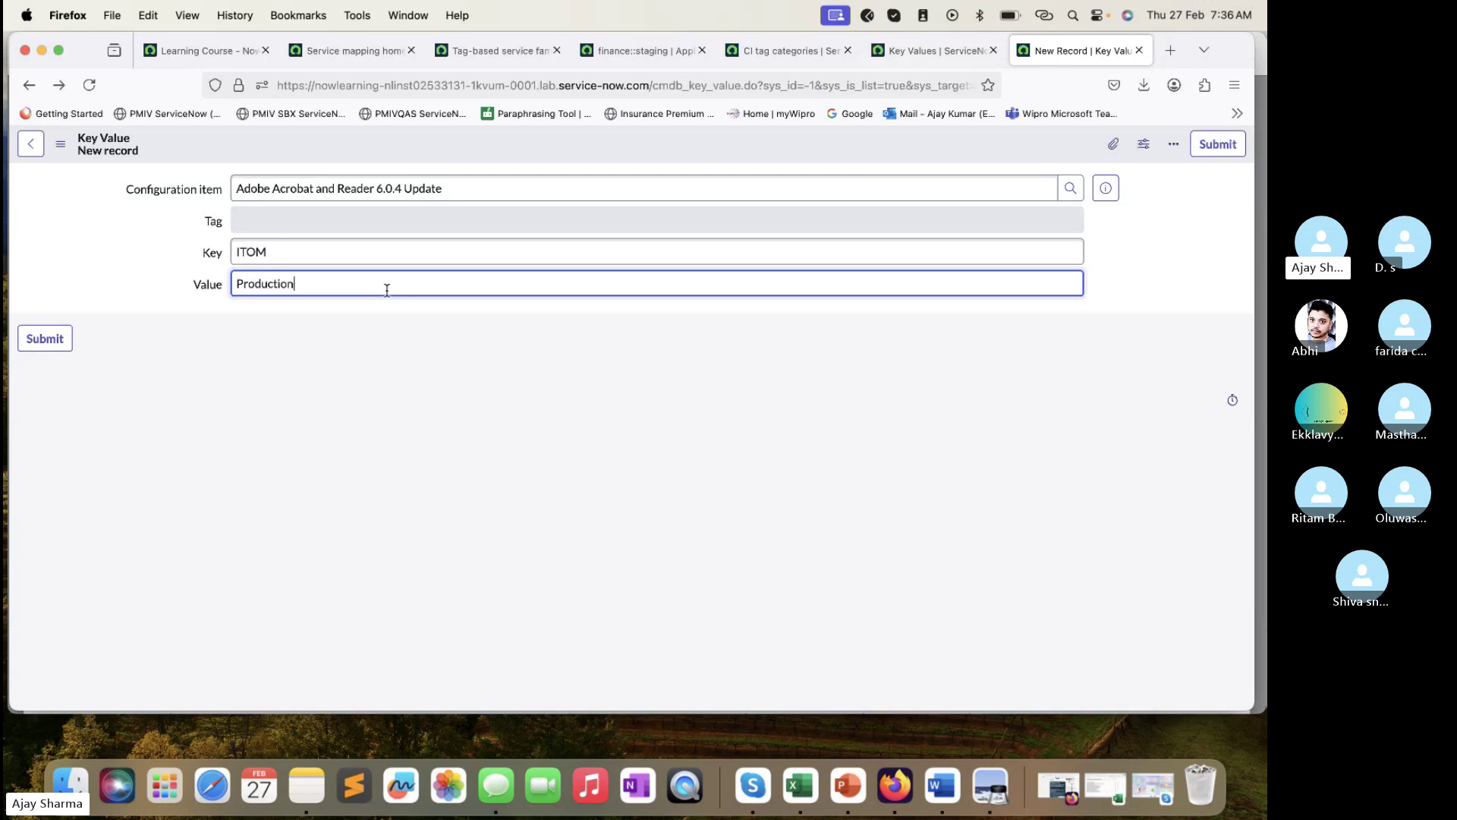
pyautogui.click(35, 339)
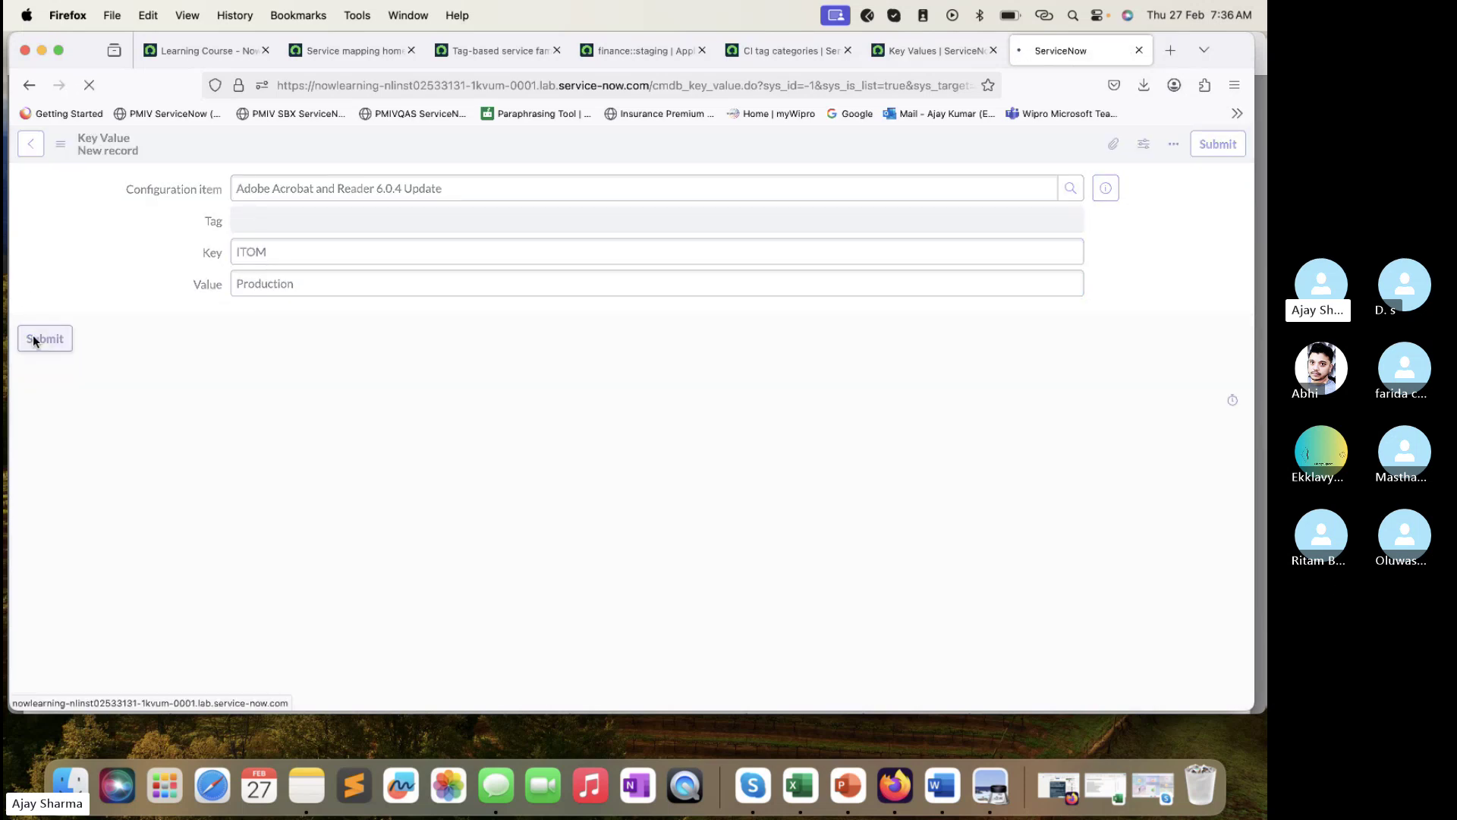
pyautogui.click(914, 52)
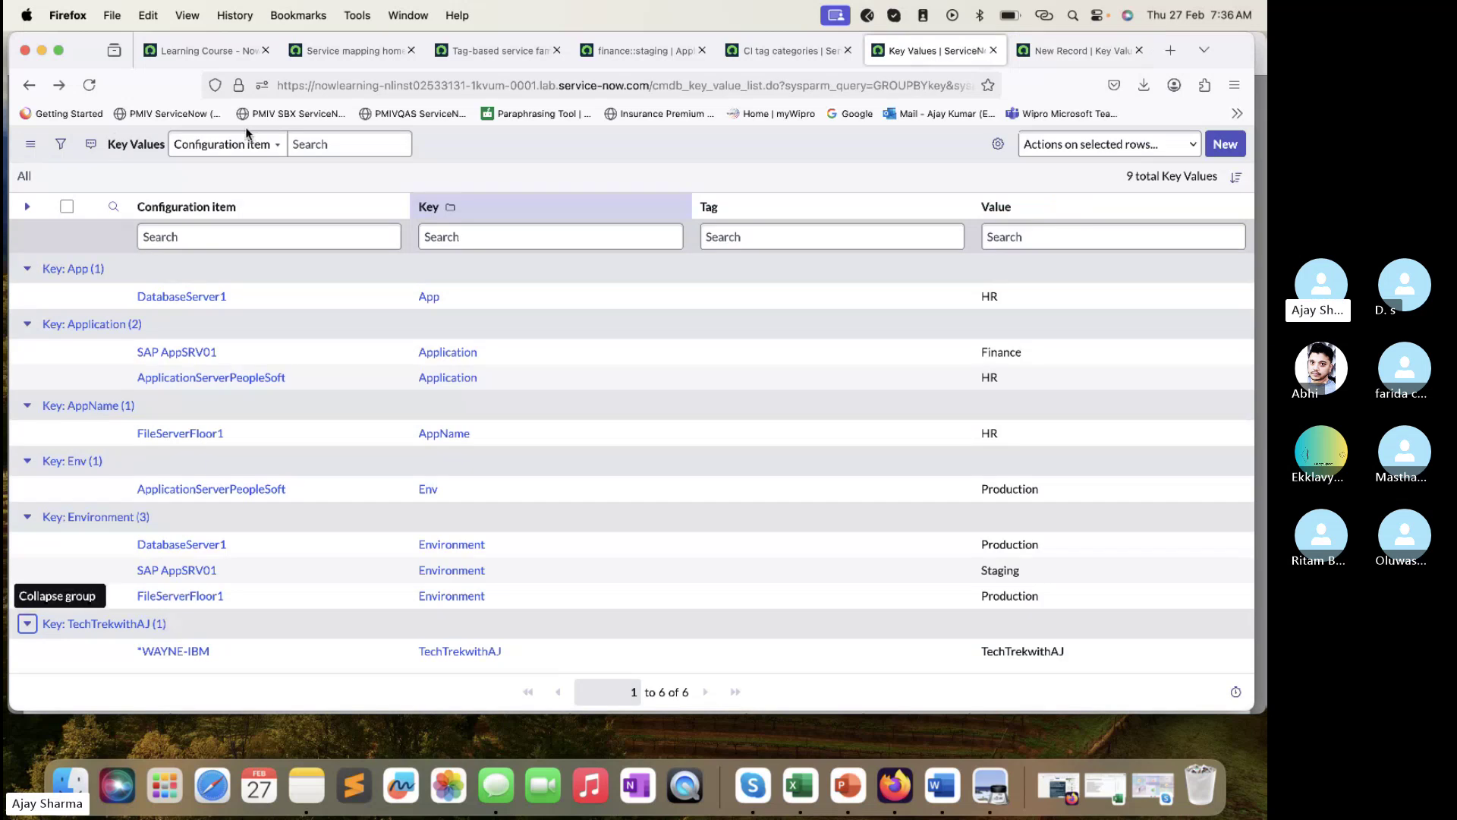
pyautogui.press('super+r')
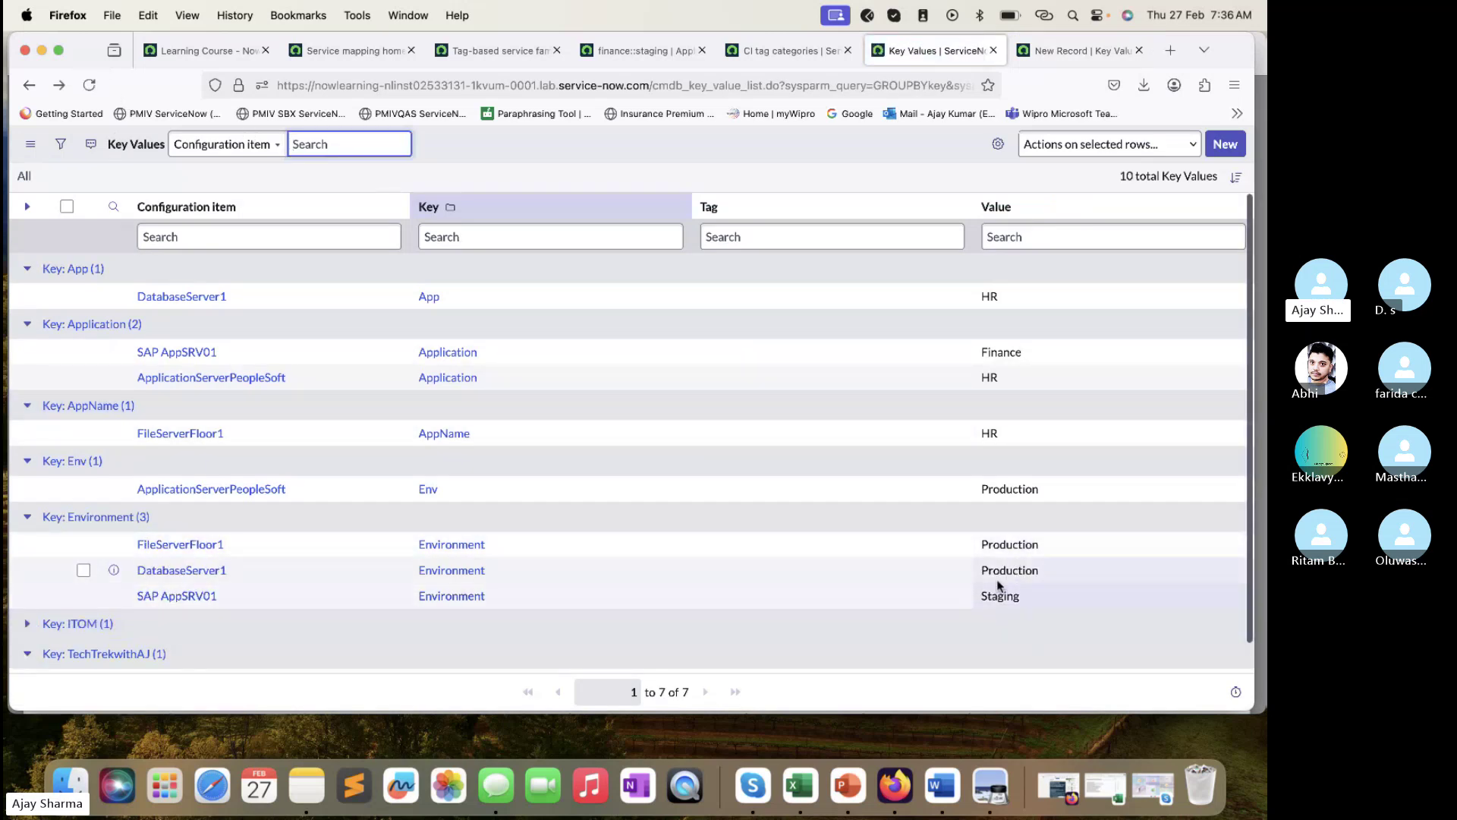
# - Expand the ITOM key group and examine the keys and values of the ITOM and TechTrekwithAJ entries
pyautogui.scroll(-1, 996, 580)
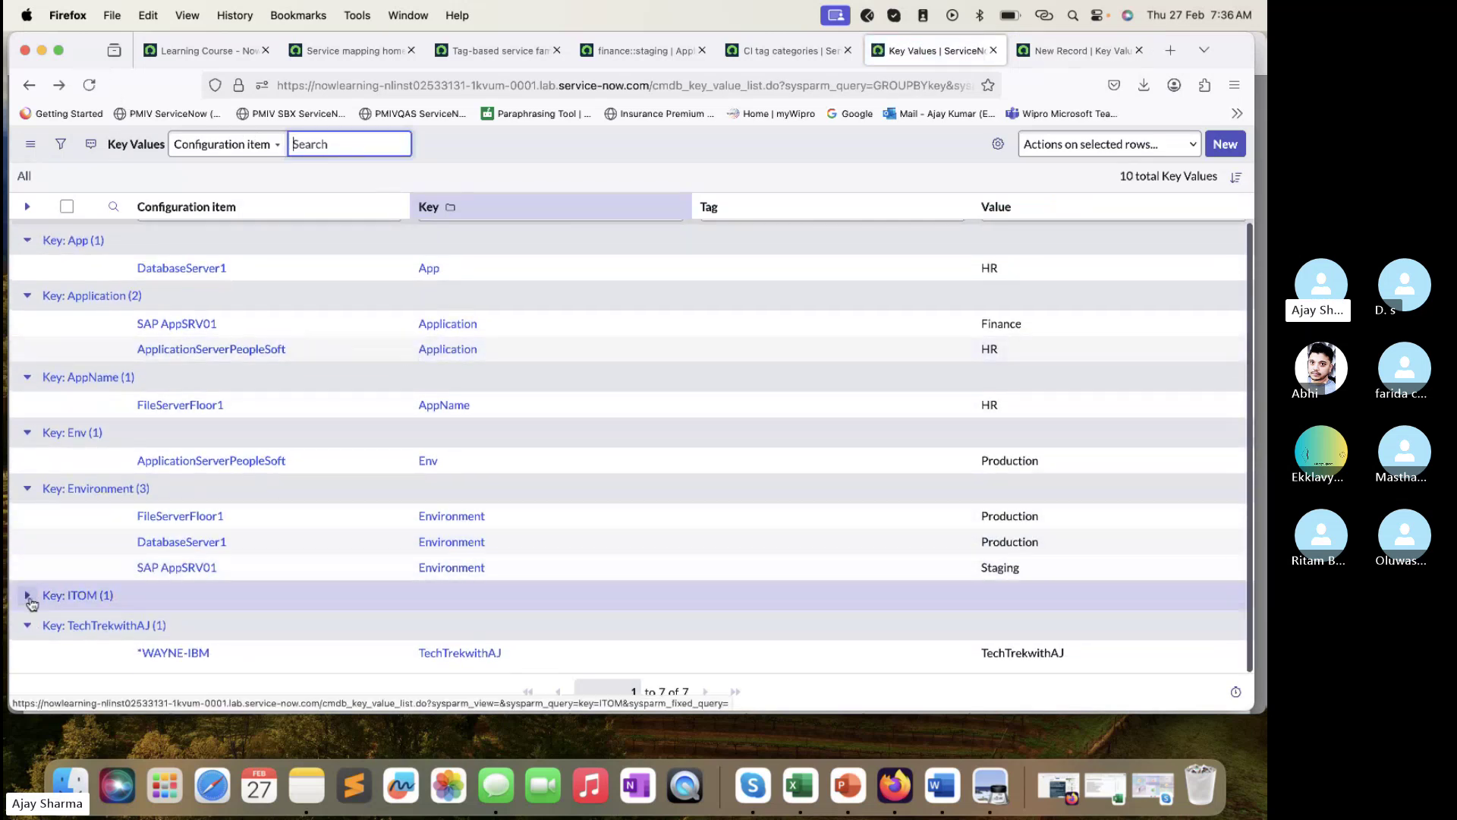
pyautogui.click(29, 598)
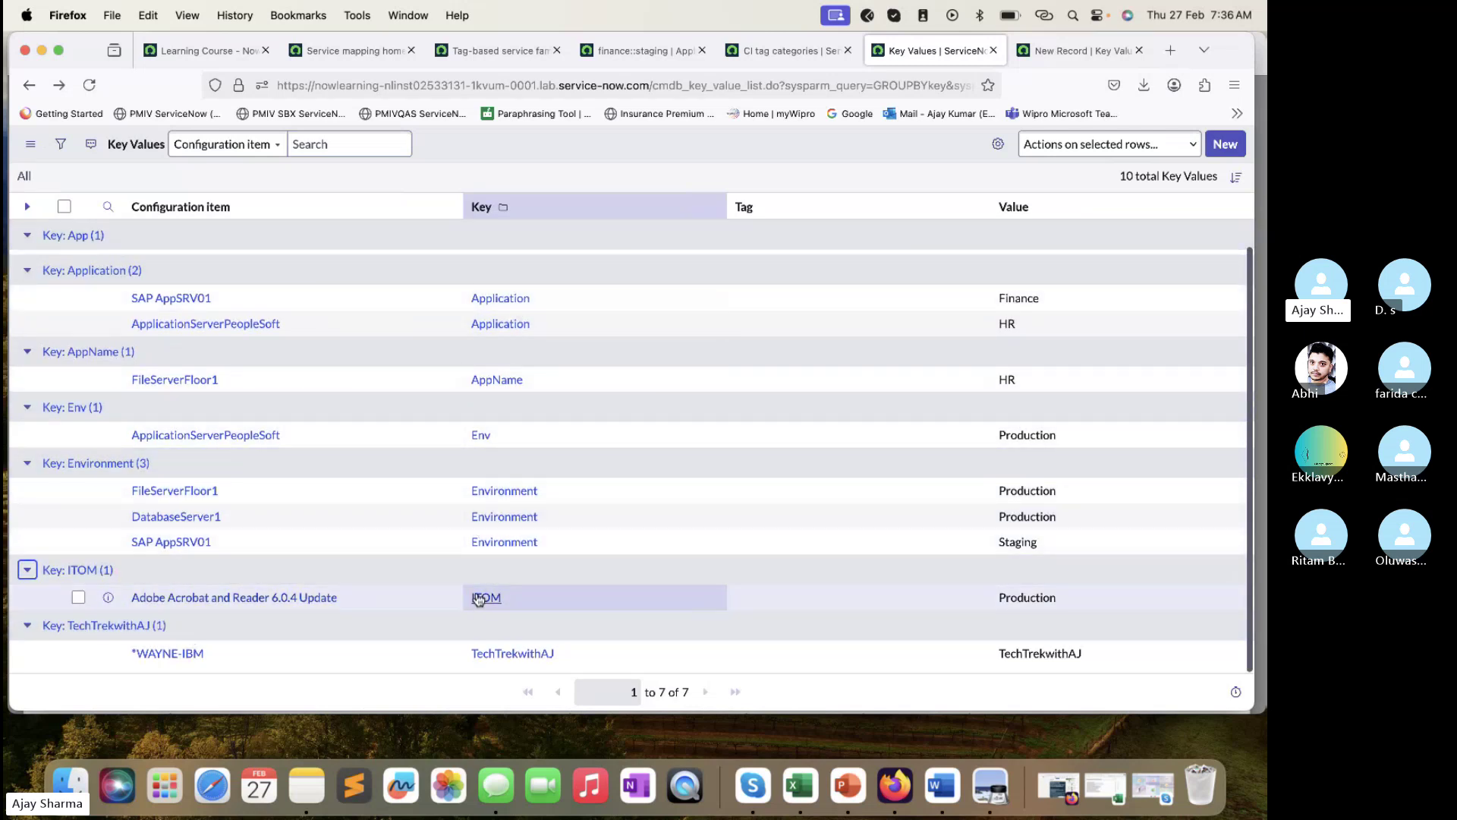
pyautogui.click(514, 601)
pyautogui.click(468, 599)
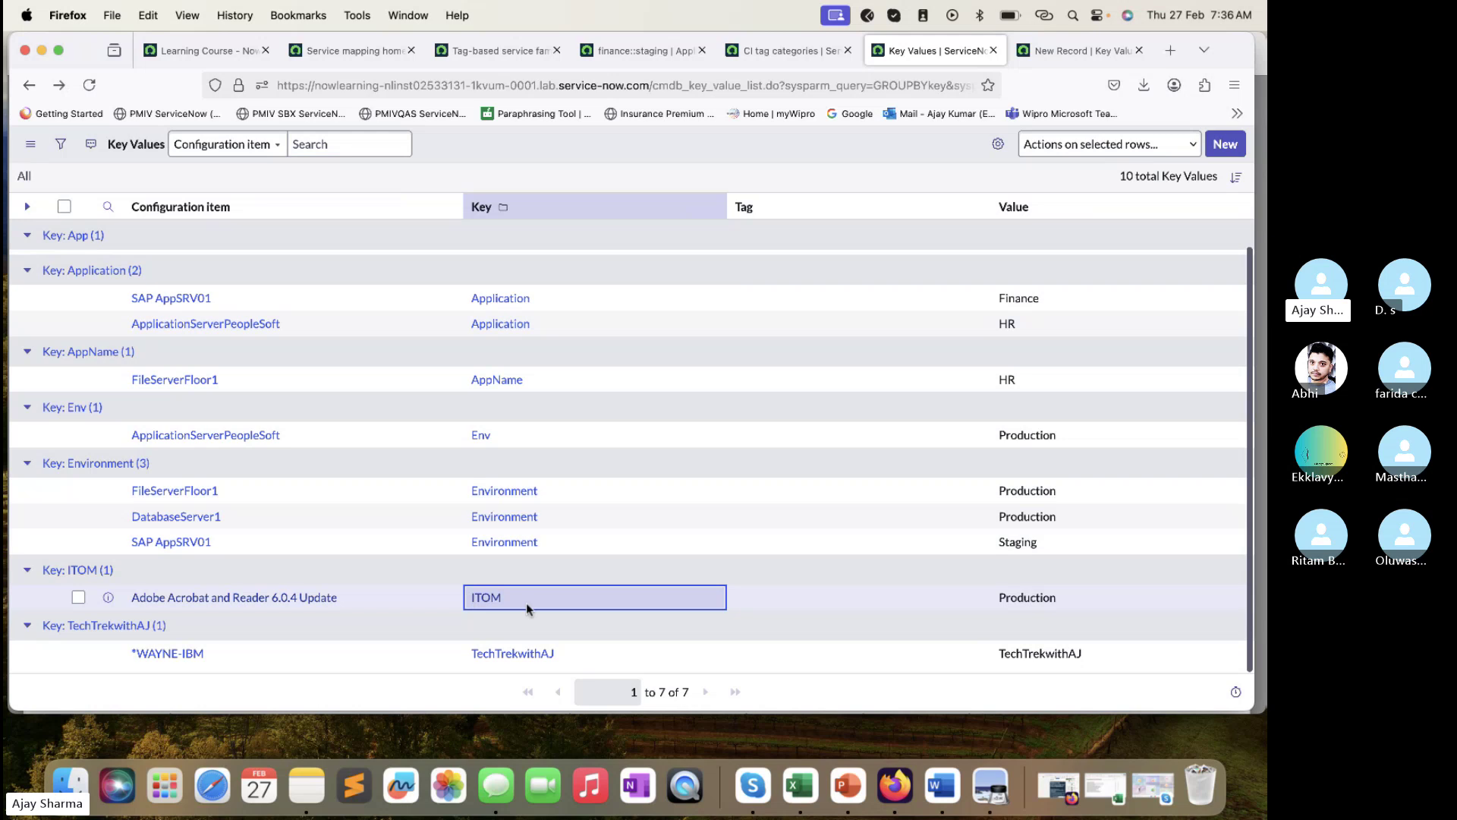
pyautogui.moveTo(1063, 599); pyautogui.dragTo(1009, 596)
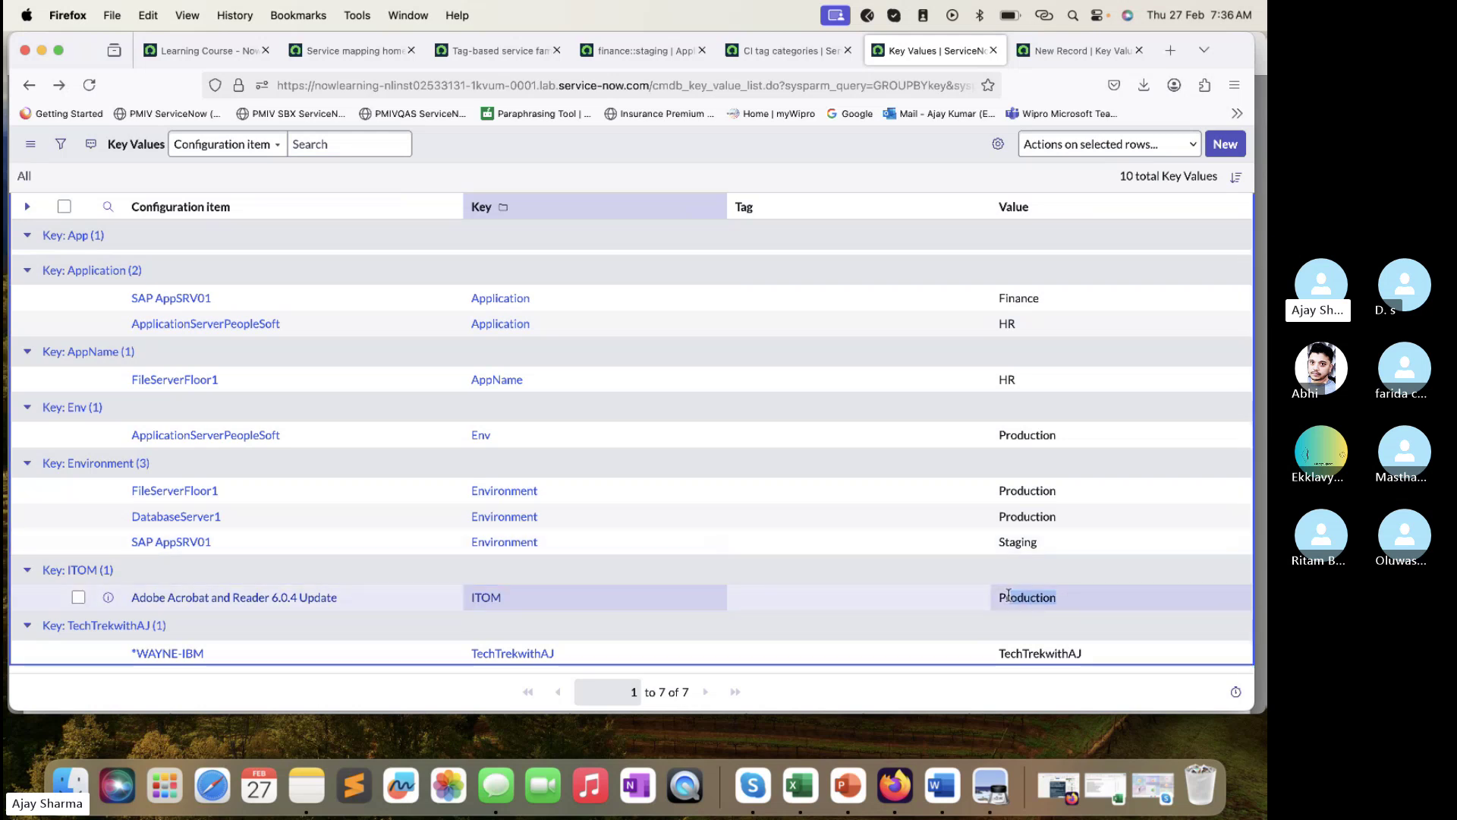
pyautogui.click(997, 599)
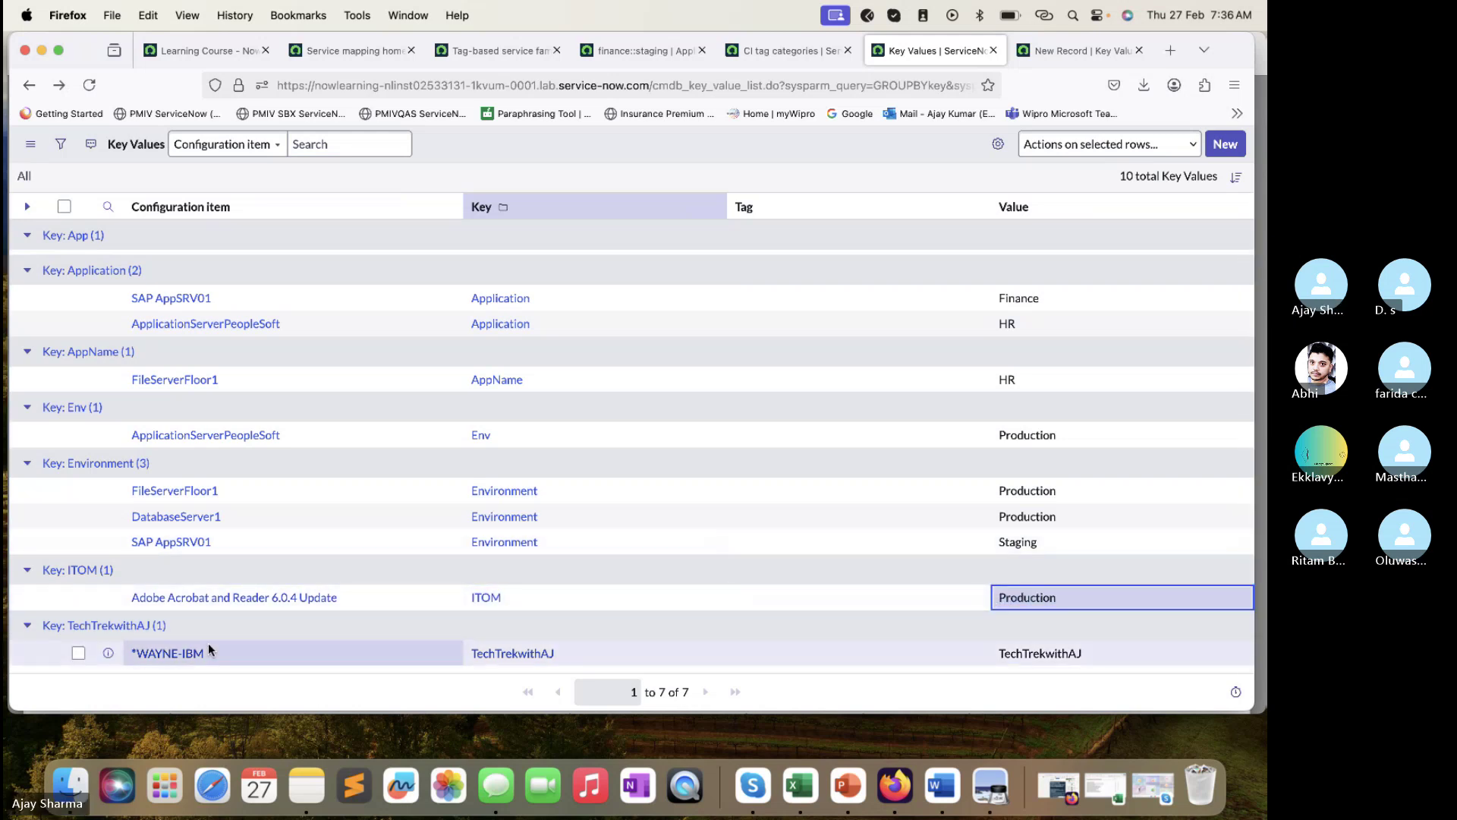
pyautogui.moveTo(582, 663); pyautogui.dragTo(446, 657)
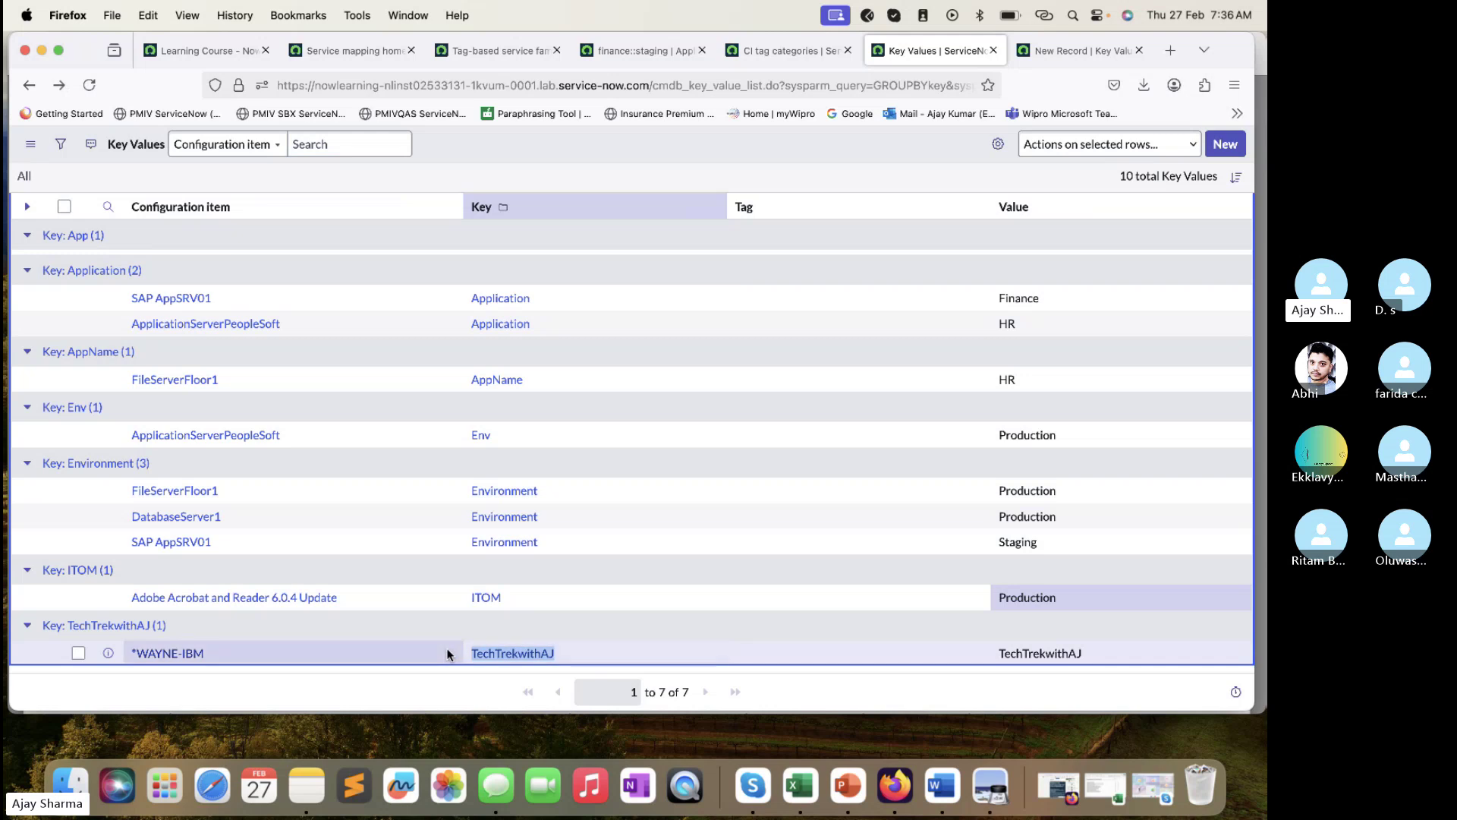
# - Start a new CI tag category and name it TechTrekwithAJ
pyautogui.click(1066, 685)
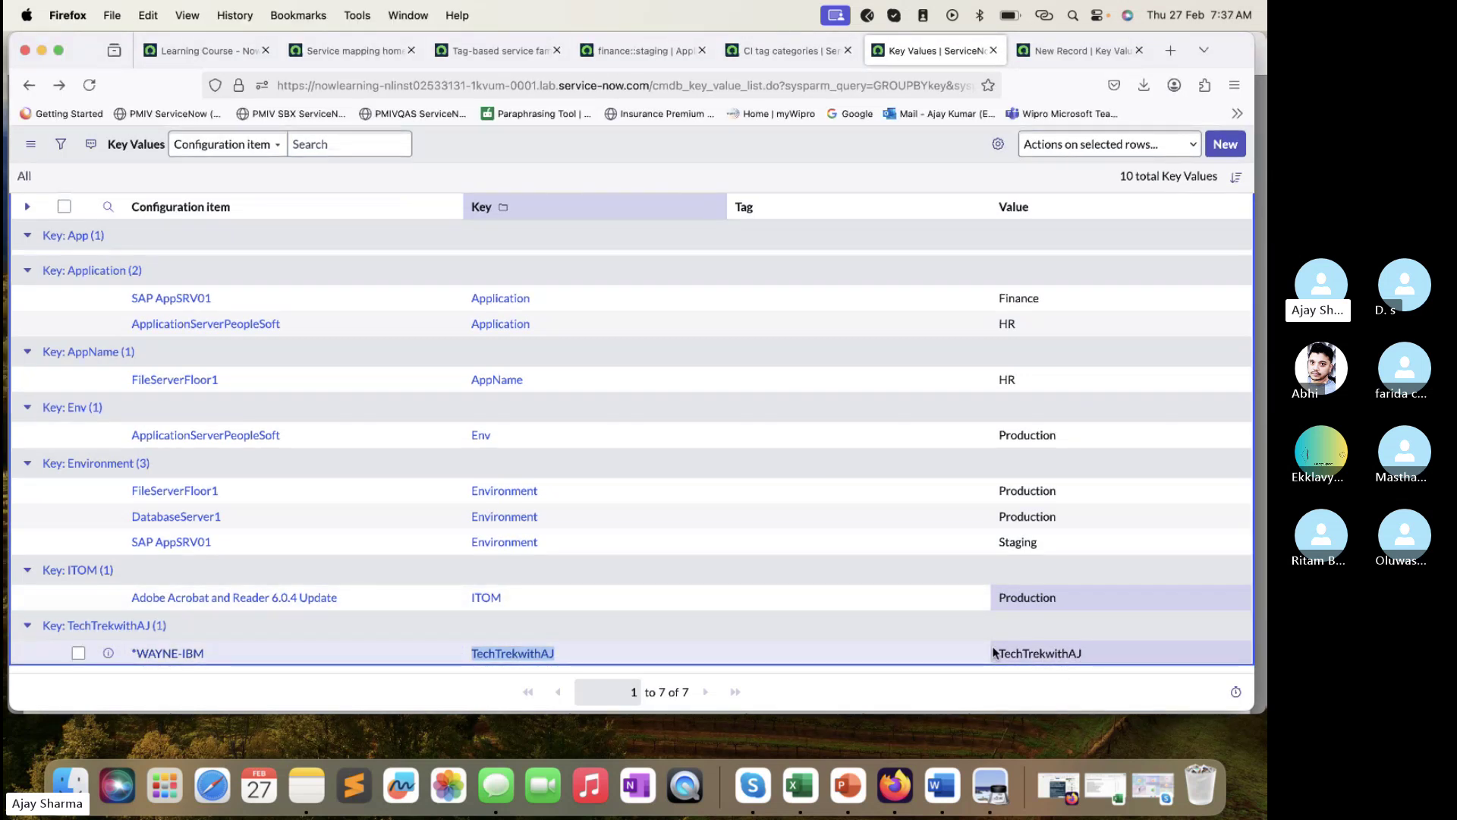
pyautogui.click(787, 52)
pyautogui.click(1227, 145)
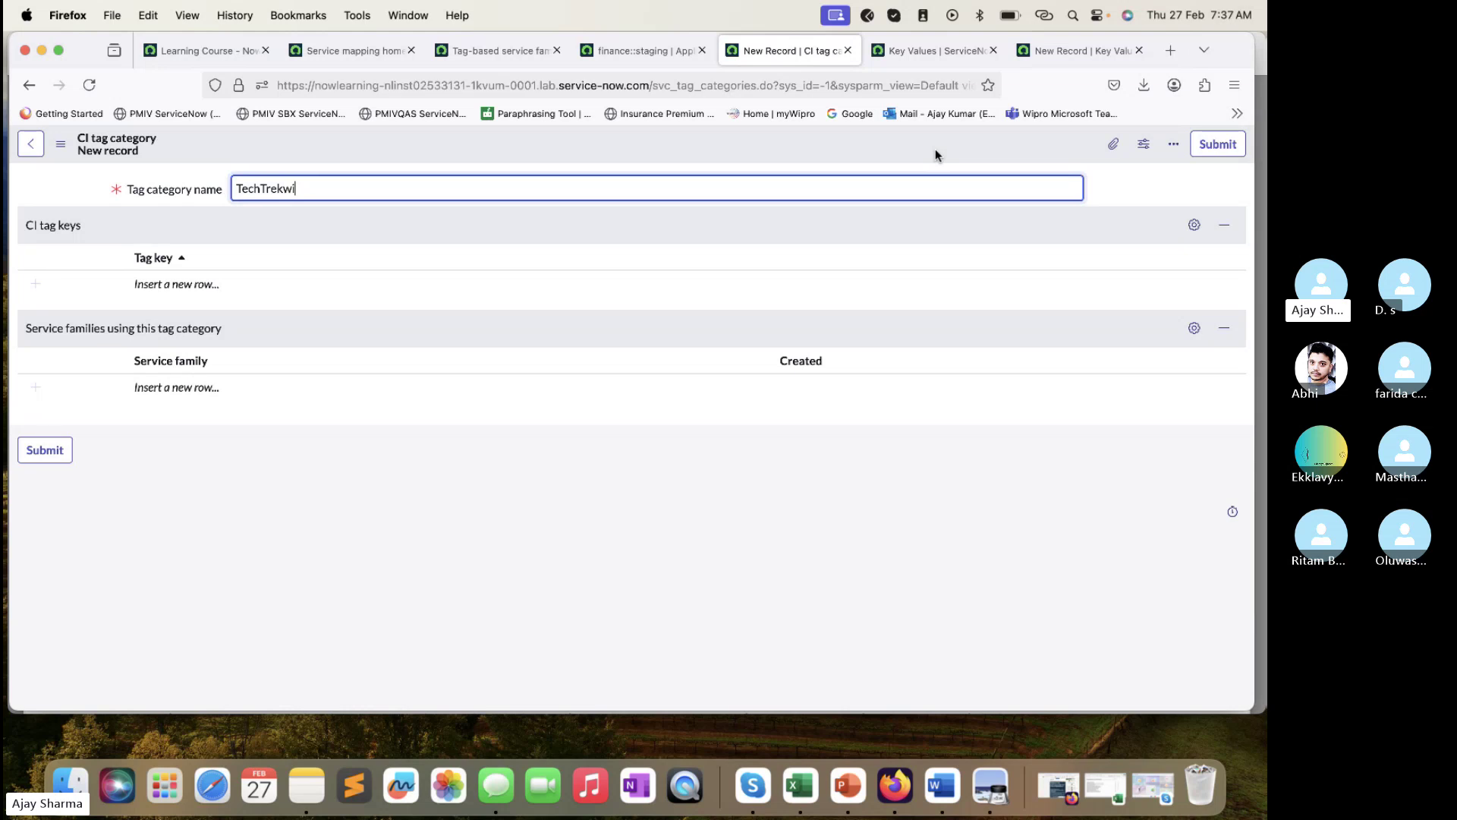
pyautogui.press('BackSpace')
pyautogui.write('J')
# - Add TechTrekwithAJ as the new category's tag key and submit it, then go back to the CI tag categories list
pyautogui.click(232, 283)
pyautogui.click(231, 284)
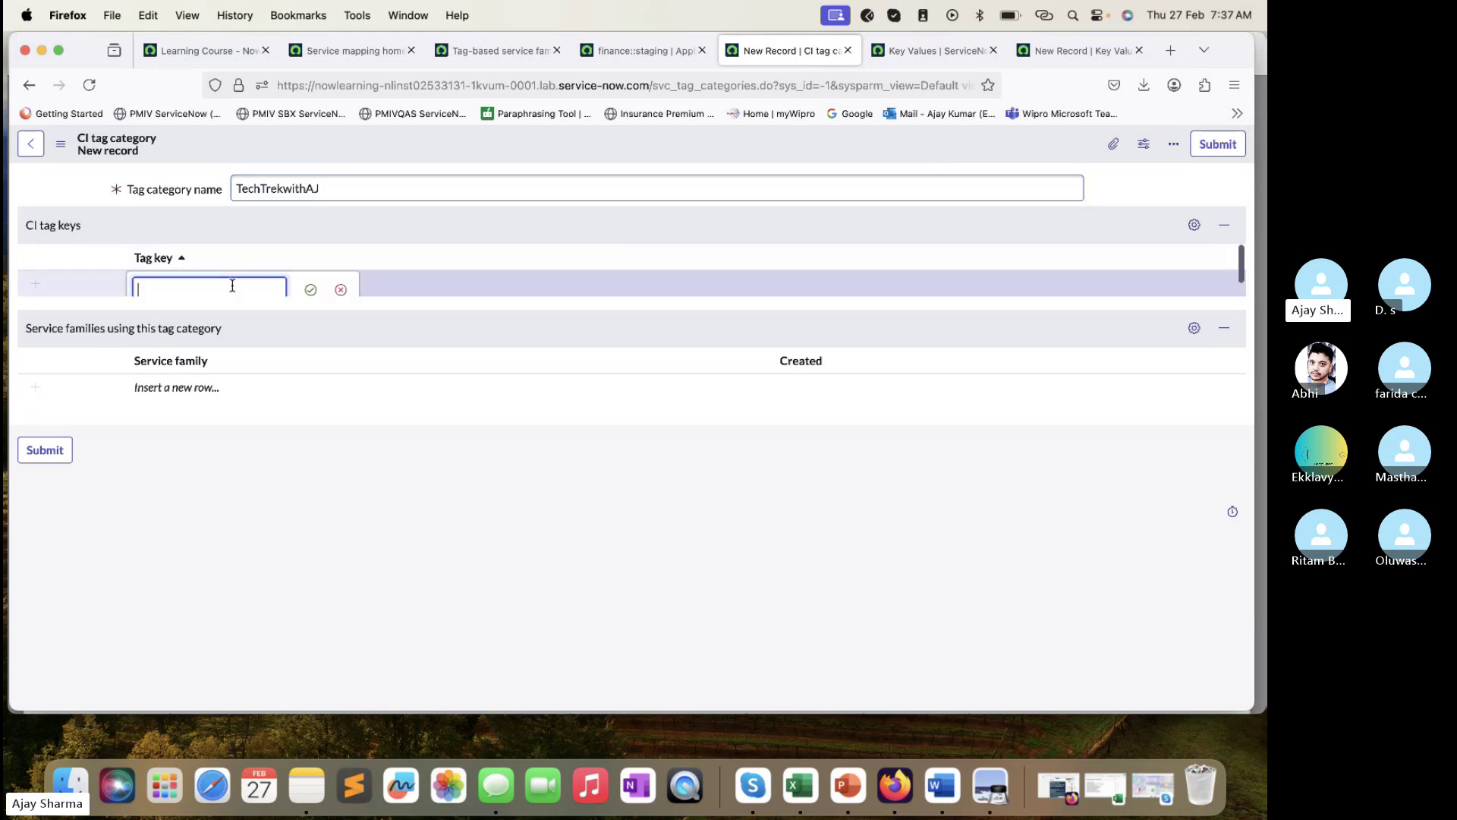
pyautogui.write('TechTrekwithAJ')
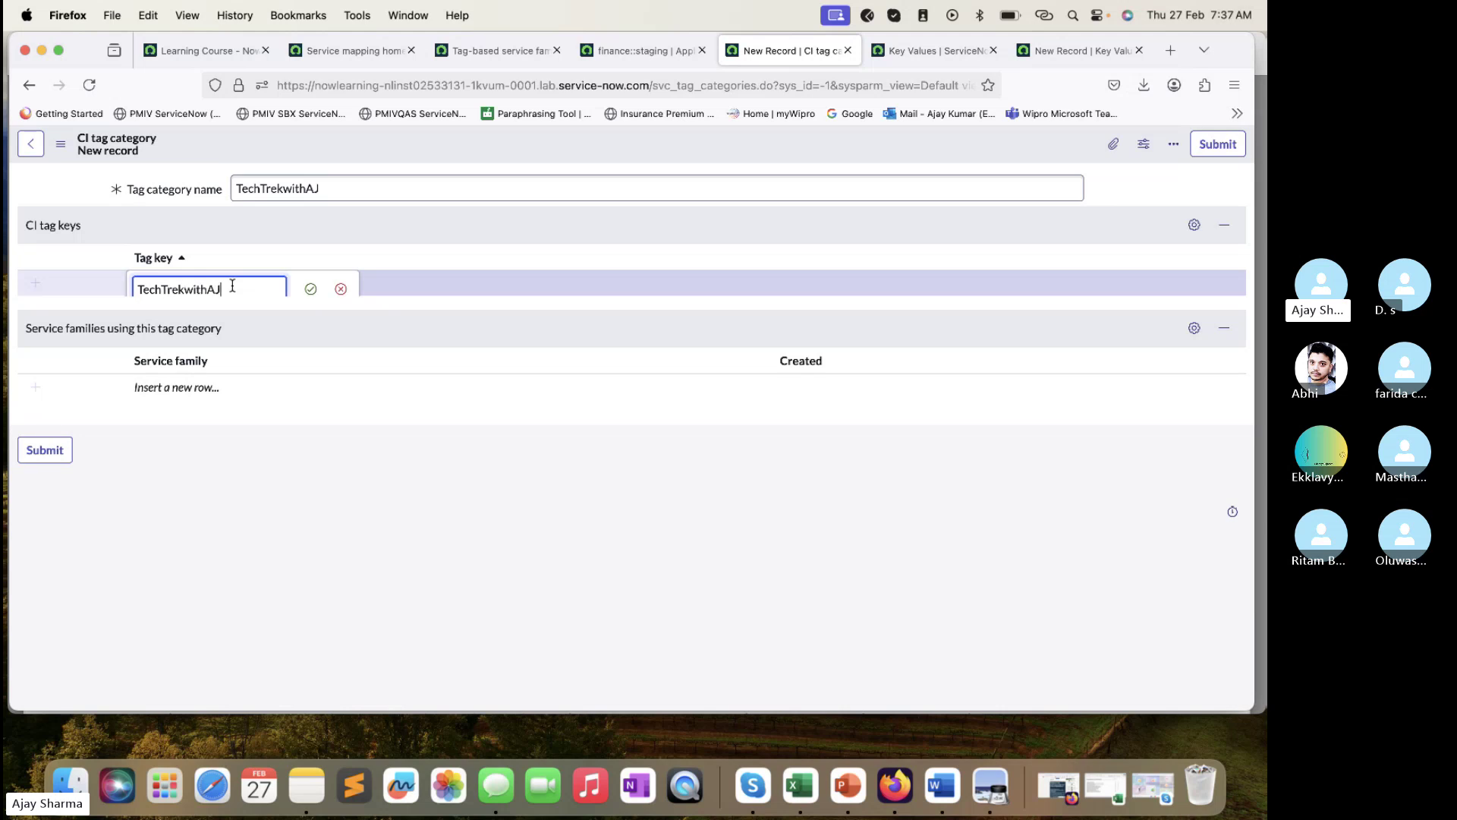
pyautogui.click(311, 288)
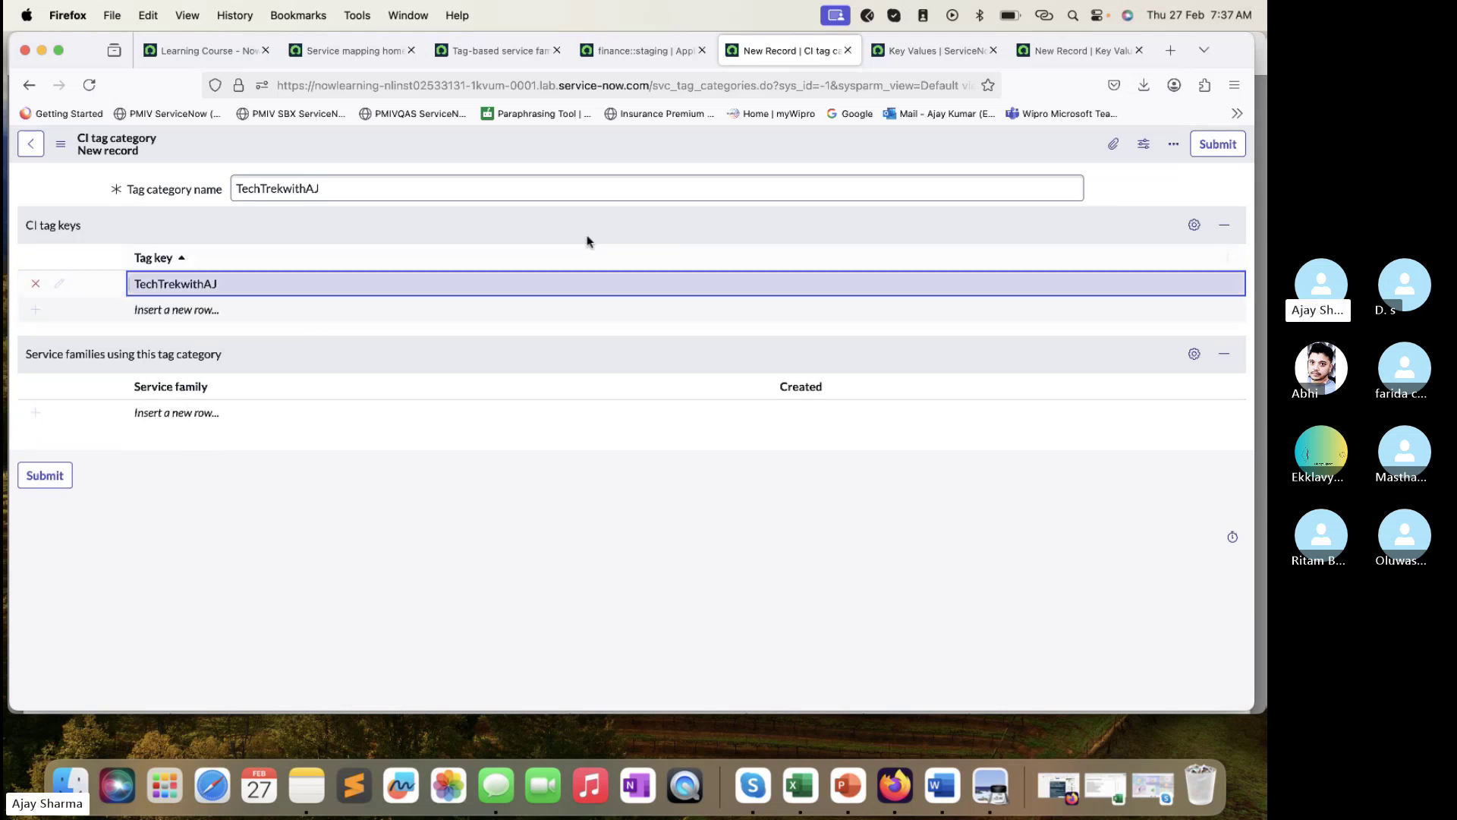
pyautogui.click(1219, 144)
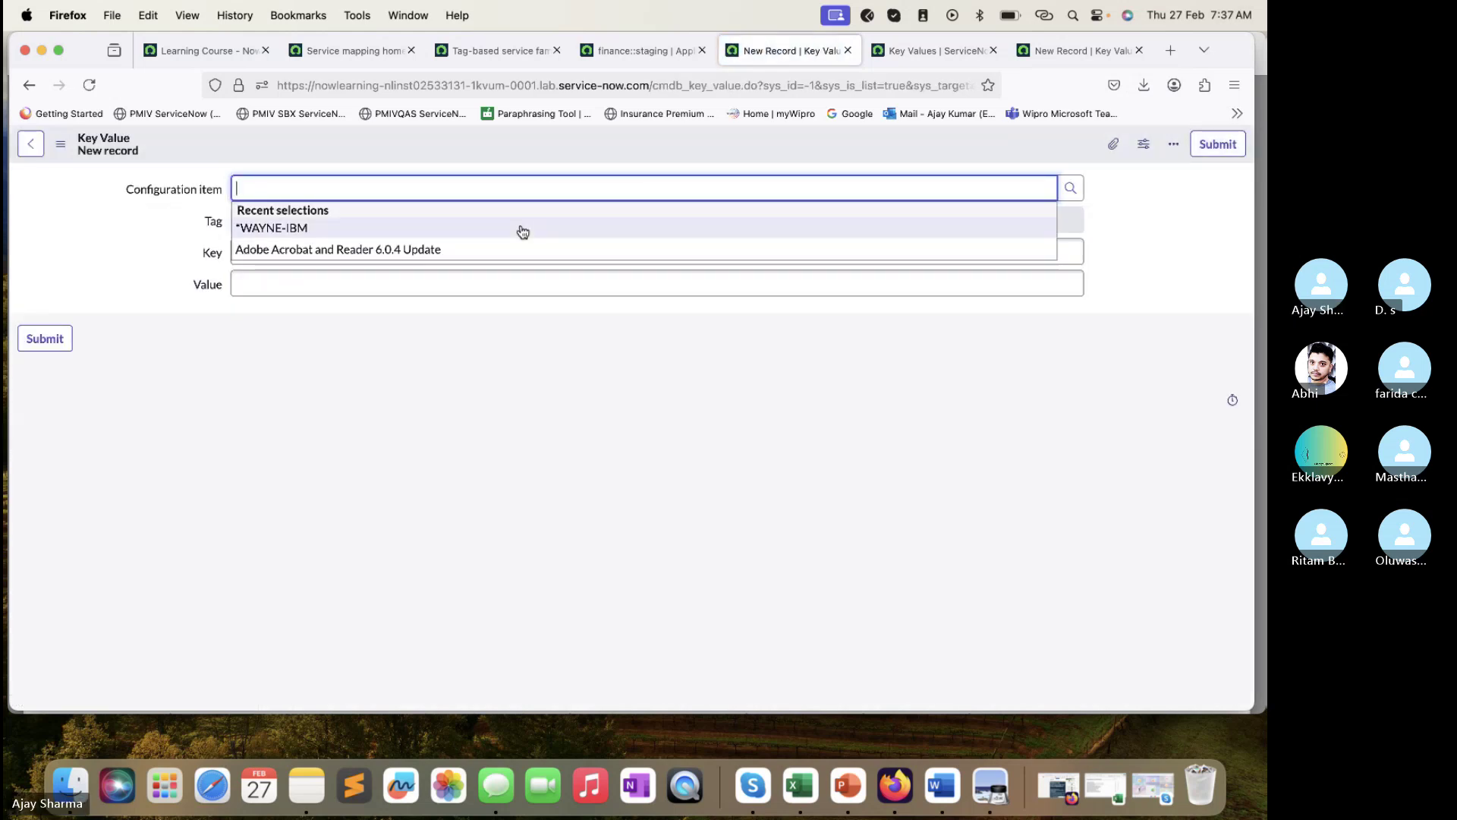
pyautogui.click(29, 87)
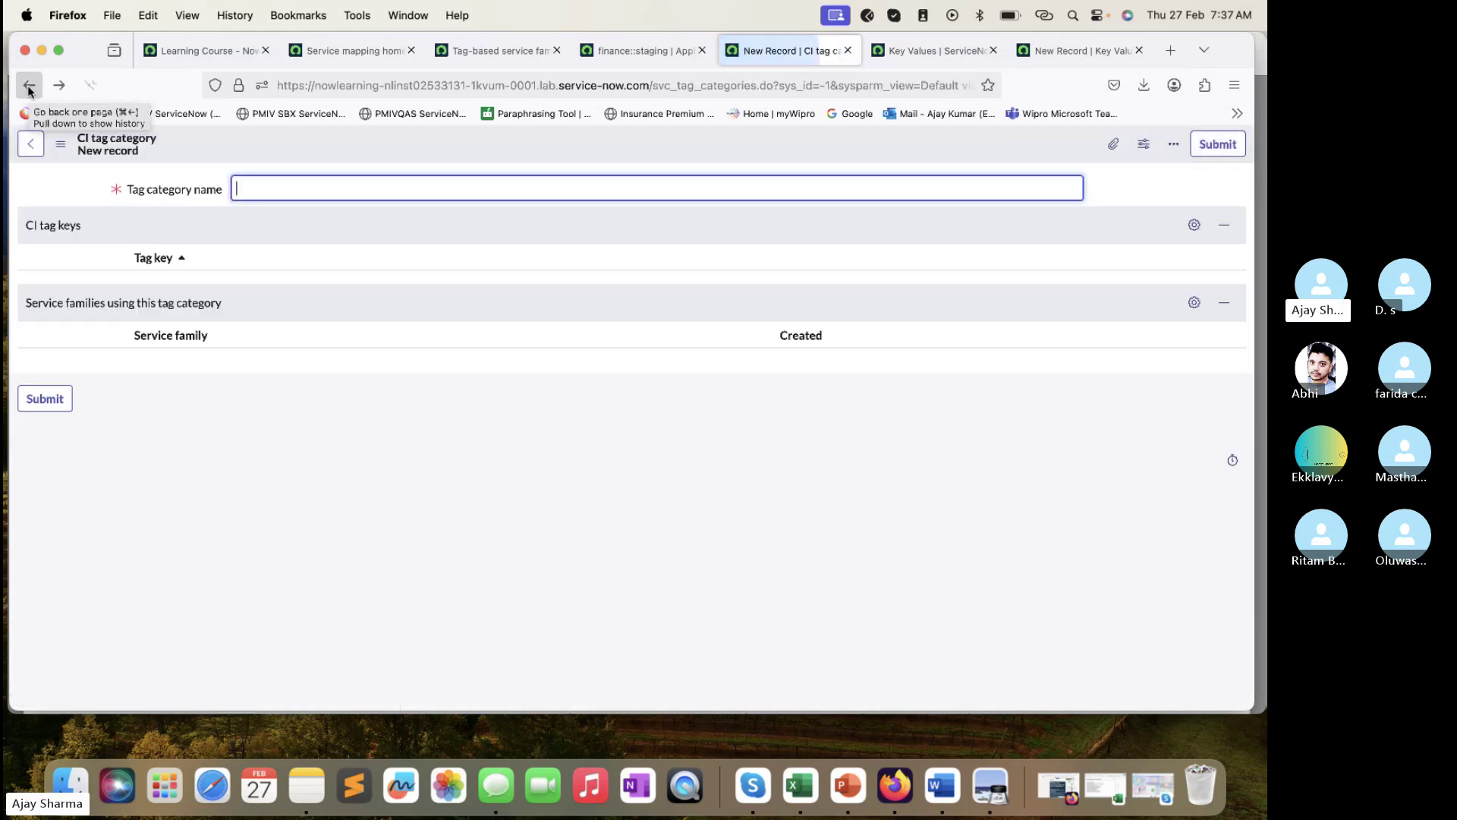
pyautogui.click(29, 86)
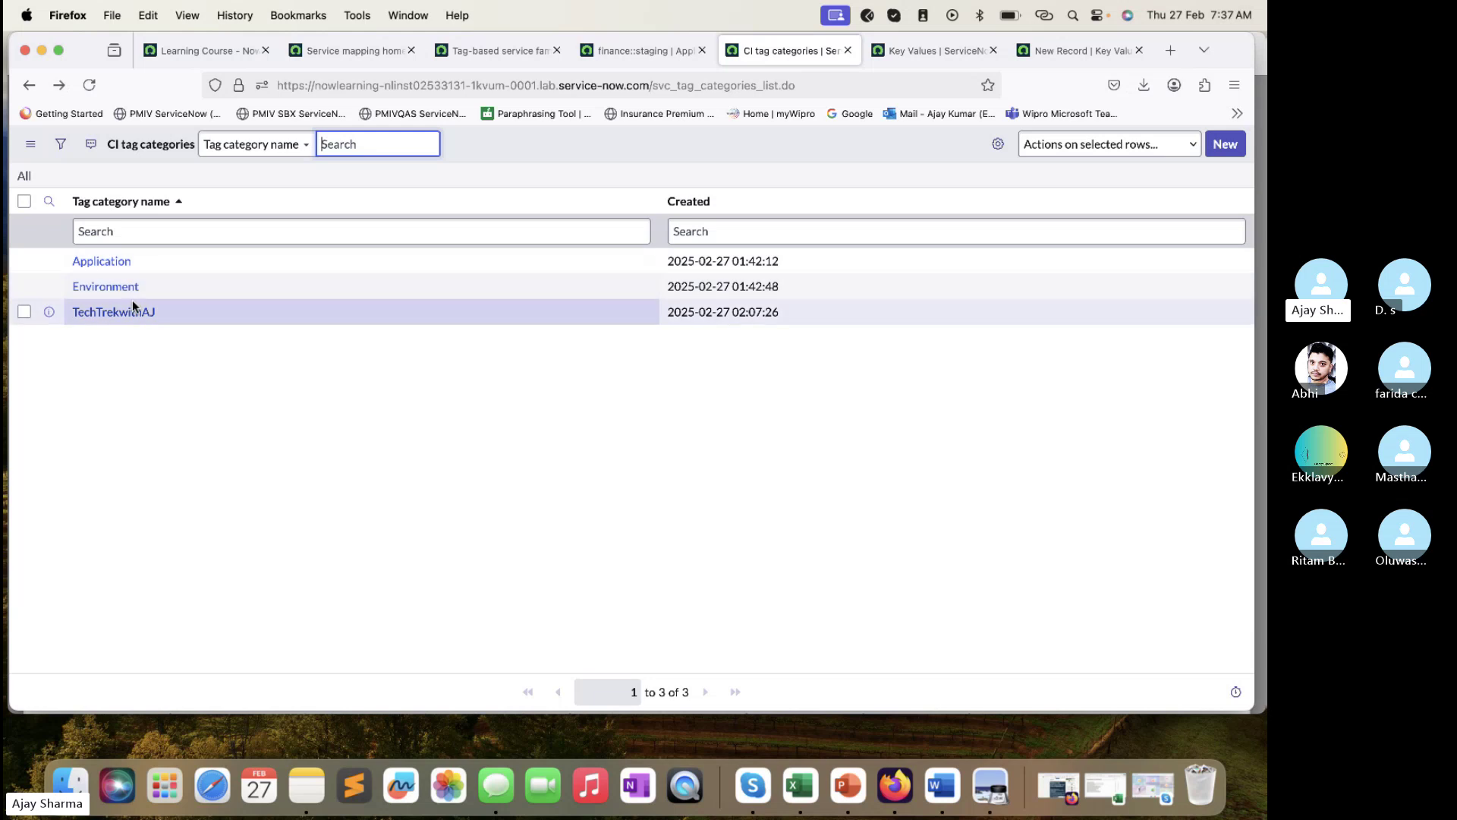
# - Check the ITOM key in the Key Values list, and start a new CI tag category named ITOM
pyautogui.click(918, 53)
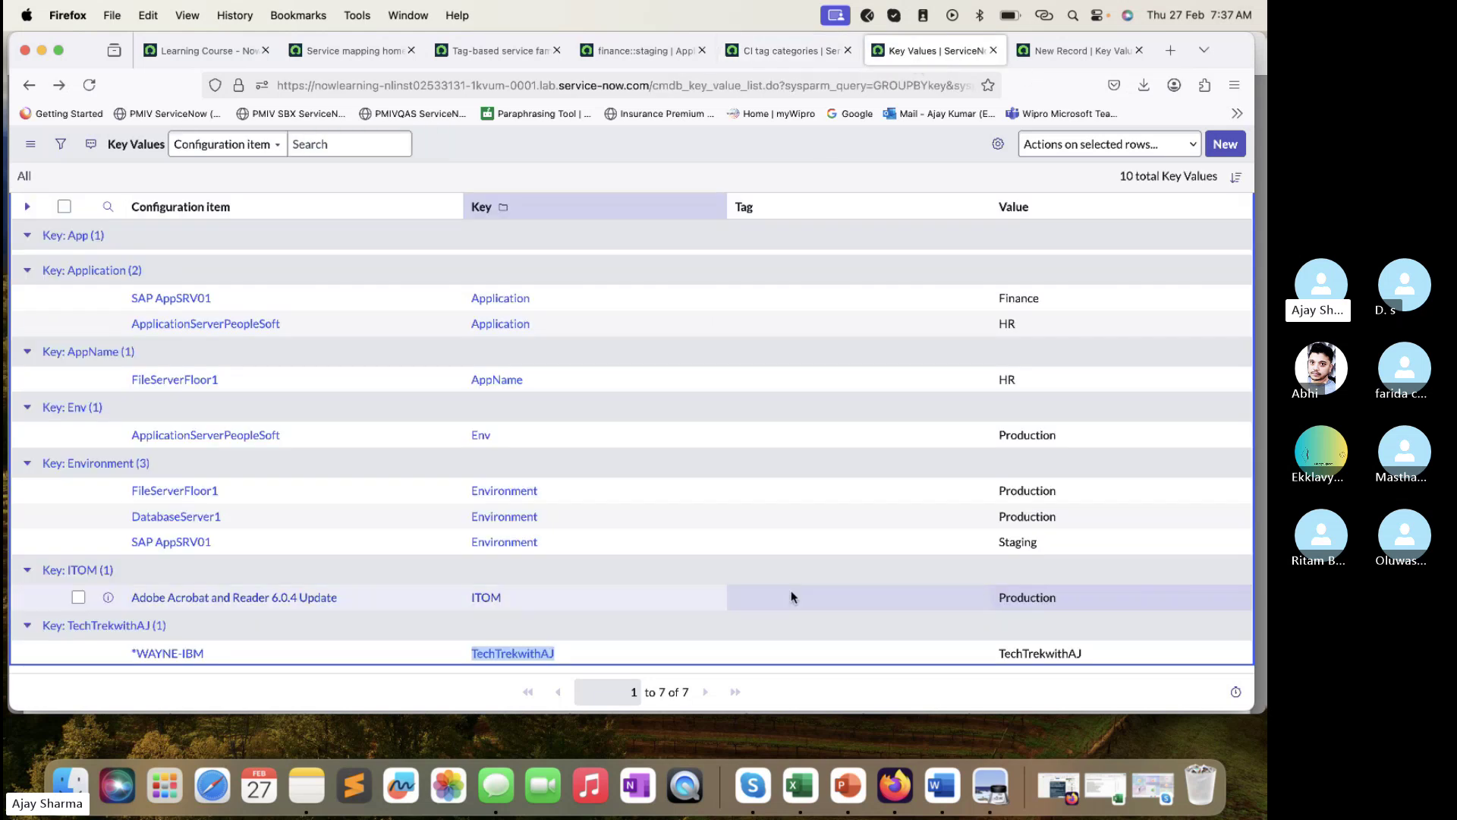
pyautogui.click(538, 597)
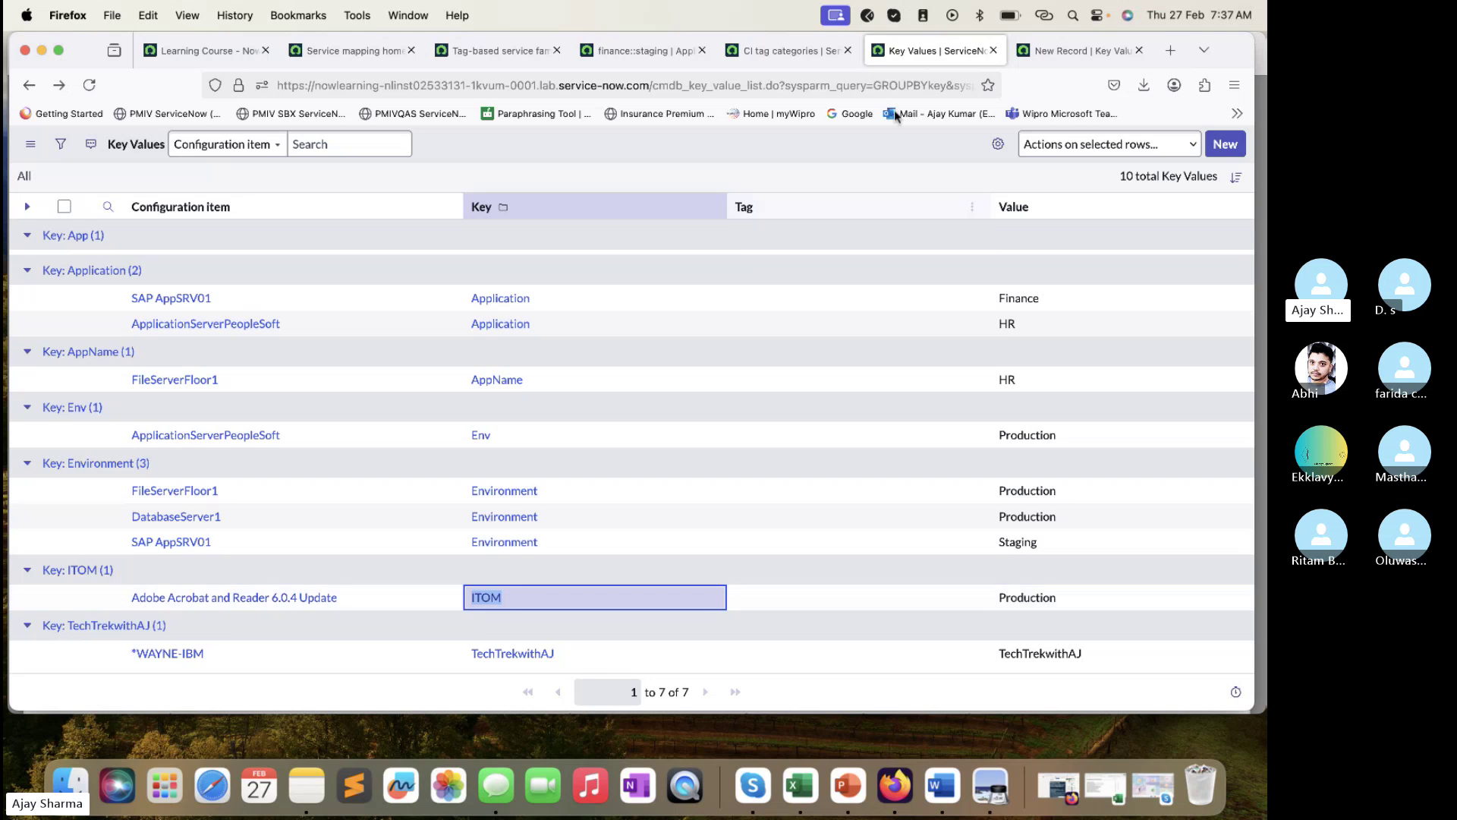
pyautogui.click(751, 52)
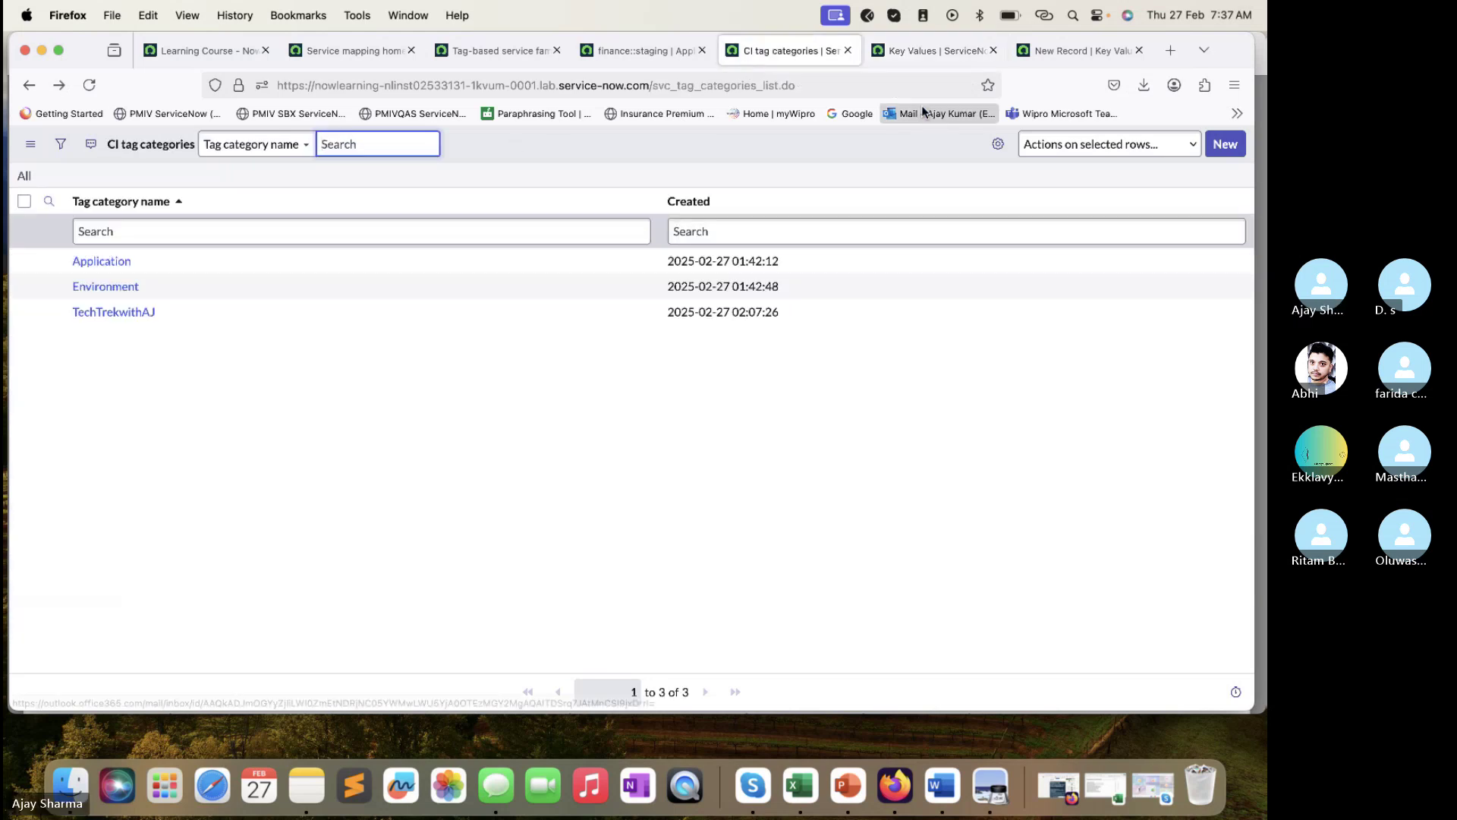
pyautogui.click(921, 53)
pyautogui.click(787, 59)
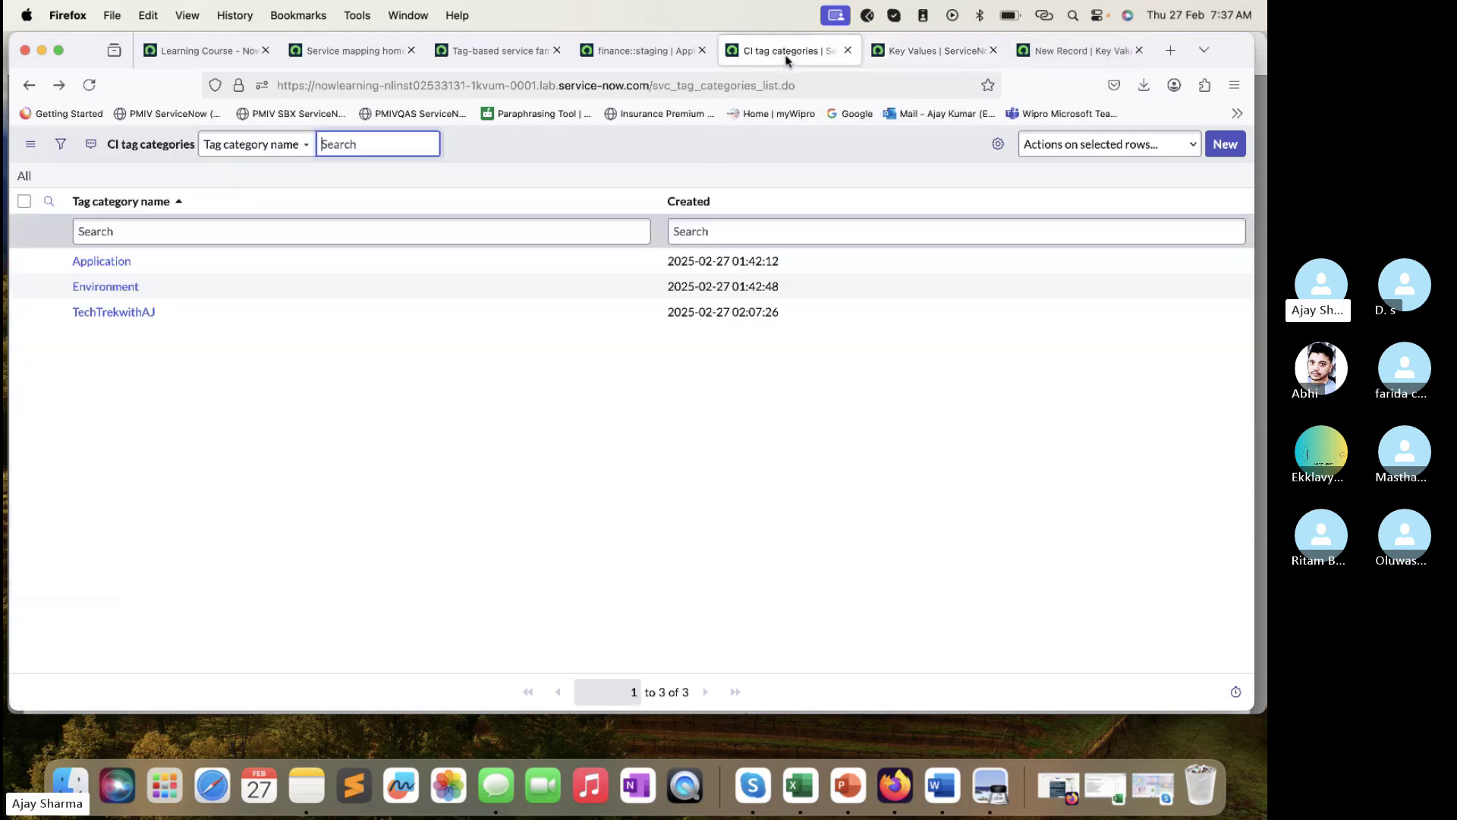
pyautogui.click(1225, 144)
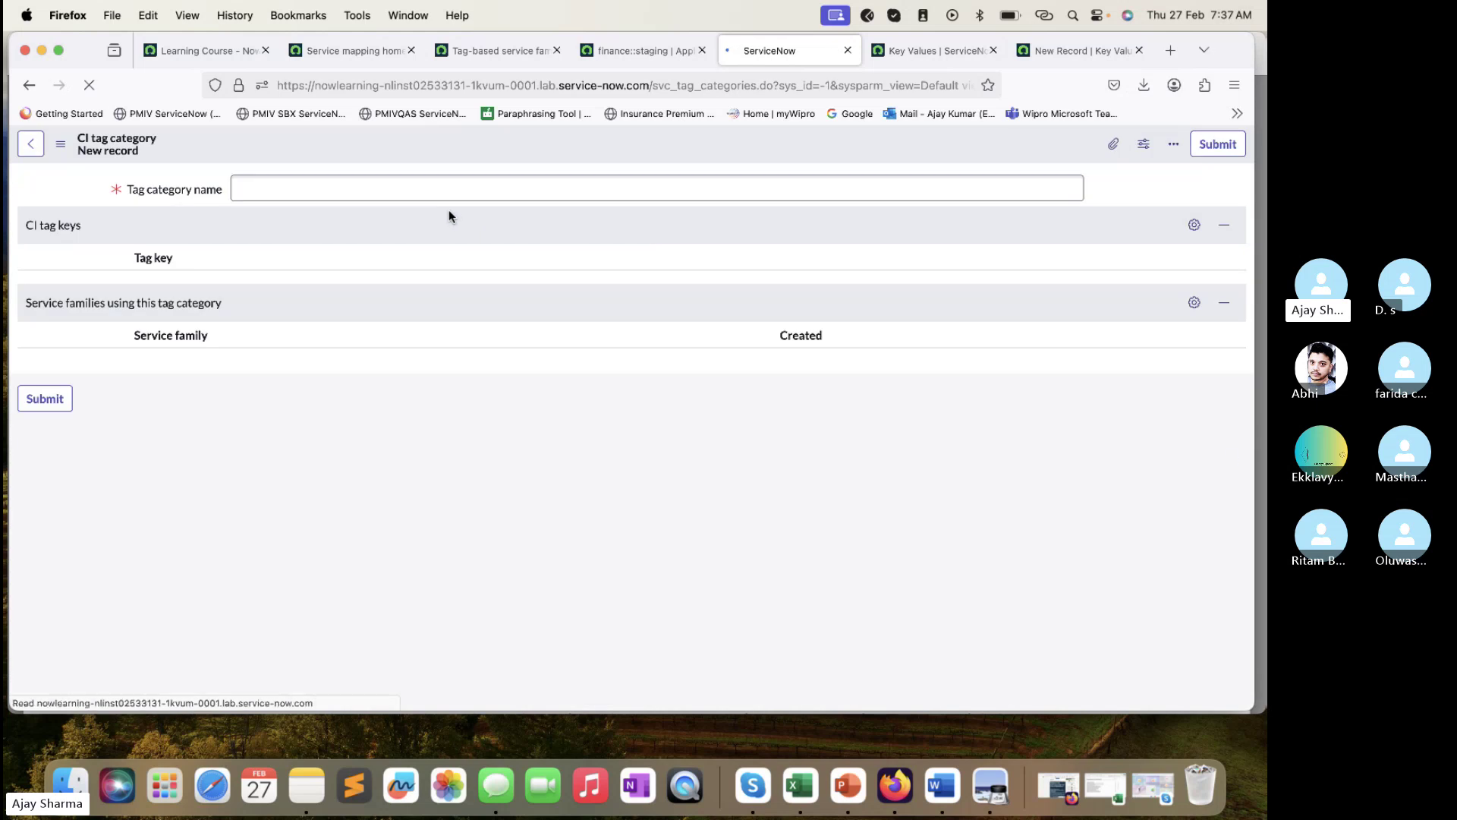
pyautogui.click(451, 188)
pyautogui.write('ITOM')
# - Add Production as a tag key of the ITOM category and submit the record
pyautogui.click(216, 287)
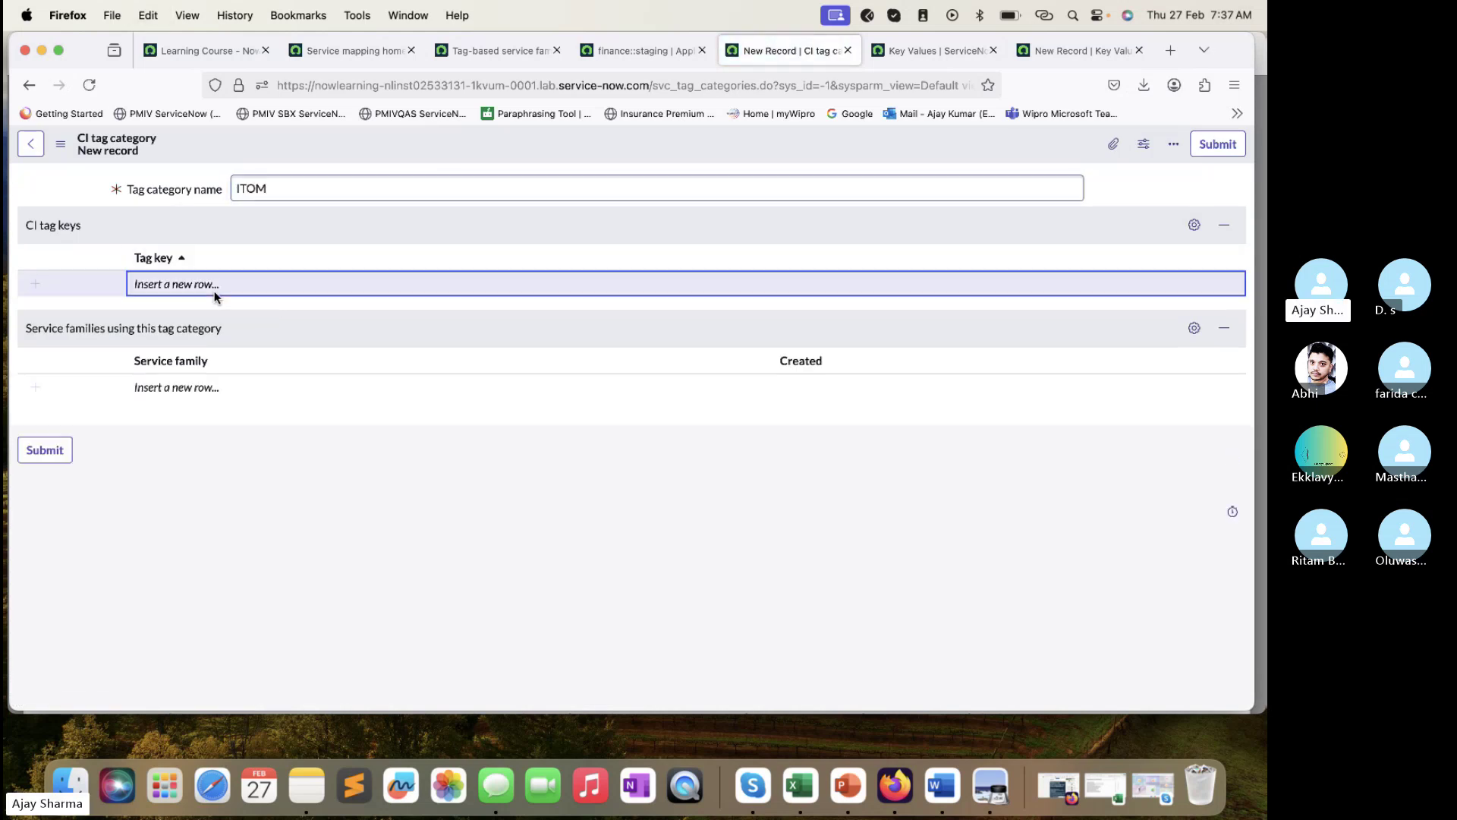
pyautogui.write('Production')
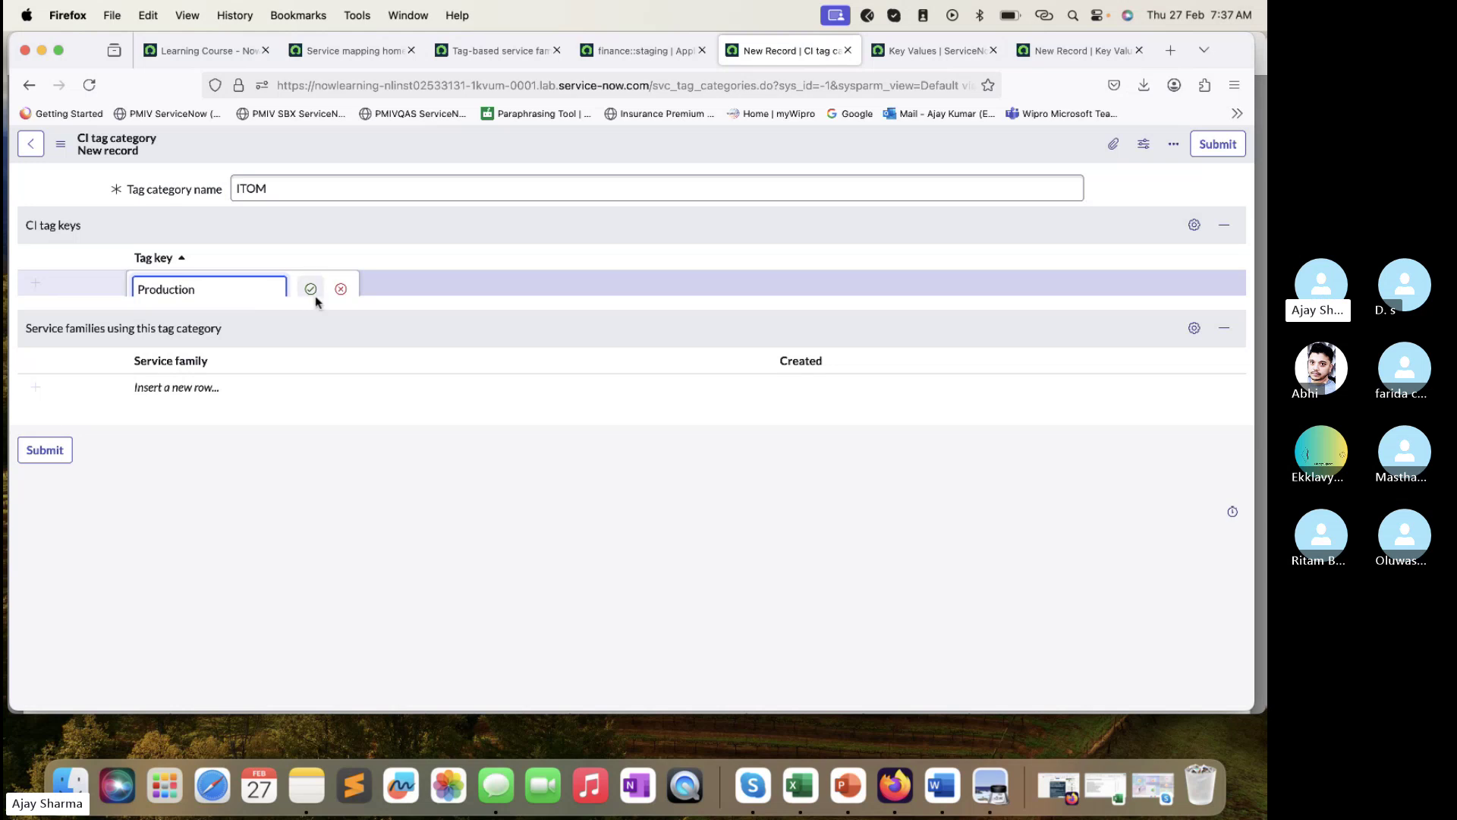
pyautogui.click(311, 289)
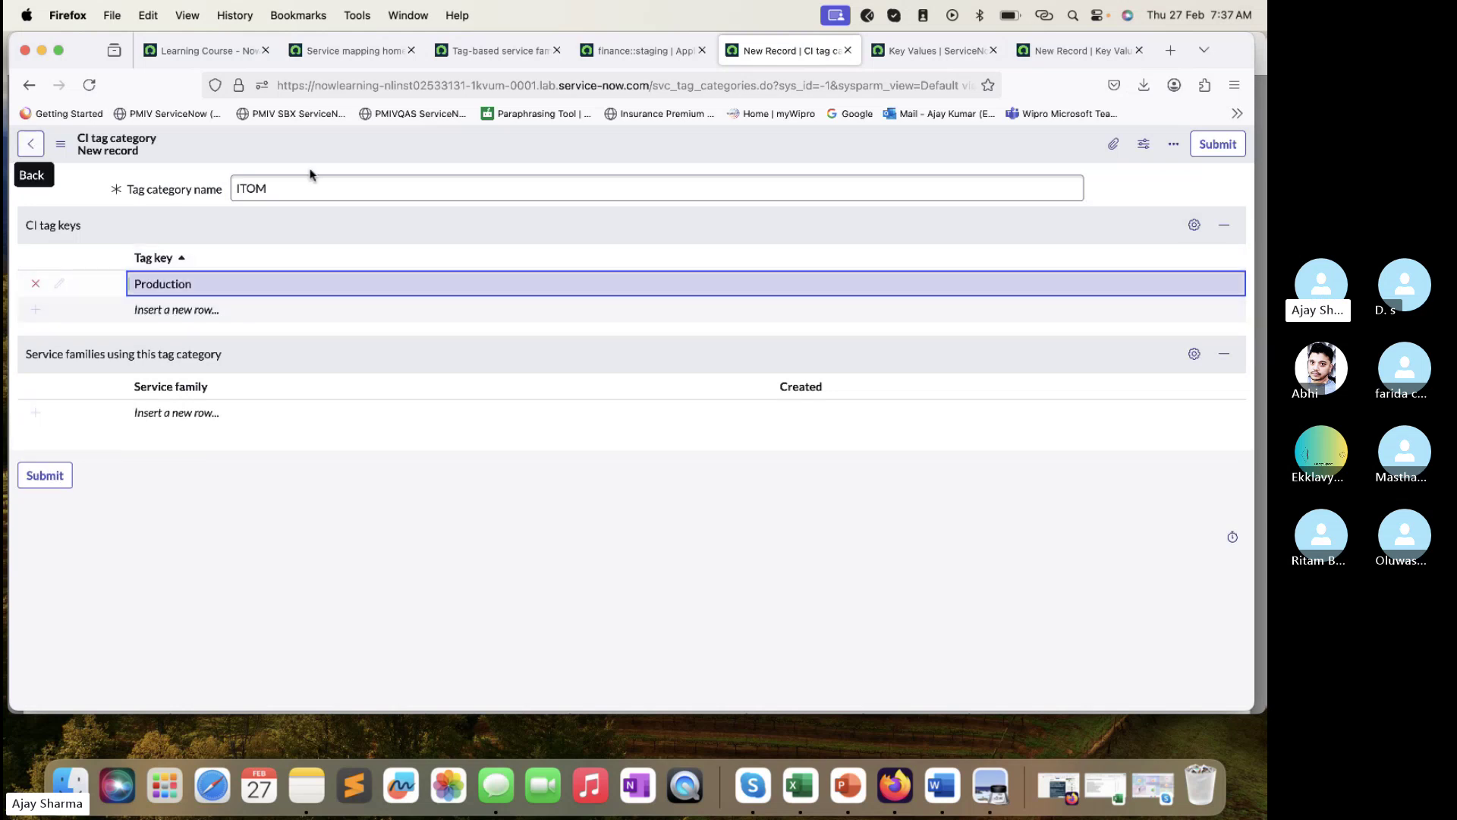
pyautogui.click(1216, 144)
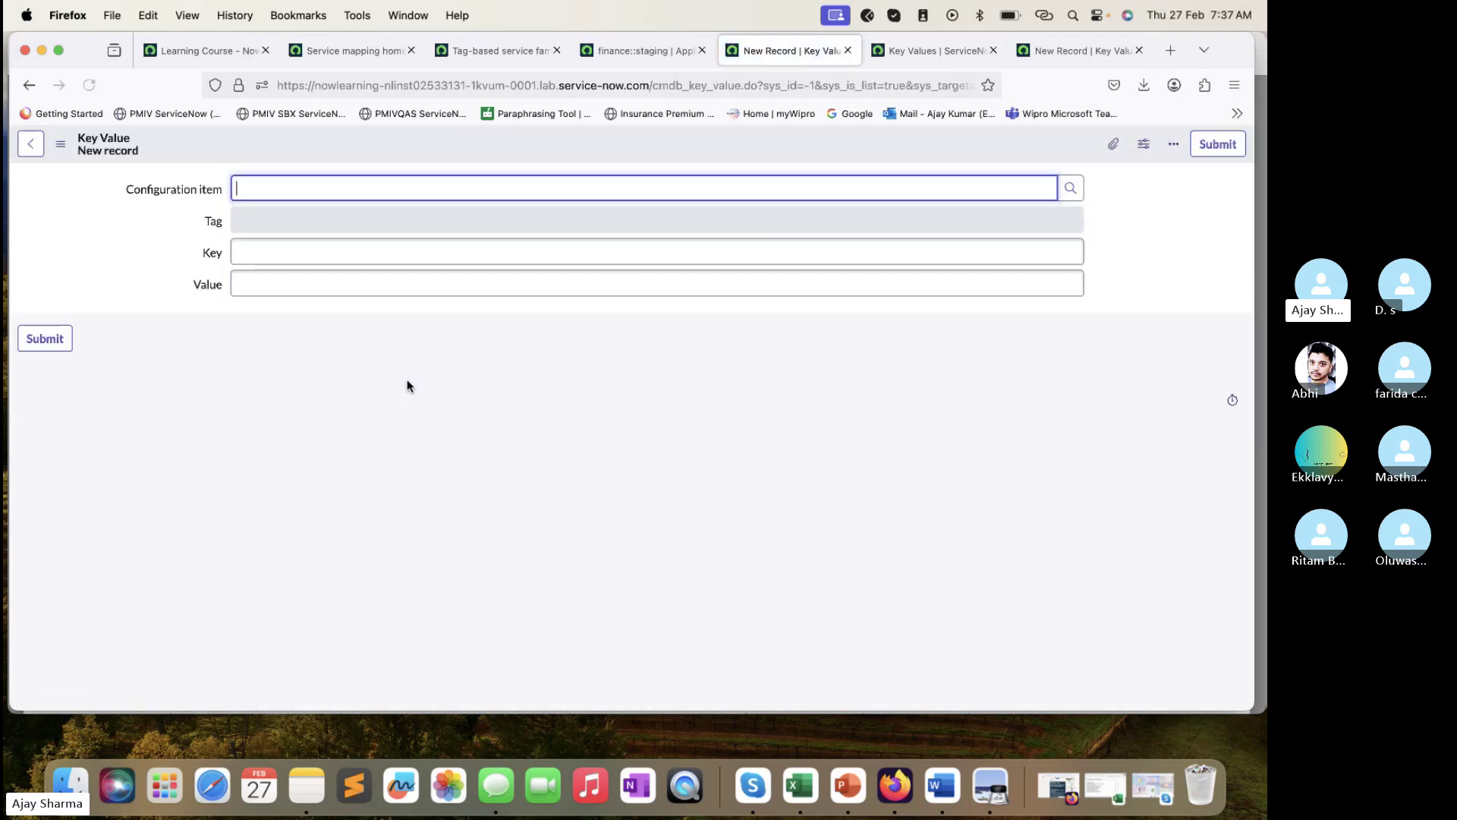
# - Return to the CI tag categories list and compare its categories with the keys in the Key Values list
pyautogui.click(30, 146)
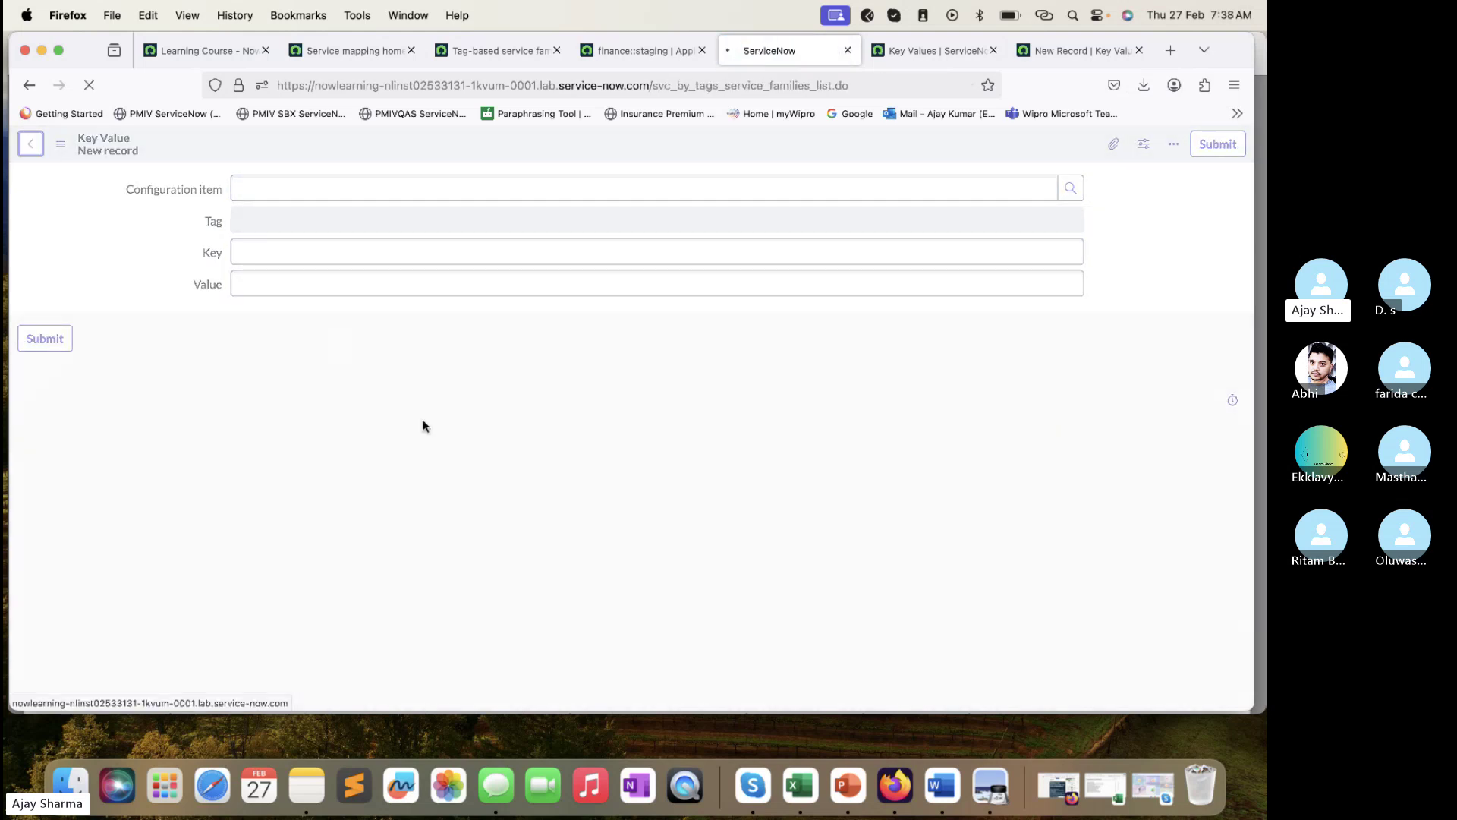
pyautogui.click(30, 85)
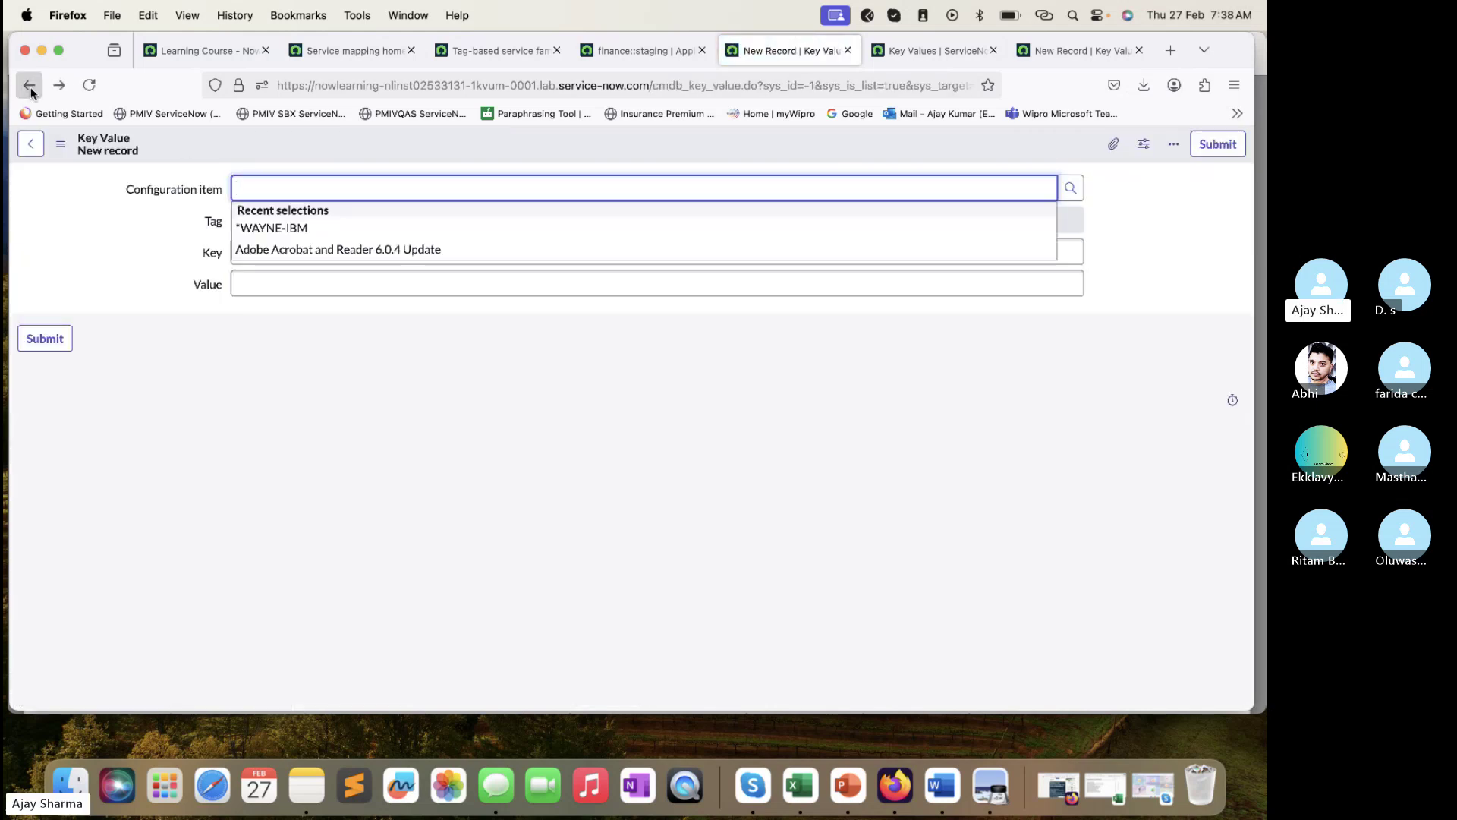
pyautogui.click(30, 86)
pyautogui.click(30, 86)
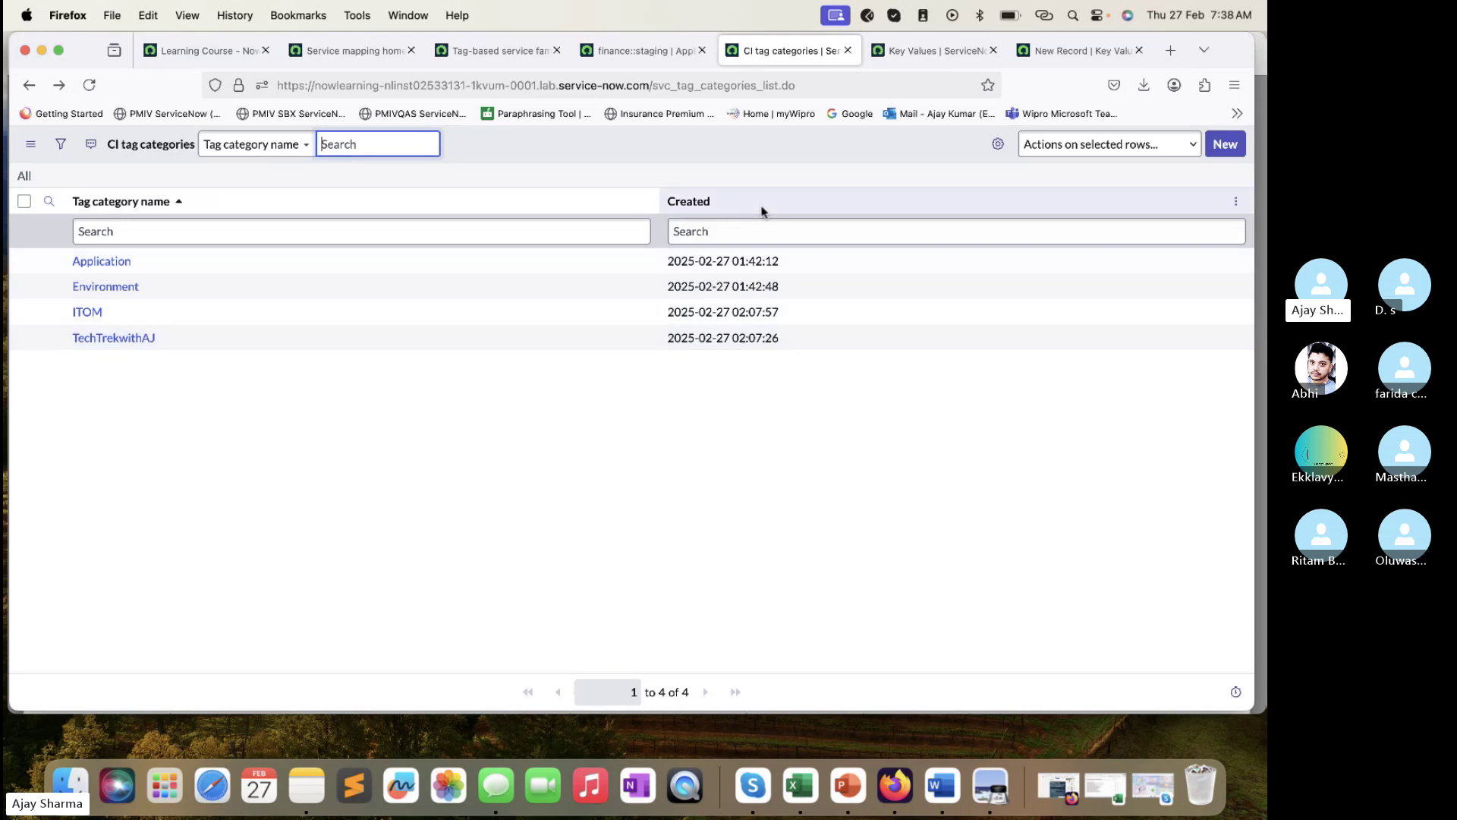
pyautogui.click(918, 51)
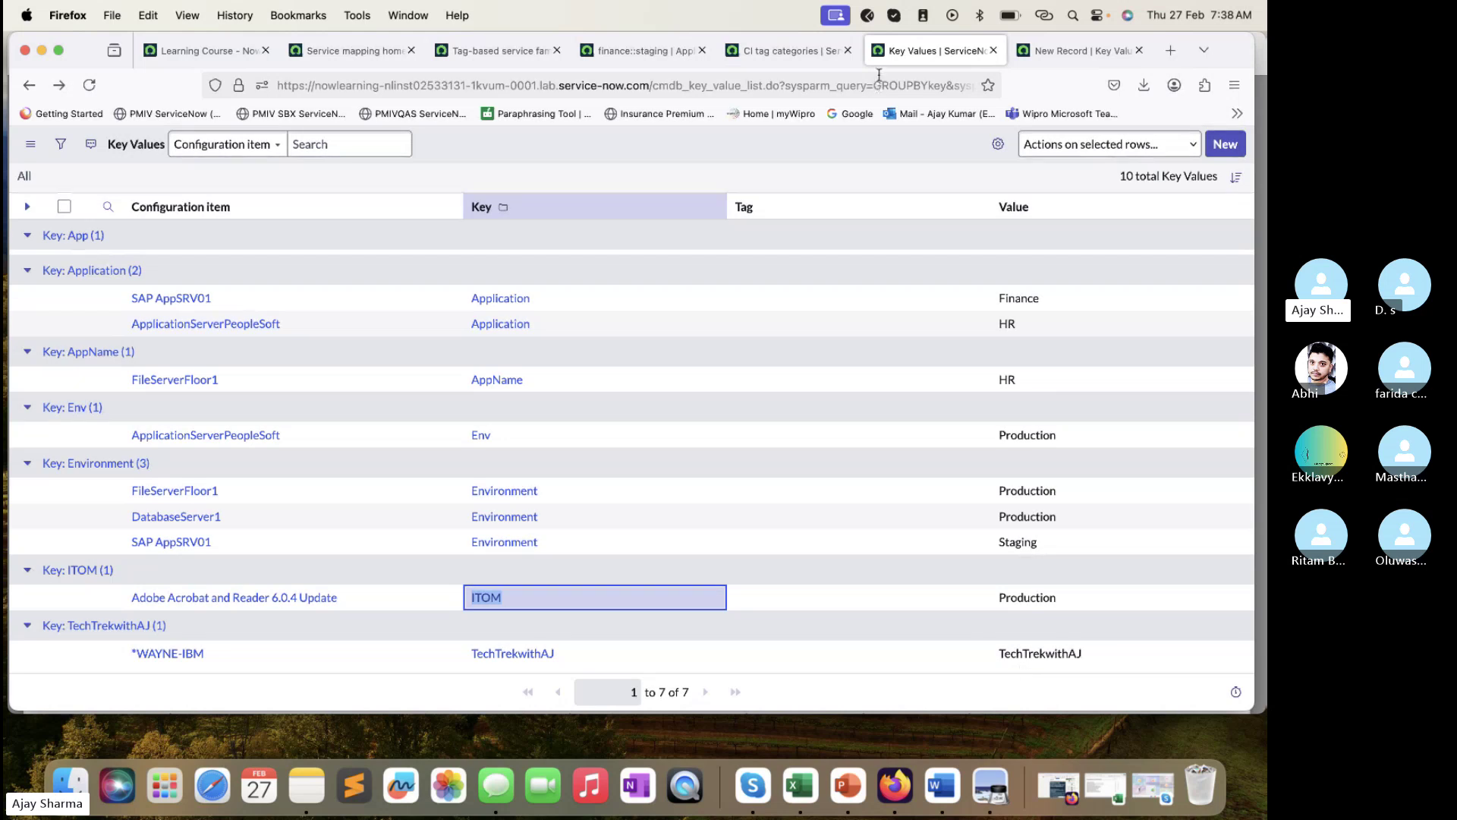
pyautogui.click(789, 50)
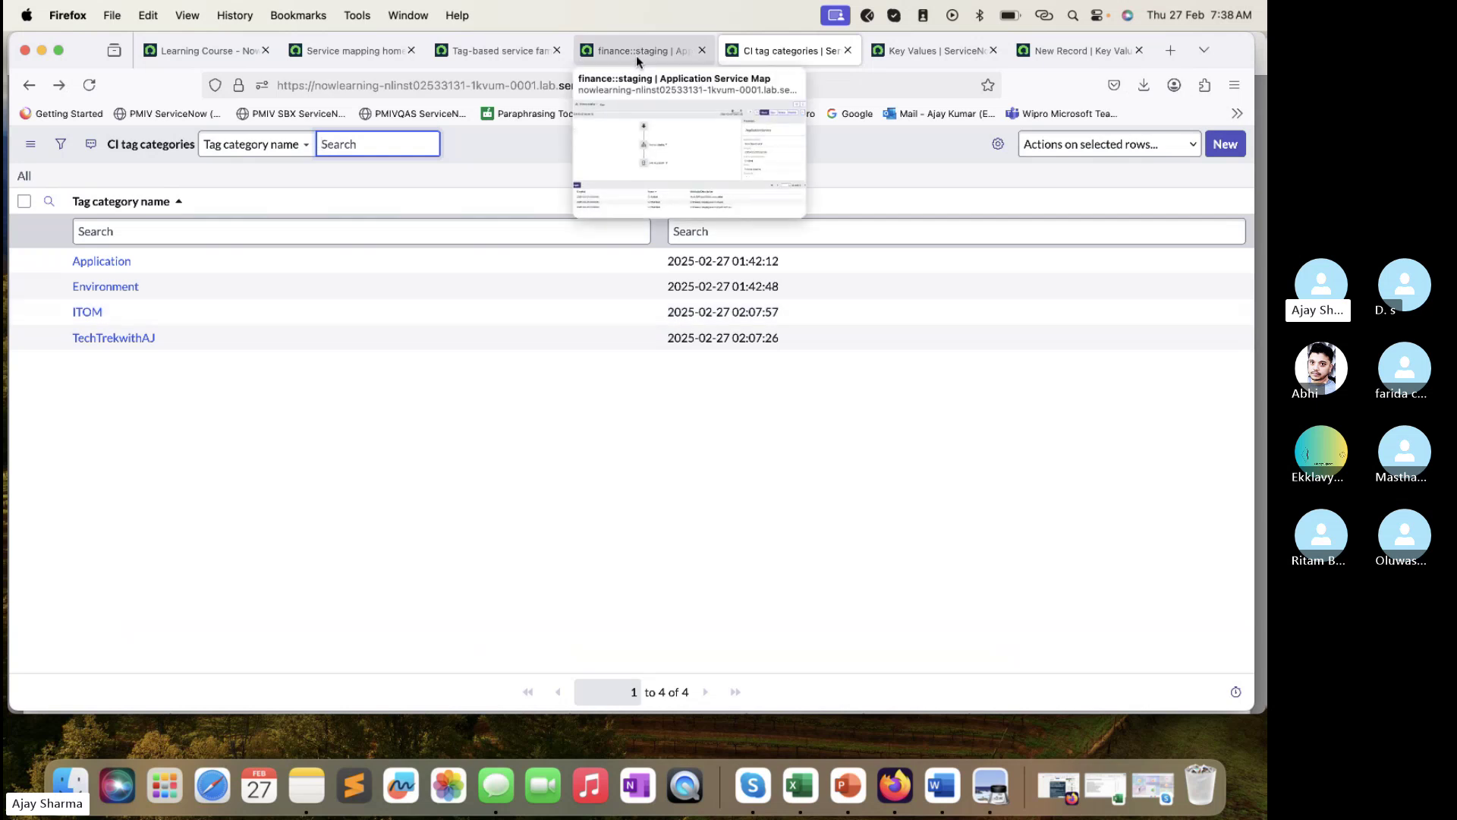
pyautogui.click(1077, 51)
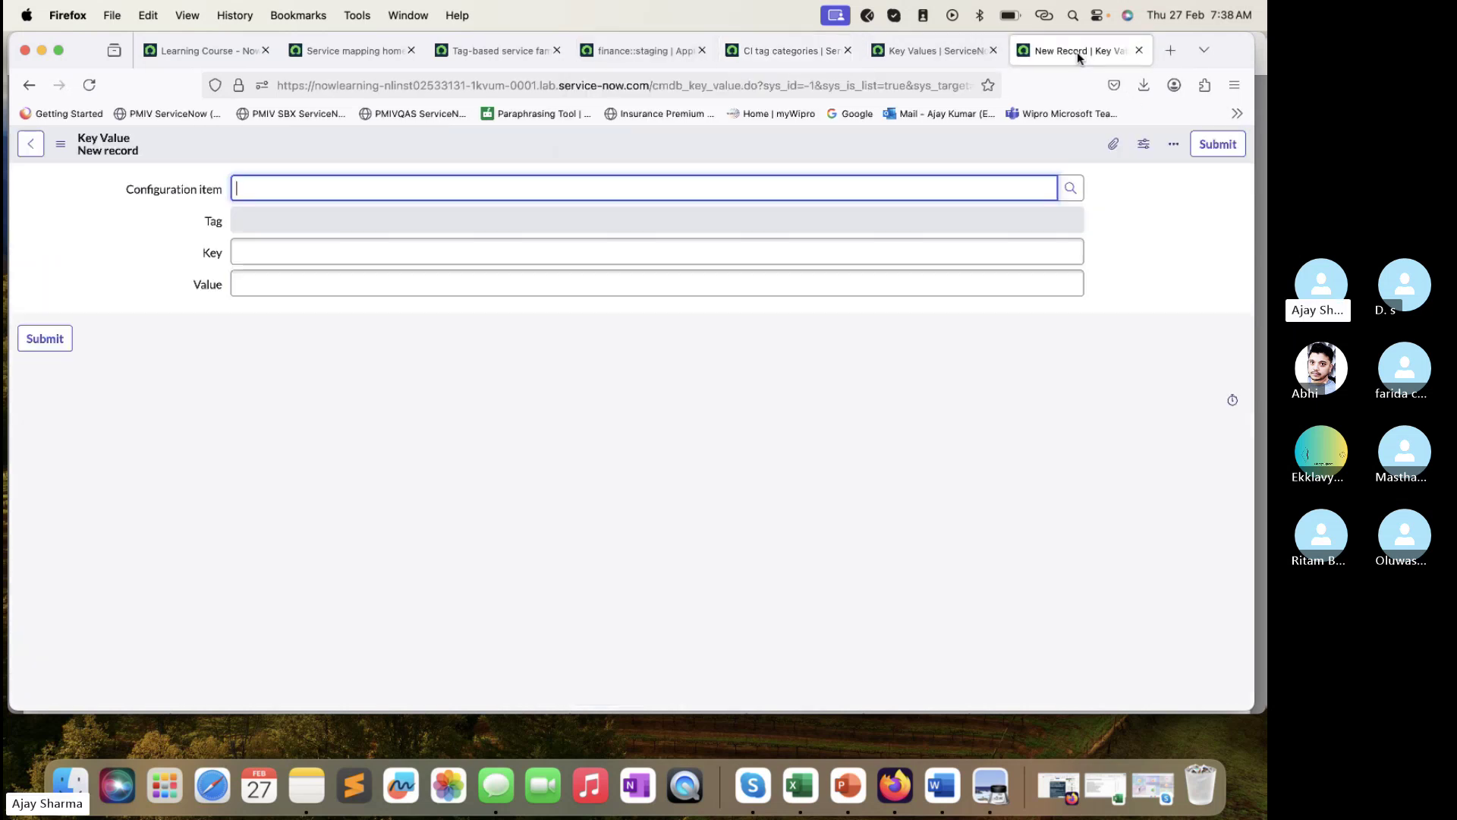
pyautogui.click(934, 53)
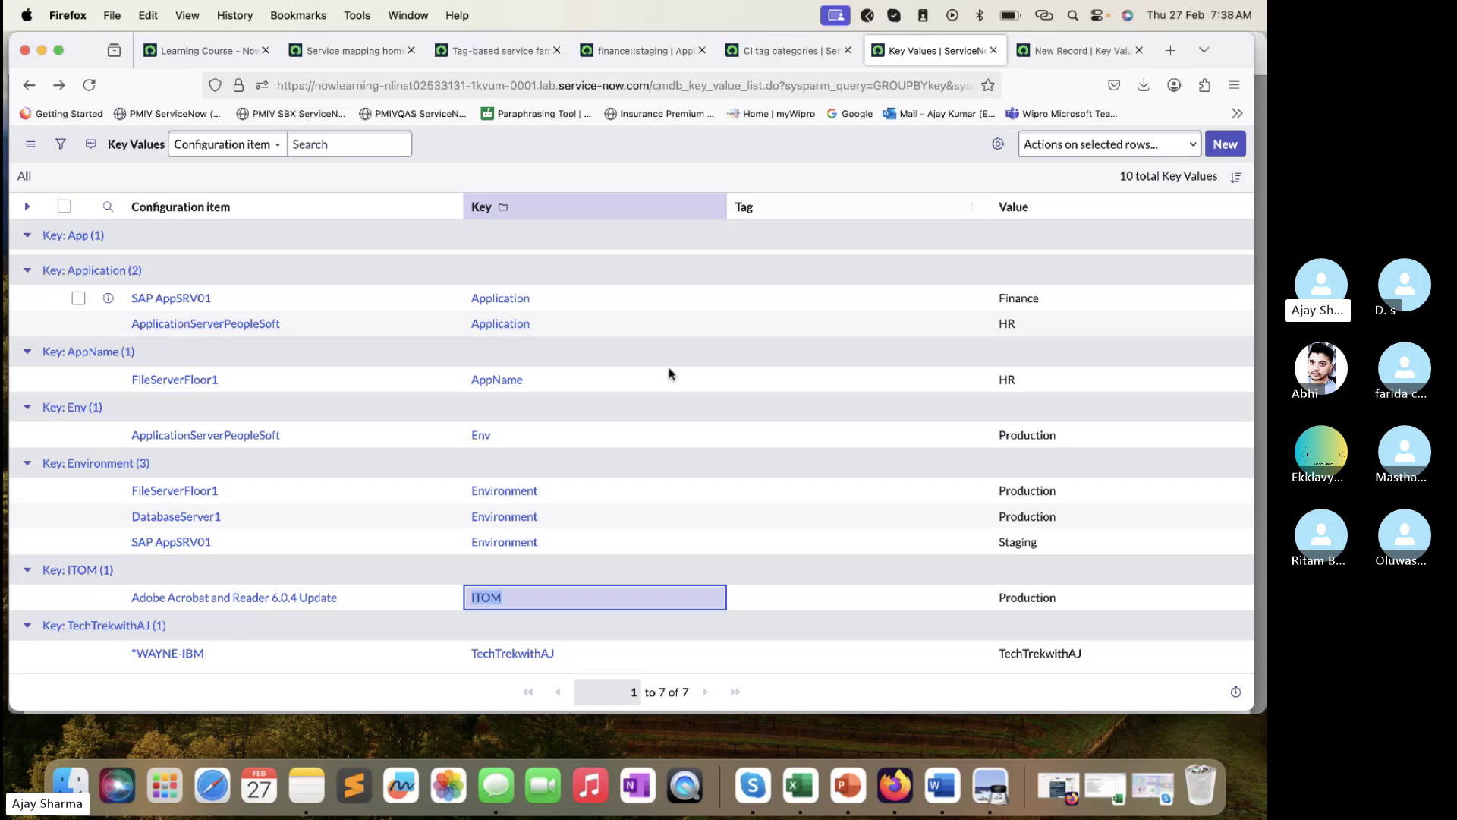
# - Look up the configuration items and choose 7300Trb for the new key value record
pyautogui.click(1072, 49)
pyautogui.click(624, 191)
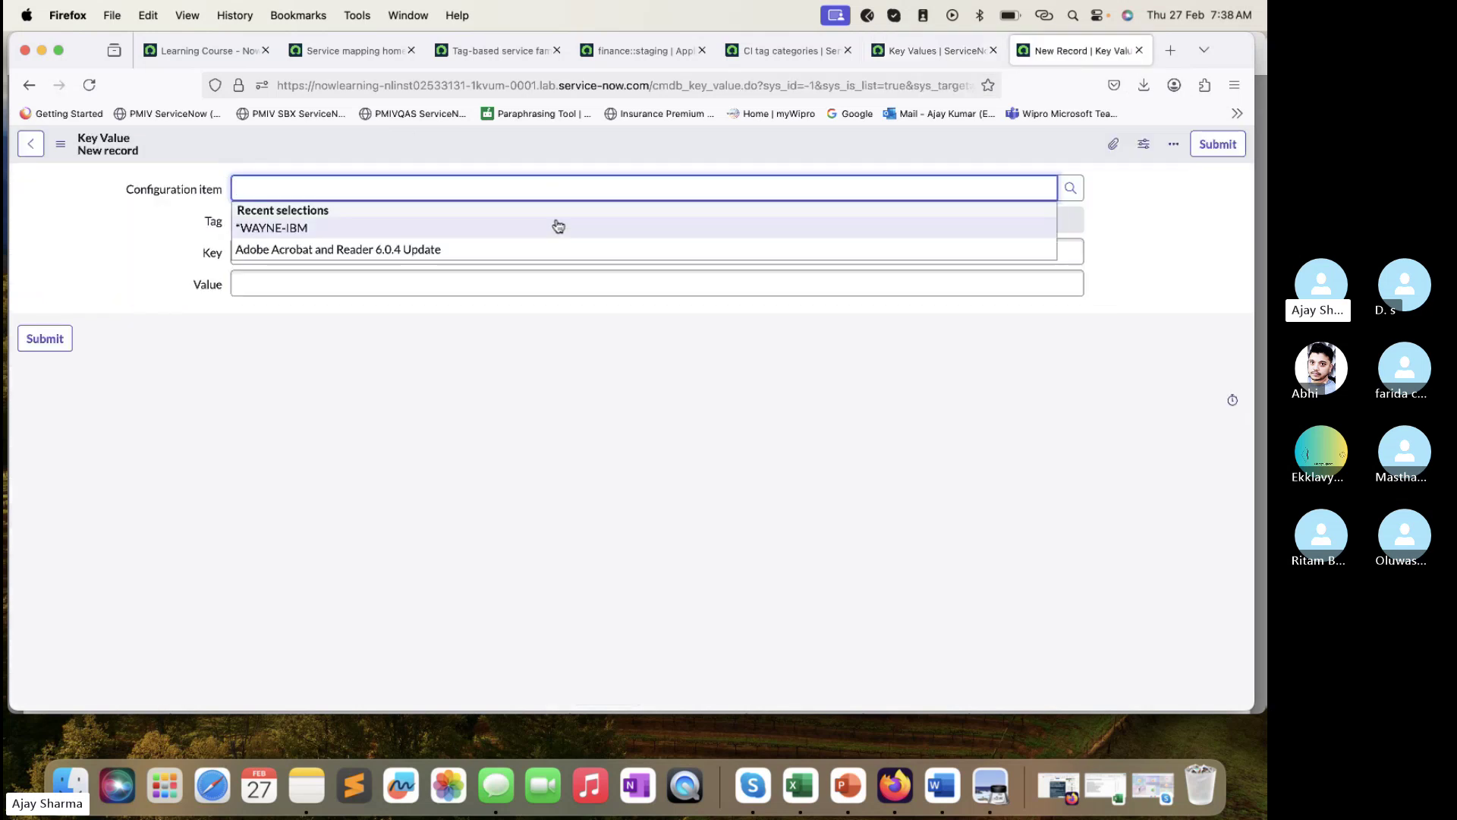
pyautogui.click(1071, 187)
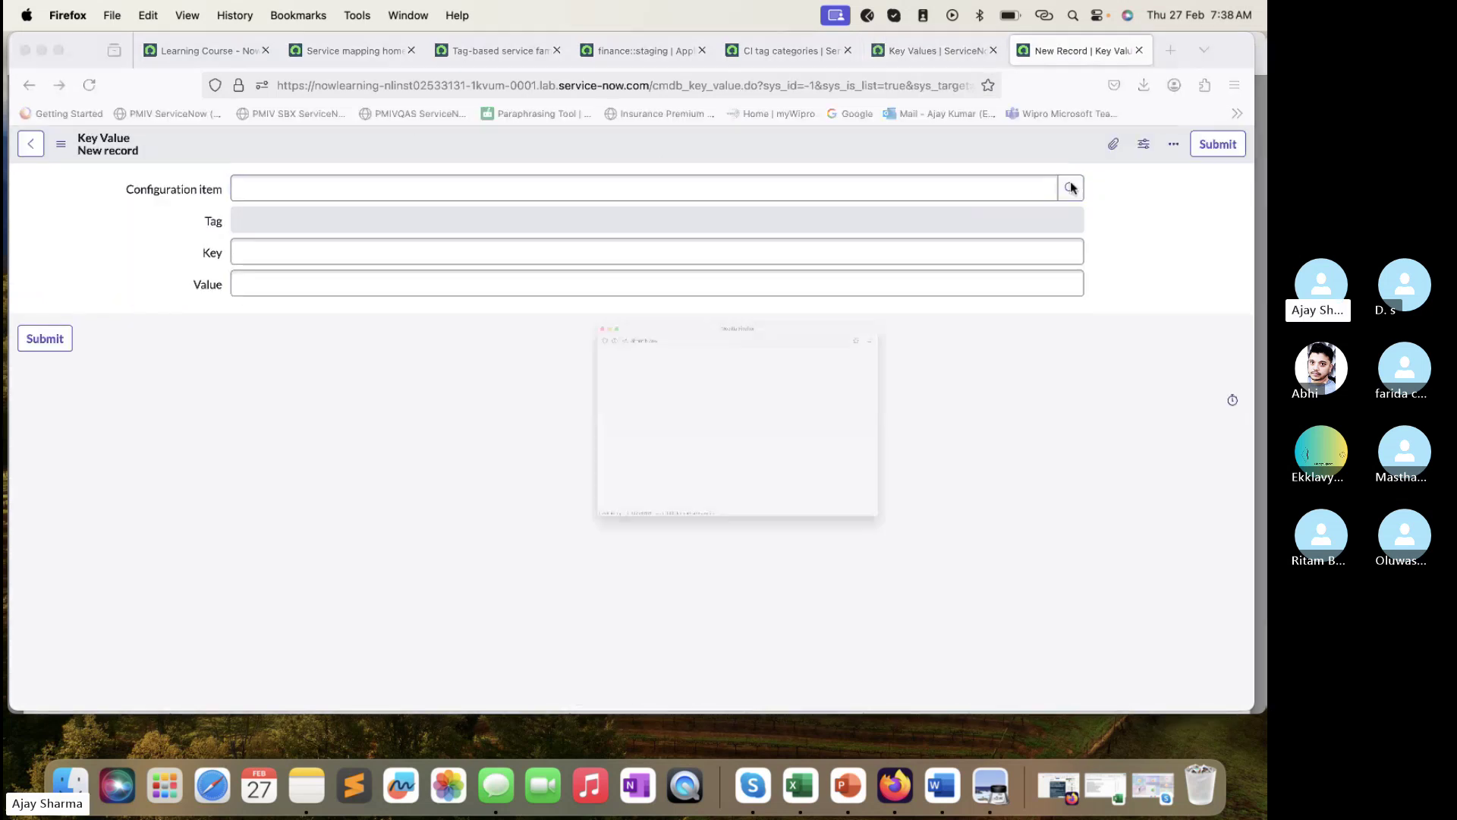
pyautogui.scroll(-10, 691, 477)
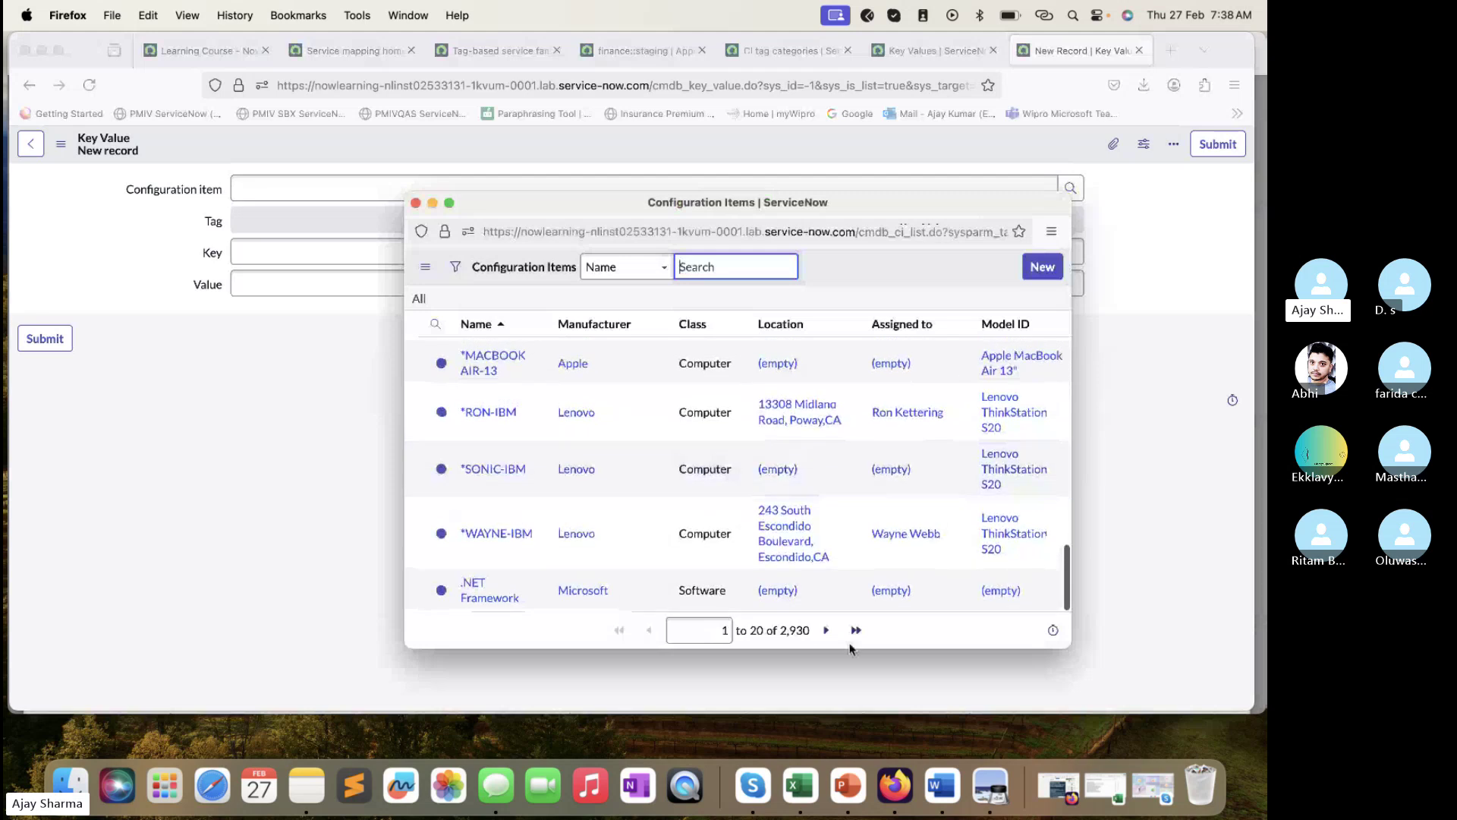
pyautogui.click(826, 630)
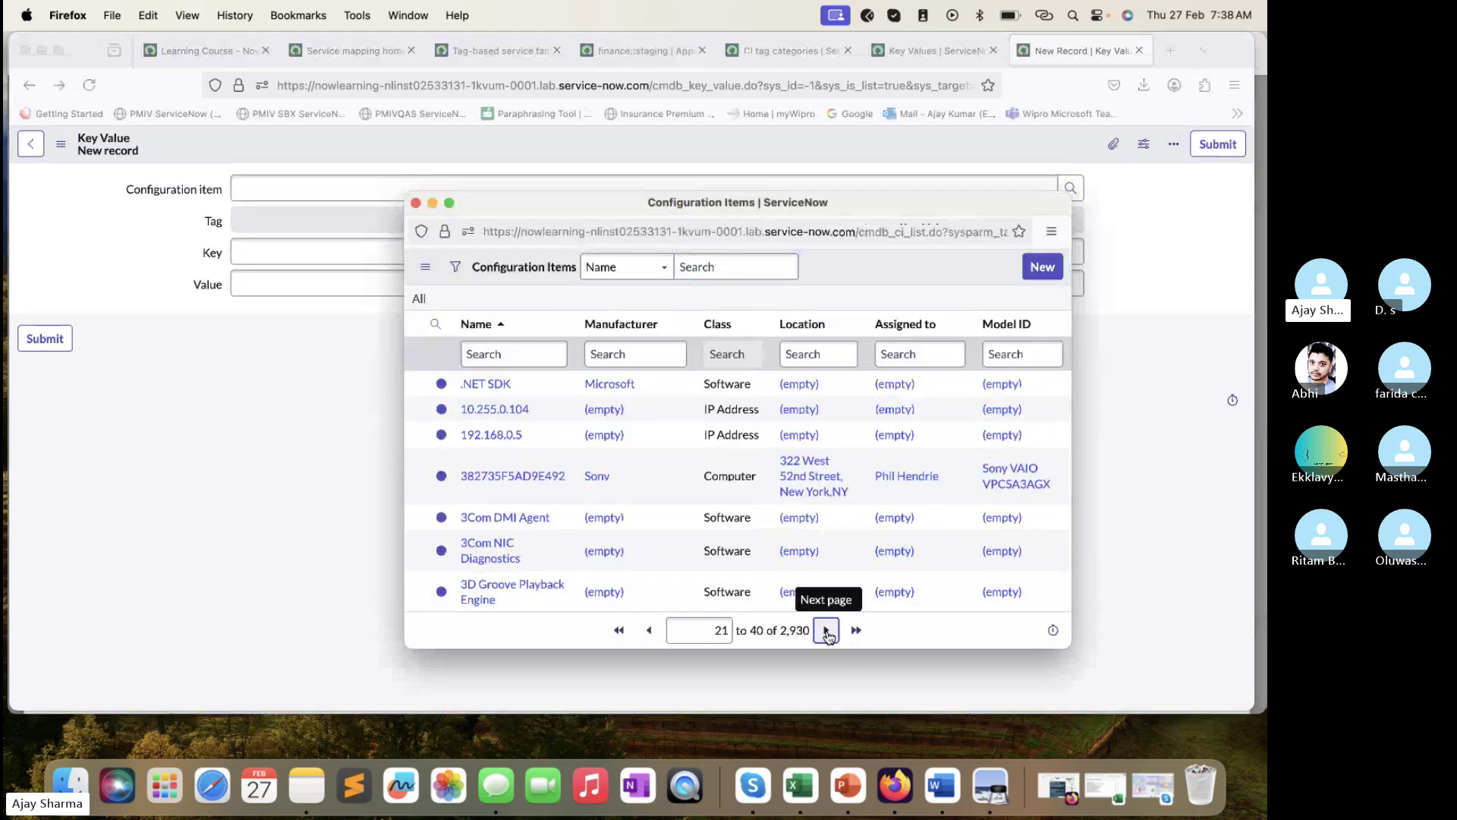
pyautogui.click(826, 630)
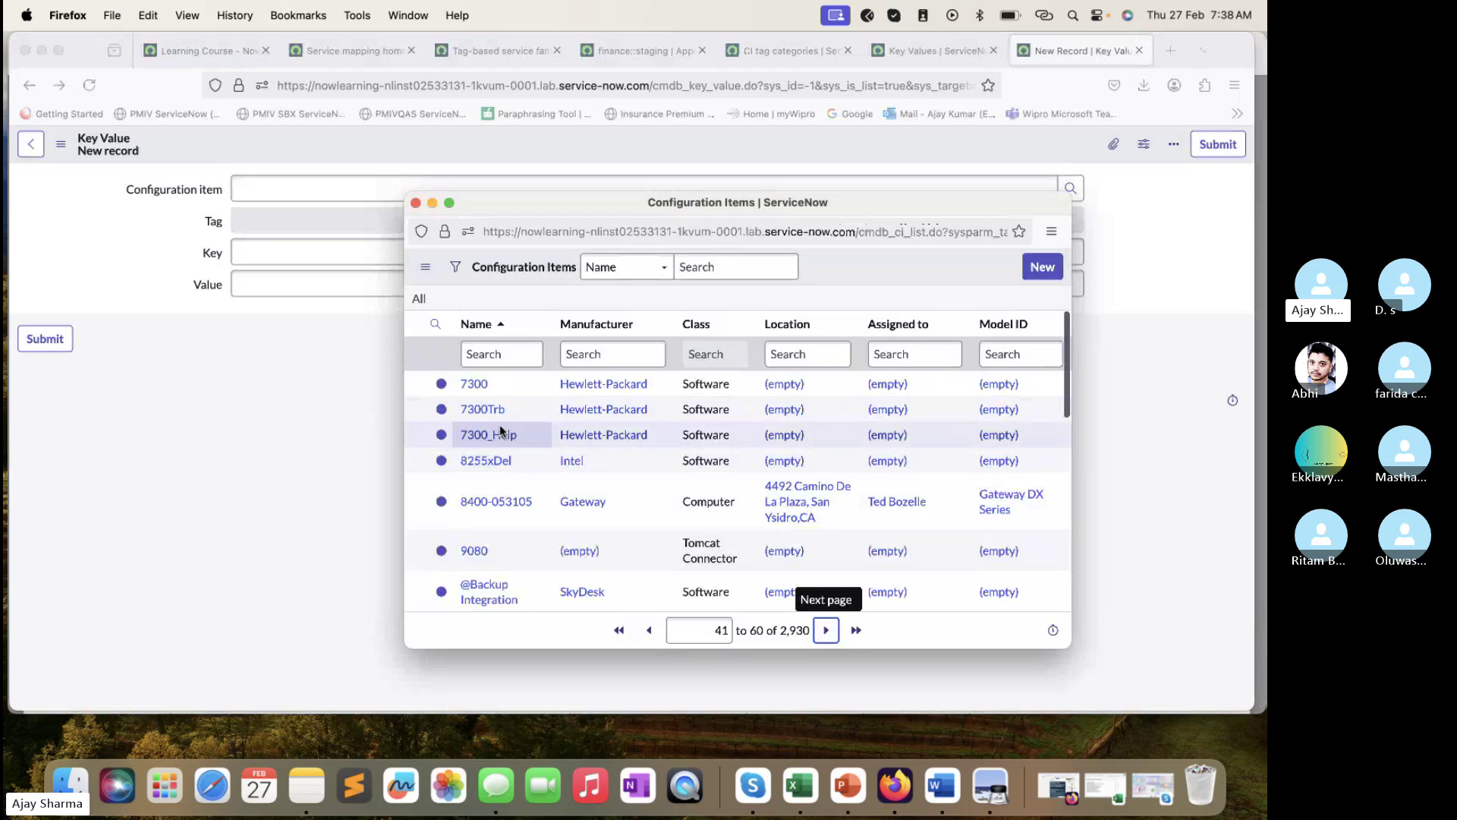
pyautogui.click(483, 409)
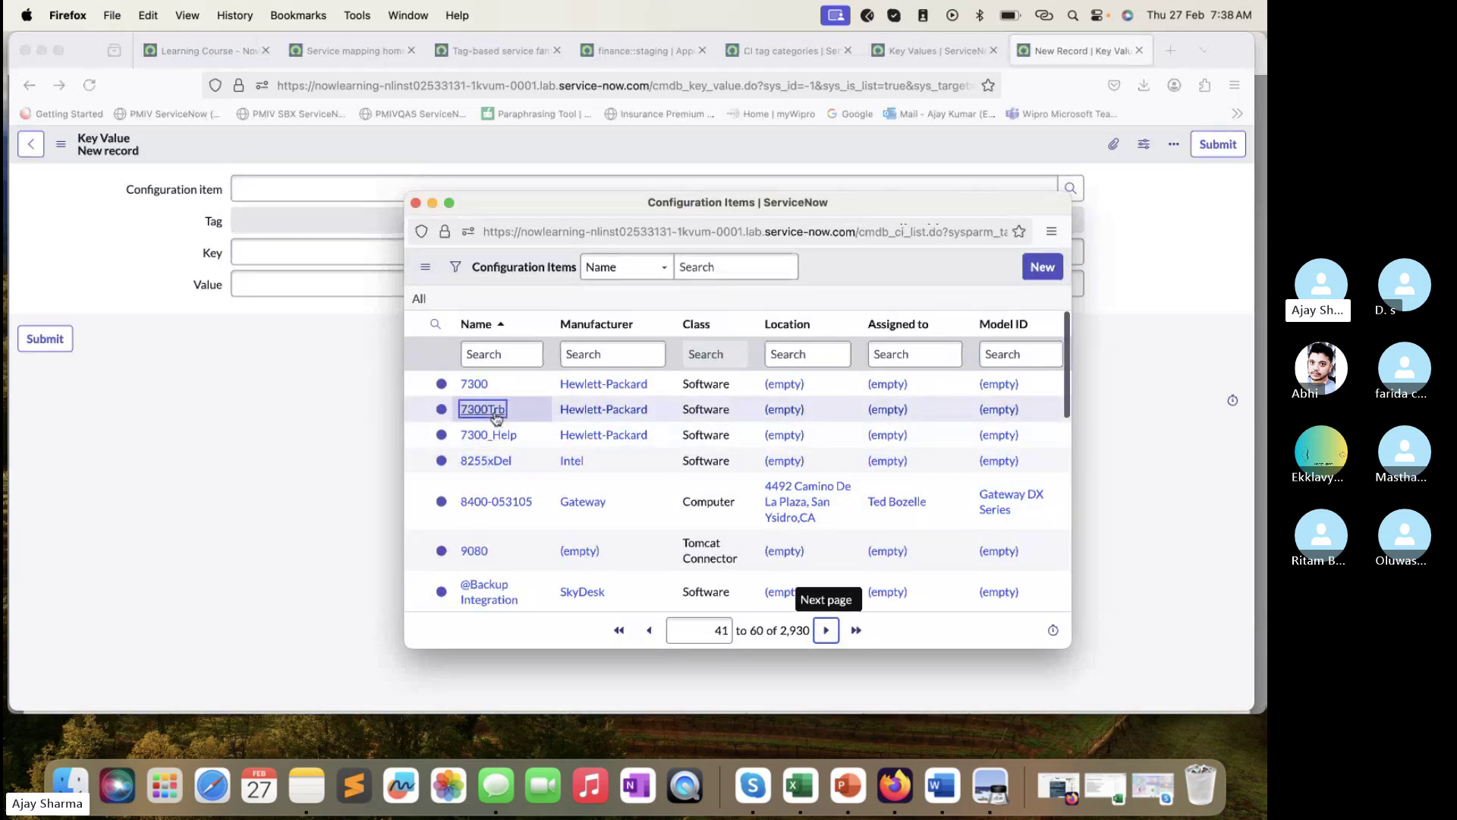
# - Give the 7300Trb record the key ITOM-AJ and the value Prodc, submit it, and return to a blank Key Value form
pyautogui.click(453, 254)
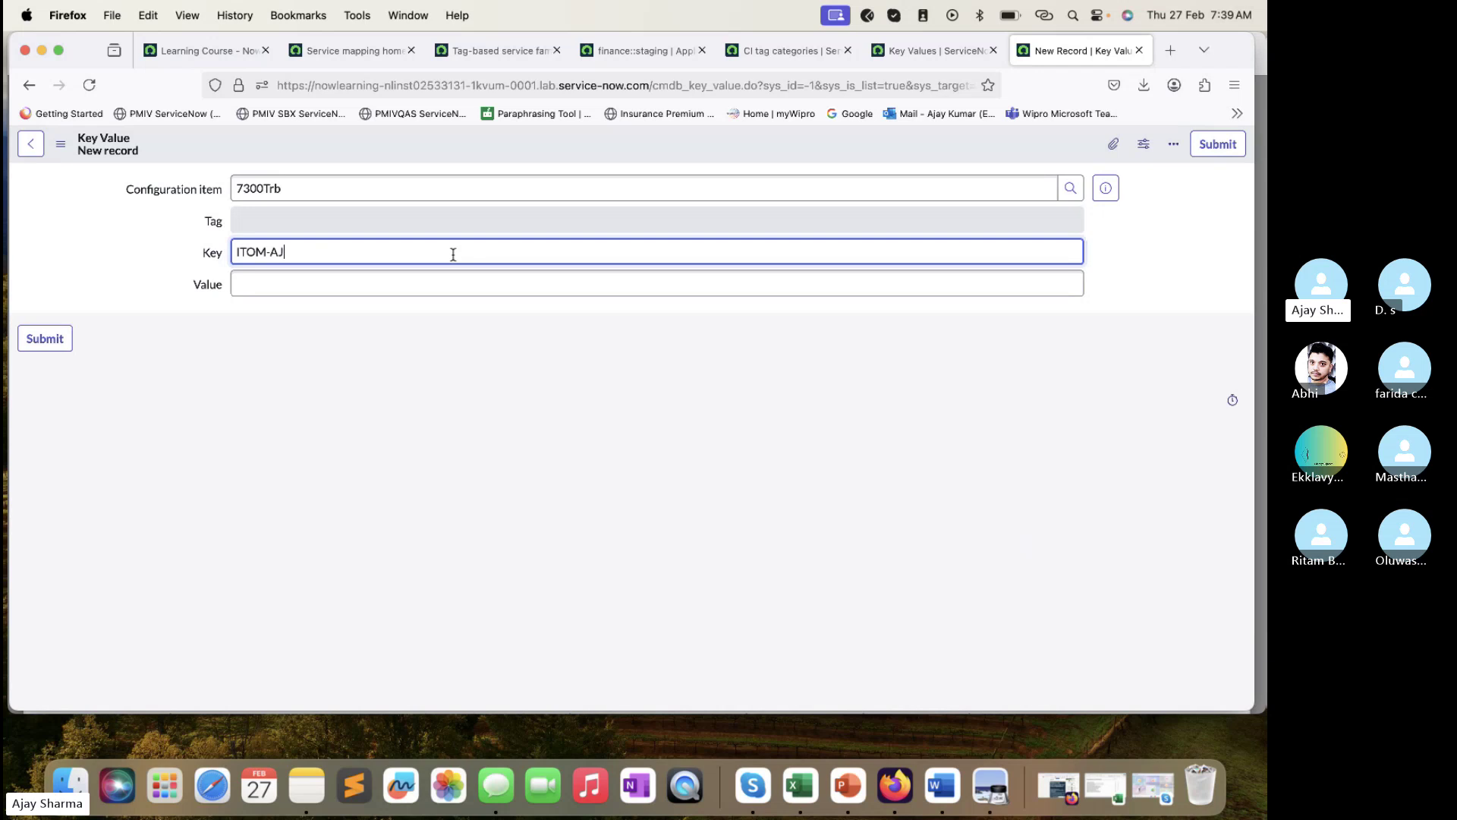
pyautogui.click(442, 281)
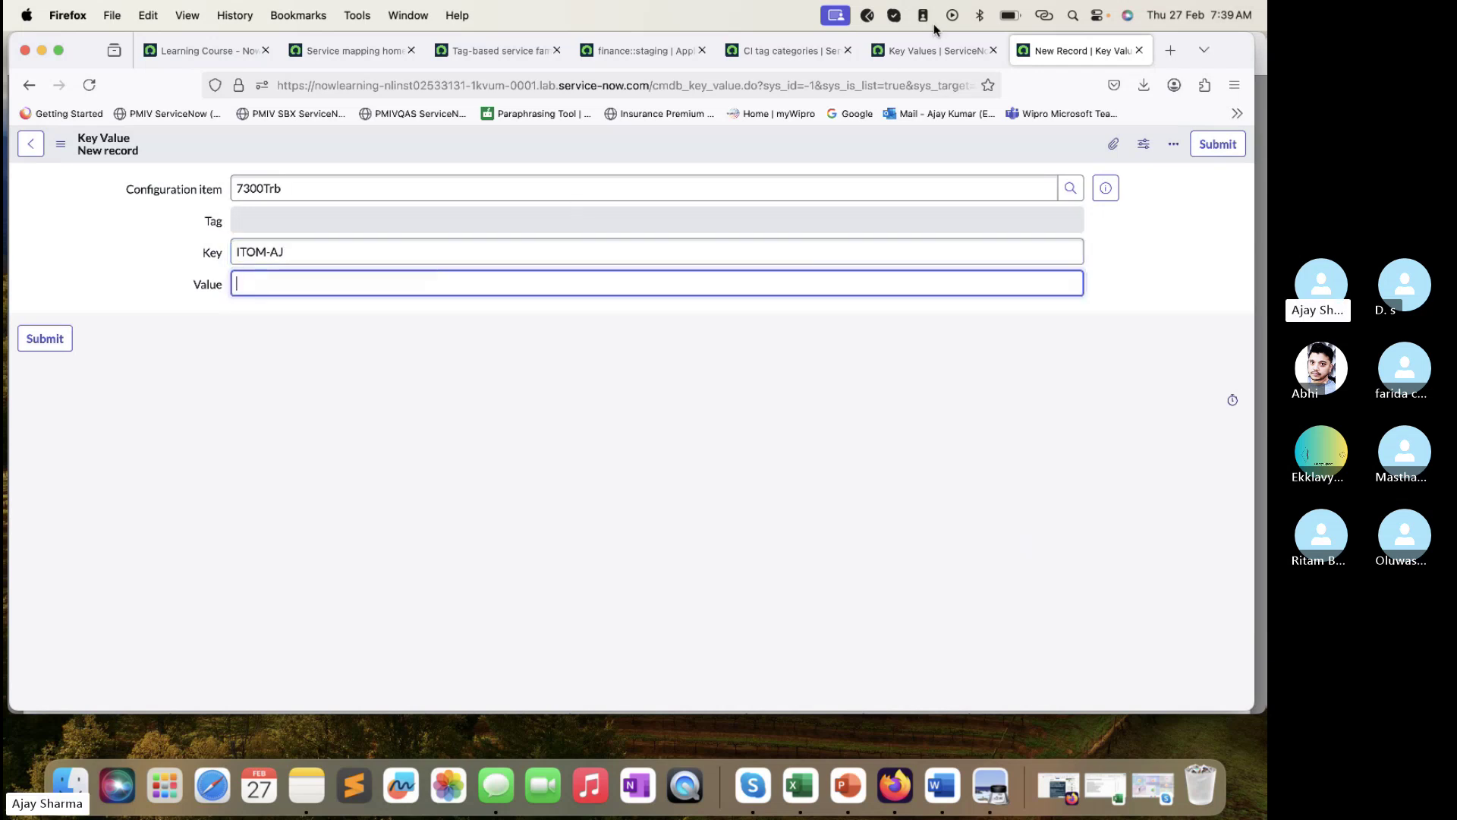
pyautogui.click(928, 49)
pyautogui.click(1087, 47)
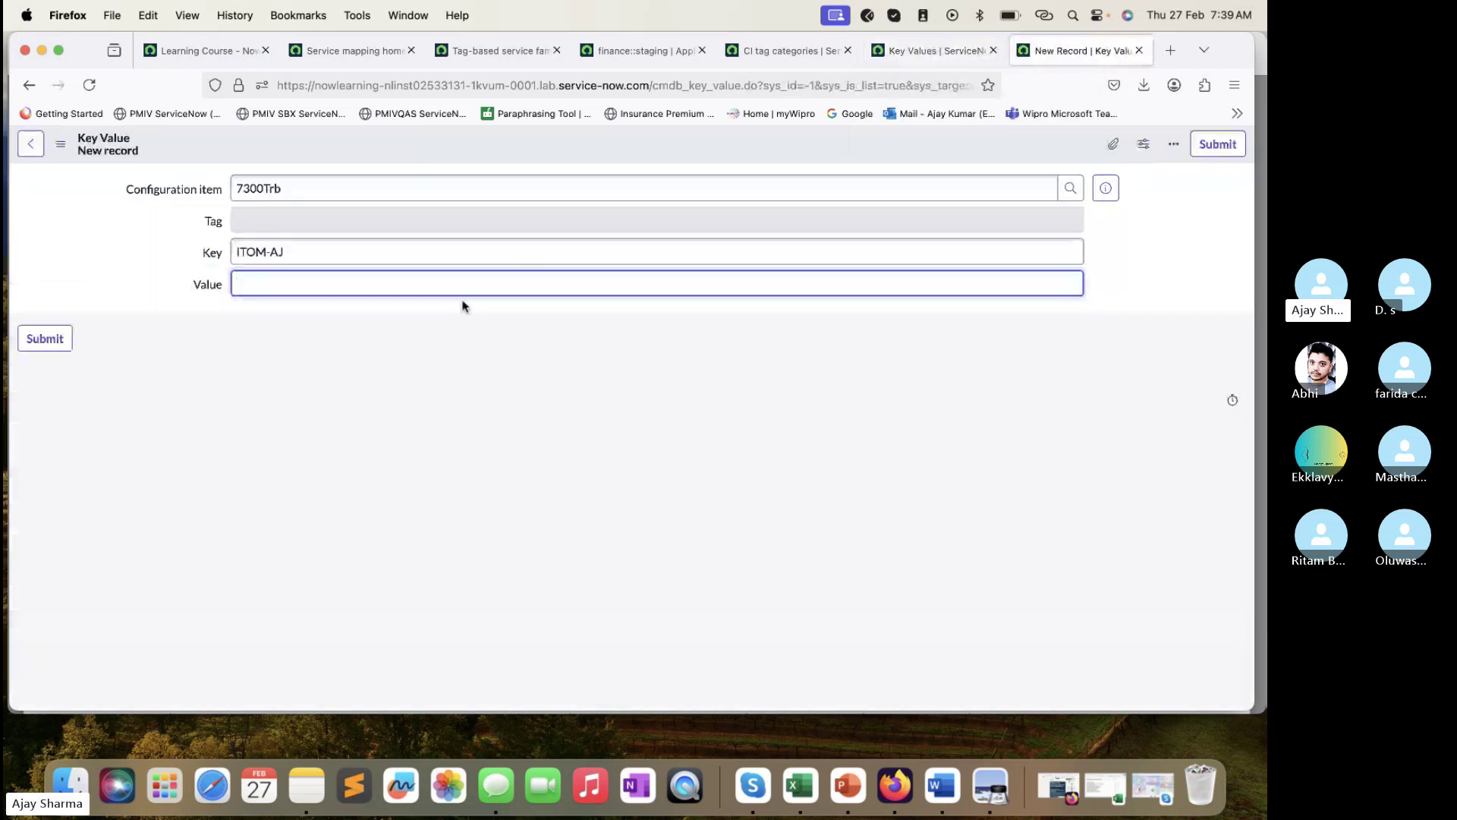
pyautogui.write('Prodc')
pyautogui.click(408, 355)
pyautogui.click(58, 343)
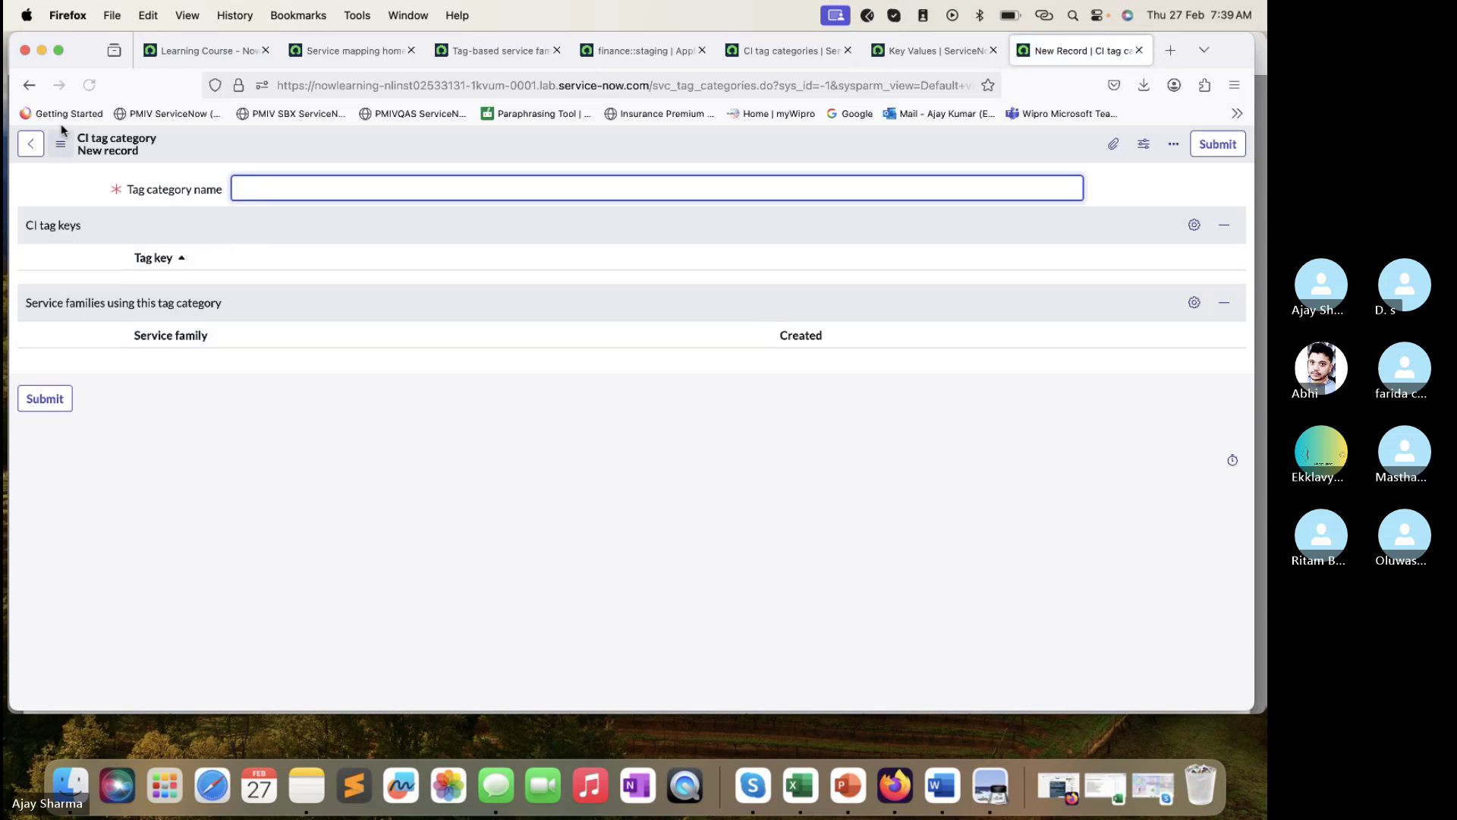
pyautogui.click(29, 86)
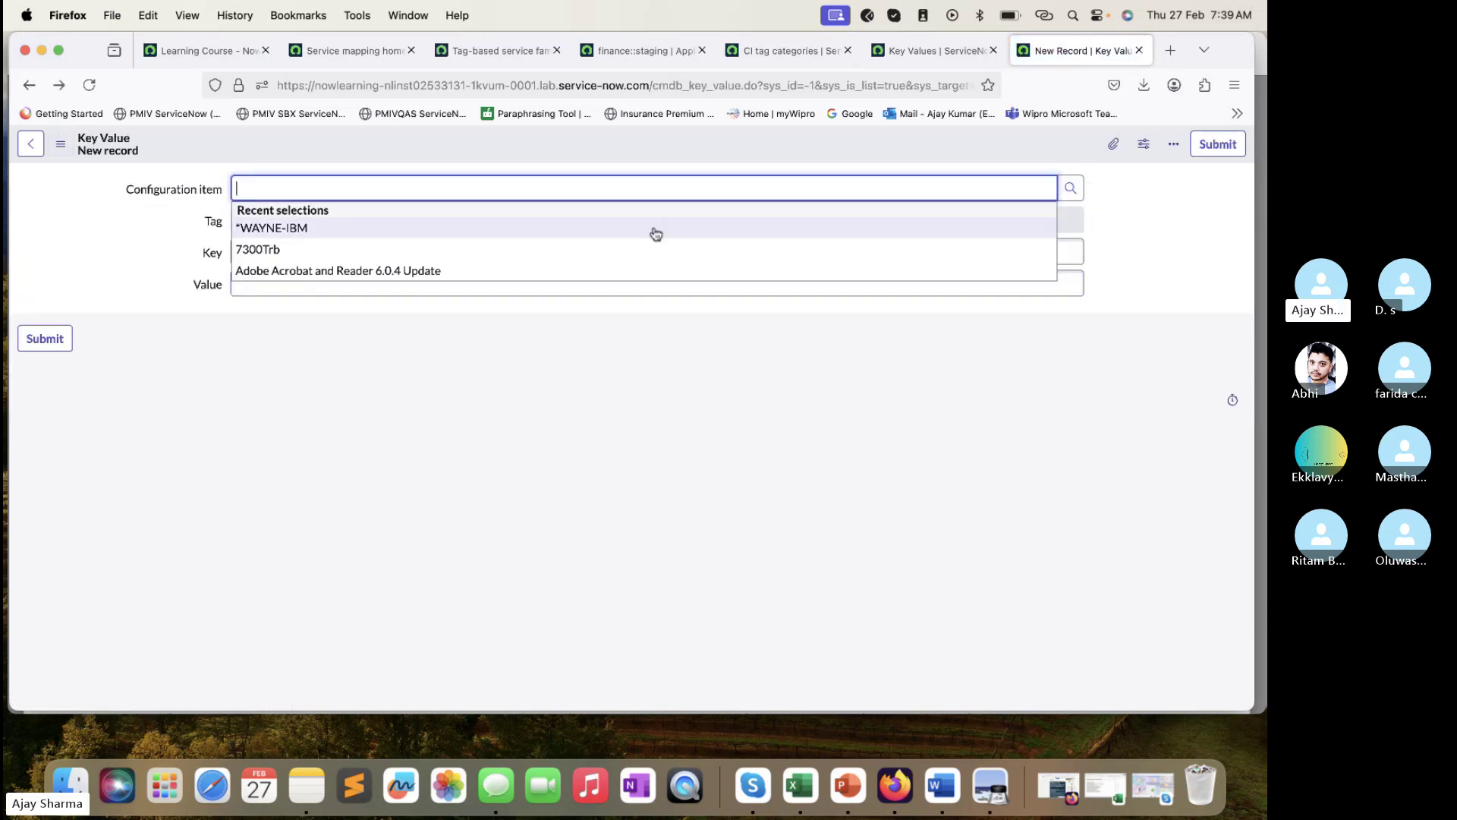
# - Create a key value record for 7300Trb with the key TechTrek and the value TechTrekwithAJ, and submit it
pyautogui.click(248, 251)
pyautogui.click(273, 259)
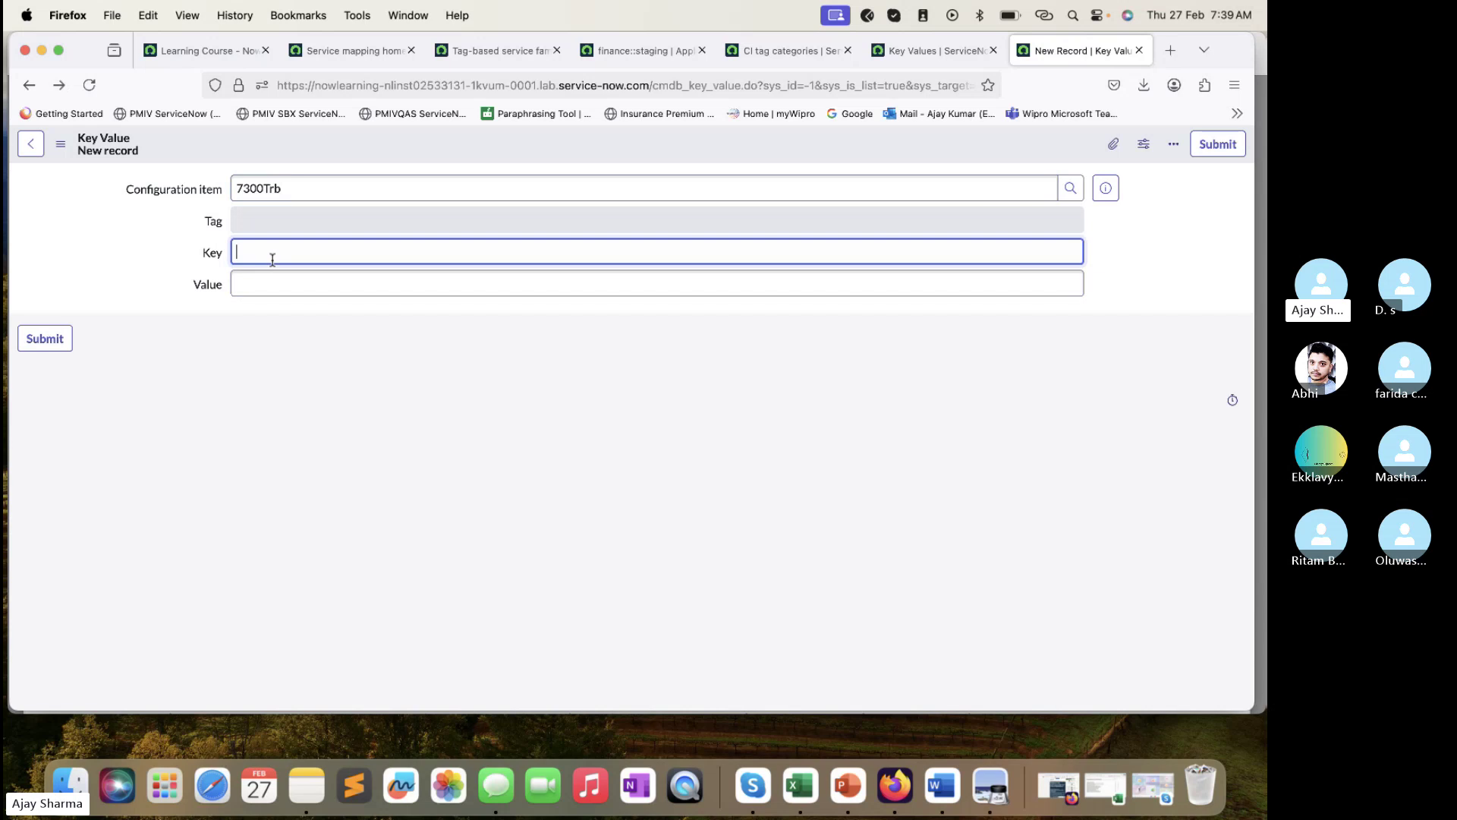
pyautogui.click(910, 51)
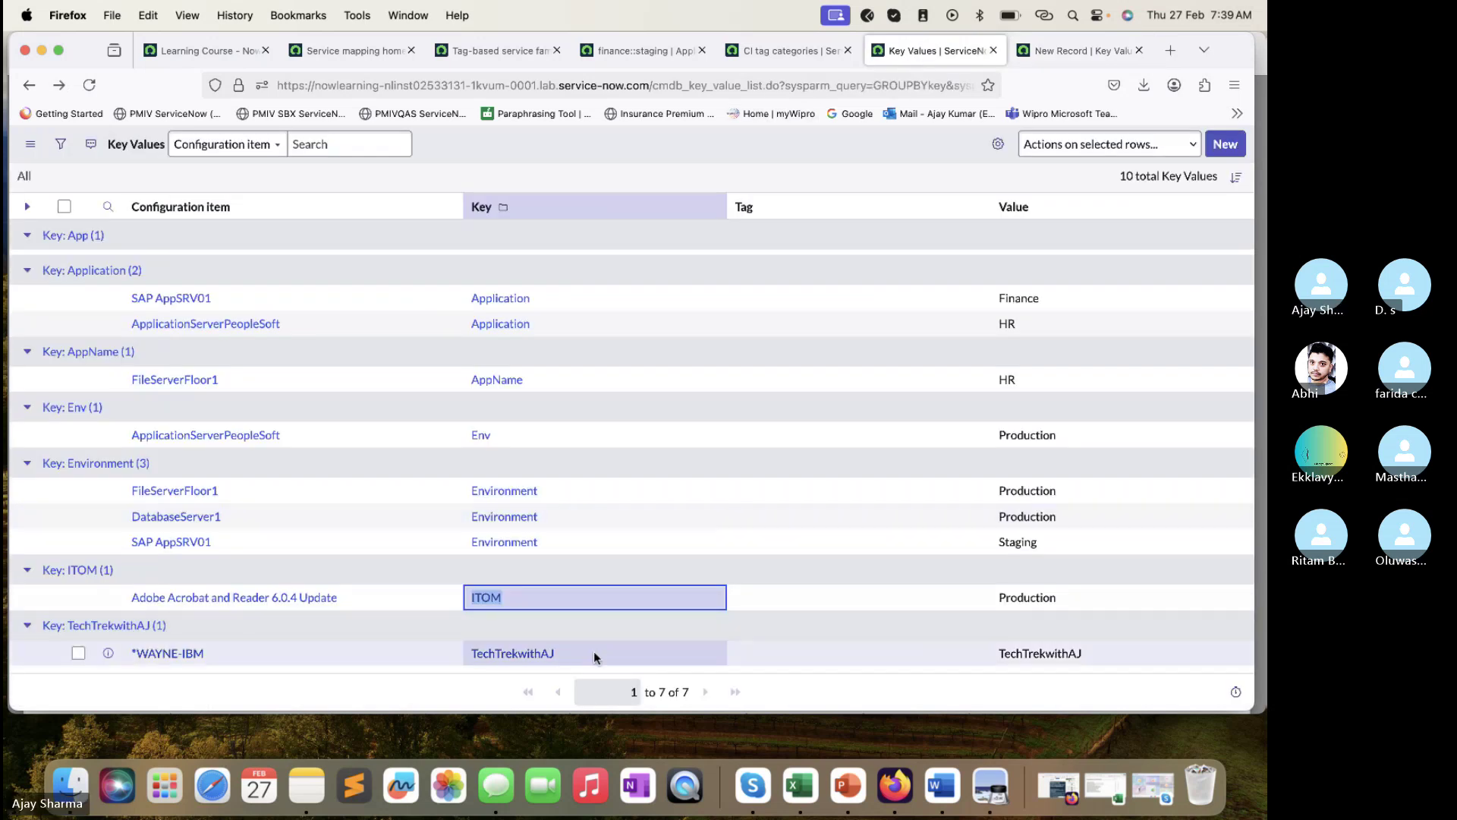
pyautogui.click(1063, 50)
pyautogui.write('TechTrekwithAJ')
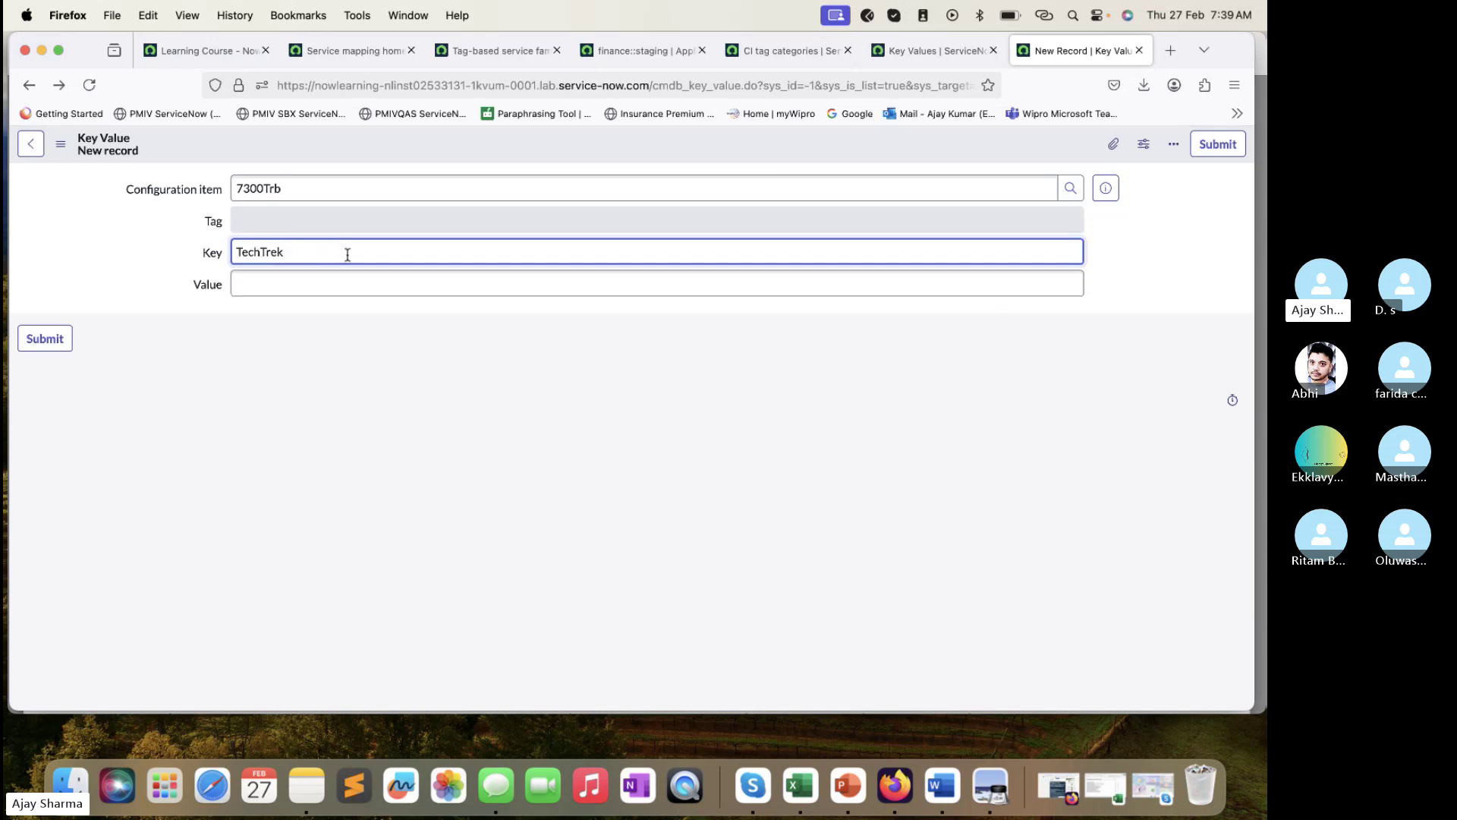
pyautogui.click(334, 284)
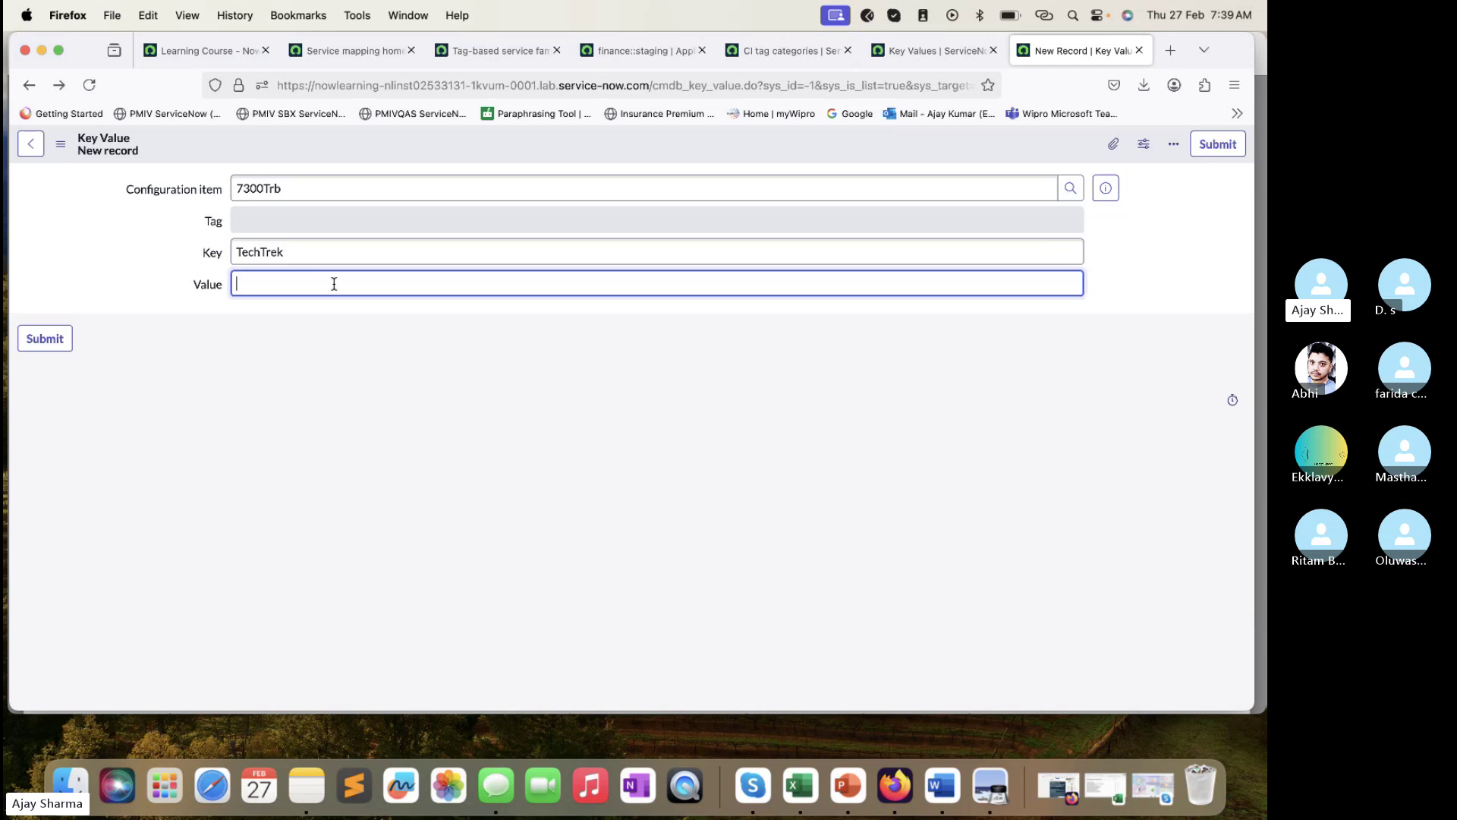
pyautogui.write('TechTrekwithAJ')
pyautogui.click(45, 339)
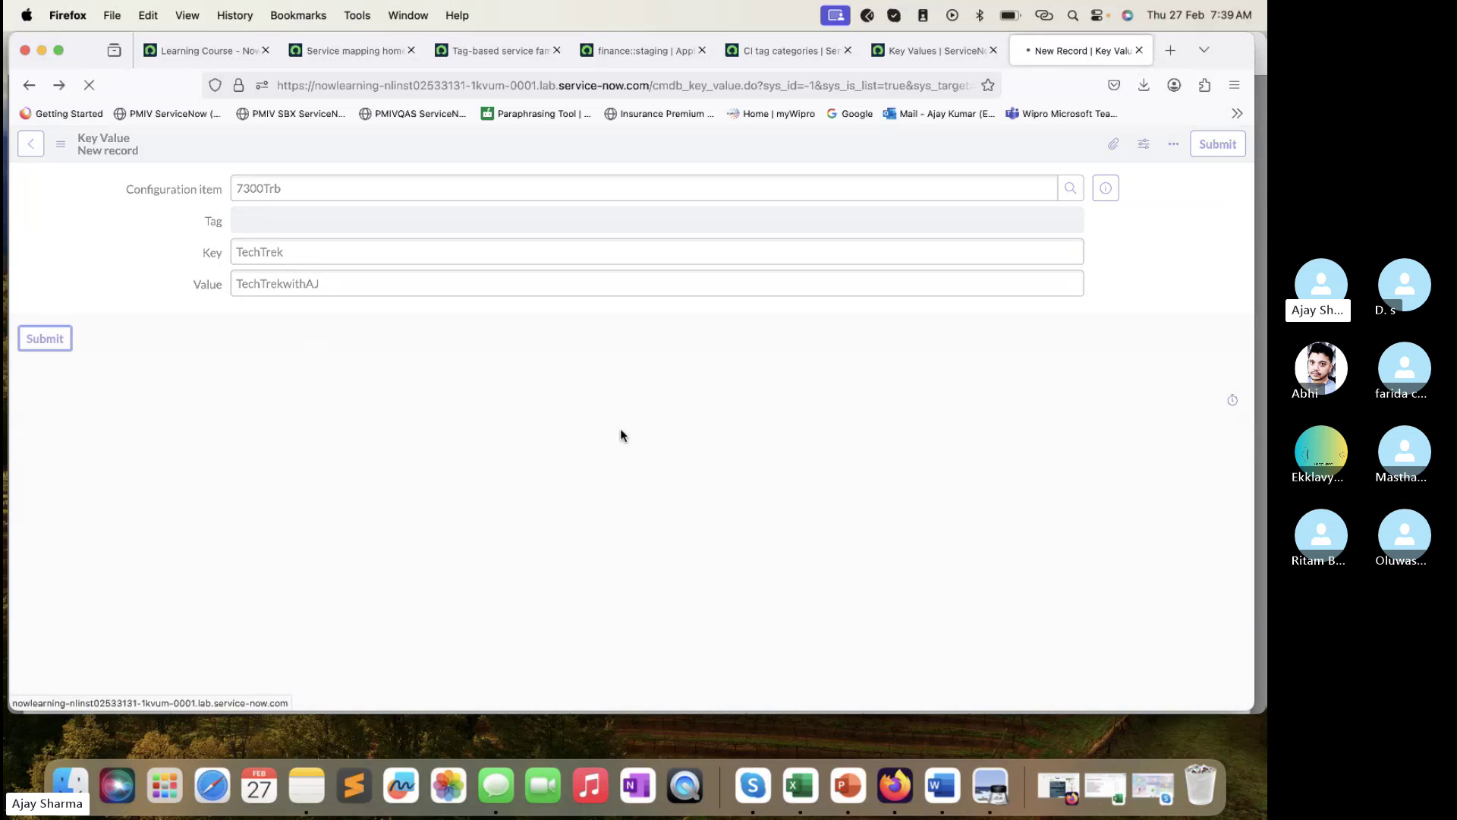
# - Return to the Key Values list and expand the ITOM-AJ and TechTrek groups to review their records
pyautogui.click(30, 85)
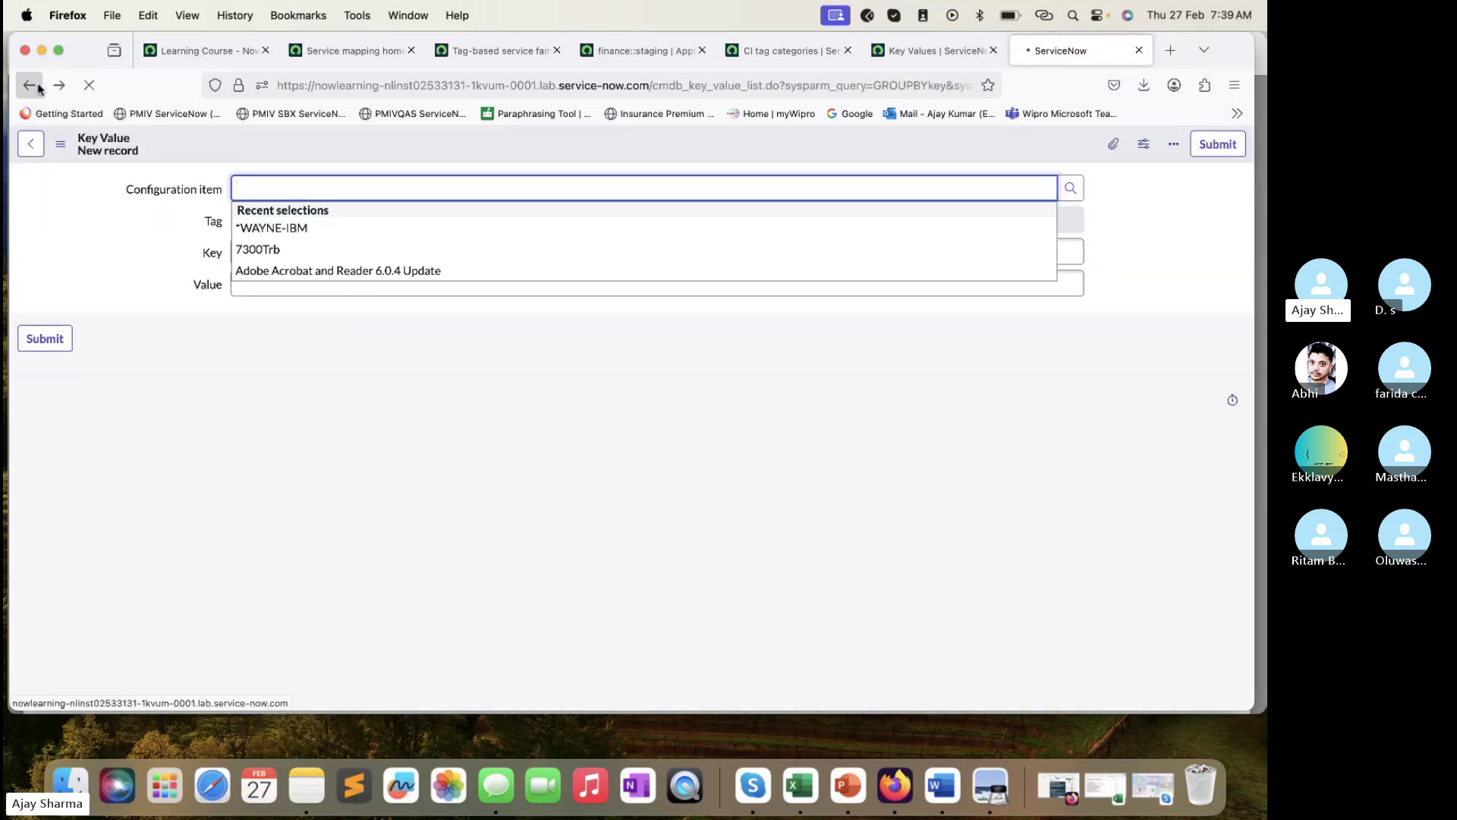
pyautogui.scroll(-5, 510, 362)
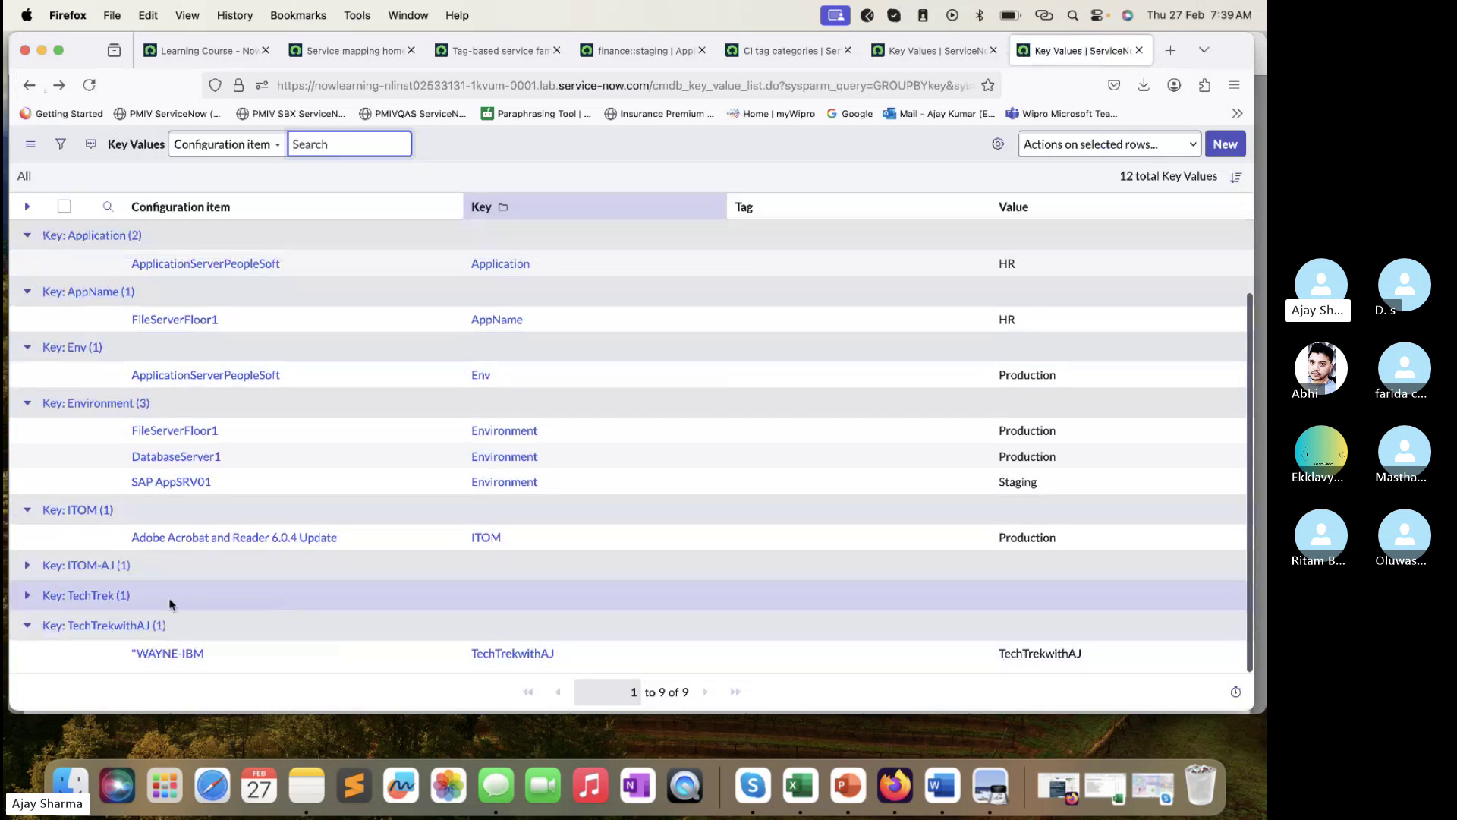
pyautogui.click(27, 565)
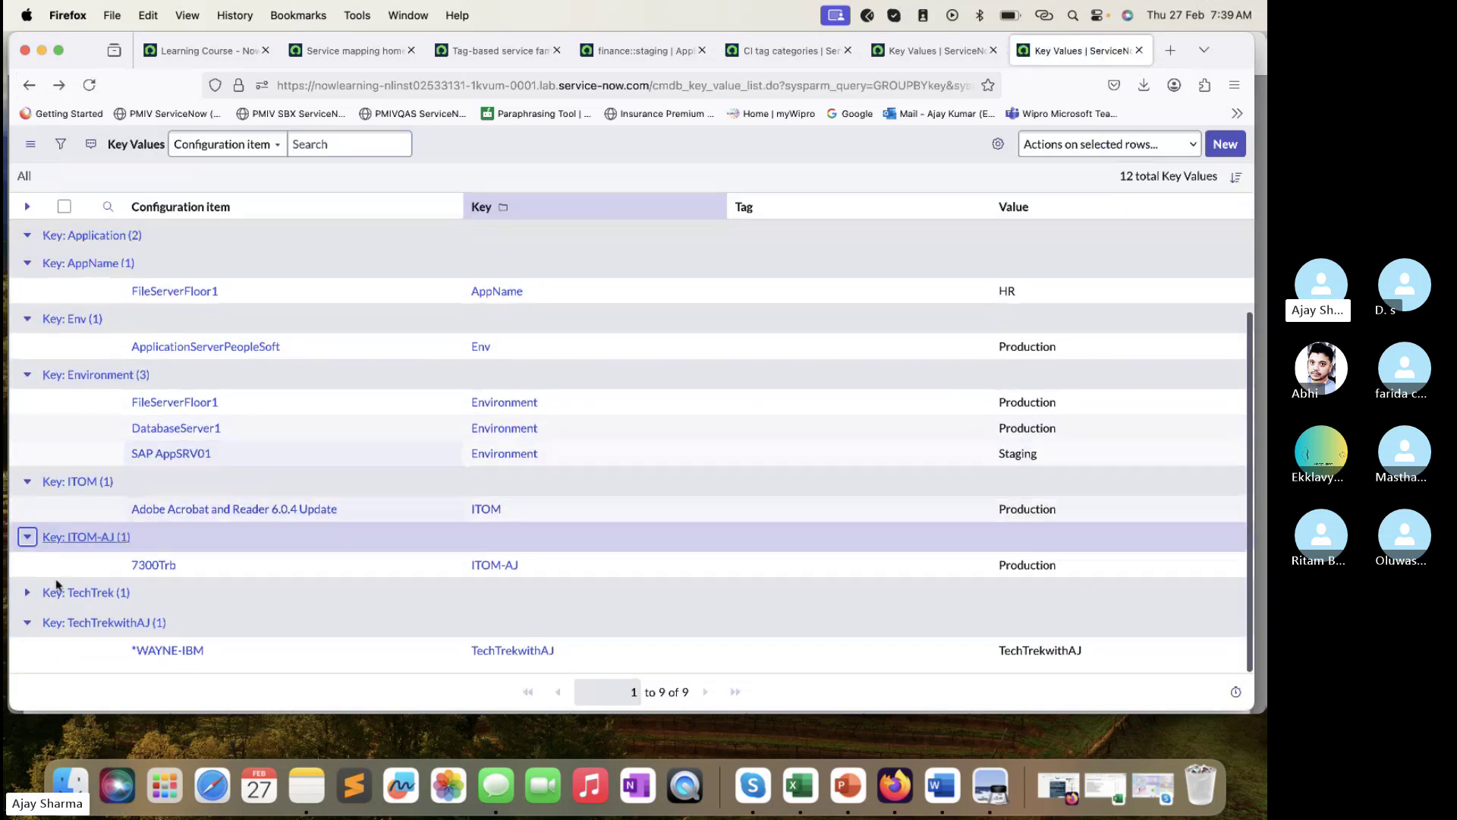
pyautogui.click(27, 592)
pyautogui.scroll(-1, 353, 488)
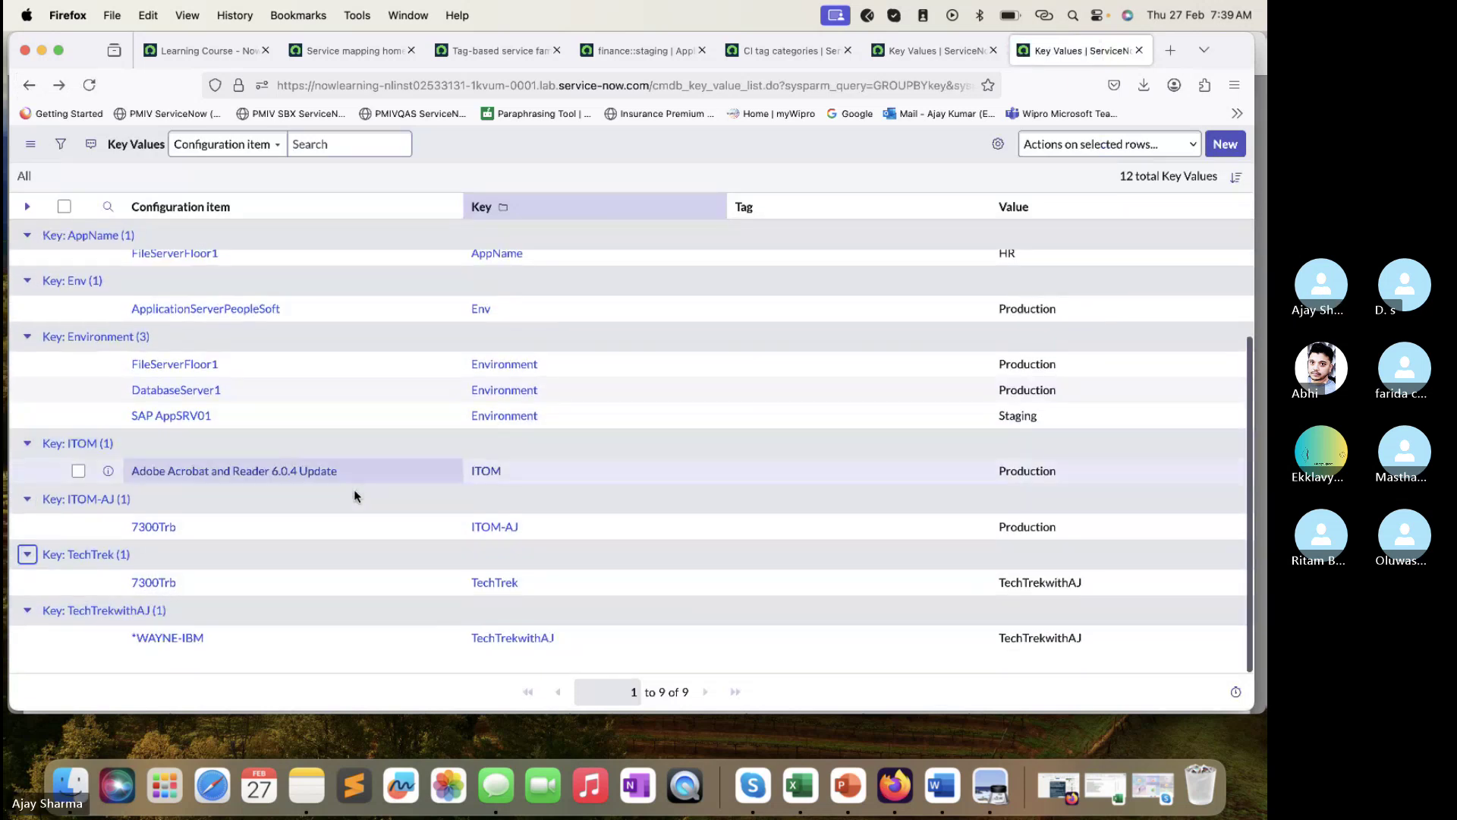
pyautogui.scroll(1, 354, 491)
# - Try to replace the ITOM record's configuration item with *WAYNE-IBM directly in the Key Values list
pyautogui.doubleClick(377, 489)
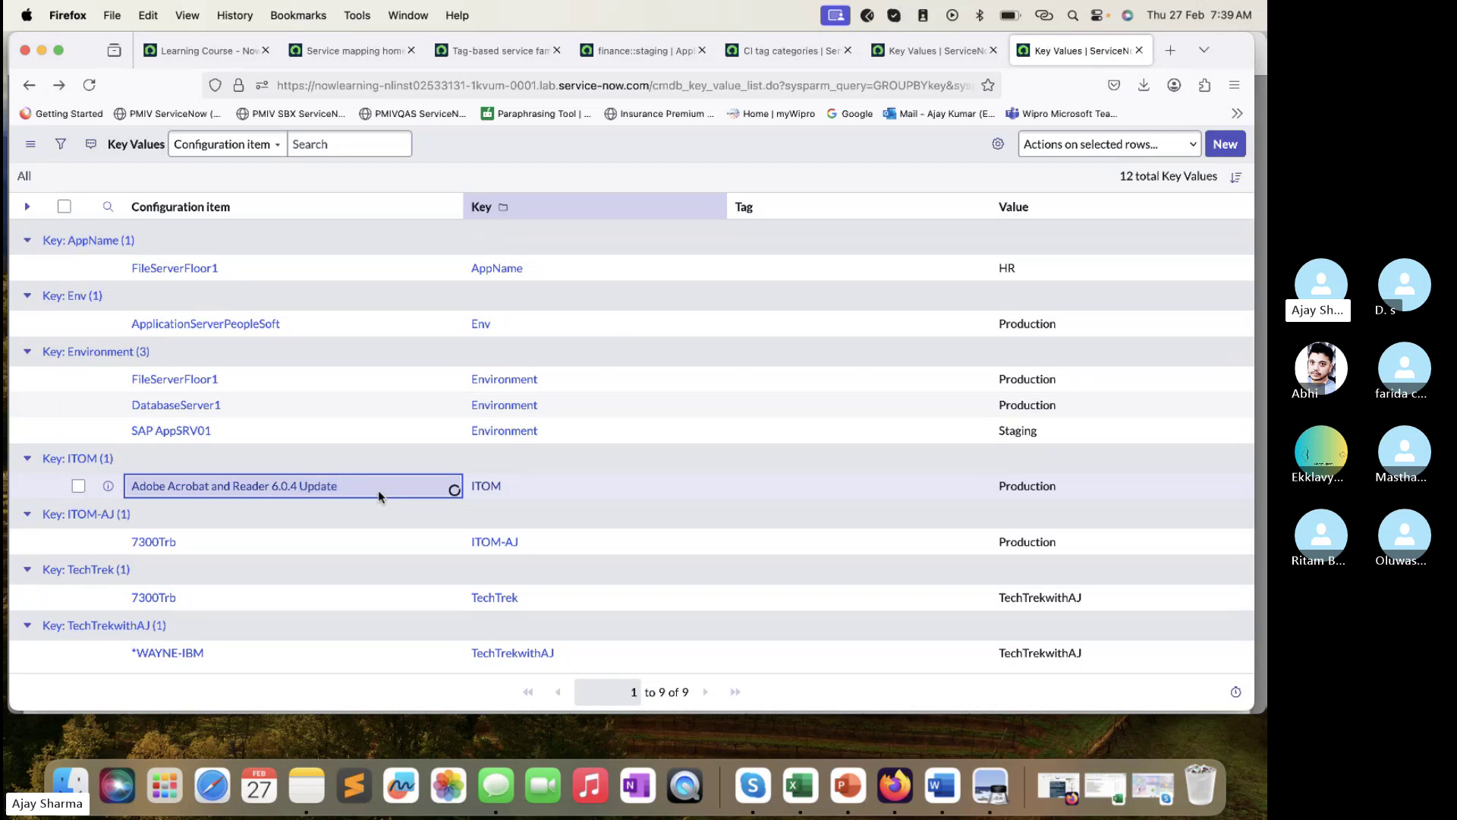
pyautogui.doubleClick(217, 653)
pyautogui.press('super+c')
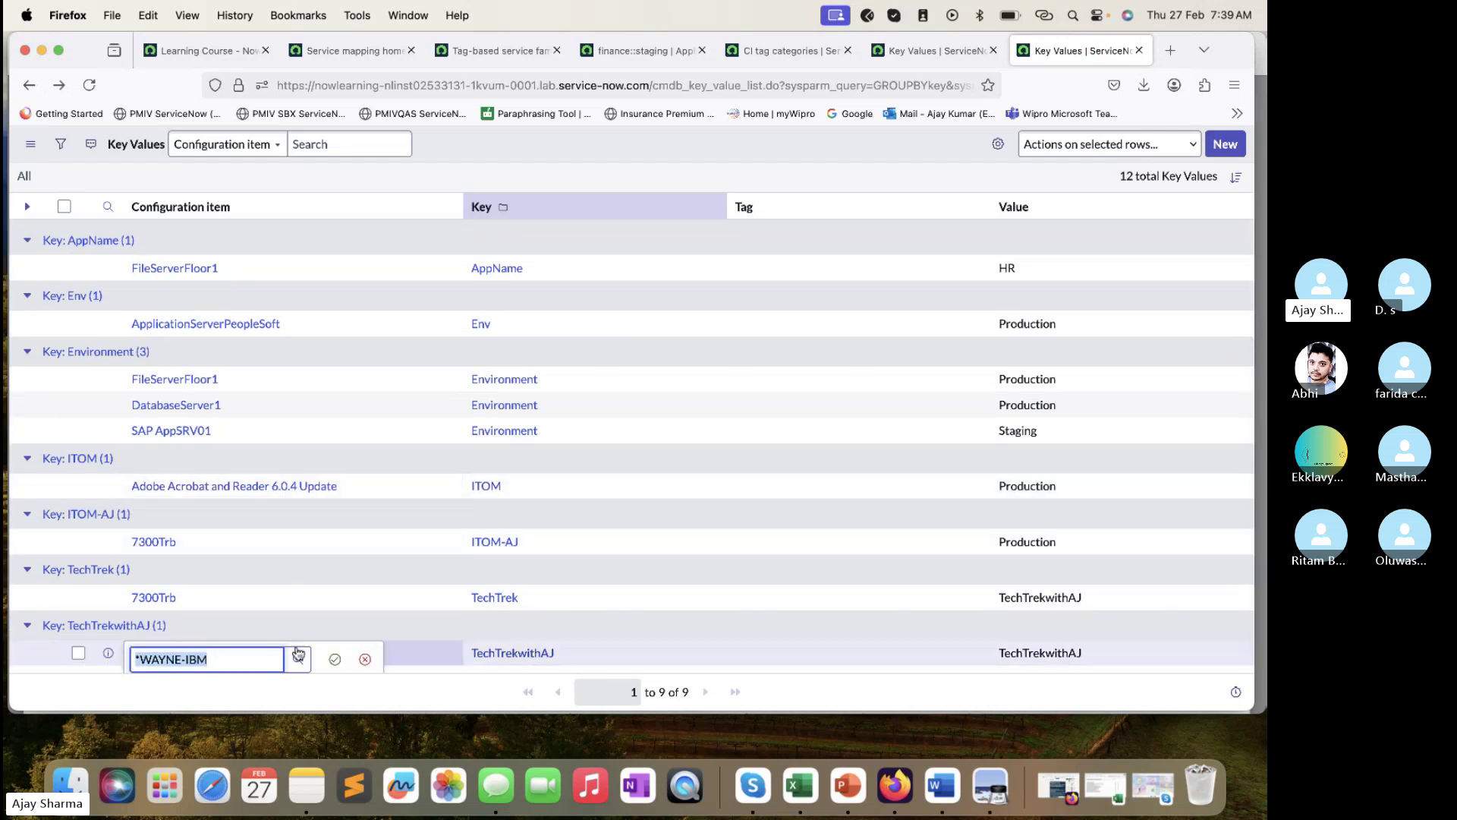
pyautogui.click(334, 658)
pyautogui.doubleClick(378, 488)
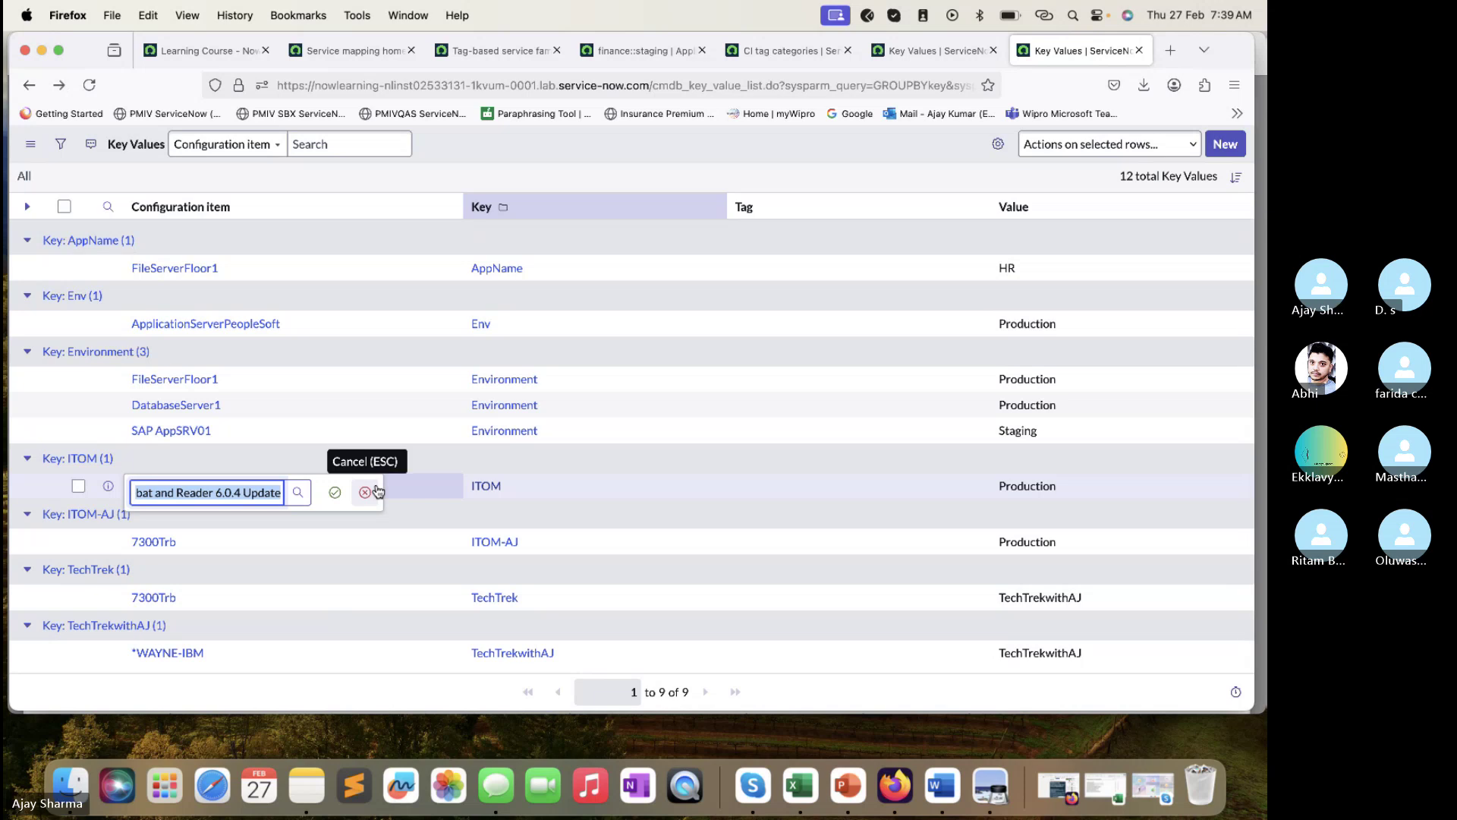
pyautogui.press('super+v')
pyautogui.click(334, 494)
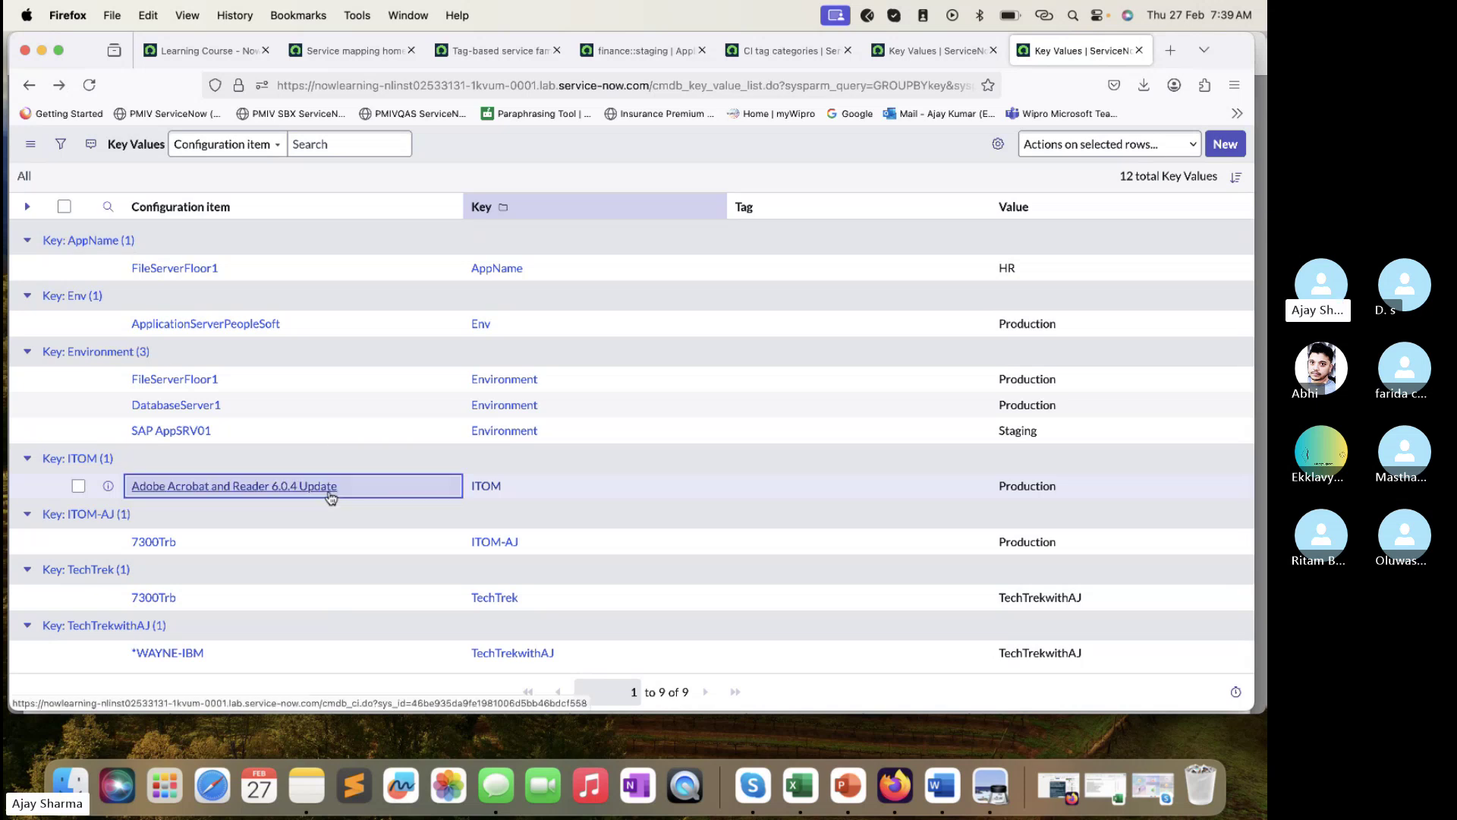
pyautogui.keyDown('super'); pyautogui.click(176, 492); pyautogui.keyUp('super')
pyautogui.click(1085, 50)
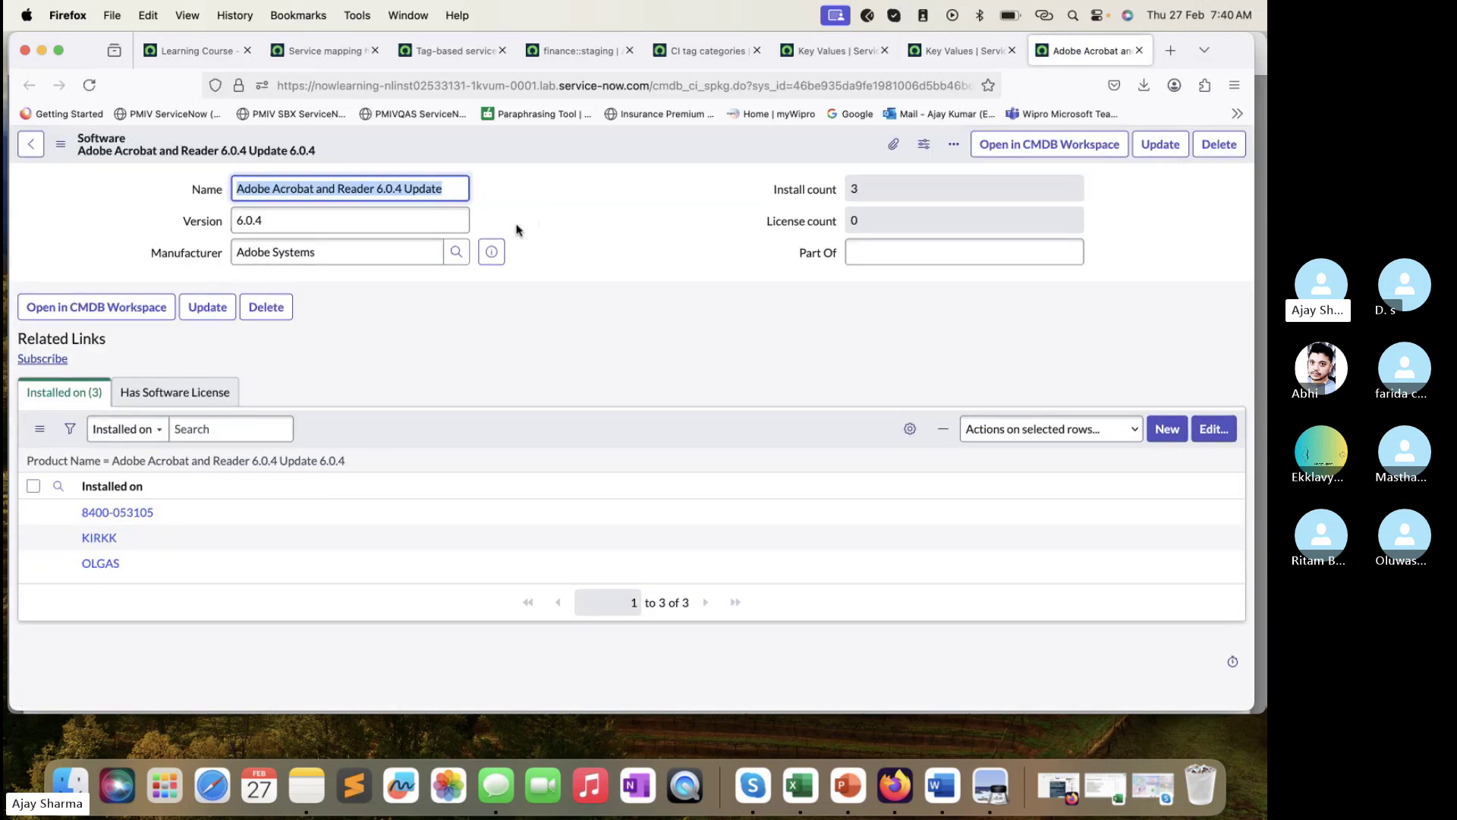
pyautogui.click(30, 143)
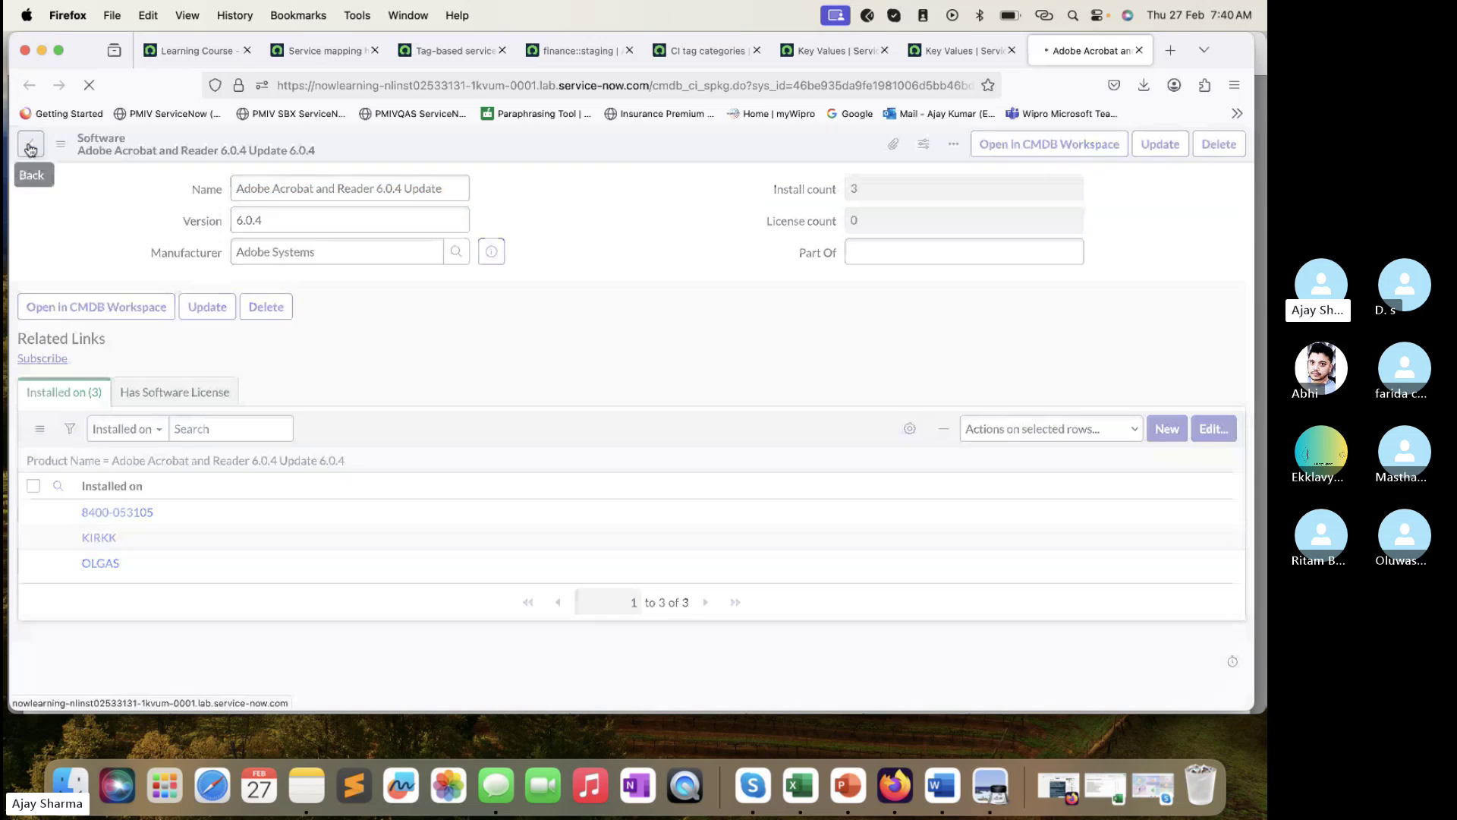
# - Open the key value record of the ITOM key in a separate browser tab
pyautogui.scroll(-5, 139, 604)
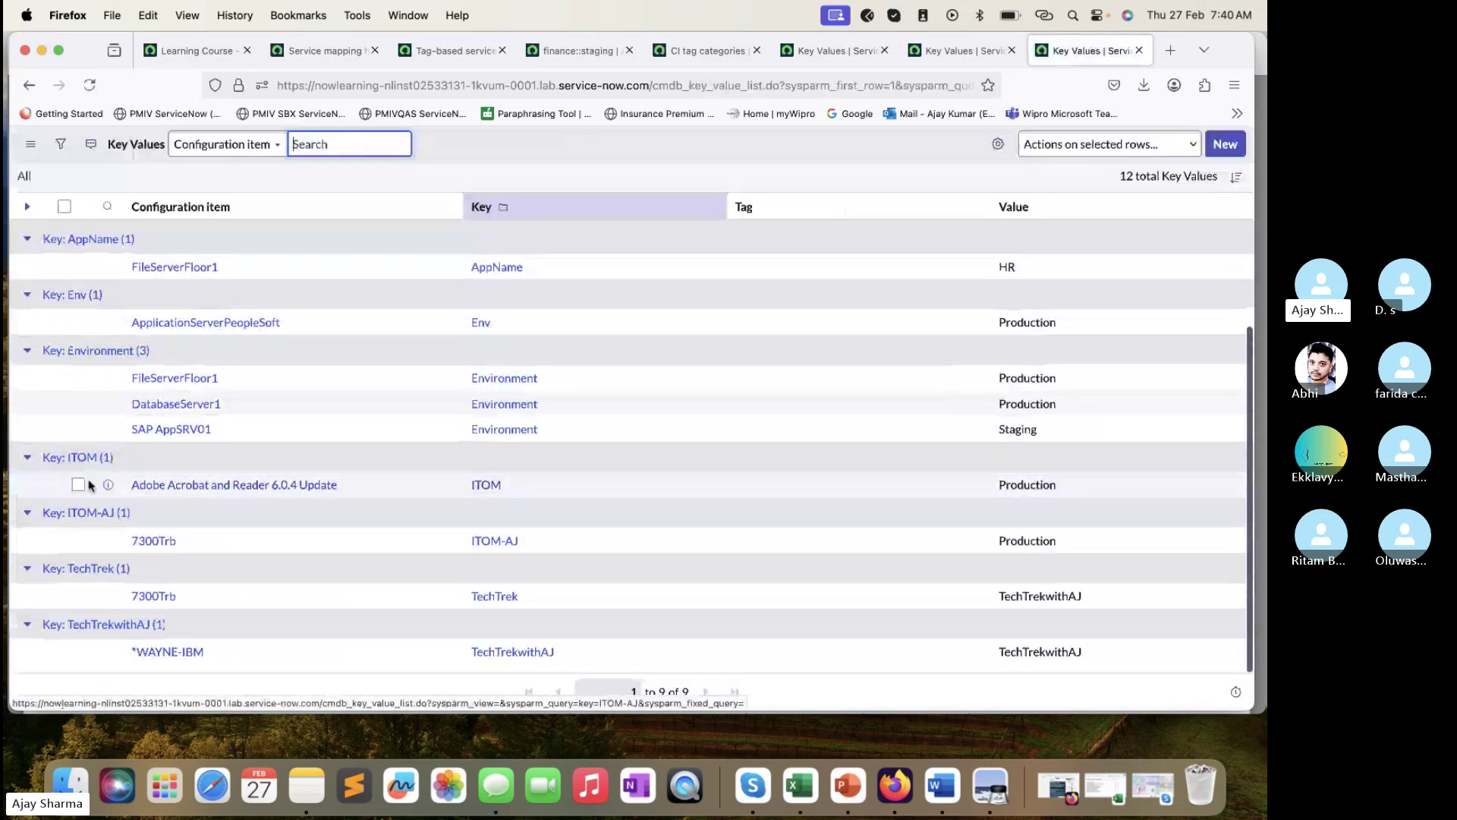
pyautogui.rightClick(106, 486)
pyautogui.click(173, 491)
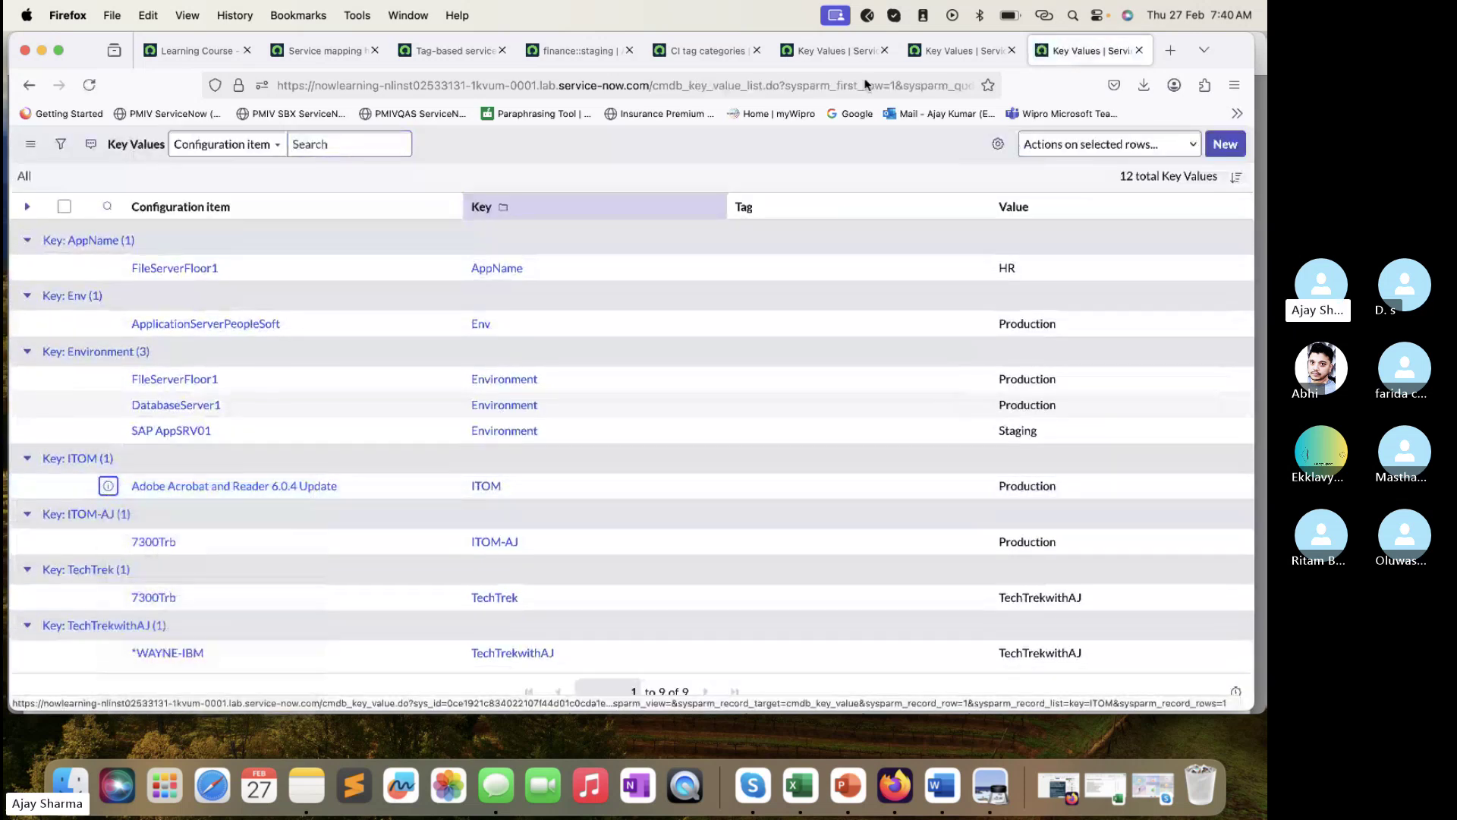
pyautogui.click(1086, 46)
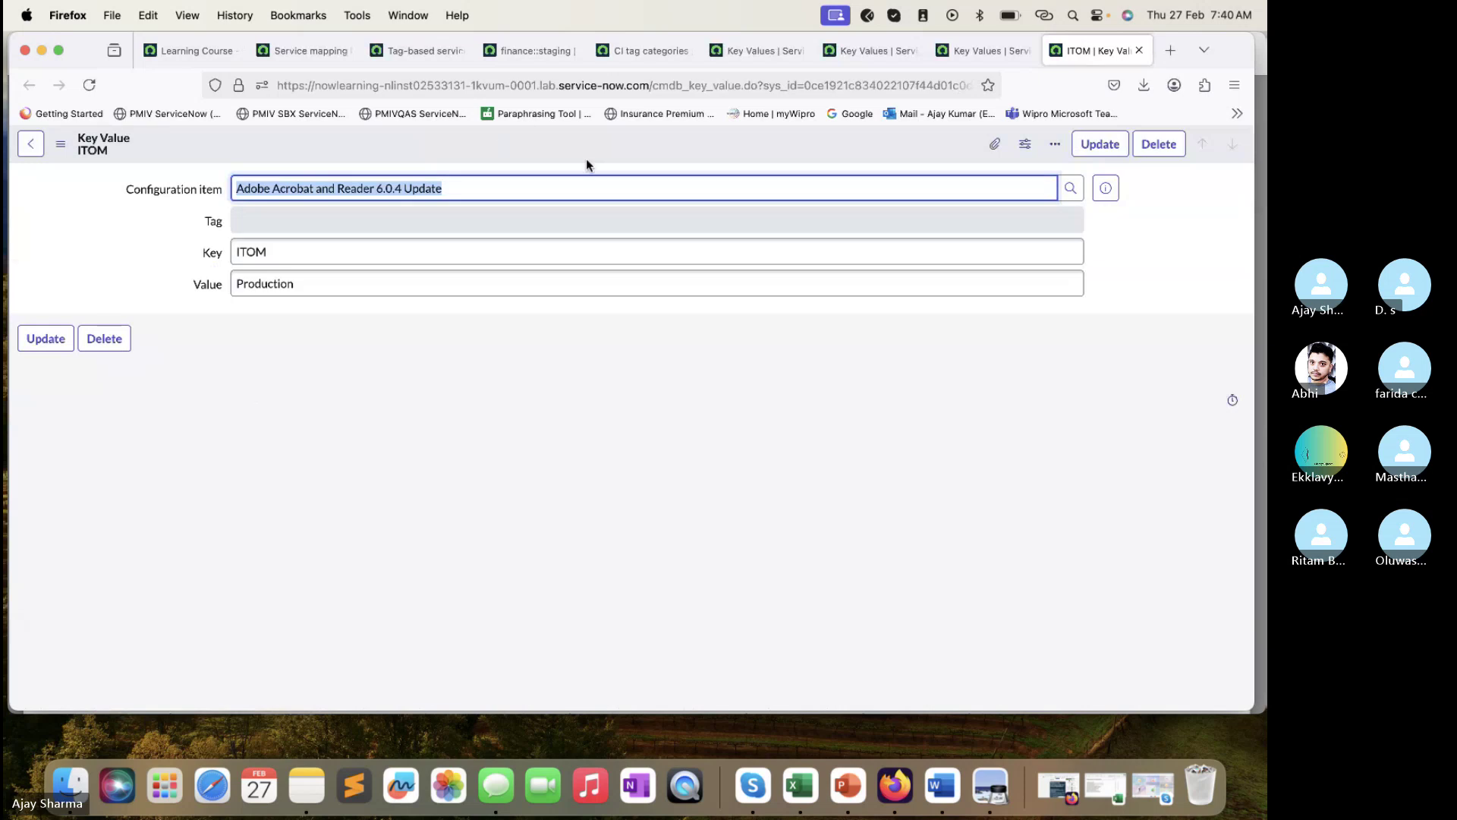
# - Copy *WAYNE-IBM from the Key Values list, make it the ITOM record's configuration item, and update the record
pyautogui.click(983, 50)
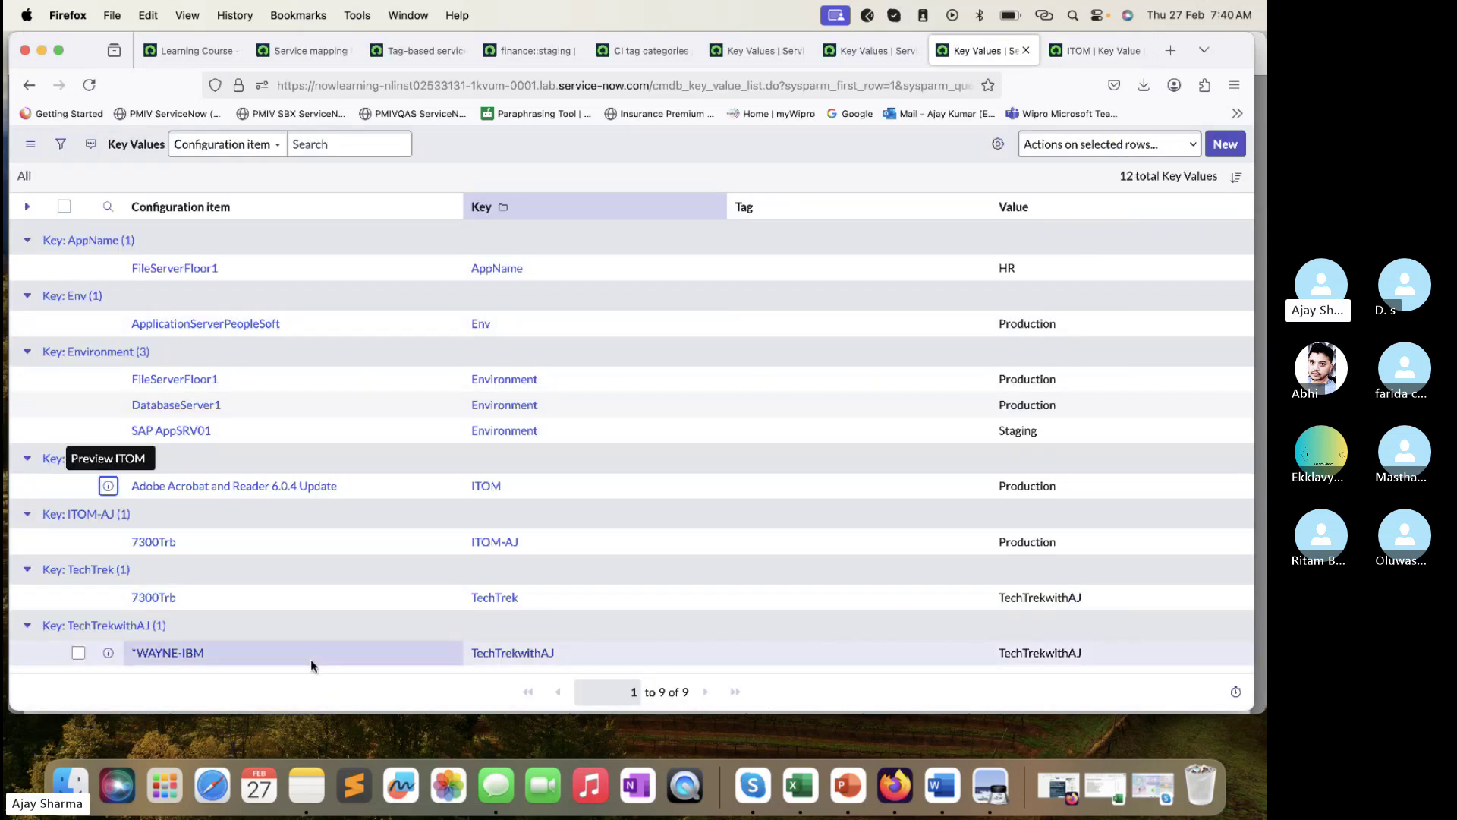
pyautogui.moveTo(271, 667); pyautogui.dragTo(131, 644)
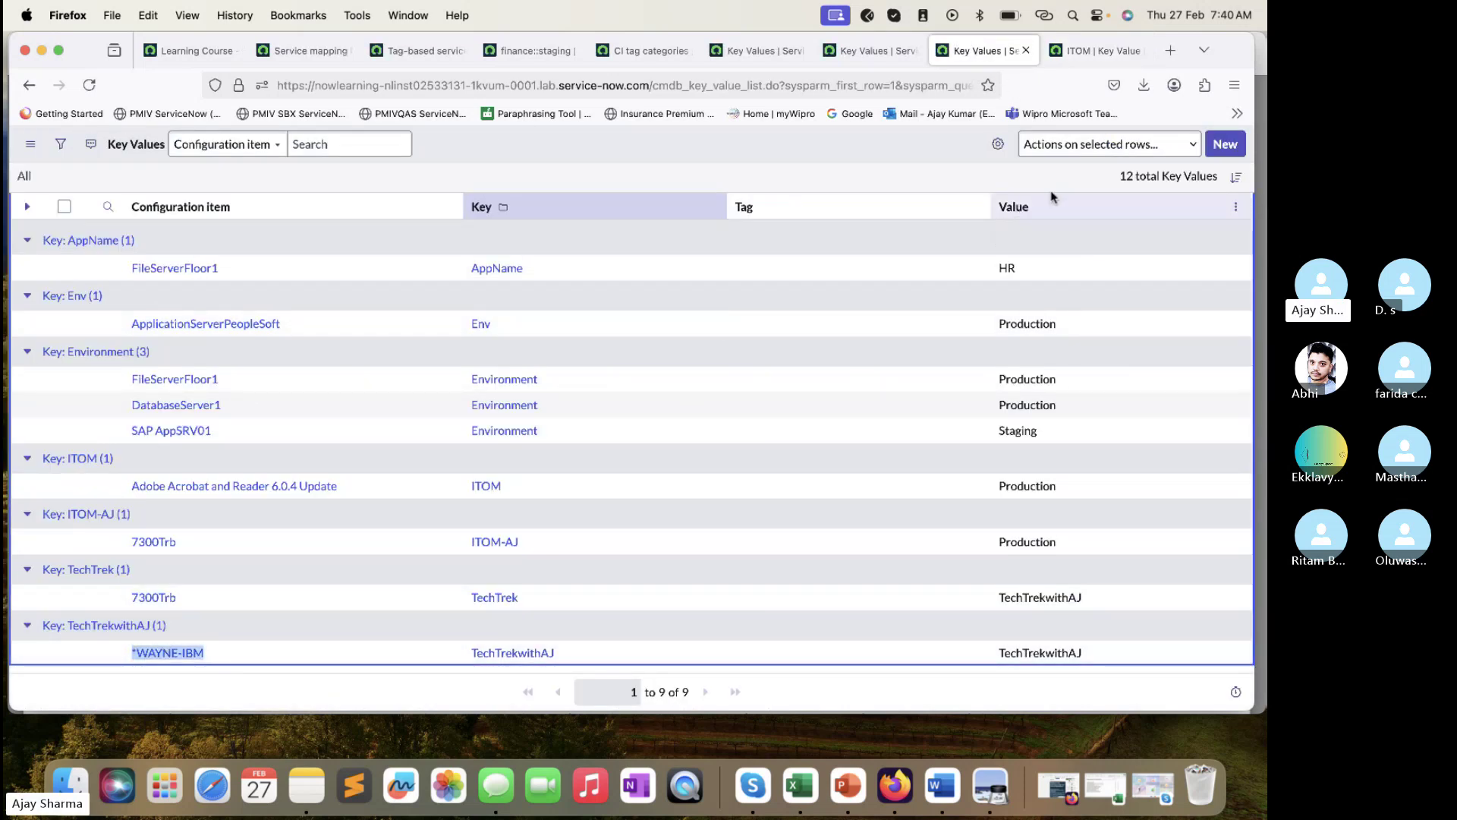
pyautogui.click(1093, 50)
pyautogui.click(591, 181)
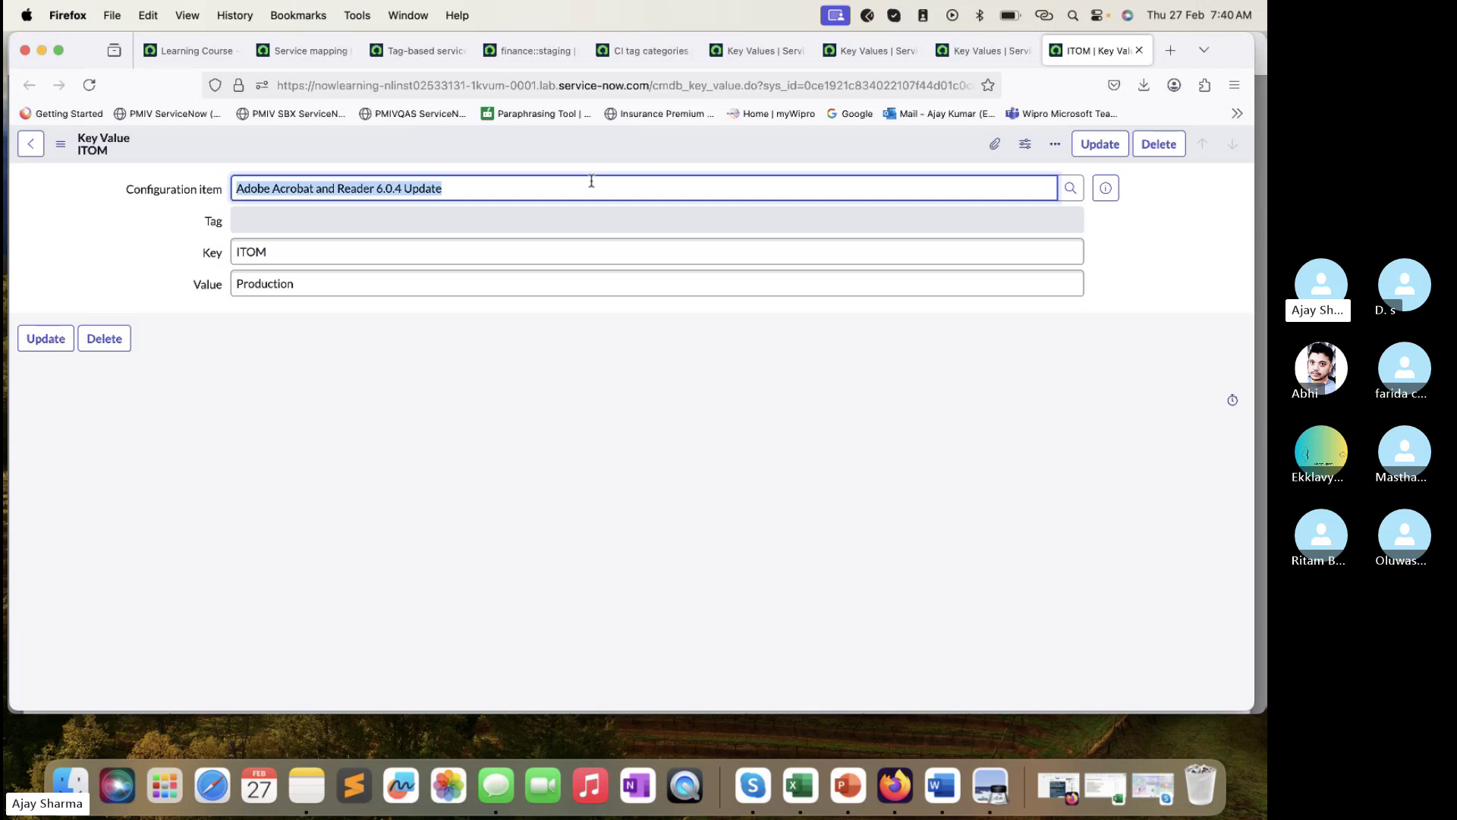
pyautogui.click(371, 228)
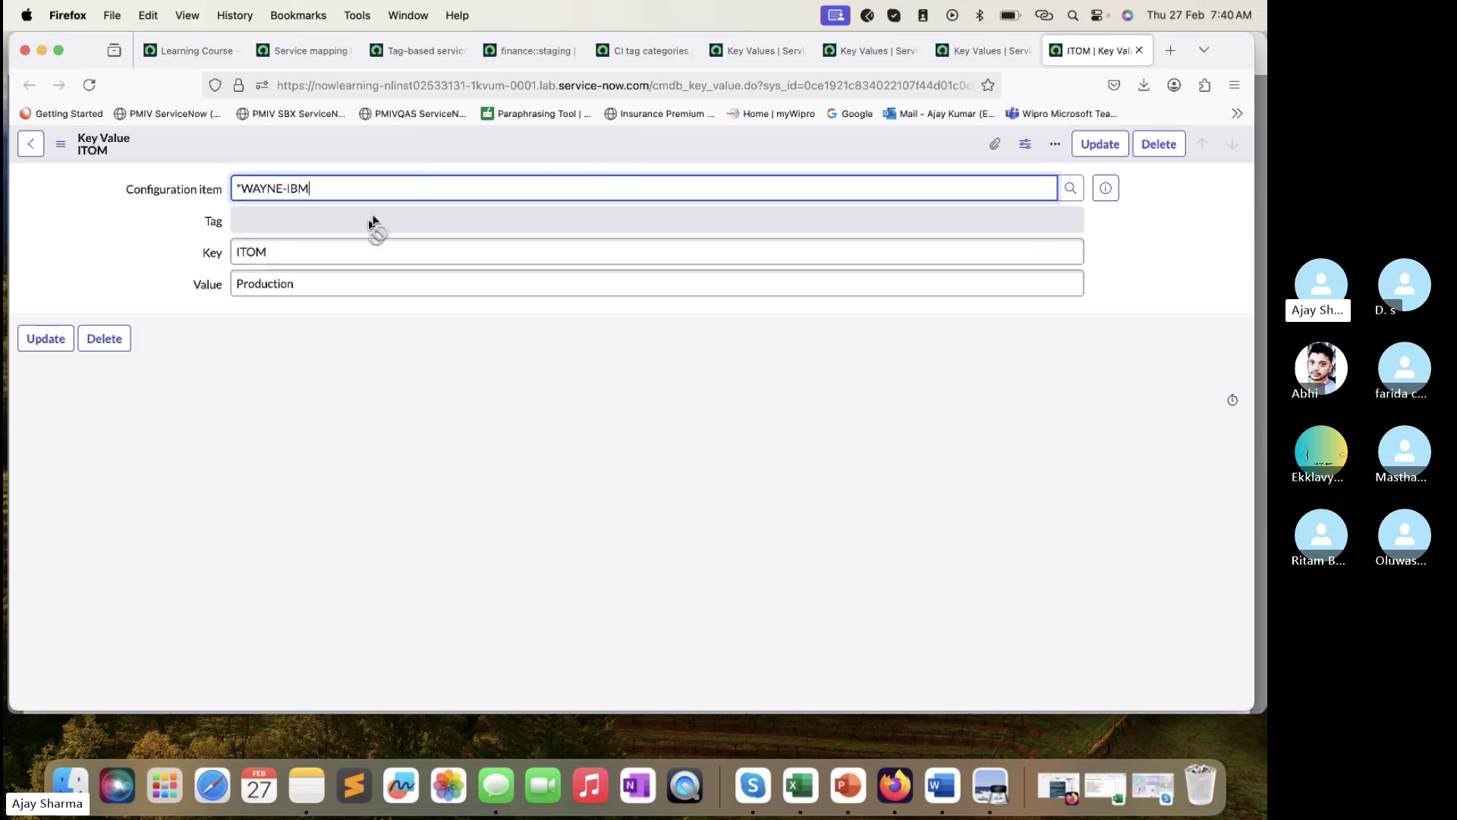
pyautogui.click(1093, 146)
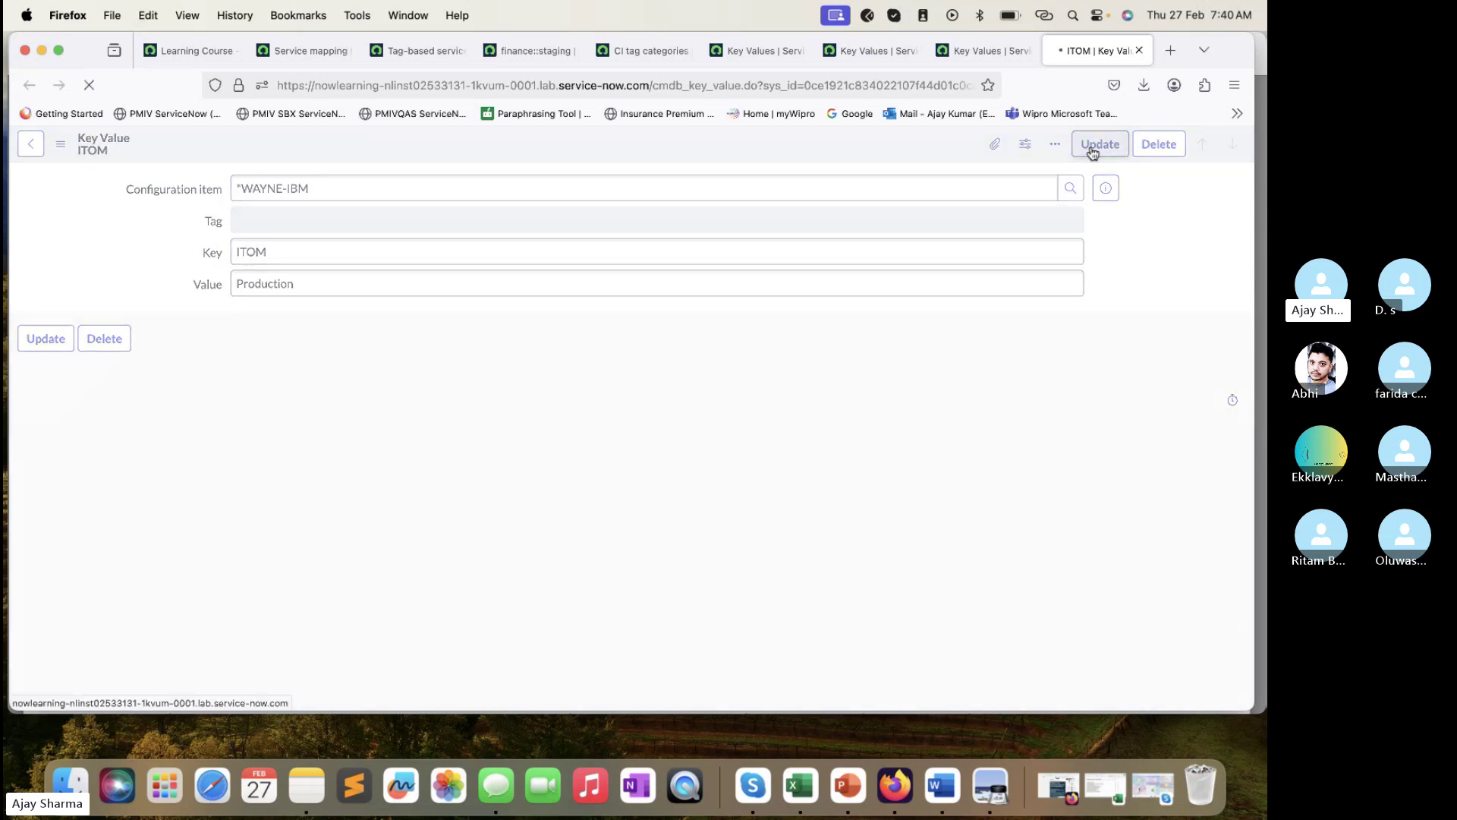
pyautogui.scroll(-5, 504, 546)
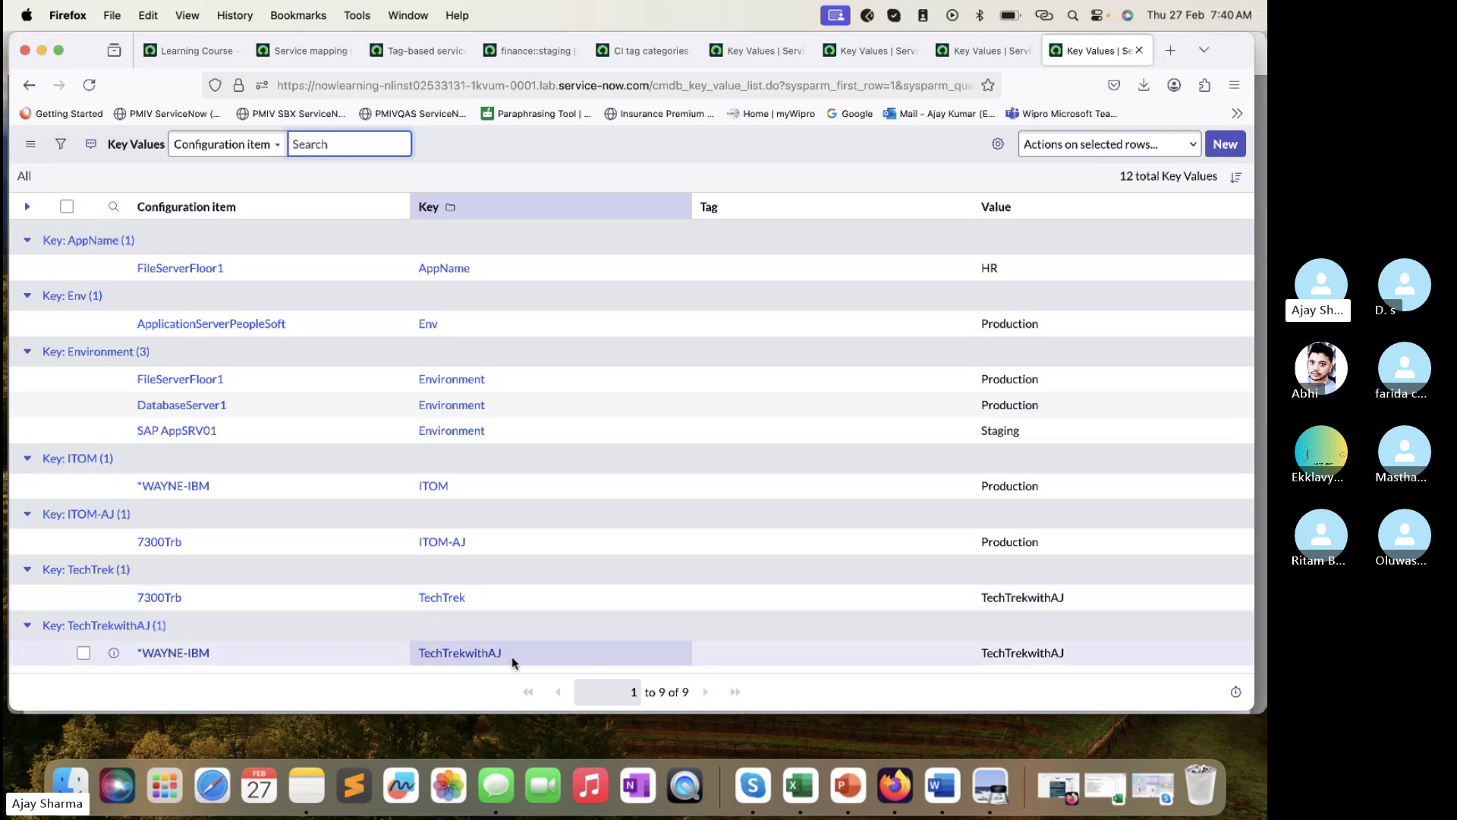
# - Open the ITOM and TechTrekwithAJ tag categories in separate browser tabs and show the ITOM category
pyautogui.click(950, 53)
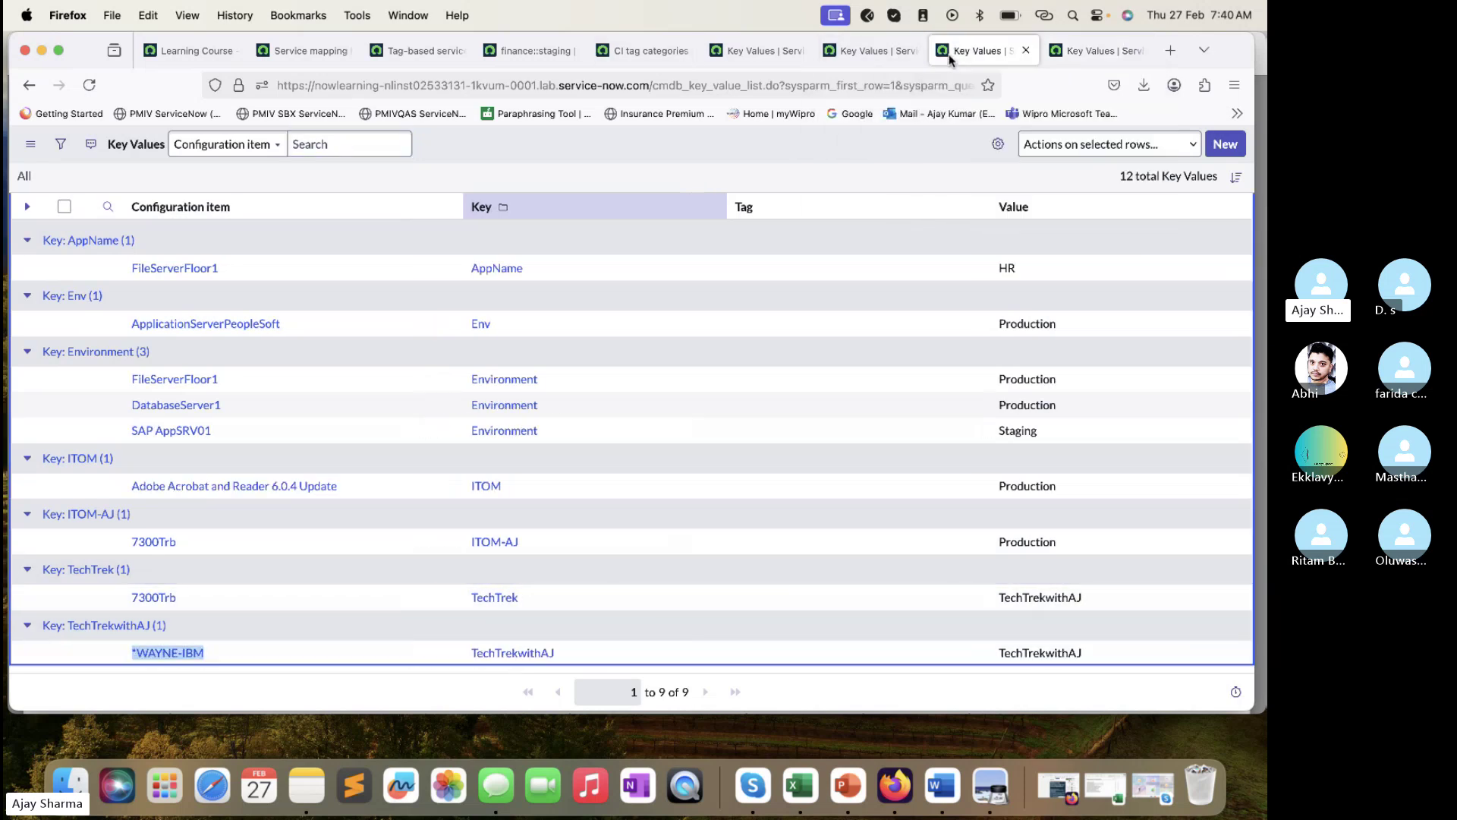
pyautogui.click(860, 53)
pyautogui.click(759, 51)
pyautogui.click(630, 52)
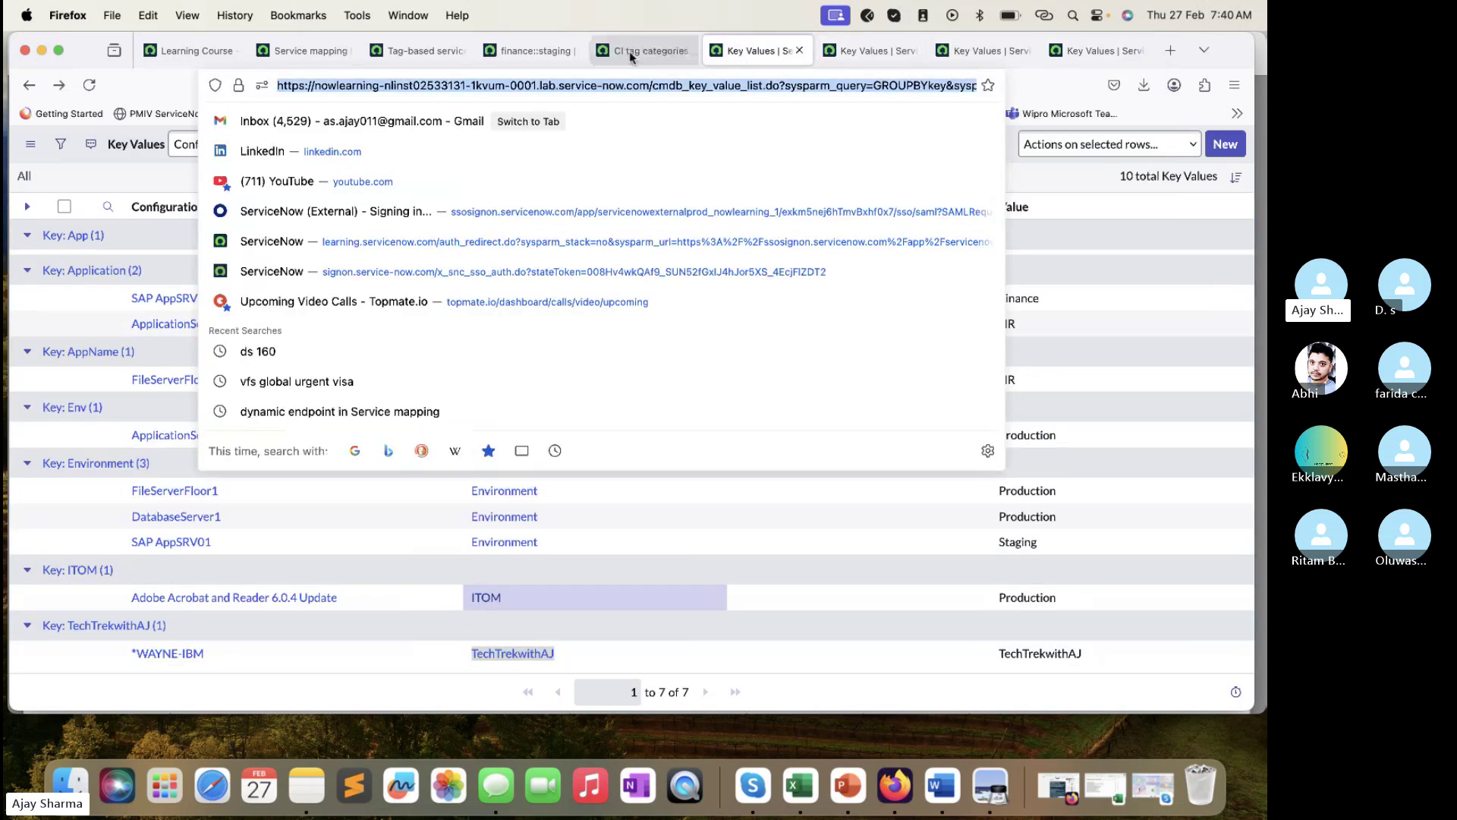
pyautogui.keyDown('super'); pyautogui.click(89, 312); pyautogui.keyUp('super')
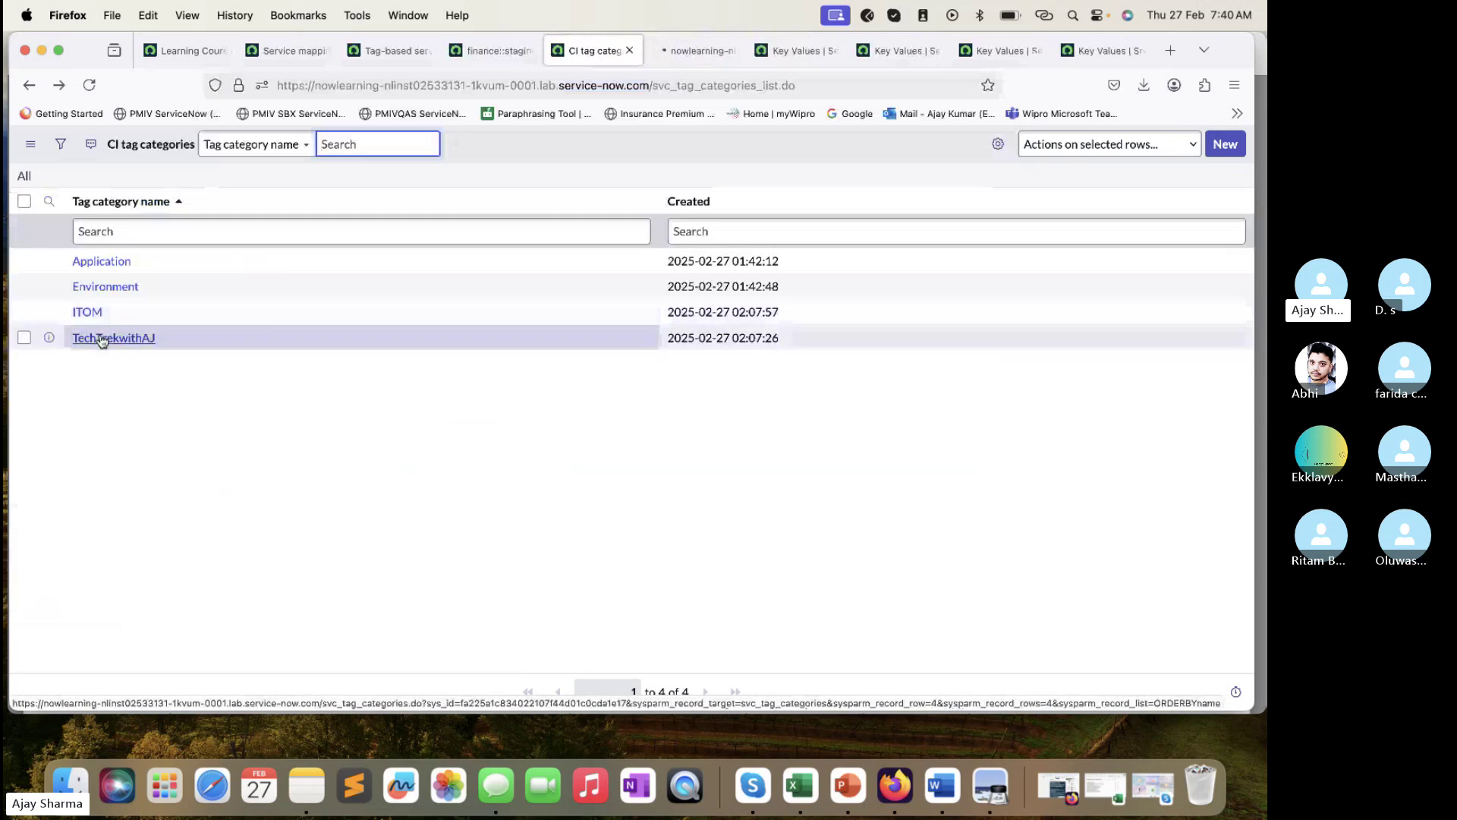
pyautogui.keyDown('super'); pyautogui.click(106, 336); pyautogui.keyUp('super')
pyautogui.click(644, 51)
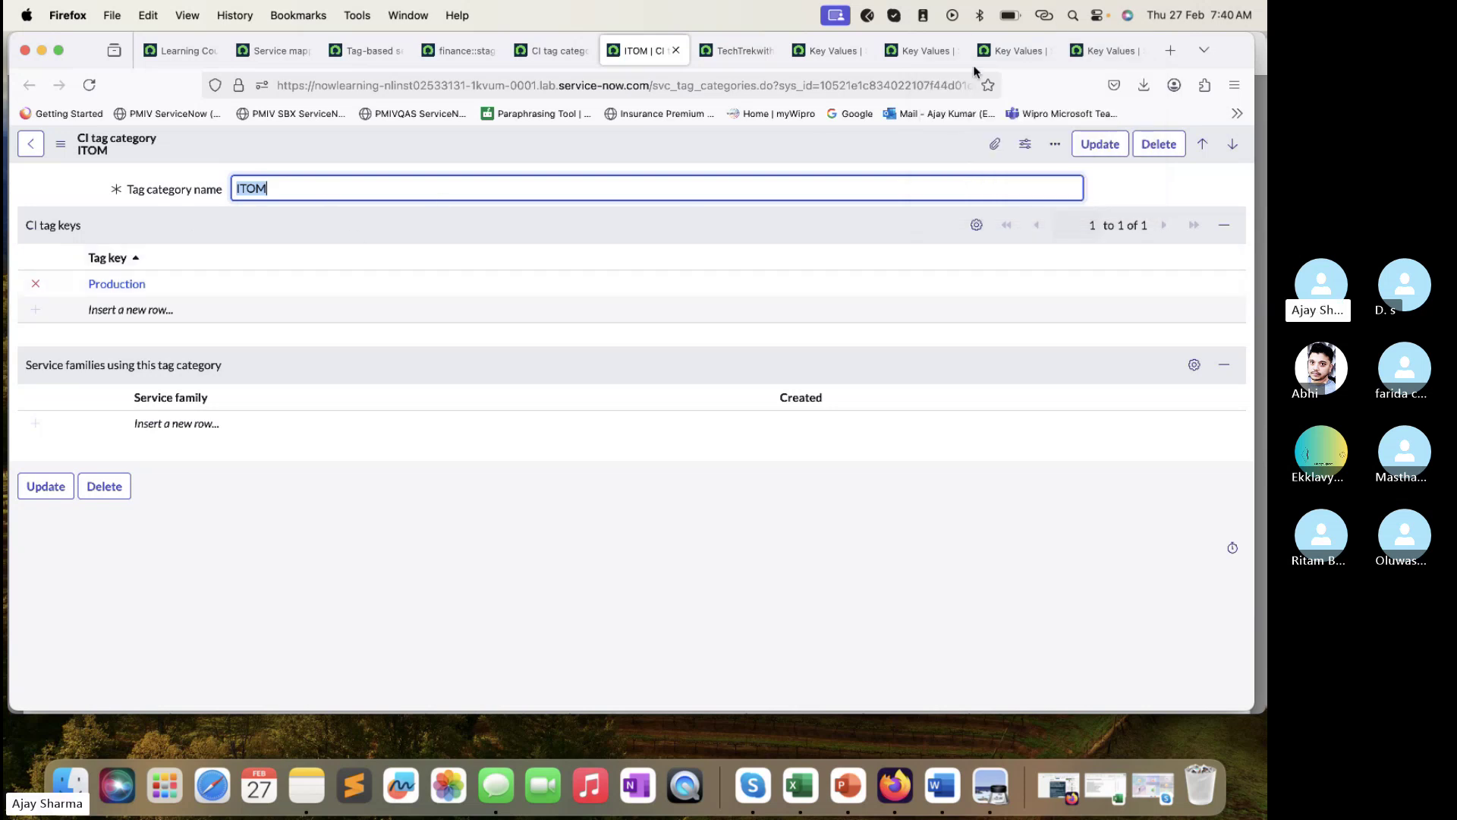
# - Compare the ITOM category's tag key with the ITOM key in the updated Key Values list
pyautogui.click(1123, 51)
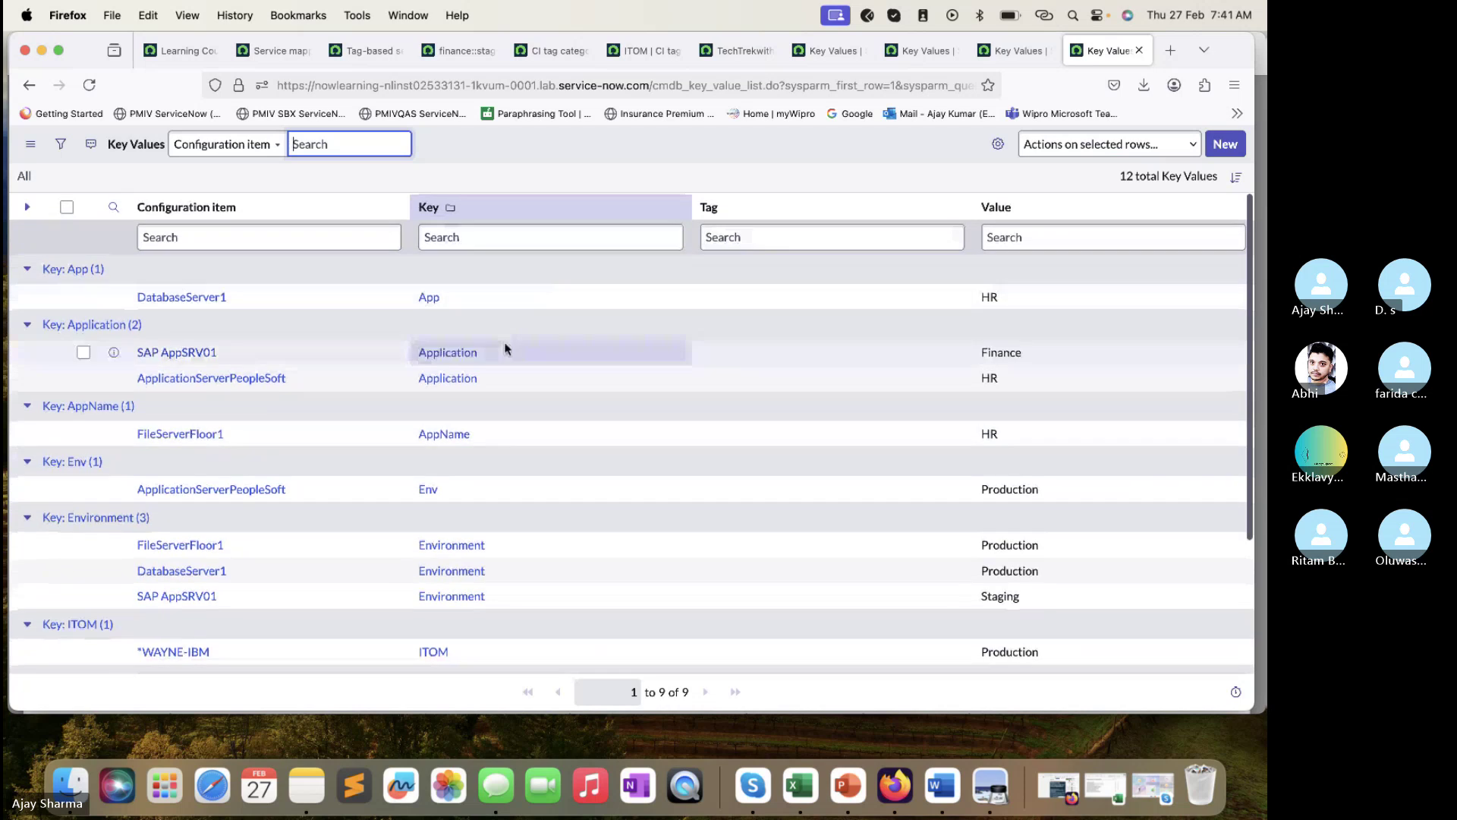
pyautogui.scroll(-3, 633, 562)
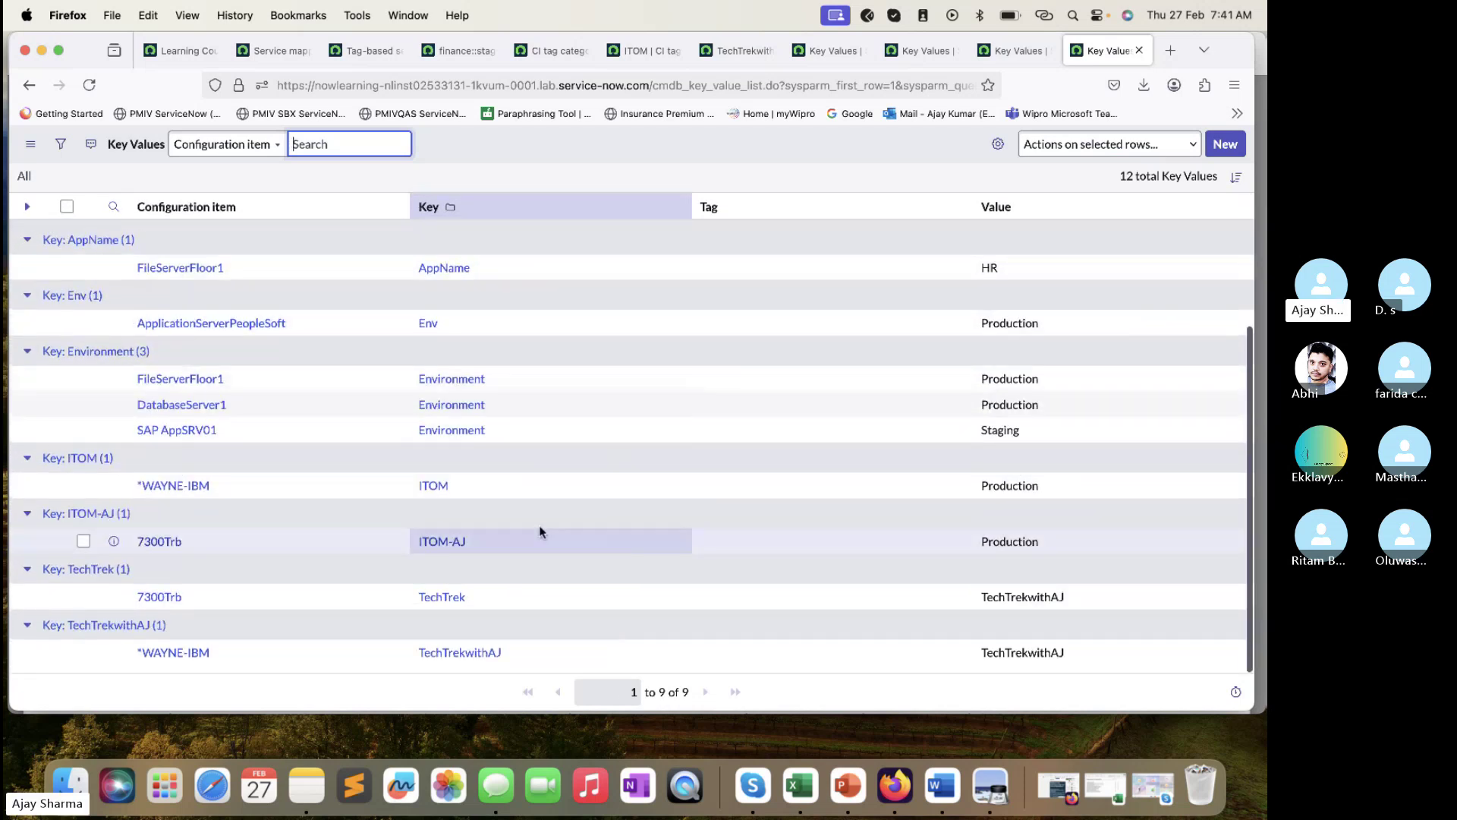
pyautogui.click(454, 480)
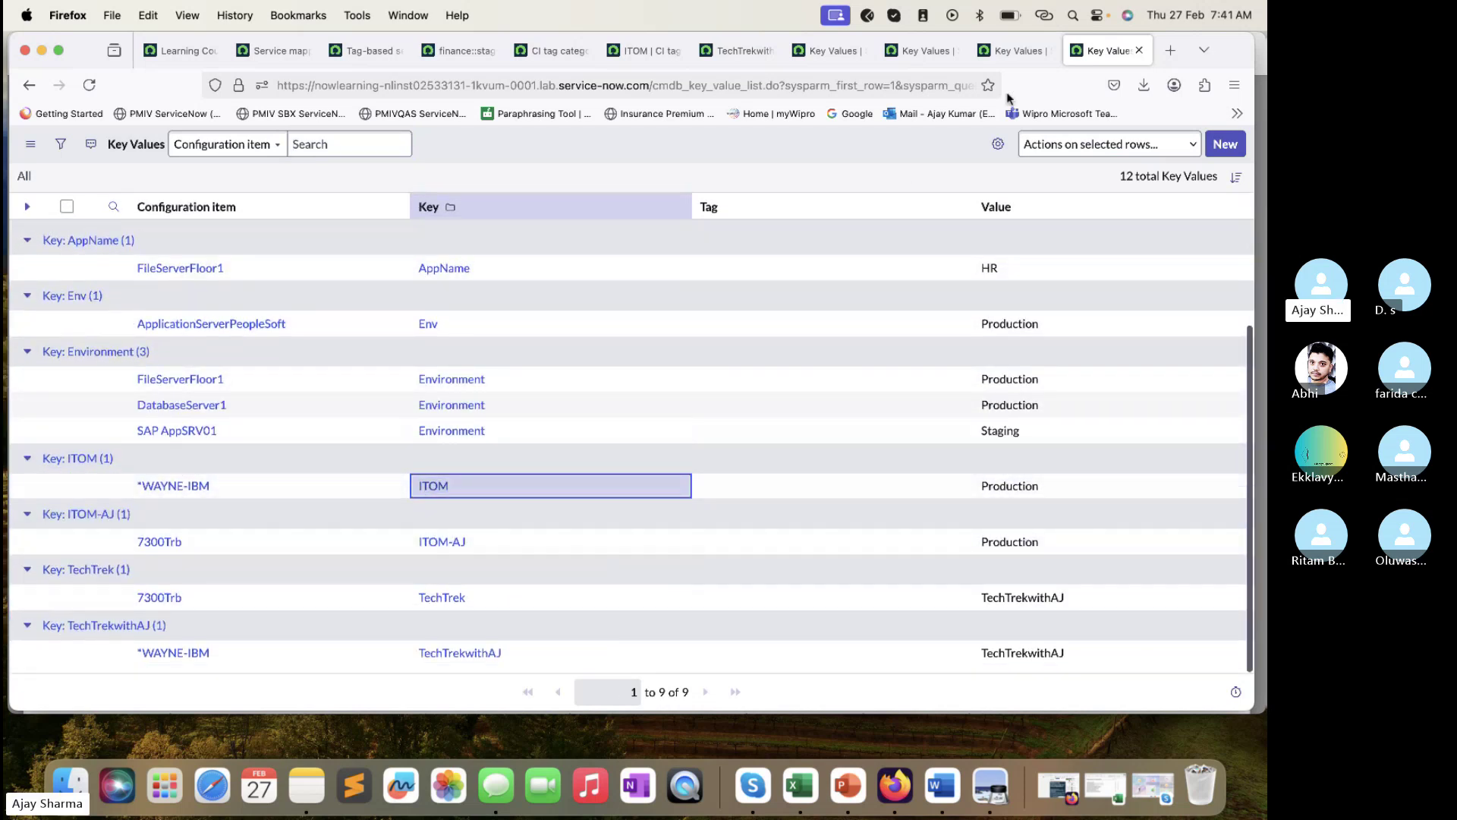
pyautogui.click(1011, 55)
pyautogui.click(920, 50)
pyautogui.press('Left')
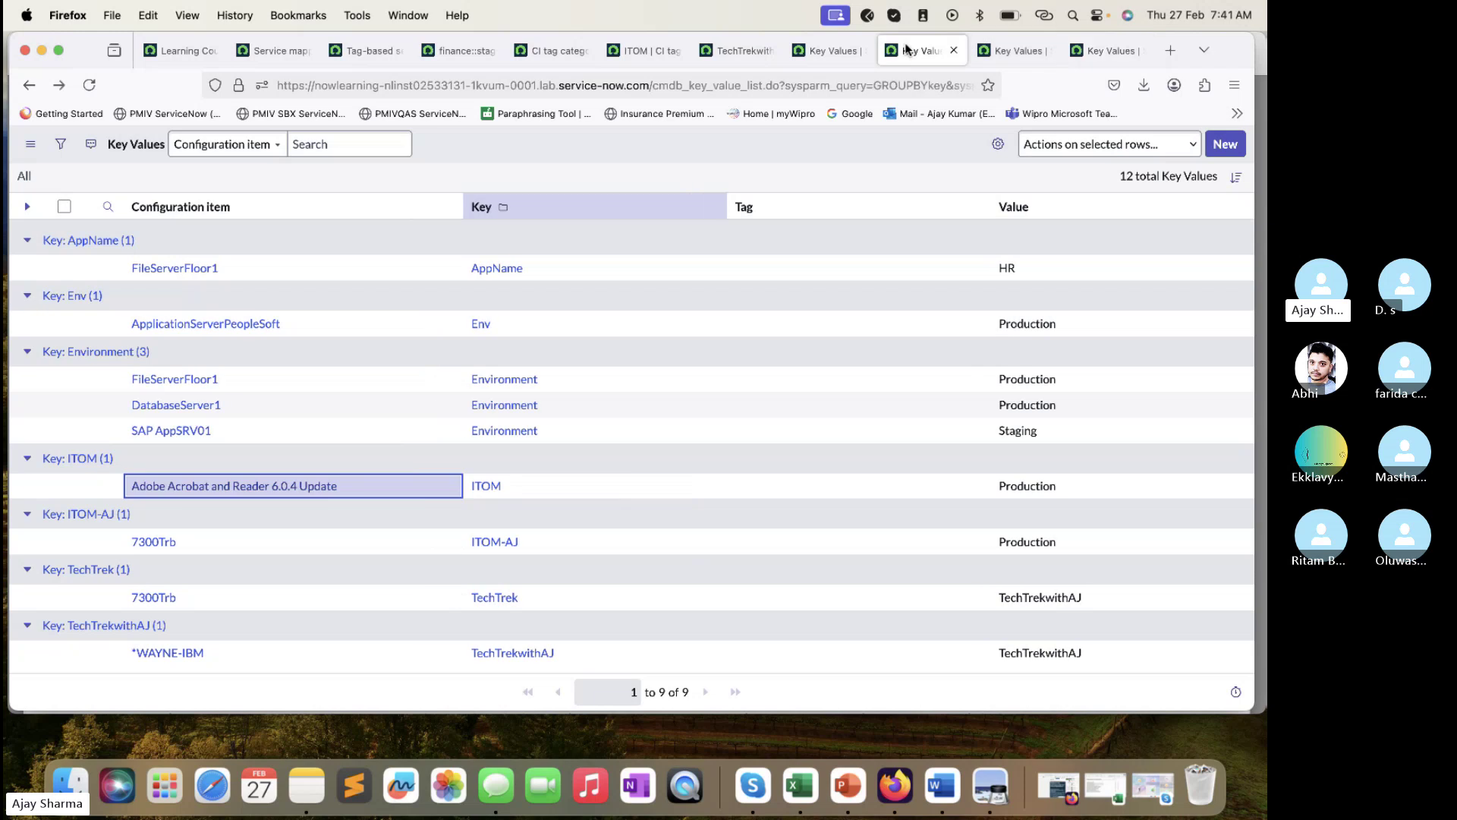
# - Copy the ITOM key from the Key Values list and make it the ITOM tag category's tag key
pyautogui.click(645, 51)
pyautogui.click(174, 284)
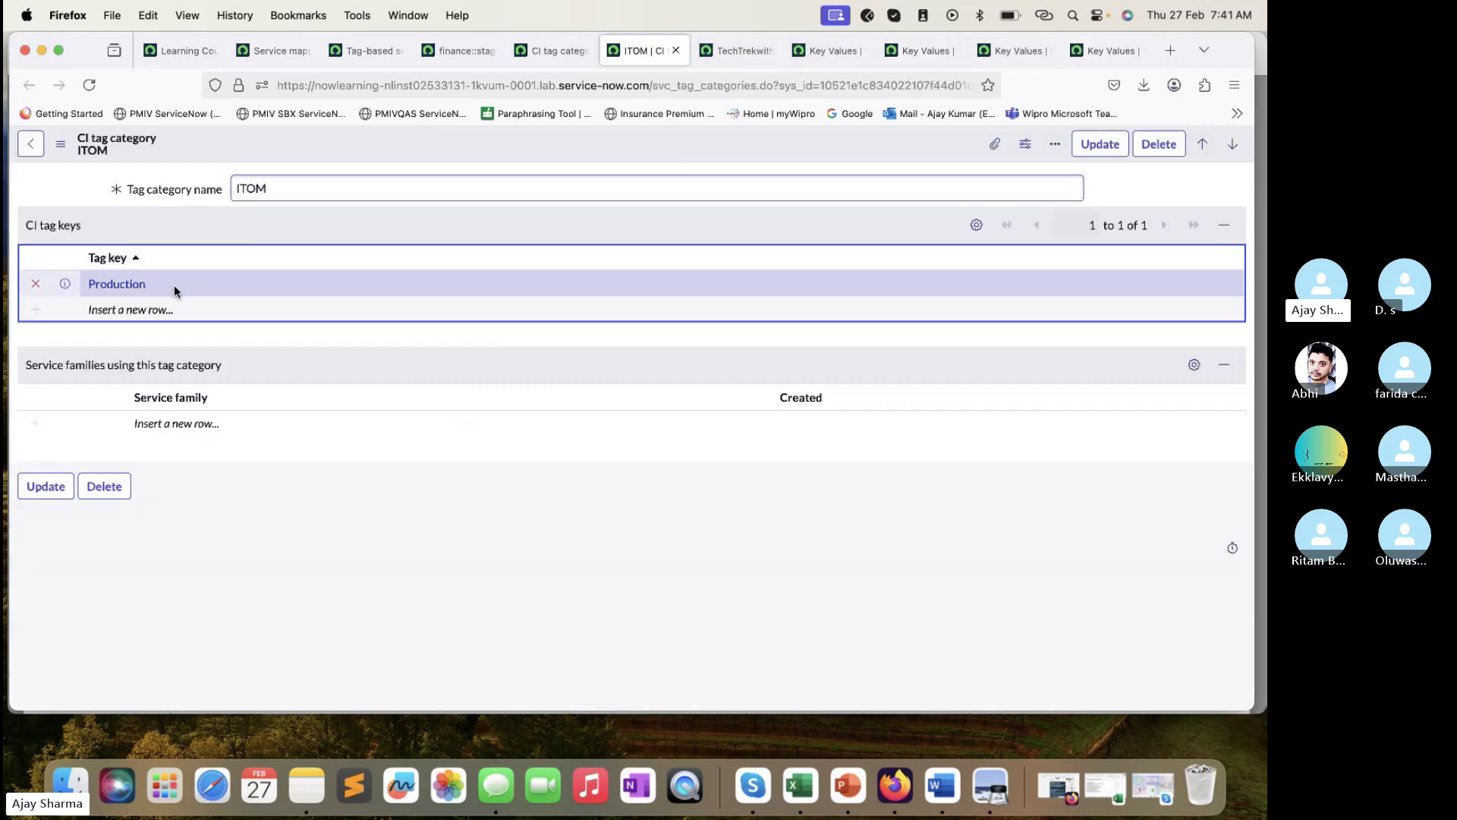
pyautogui.click(175, 286)
pyautogui.press('super+a')
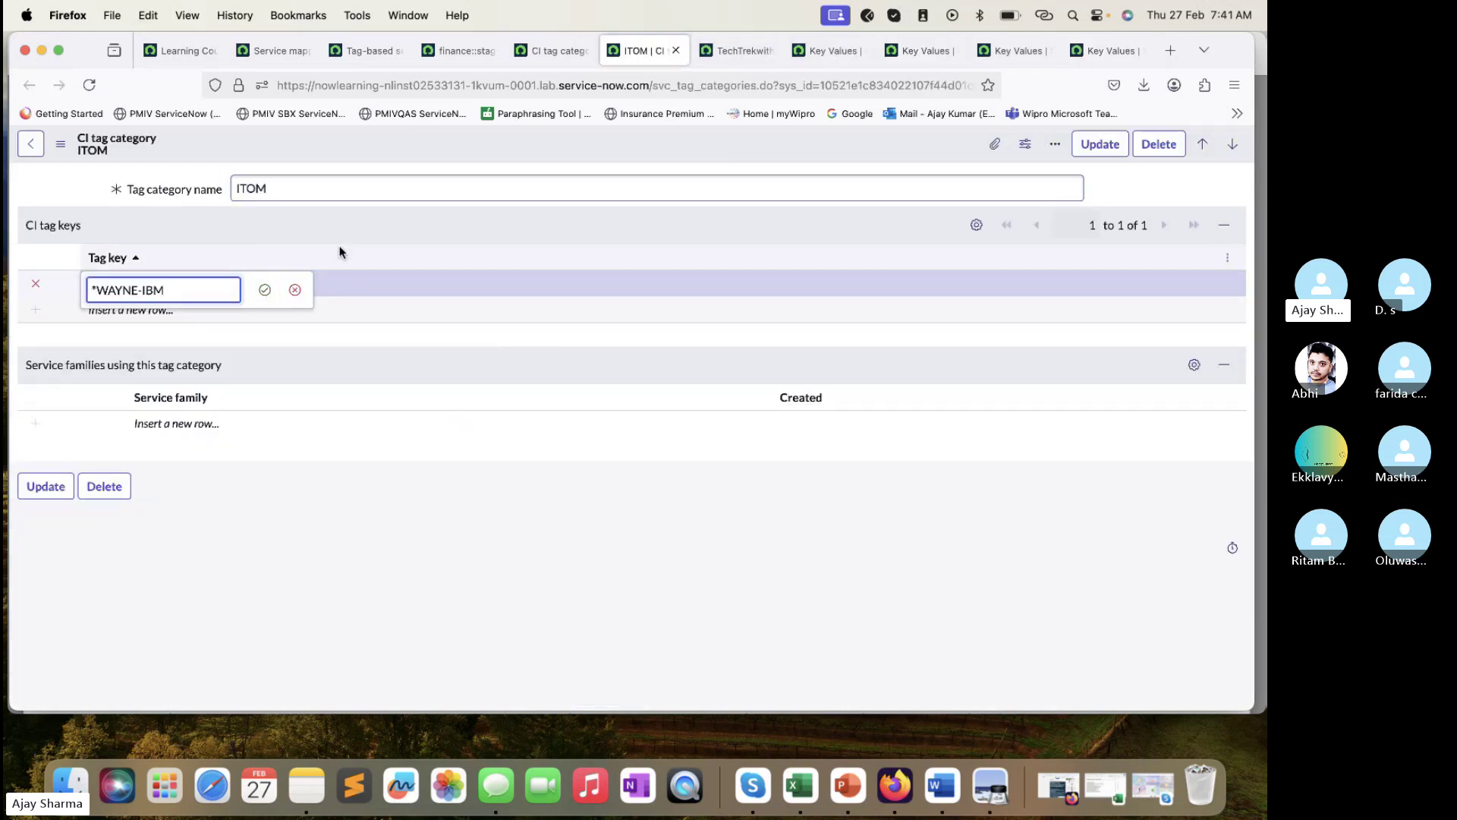
pyautogui.click(1095, 49)
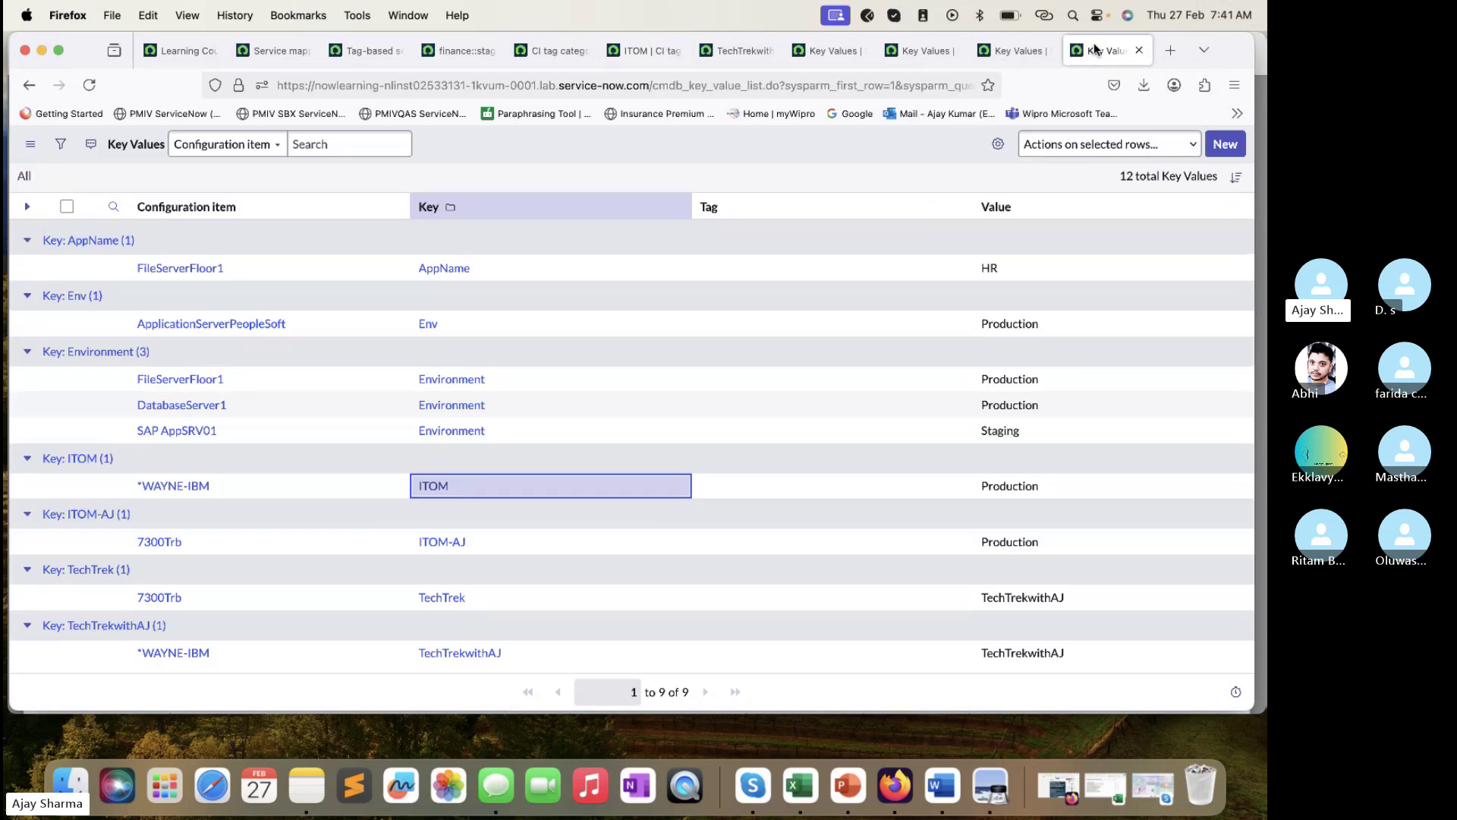
pyautogui.doubleClick(477, 483)
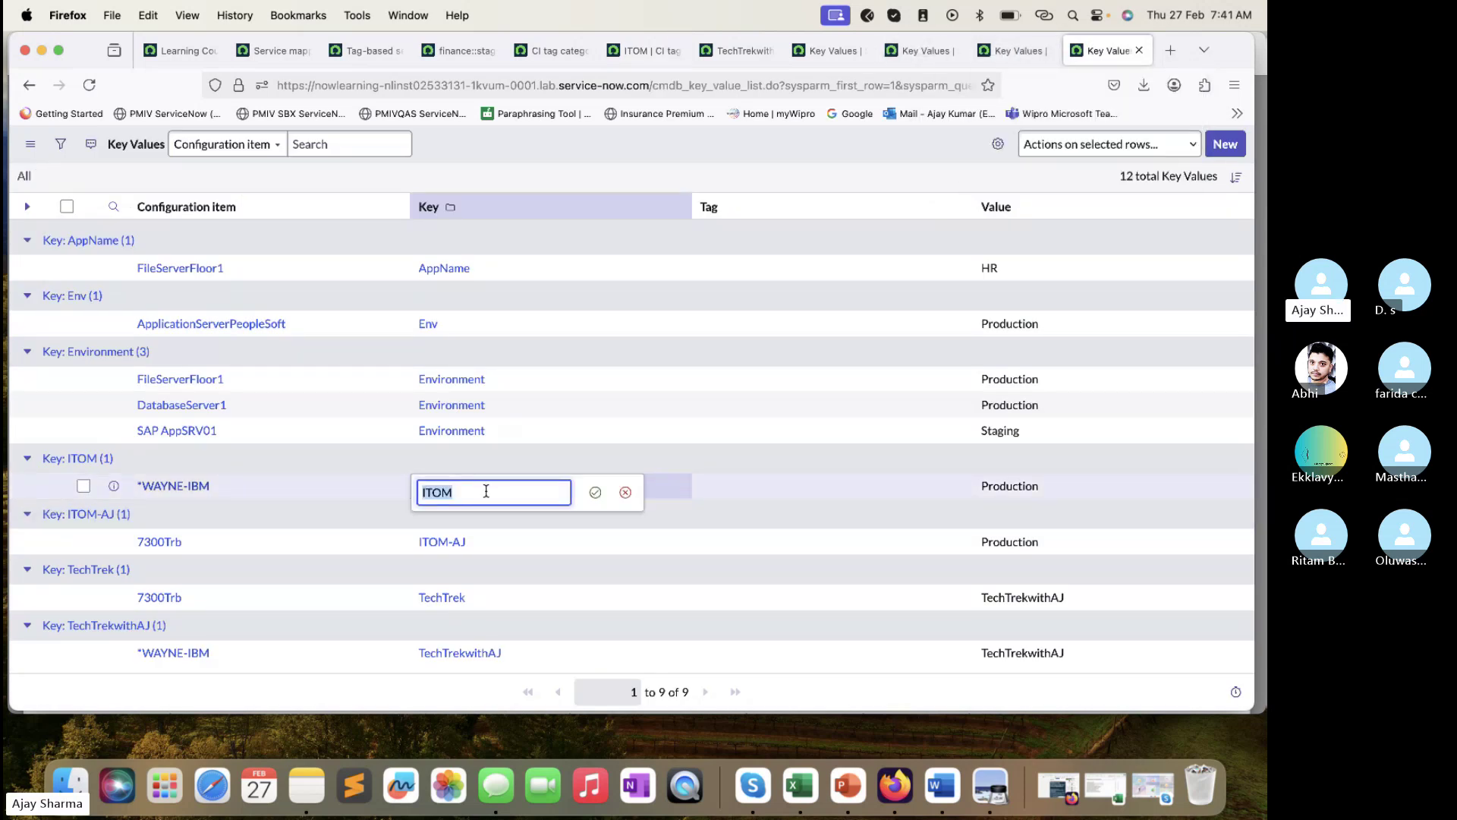
pyautogui.click(593, 493)
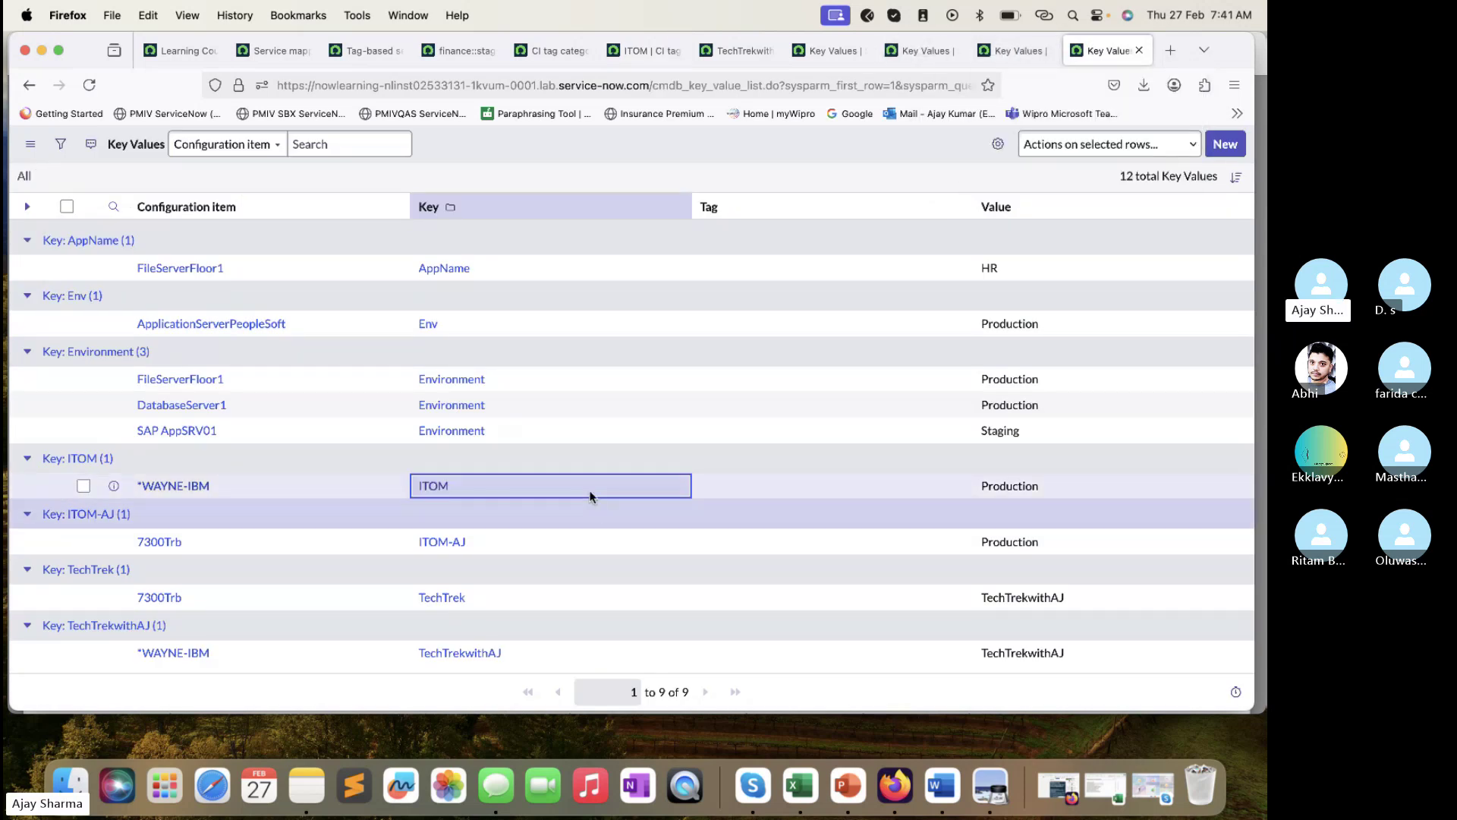
pyautogui.click(567, 51)
pyautogui.click(640, 53)
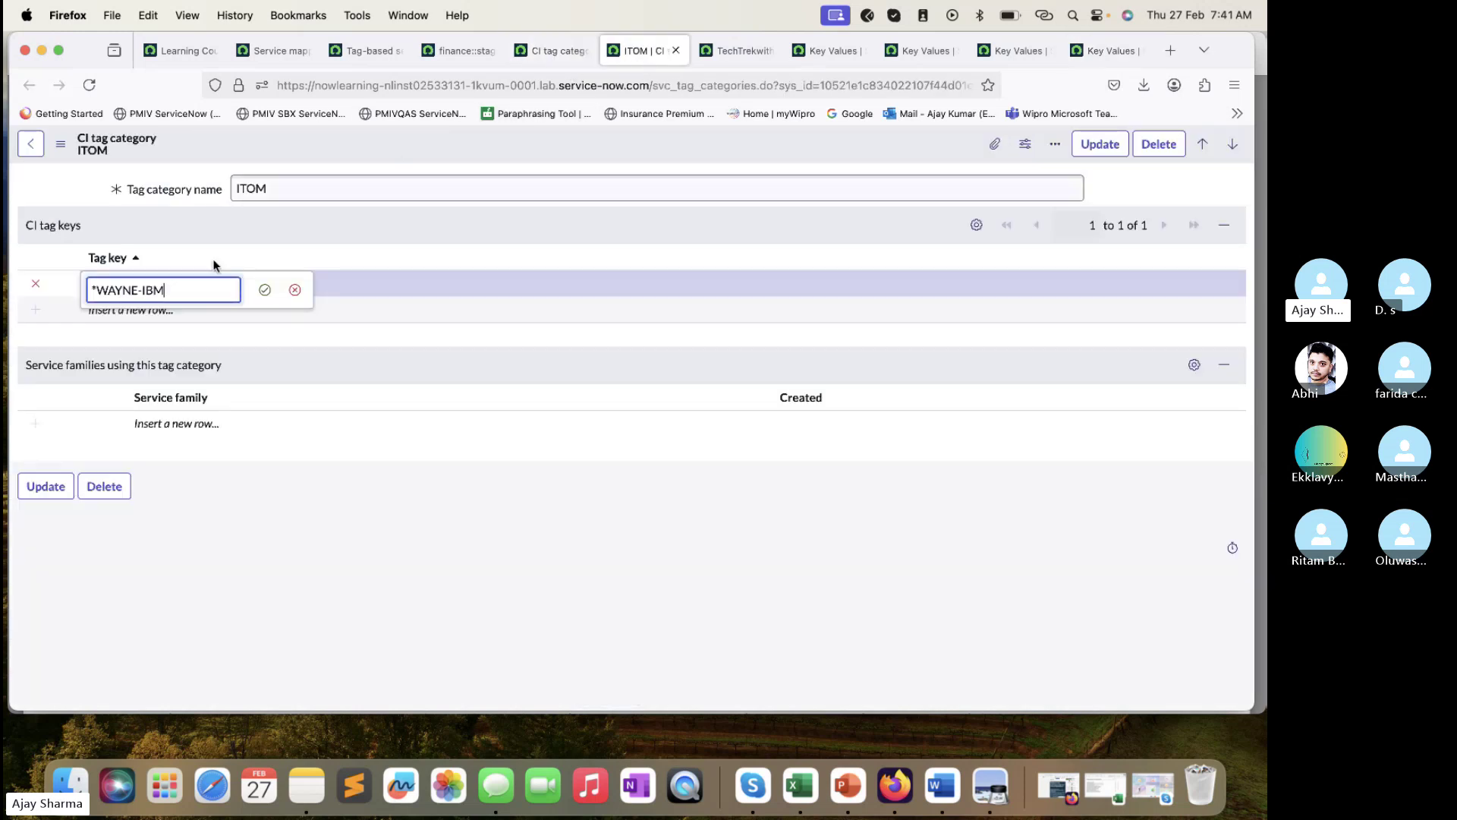
pyautogui.click(263, 290)
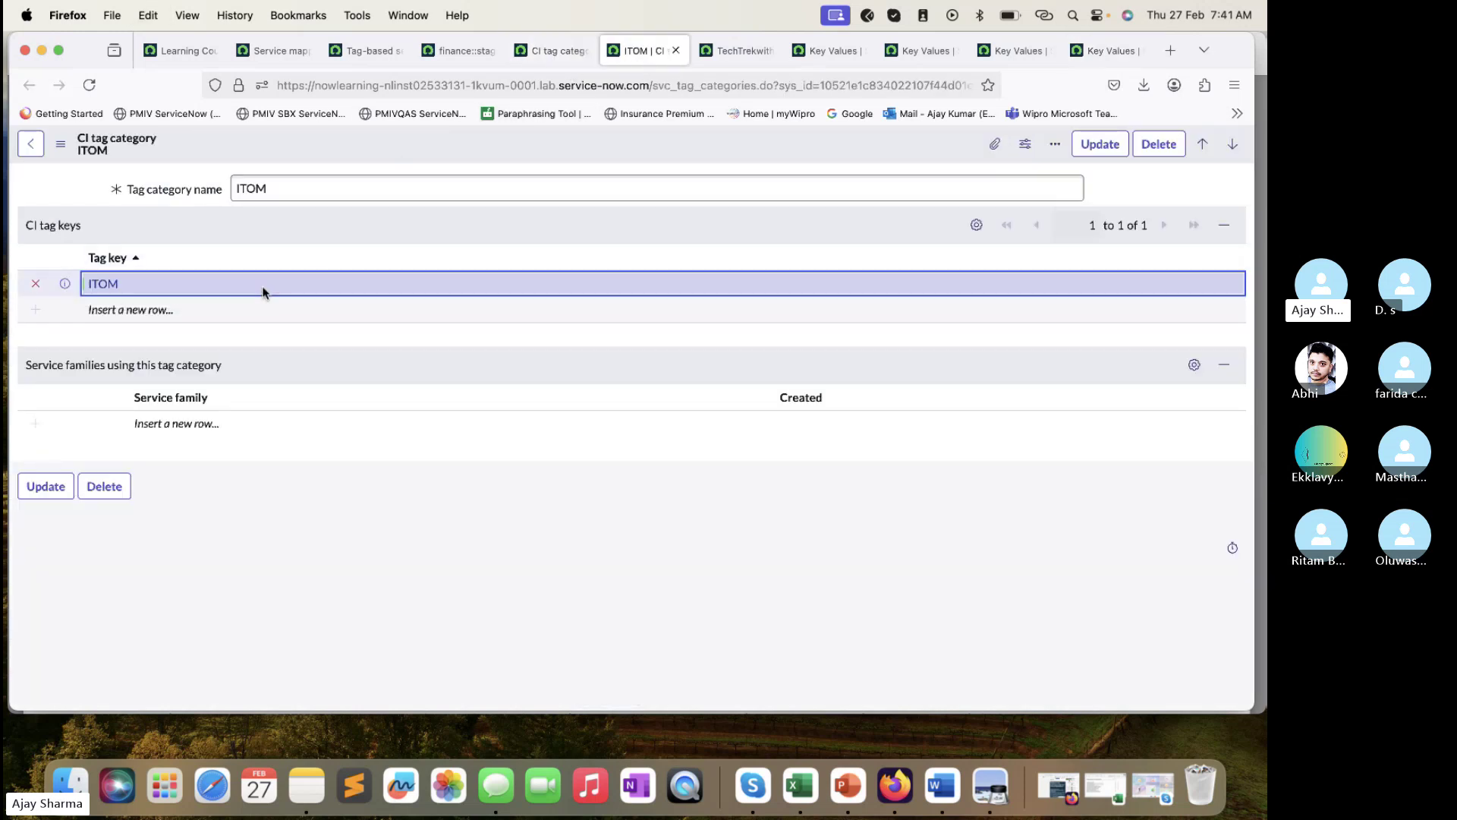
# - Copy the ITOM-AJ key from the Key Values list and add it as the ITOM category's second tag key
pyautogui.click(1112, 50)
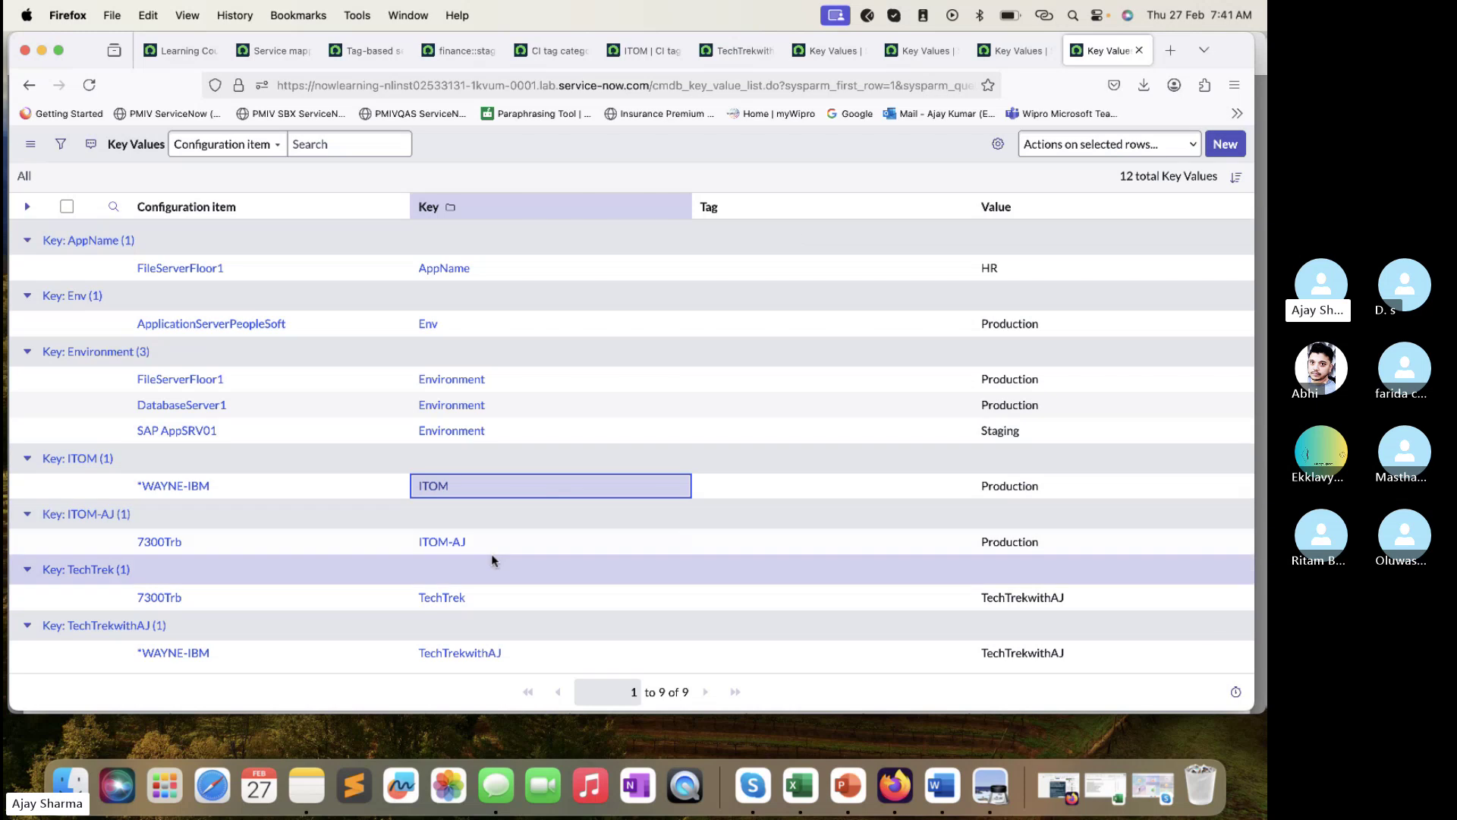
pyautogui.moveTo(498, 547); pyautogui.dragTo(410, 541)
pyautogui.press('super+c')
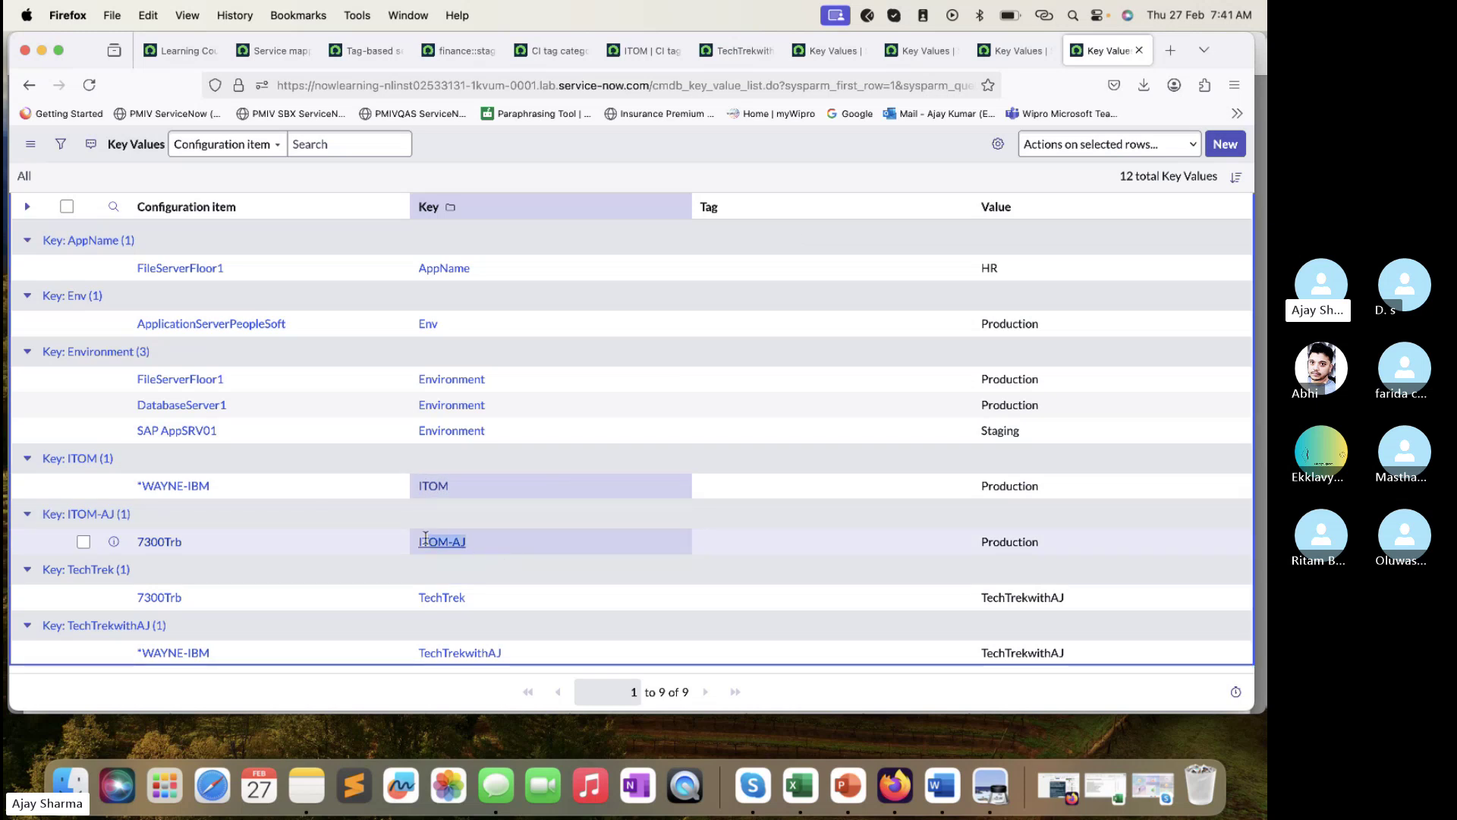
pyautogui.click(652, 50)
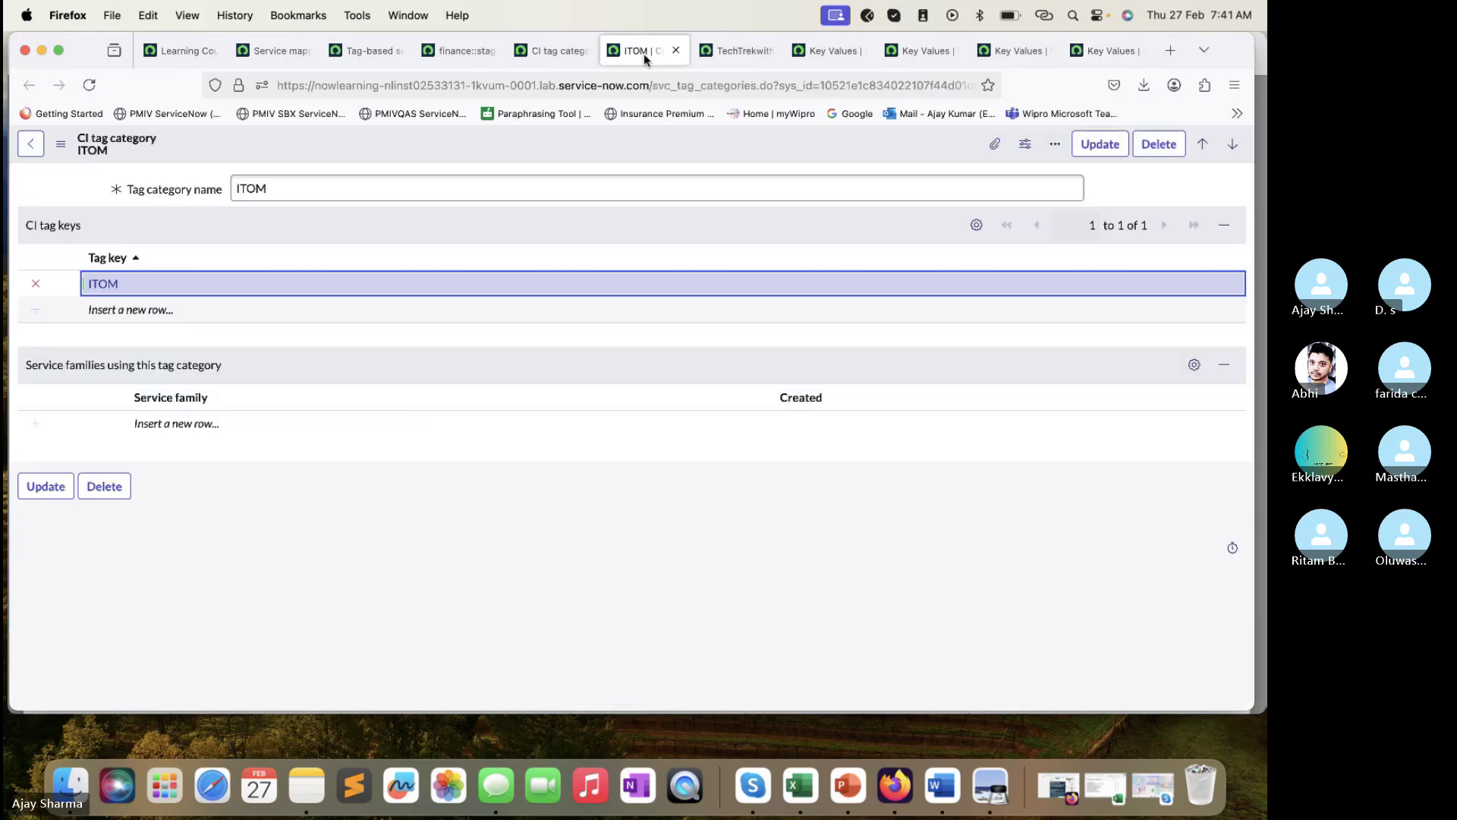
pyautogui.click(143, 309)
pyautogui.press('super+v')
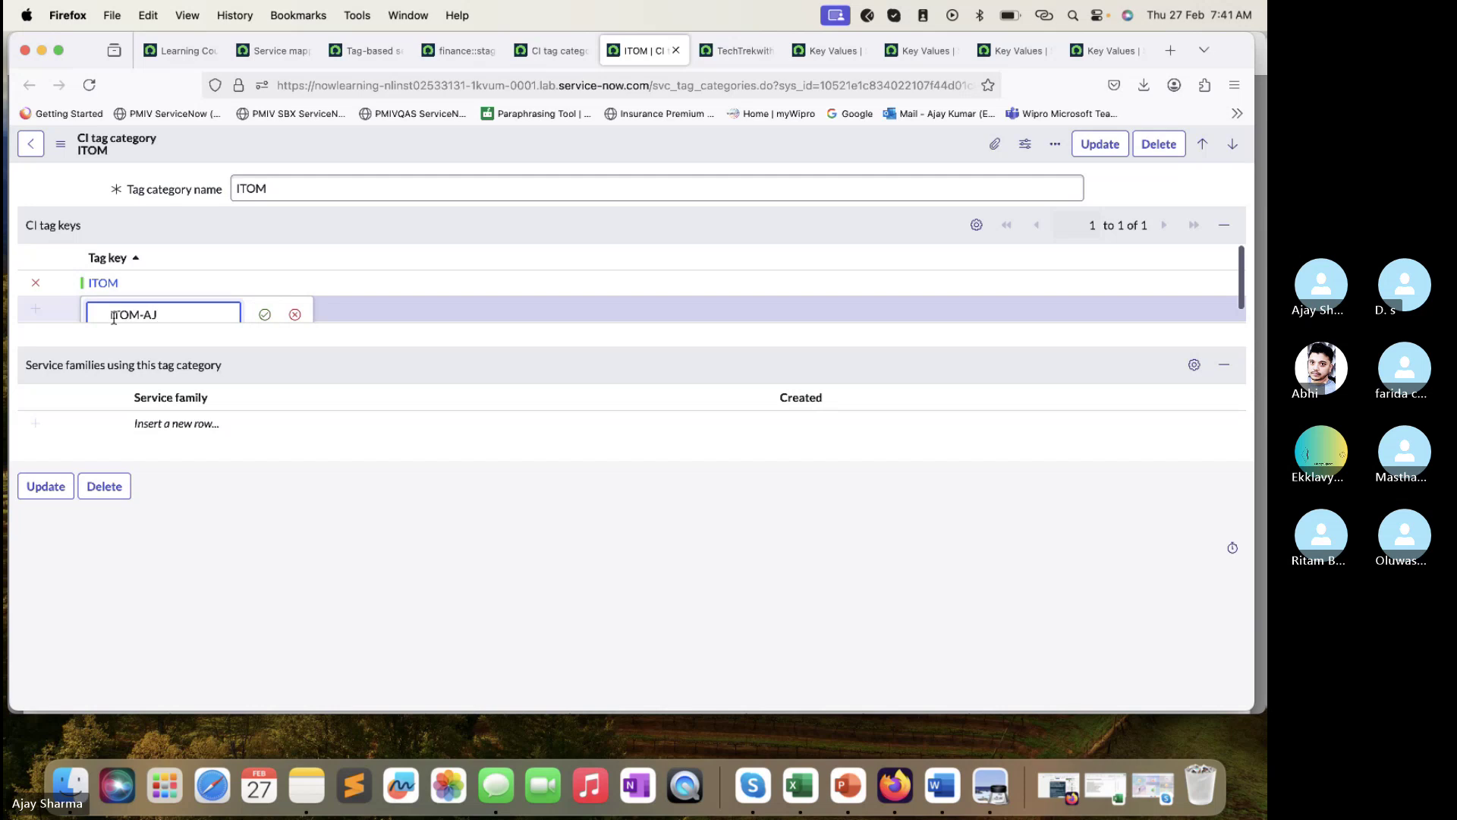
pyautogui.click(264, 314)
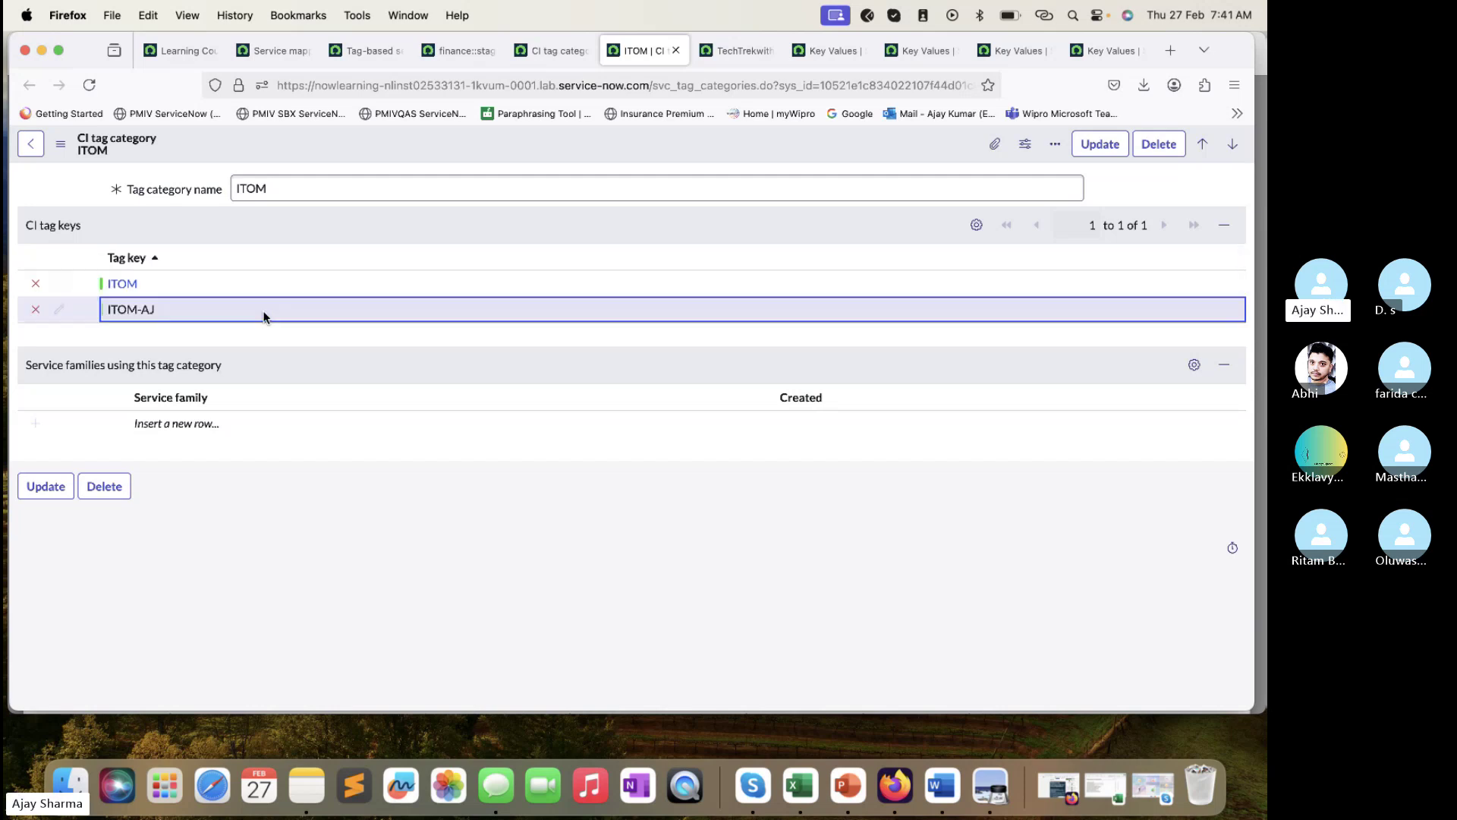
# - Rename the ITOM tag category as Production and update the record
pyautogui.doubleClick(280, 190)
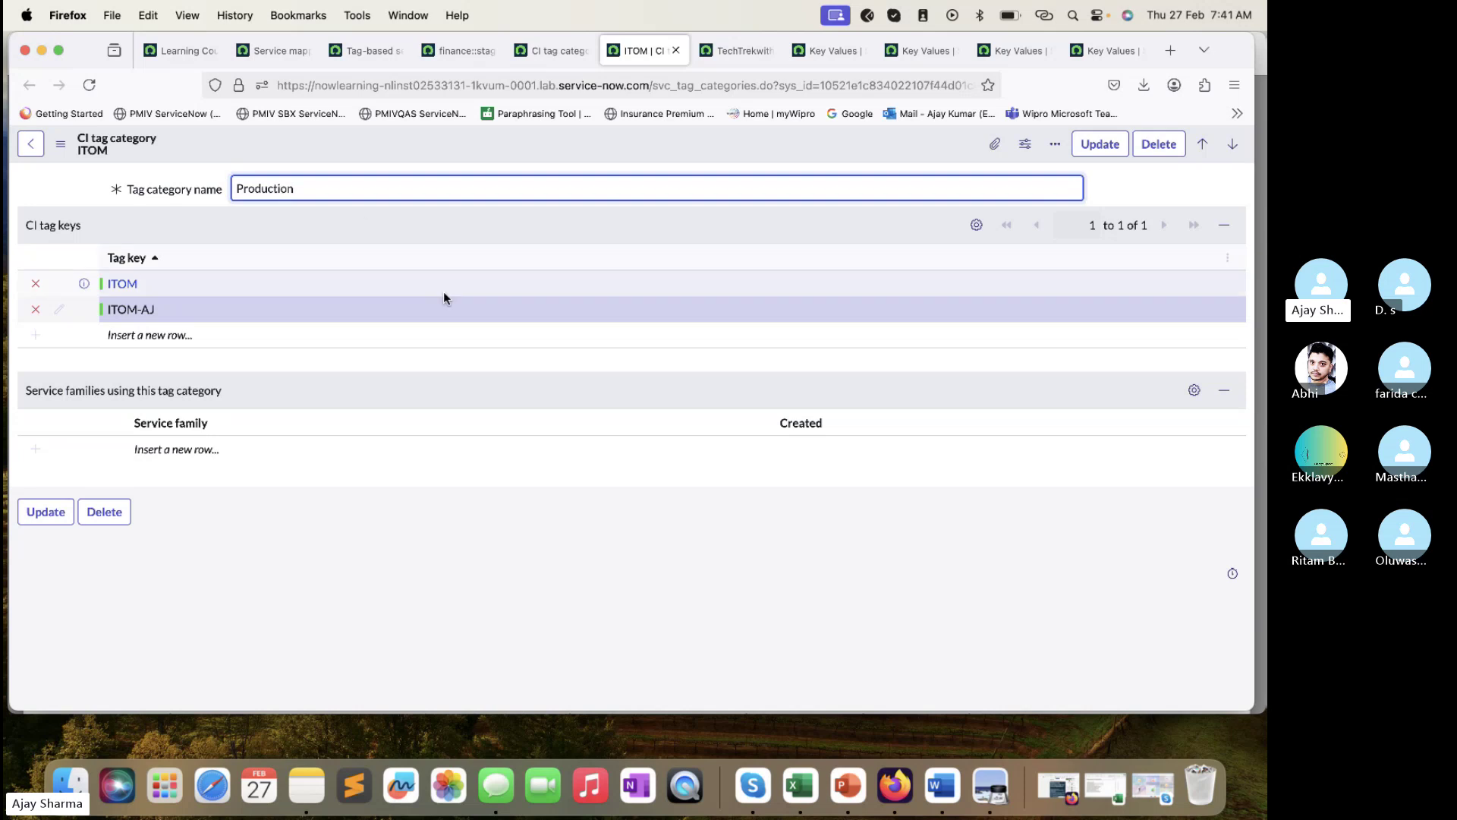
pyautogui.click(470, 668)
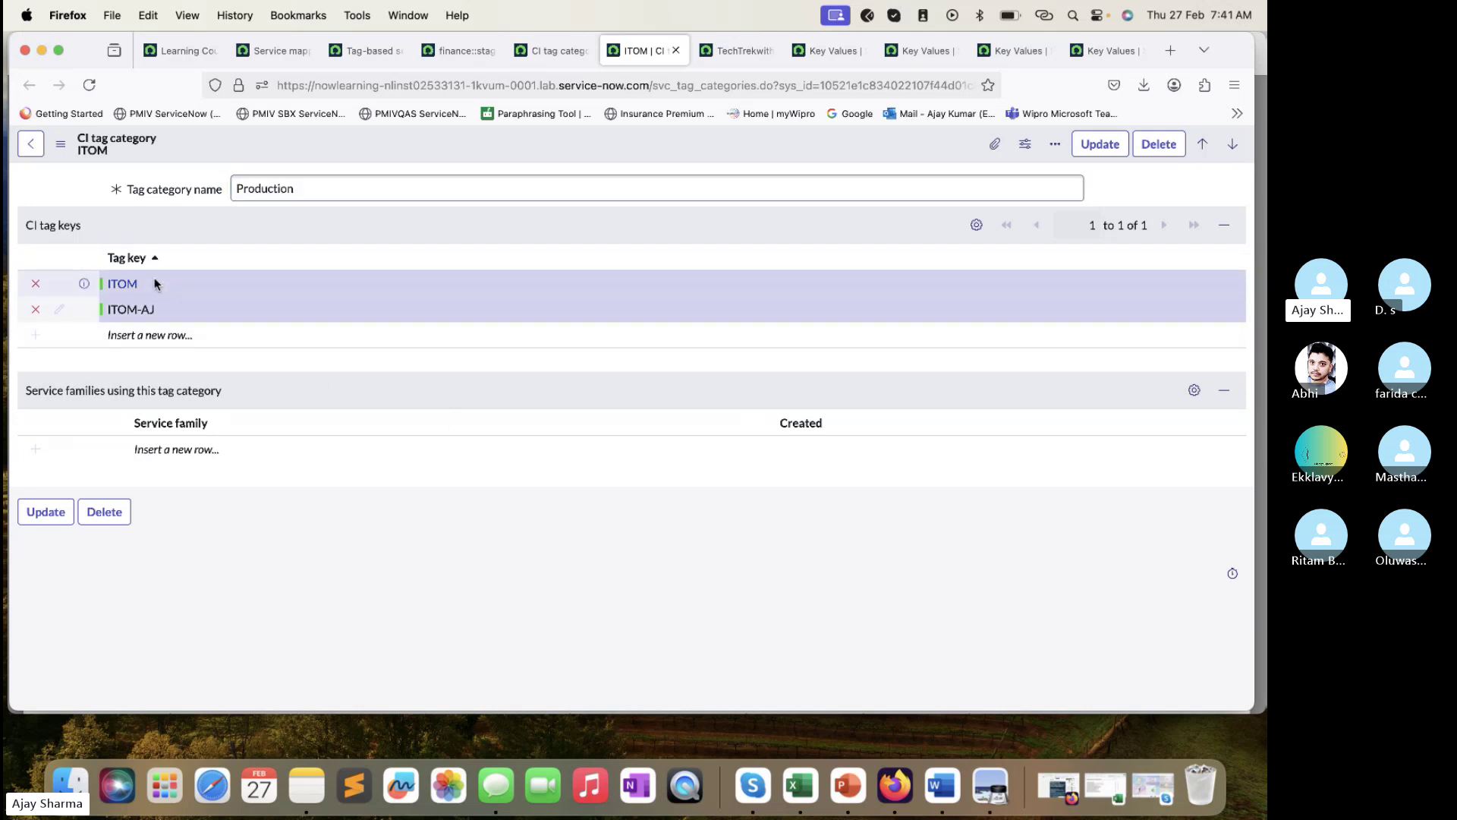
pyautogui.click(1099, 144)
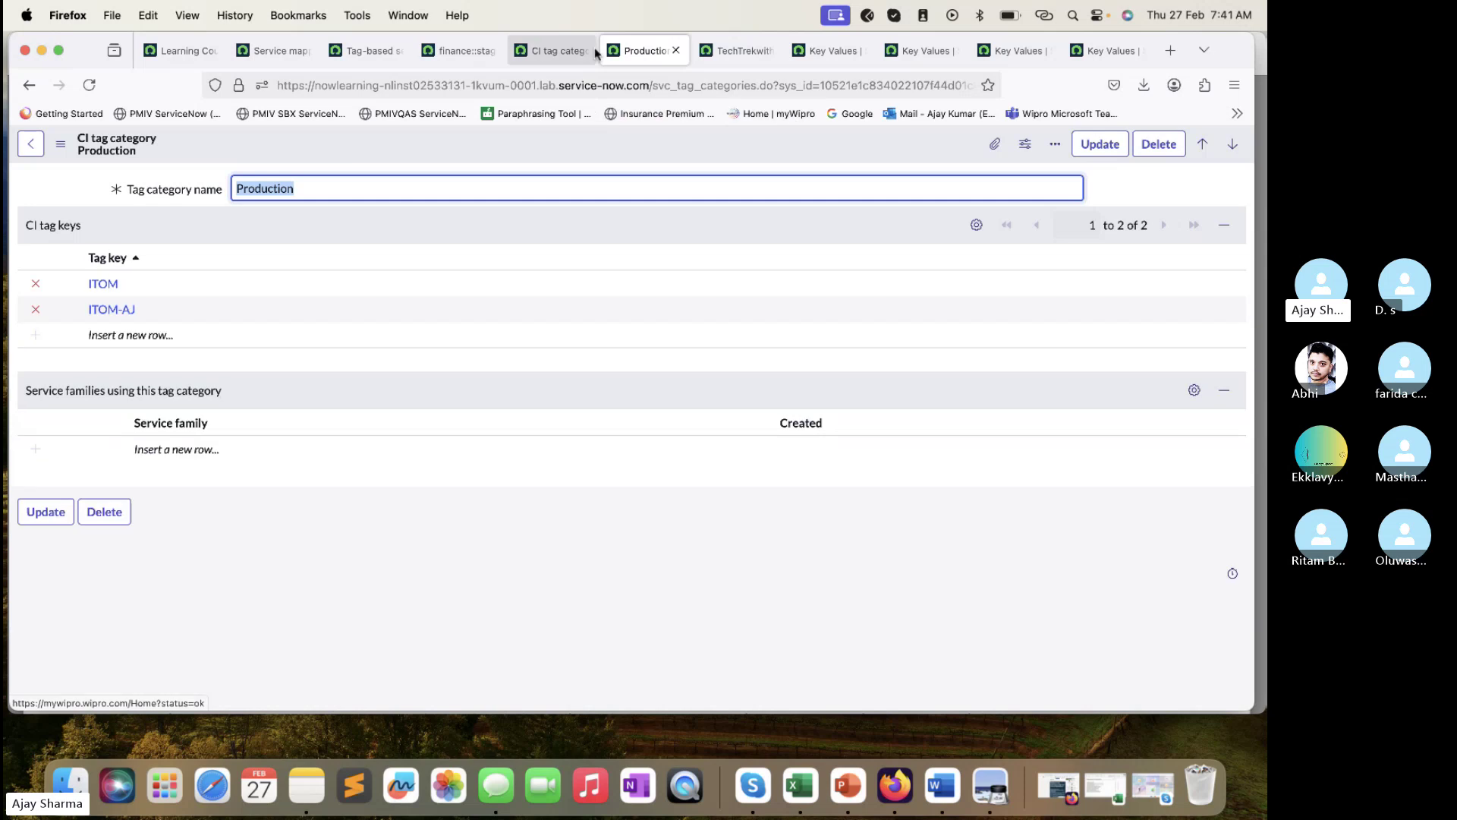
# - Open the TechTrekwithAJ tag category from the CI tag categories list in a separate browser tab
pyautogui.click(561, 51)
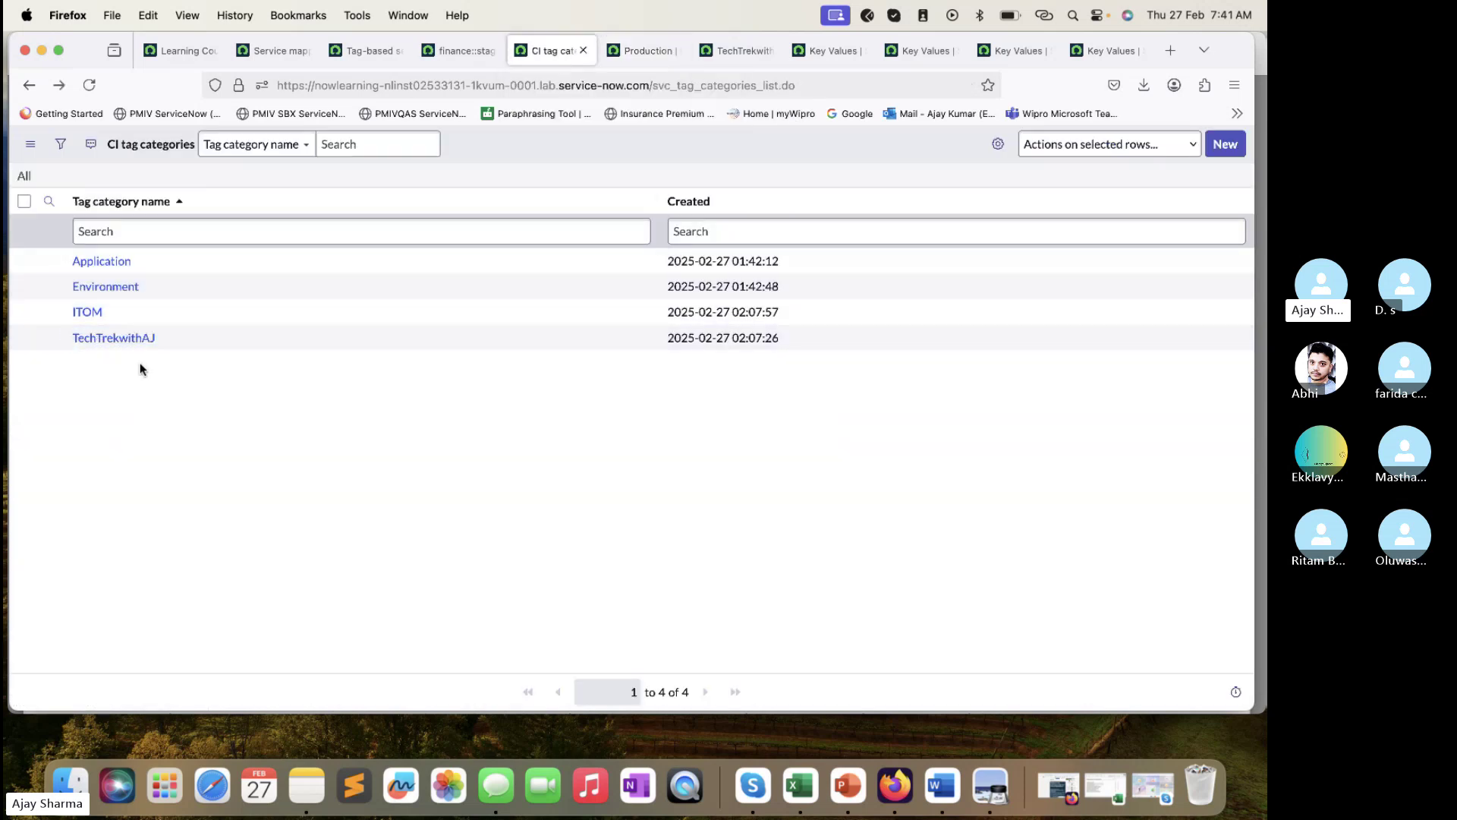
pyautogui.keyDown('super'); pyautogui.click(129, 338); pyautogui.keyUp('super')
pyautogui.click(596, 46)
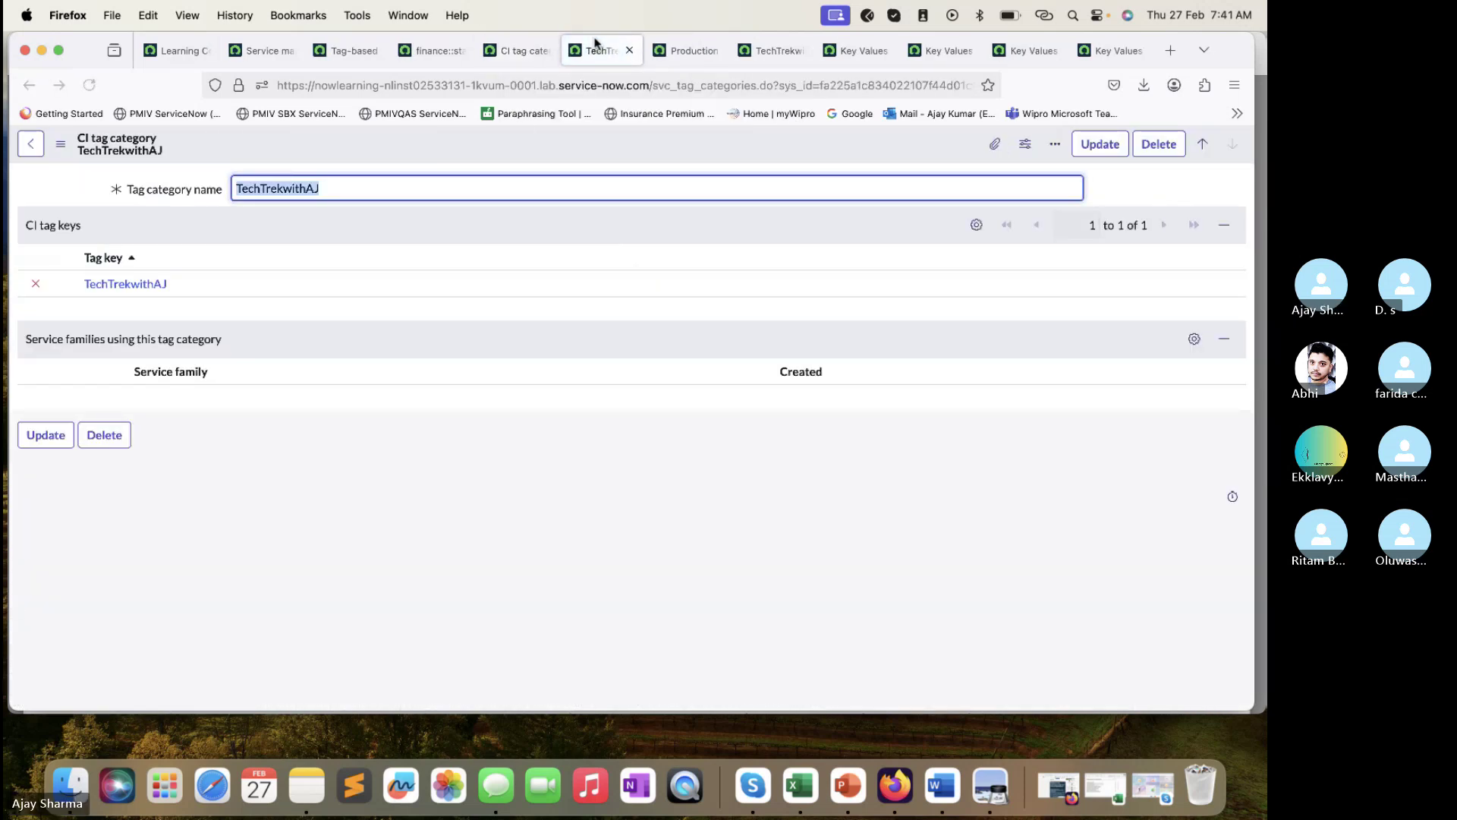
# - Try to add the TechTrek key from the Key Values list as a new tag key of the TechTrekwithAJ category
pyautogui.click(1082, 50)
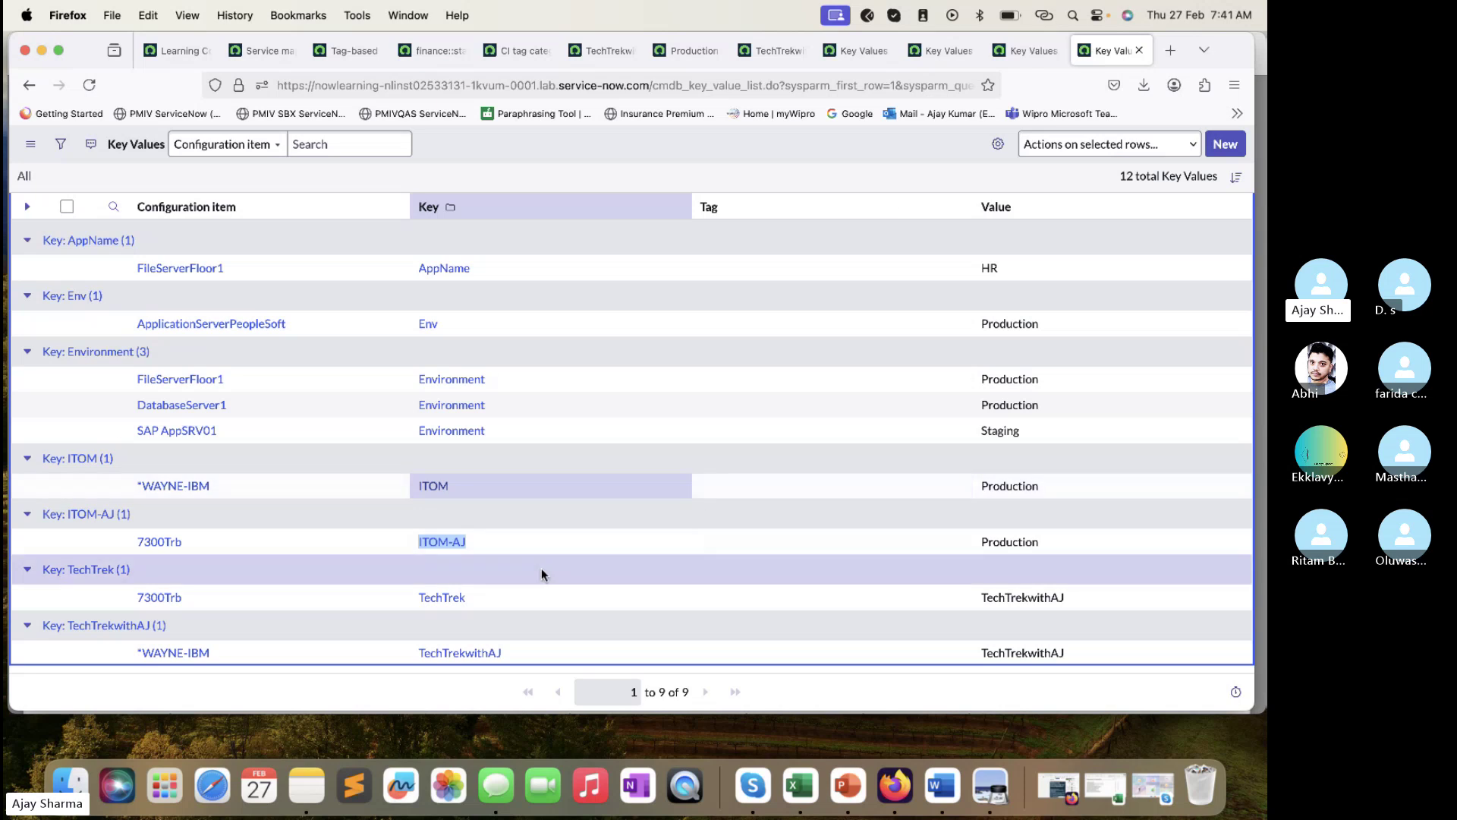
pyautogui.click(476, 597)
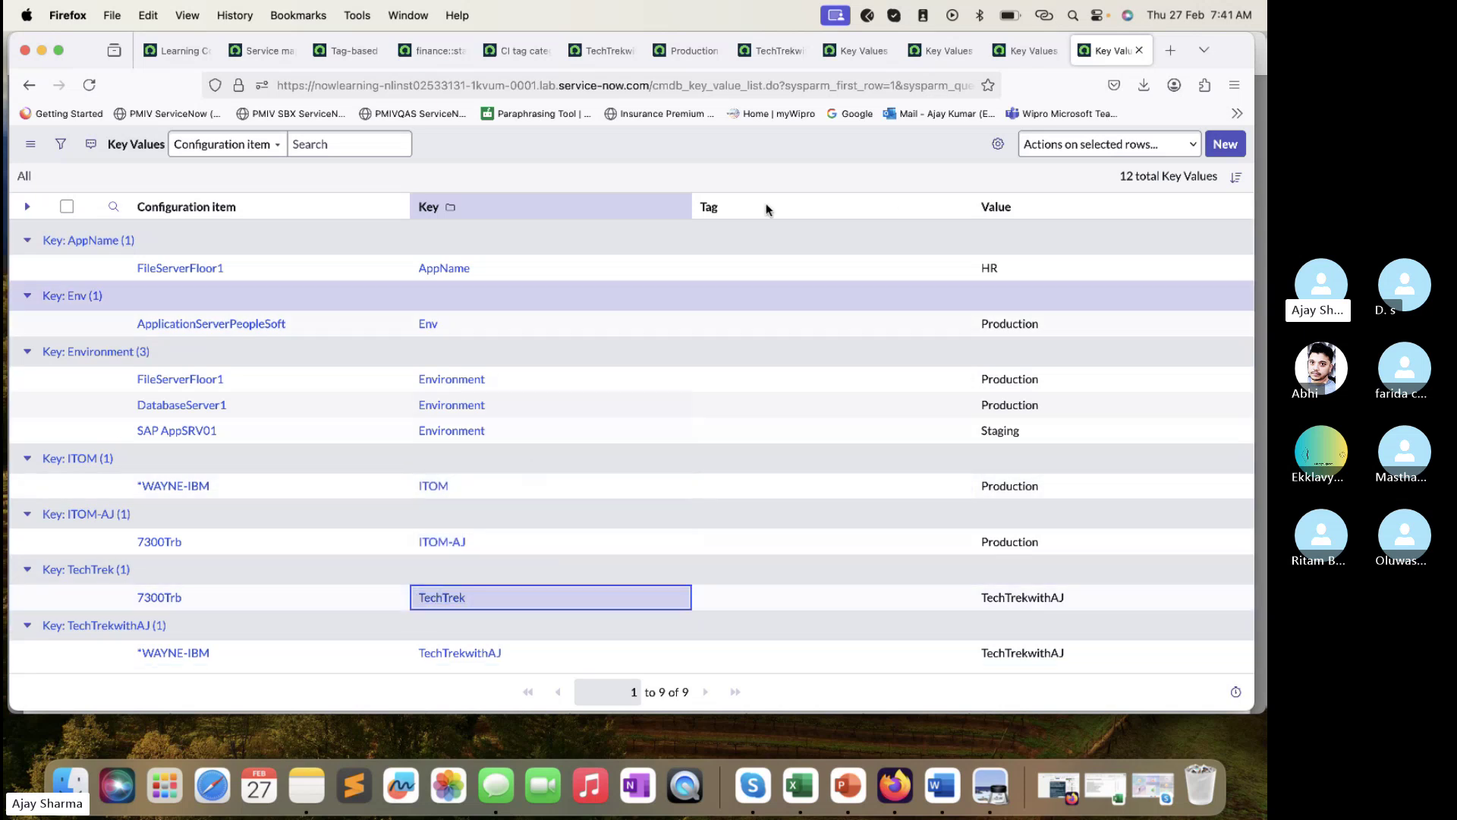
pyautogui.click(608, 55)
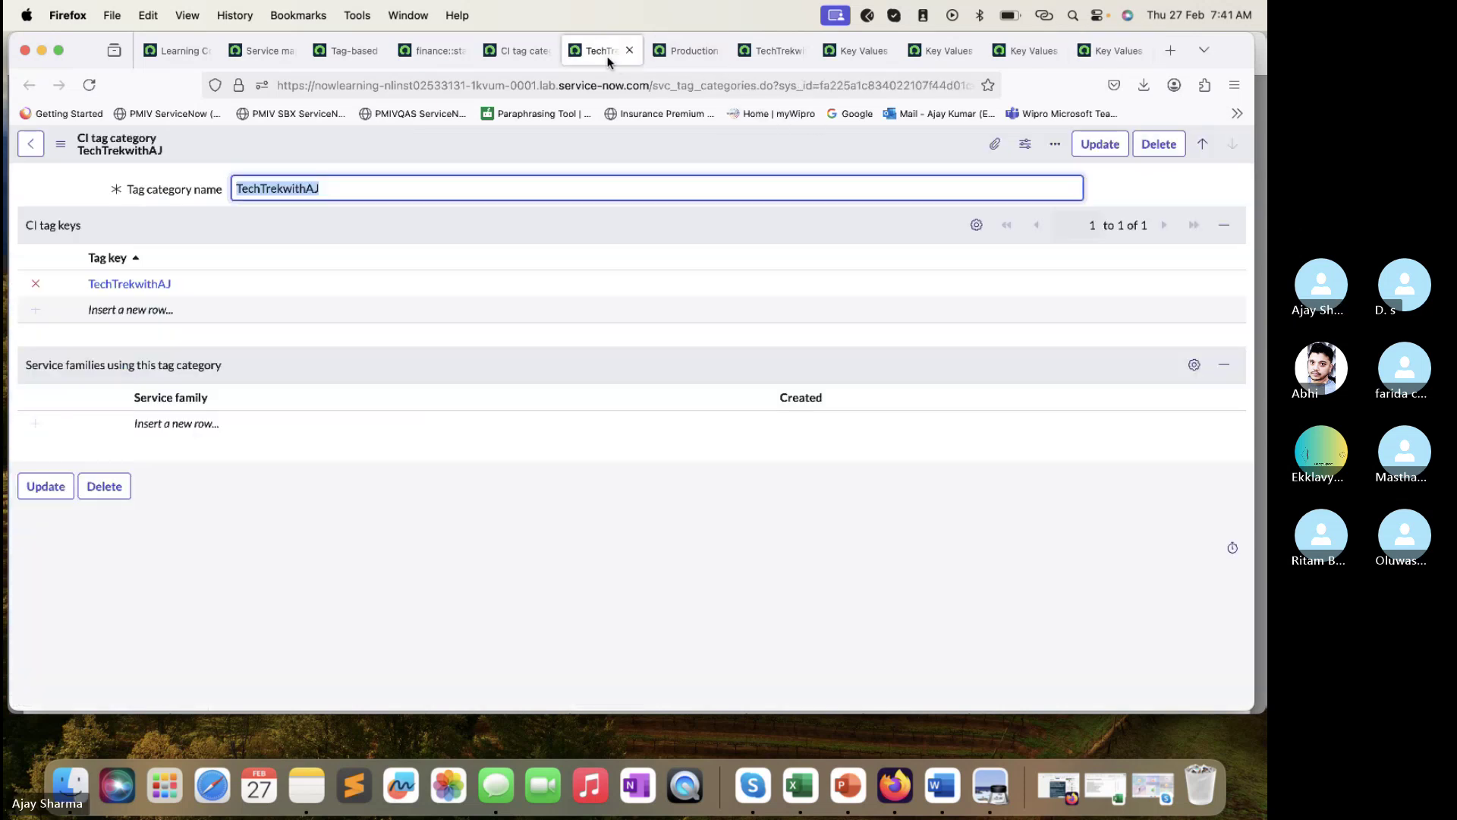
pyautogui.doubleClick(162, 309)
pyautogui.write('ITOM-AJ')
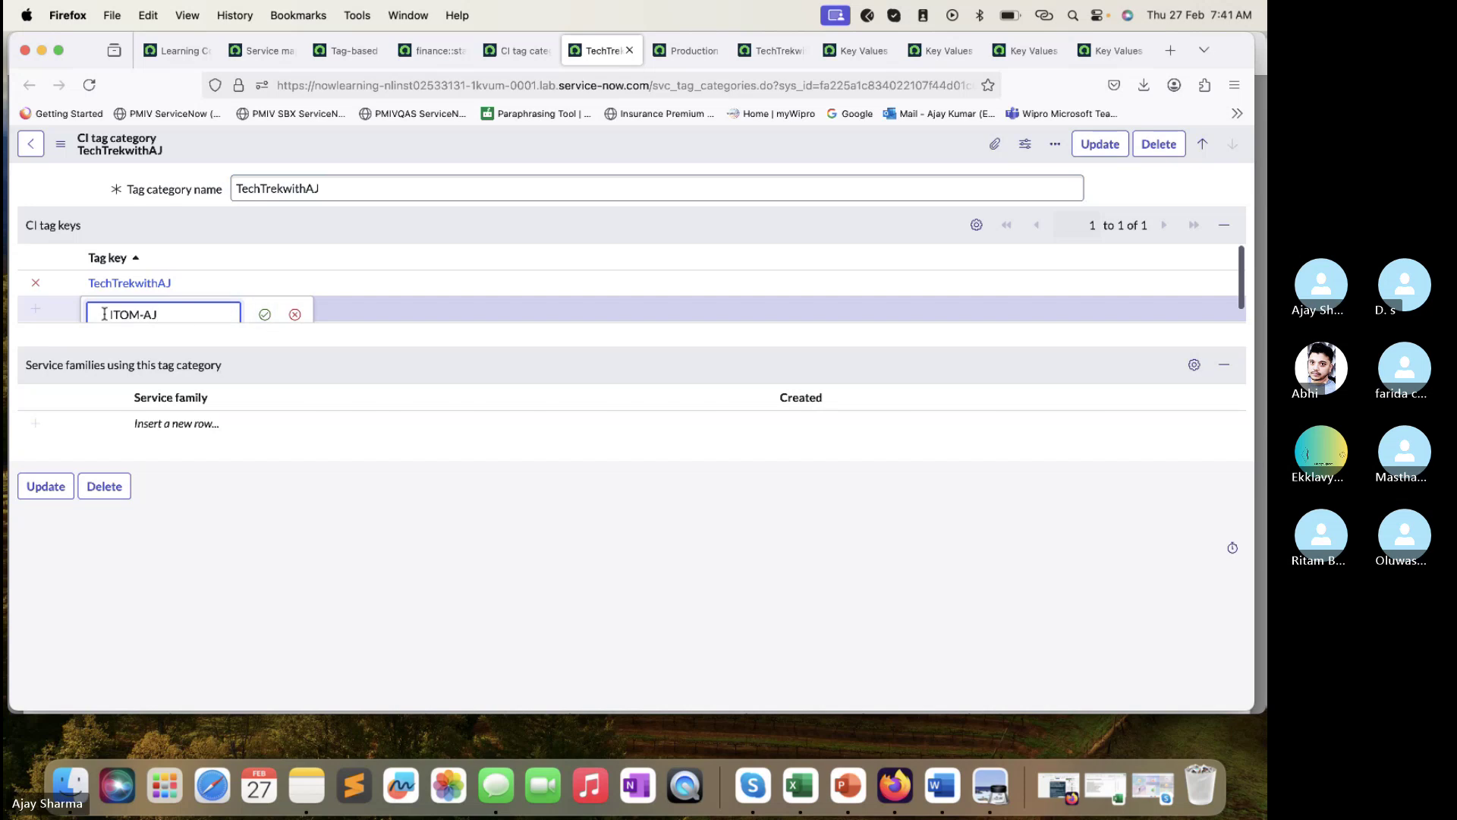
# - Copy TechTrek from the Key Values list, enter it as the TechTrekwithAJ category's second tag key, and update the record
pyautogui.click(929, 50)
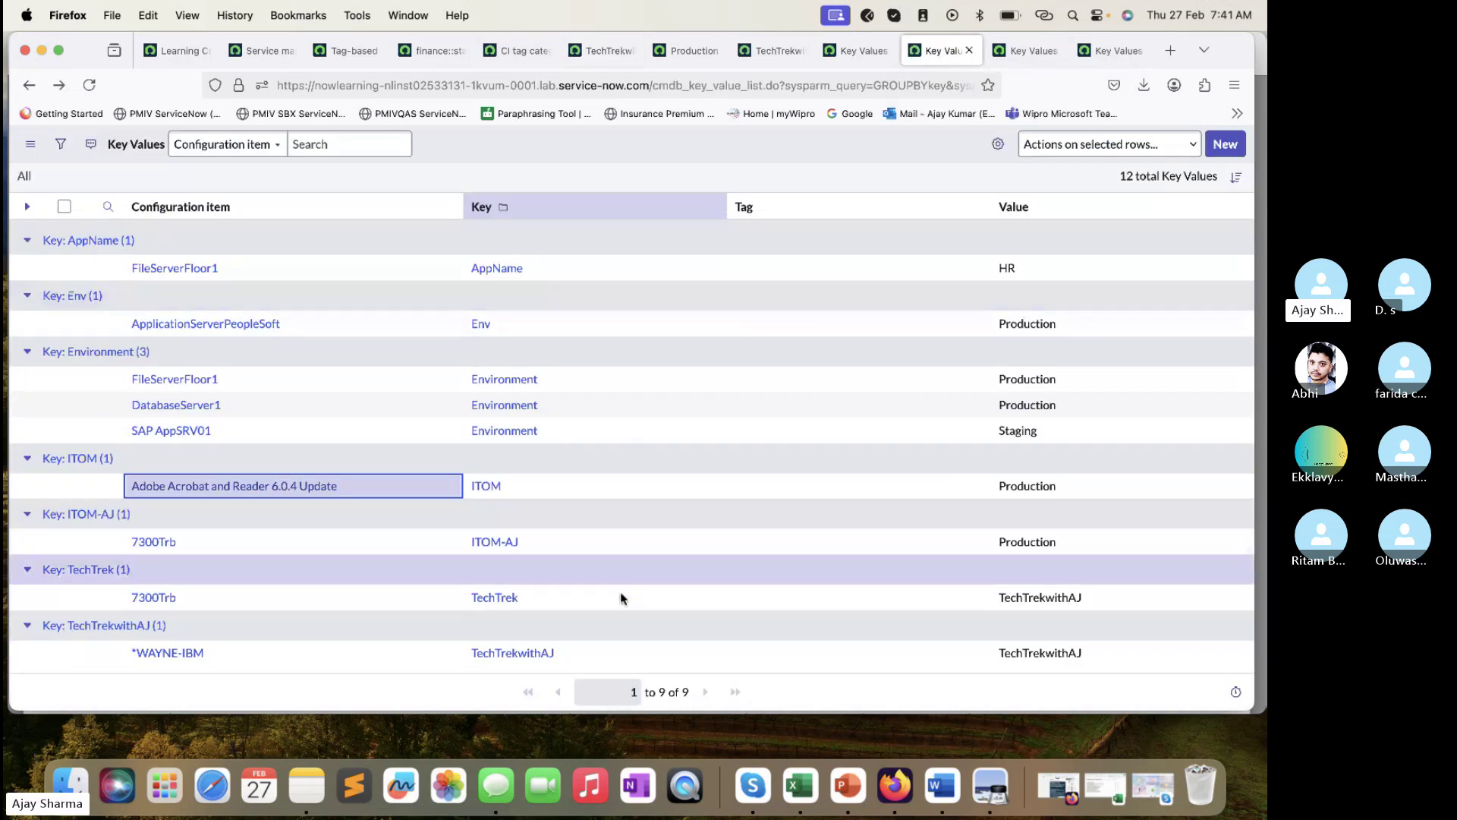
pyautogui.moveTo(570, 657); pyautogui.dragTo(521, 605)
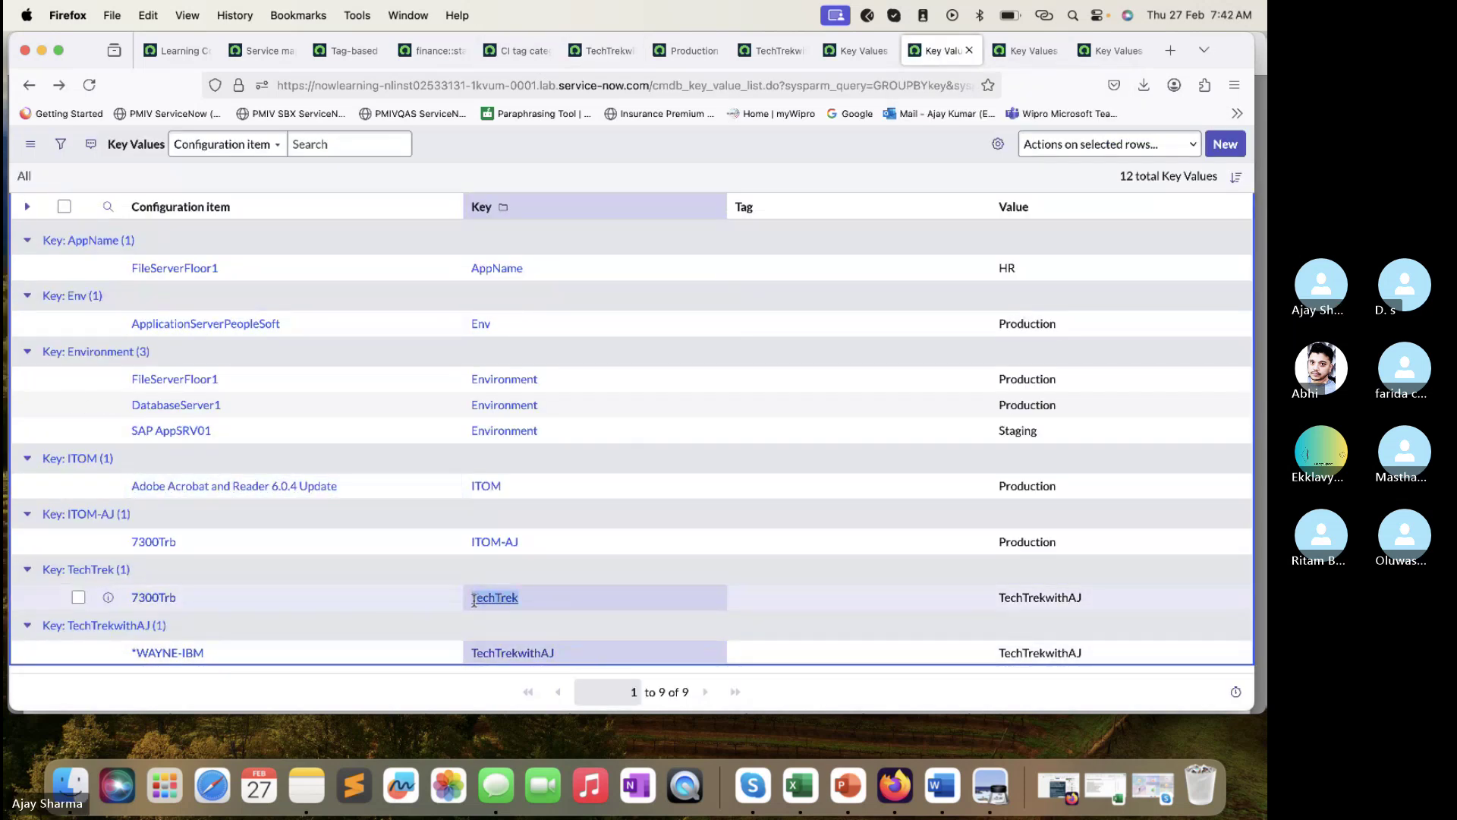
pyautogui.click(520, 601)
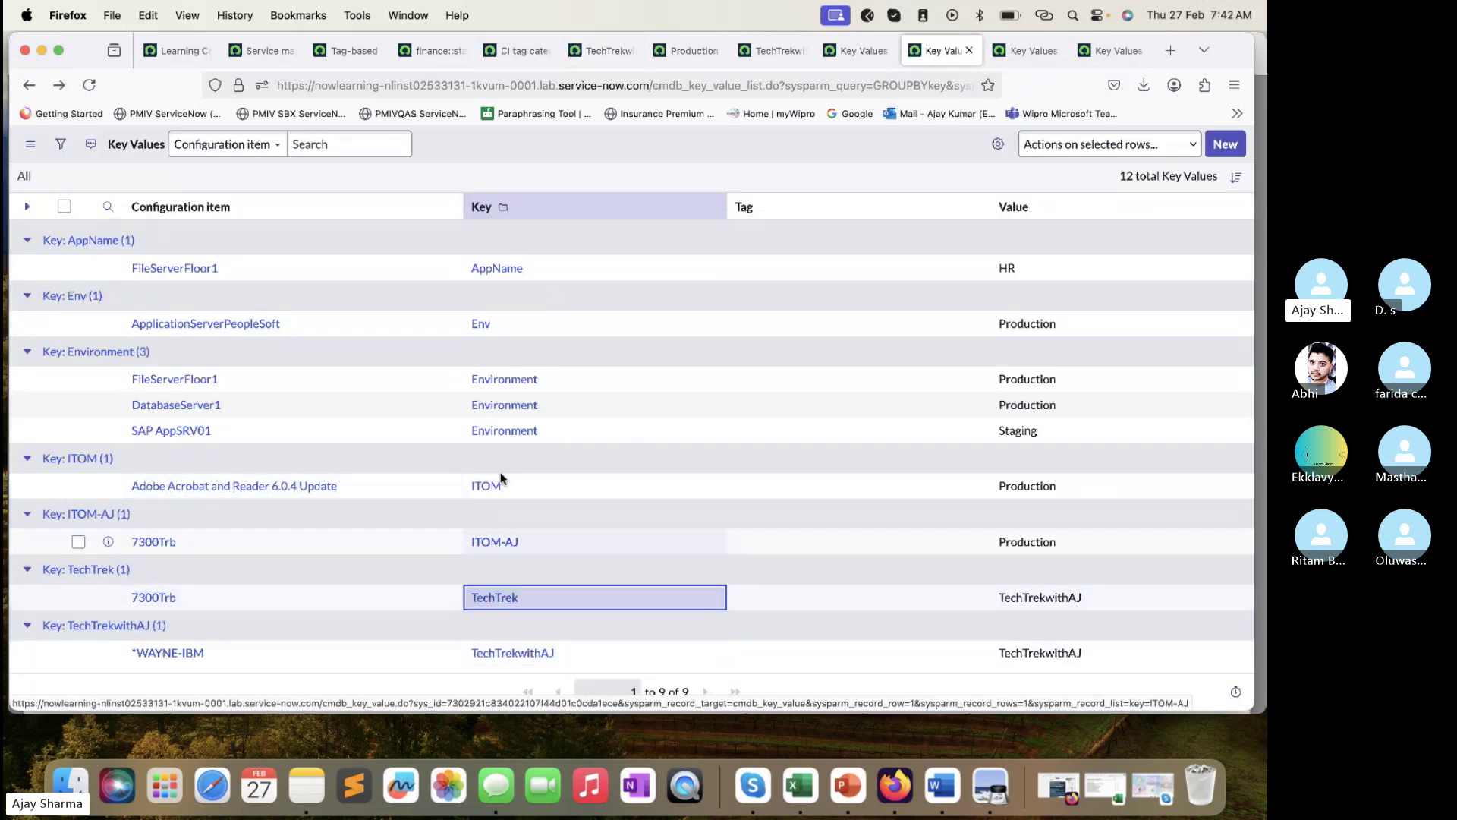
pyautogui.doubleClick(573, 603)
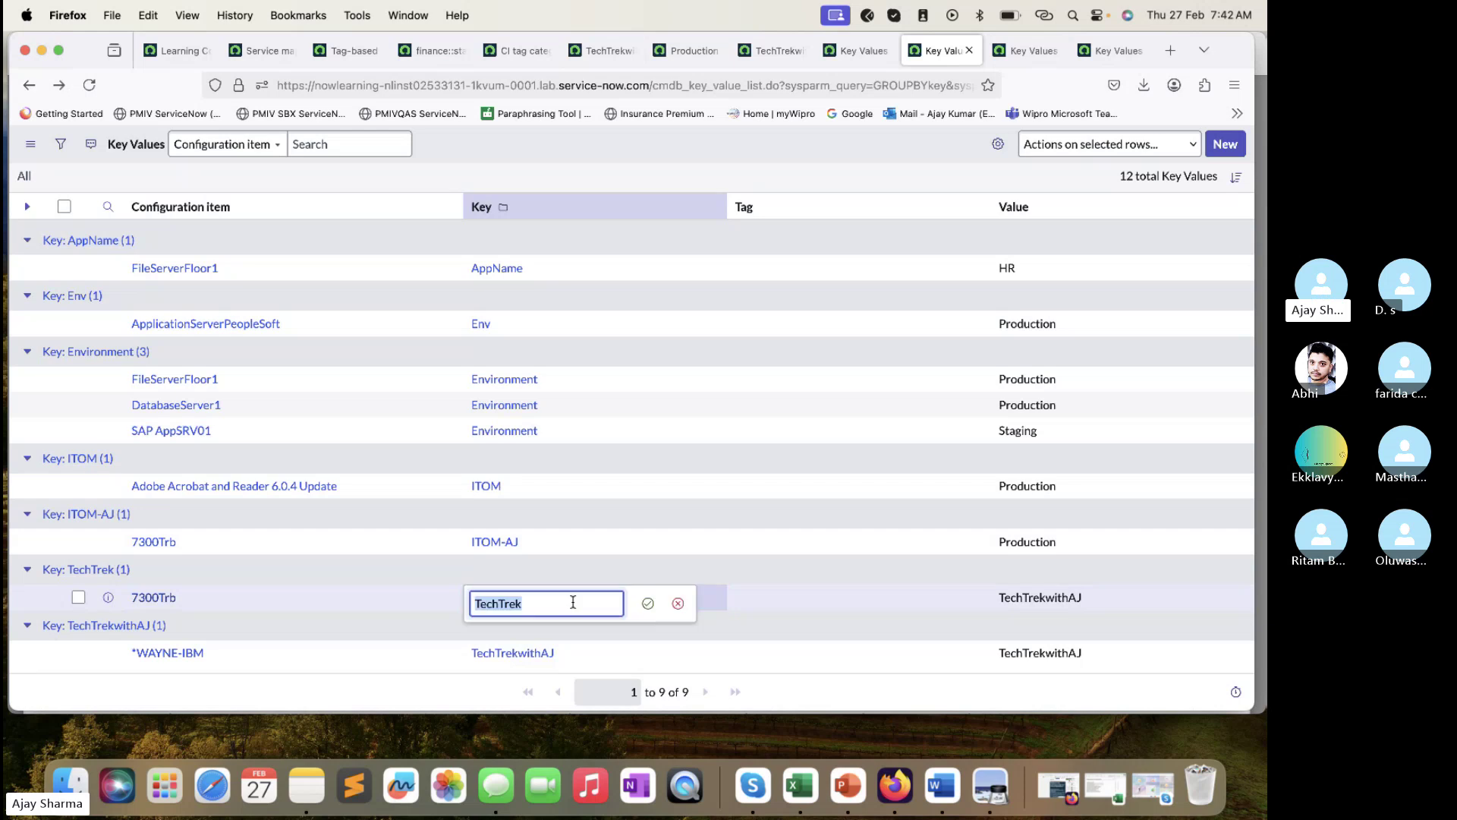
pyautogui.click(648, 603)
pyautogui.click(595, 51)
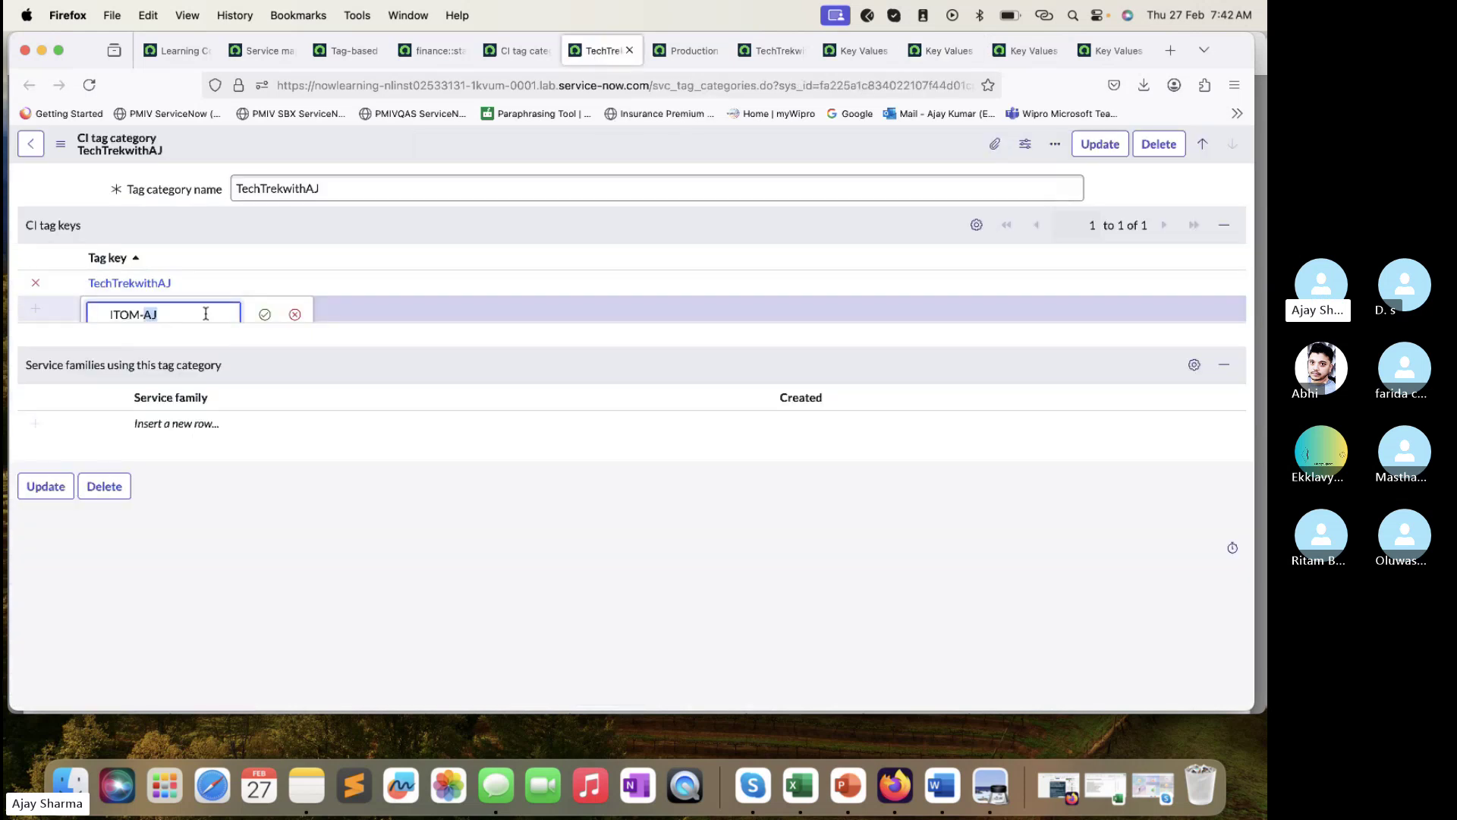
pyautogui.click(181, 312)
pyautogui.write('TechTrek')
pyautogui.click(264, 314)
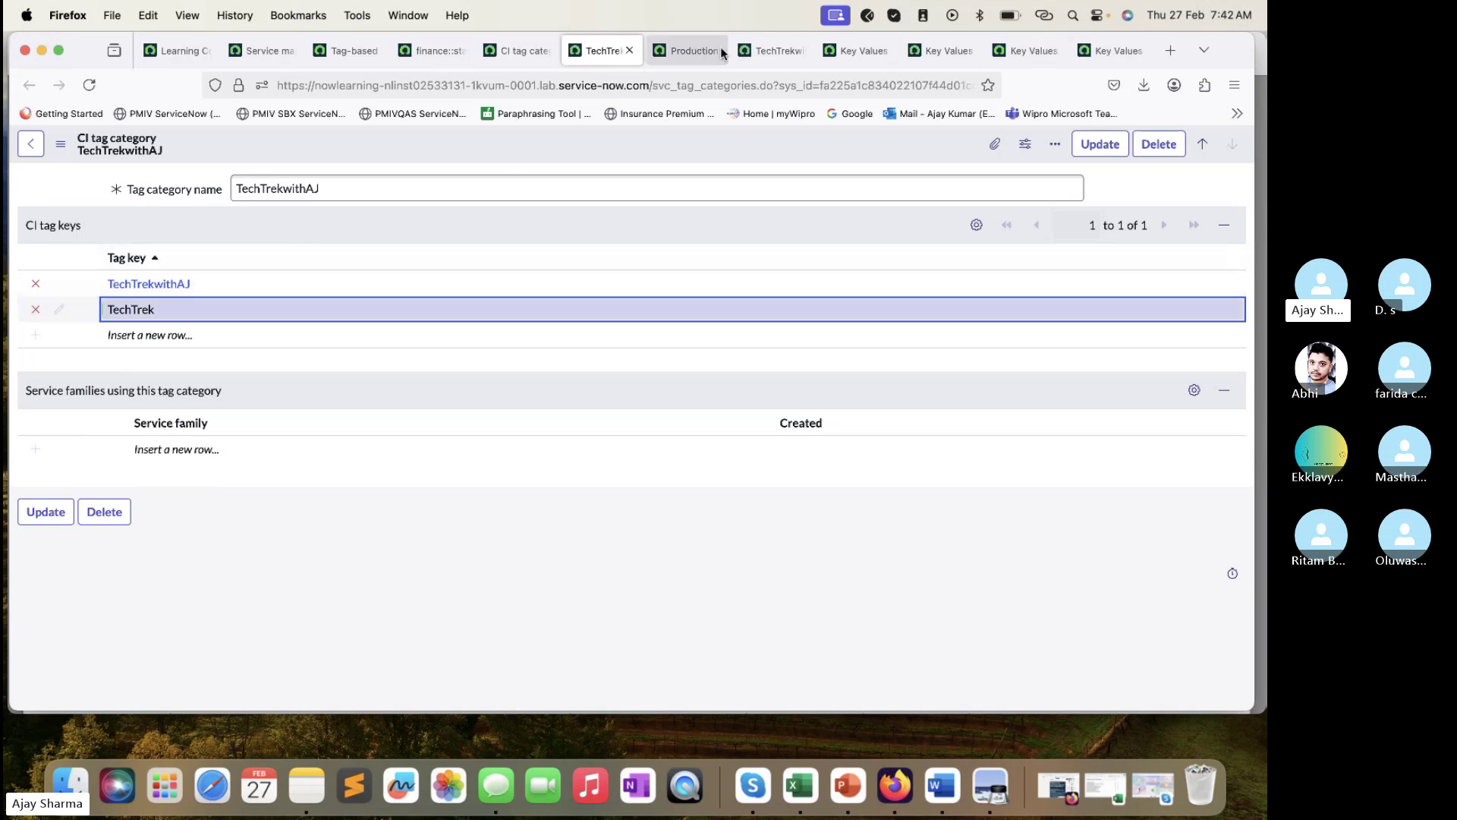
pyautogui.click(1098, 144)
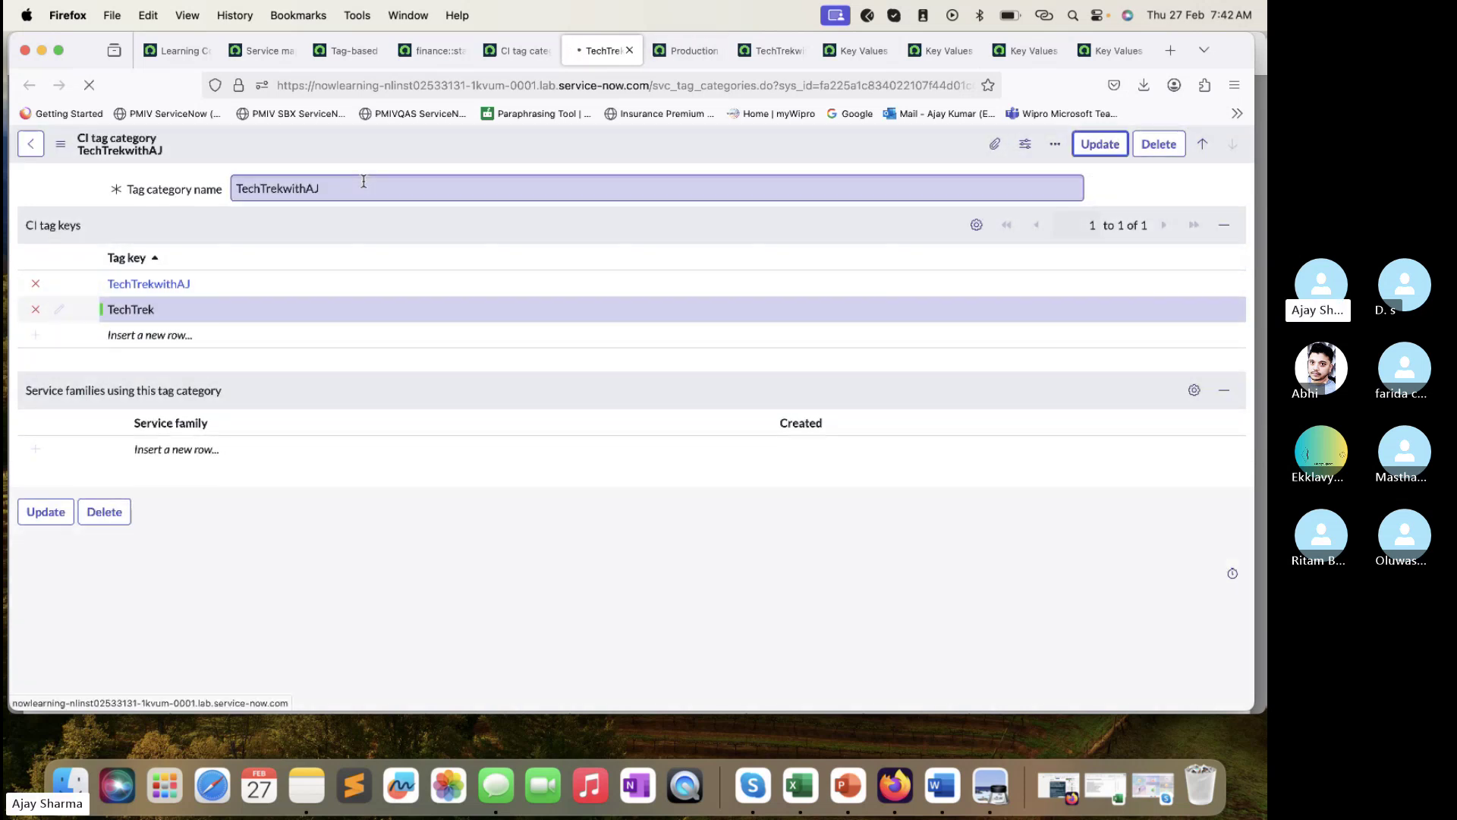
# - Close the TechTrekwithAJ category tabs and the surplus Key Values tabs, and reload the one remaining Key Values list
pyautogui.click(696, 51)
pyautogui.click(715, 51)
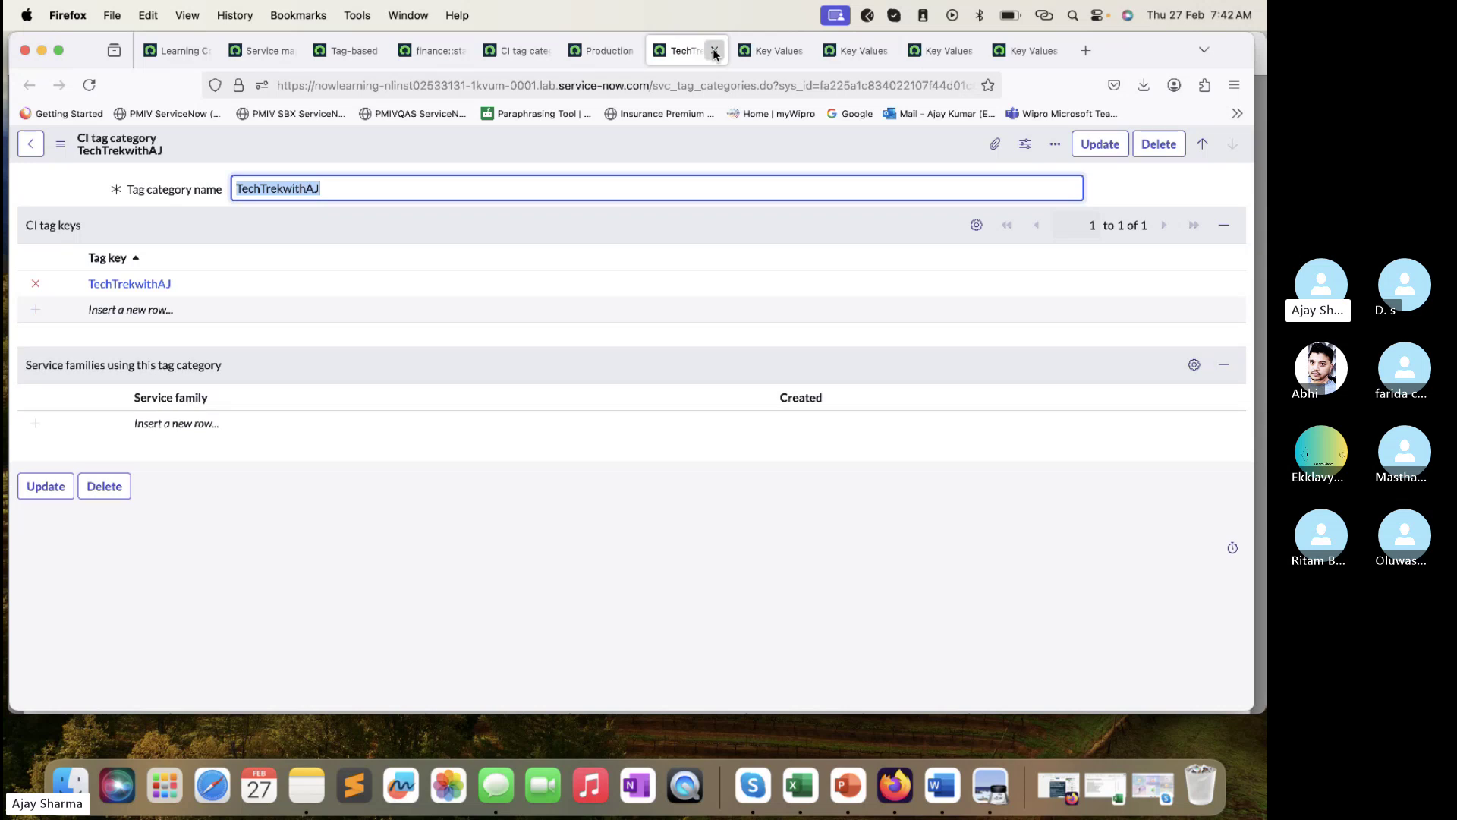
pyautogui.click(714, 52)
pyautogui.click(763, 52)
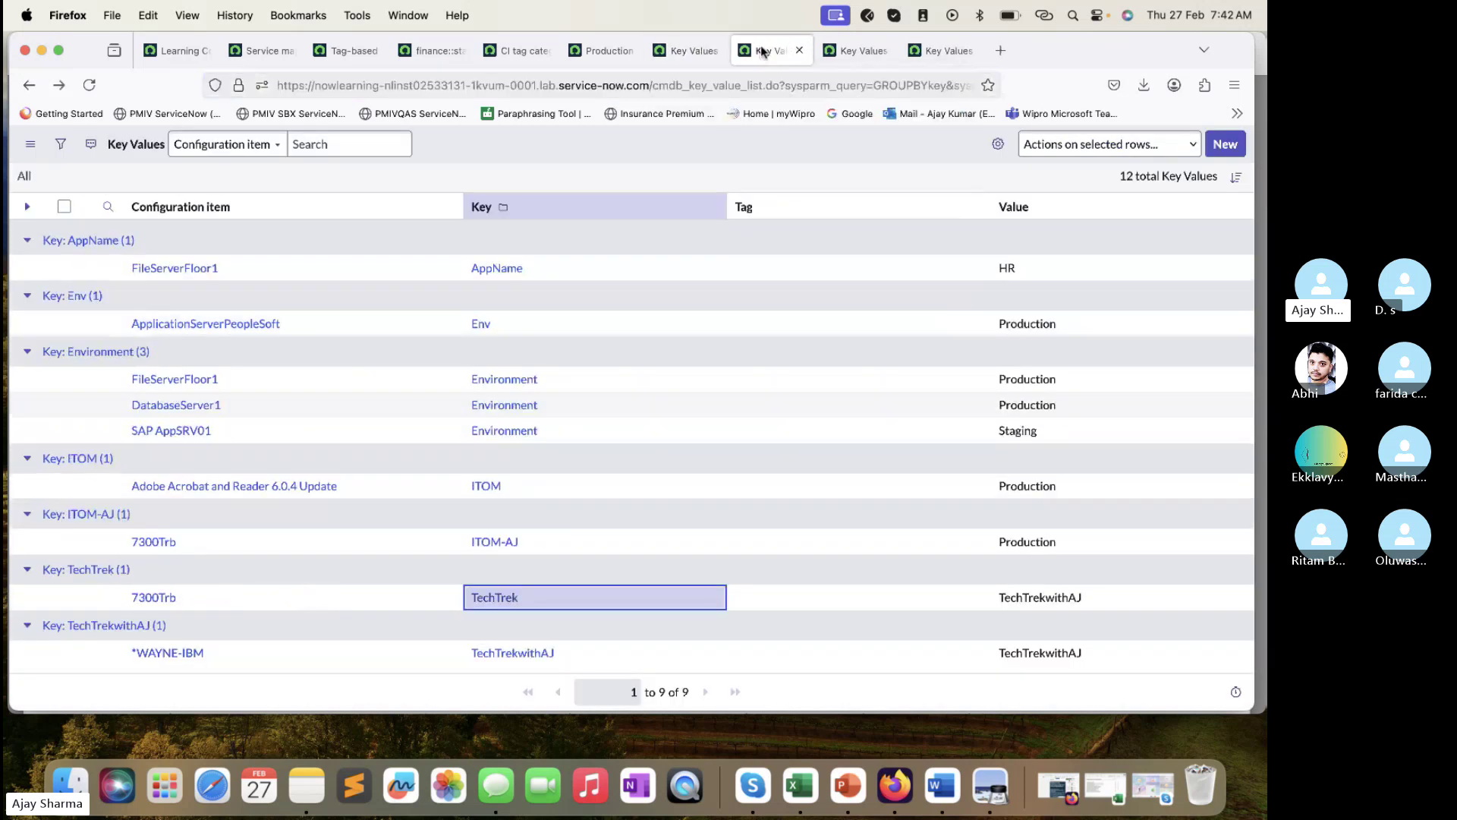
pyautogui.click(803, 52)
pyautogui.click(802, 51)
pyautogui.click(802, 52)
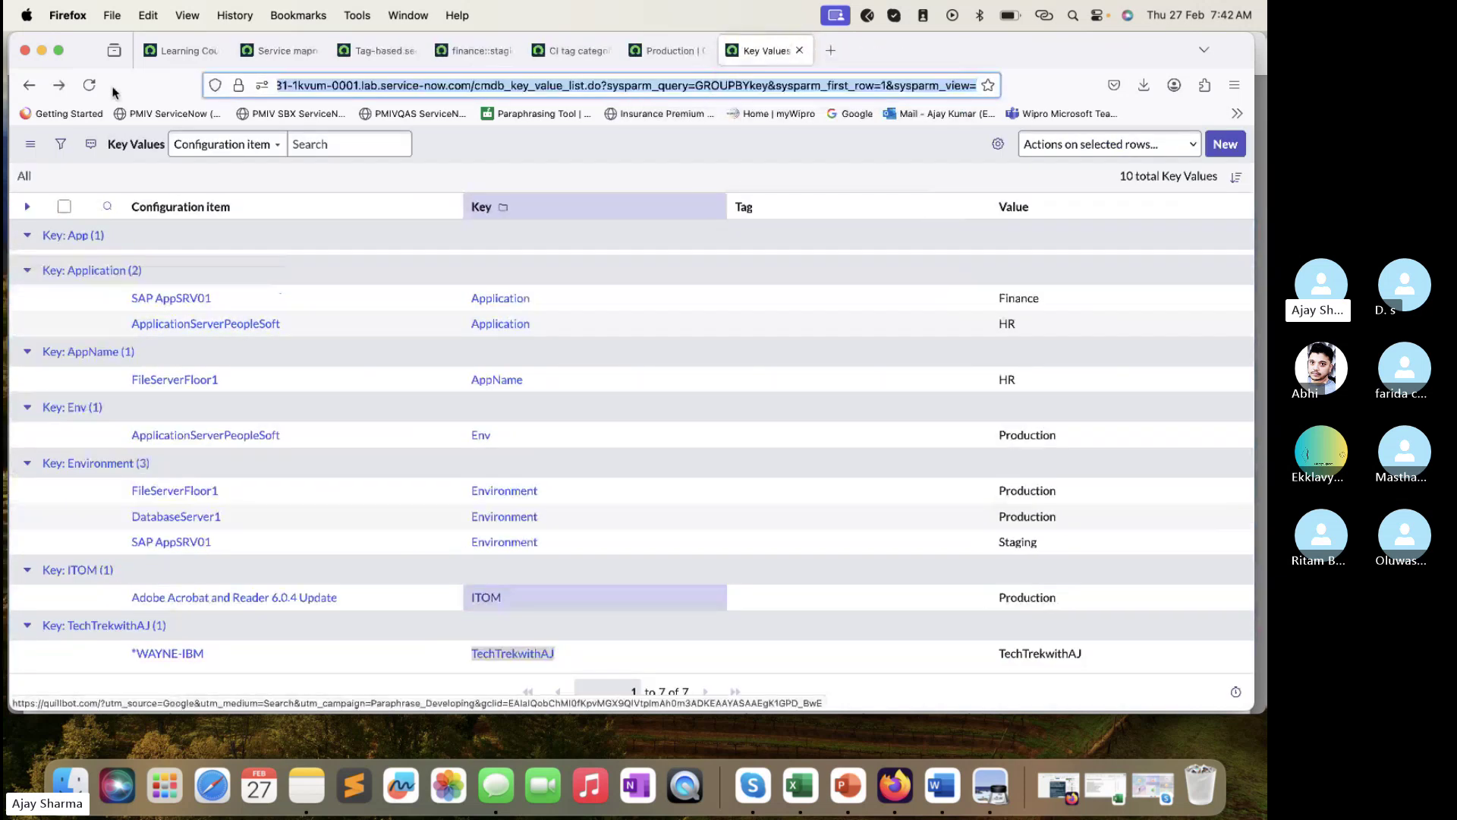
pyautogui.click(89, 85)
# - Update the Production tag category, close its browser tab, and return to the CI tag categories list
pyautogui.click(922, 50)
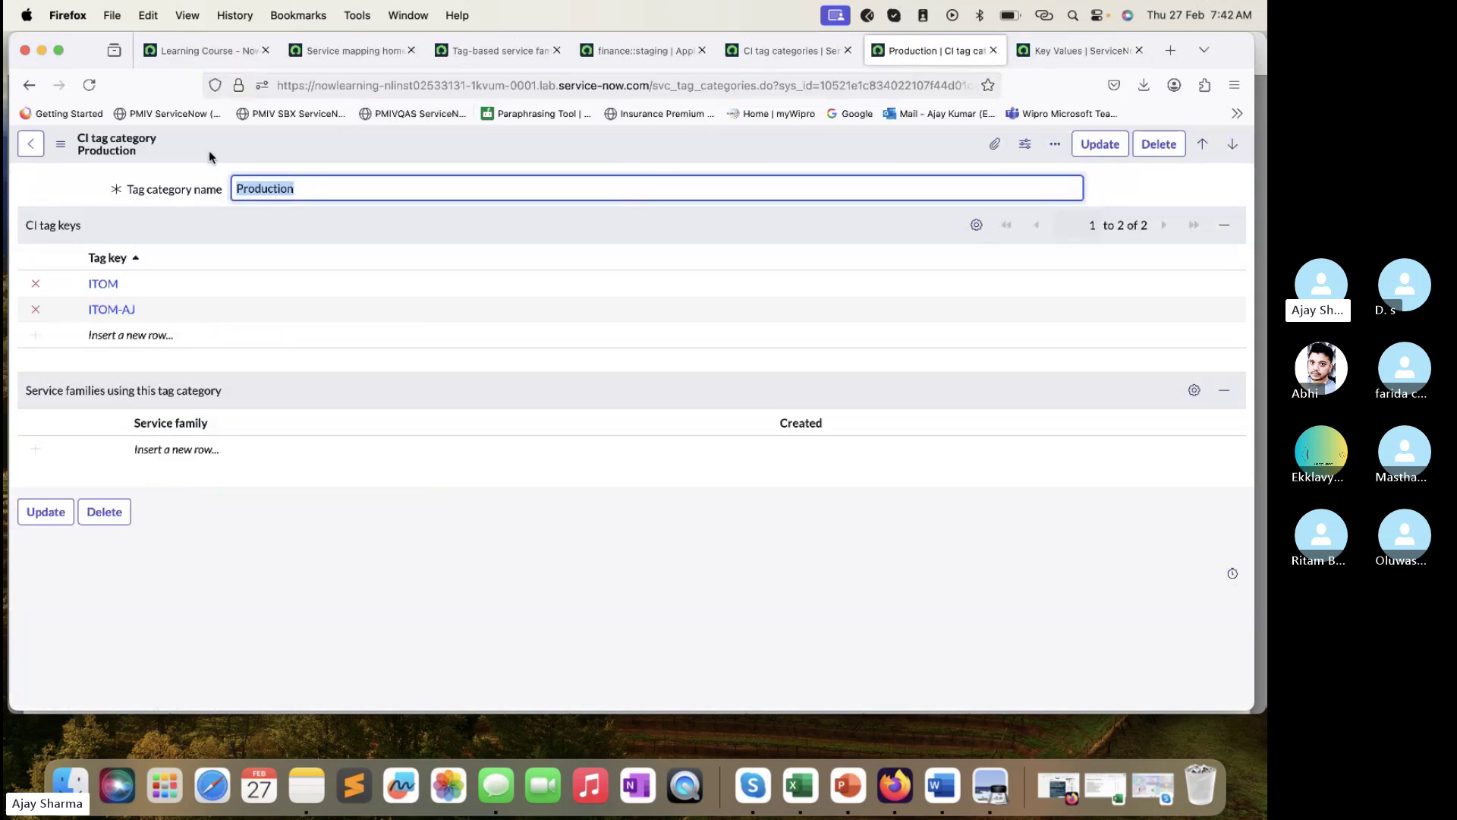
pyautogui.click(827, 51)
pyautogui.click(927, 51)
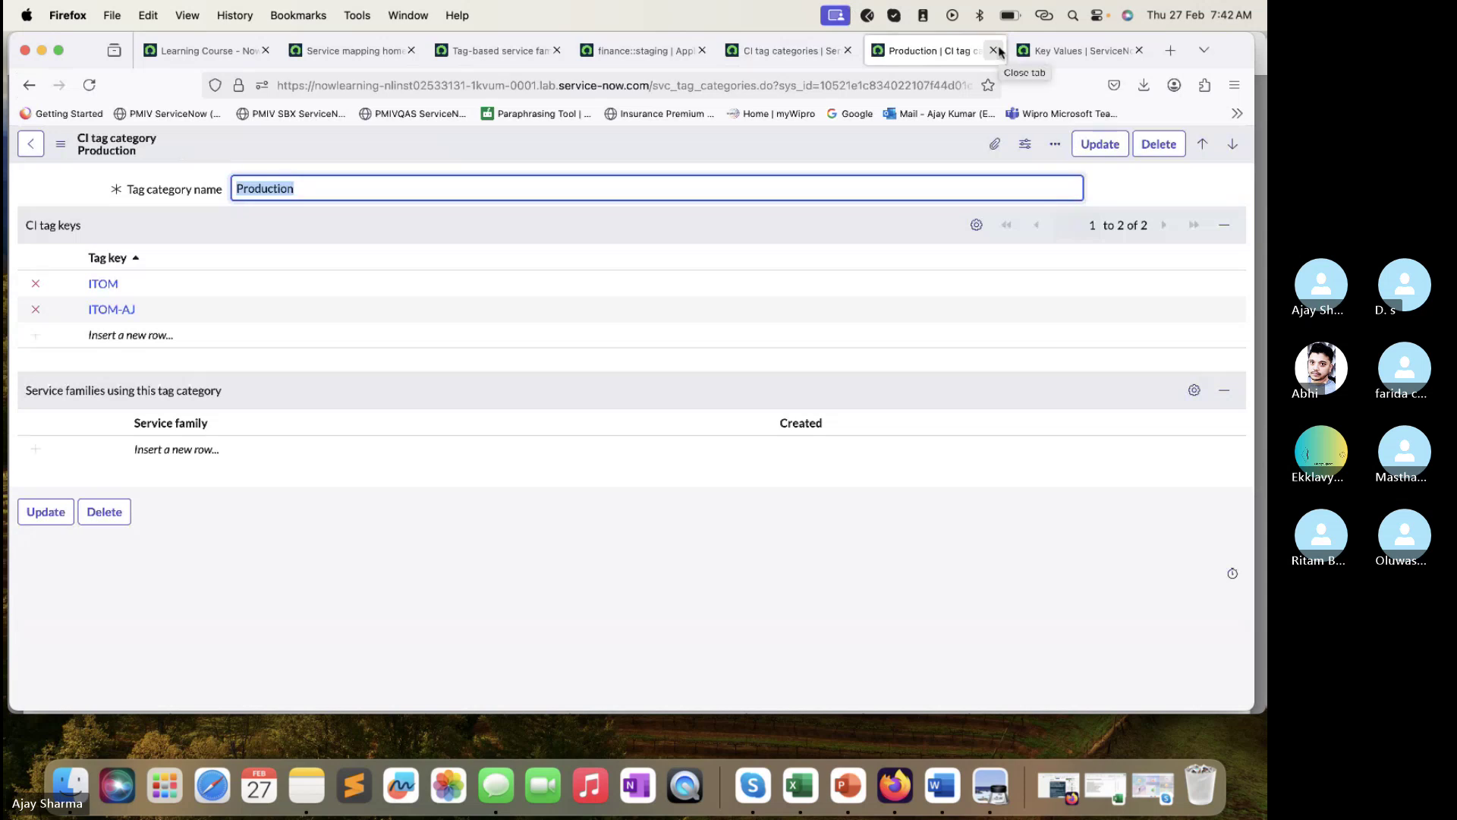
pyautogui.click(1096, 145)
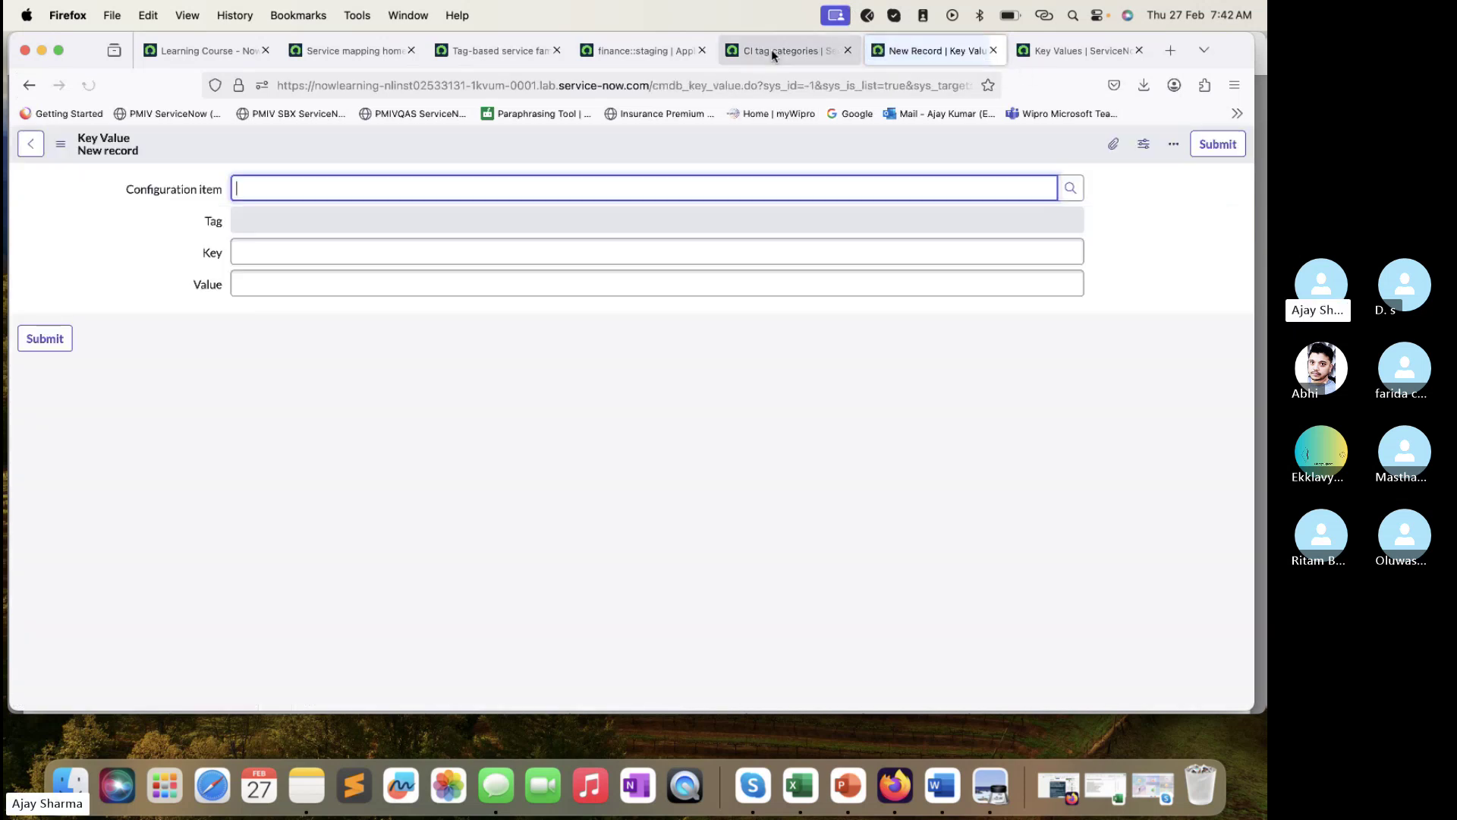
pyautogui.click(771, 48)
pyautogui.click(962, 52)
pyautogui.click(993, 50)
pyautogui.click(790, 51)
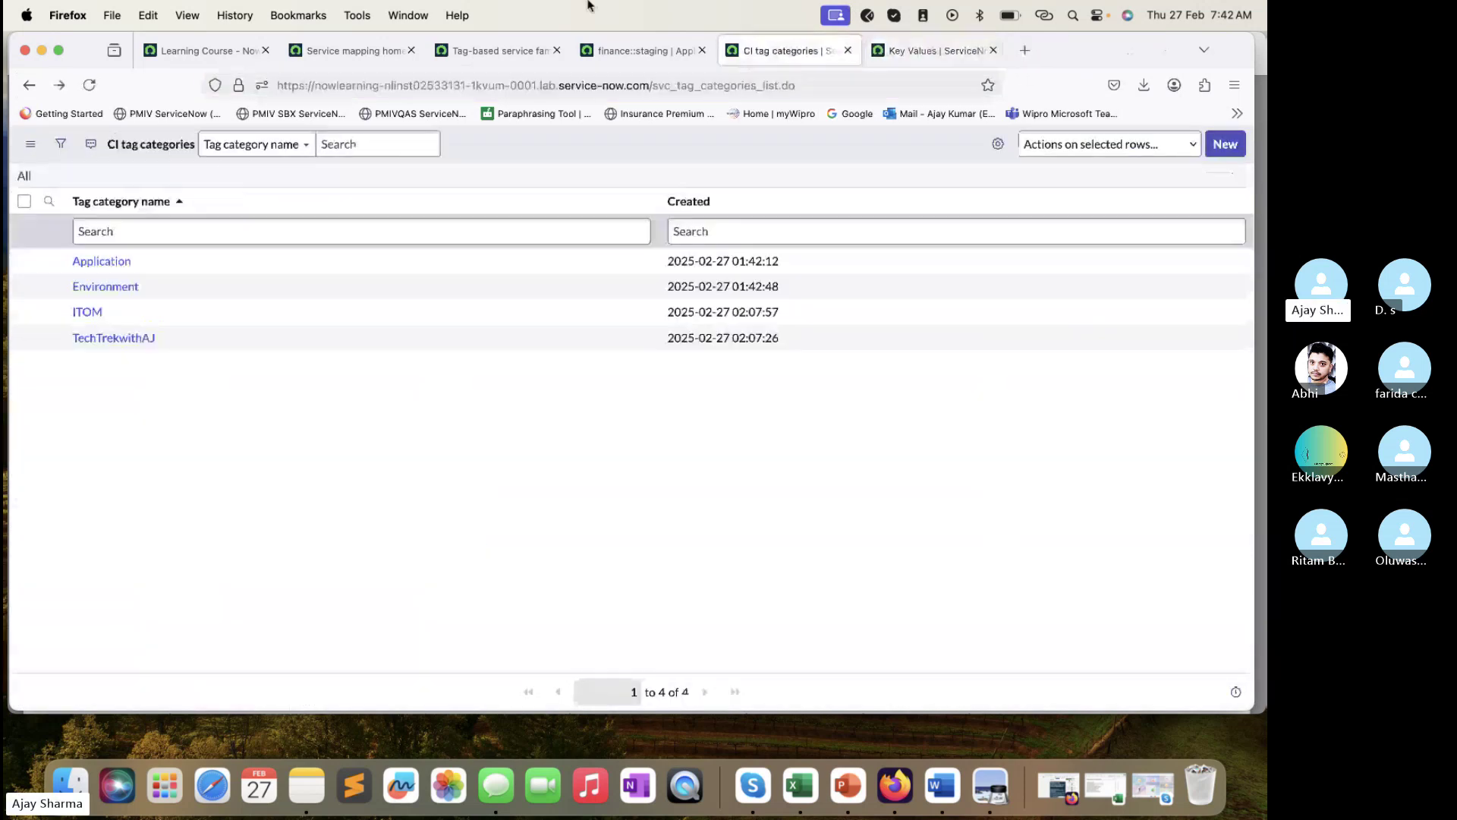
# - Reload the CI tag categories list, then start a new tag-based service family named ServiceByTechTrekwithAJ
pyautogui.click(78, 89)
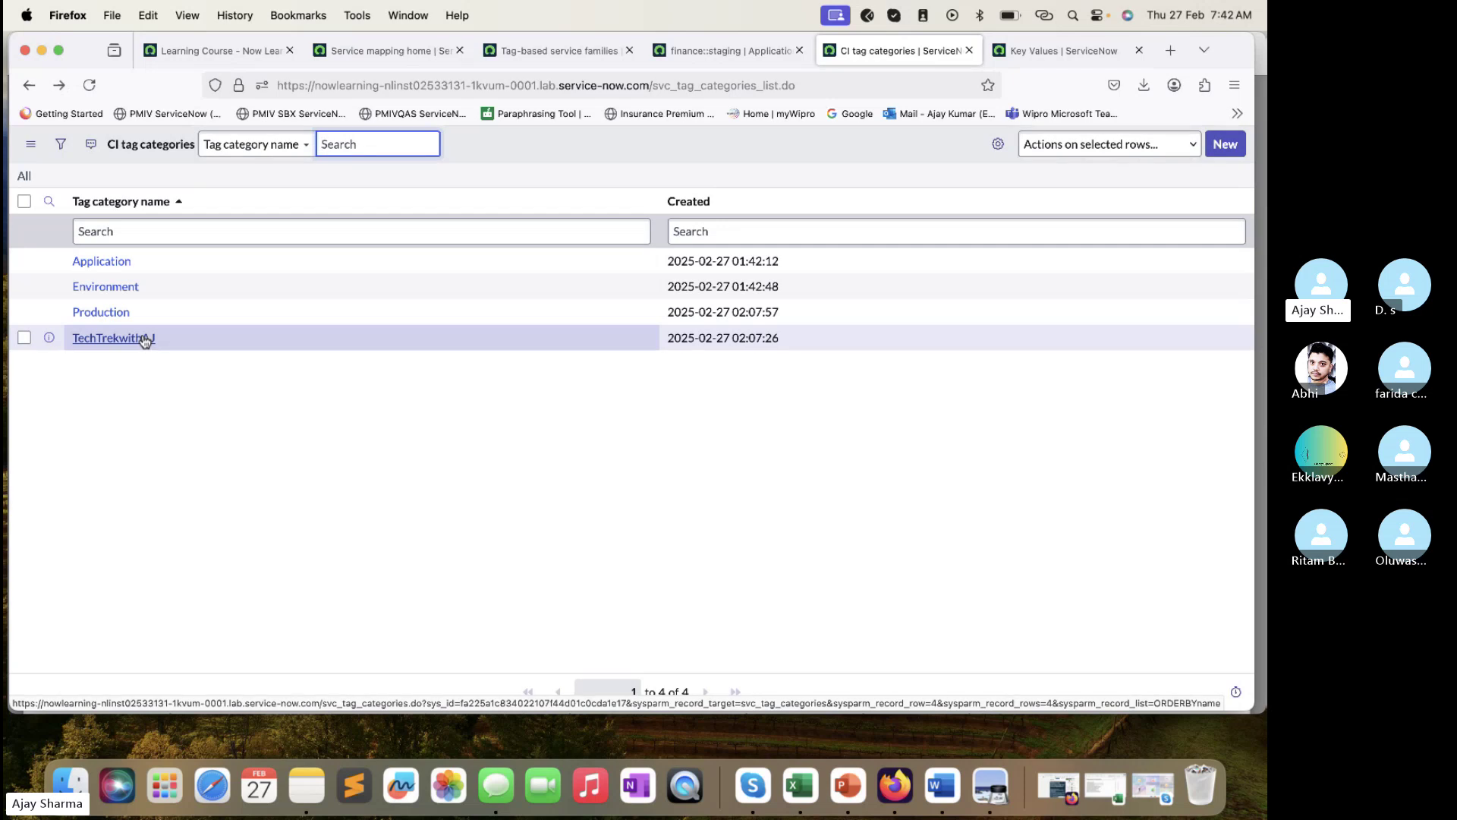
pyautogui.click(560, 50)
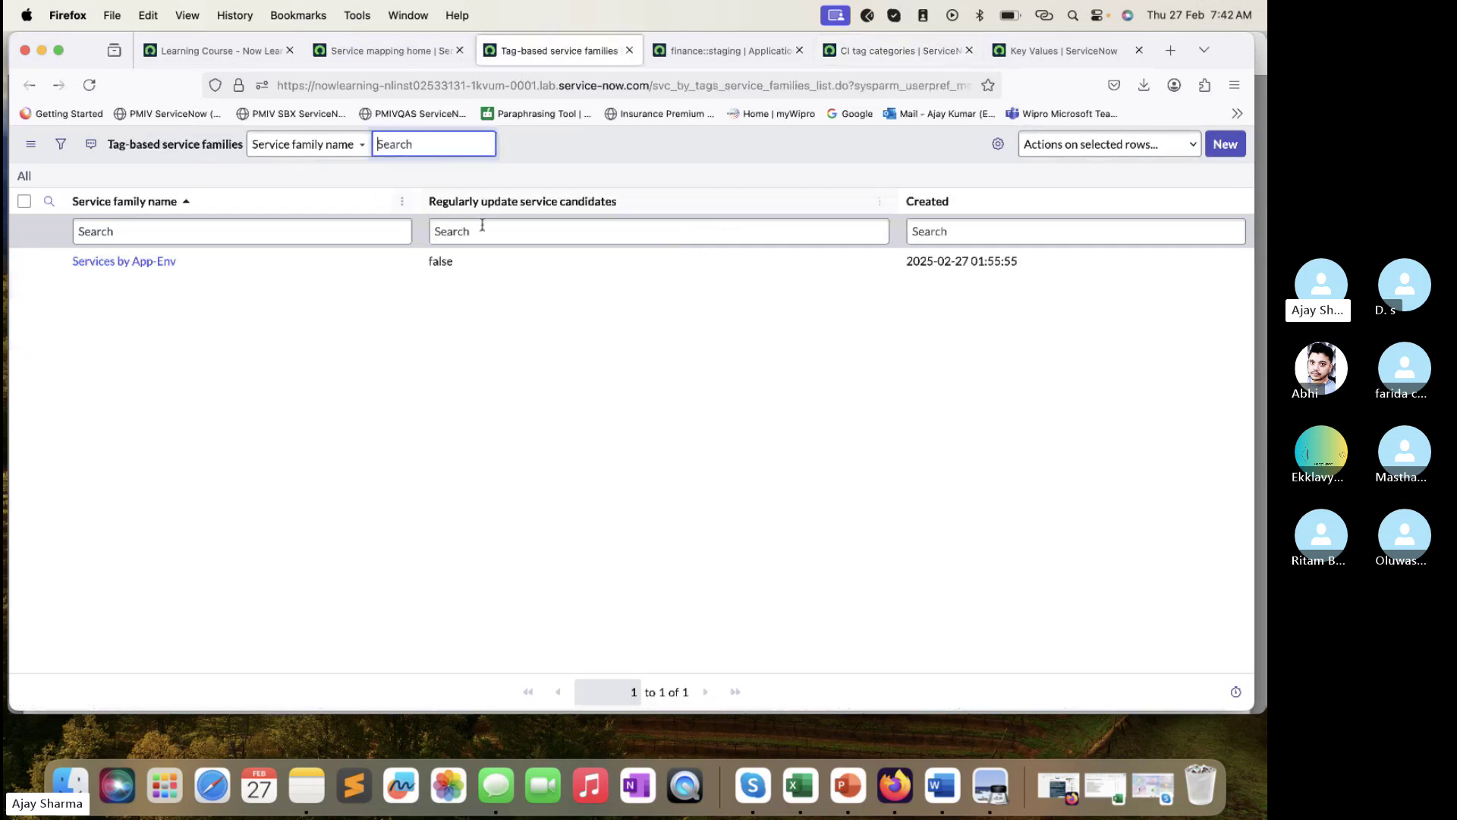
pyautogui.click(1225, 143)
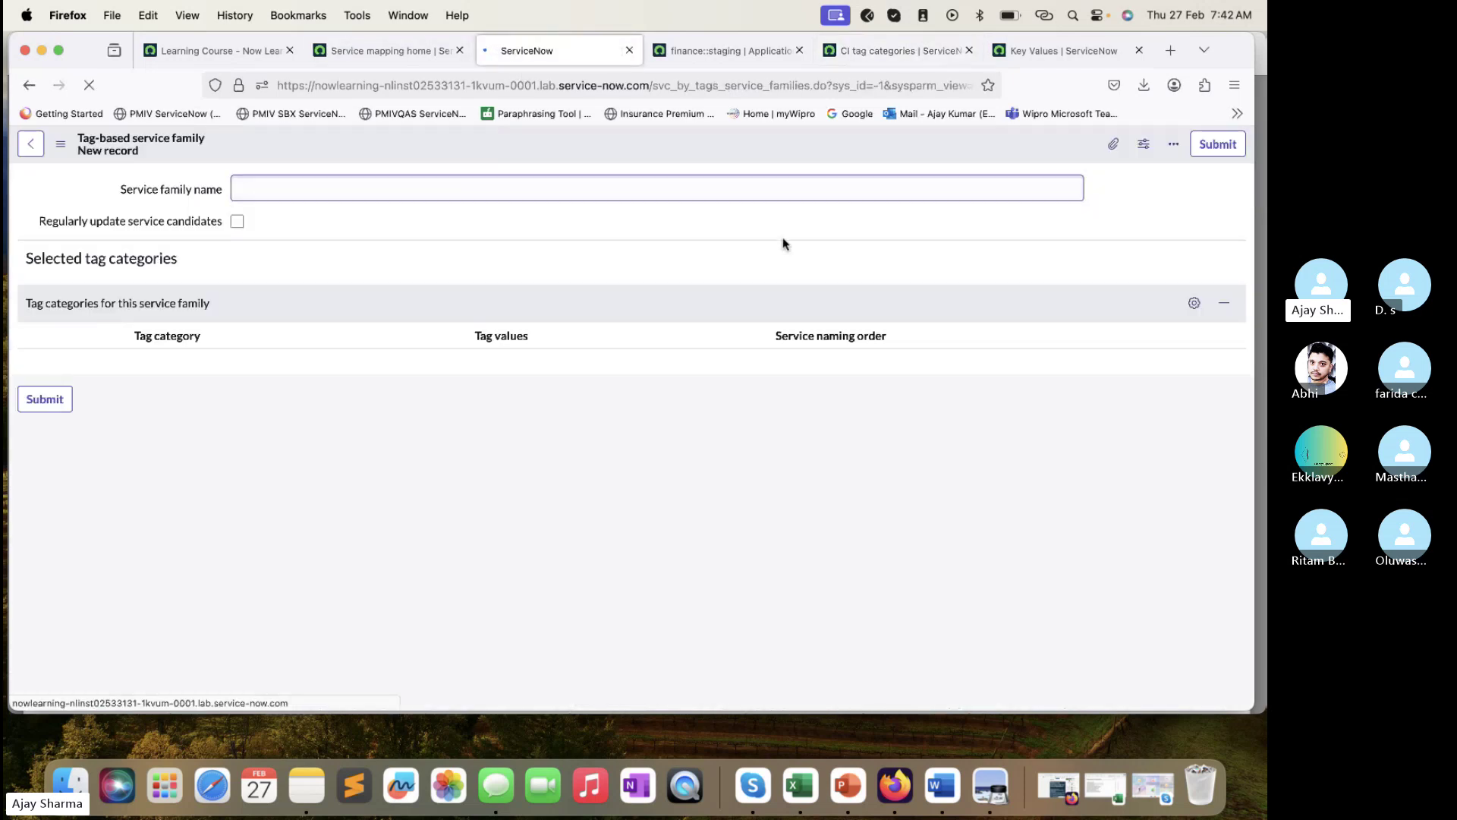
pyautogui.write('Service')
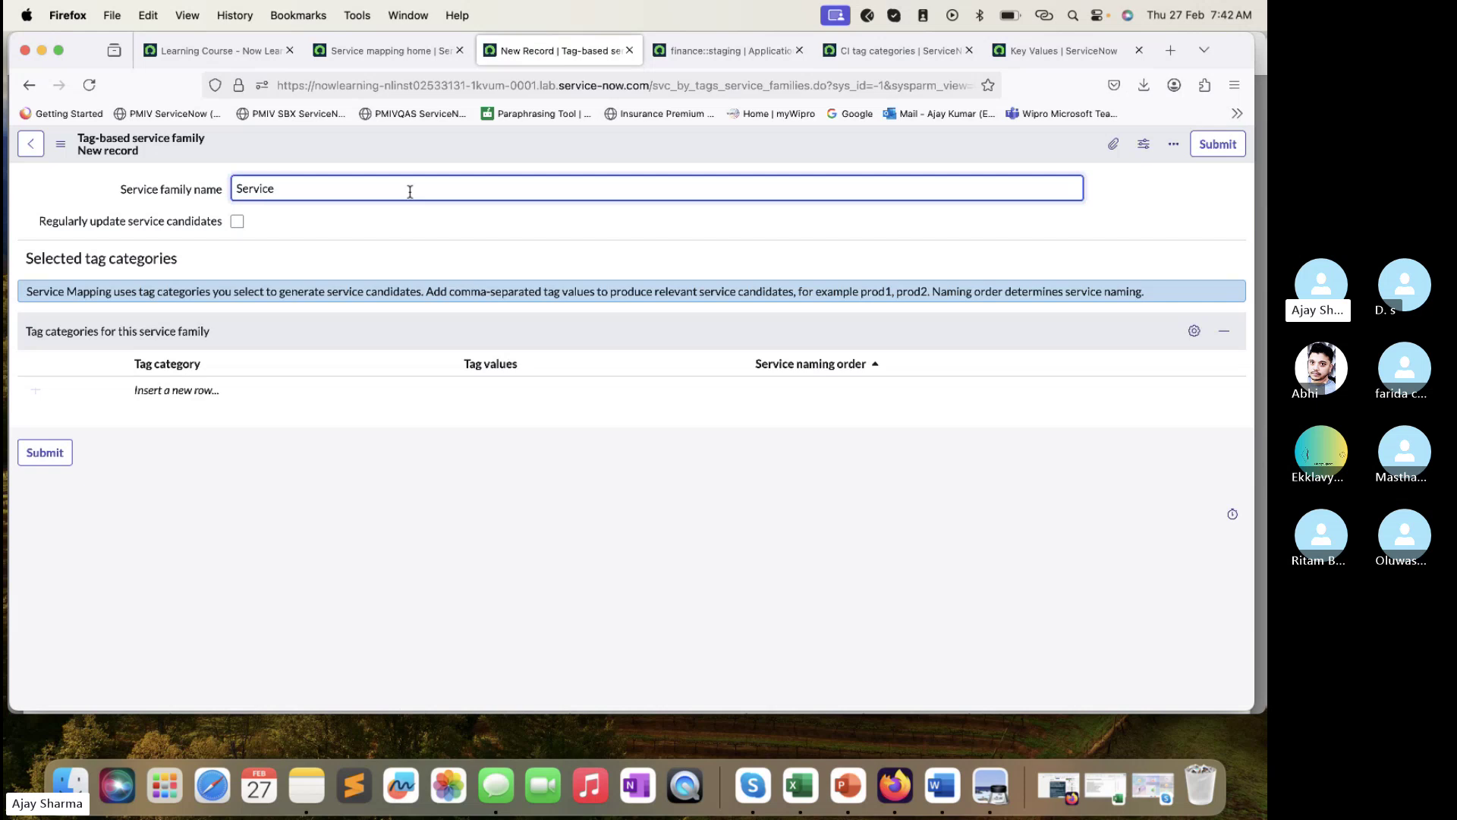
pyautogui.write('ByTechTrekwithAJ')
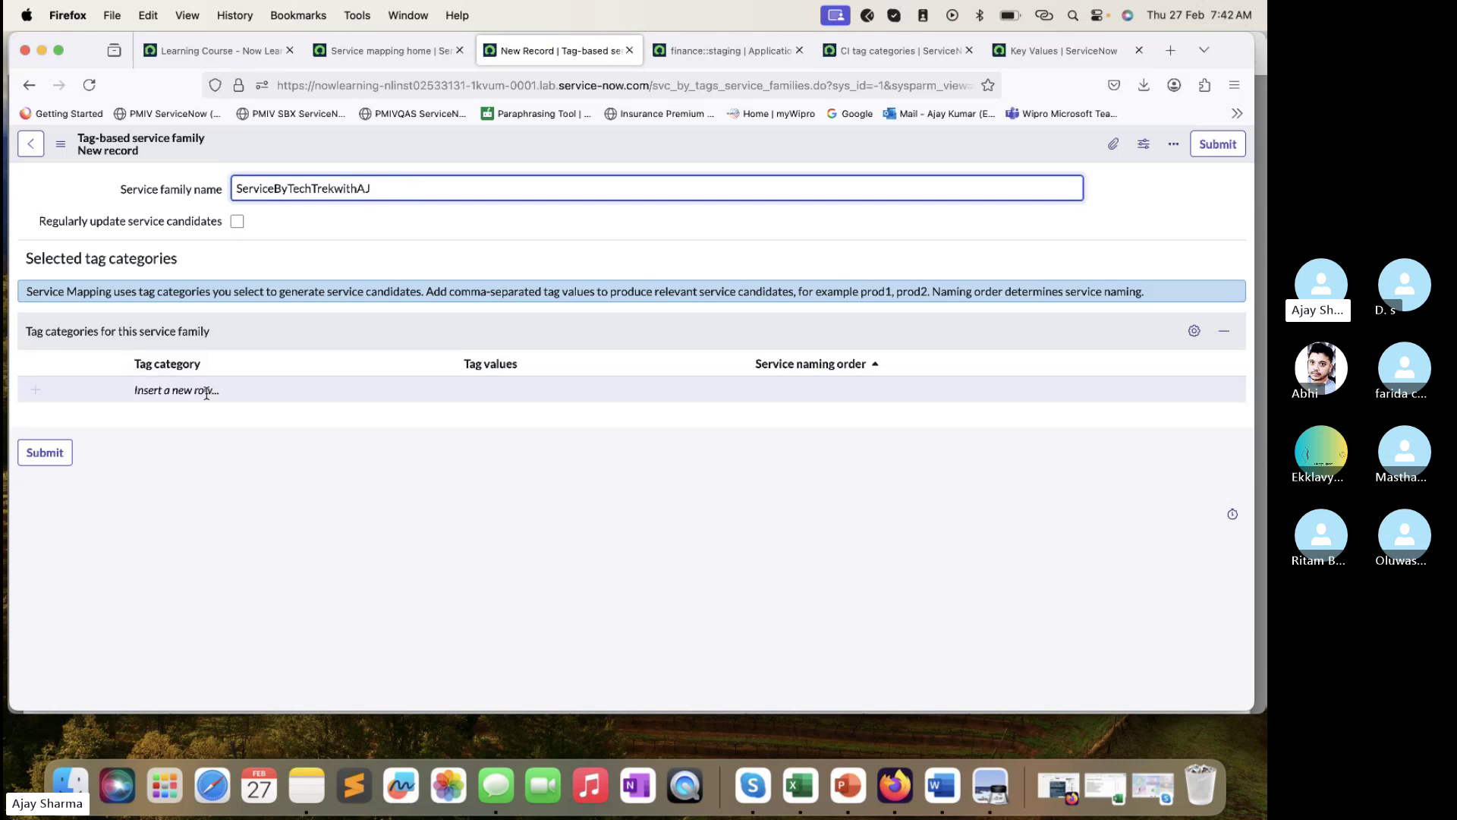
# - Add the Production and TechTrekwithAJ tag categories to the new service family, in that order, and submit the record
pyautogui.click(176, 389)
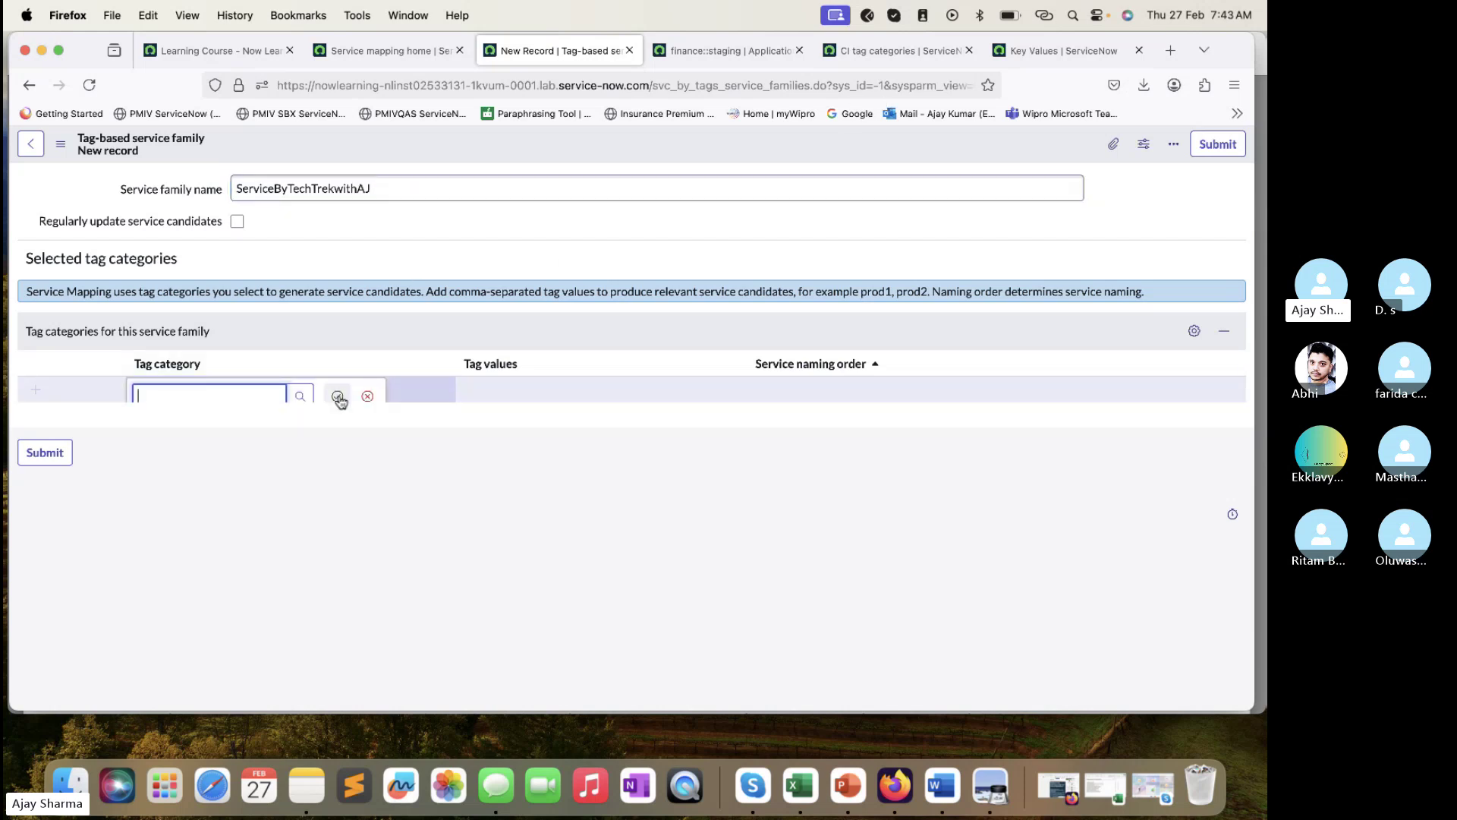
pyautogui.click(301, 395)
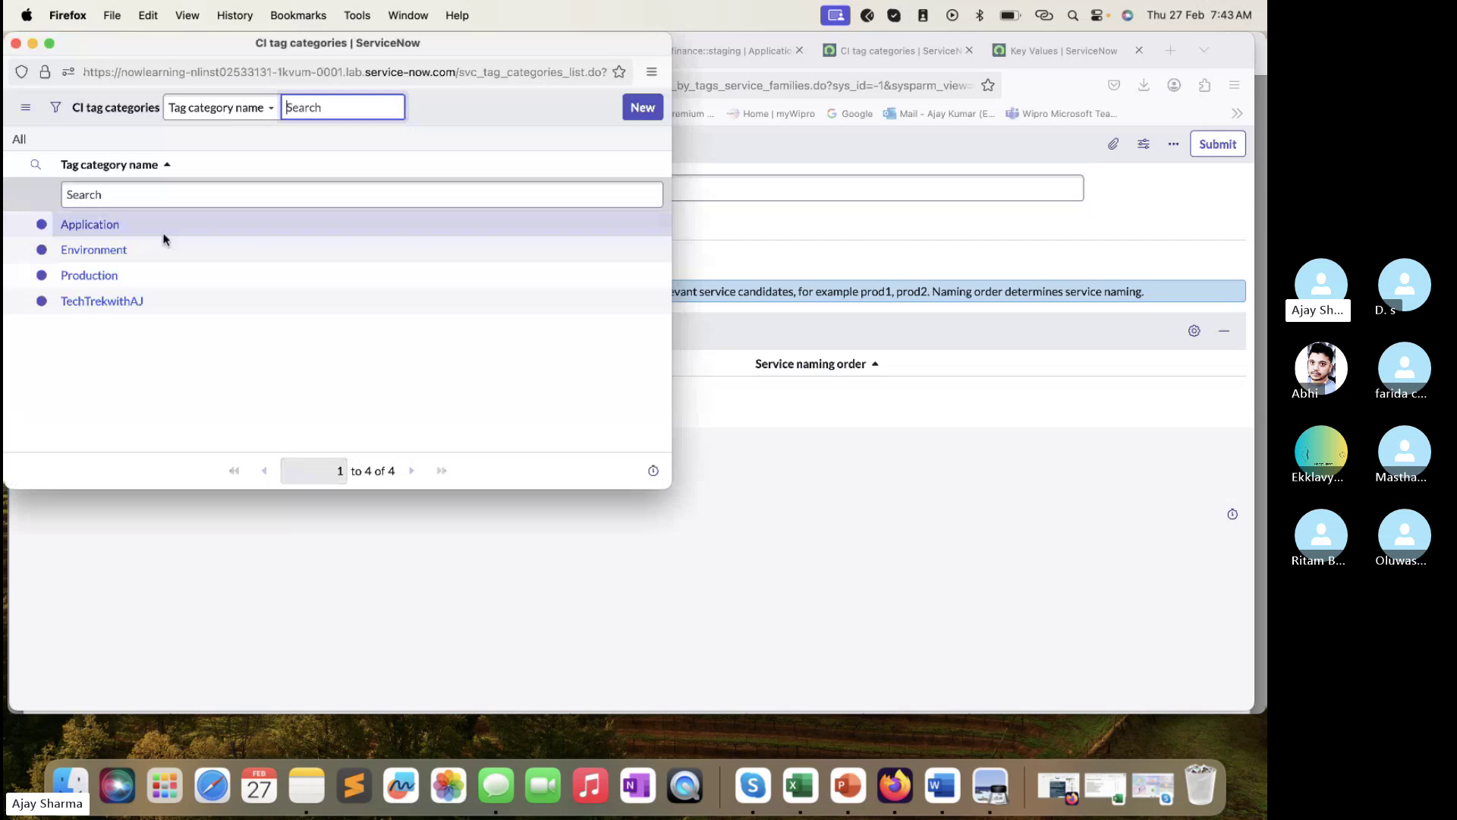
pyautogui.click(90, 276)
pyautogui.click(344, 397)
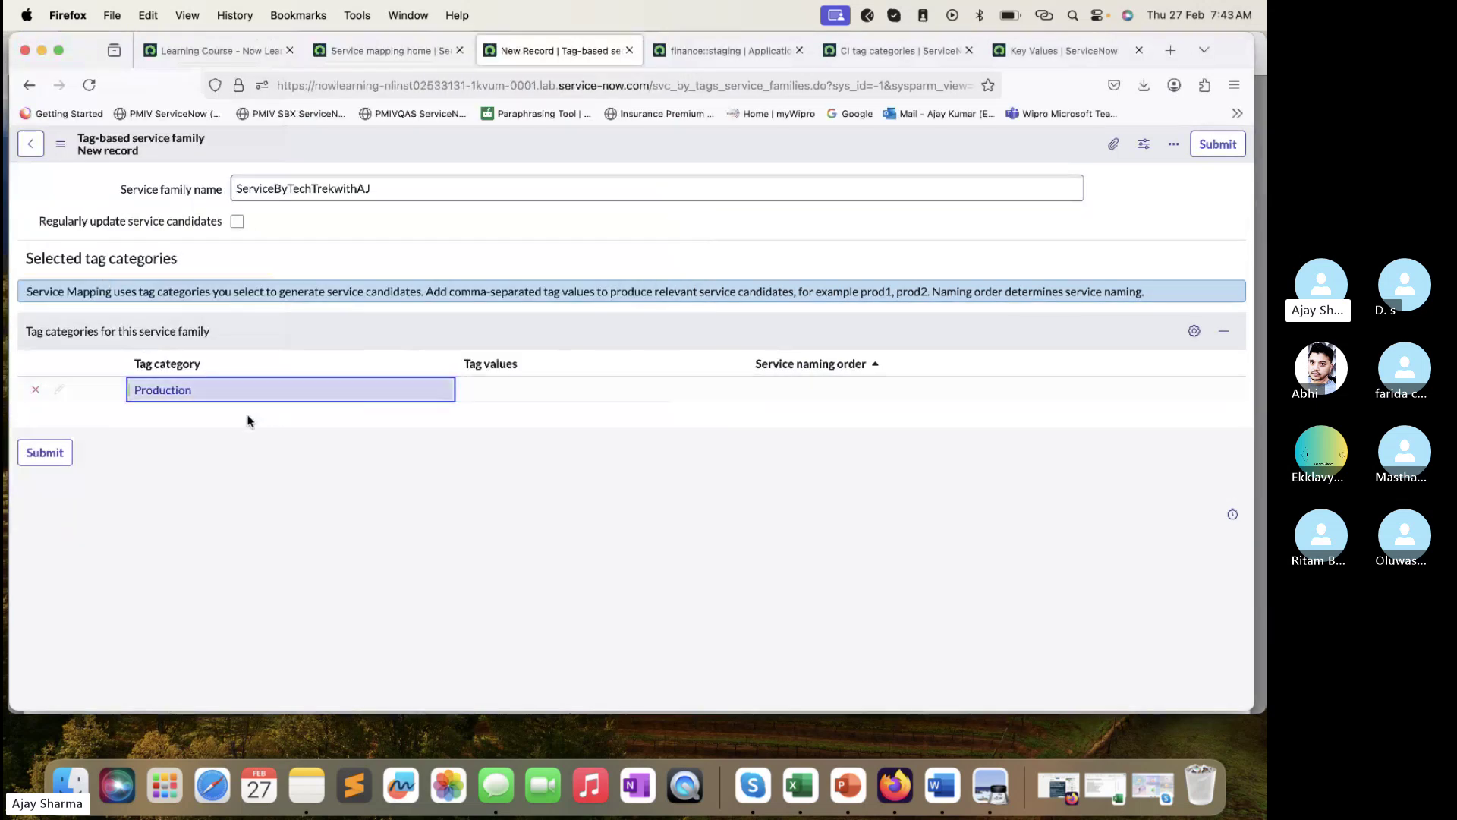
pyautogui.click(240, 415)
pyautogui.click(301, 423)
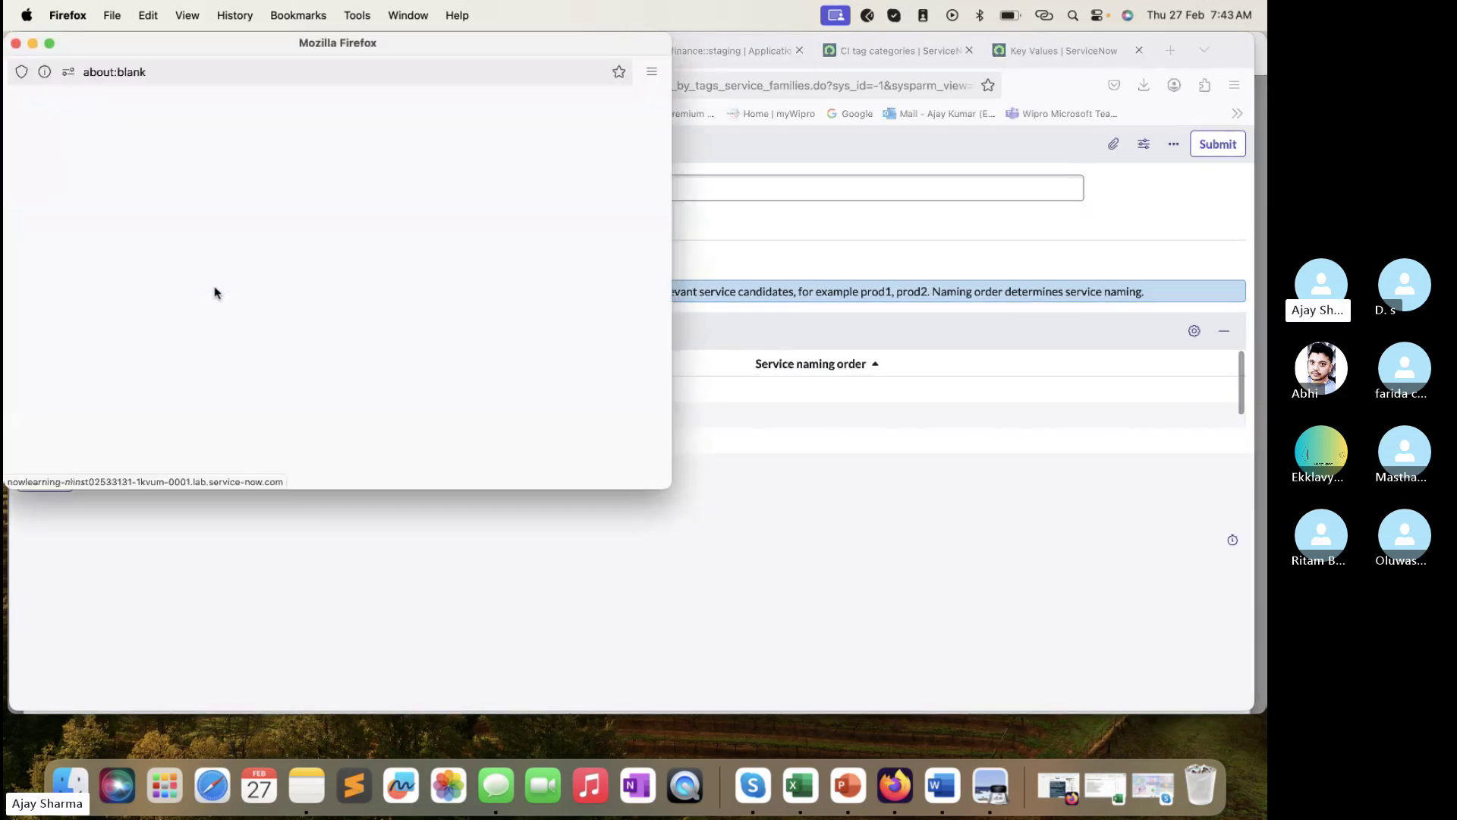
pyautogui.click(108, 302)
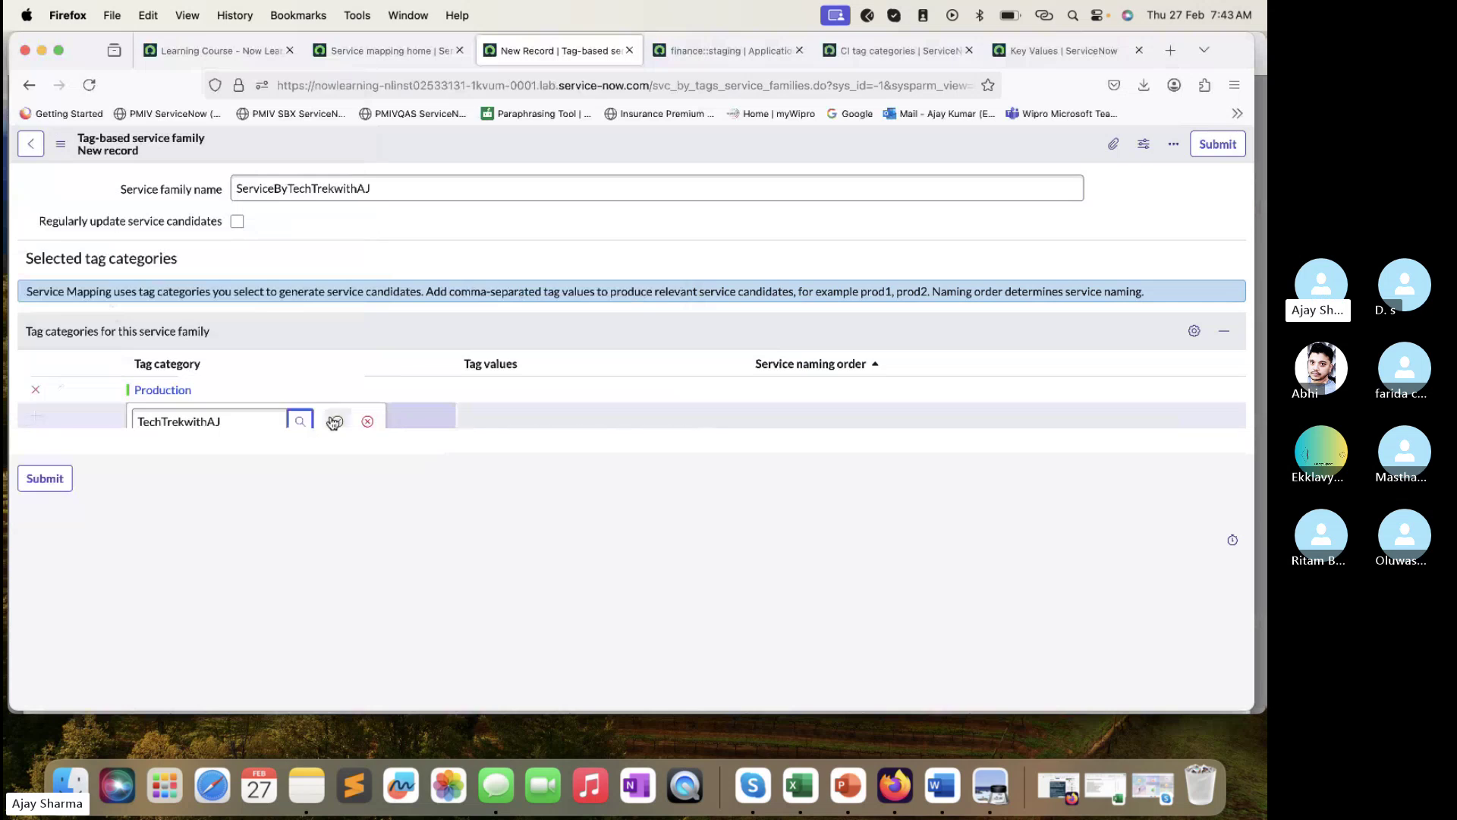
pyautogui.click(337, 422)
pyautogui.click(44, 505)
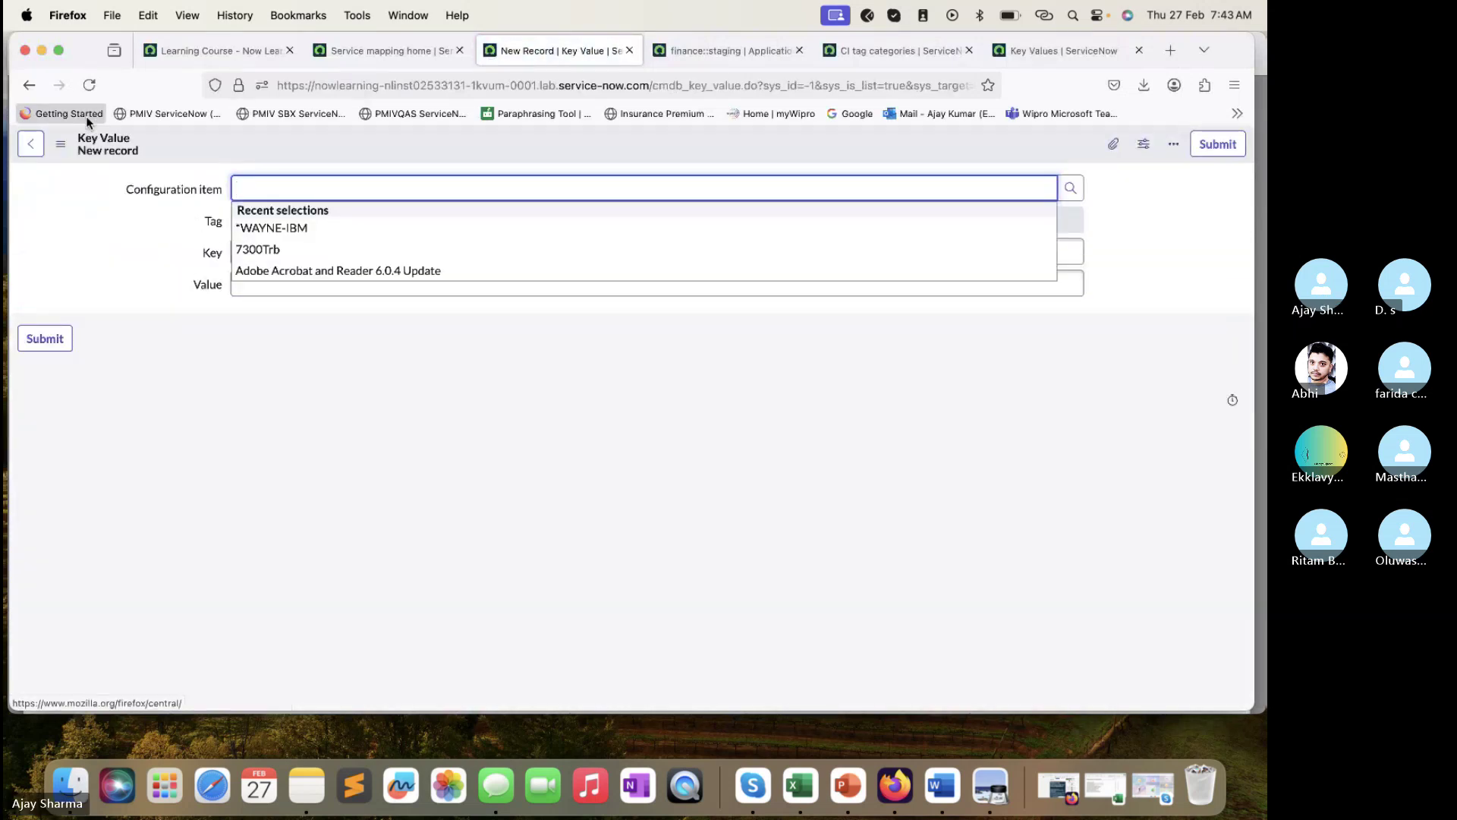
# - Return to the tag-based service families list, open ServiceByTechTrekwithAJ, and manually update its service candidates
pyautogui.click(32, 86)
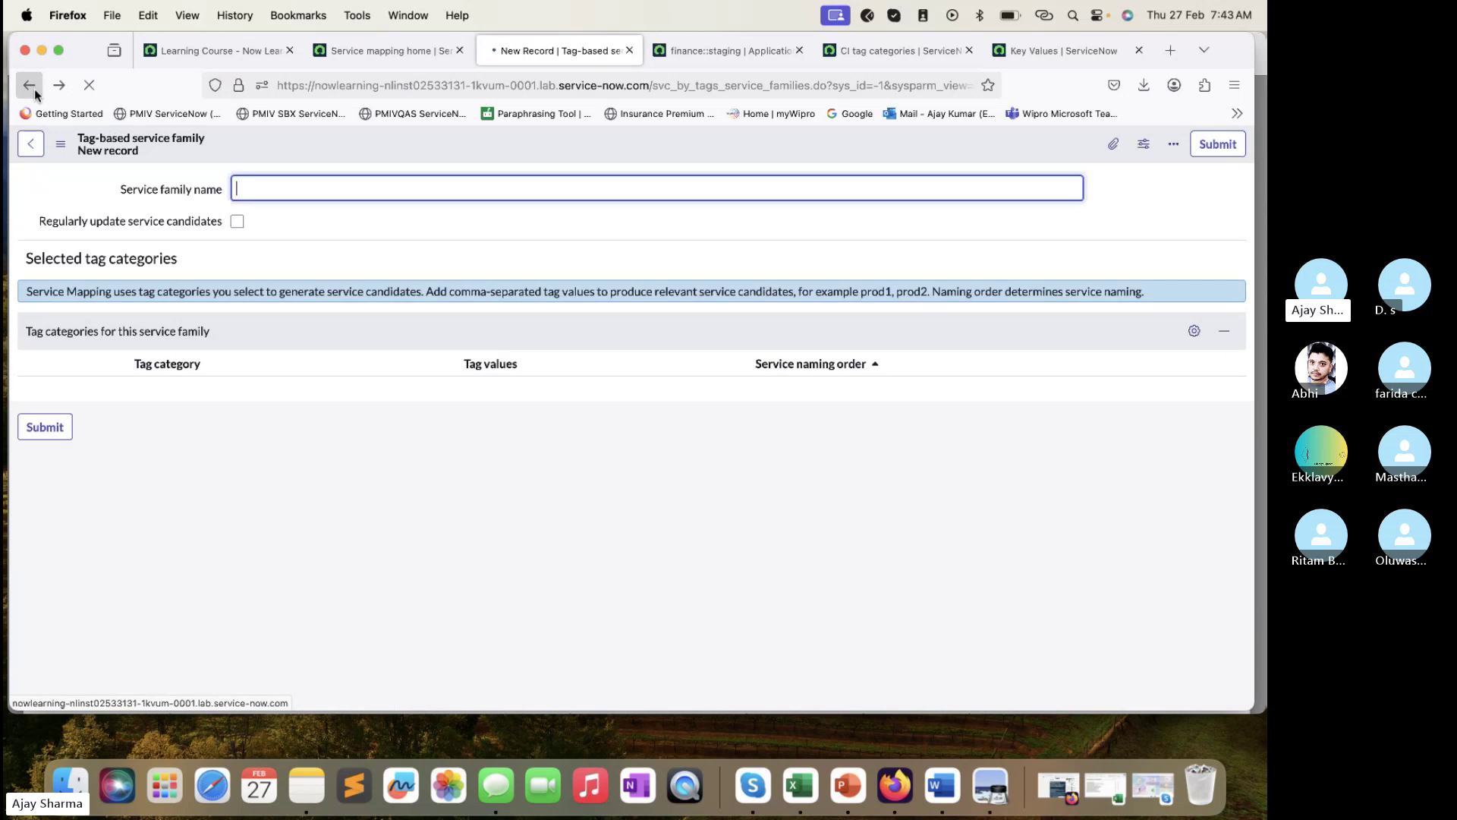
pyautogui.click(32, 86)
pyautogui.click(139, 261)
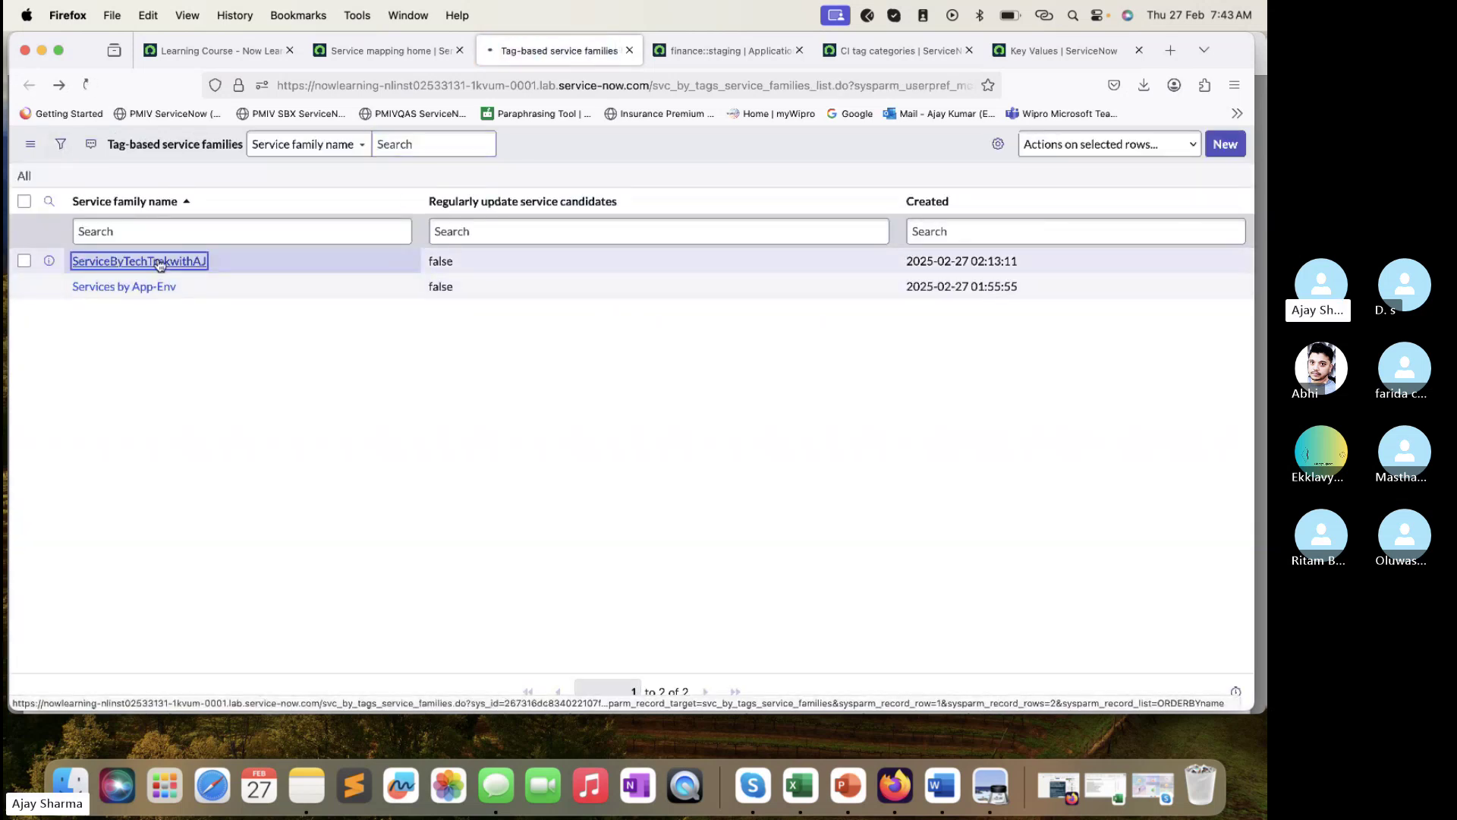
pyautogui.scroll(-1, 356, 403)
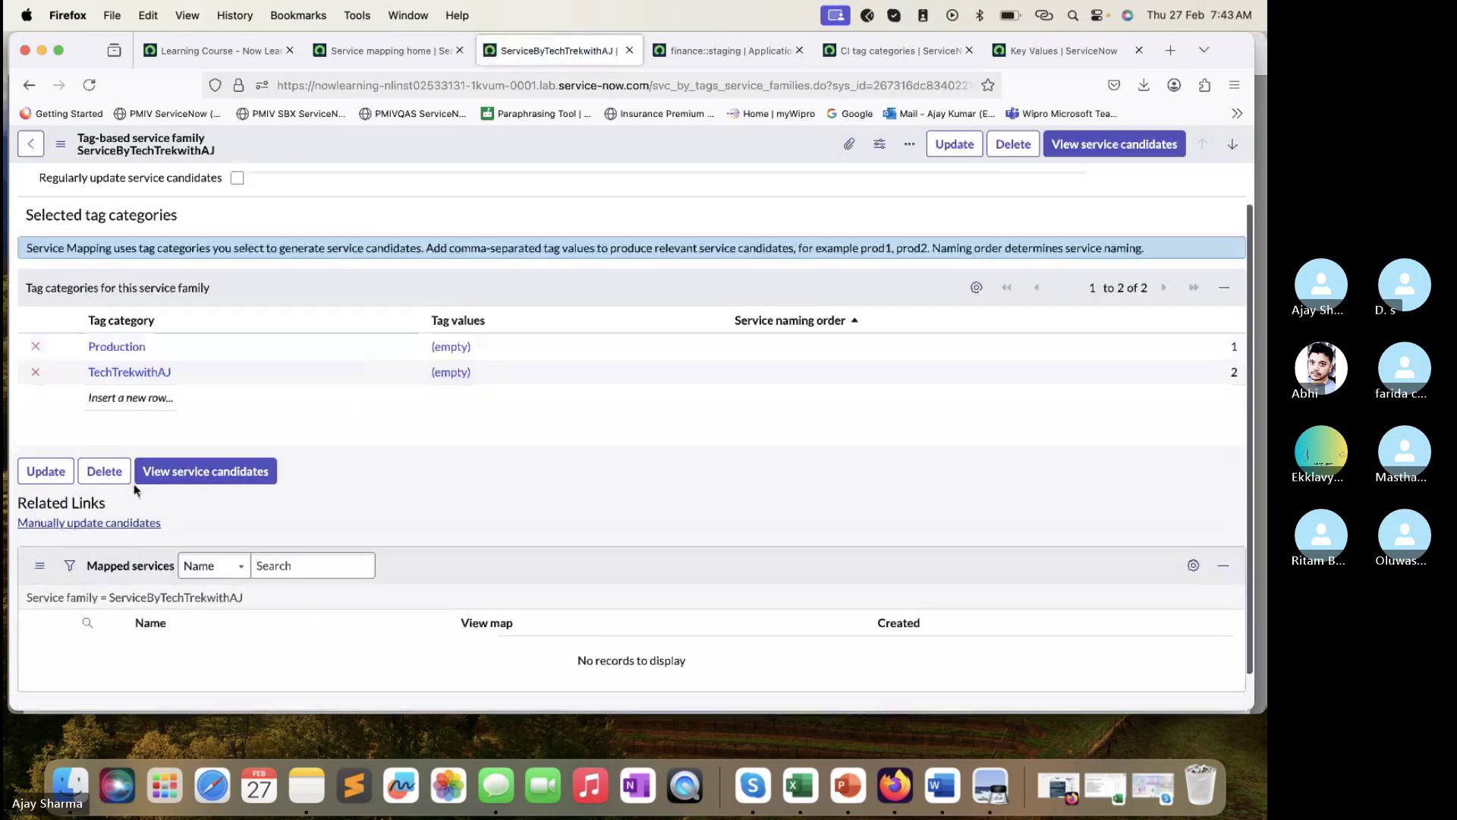
pyautogui.click(122, 523)
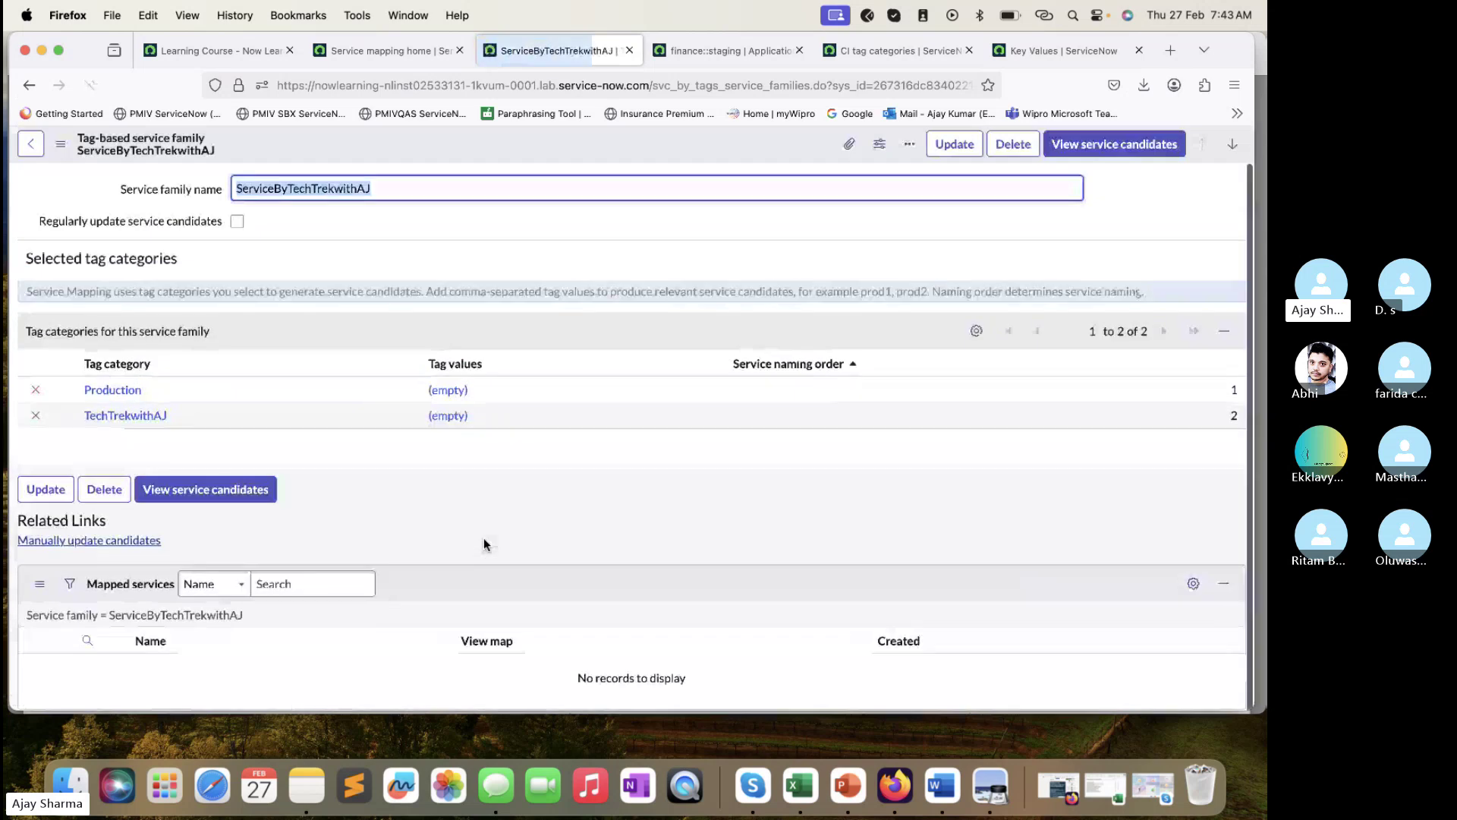
# - View the family's service candidates and map the production::techtrekwithaj candidate
pyautogui.click(275, 506)
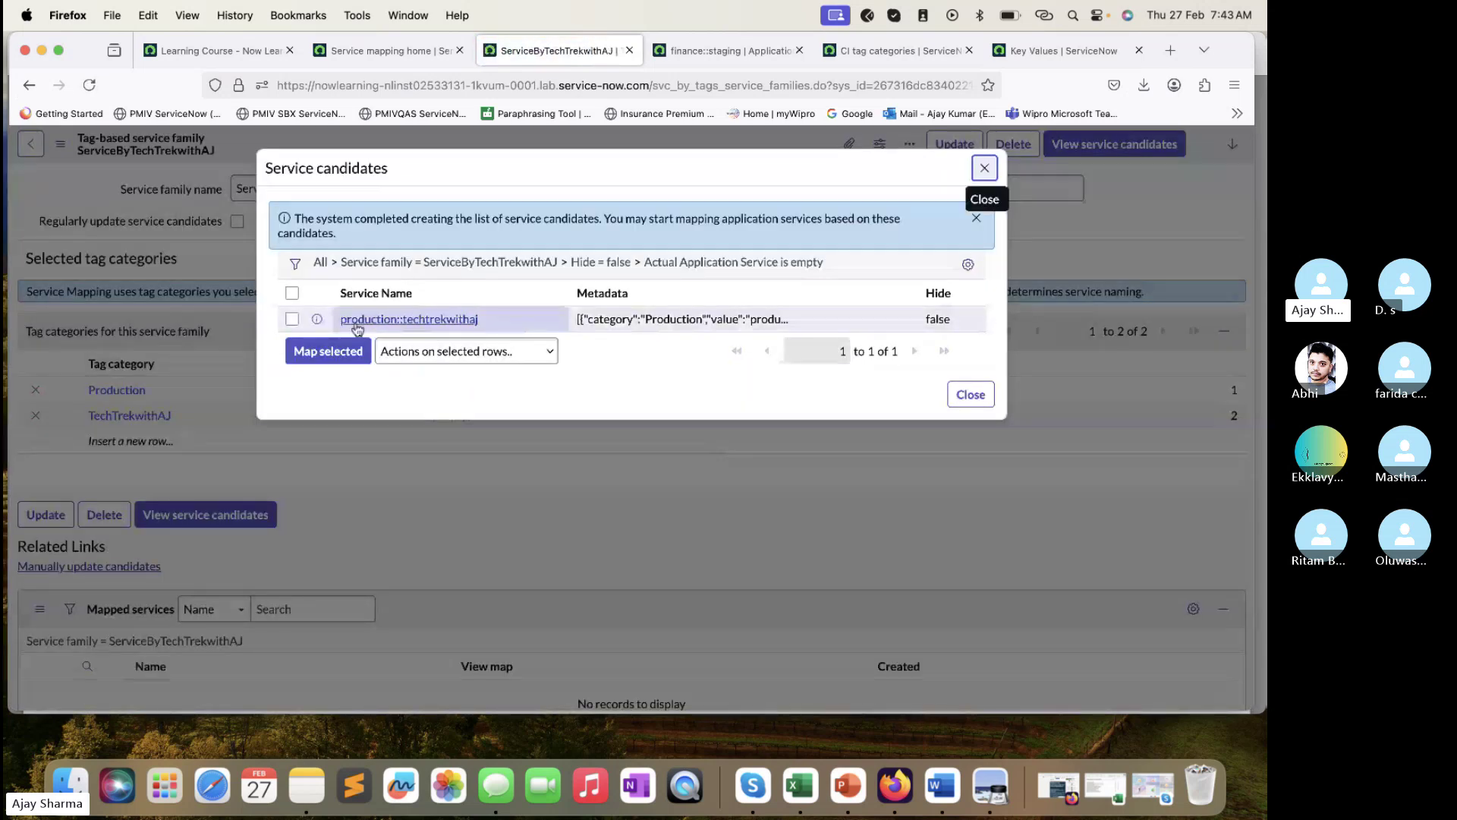
pyautogui.click(291, 318)
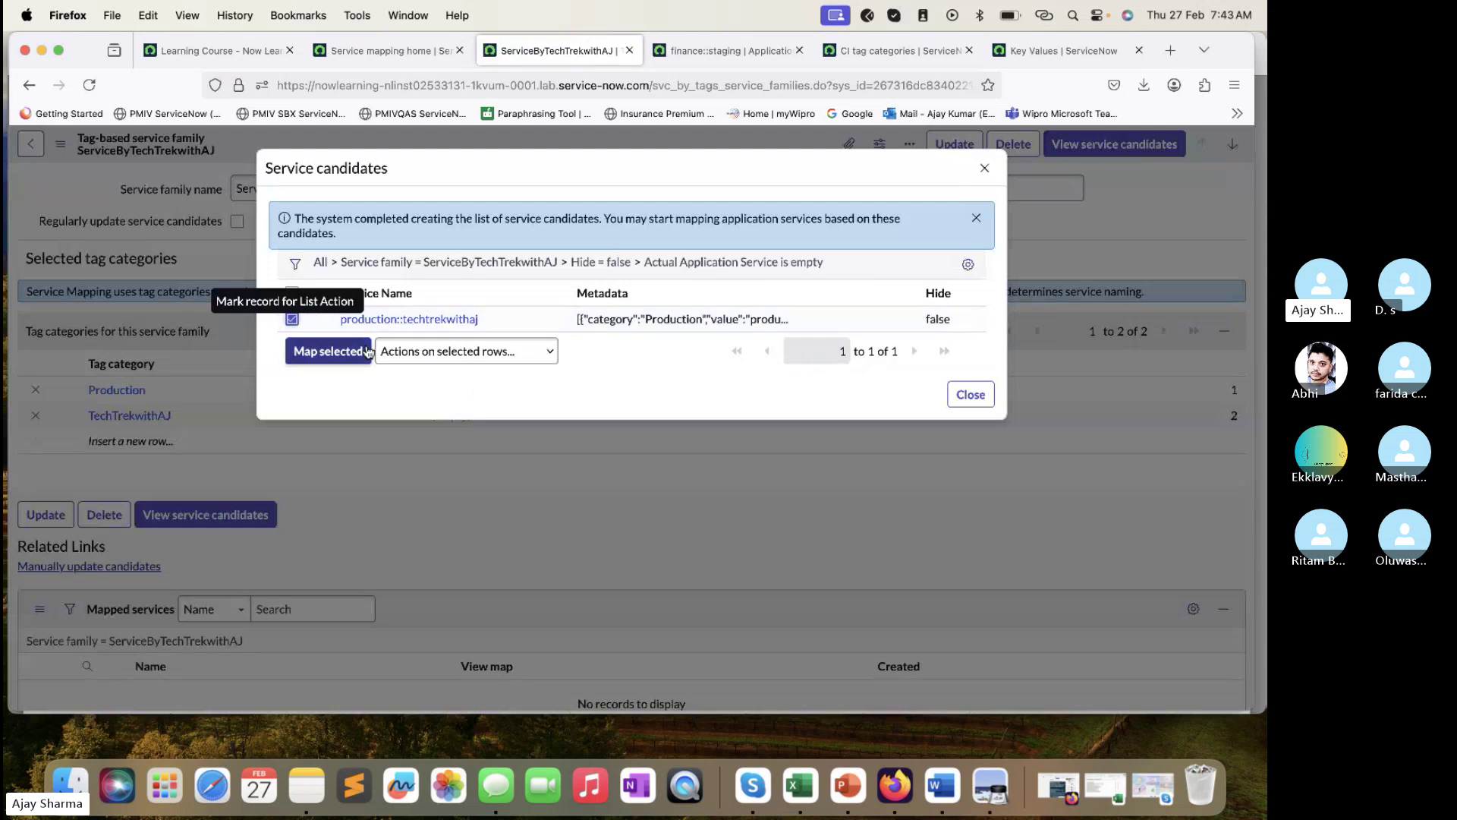
pyautogui.click(319, 350)
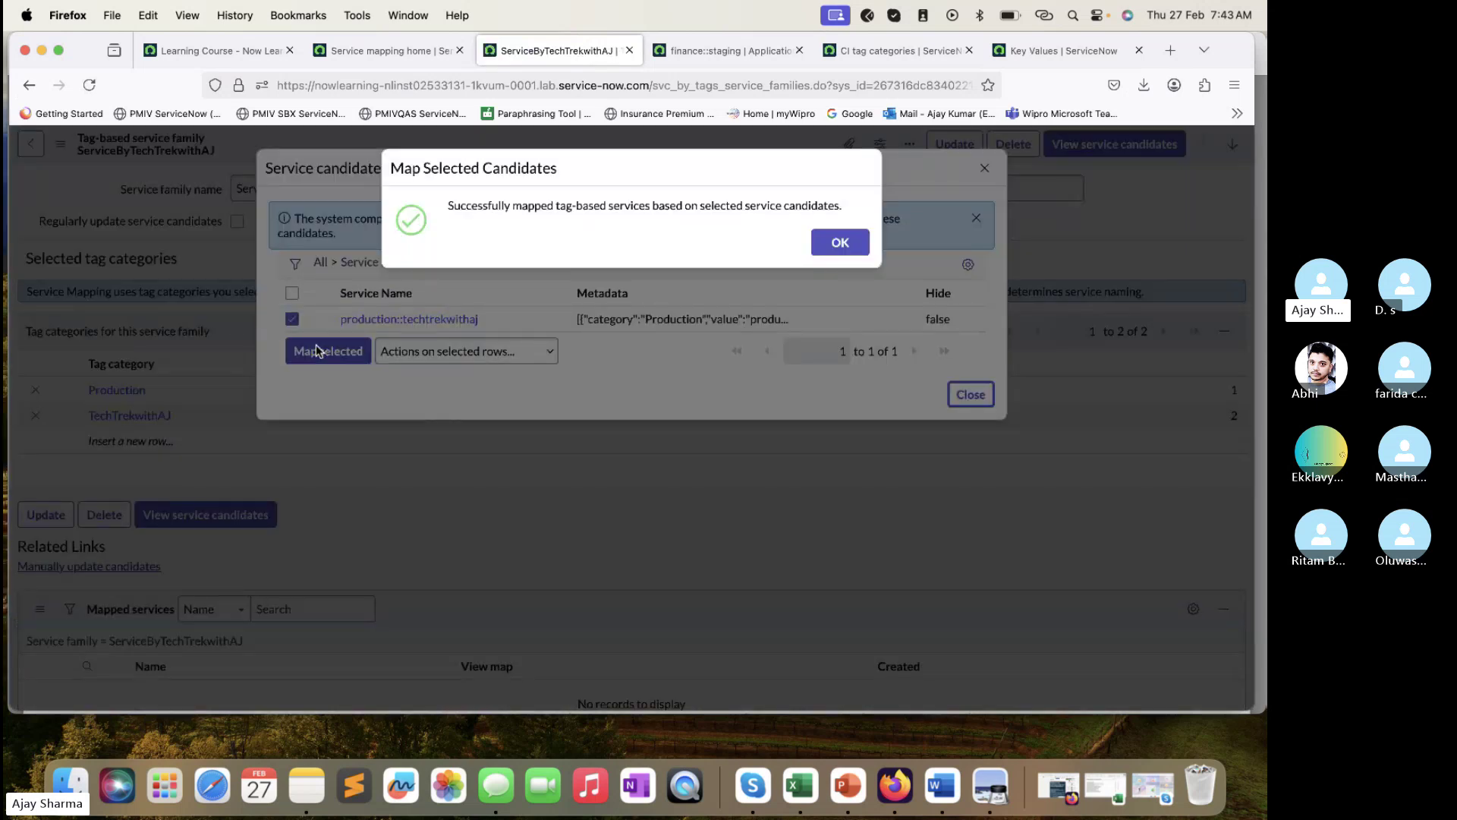
pyautogui.click(840, 242)
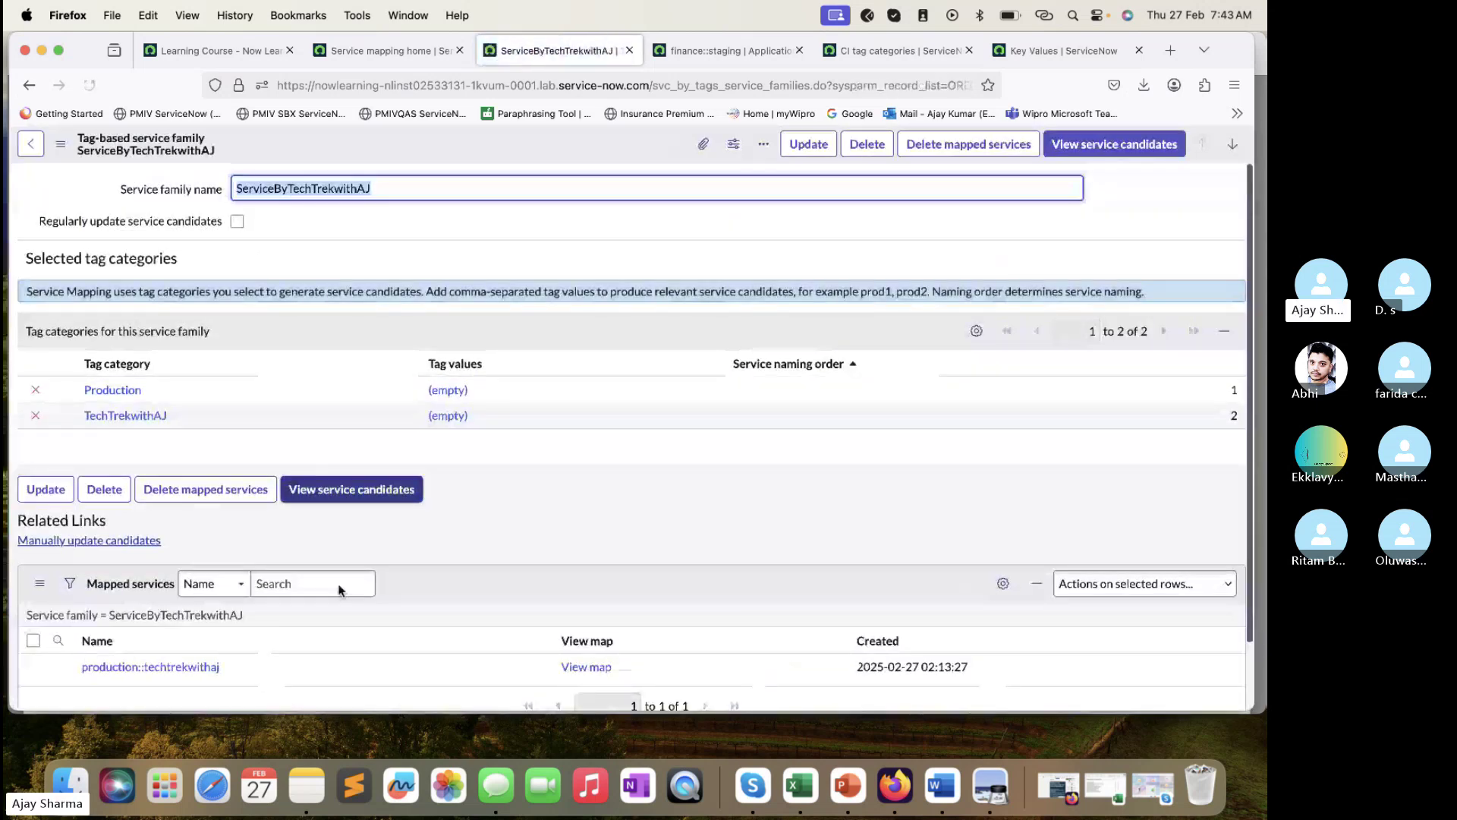
# - Open the mapped service production::techtrekwithaj in a separate browser tab and recalculate the service
pyautogui.click(177, 694)
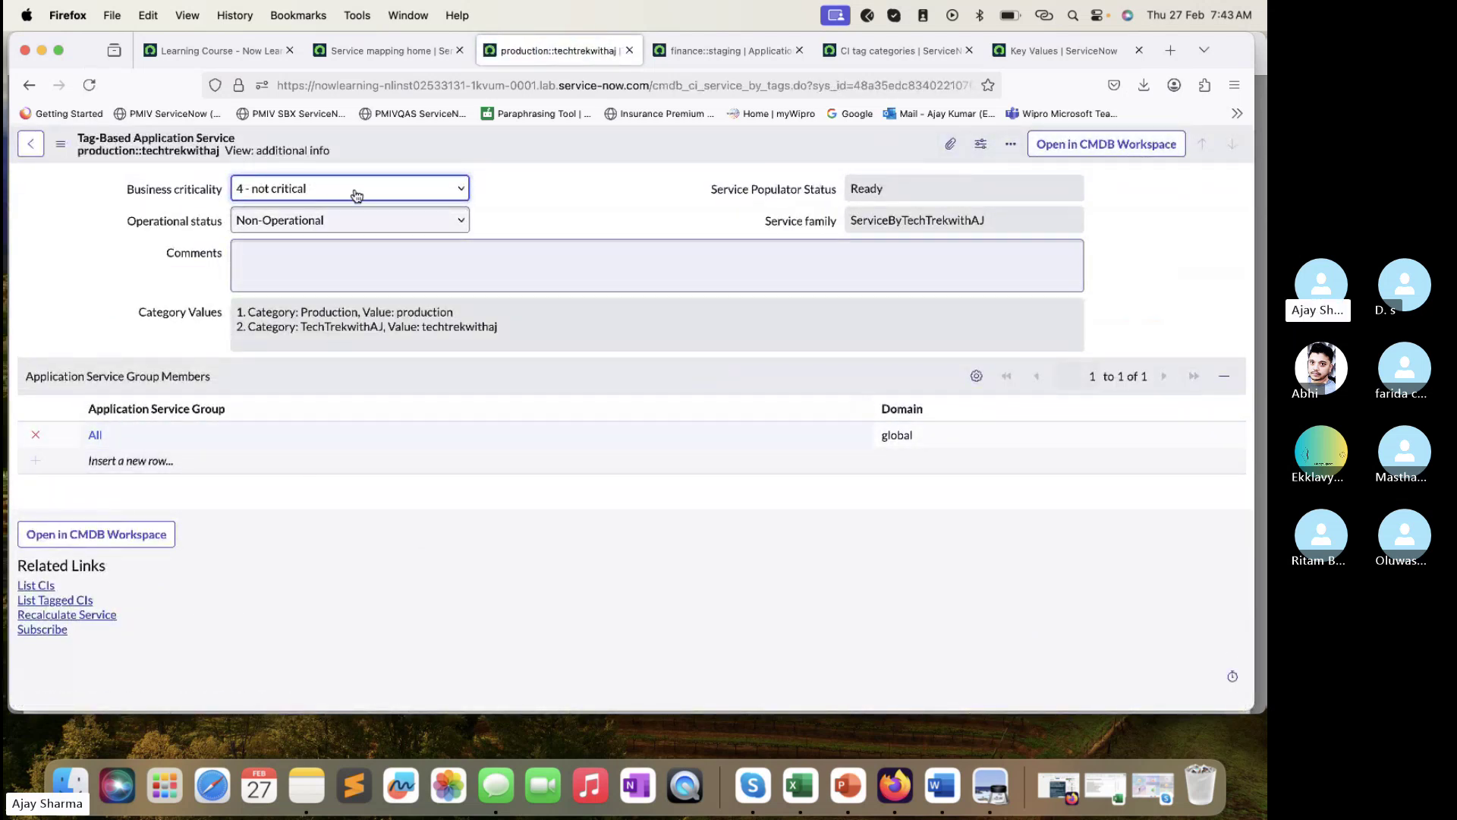
pyautogui.click(29, 84)
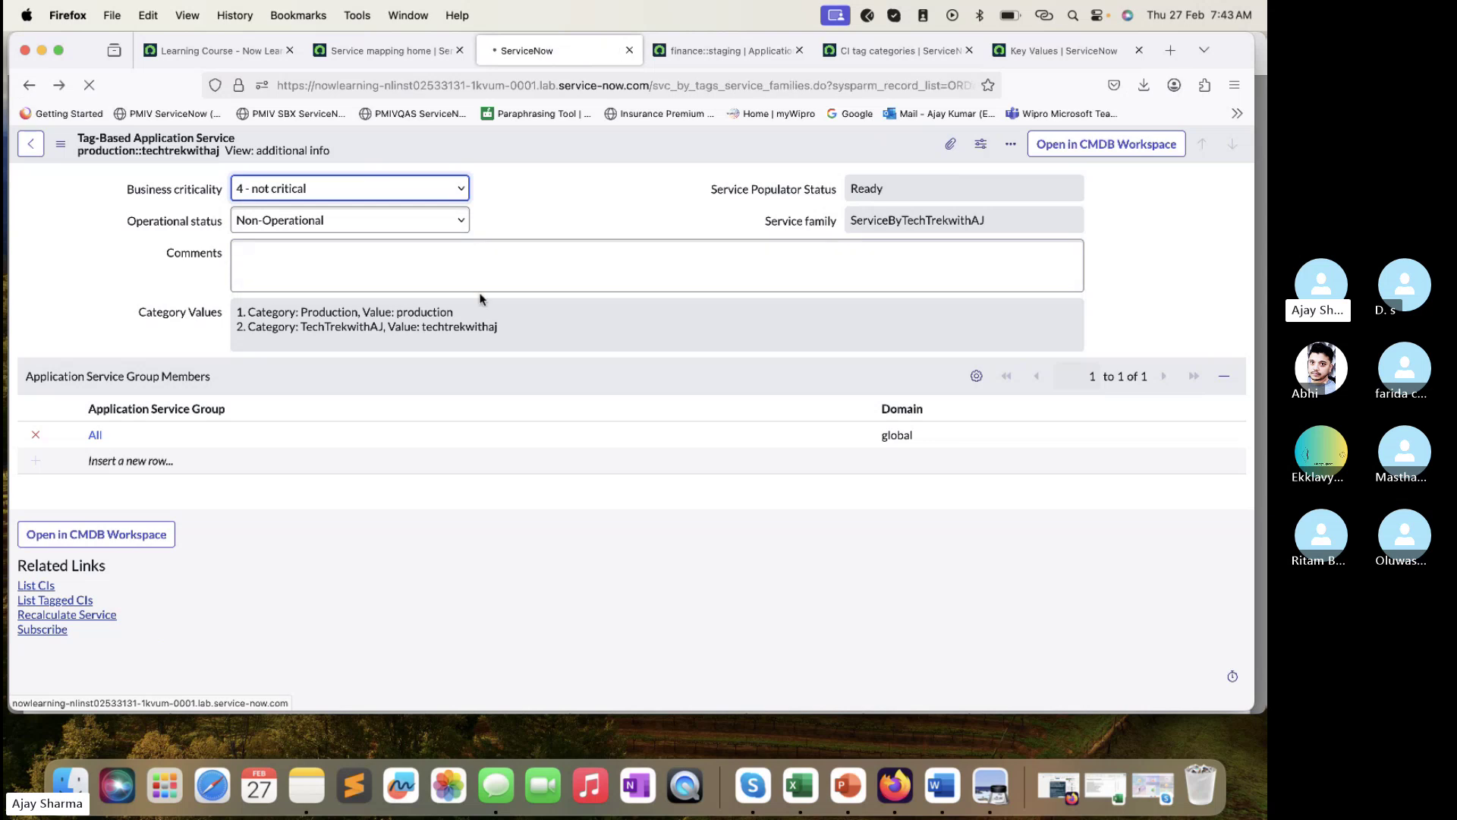
pyautogui.rightClick(57, 676)
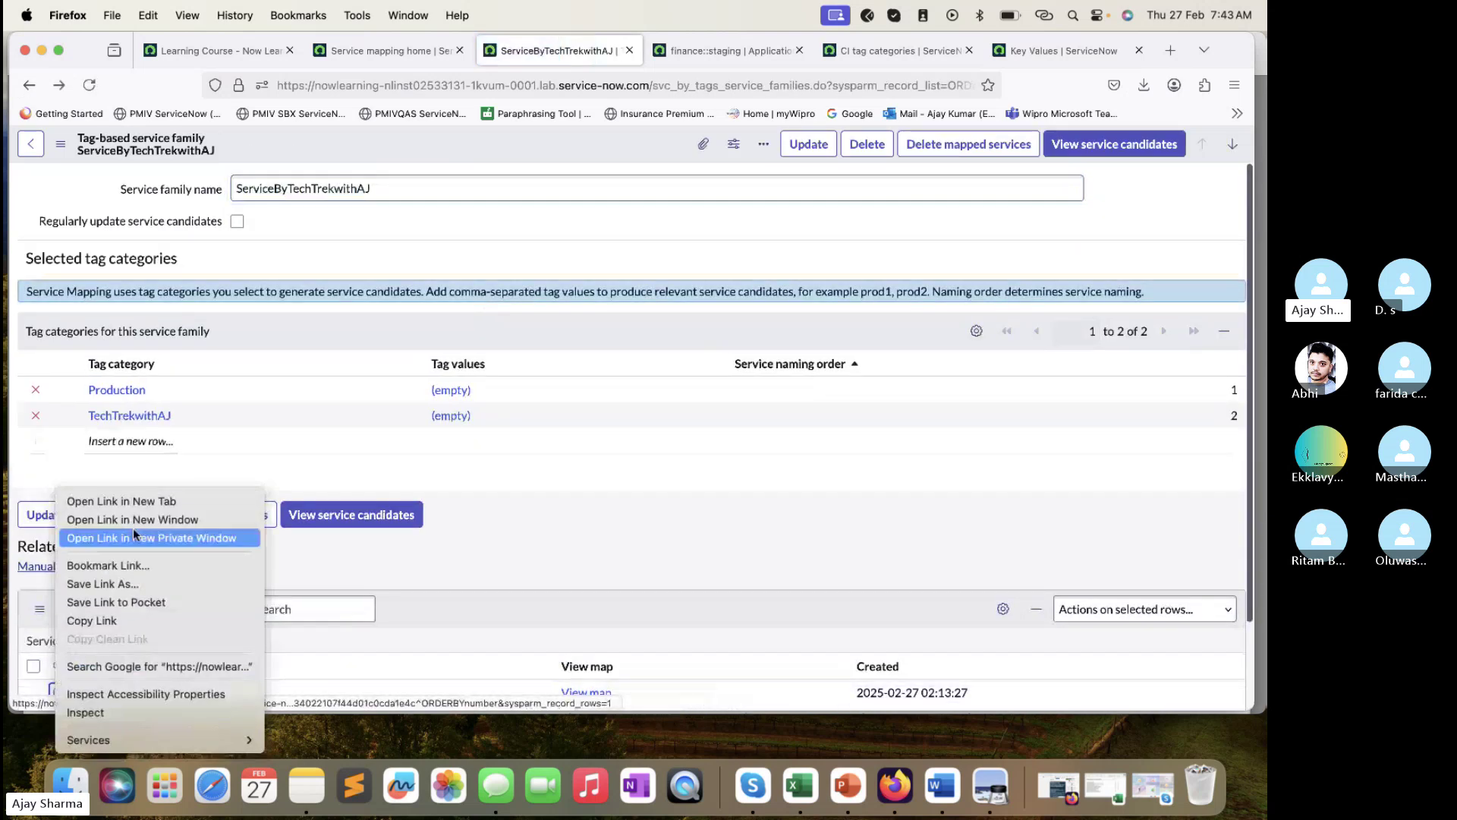
pyautogui.click(449, 525)
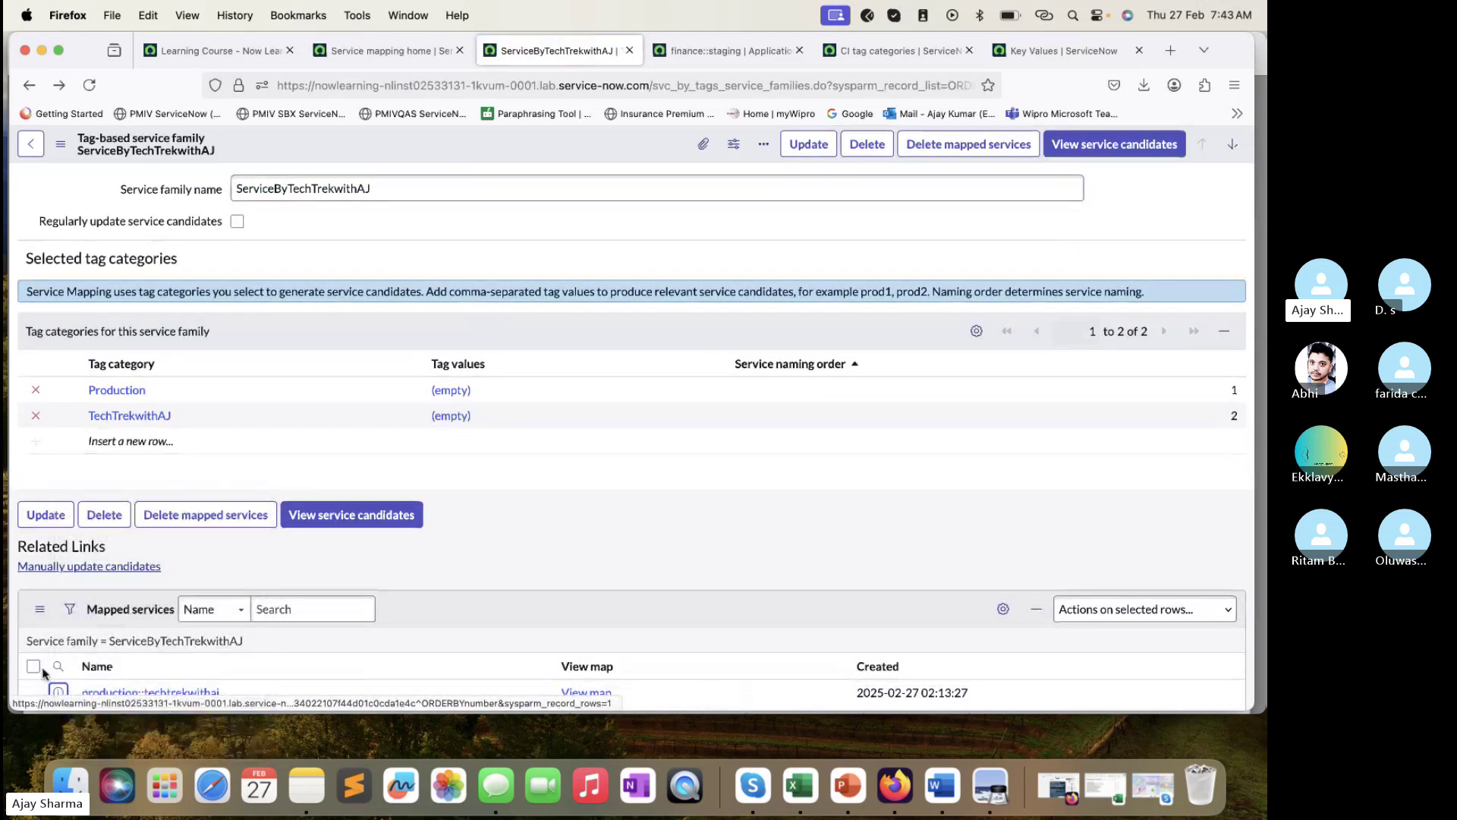
pyautogui.rightClick(76, 692)
pyautogui.click(152, 501)
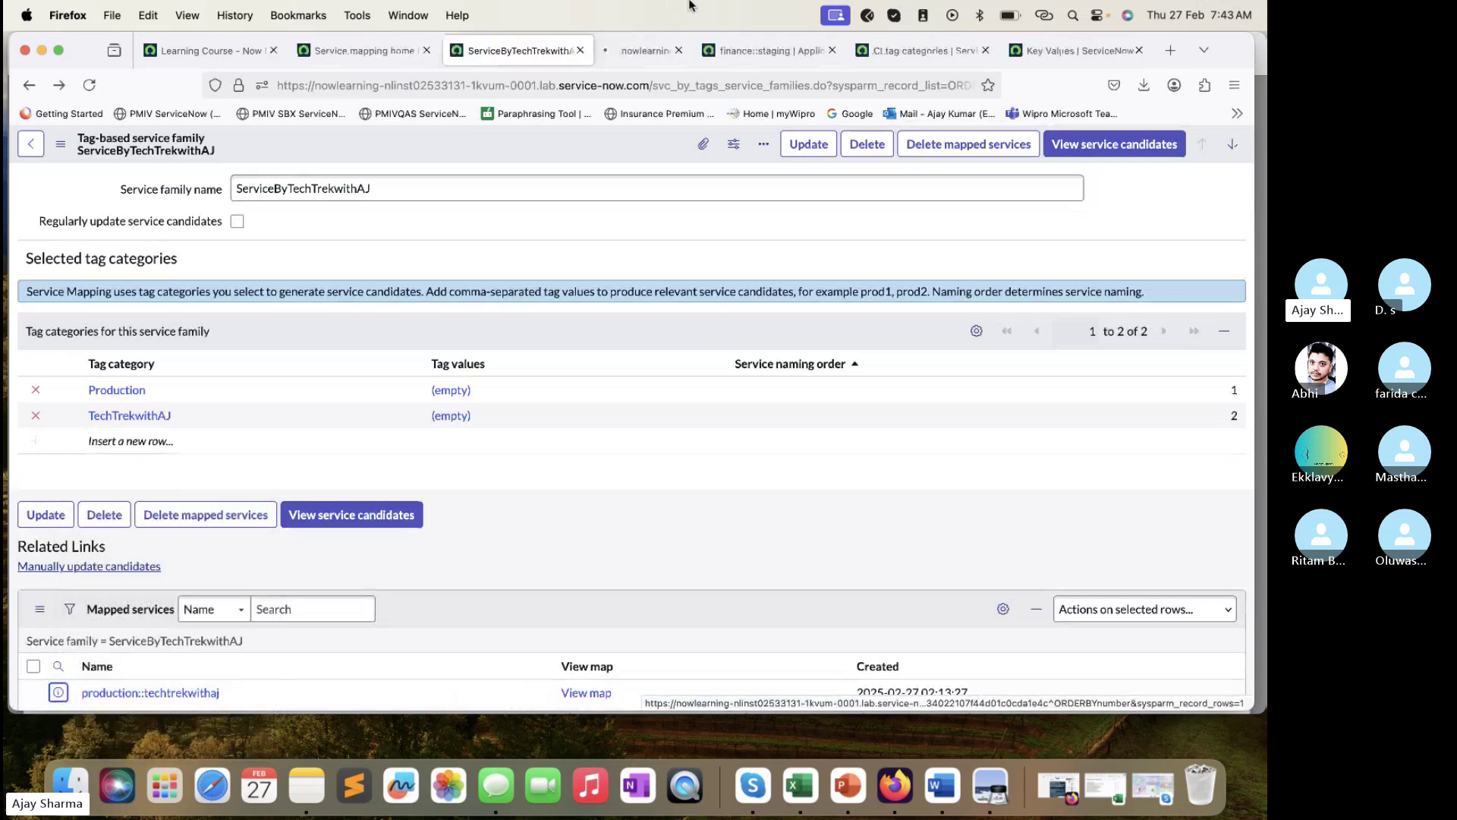
pyautogui.click(651, 51)
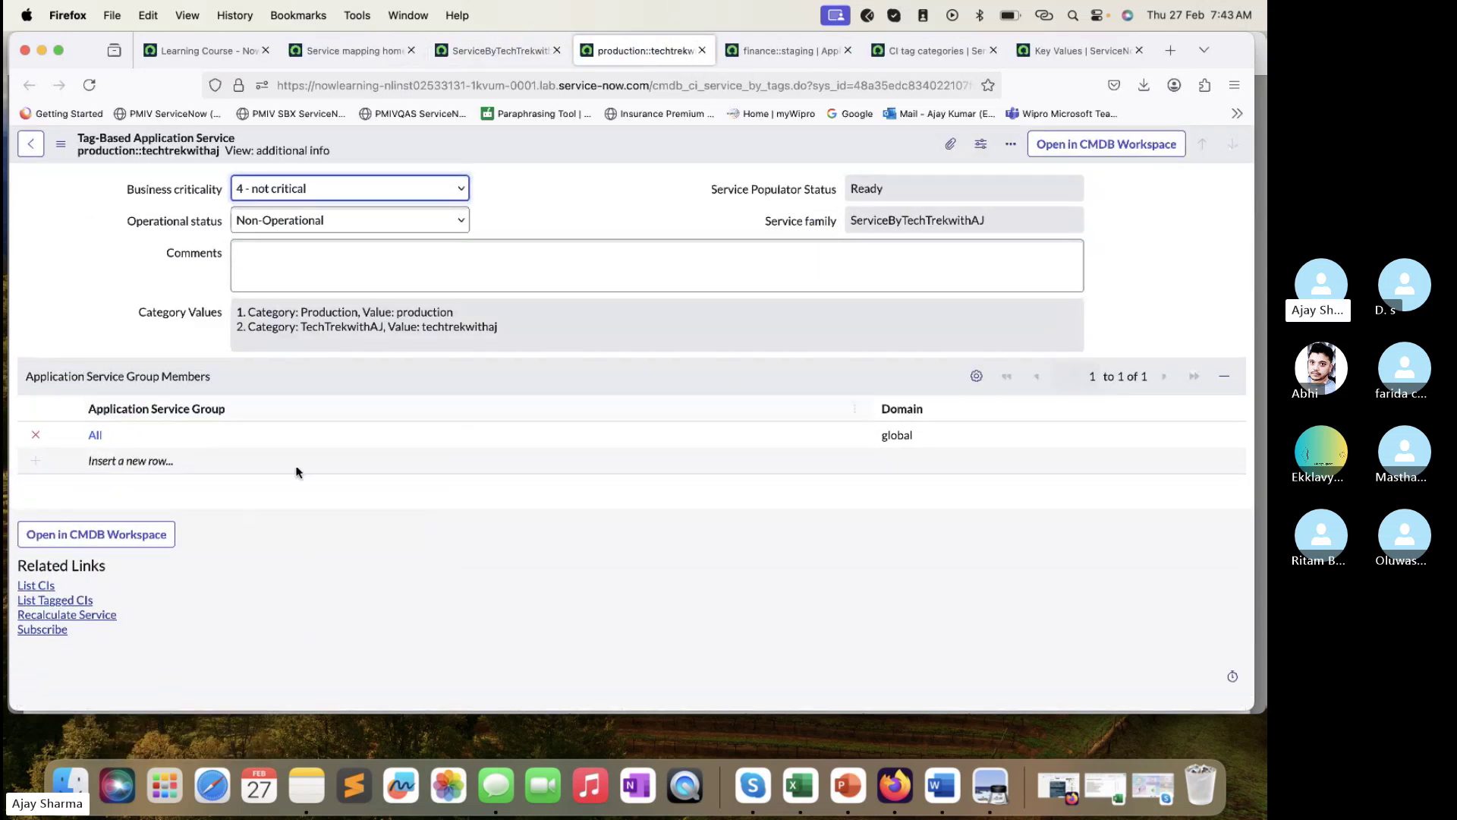
pyautogui.click(75, 615)
# - Switch the finance::staging service map to show the production::techtrekwithaj application service
pyautogui.click(778, 50)
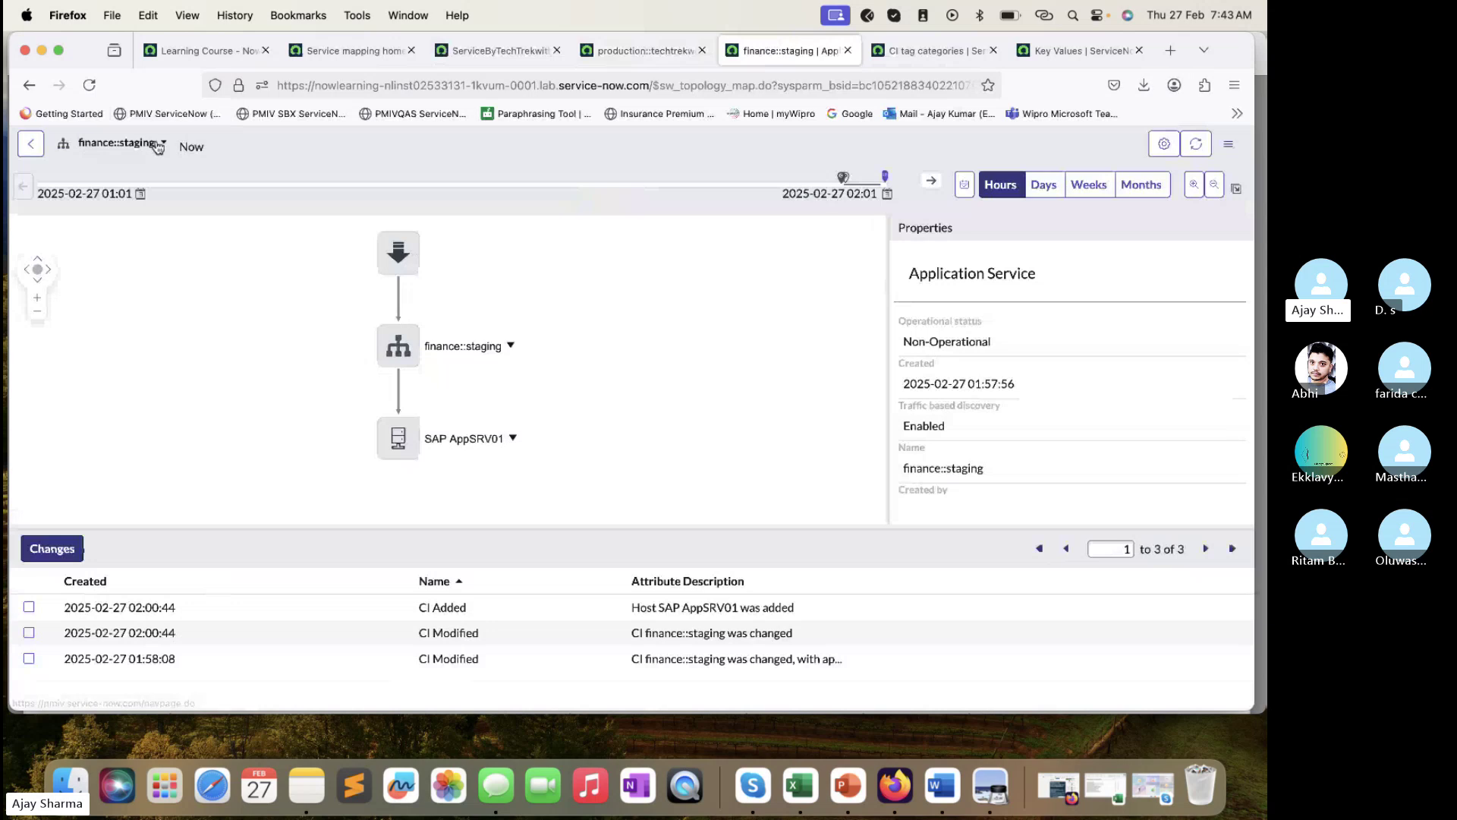
pyautogui.click(162, 145)
pyautogui.click(139, 407)
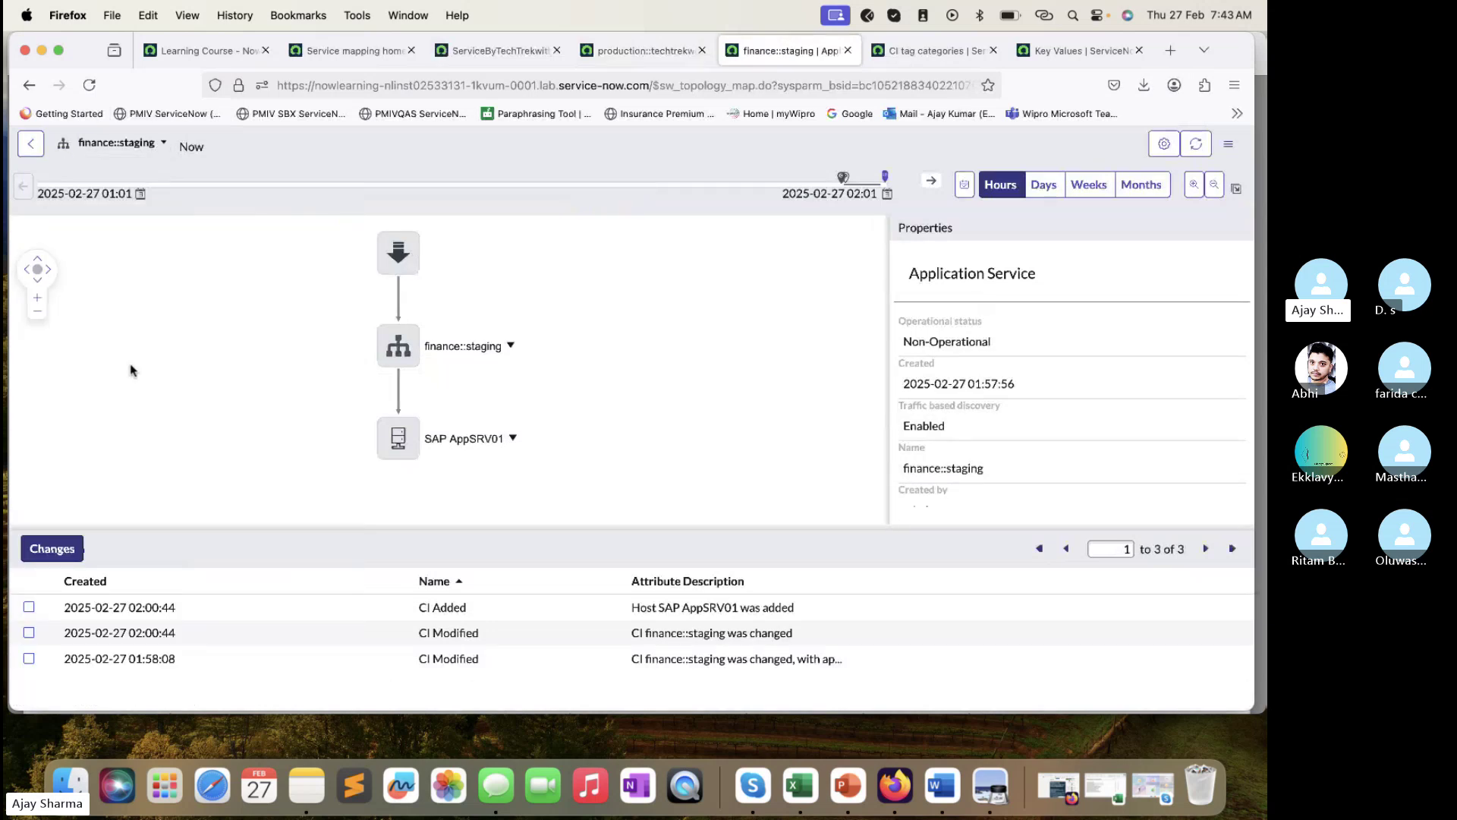
pyautogui.click(162, 143)
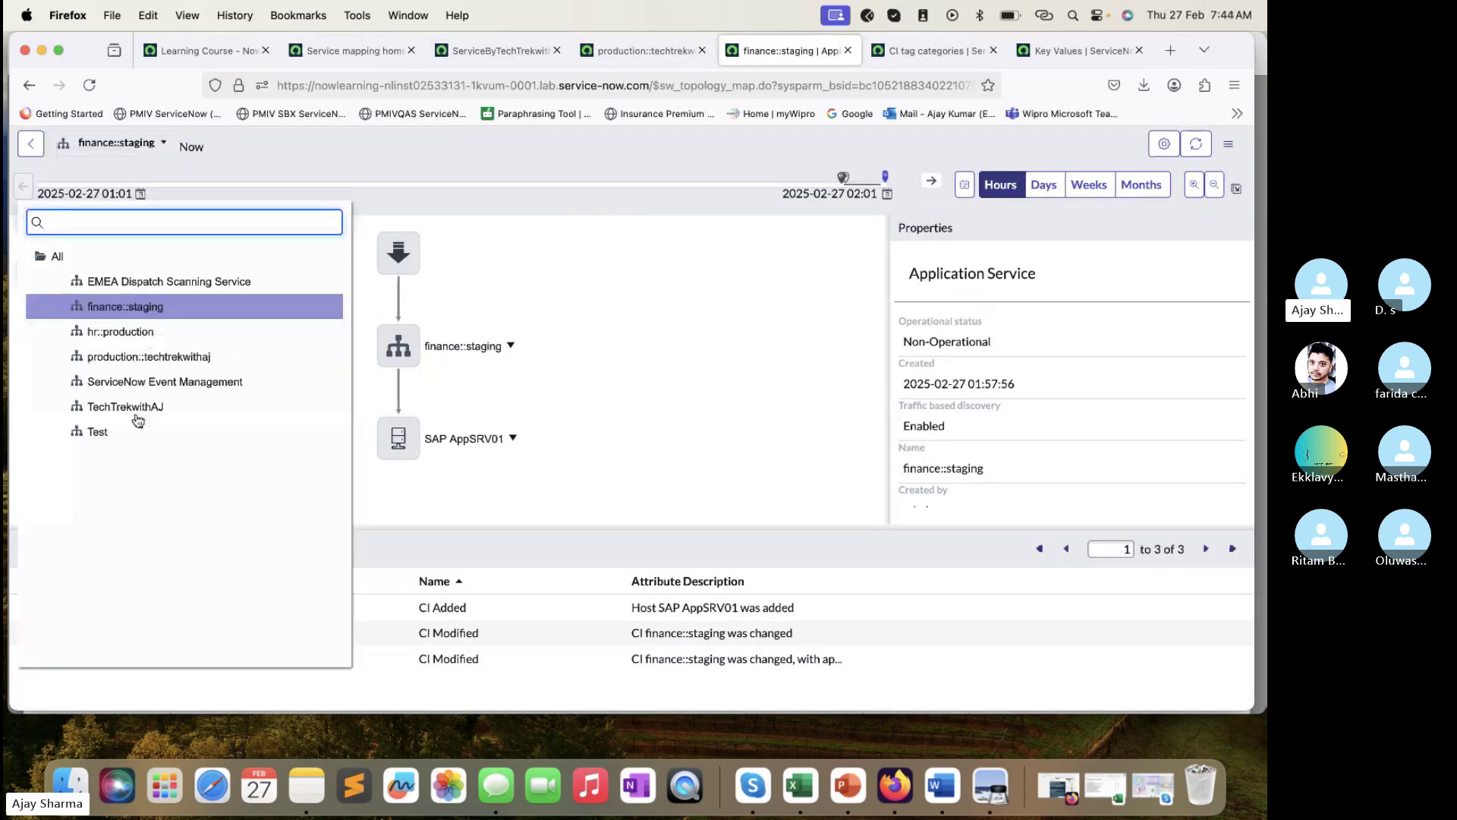
pyautogui.click(155, 356)
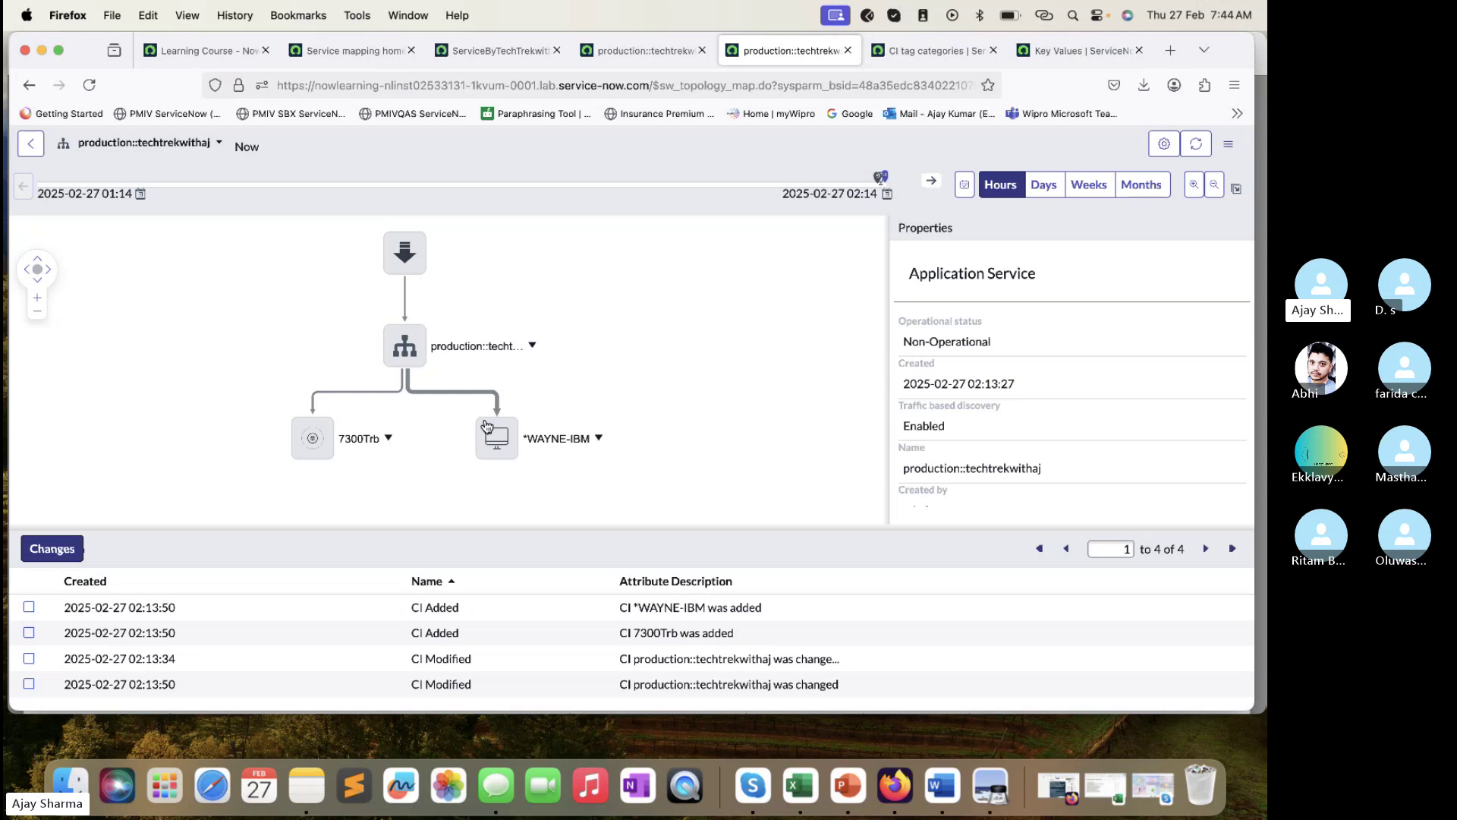
# - Compare the ITOM, ITOM-AJ, TechTrek and TechTrekwithAJ entries in the Key Values list with the CI tag categories
pyautogui.click(1074, 732)
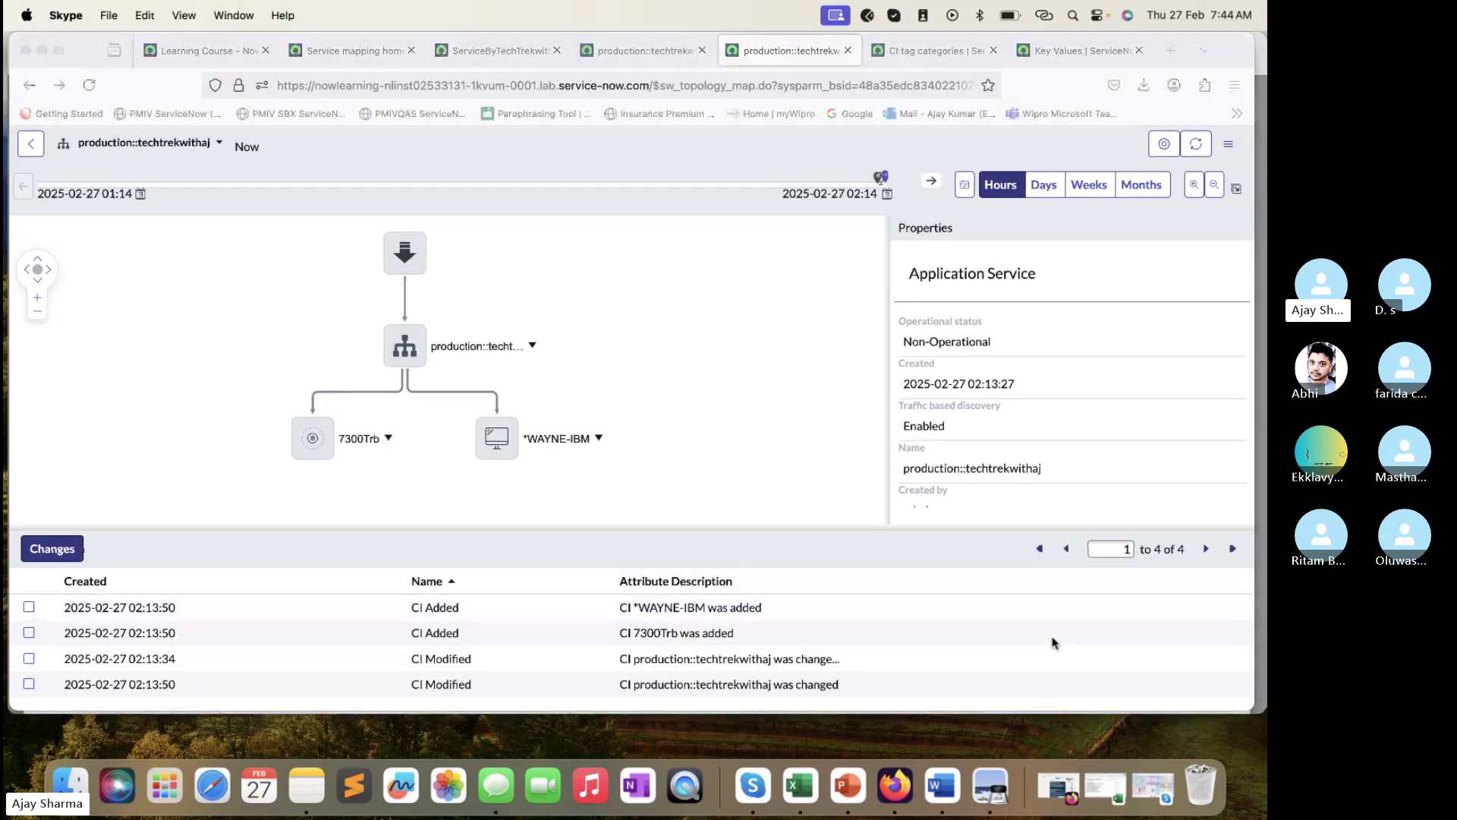
pyautogui.click(1059, 51)
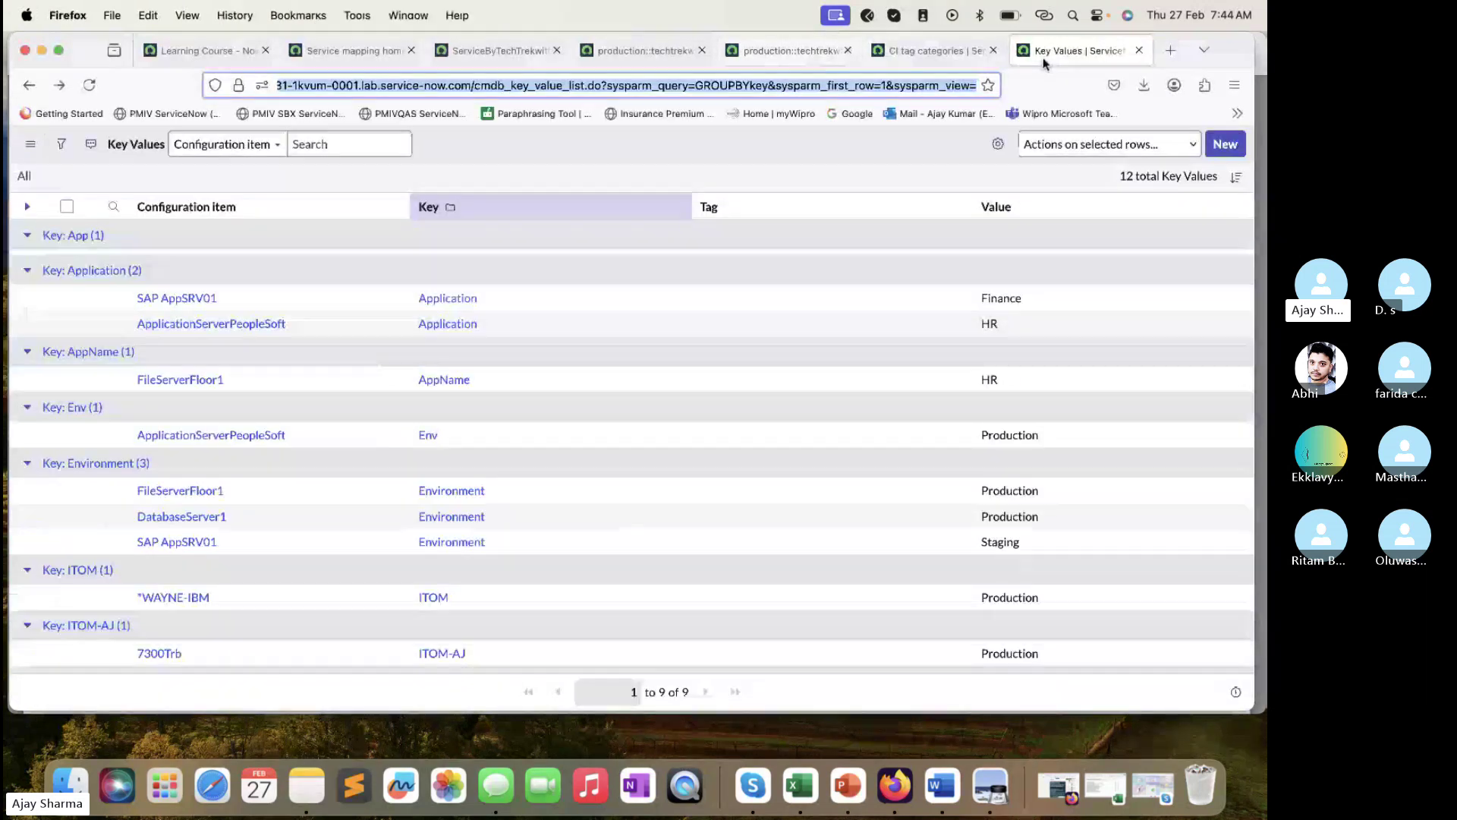
pyautogui.scroll(-3, 390, 589)
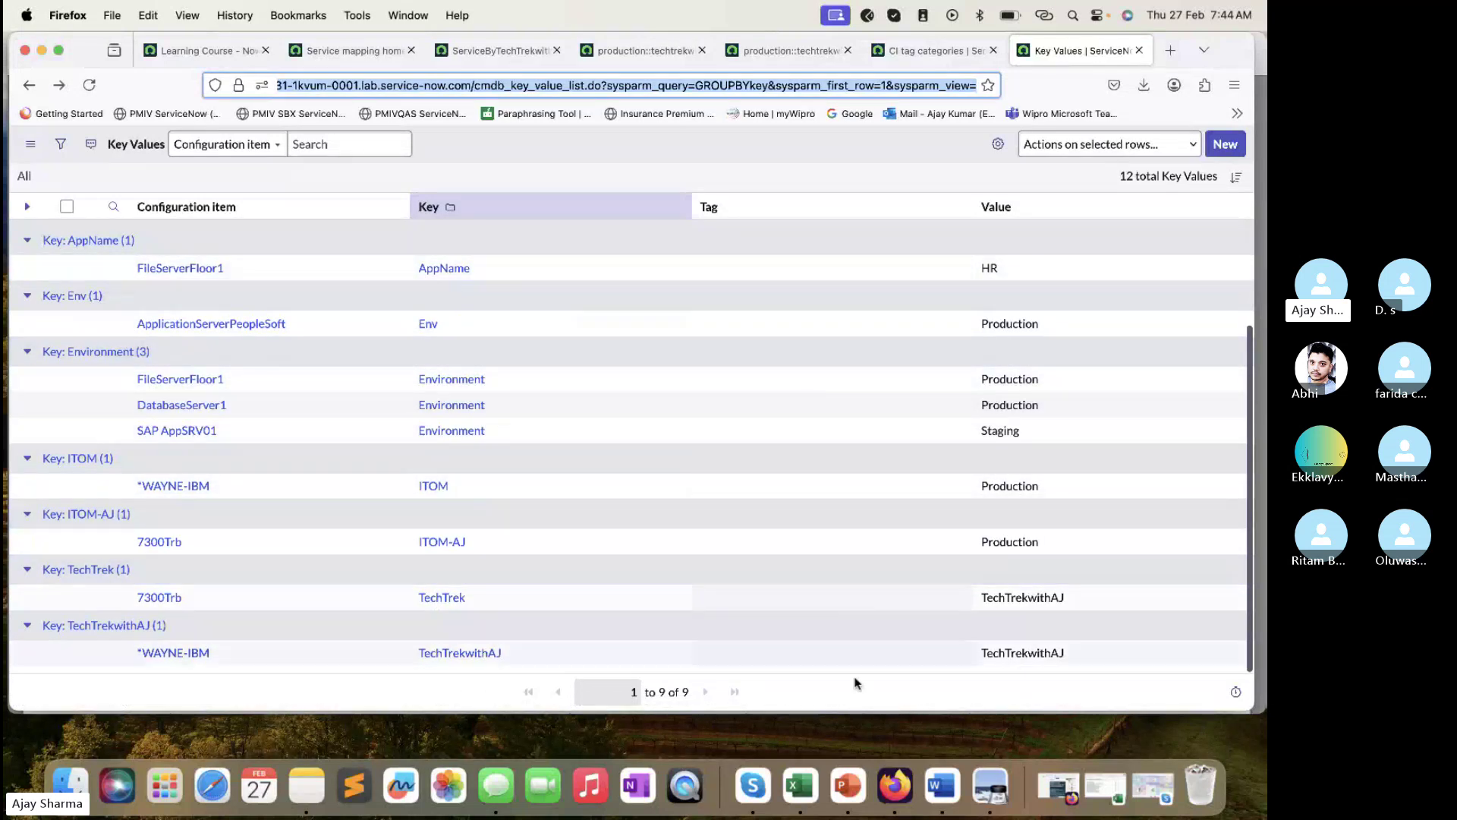
pyautogui.moveTo(859, 712); pyautogui.dragTo(859, 746)
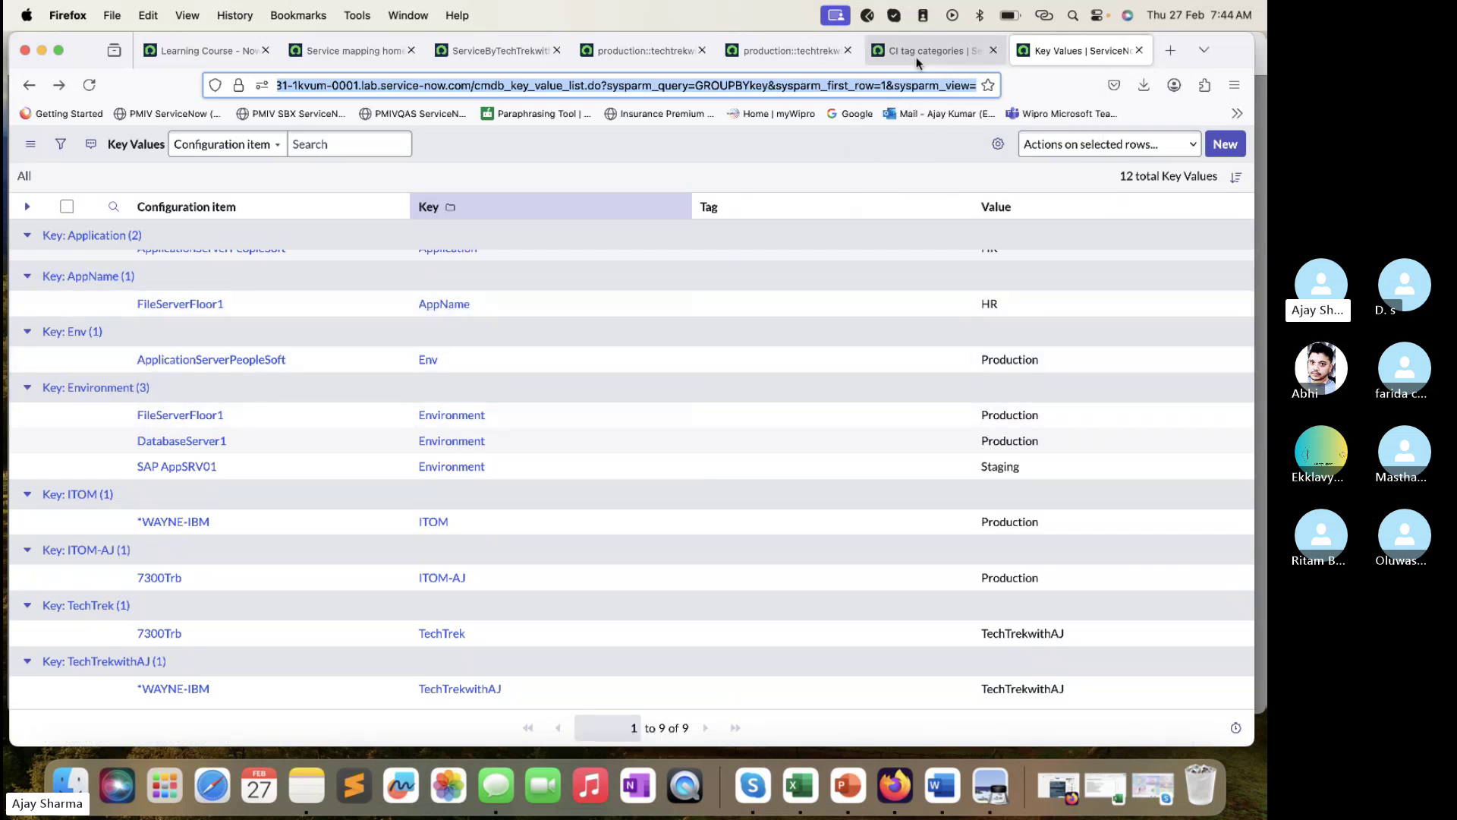
pyautogui.click(917, 58)
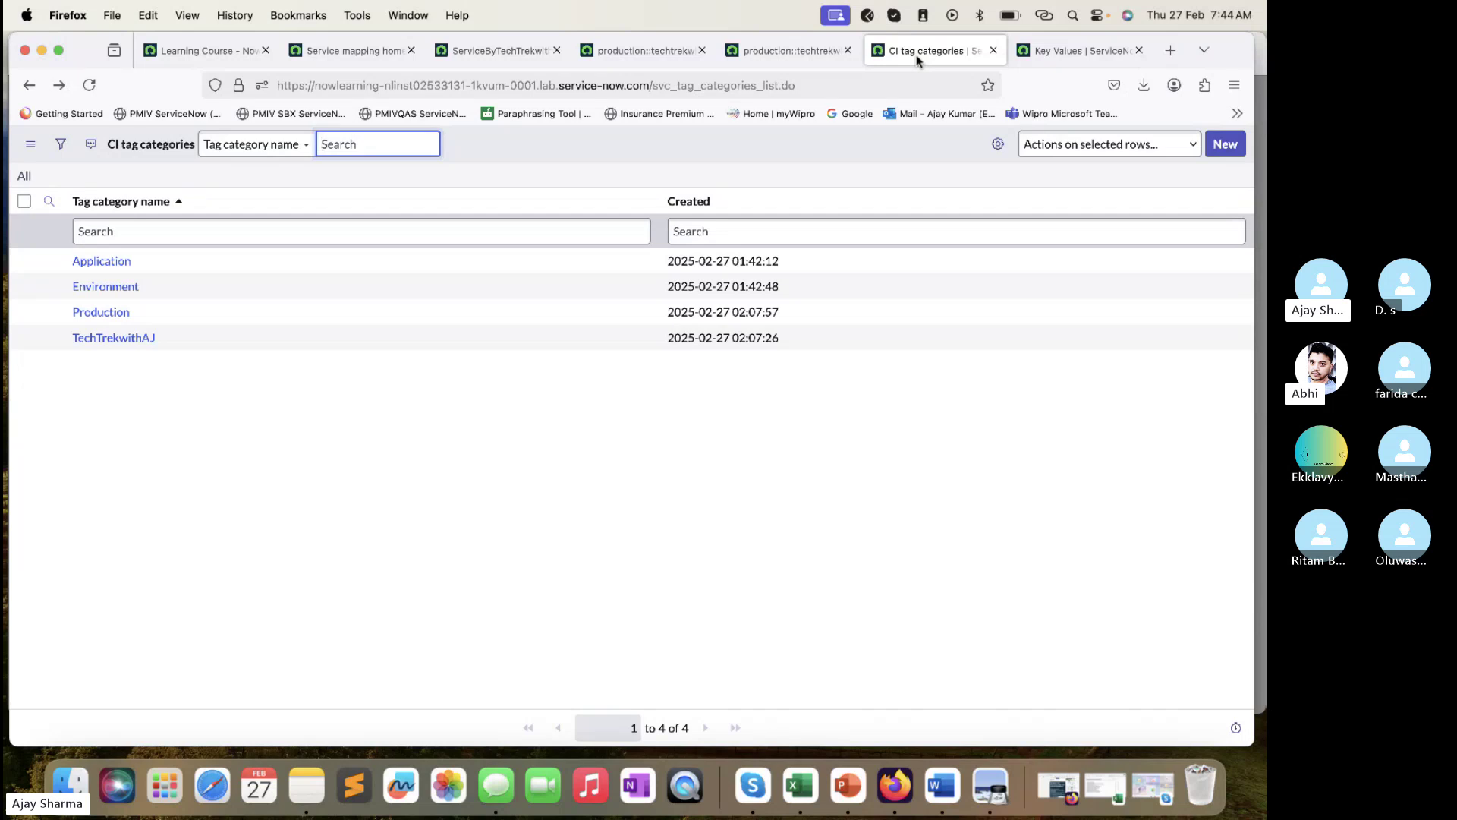
pyautogui.click(1055, 50)
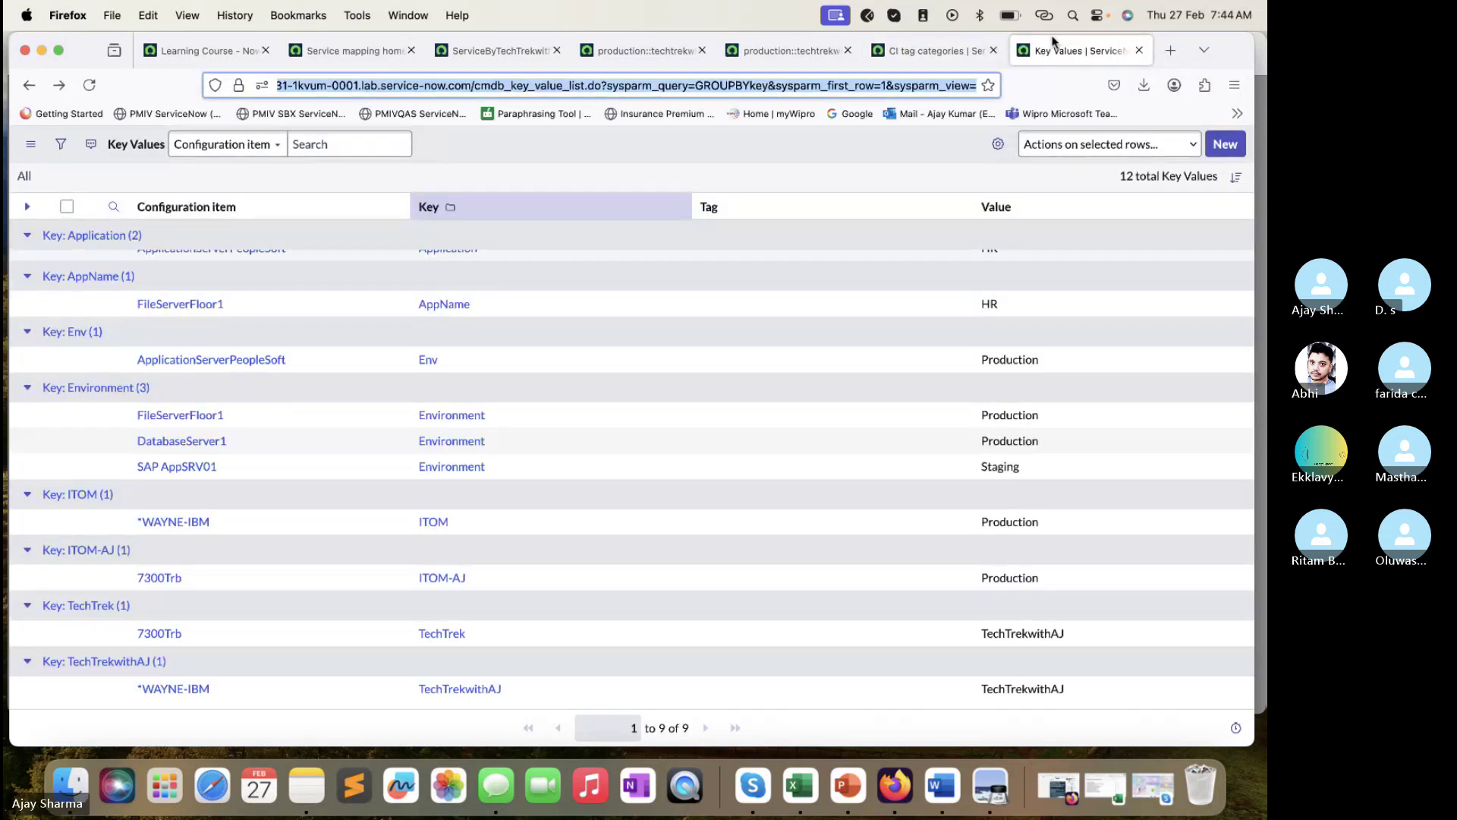
# - Review the CI tag categories alongside the production::techtrekwithaj service map and the Key Values list
pyautogui.click(925, 51)
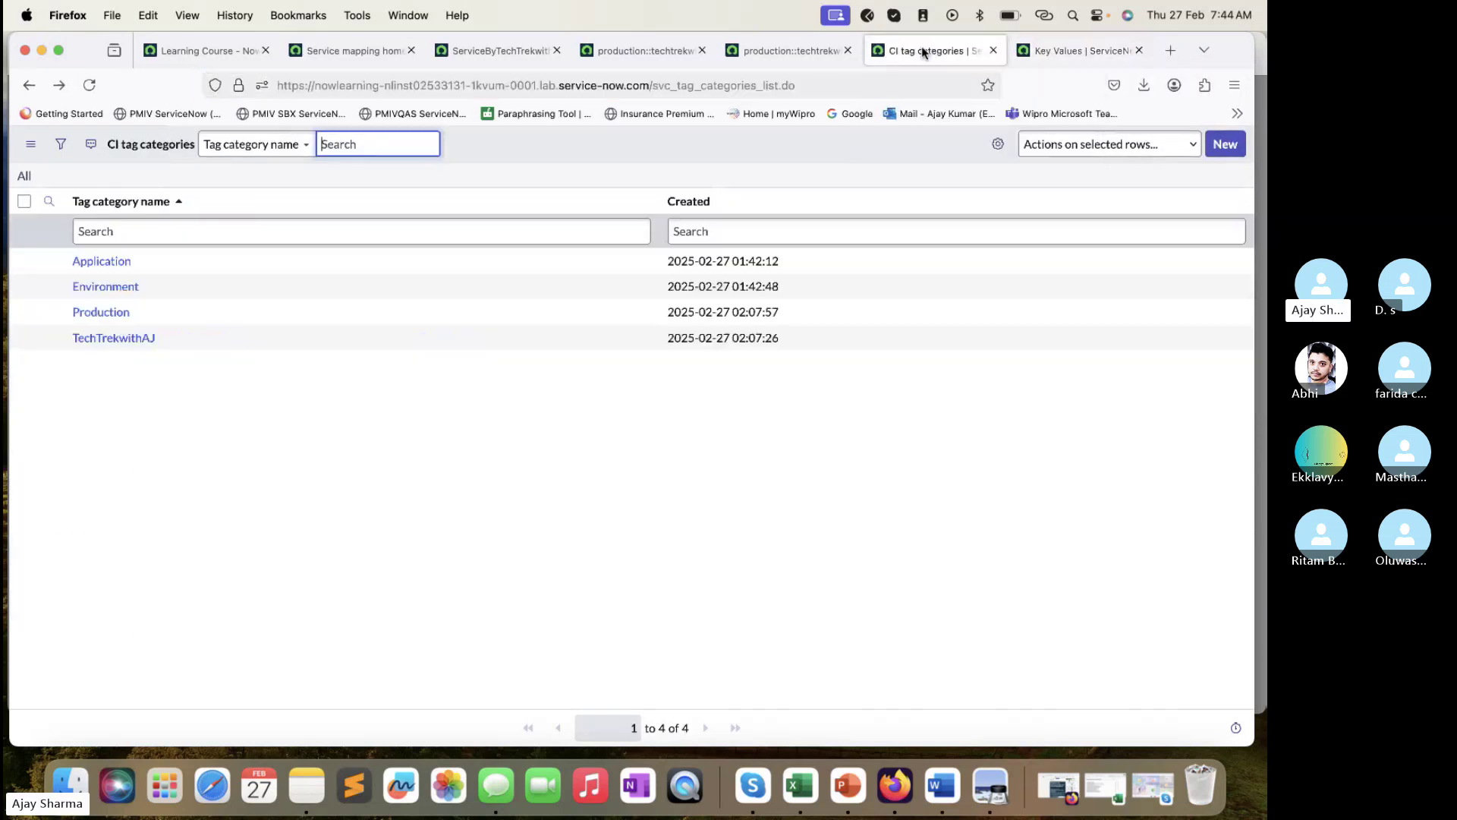
pyautogui.click(460, 59)
pyautogui.click(772, 59)
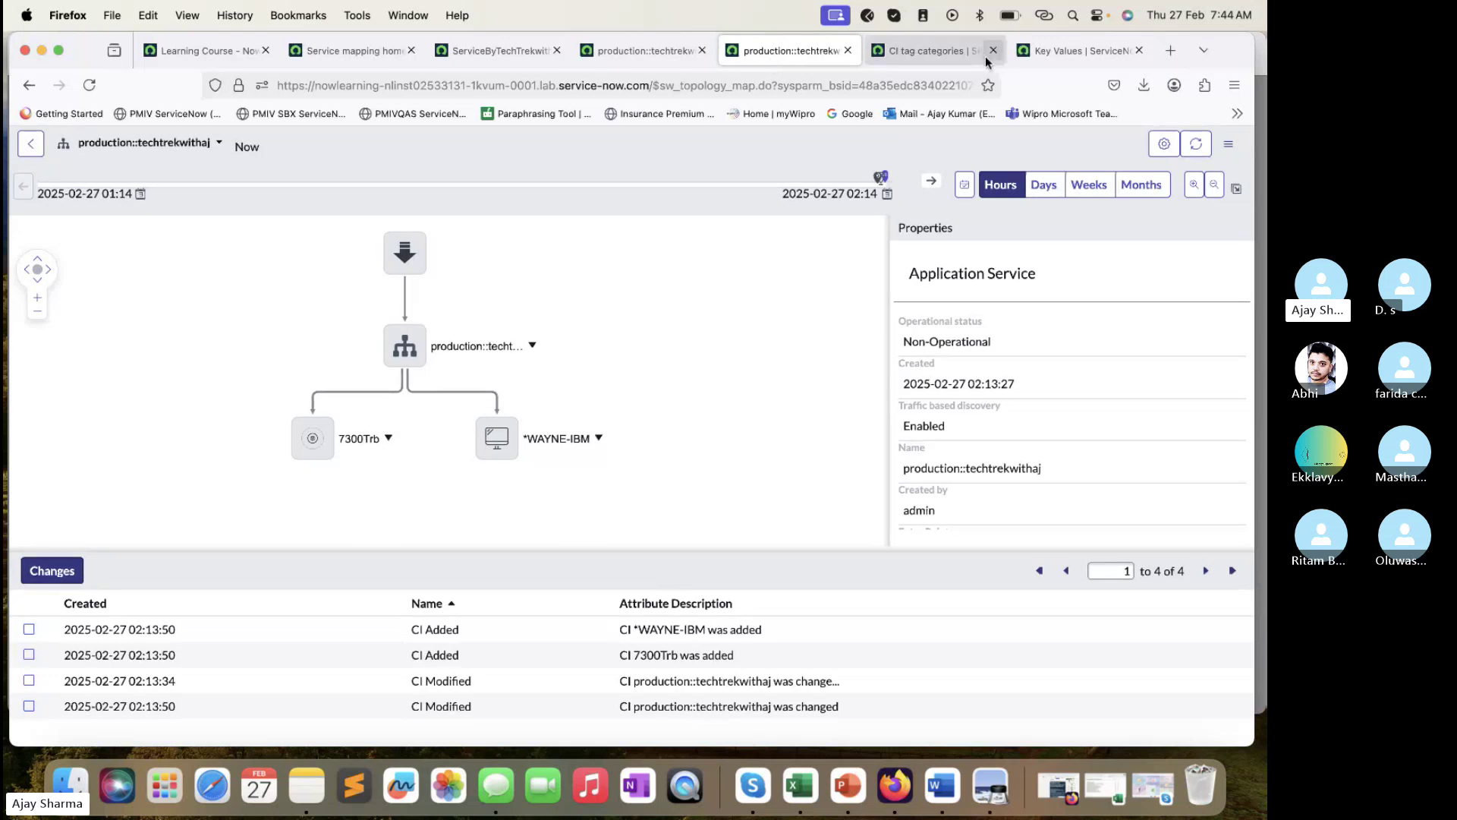
pyautogui.click(1078, 50)
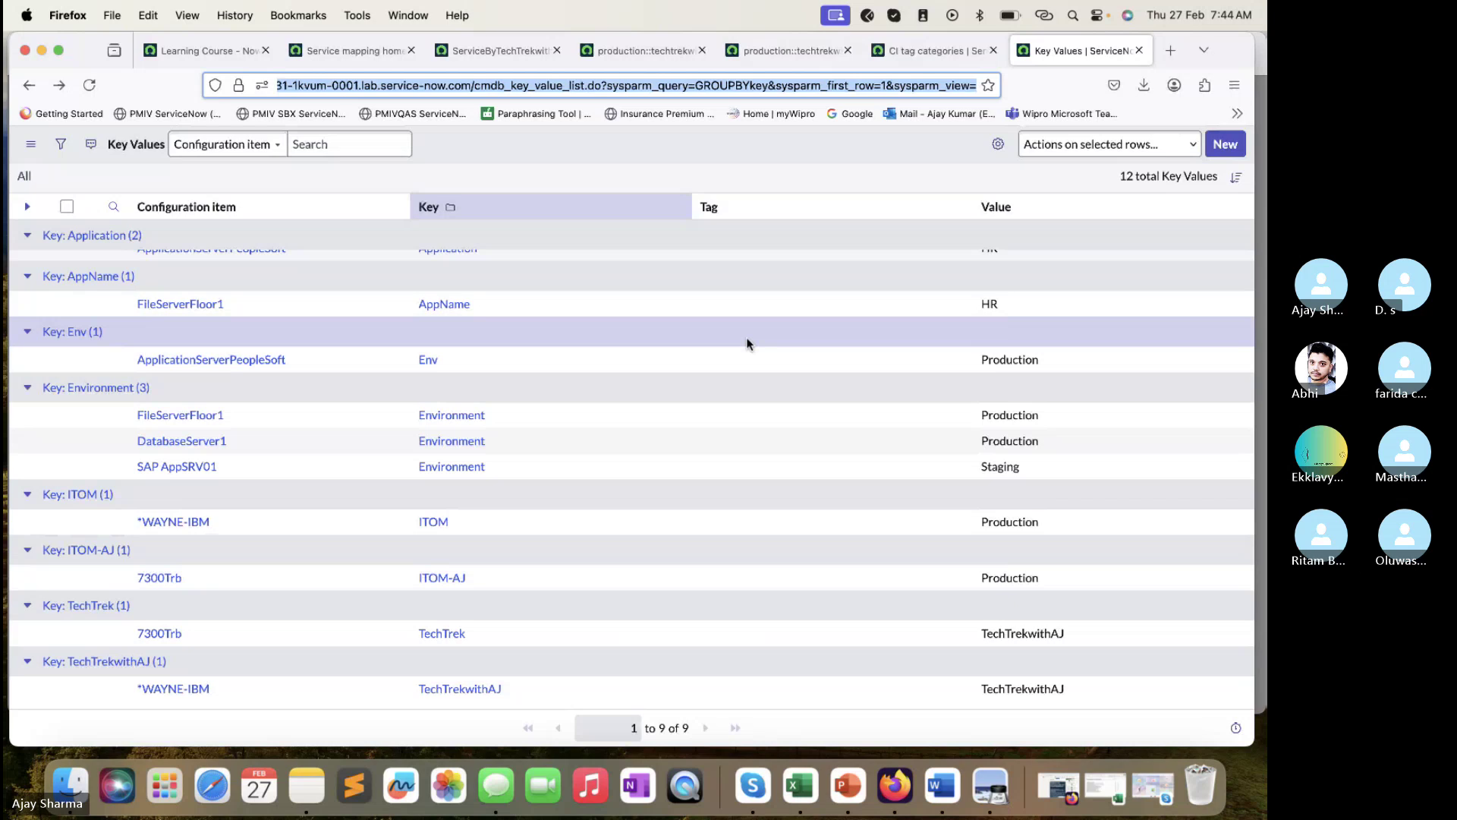
# - Review the production::techtrekwithaj service record and the tag categories of the ServiceByTechTrekwithAJ family
pyautogui.click(635, 61)
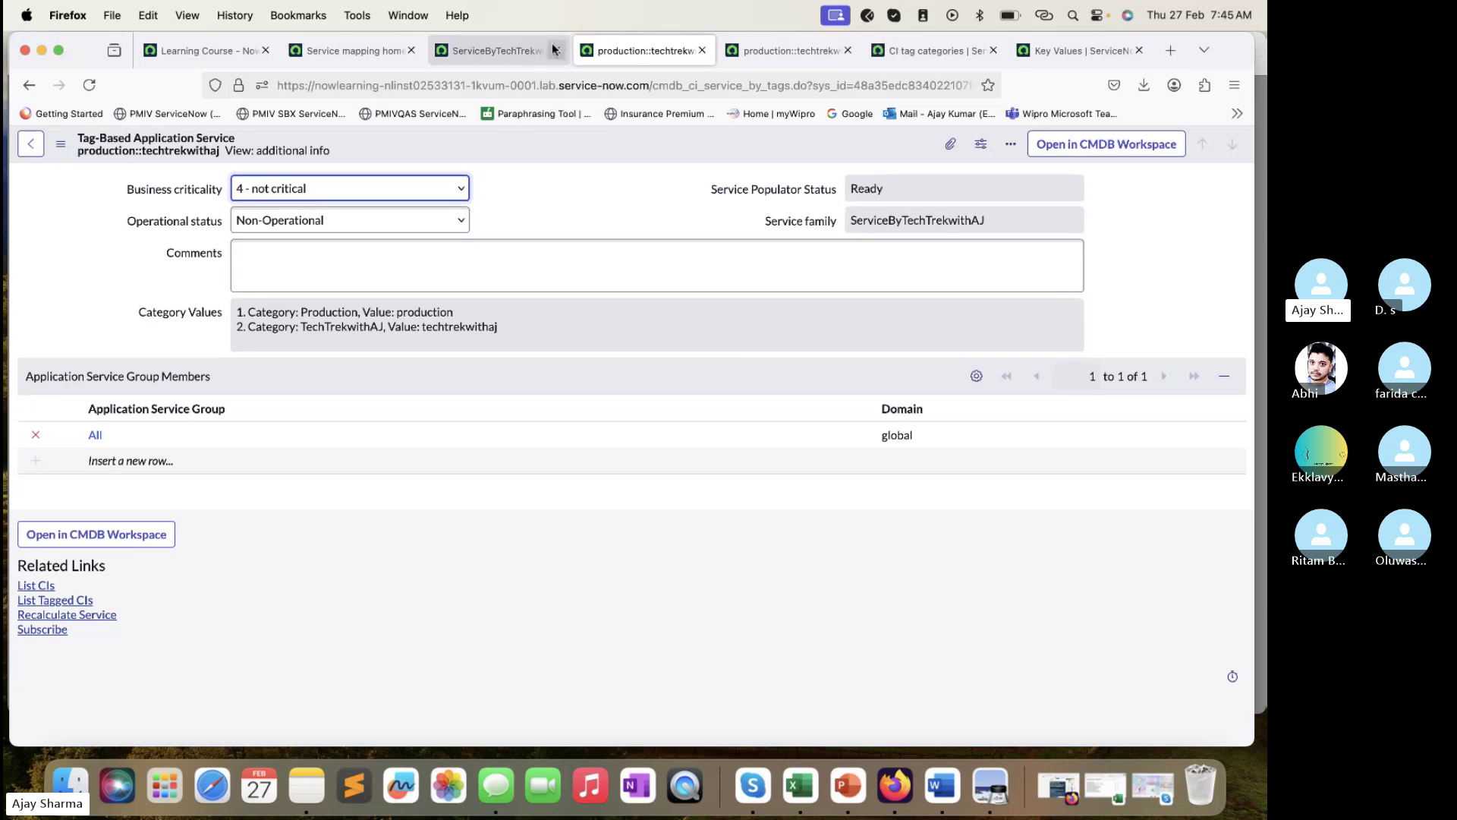
pyautogui.click(516, 53)
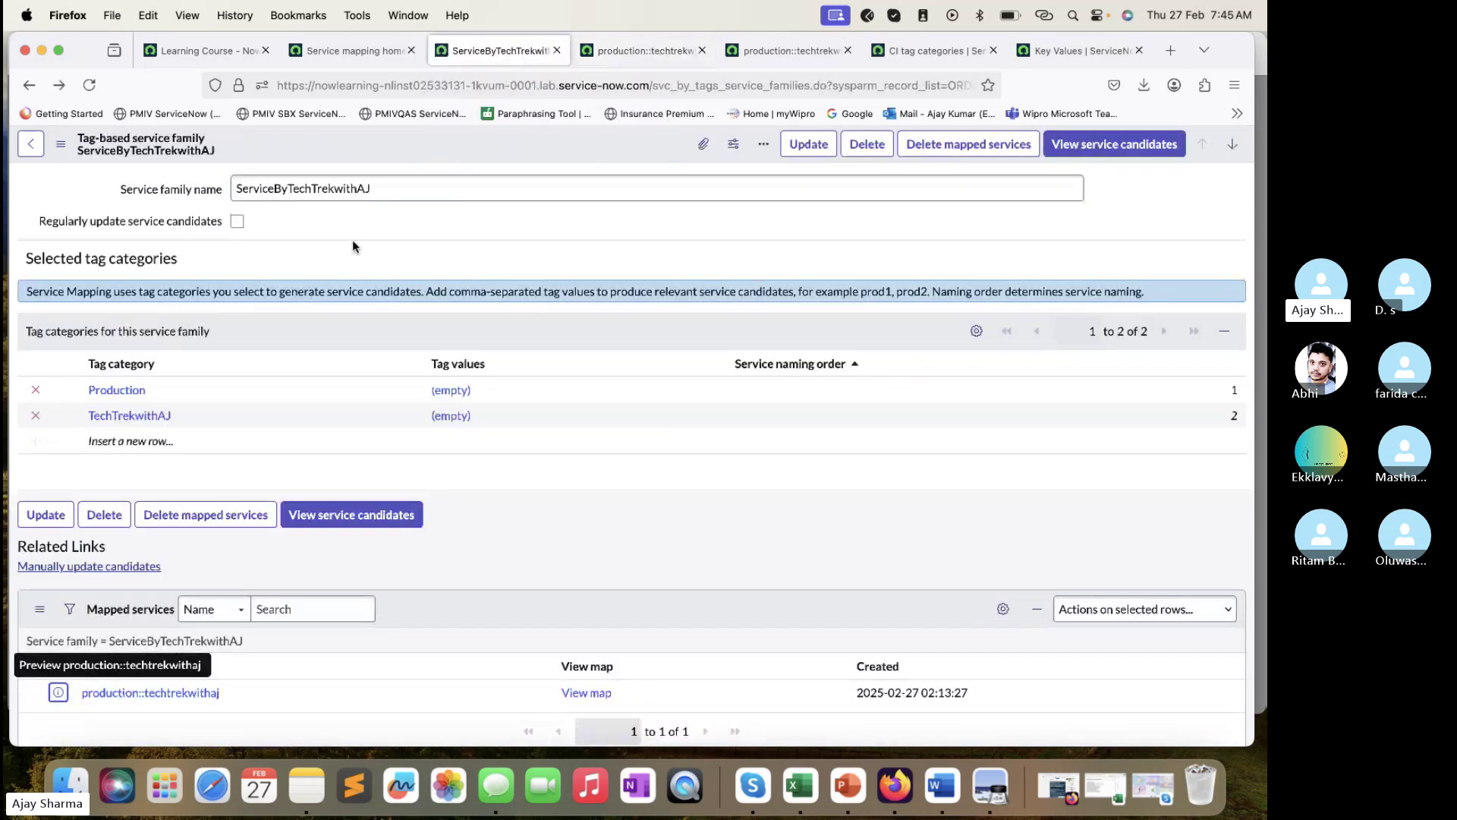
pyautogui.click(422, 189)
pyautogui.click(607, 51)
pyautogui.click(377, 53)
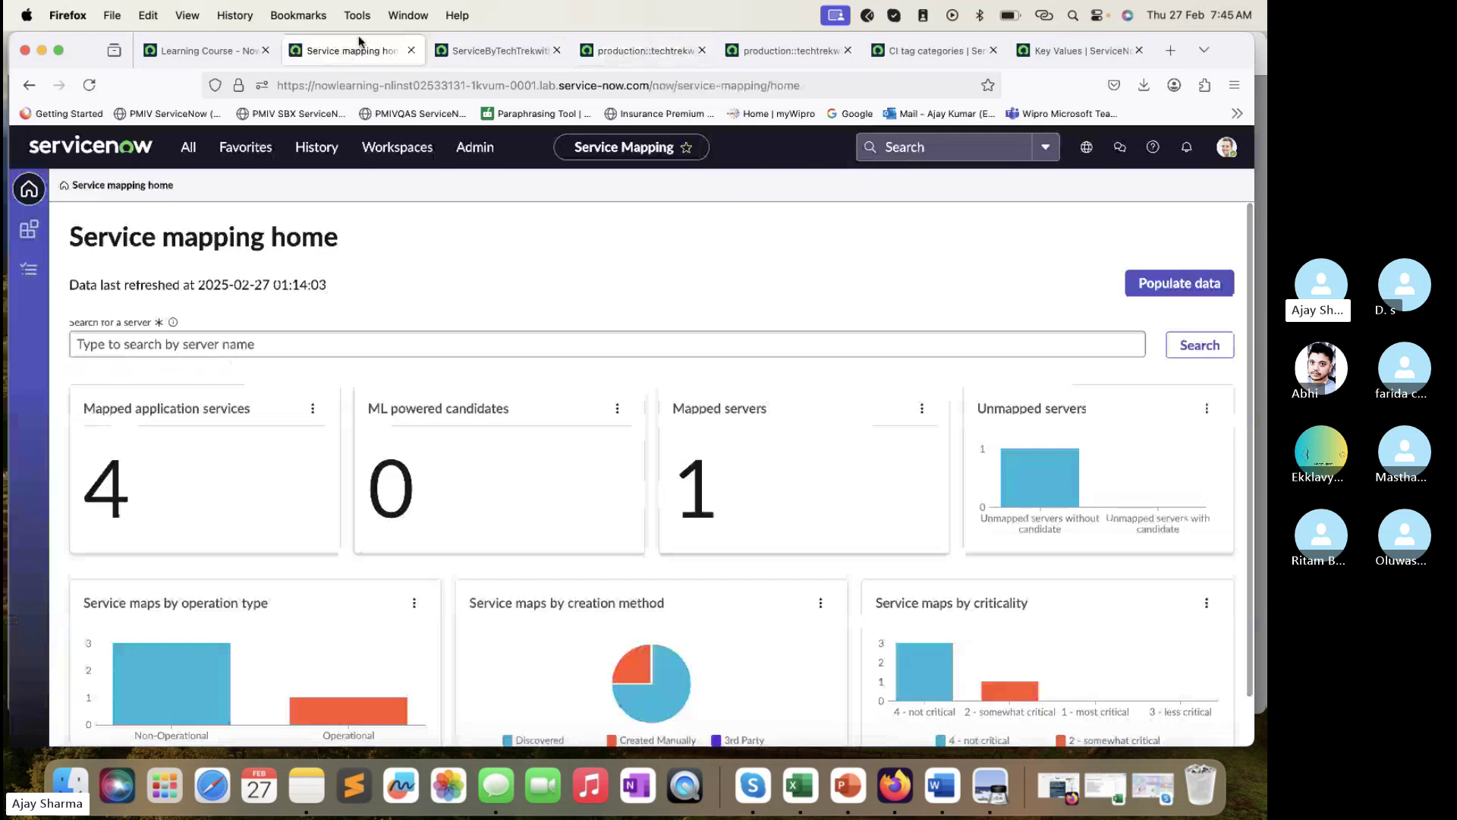
pyautogui.click(188, 146)
pyautogui.press('BackSpace')
pyautogui.press('BackSpace')
pyautogui.press('BackSpace')
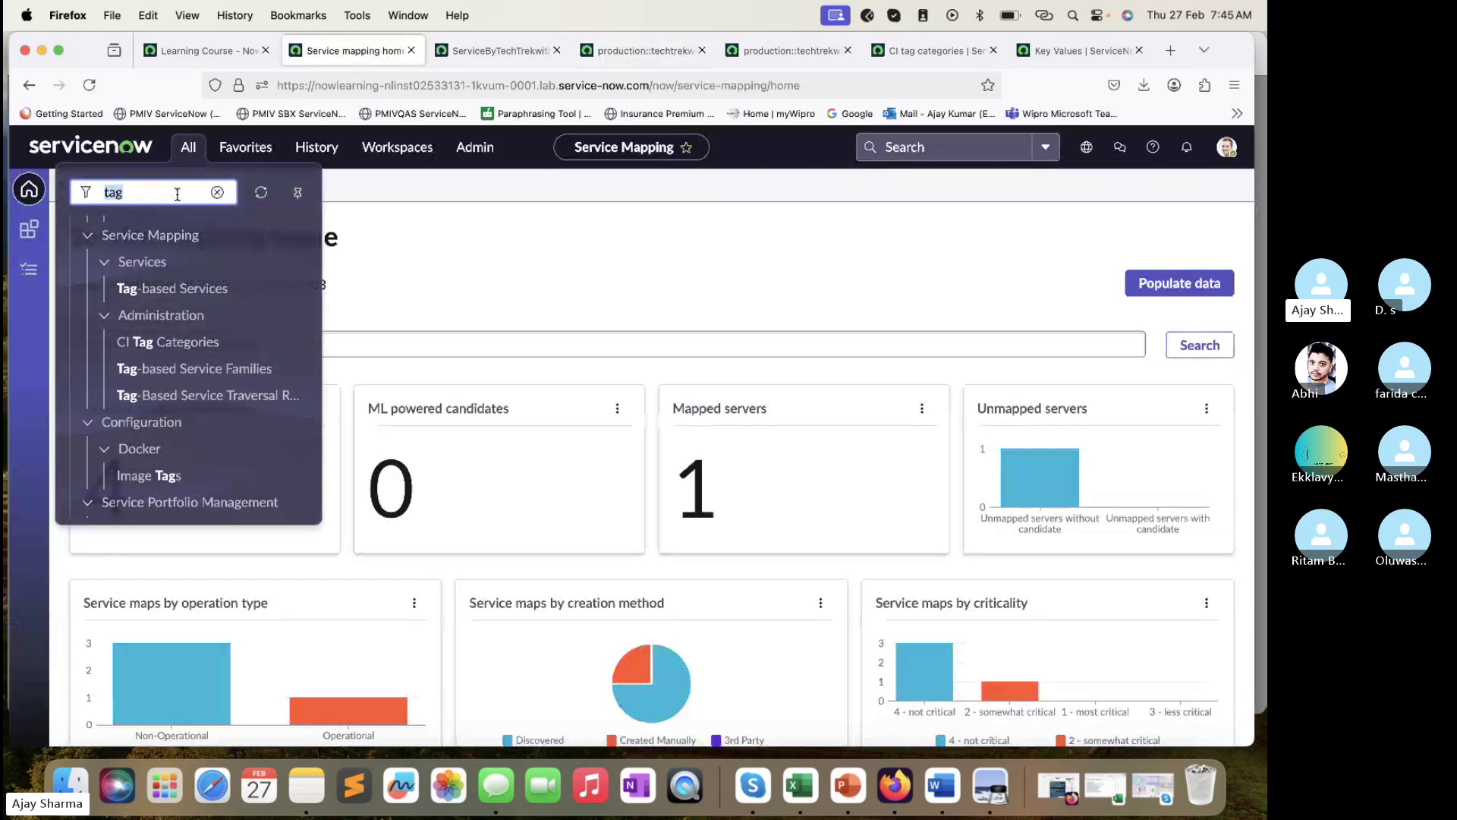
pyautogui.write('Serv')
pyautogui.press('BackSpace')
pyautogui.press('BackSpace')
pyautogui.press('BackSpace')
pyautogui.press('BackSpace')
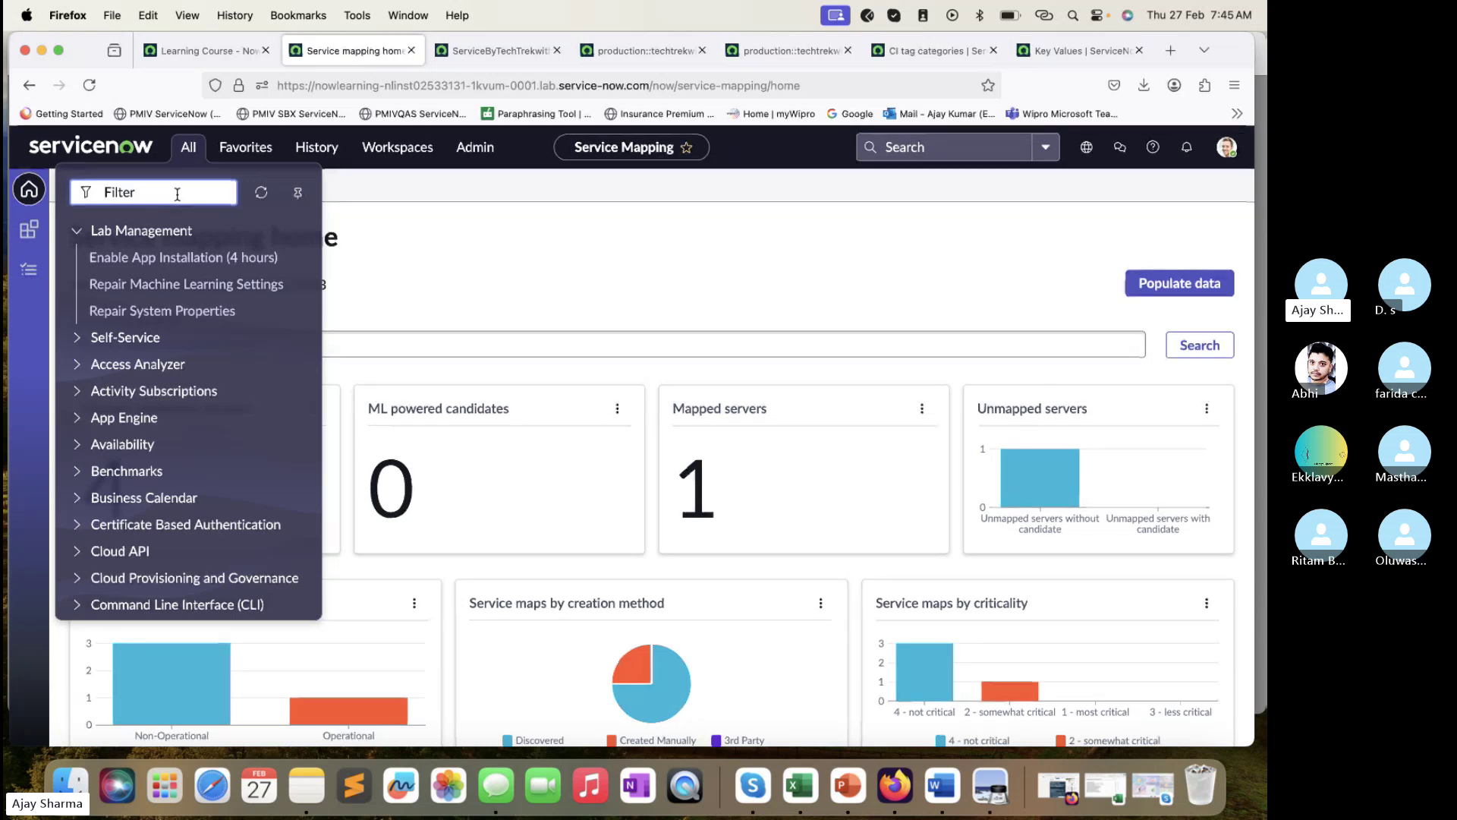
pyautogui.click(551, 284)
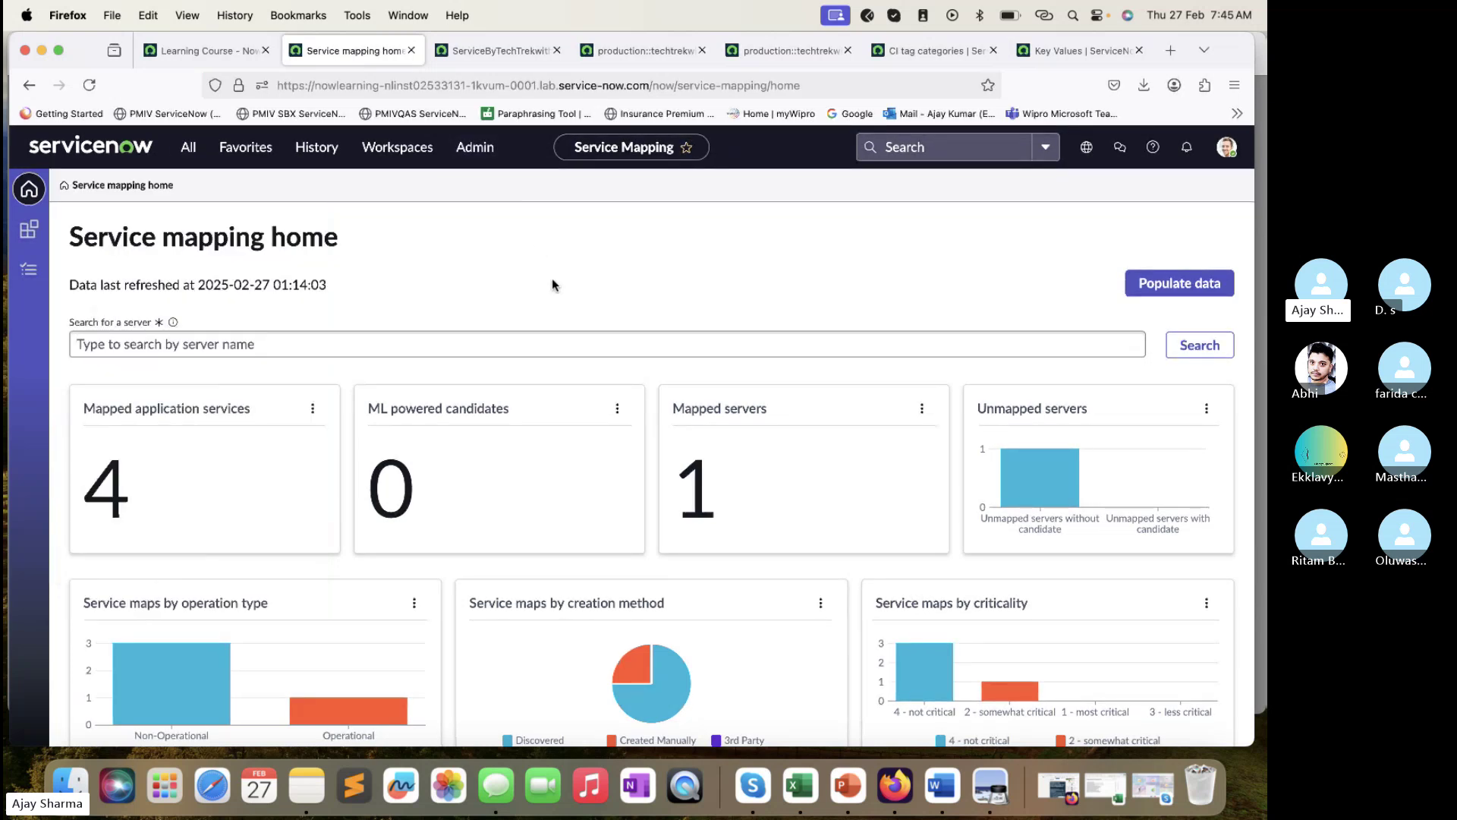
# - Compare the tagged configuration items in the Key Values list with the nodes on the production::techtrekwithaj map
pyautogui.click(1052, 44)
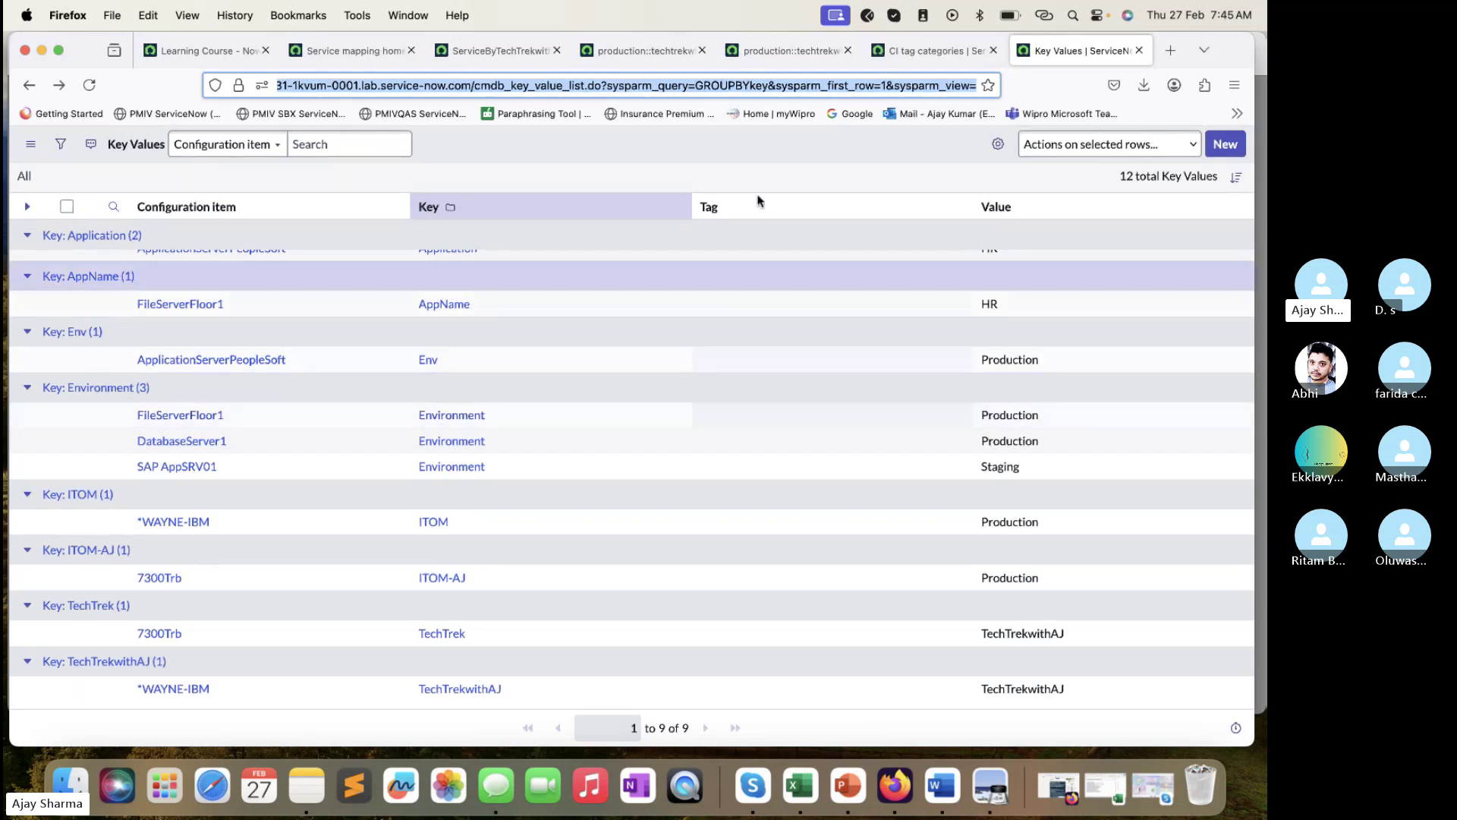
pyautogui.click(770, 50)
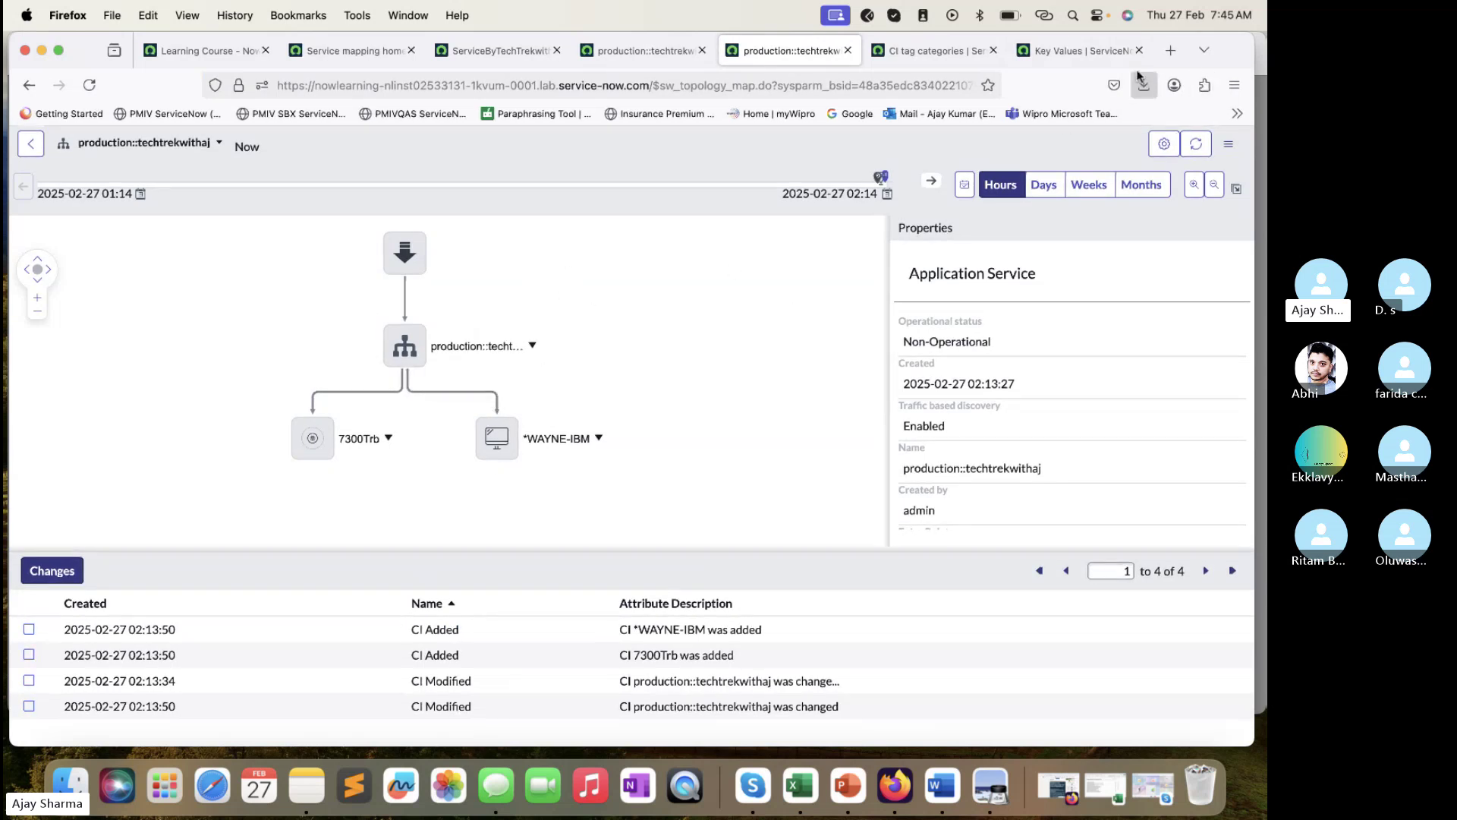
pyautogui.click(1078, 50)
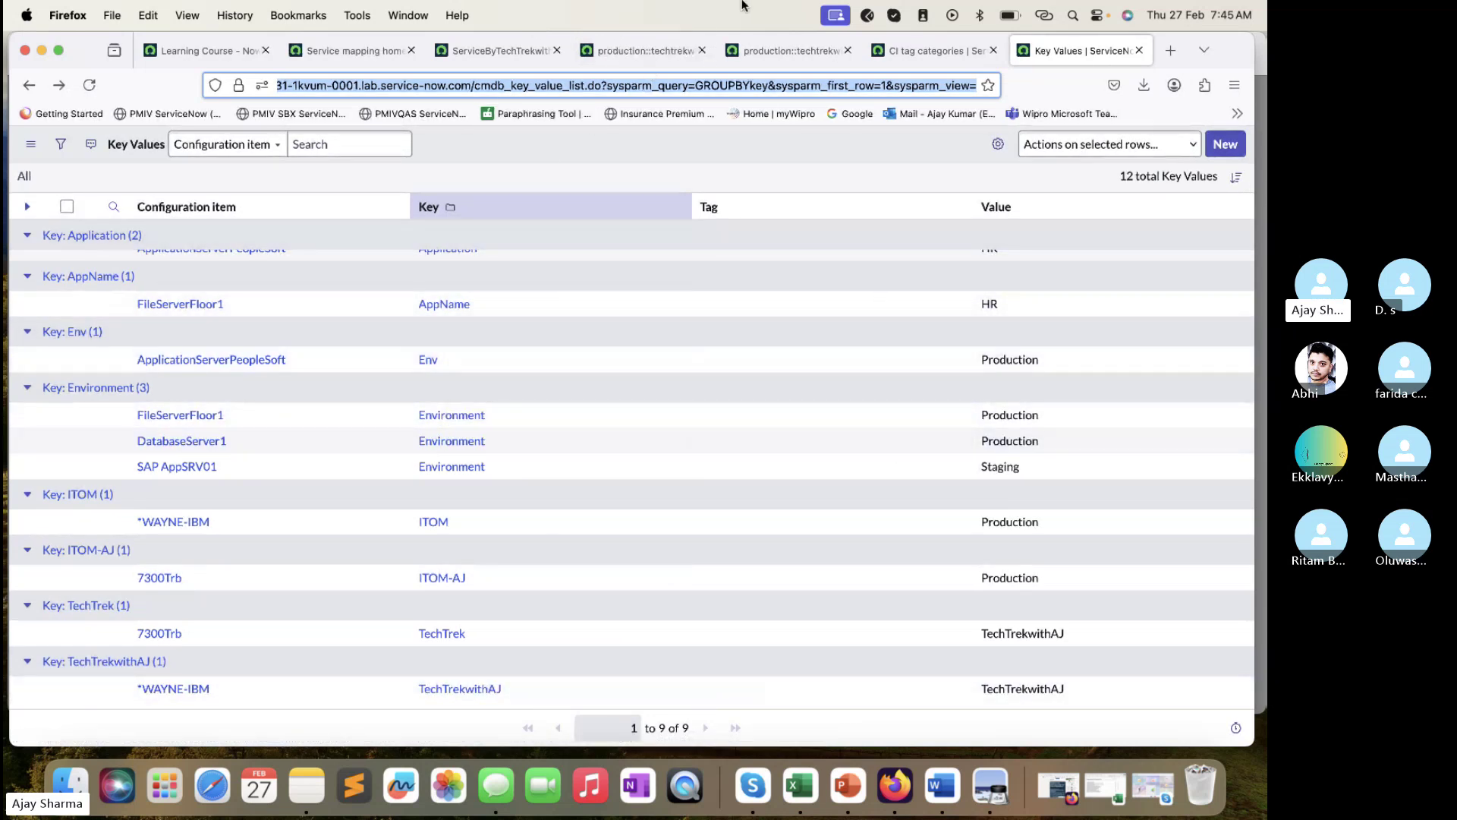
pyautogui.click(782, 50)
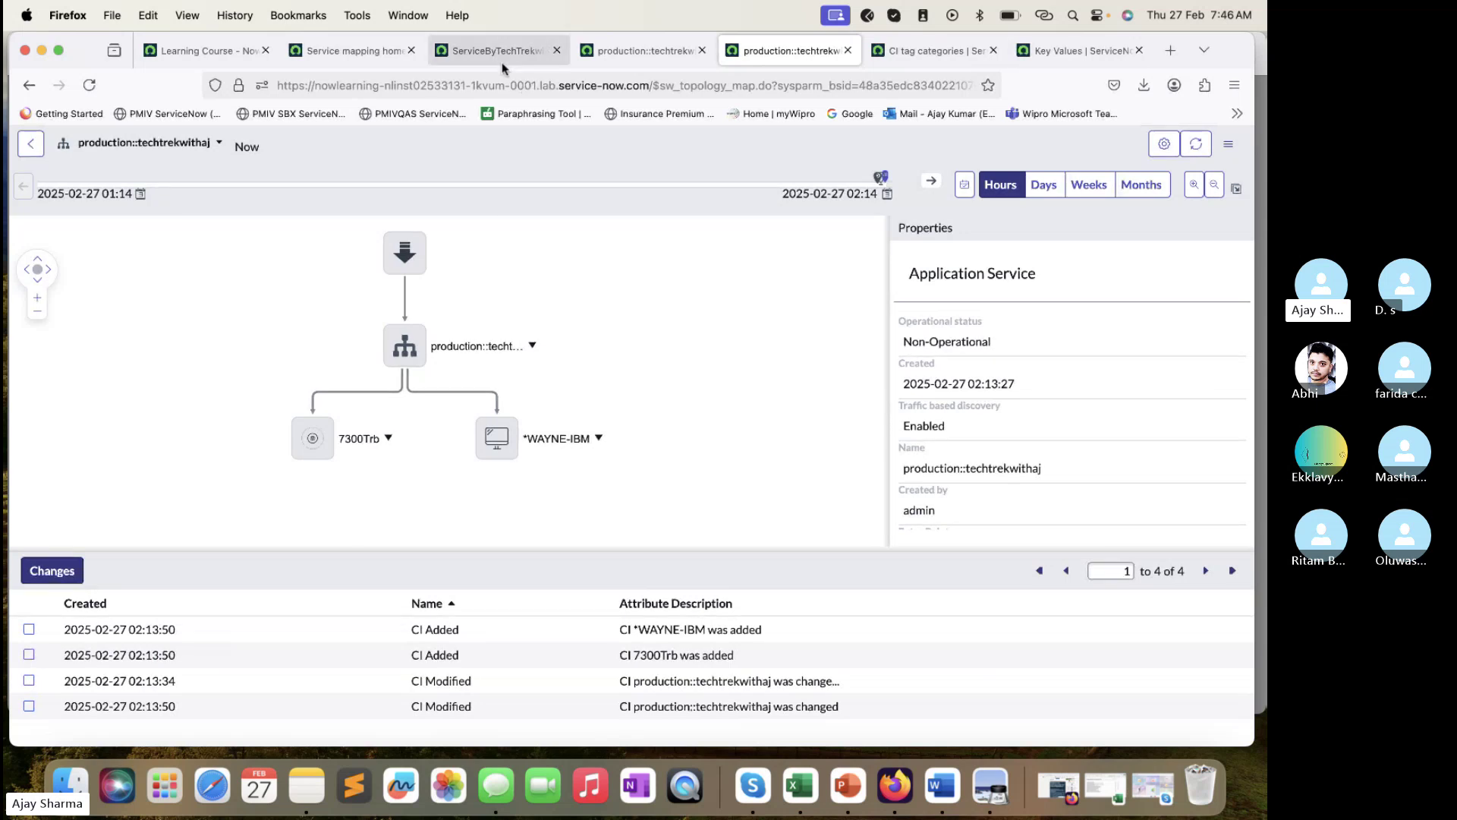
# - Check the end of the tag-based services lab guide PDF, and return to the ServiceByTechTrekwithAJ family in Firefox
pyautogui.click(41, 51)
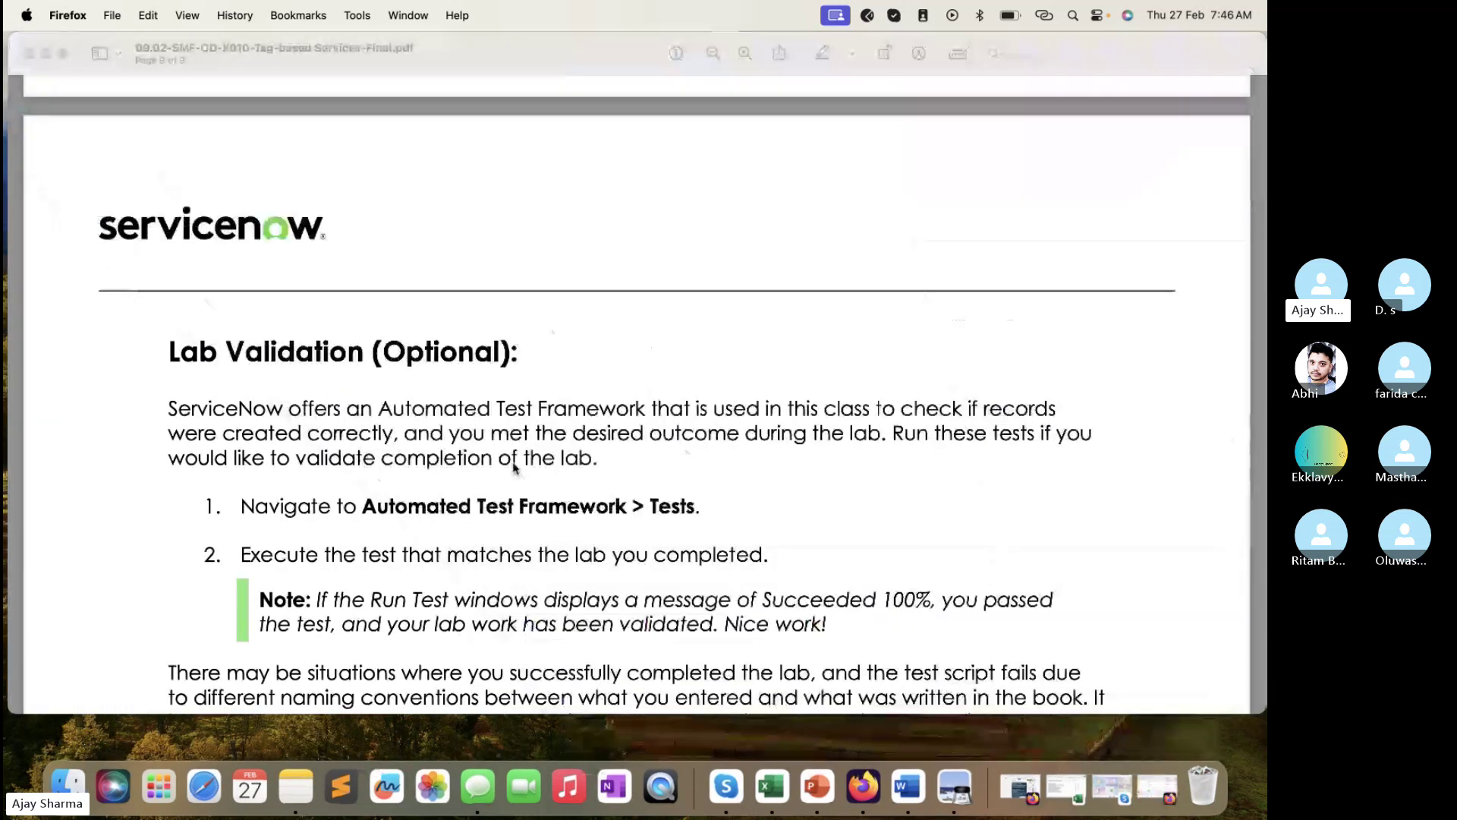
pyautogui.scroll(5, 627, 569)
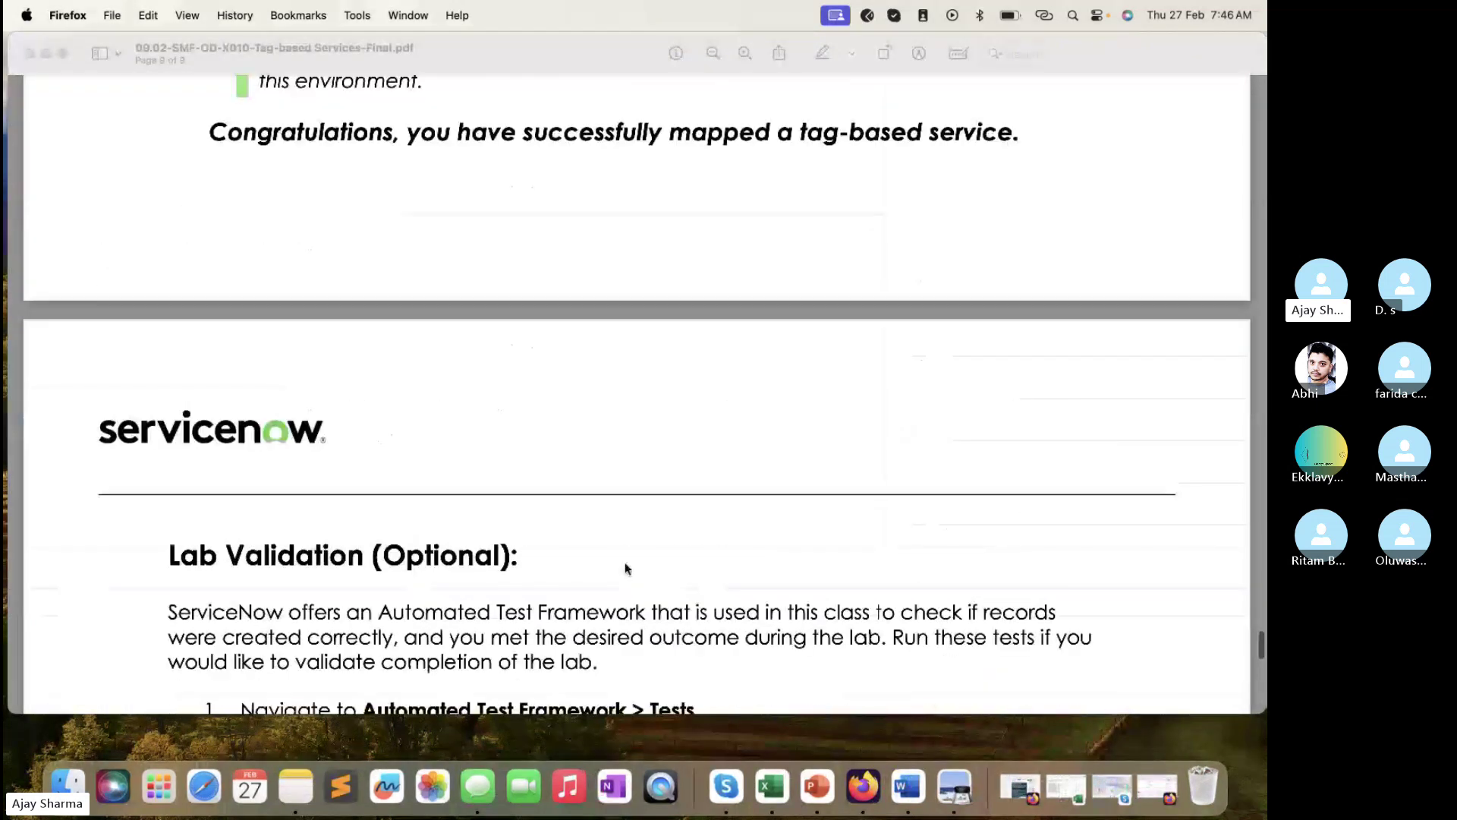
pyautogui.click(1157, 786)
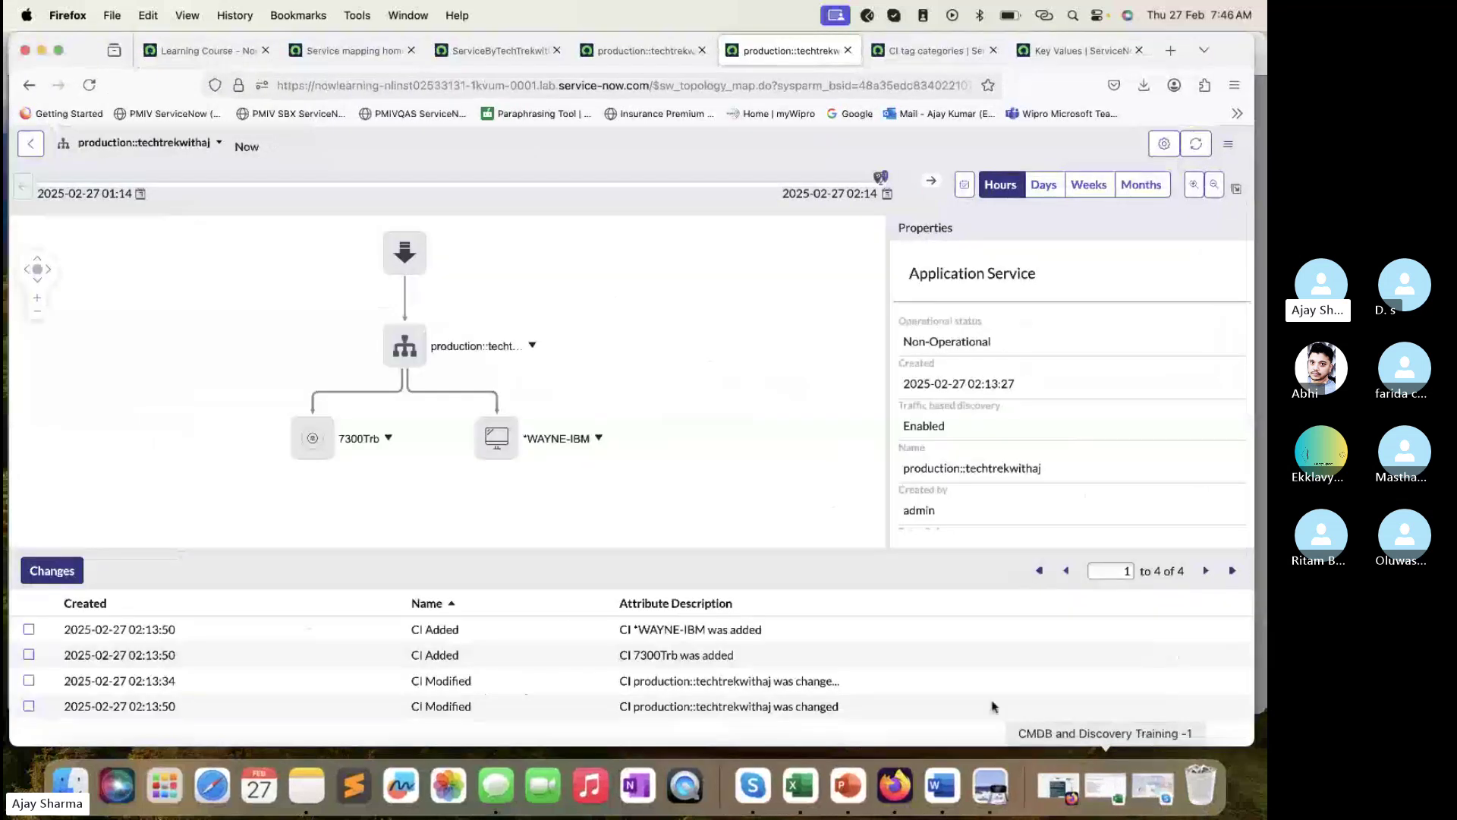
pyautogui.click(363, 52)
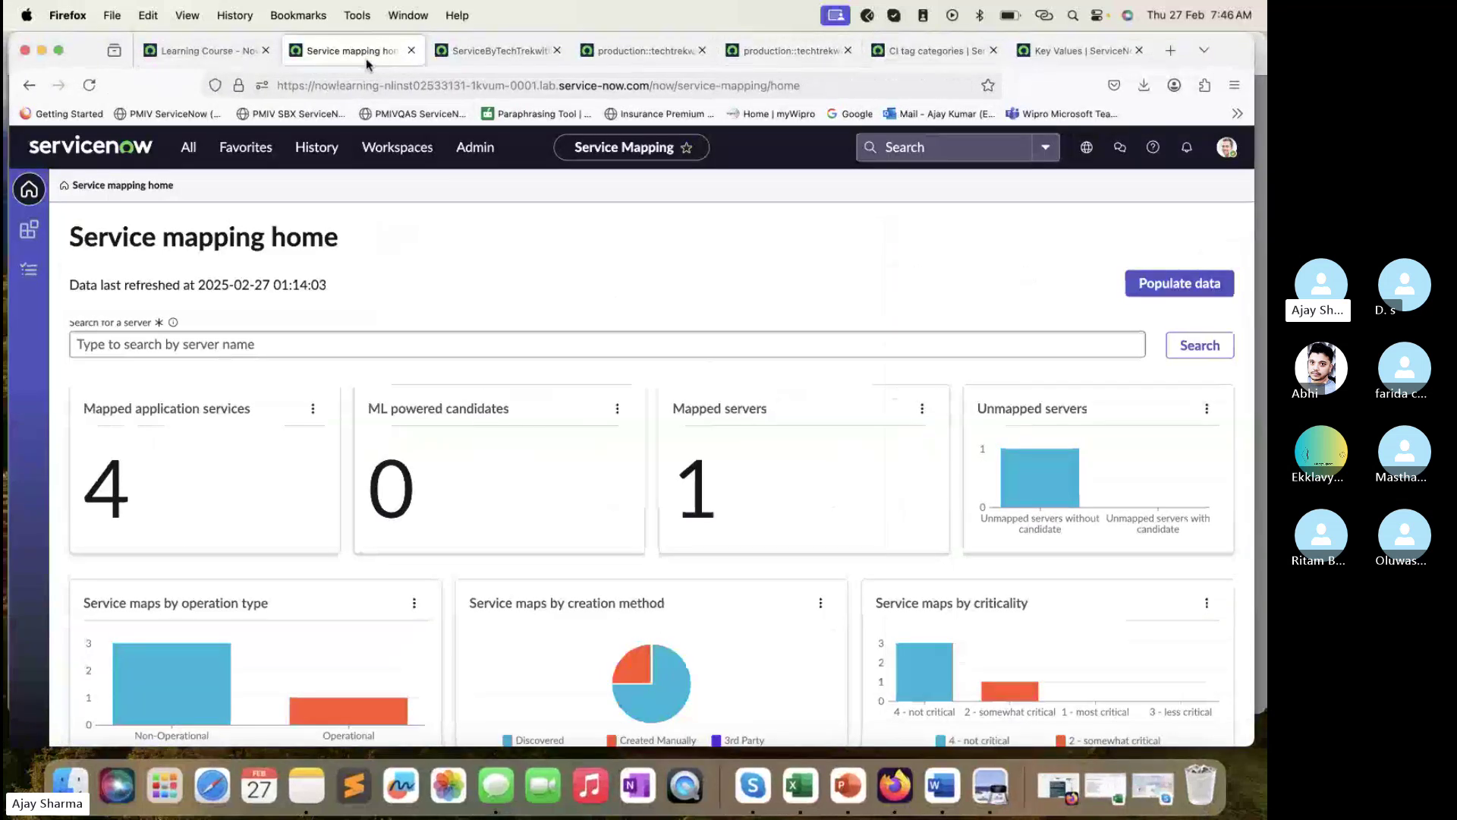
pyautogui.click(467, 52)
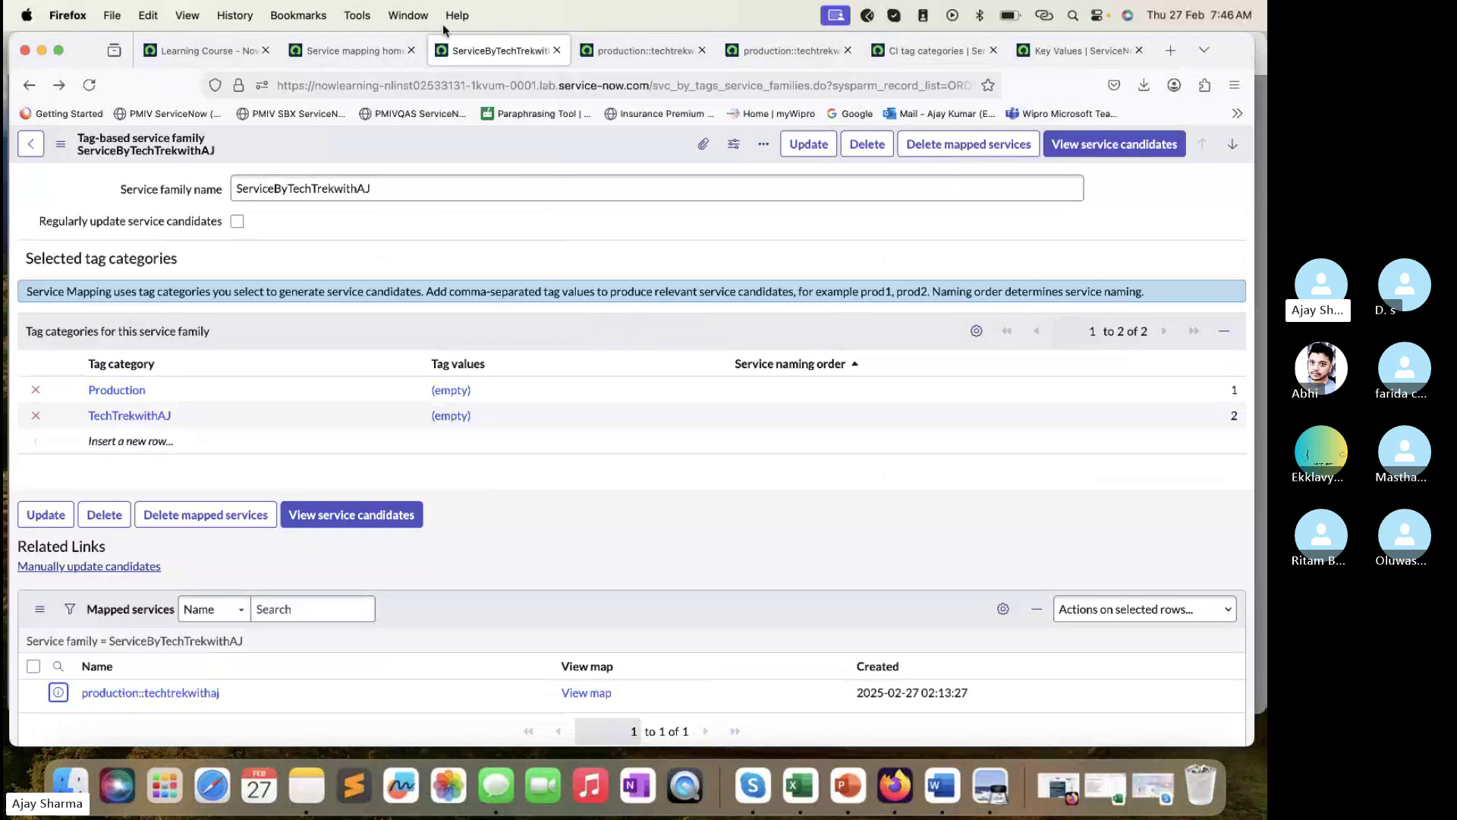
pyautogui.click(607, 397)
# - Switch to the Skype call and stop sharing the screen, confirming the stop
pyautogui.click(1154, 786)
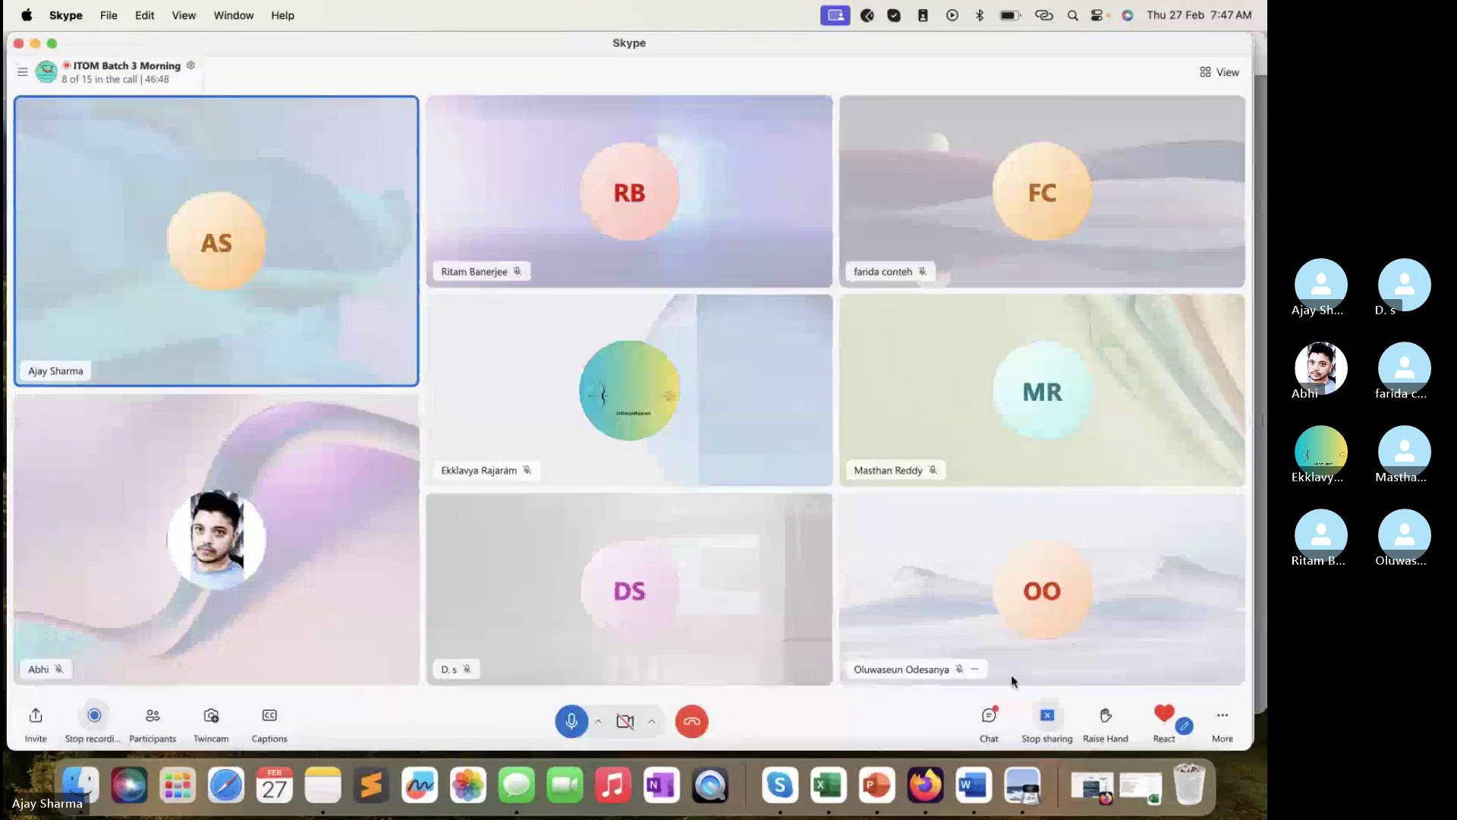
pyautogui.click(1048, 720)
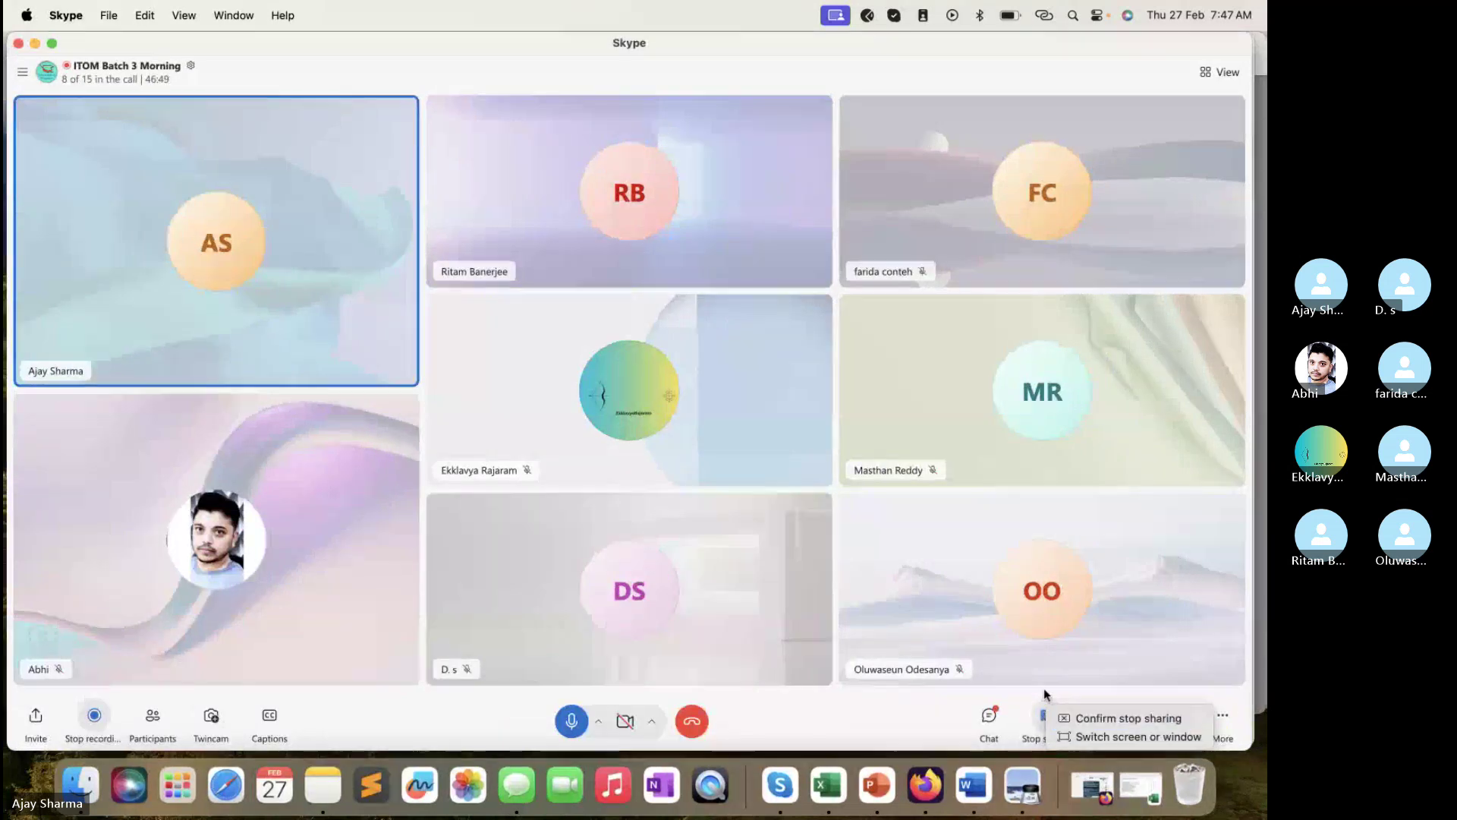
pyautogui.click(1079, 719)
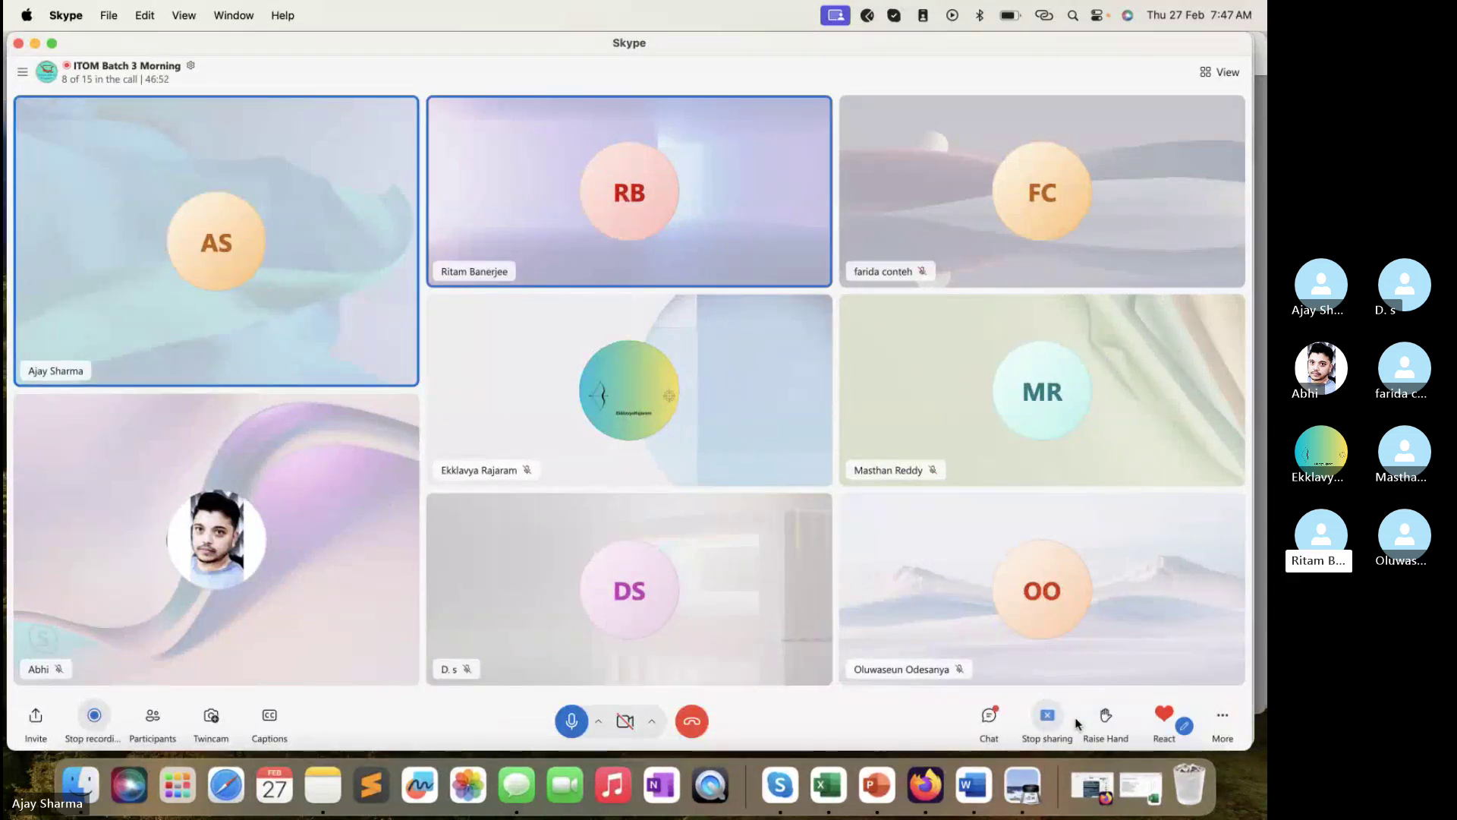